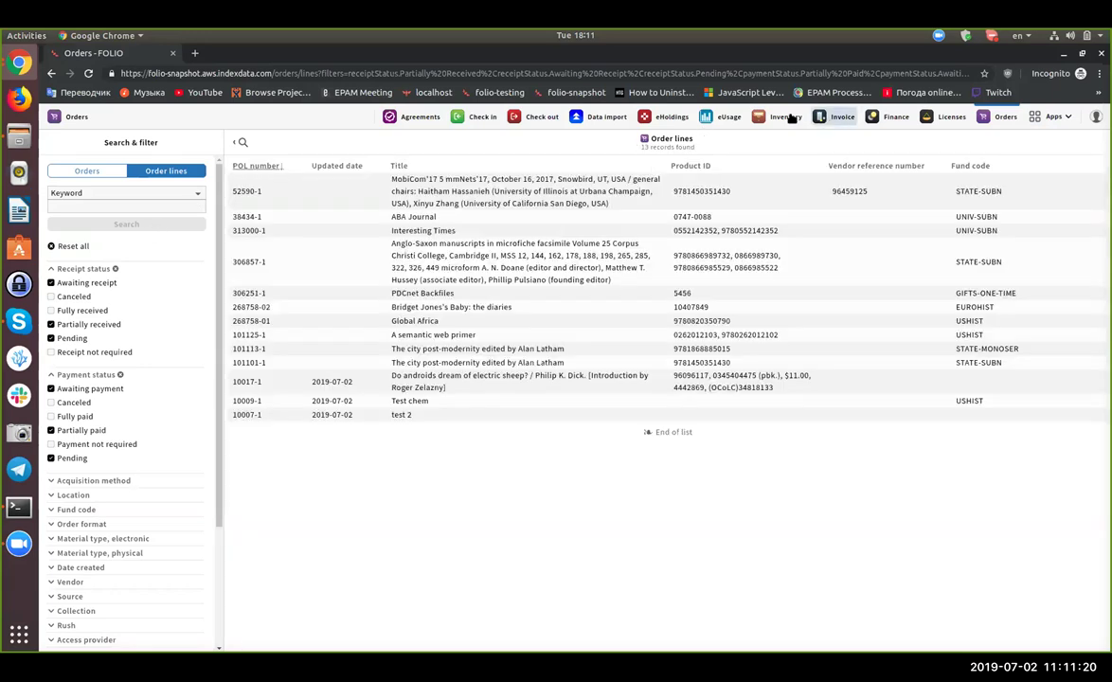
Switch to the orders list, open order 10010, and view its PO line 10010-1
left_click(74, 172)
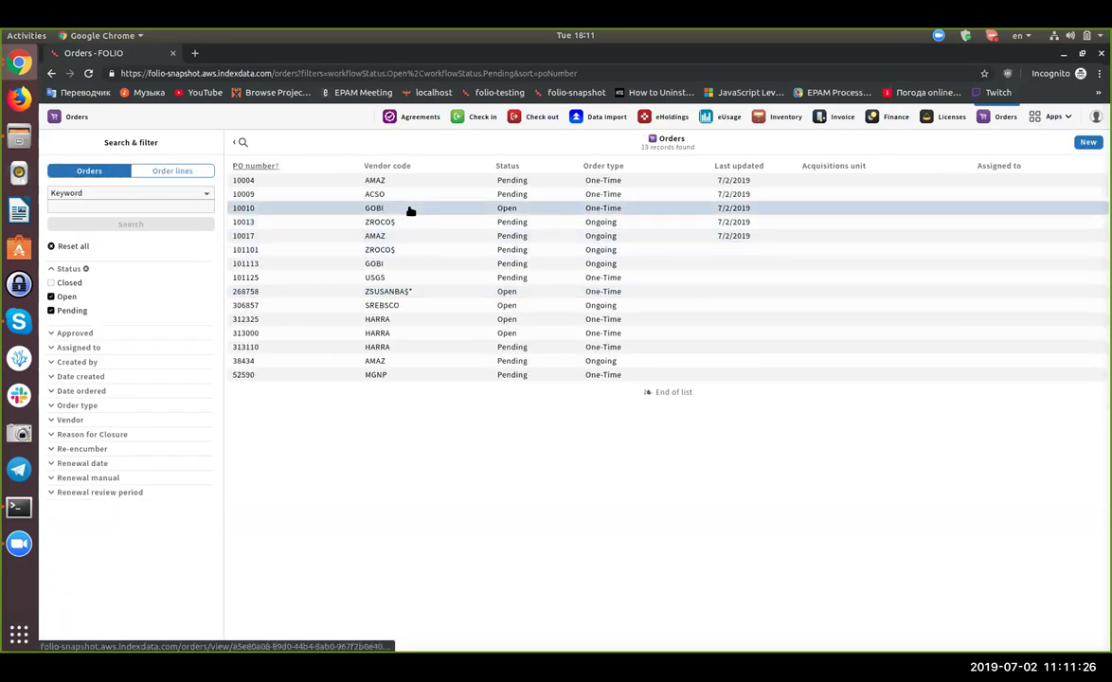
left_click(404, 208)
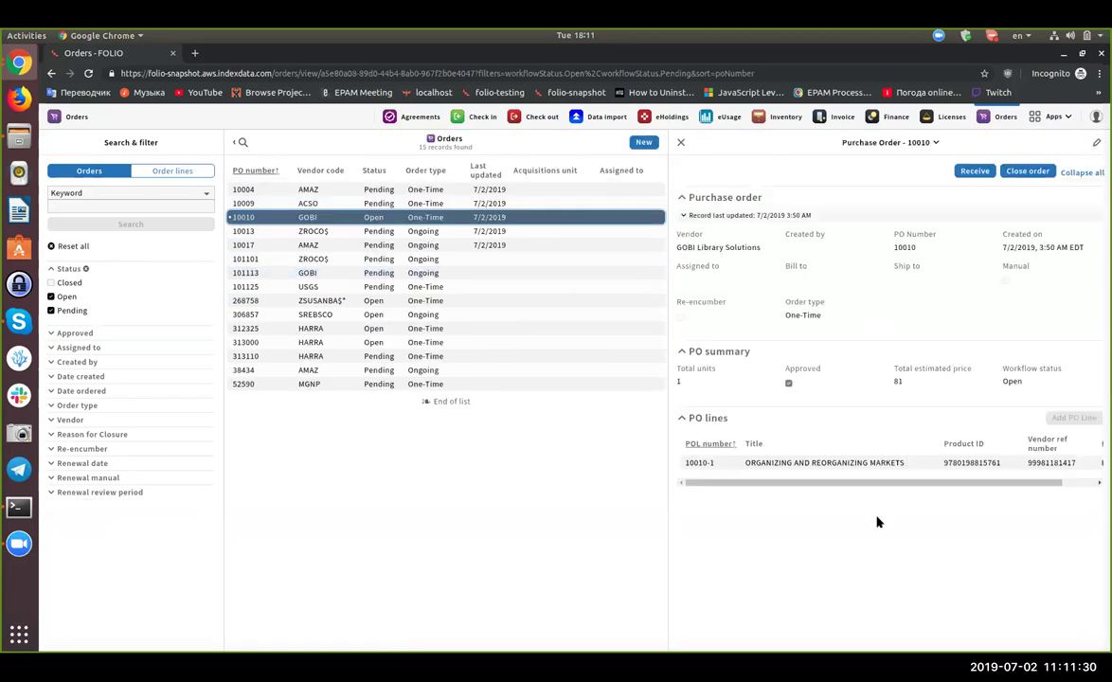
left_click(837, 462)
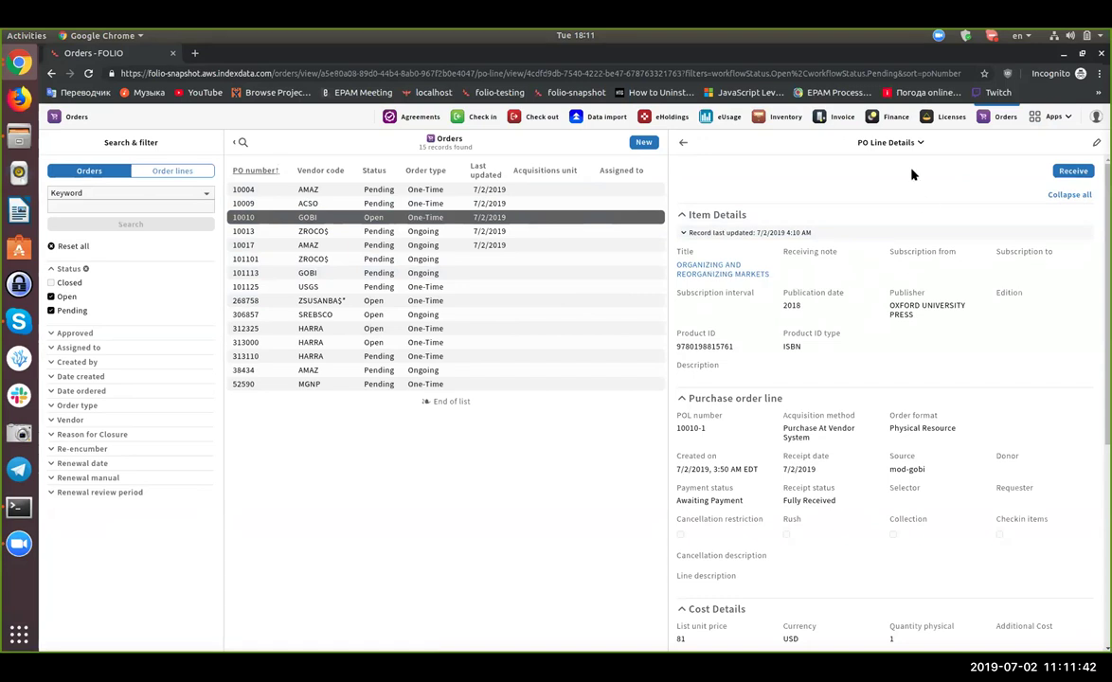
left_click(707, 270)
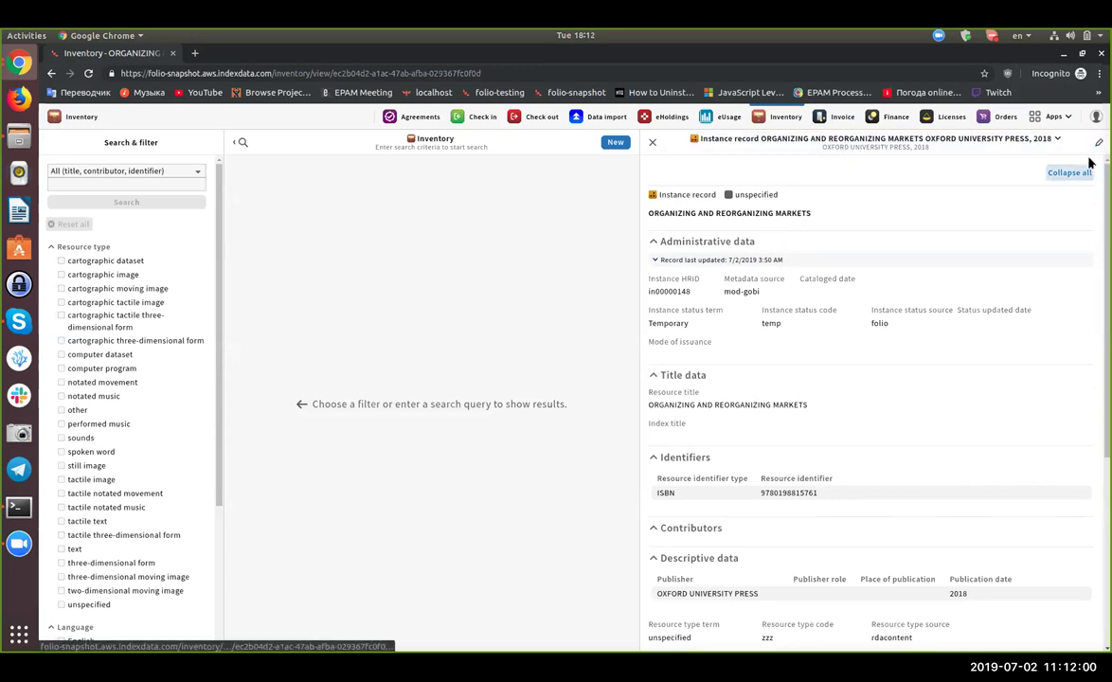
scroll(842, 465, "down", 3)
scroll(842, 465, "down", 3)
scroll(730, 432, "up", 6)
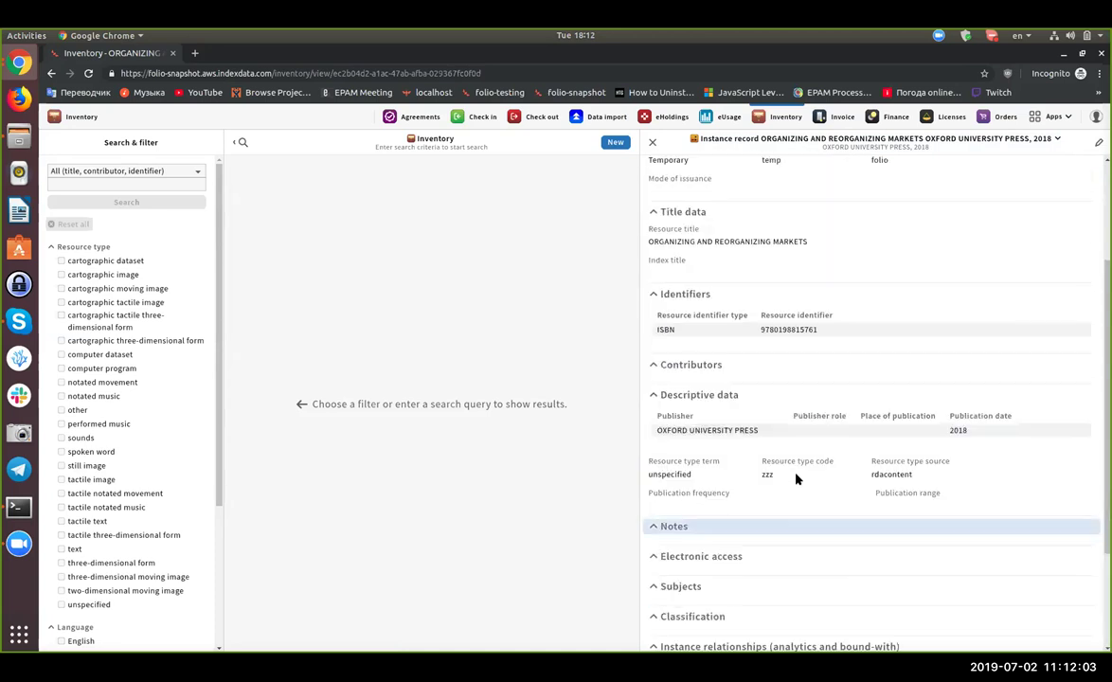
left_click(51, 73)
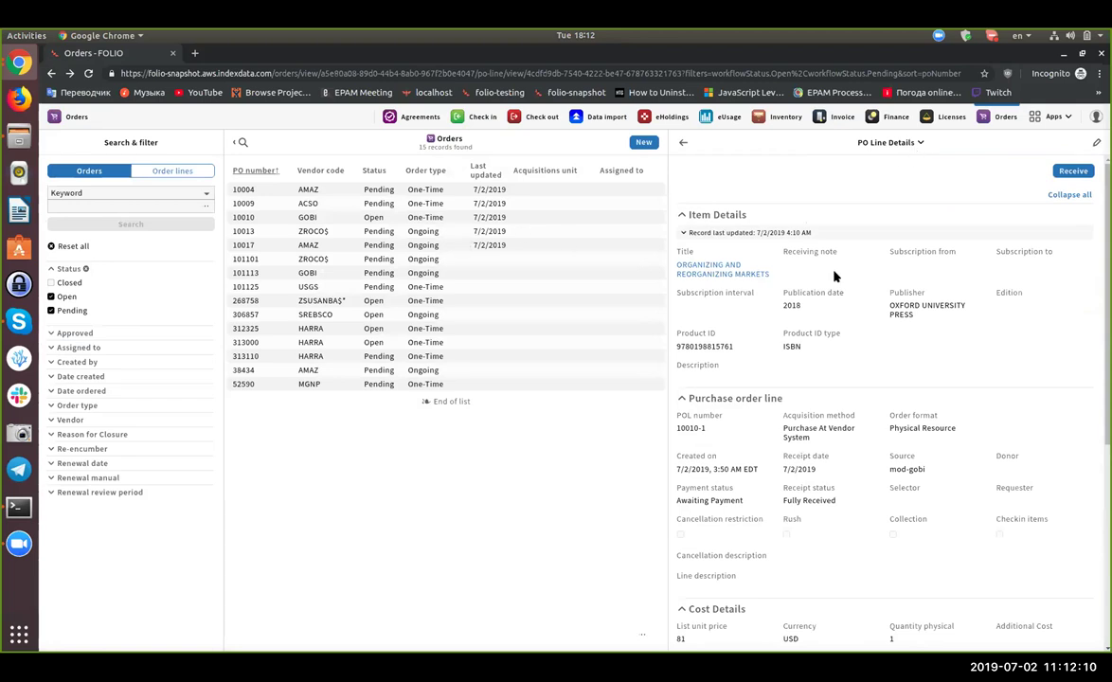
Review order 10009's Test chem line, then reopen order 10010 and its actions menu
left_click(315, 205)
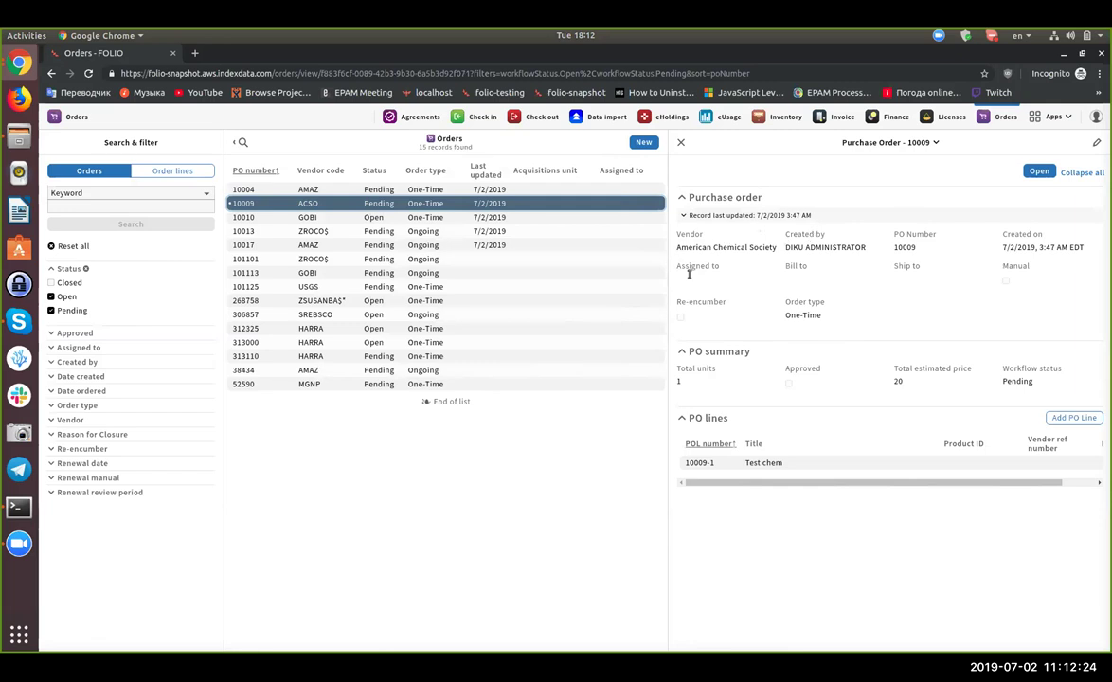
left_click(752, 462)
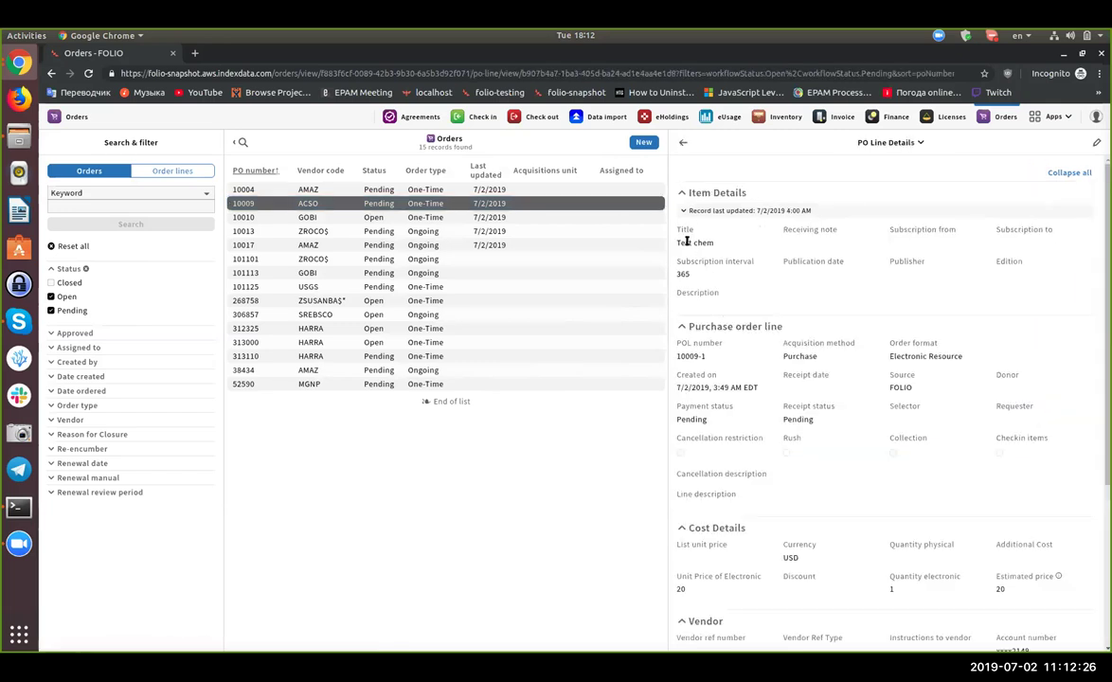
left_click_drag(681, 243, 715, 248)
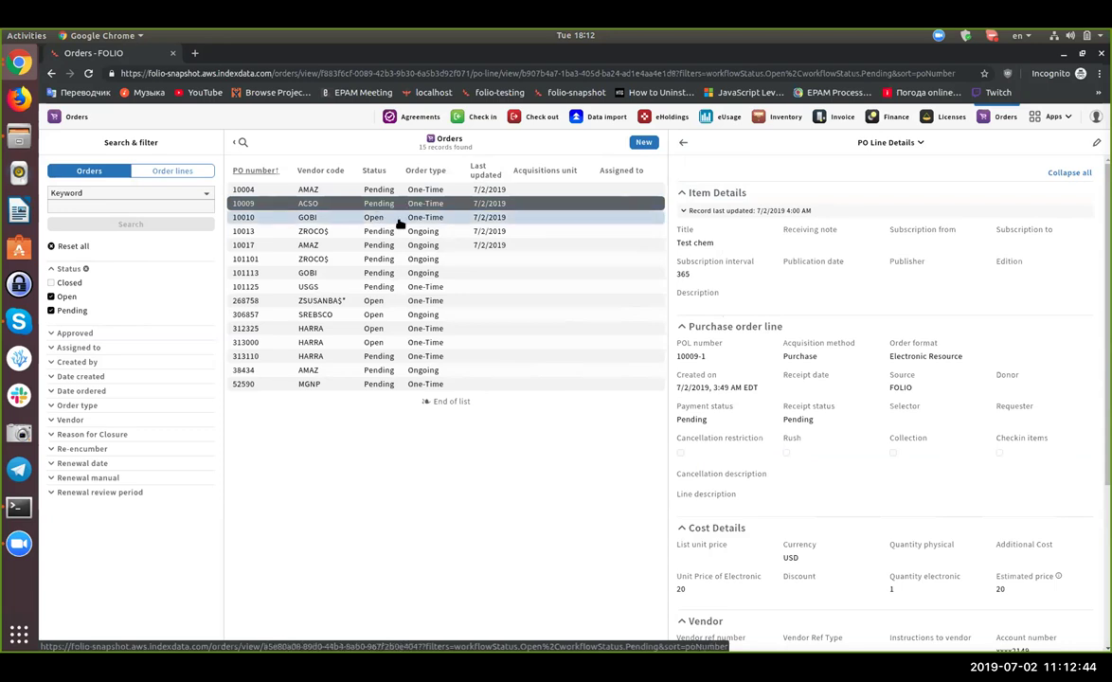
left_click(377, 222)
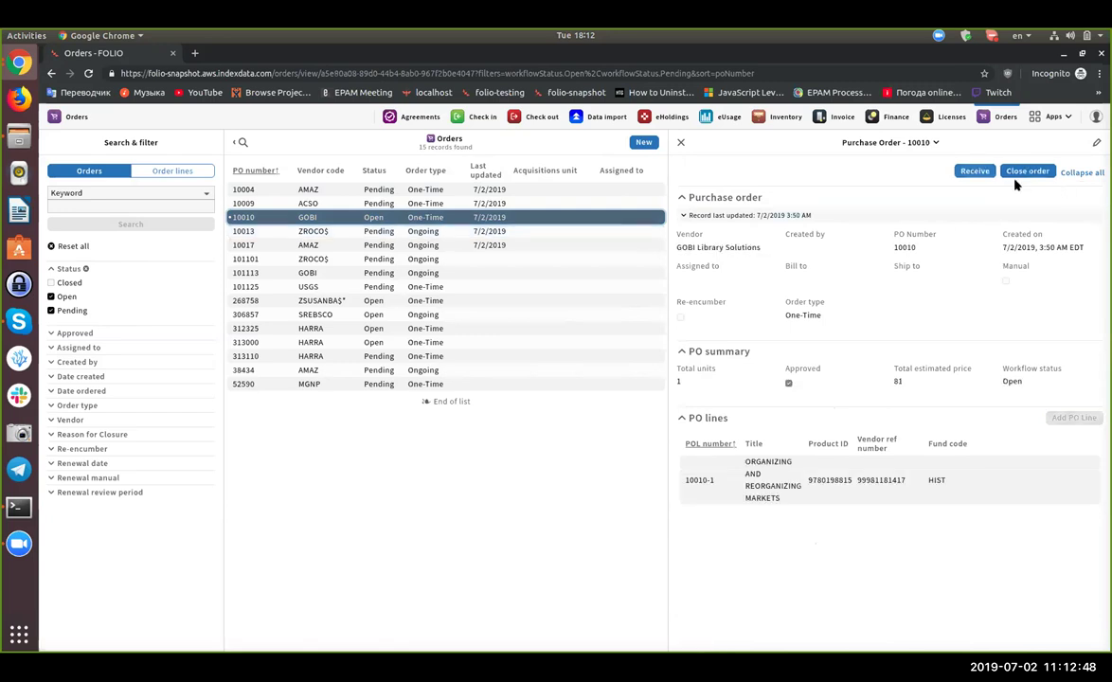
left_click(891, 142)
Edit order 10010 to add the note 'Test', save it, and reopen PO line 10010-1
left_click(803, 178)
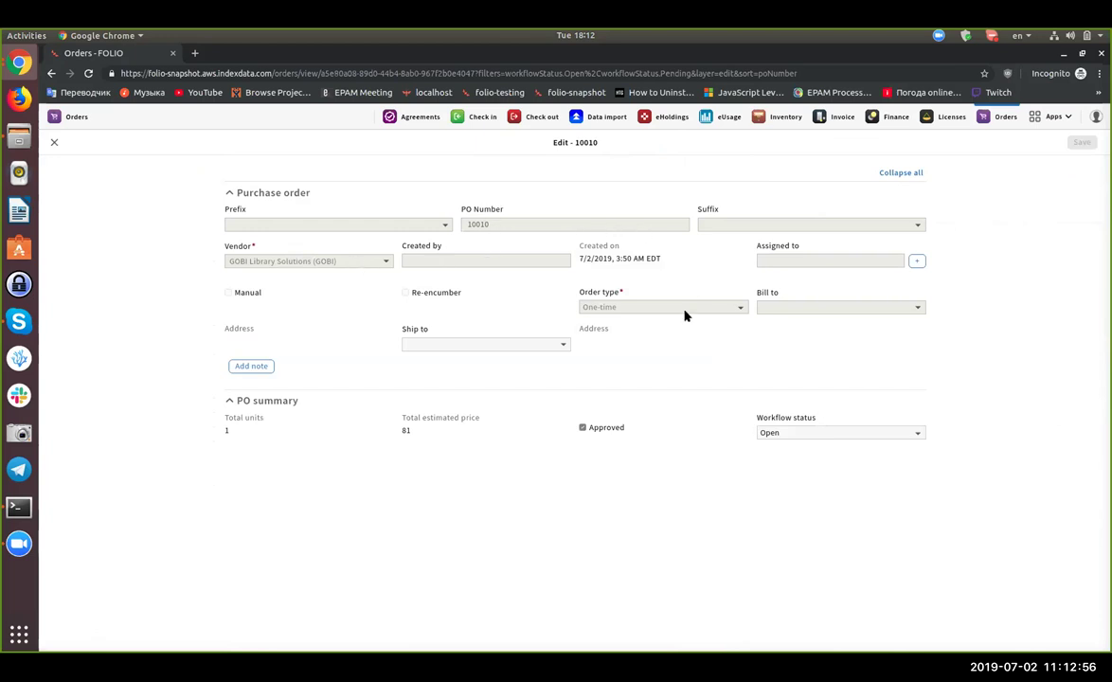
left_click(252, 367)
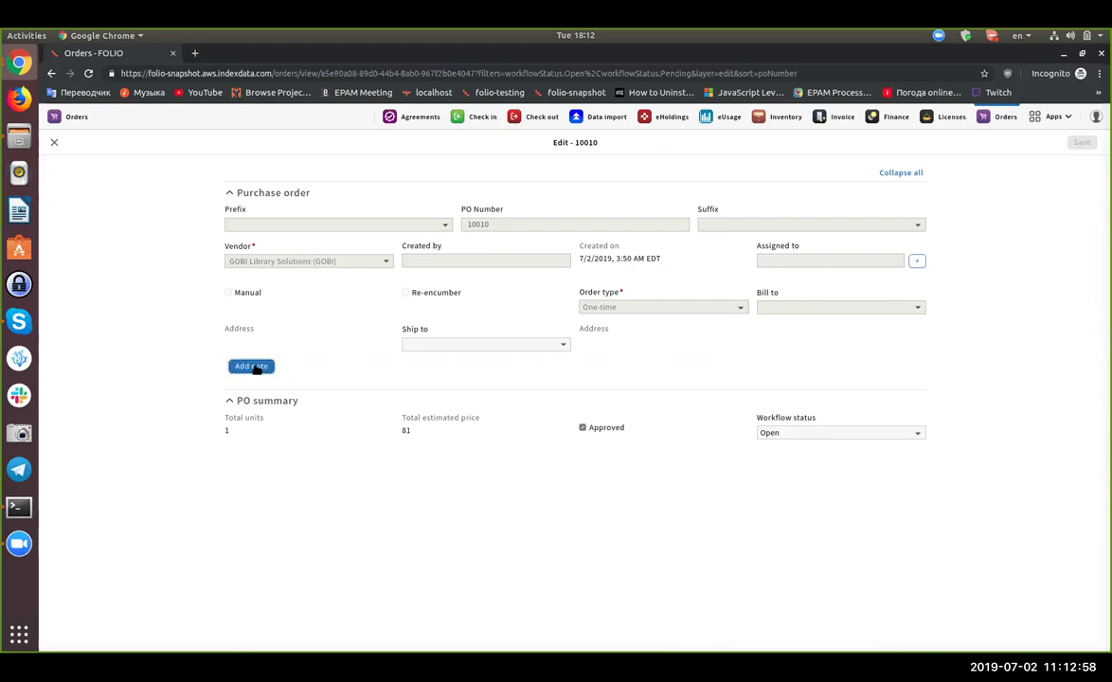
left_click(338, 378)
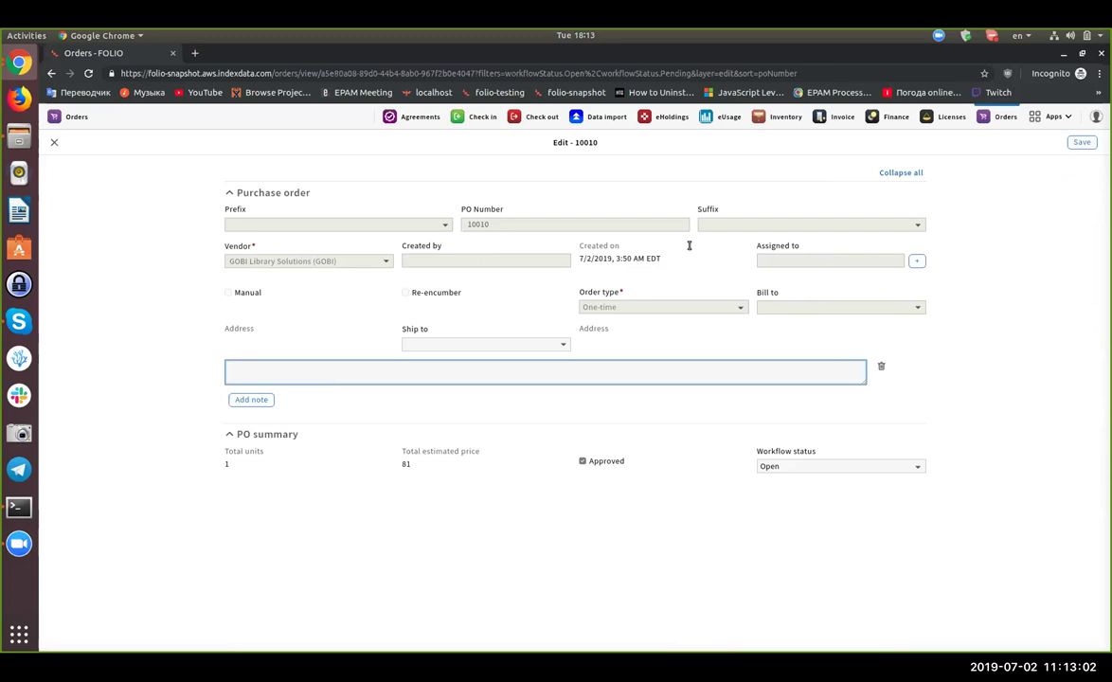
type("Test")
left_click(1081, 142)
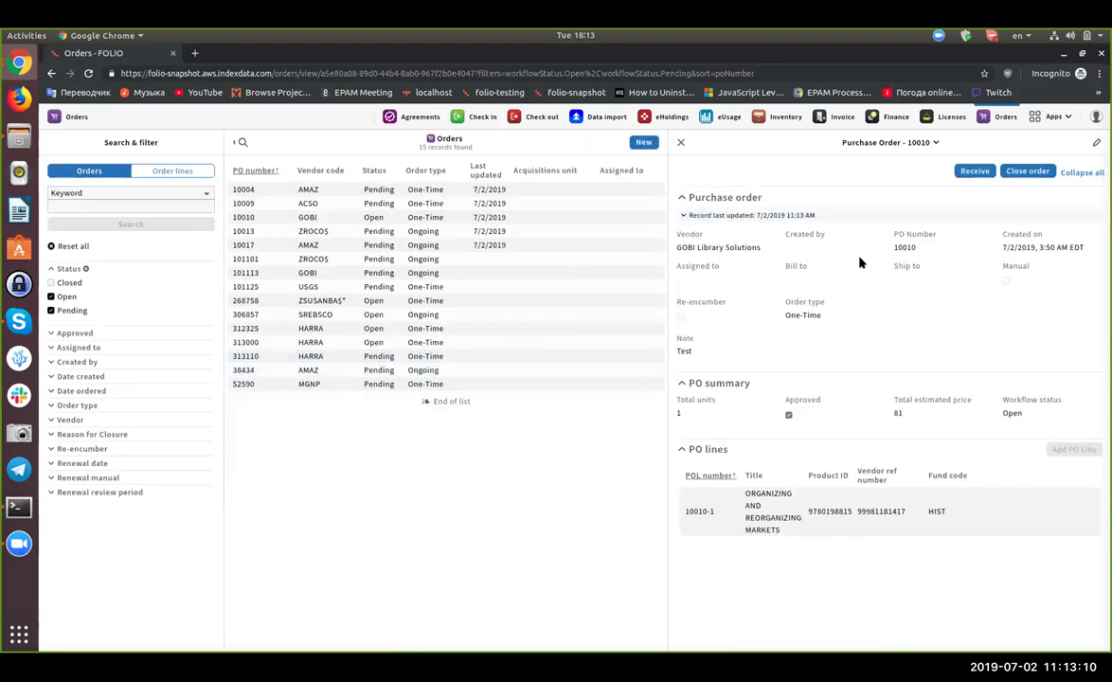
left_click(748, 511)
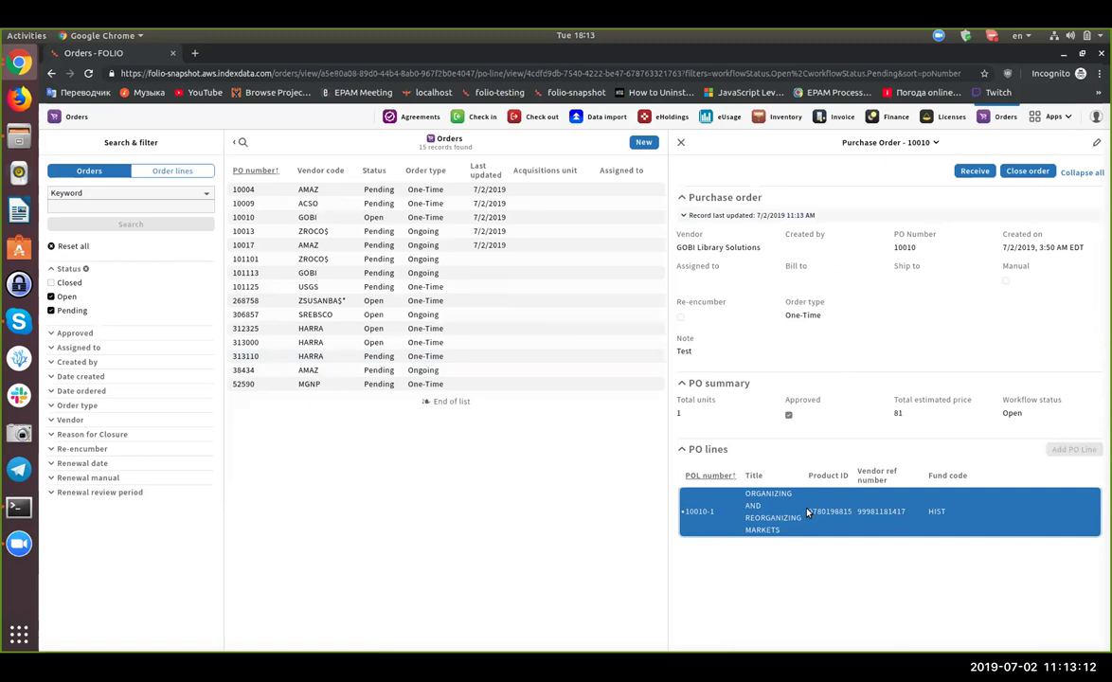
Look through PO line 10010-1's edit form and close it without saving any changes
left_click(1095, 144)
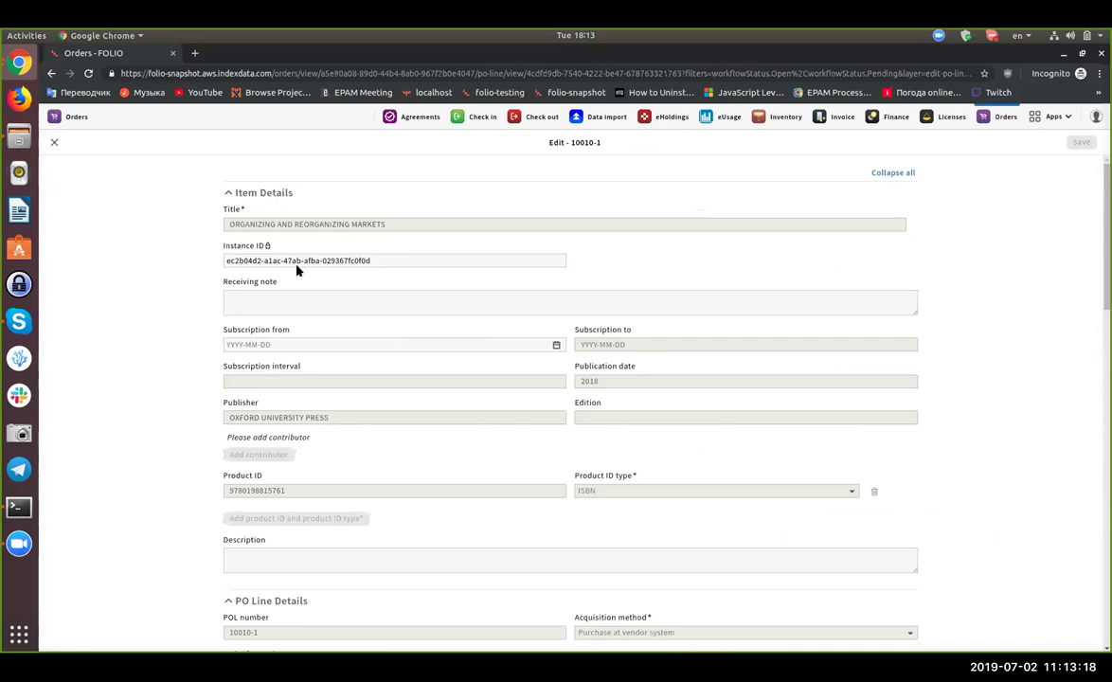
left_click(407, 258)
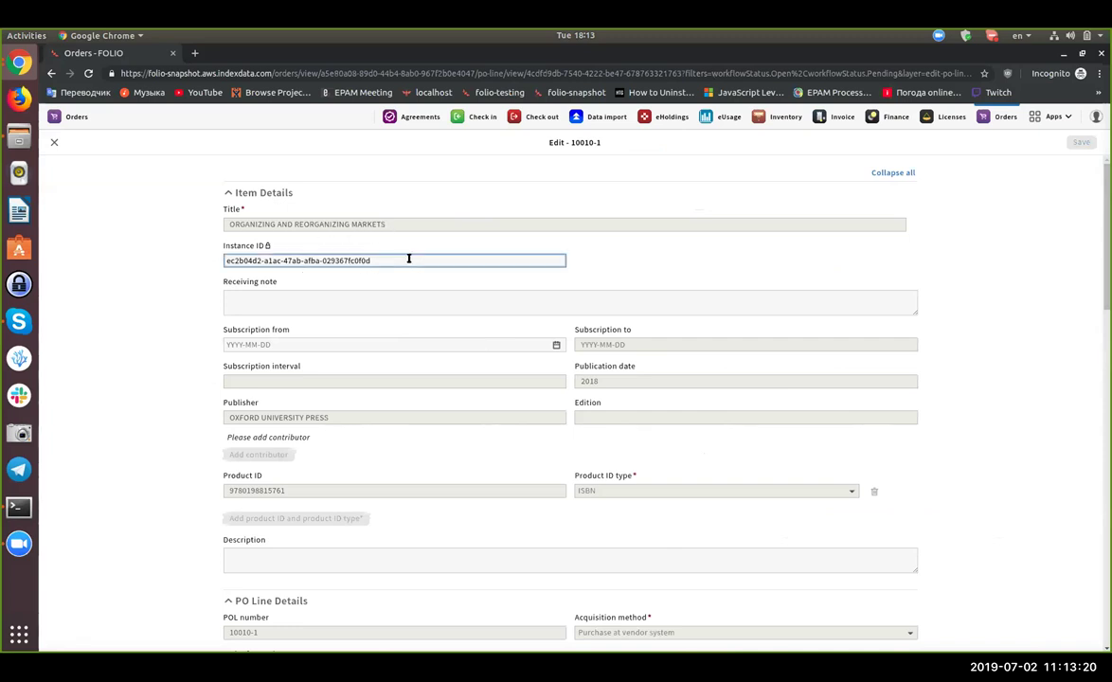
left_click(448, 225)
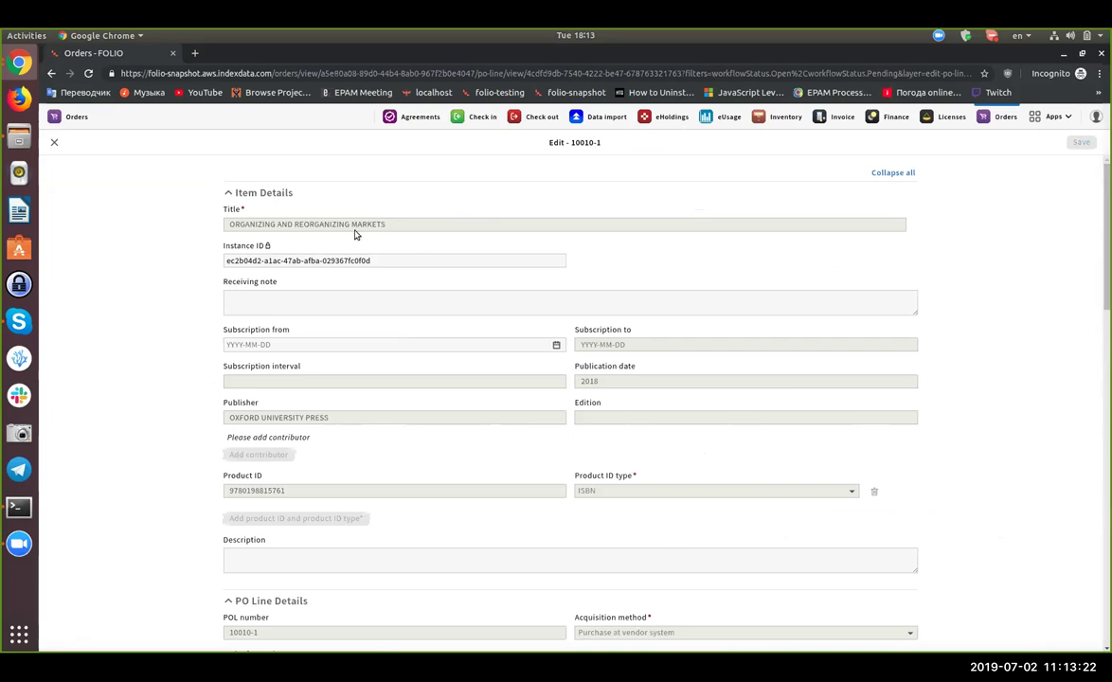
scroll(329, 332, "down", 4)
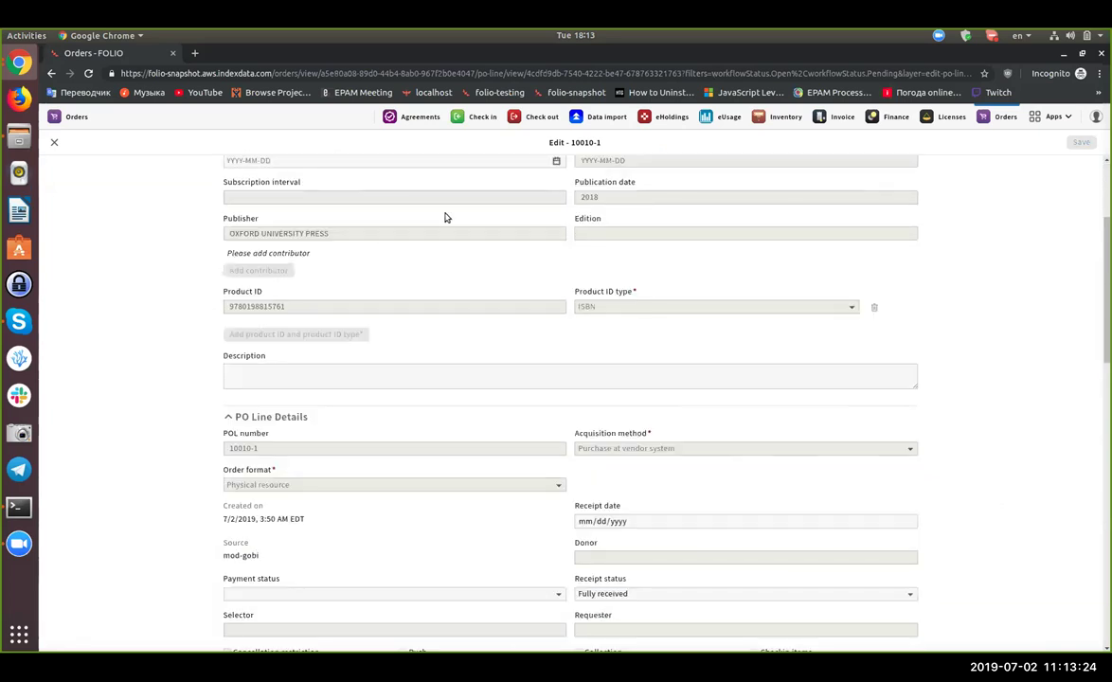
scroll(618, 295, "down", 3)
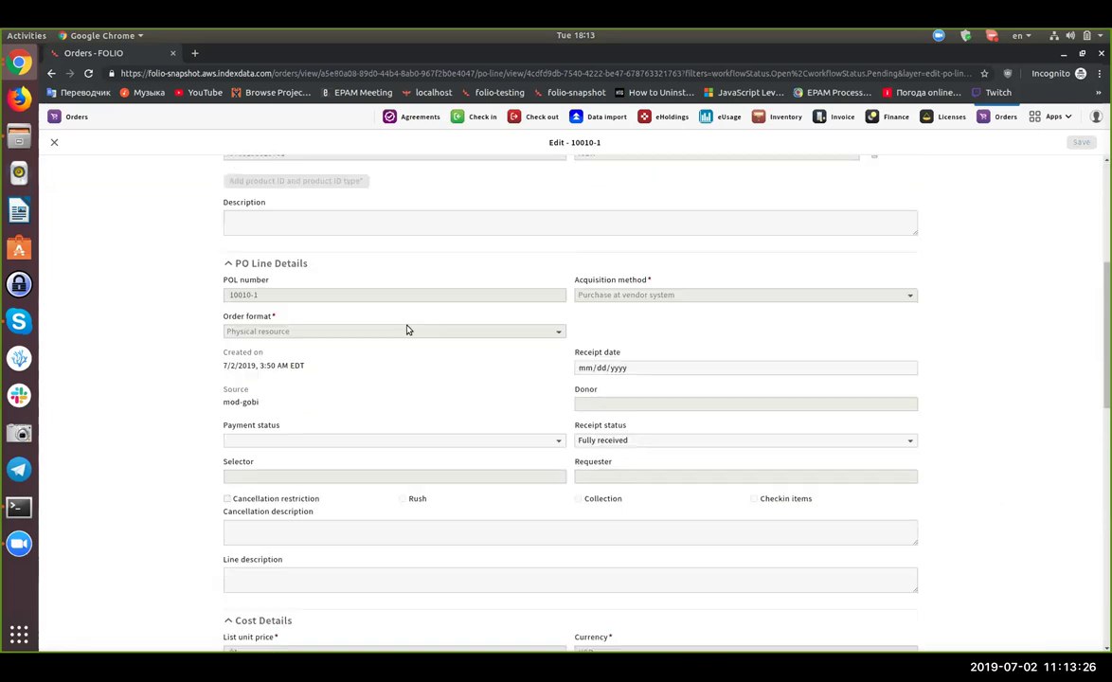
scroll(517, 281, "down", 6)
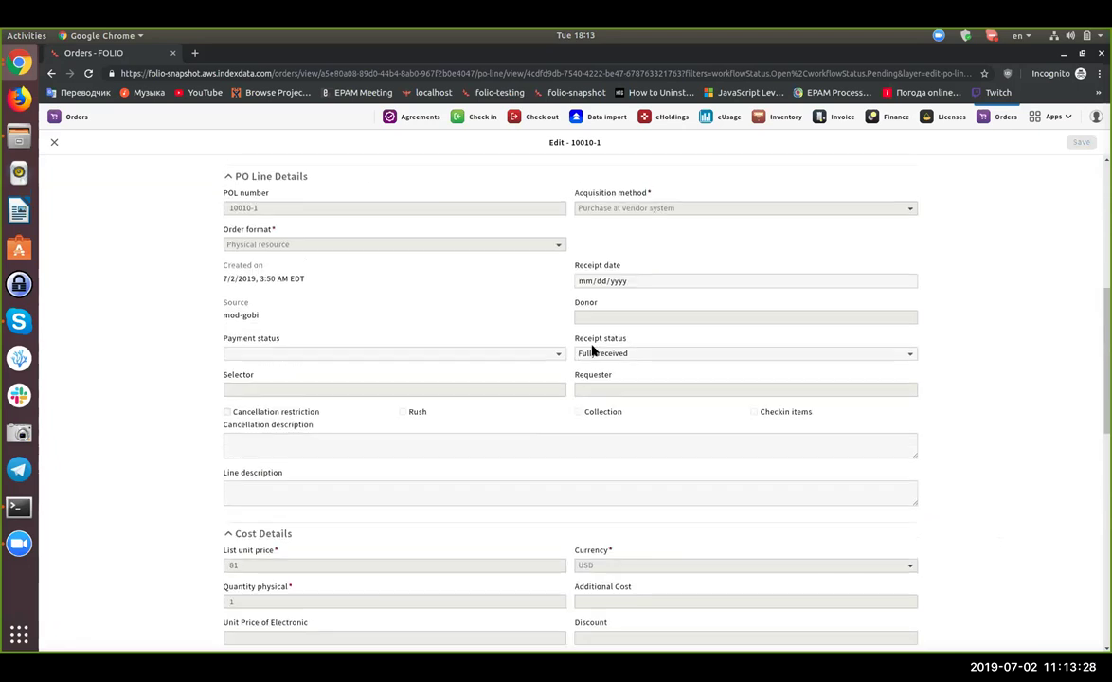
scroll(458, 297, "up", 1)
scroll(360, 372, "down", 2)
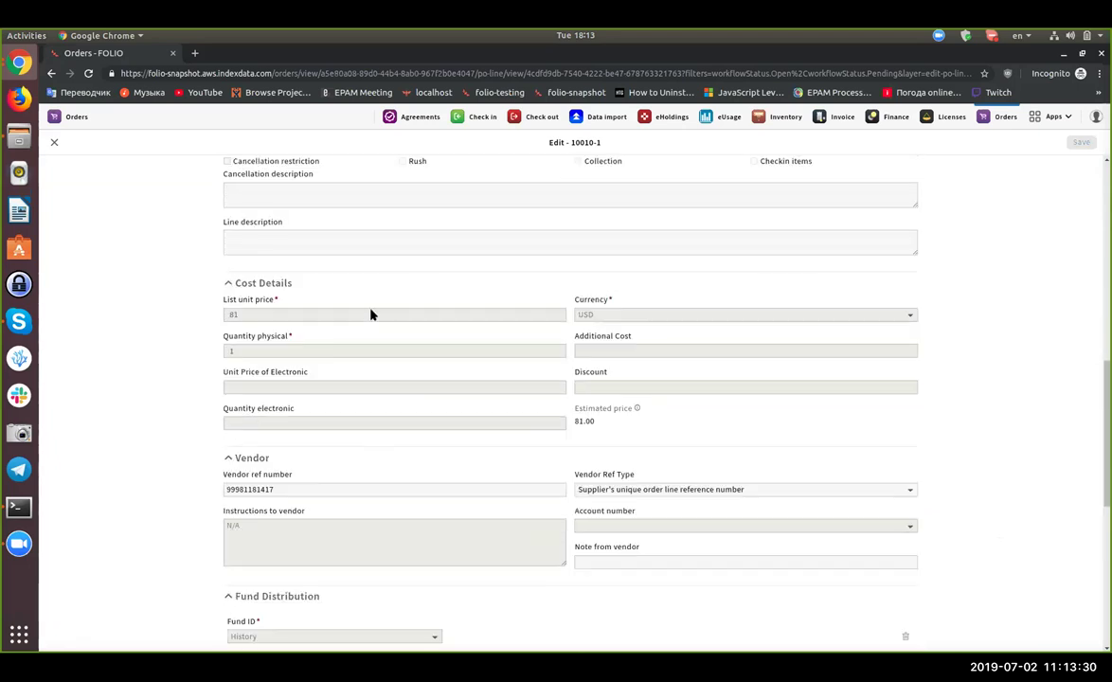
scroll(518, 372, "down", 4)
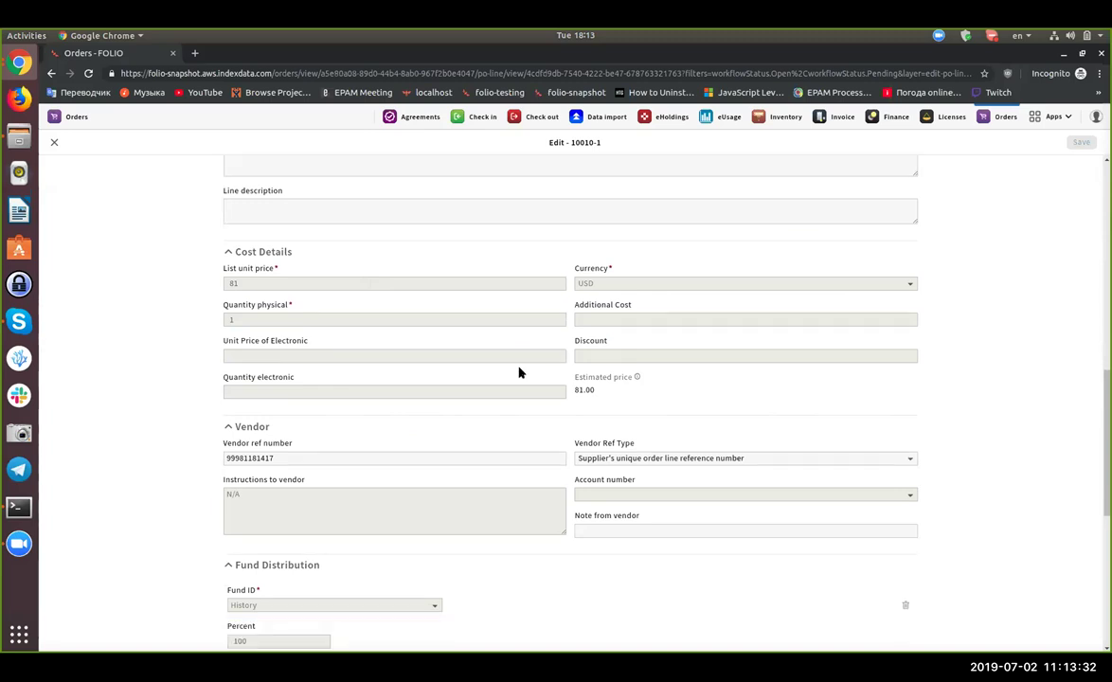
scroll(437, 426, "down", 3)
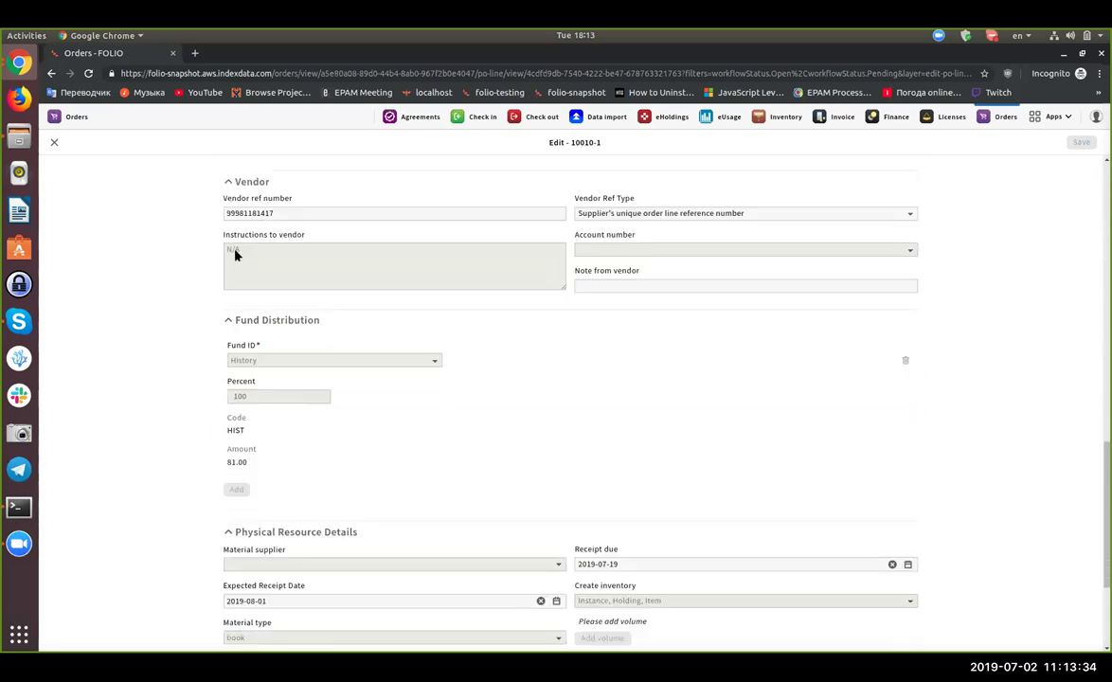
left_click(52, 144)
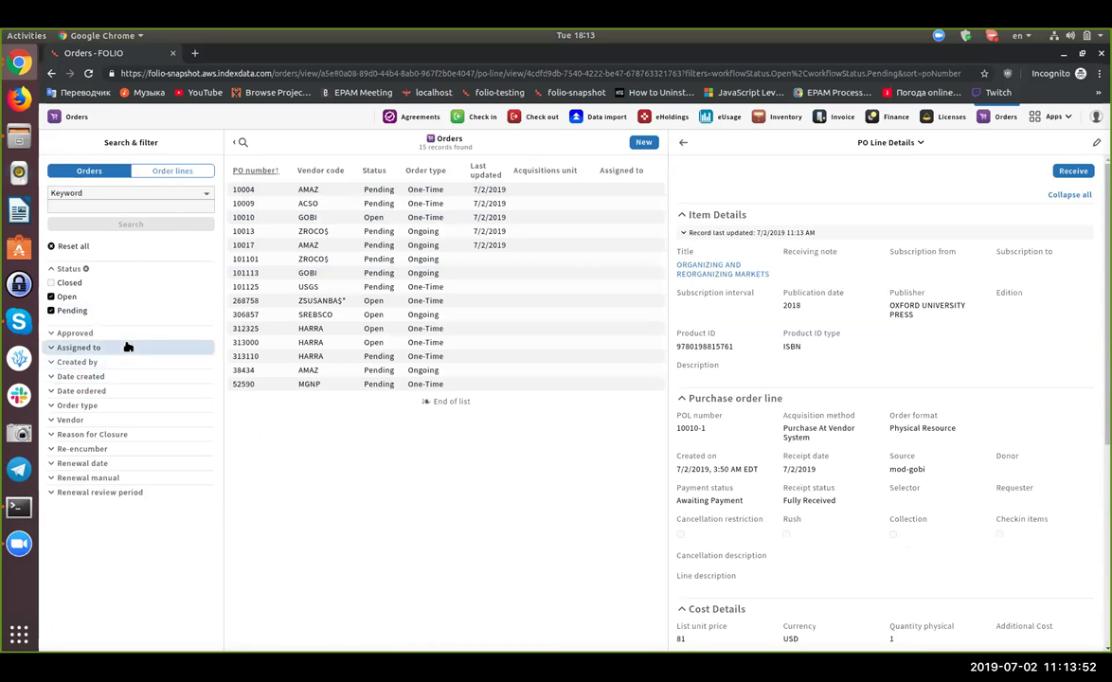
Filter the orders to vendor Amazon.com (AMAZ) and close the order 10010 details
left_click(683, 143)
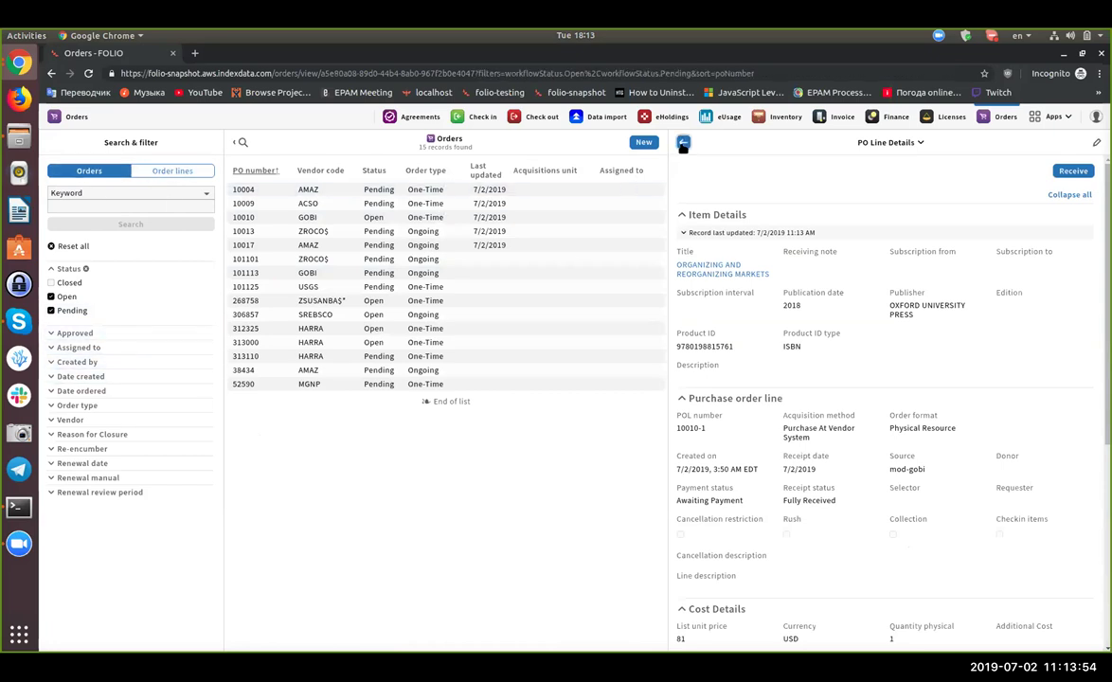
left_click(119, 421)
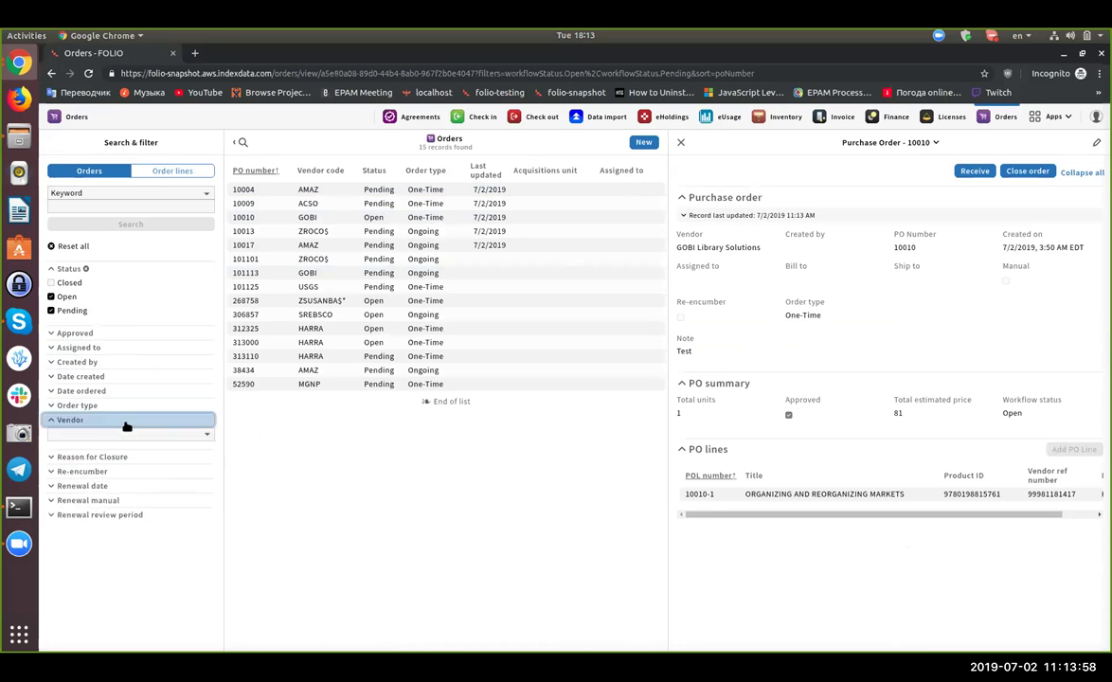
left_click(186, 438)
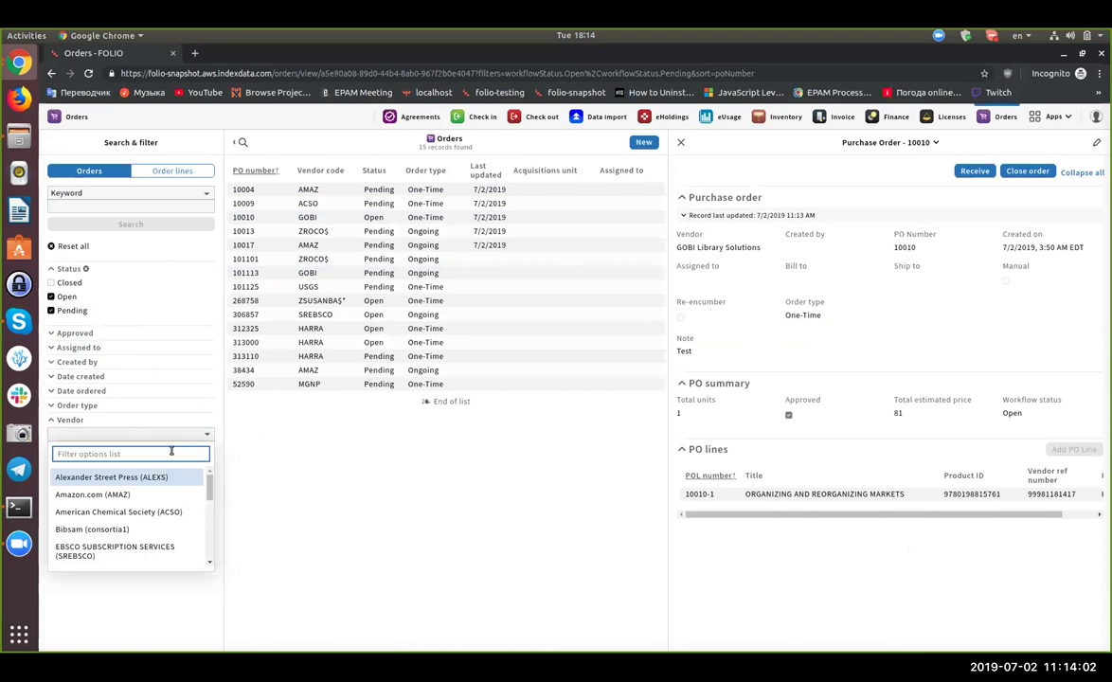
type("AMA")
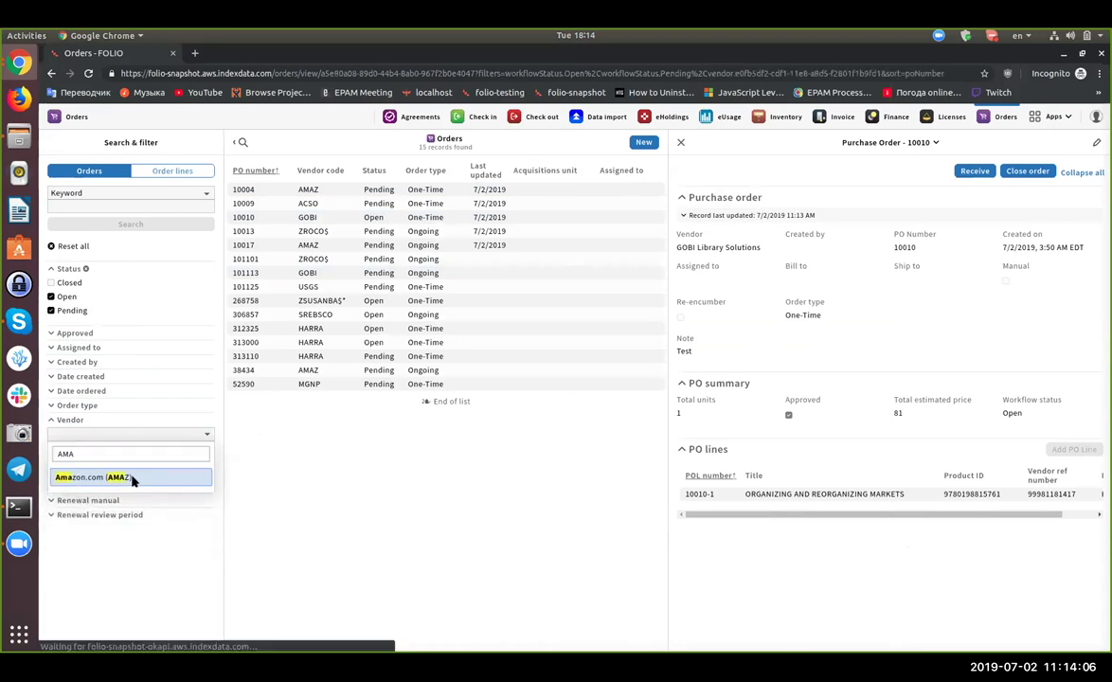
left_click(131, 479)
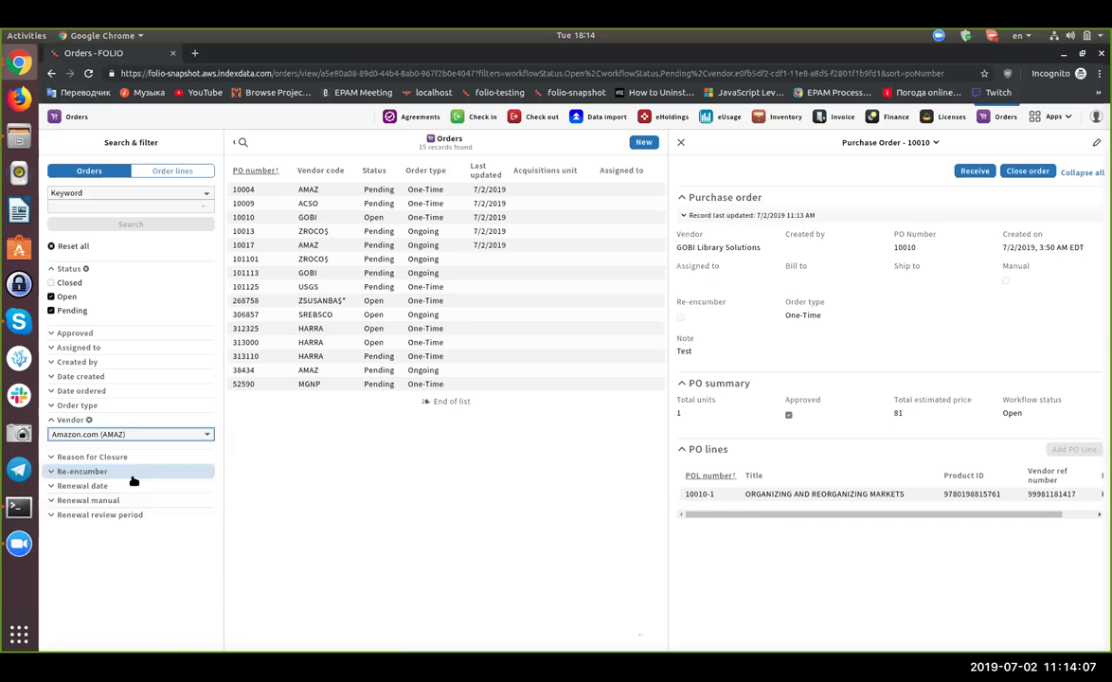
left_click(680, 142)
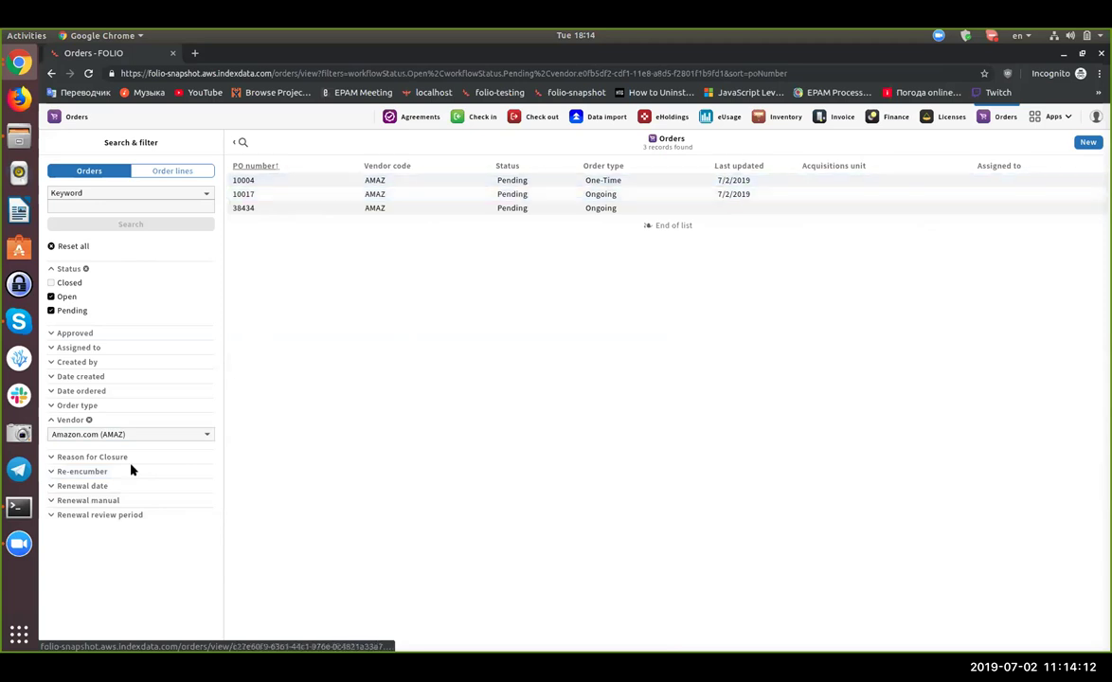
Clear the vendor filter, filter renewal date 2019-07-03 to 2019-07-03, and open order 10017
left_click(89, 421)
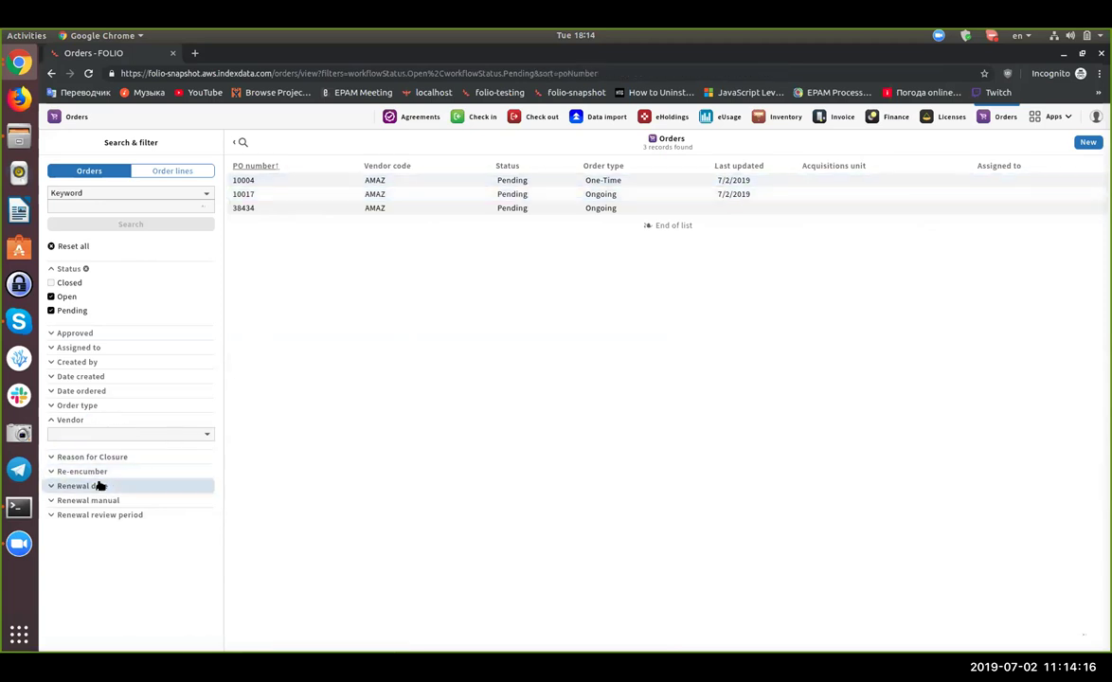
left_click(112, 487)
left_click(119, 514)
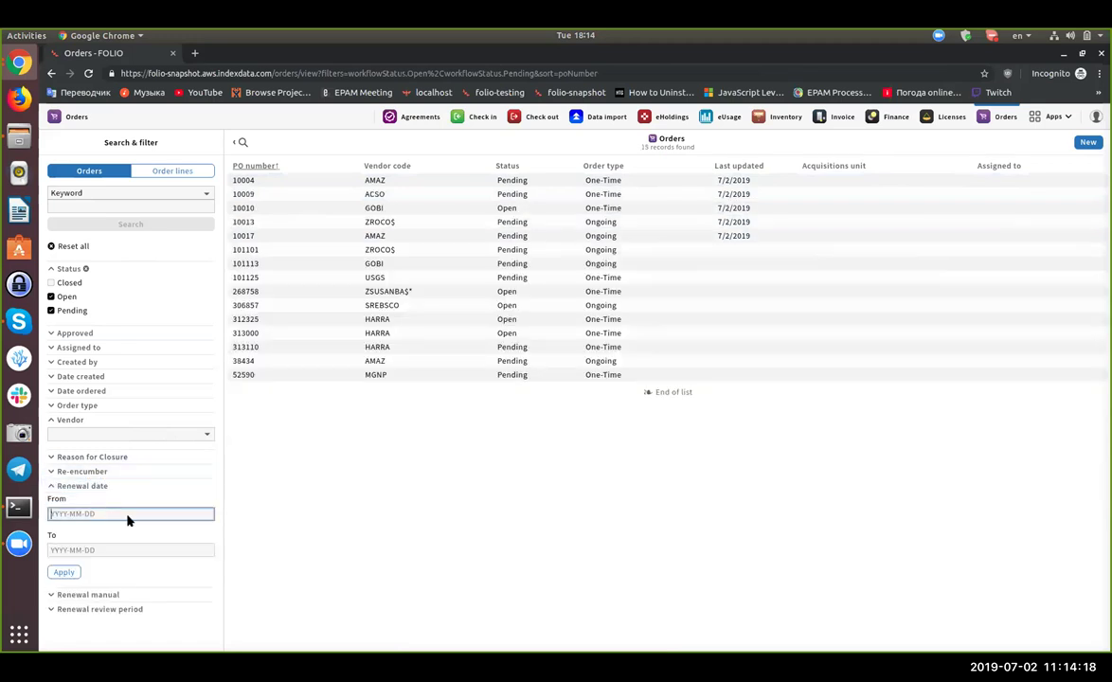
type("2019-07-03")
key("ctrl+a")
key("ctrl+c")
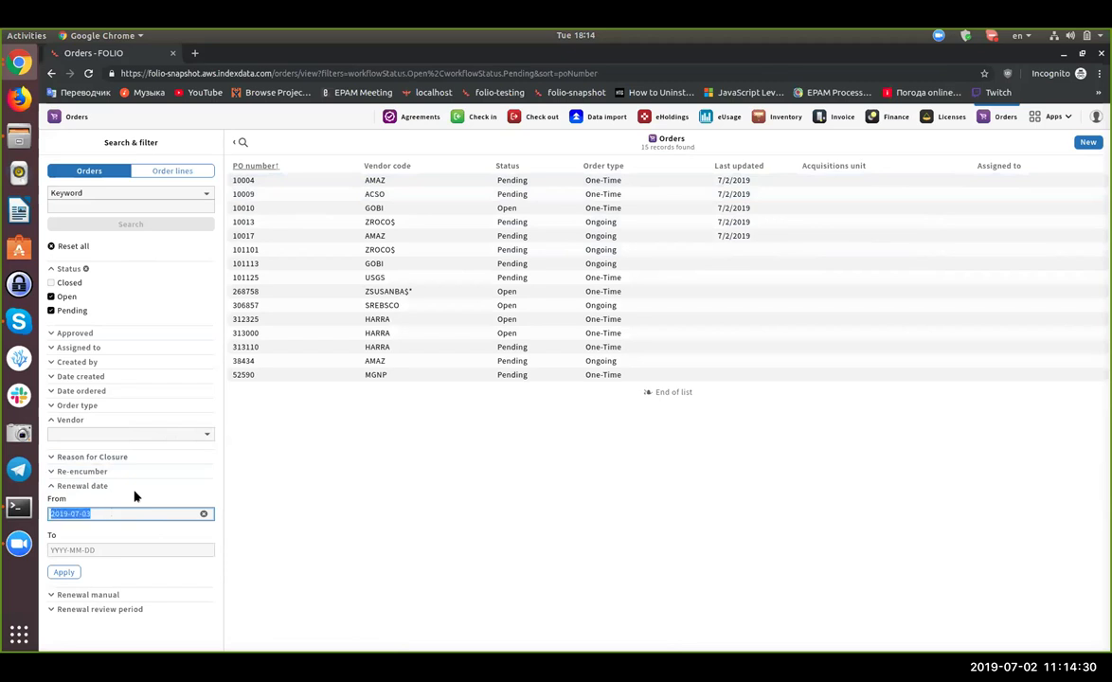
left_click(105, 549)
key("ctrl+v")
left_click(63, 572)
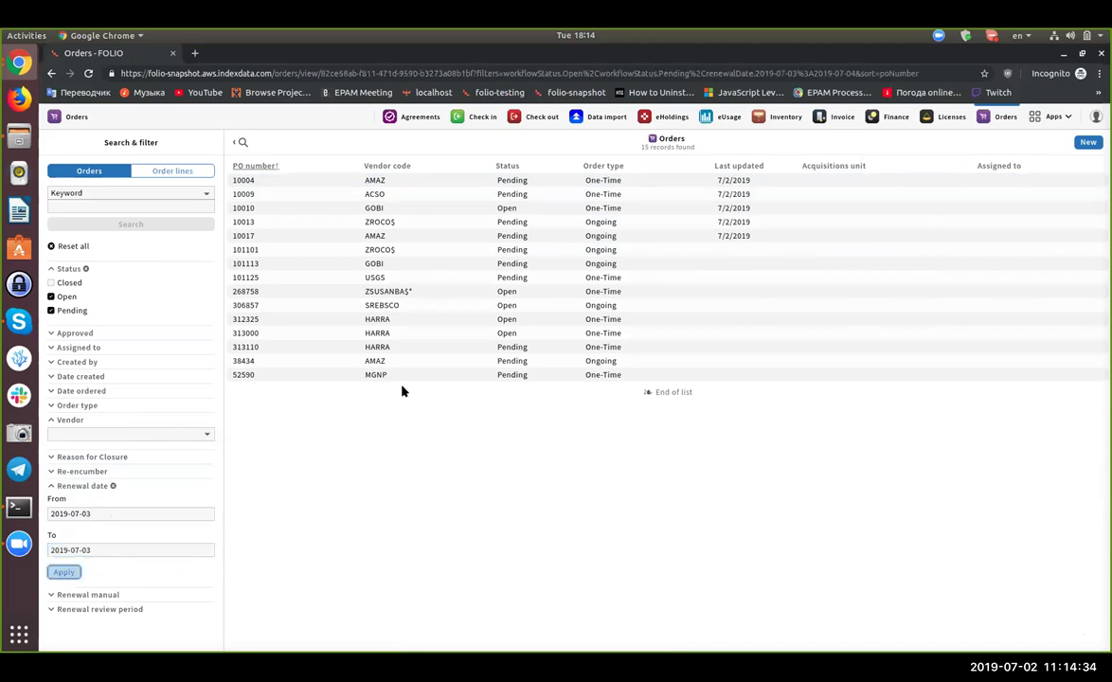
left_click(446, 189)
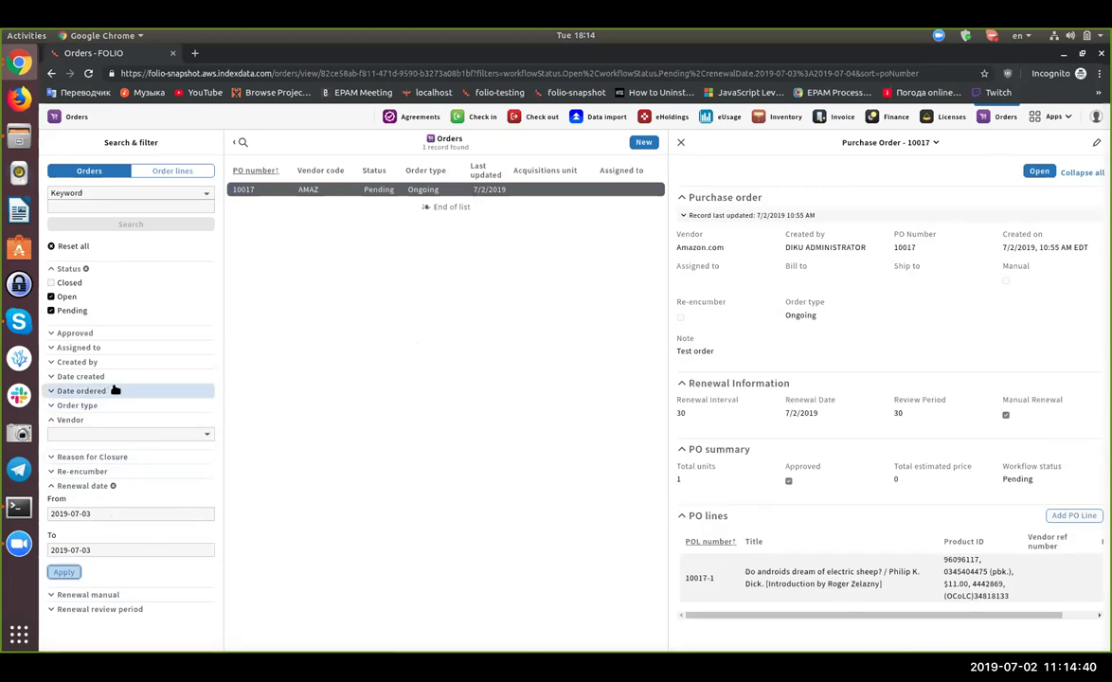
left_click(173, 172)
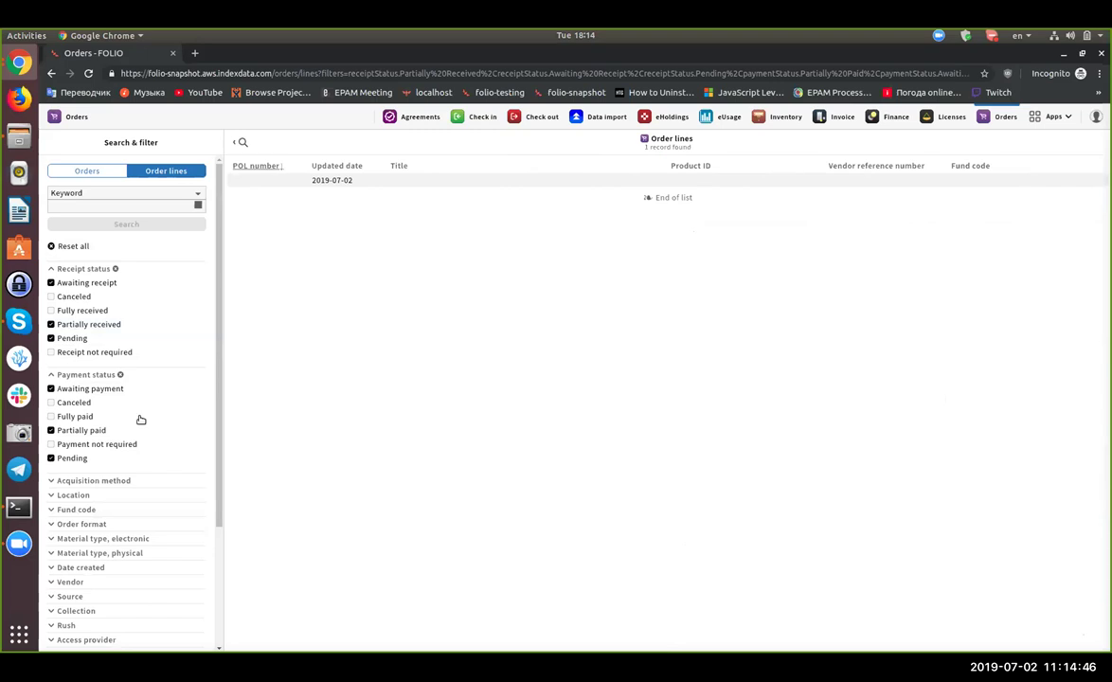
Filter order lines by date created from 2019-07-02 to 2019-07-02
scroll(186, 461, "down", 3)
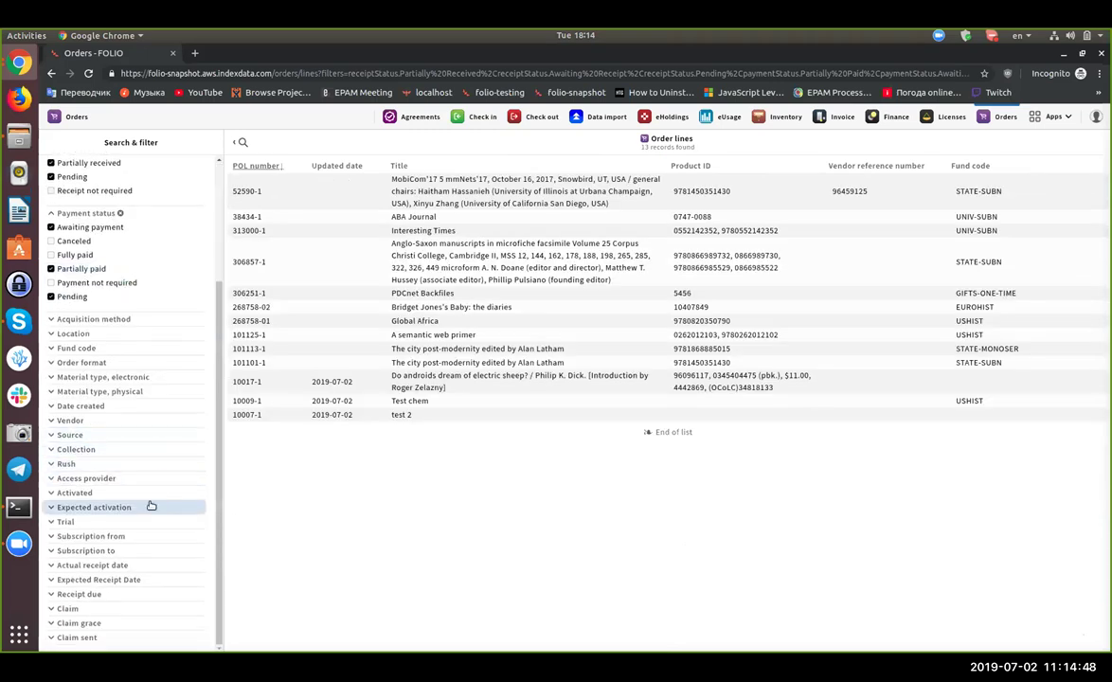
left_click(139, 409)
left_click(124, 432)
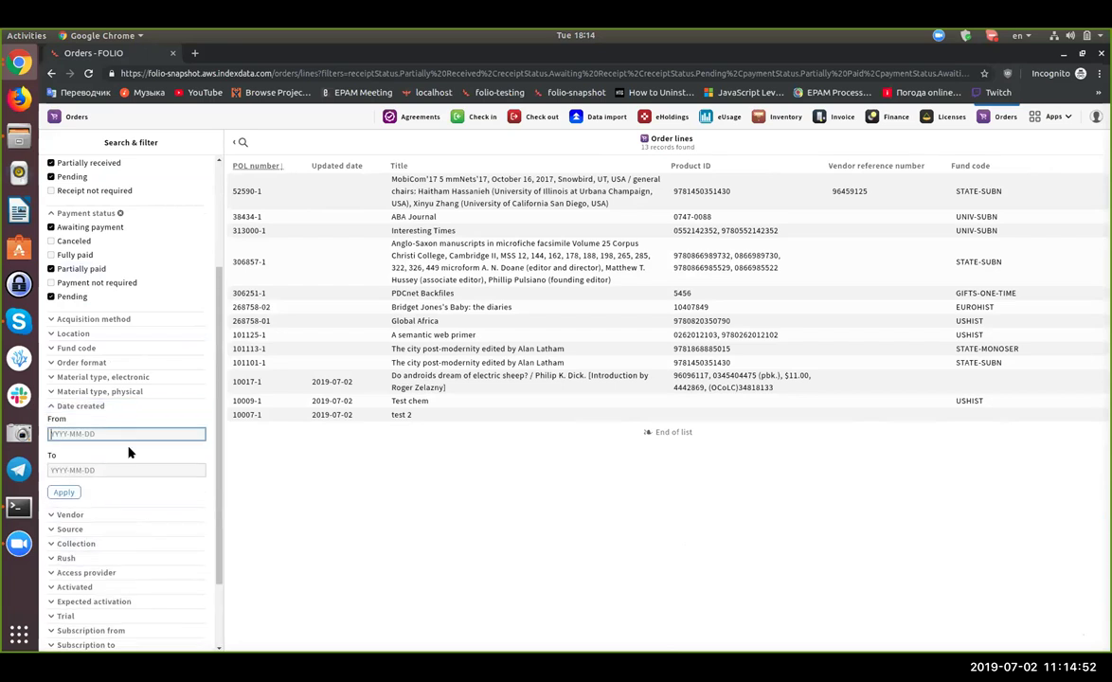
scroll(132, 417, "down", 2)
type("2019")
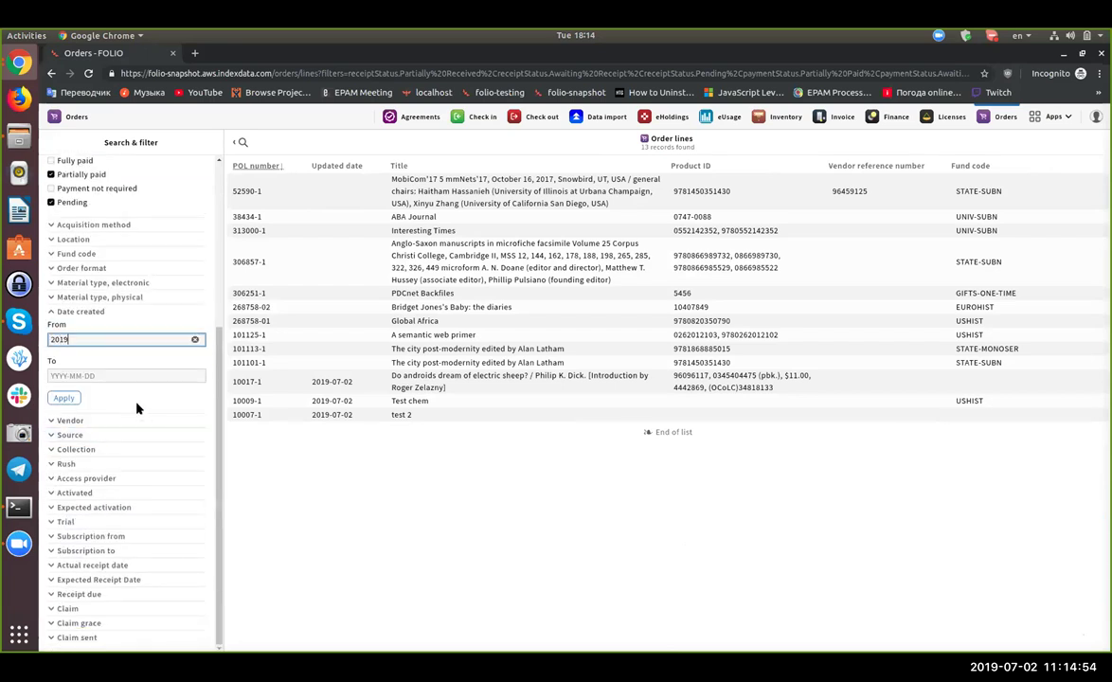
type("-07-02")
key("ctrl+a")
key("ctrl+c")
left_click(125, 376)
key("ctrl+v")
left_click(63, 397)
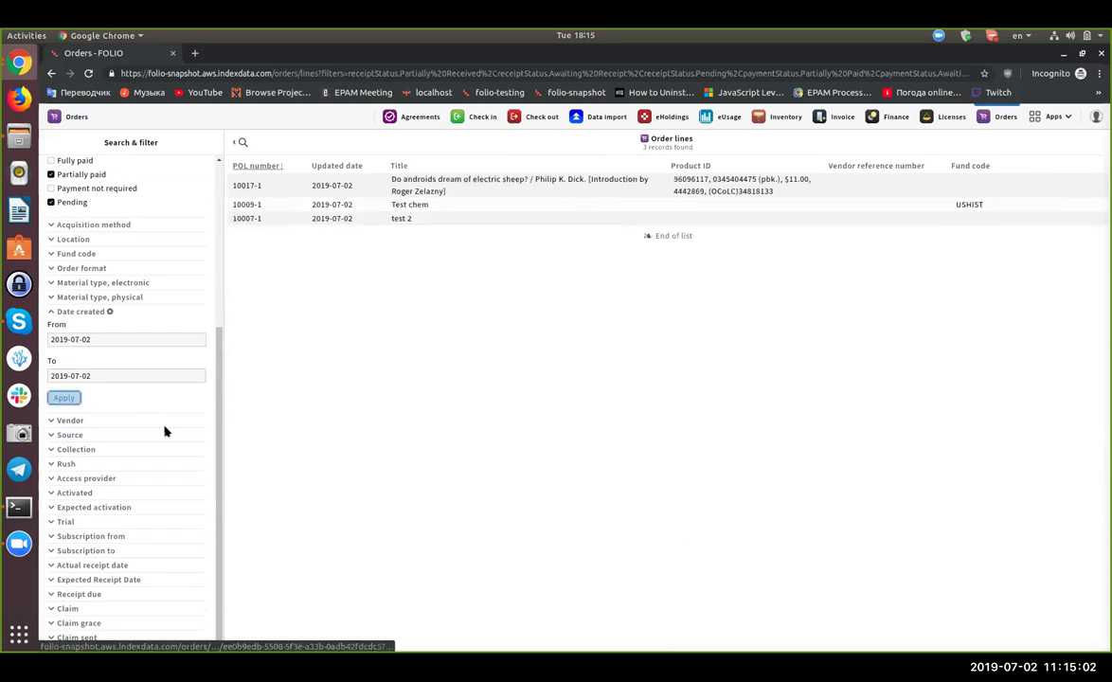
Limit the order lines to Activated: No, leaving 10017-1, 10009-1 and 10007-1
left_click(114, 450)
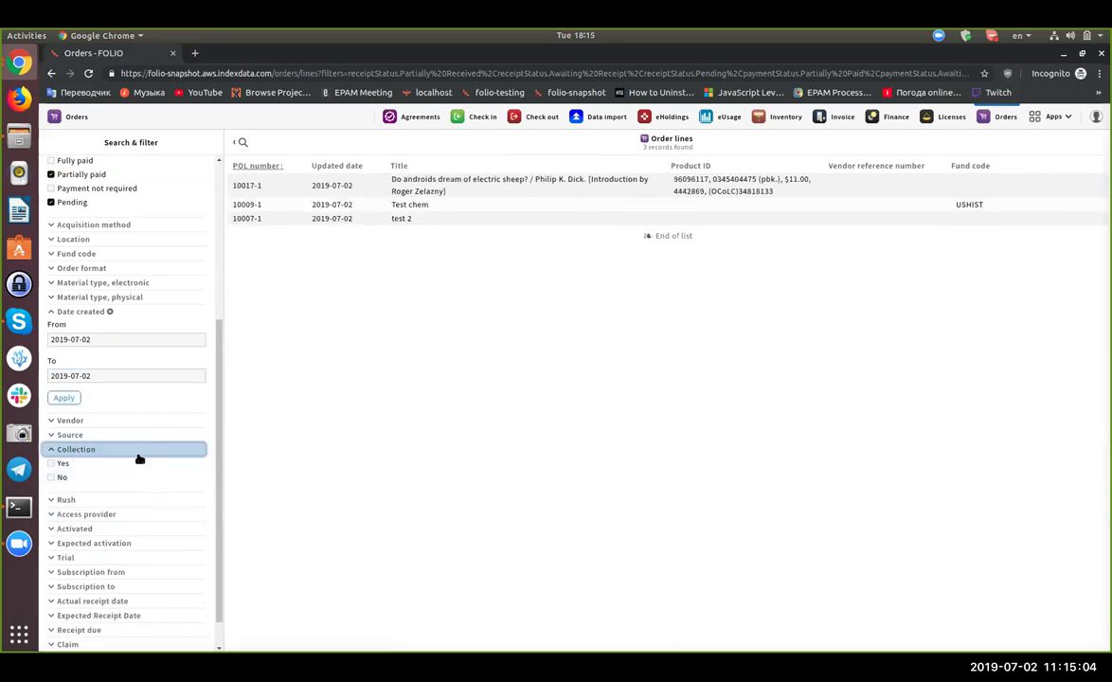
scroll(102, 477, "down", 1)
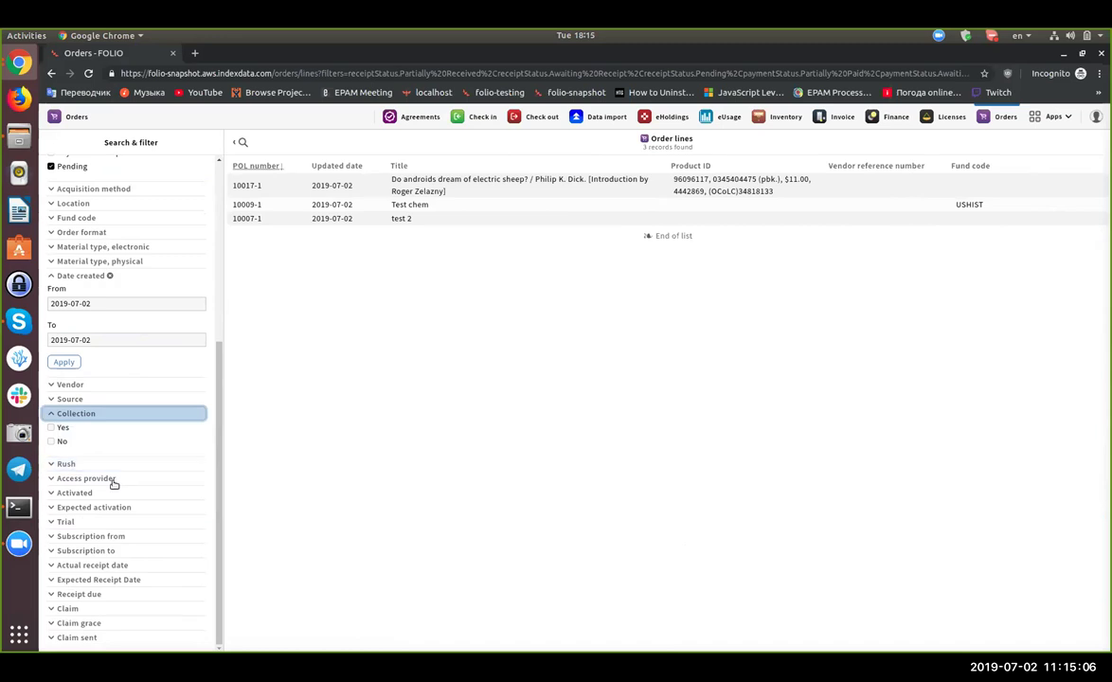
left_click(102, 493)
scroll(124, 502, "down", 1)
left_click(116, 486)
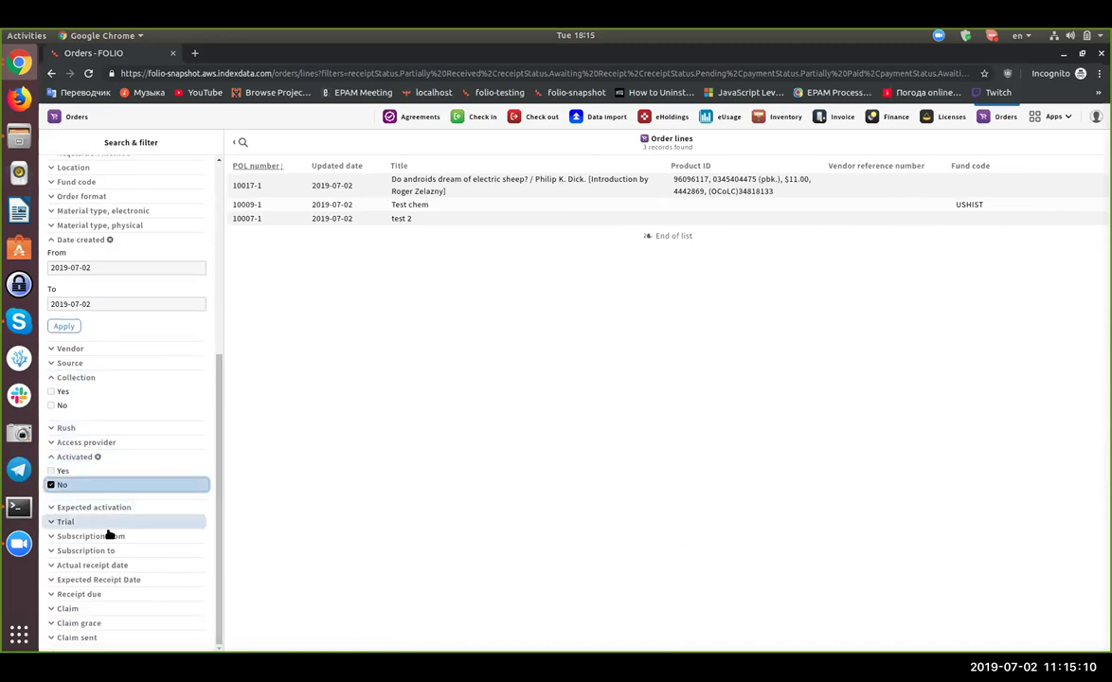
scroll(118, 606, "up", 5)
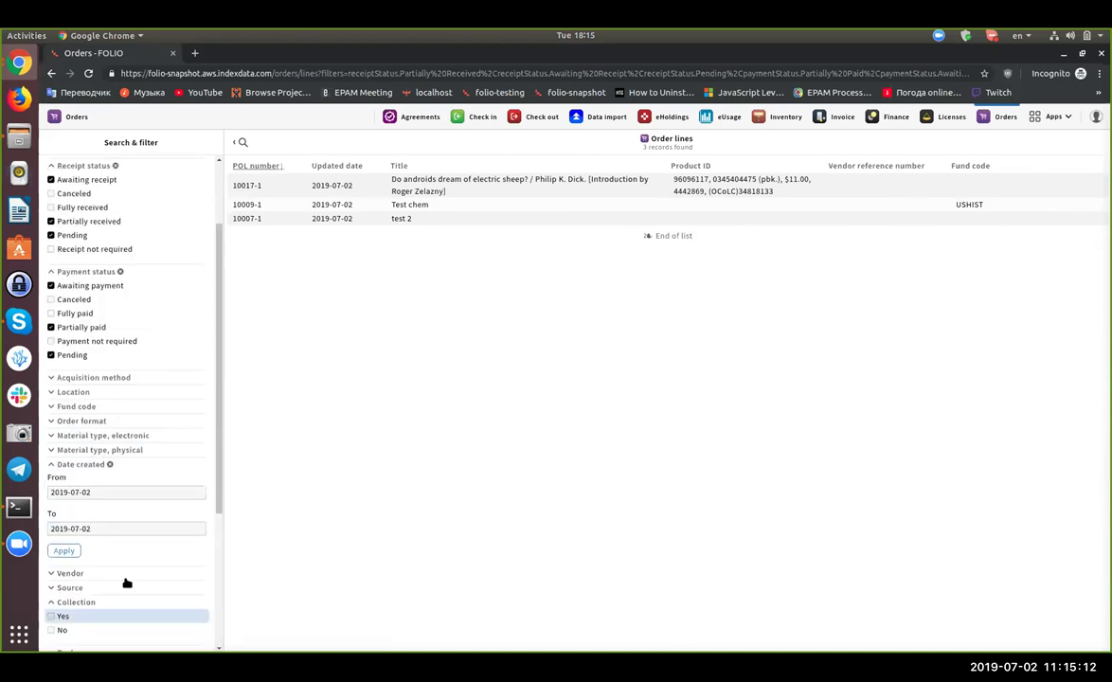
left_click(111, 193)
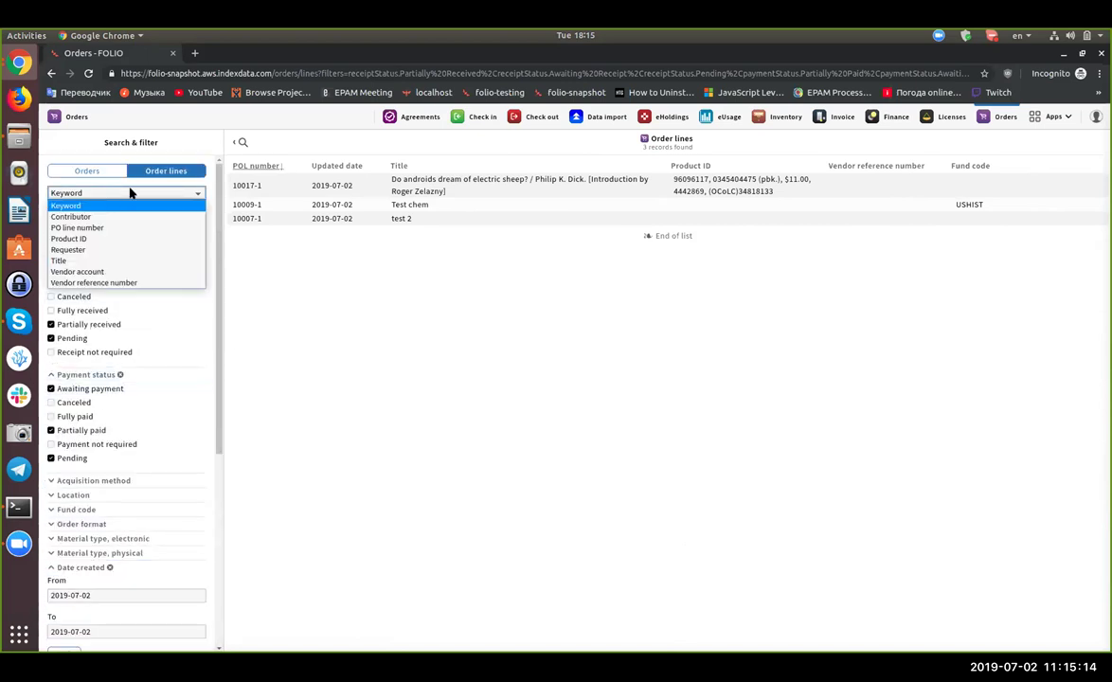
Keep the Keyword search option and collapse the Date created, Collection and Activated filter sections
left_click(133, 193)
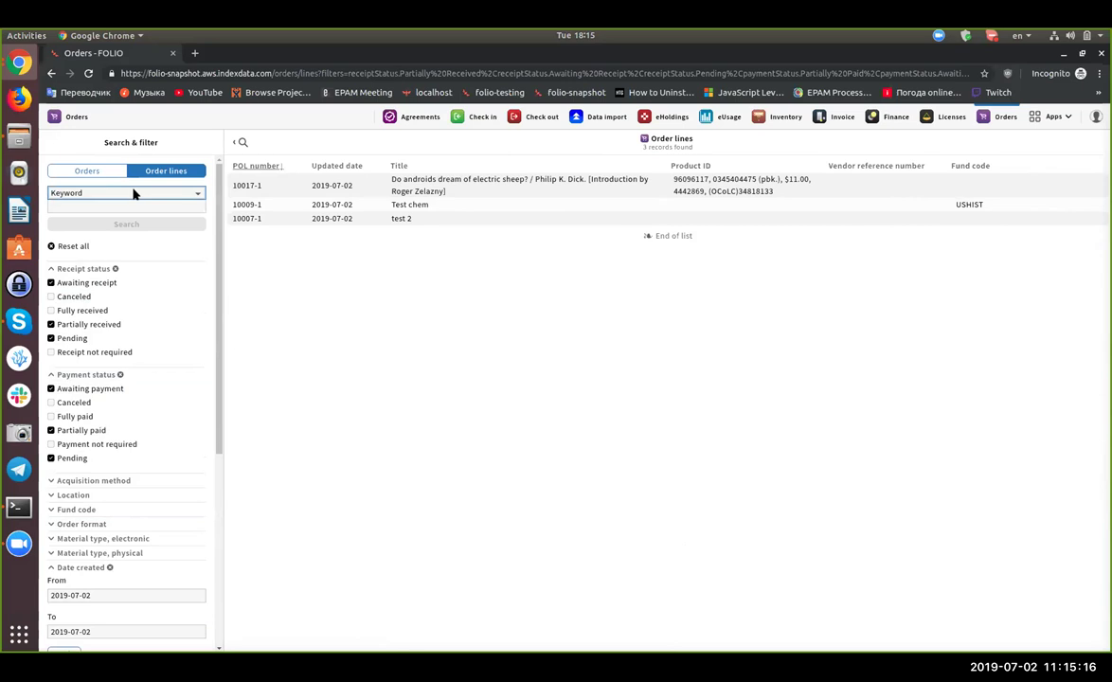
scroll(191, 455, "down", 4)
scroll(191, 455, "down", 2)
scroll(191, 455, "up", 8)
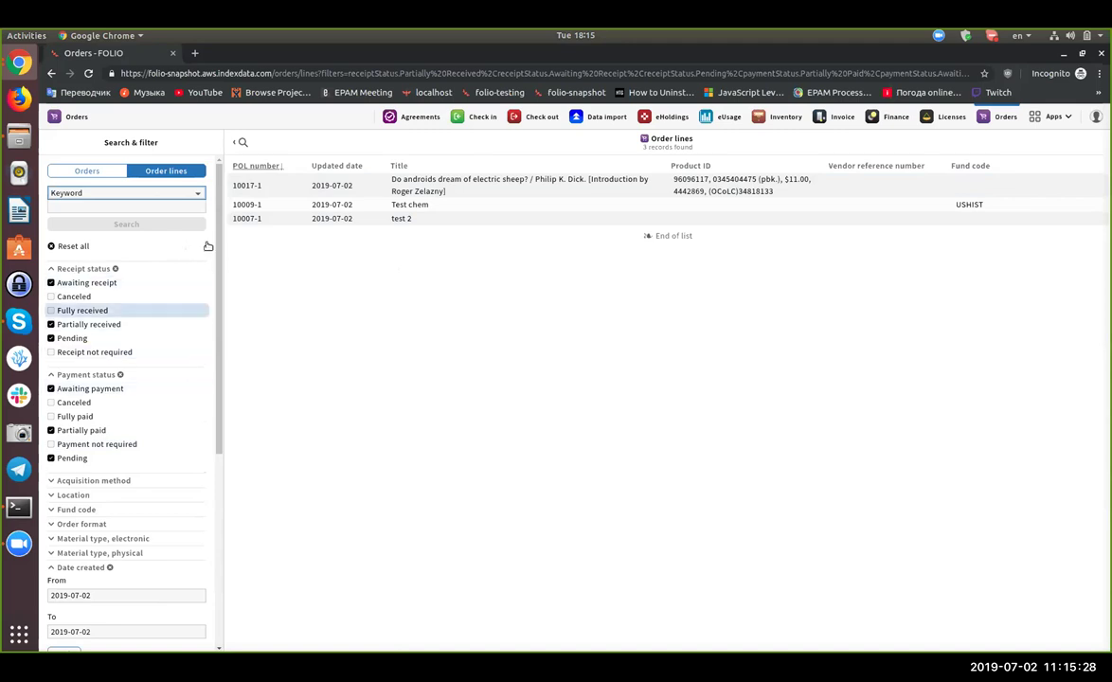
scroll(144, 462, "down", 2)
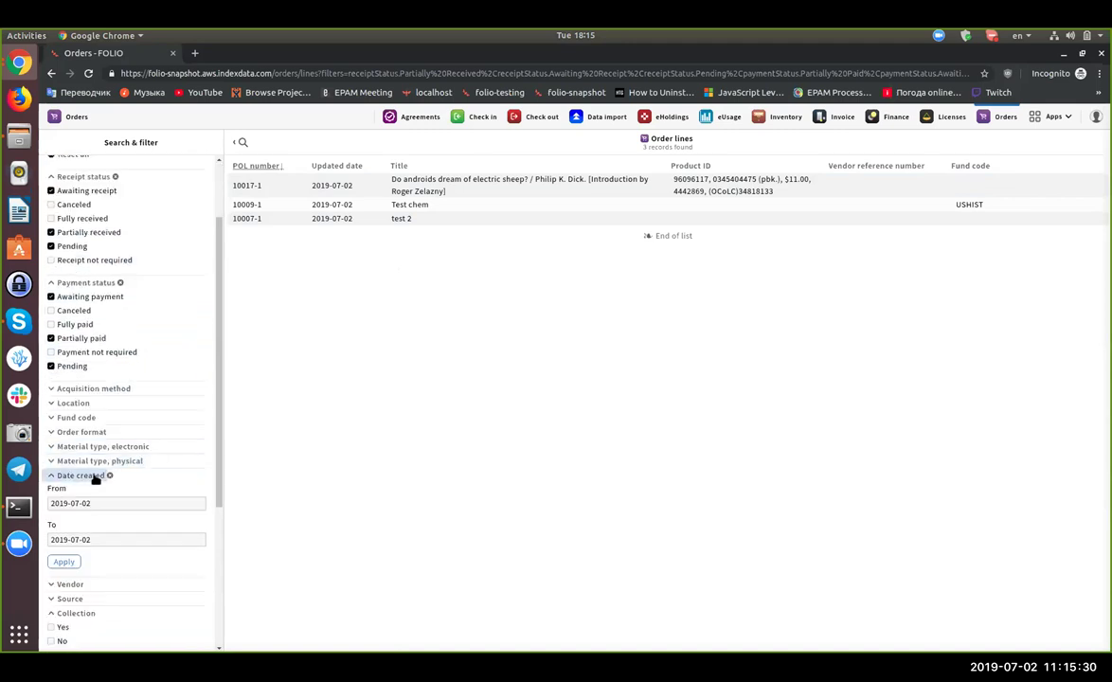
left_click(96, 478)
left_click(77, 522)
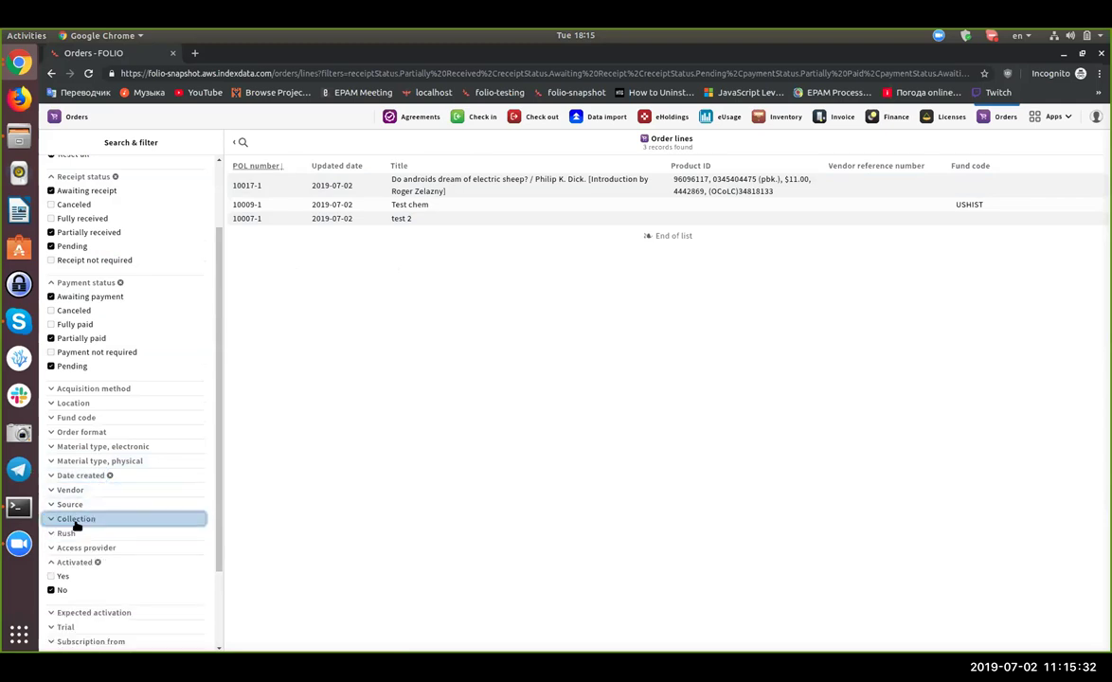
left_click(76, 563)
scroll(90, 578, "down", 2)
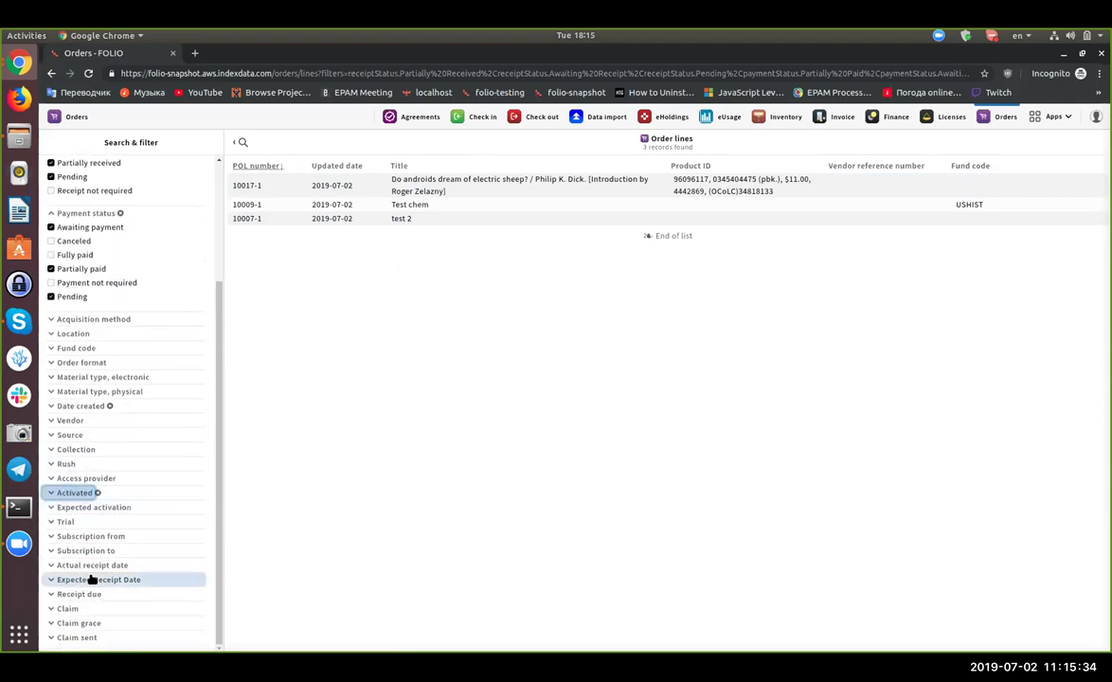
scroll(92, 580, "up", 4)
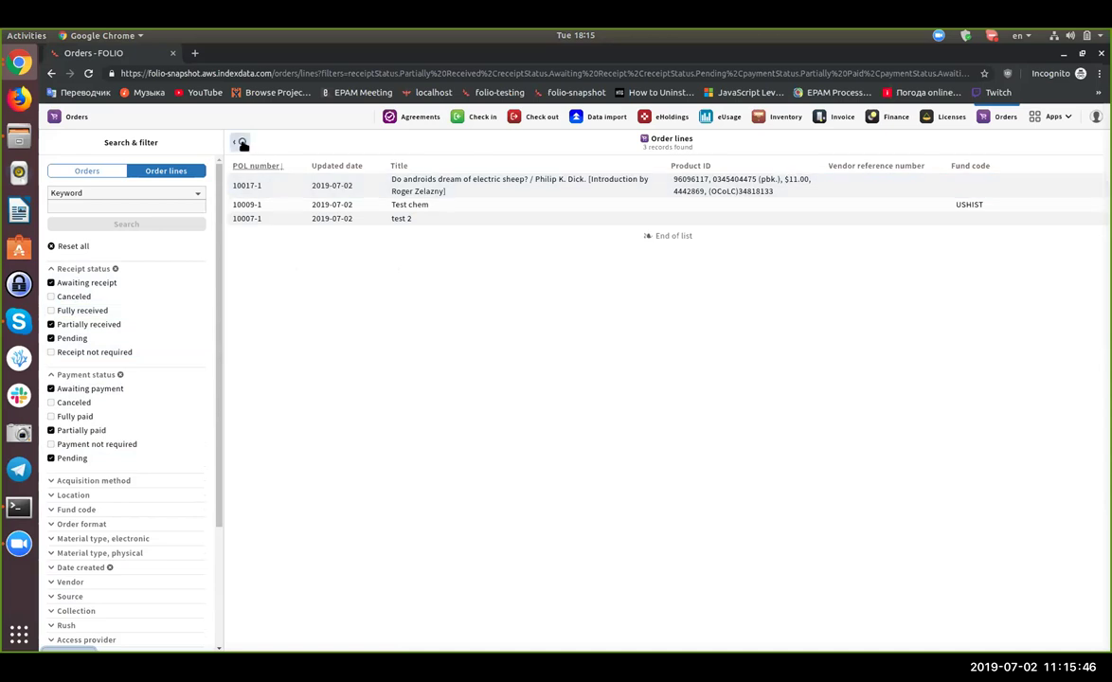
Switch back to the list of 15 open or pending orders, then go to the Settings app
left_click(102, 172)
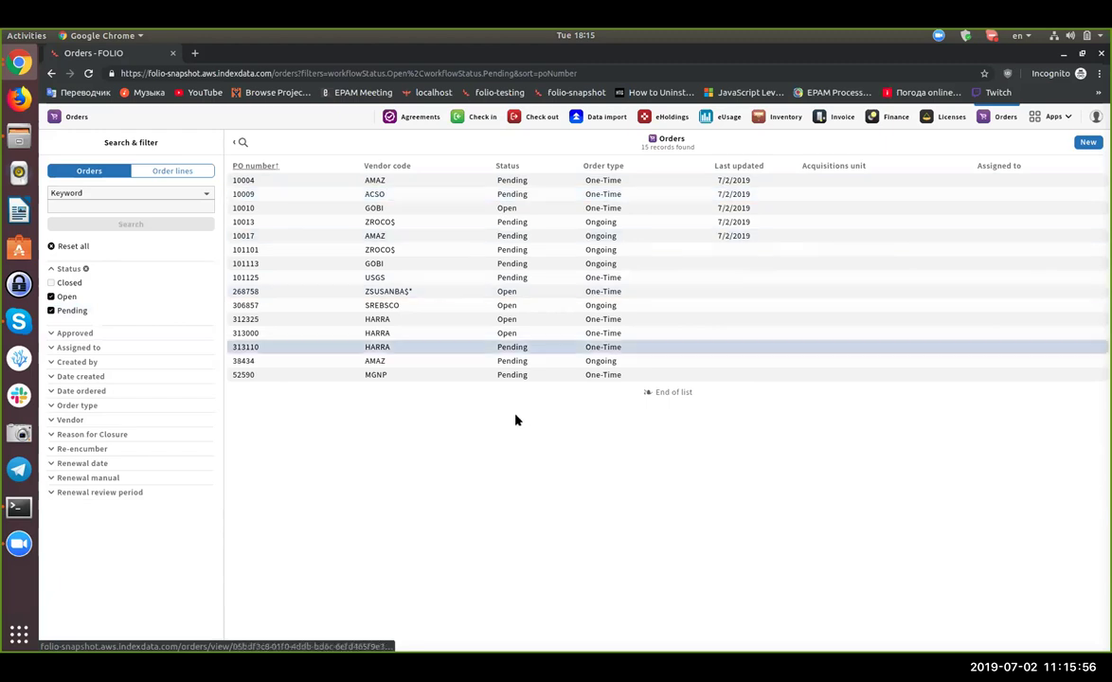
left_click(1052, 121)
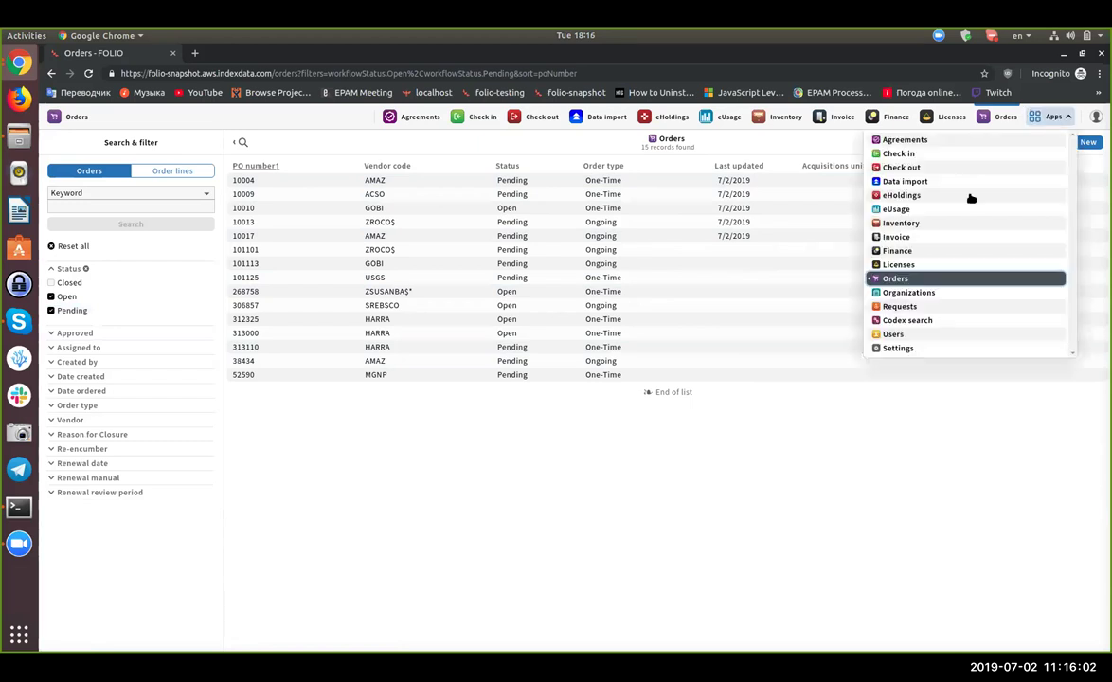
left_click(905, 348)
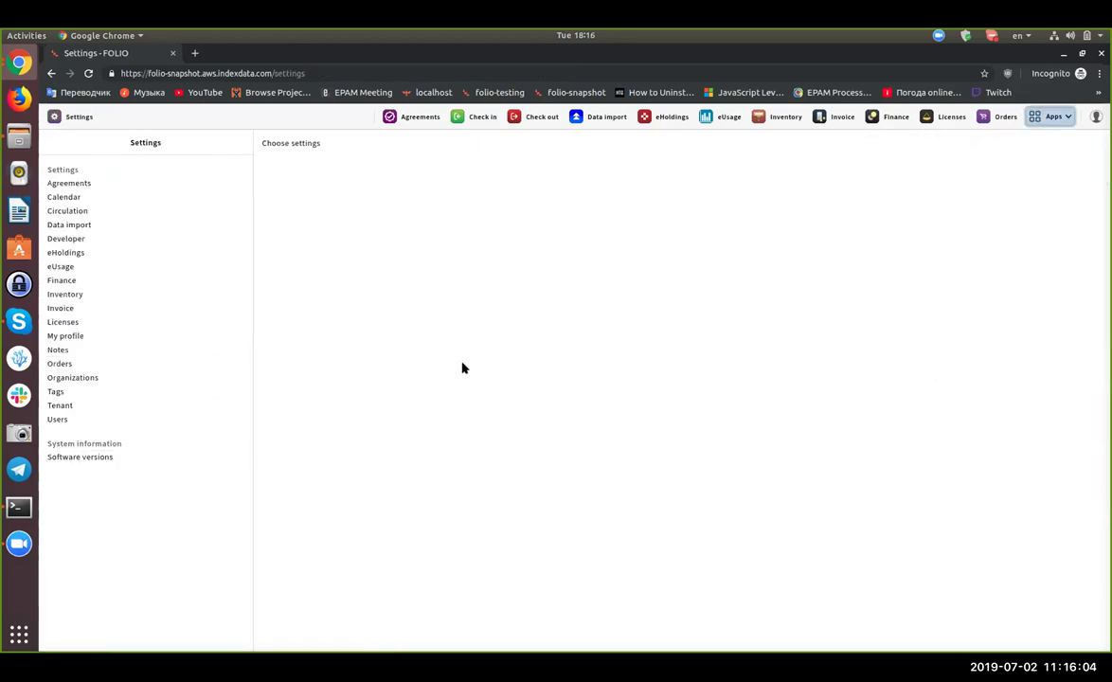
Go to Orders settings > Order templates and start a blank new order template
left_click(134, 381)
left_click(139, 365)
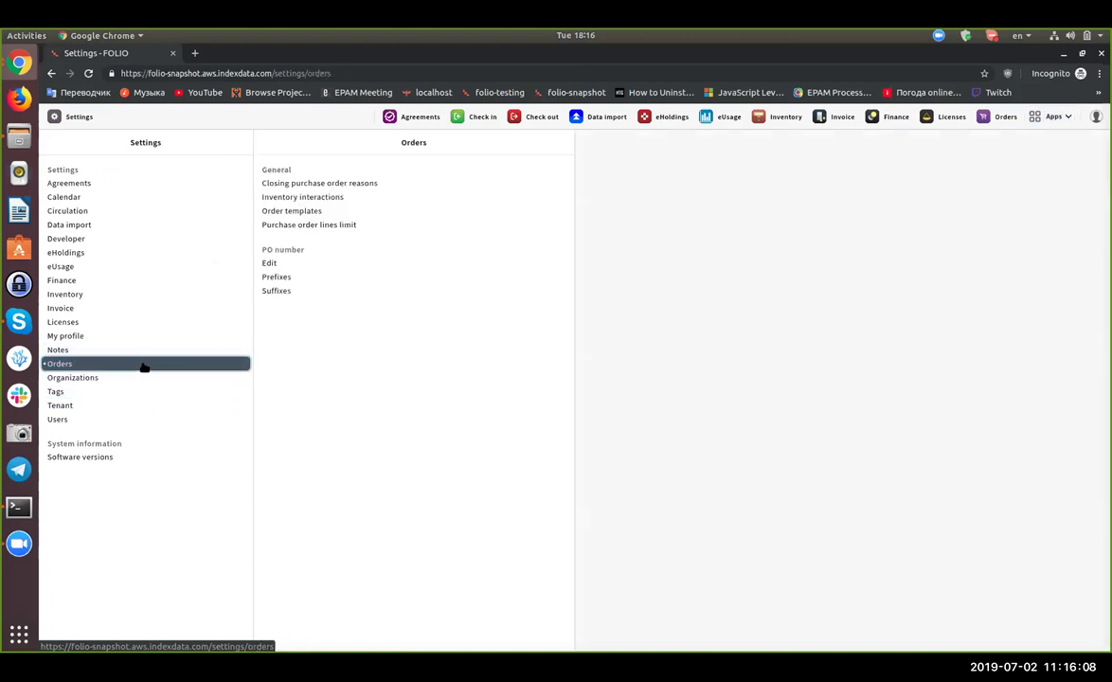
left_click(343, 216)
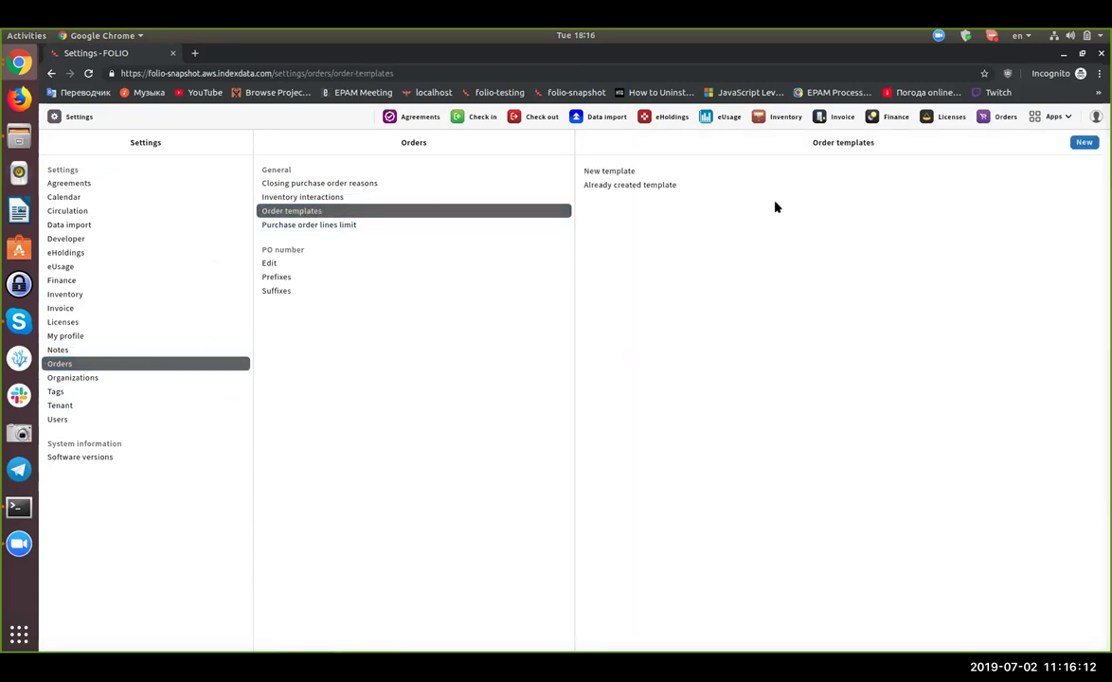
left_click(1084, 143)
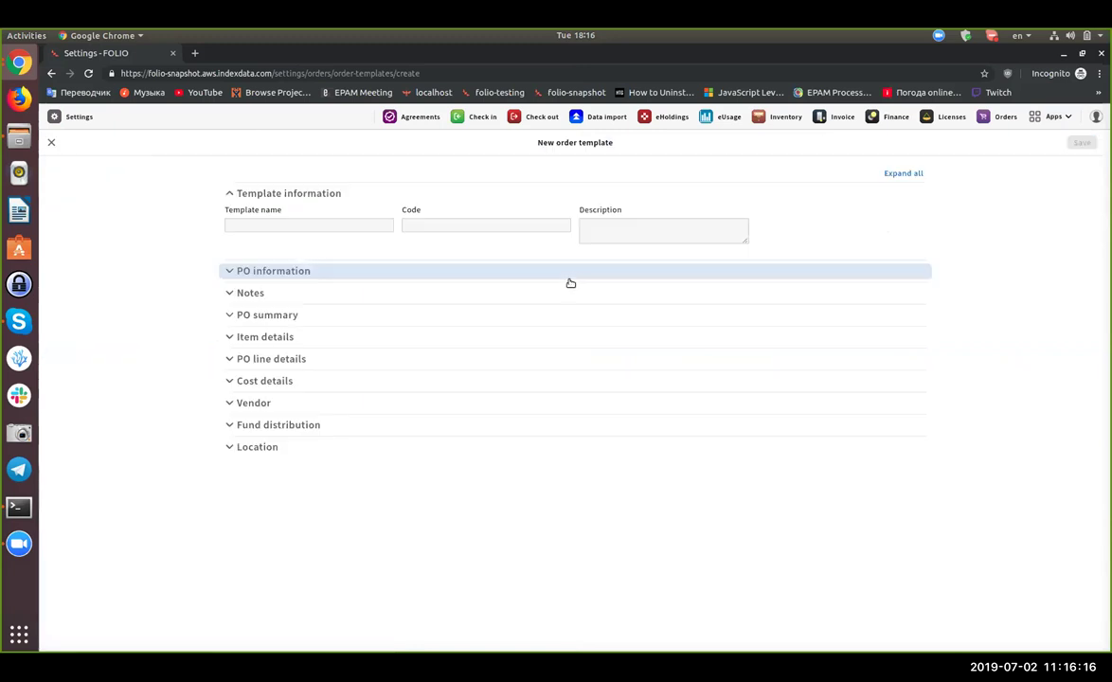
Name the new order template 'Test templ 1' and expand all its sections
left_click(310, 225)
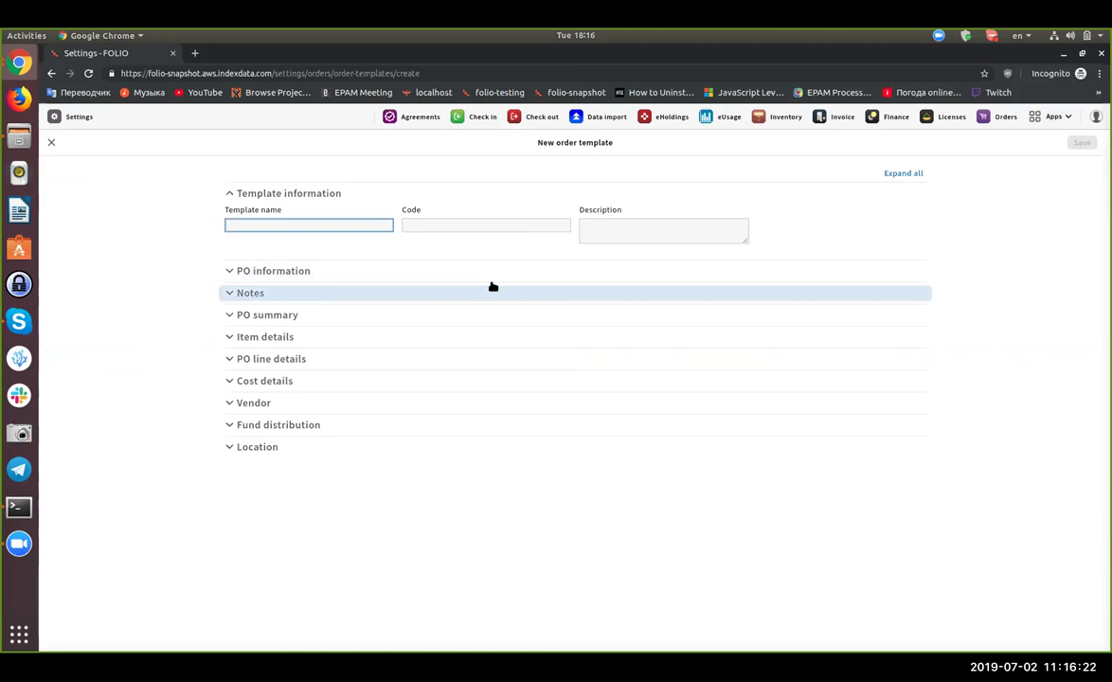
type("Test templ 1")
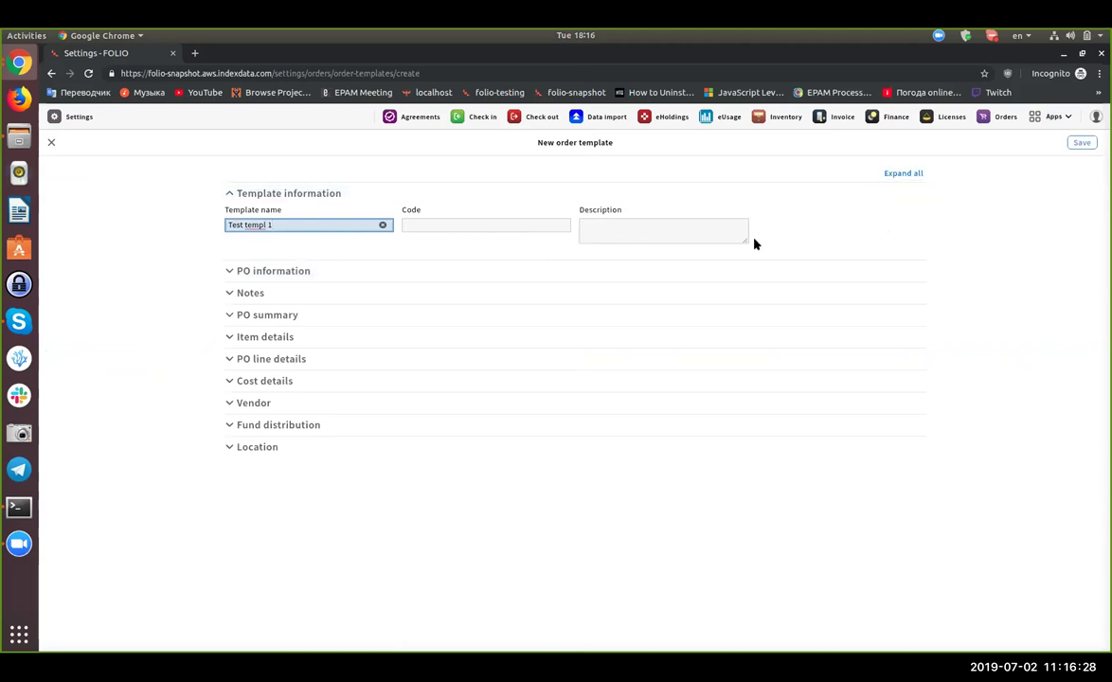
left_click(924, 176)
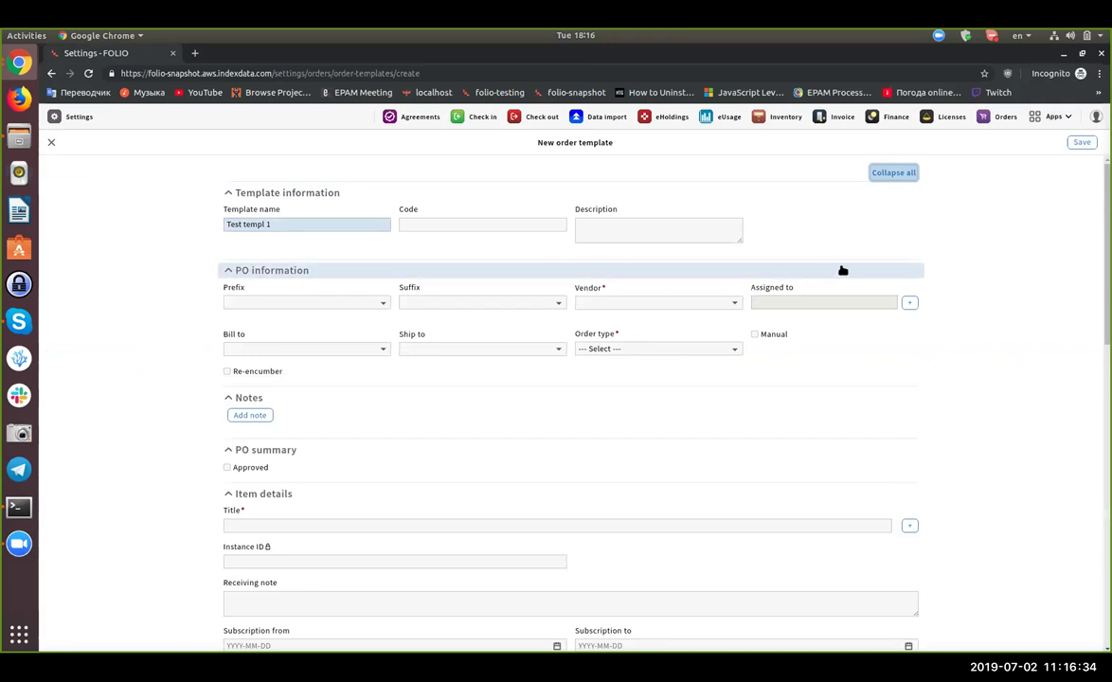
scroll(672, 377, "down", 1)
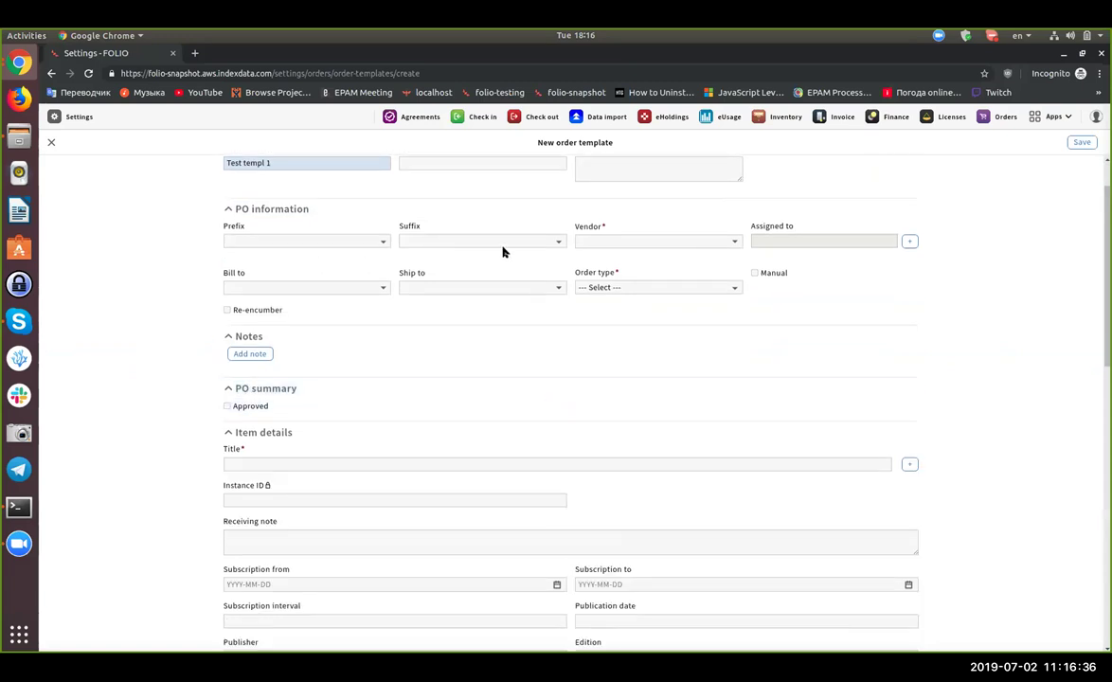
Set vendor American Chemical Society (ACSO) and order type One-time, then look up a title instance
left_click(676, 248)
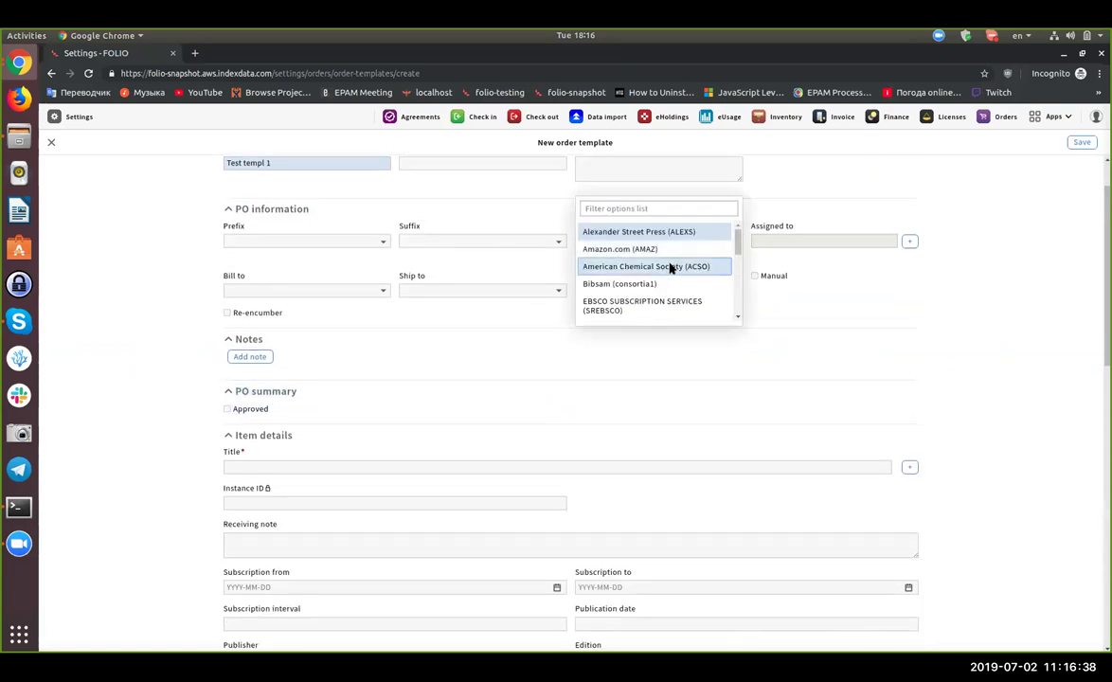
left_click(670, 265)
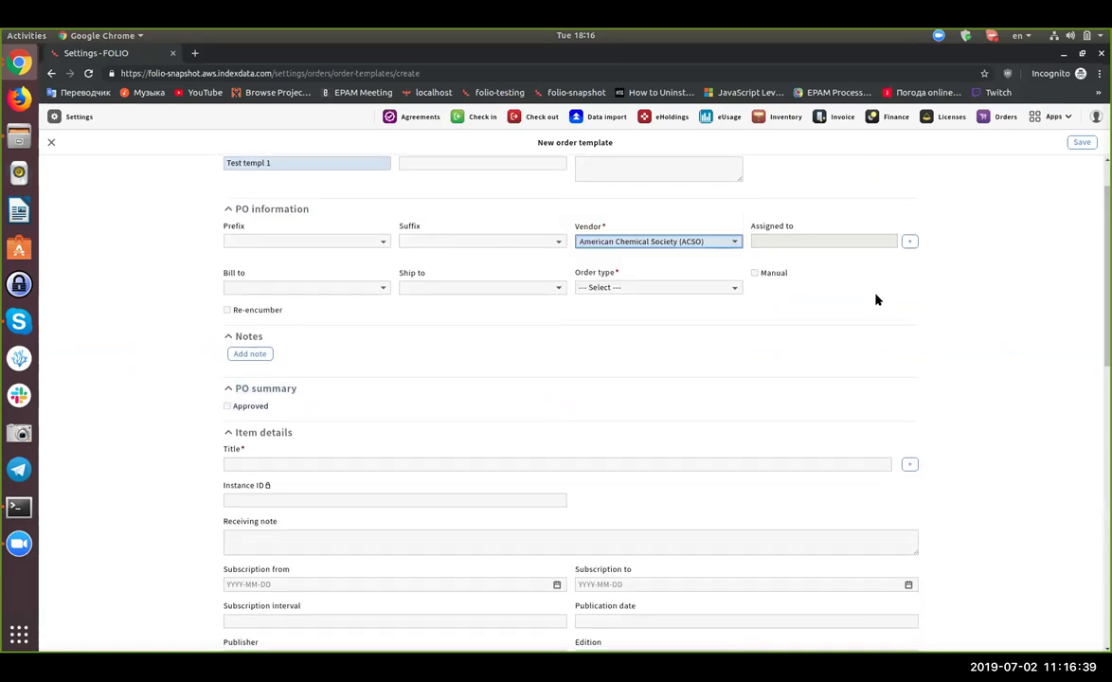
left_click(715, 292)
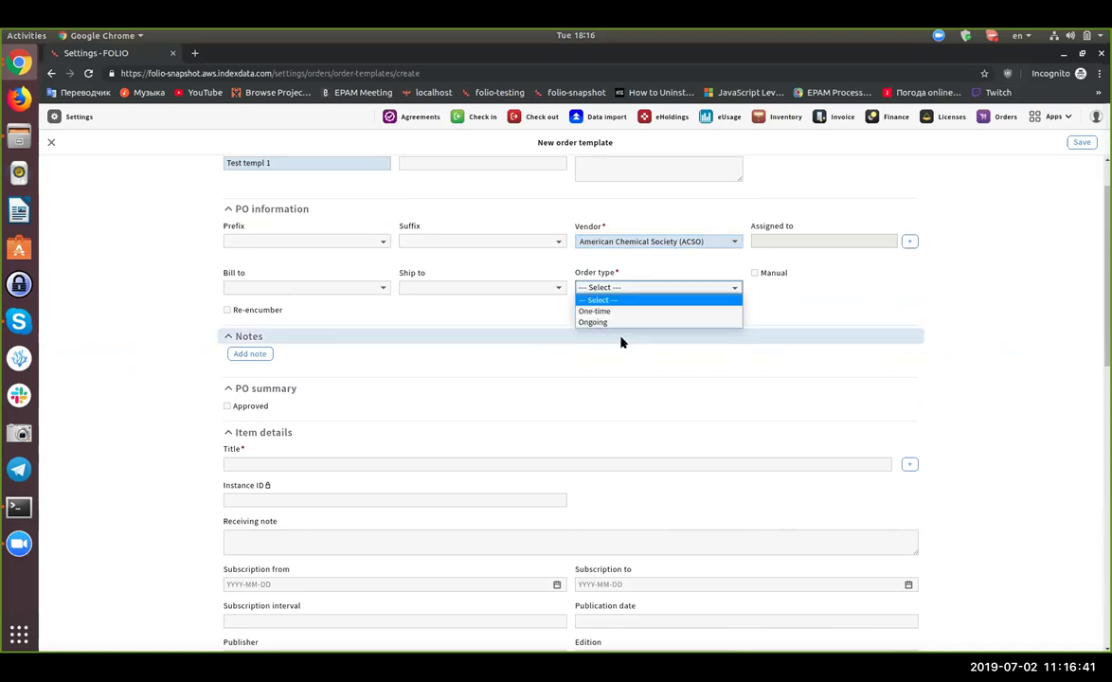
left_click(1039, 306)
scroll(349, 317, "down", 5)
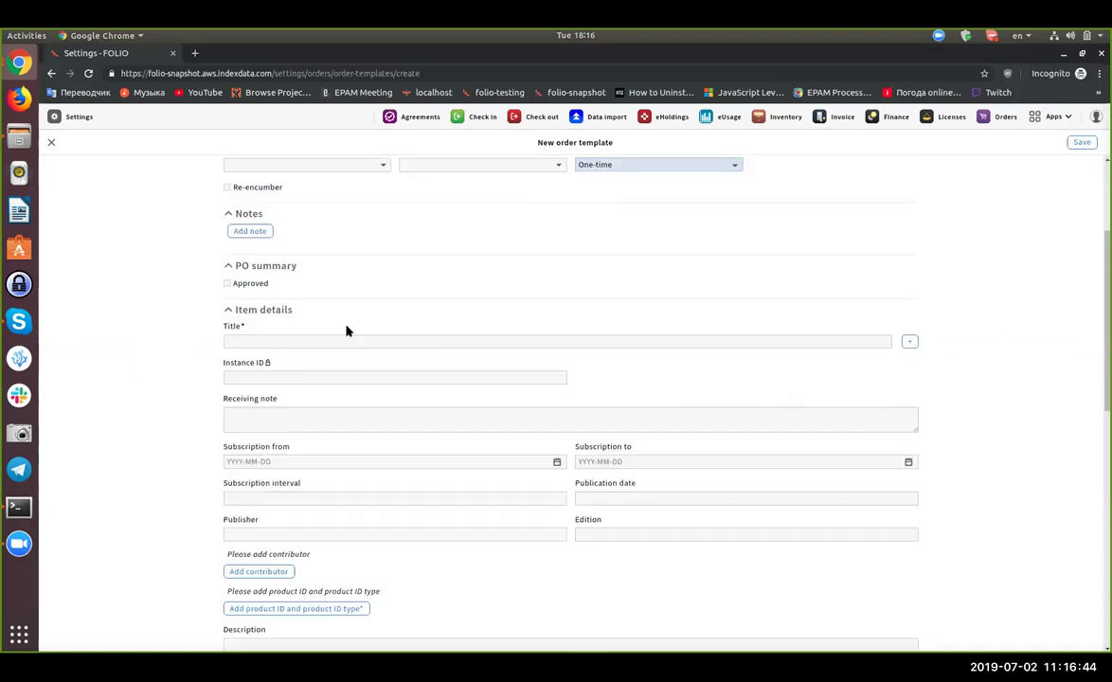
left_click(910, 220)
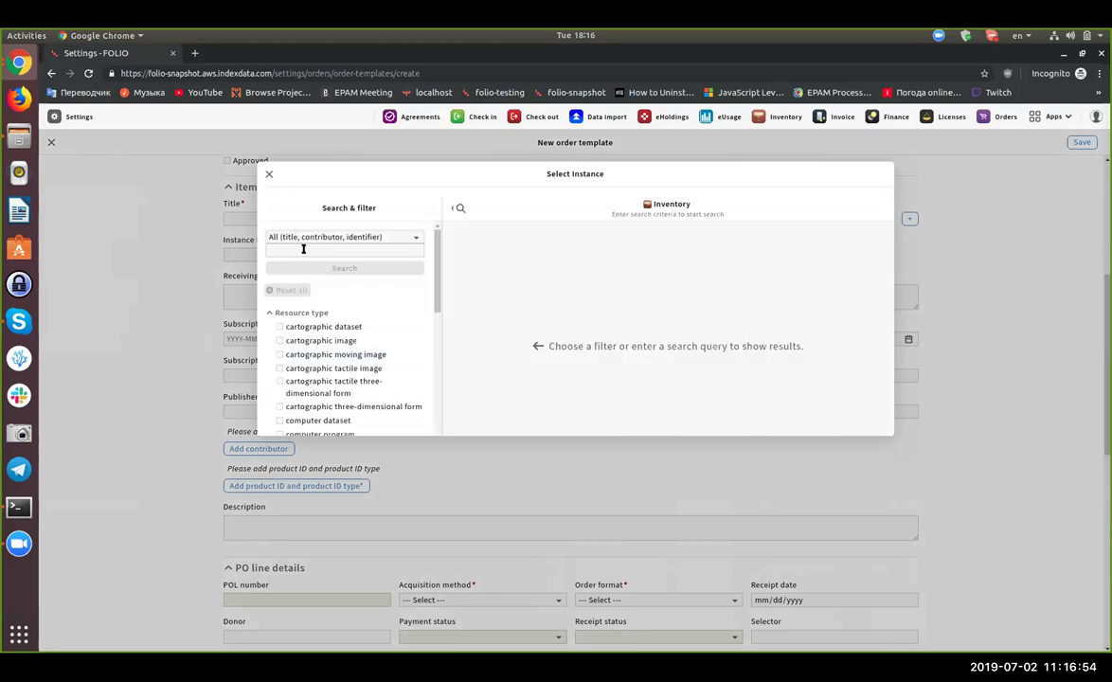
Search inventory for 'tesk' and pick 'Do androids dream of electric sheep?' as the title
left_click(303, 248)
type("test")
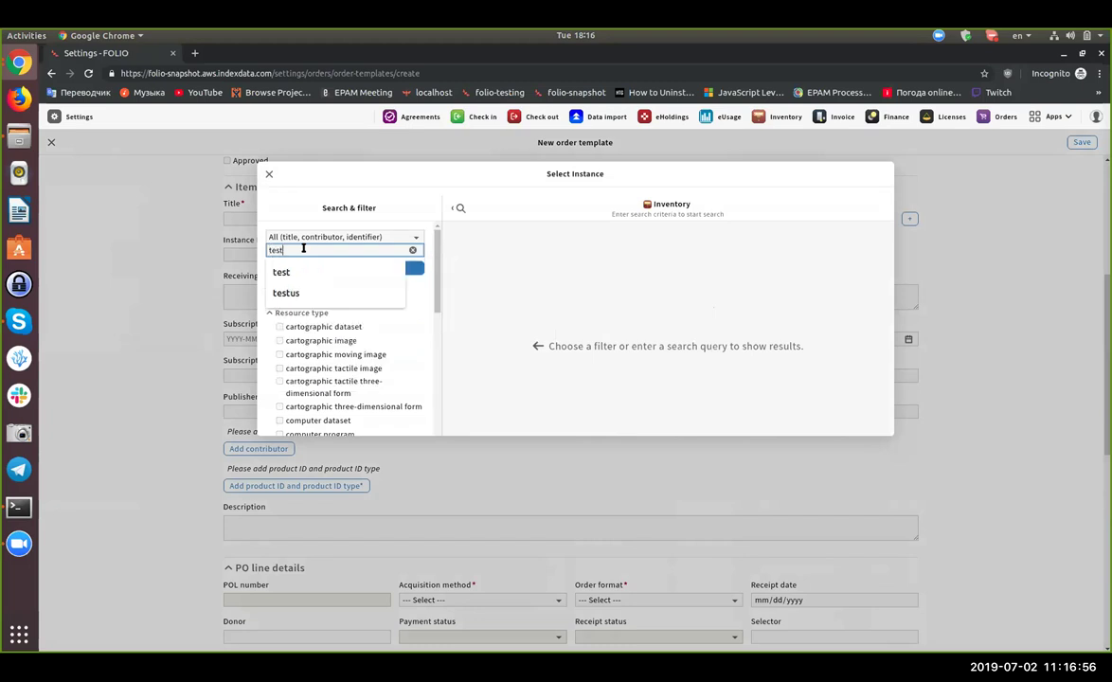
key("BackSpace")
type("k")
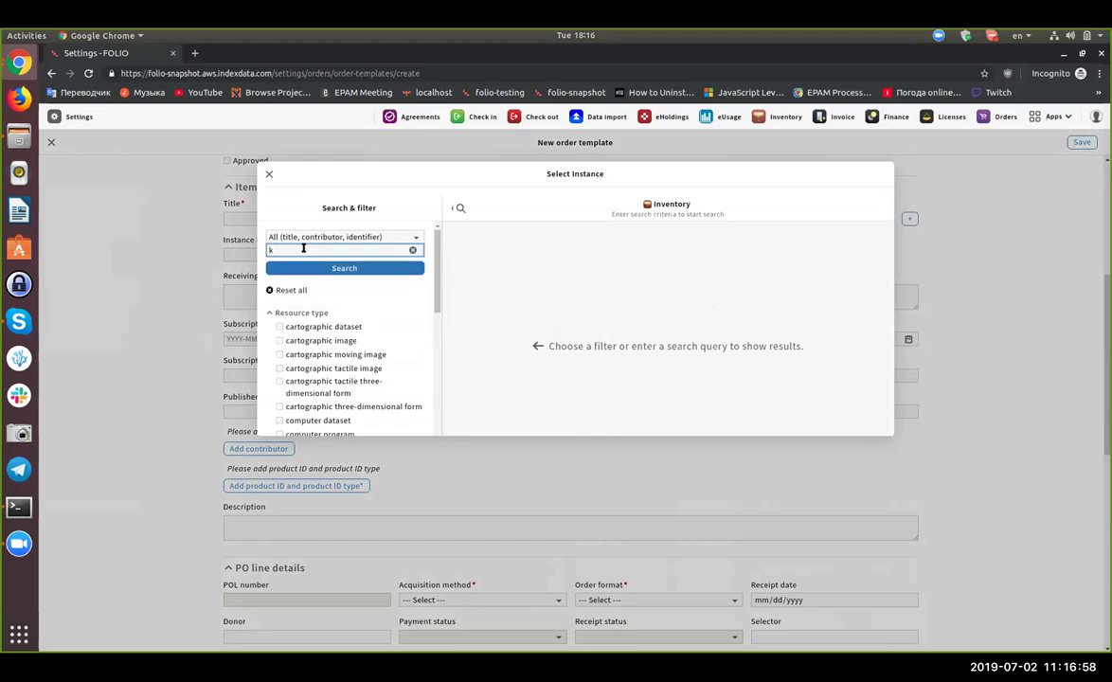
left_click(319, 268)
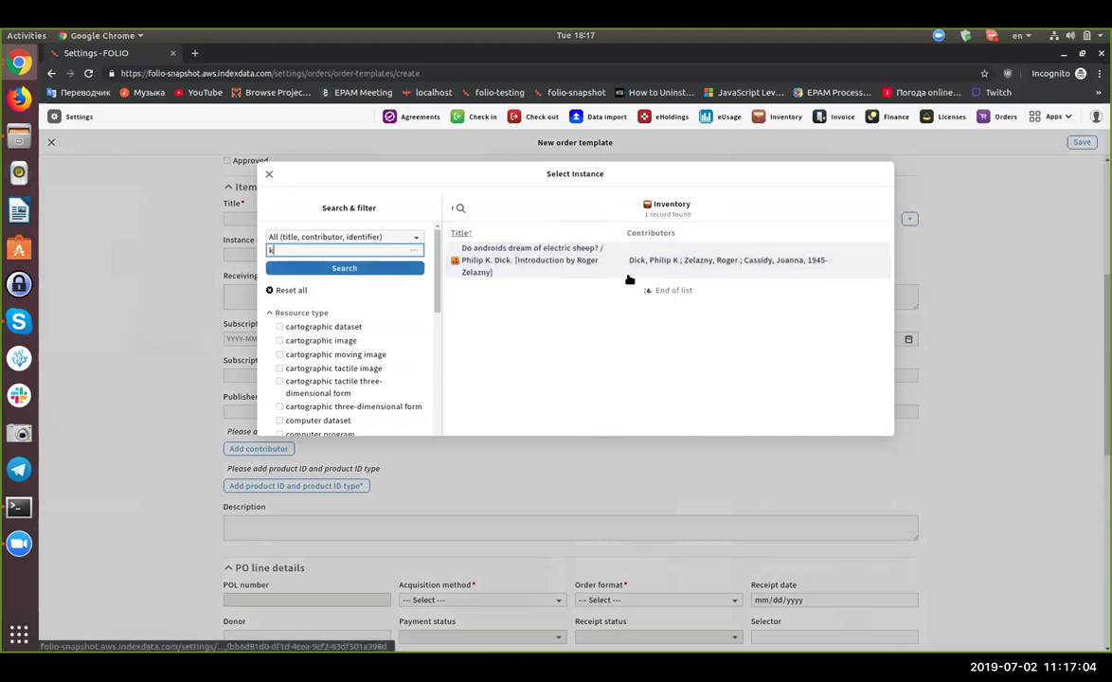
left_click(626, 268)
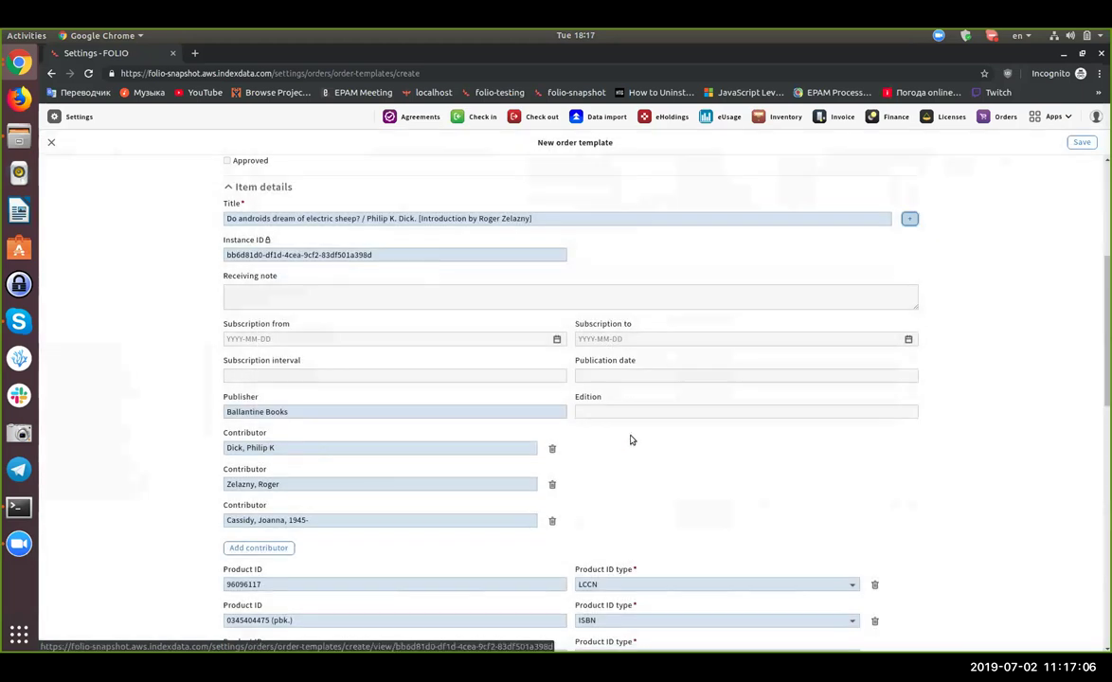
Set acquisition method to Approval plan and order format to Physical resource
scroll(632, 440, "down", 10)
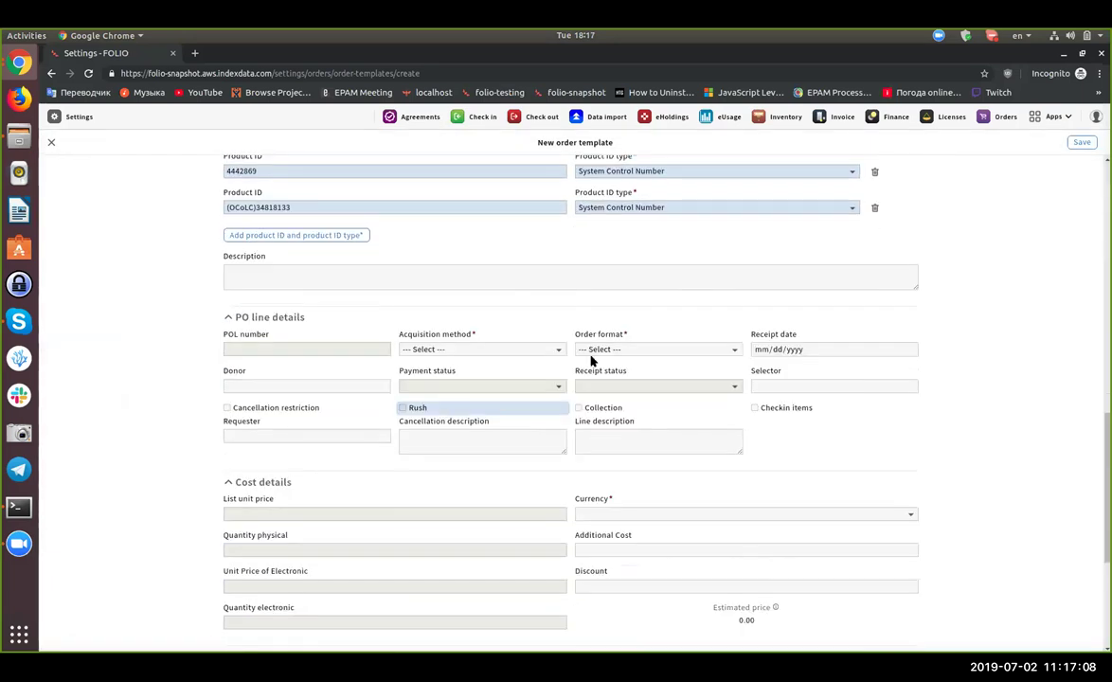
left_click(511, 320)
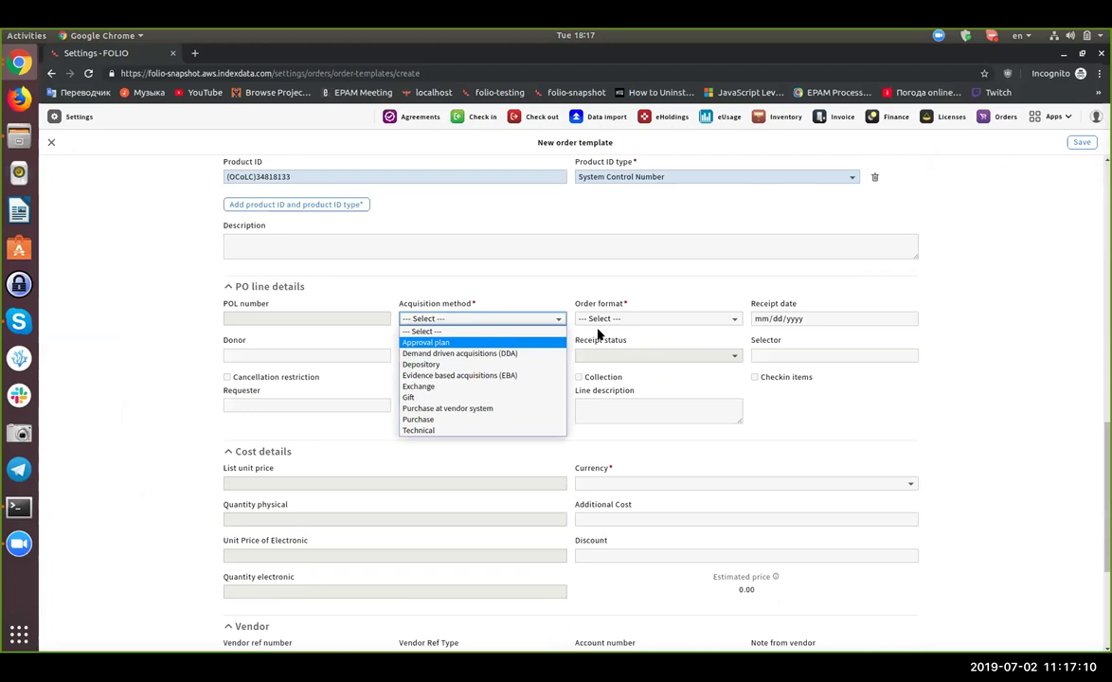
key("Return")
left_click(638, 317)
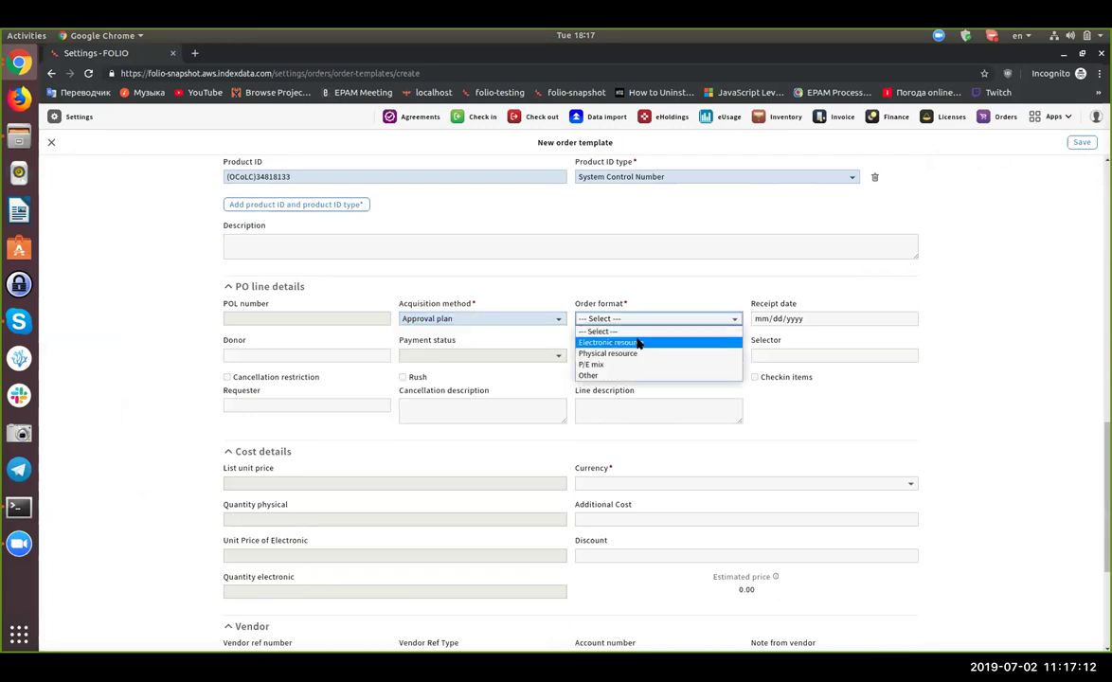
key("Return")
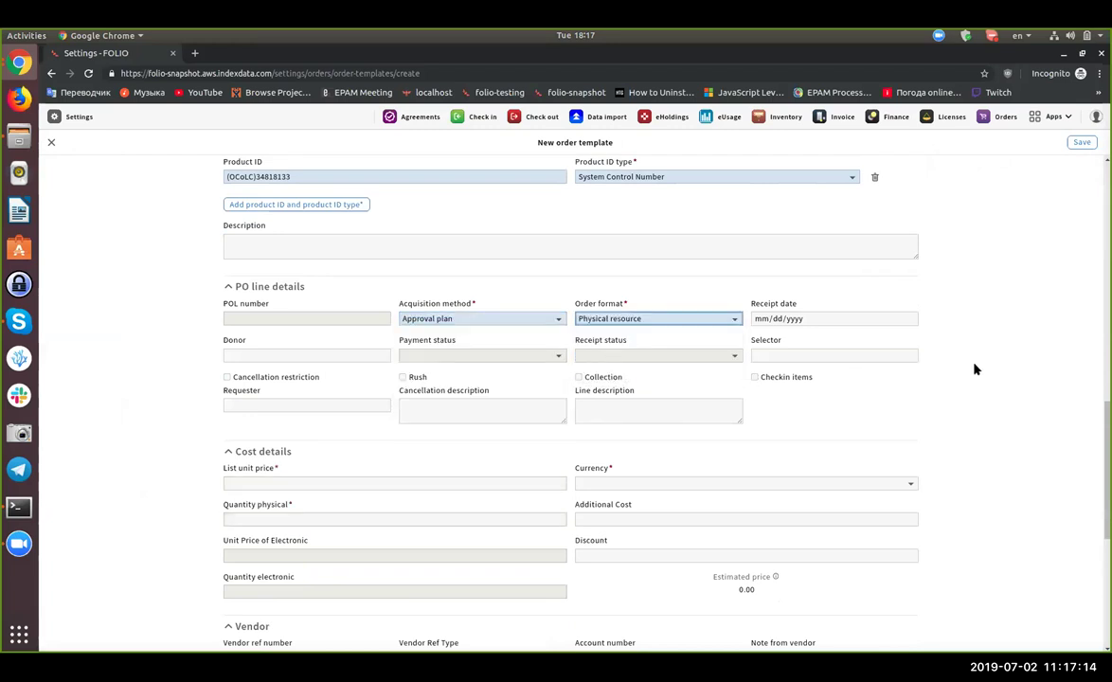
scroll(595, 385, "down", 2)
Enter list unit price 0 and physical quantity 1
left_click(512, 392)
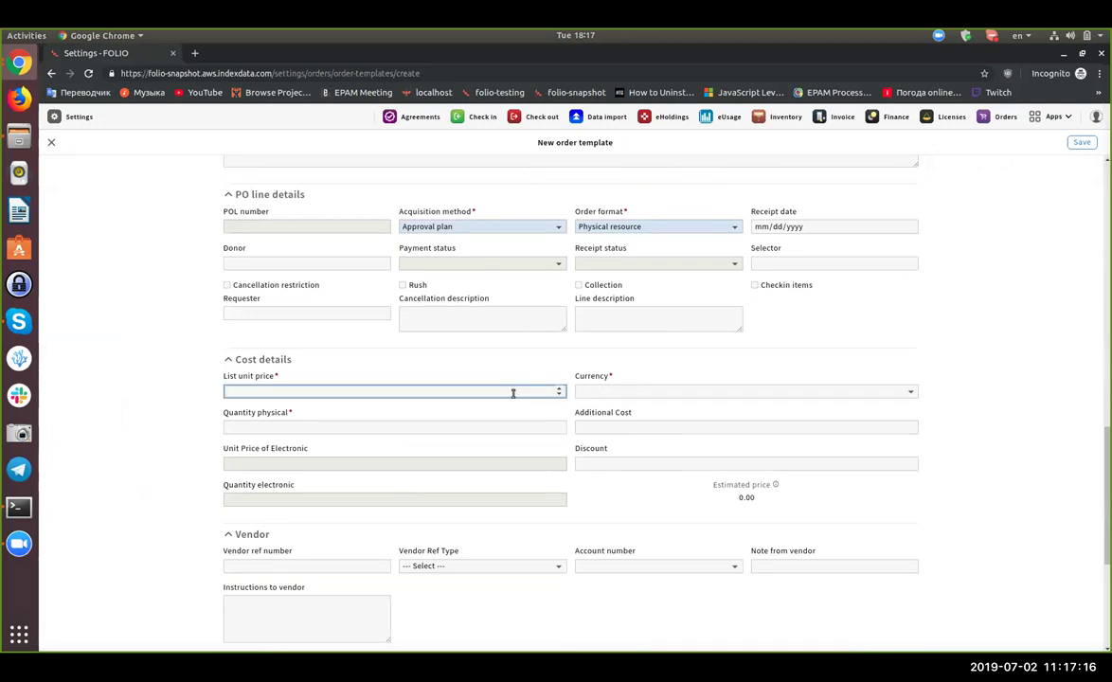
type("0")
left_click(441, 432)
type("1")
left_click(986, 486)
scroll(985, 486, "down", 2)
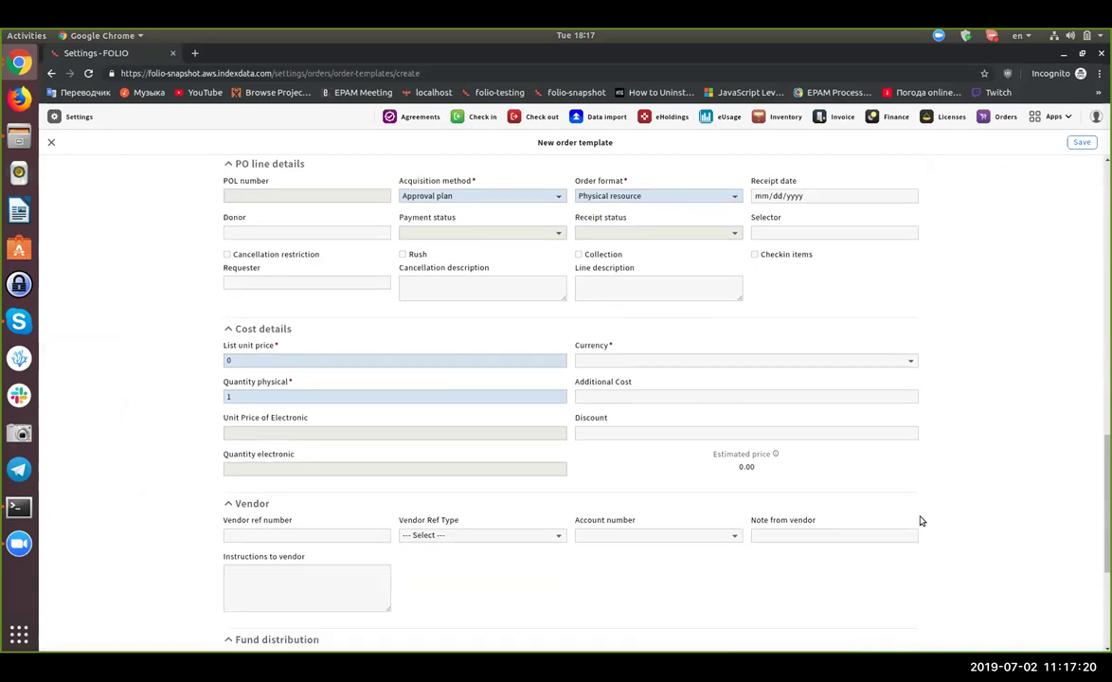
Set currency to USD and Create inventory to Instance
left_click(708, 299)
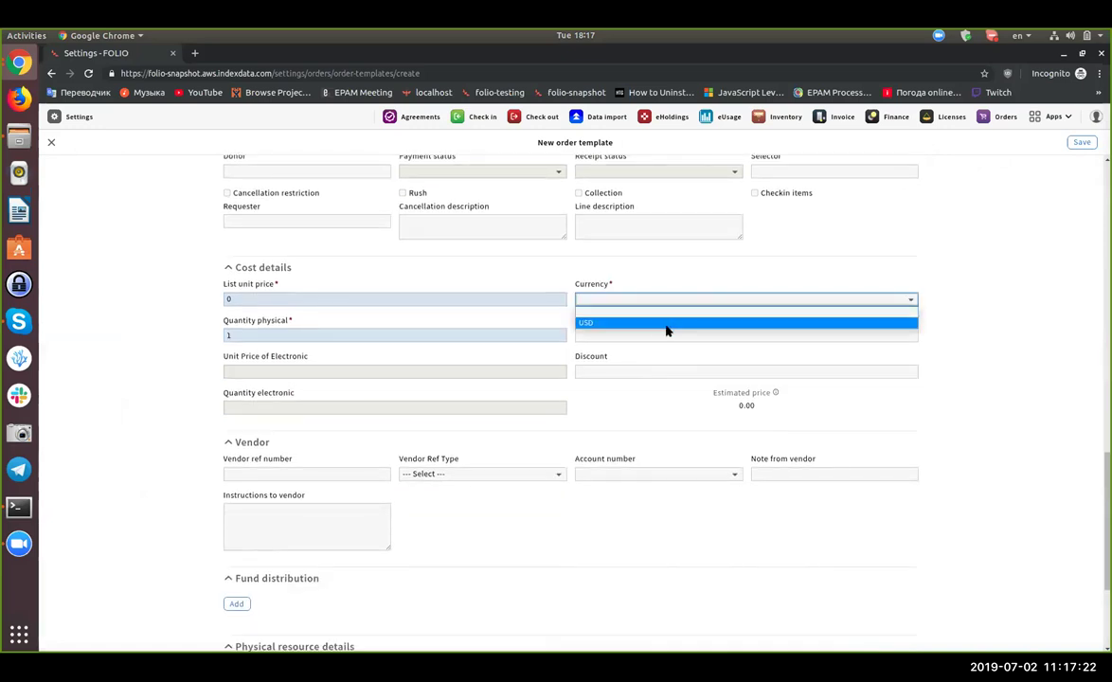
left_click(665, 323)
scroll(855, 452, "down", 1)
scroll(855, 452, "down", 3)
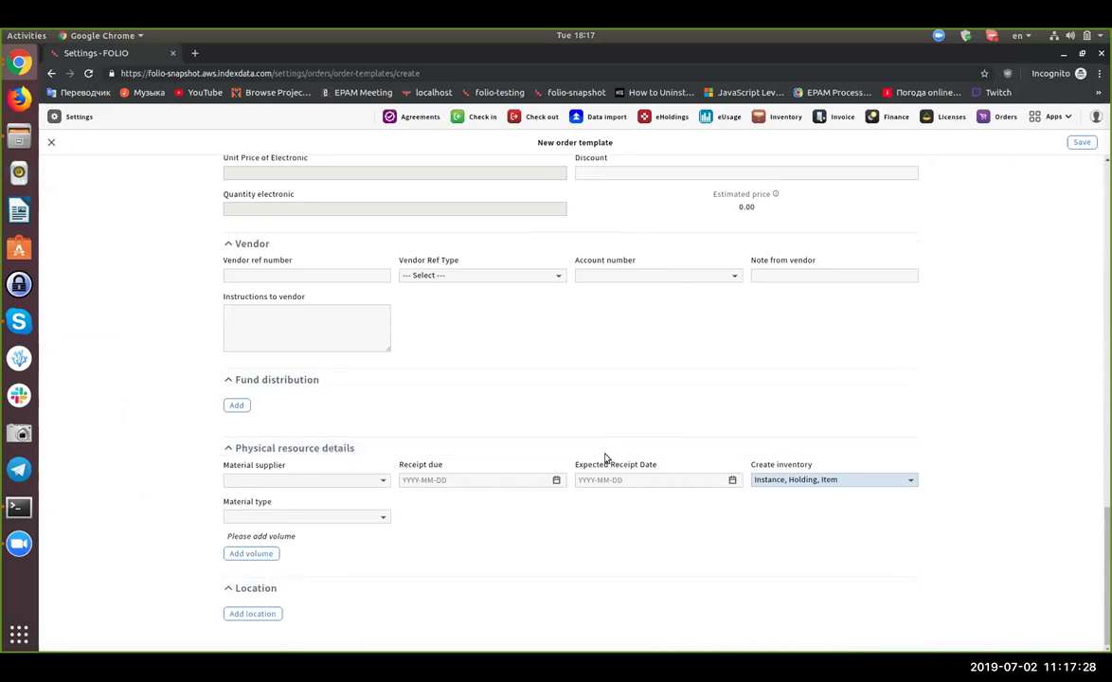
left_click(805, 482)
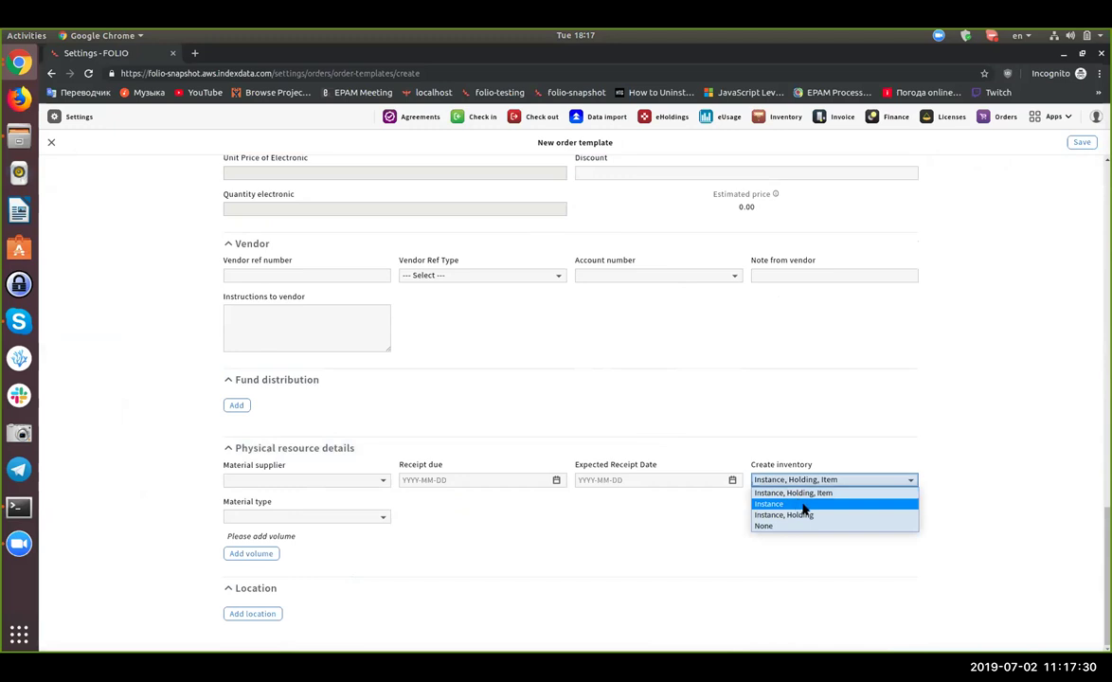
left_click(803, 505)
scroll(998, 433, "up", 1)
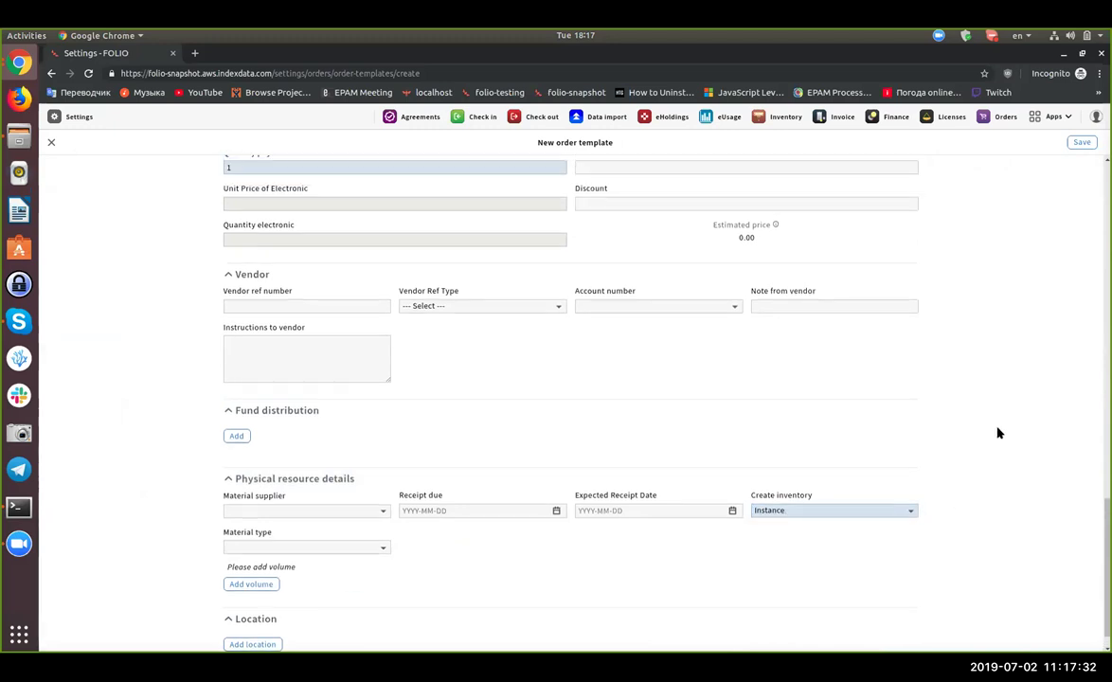
scroll(994, 303, "up", 2)
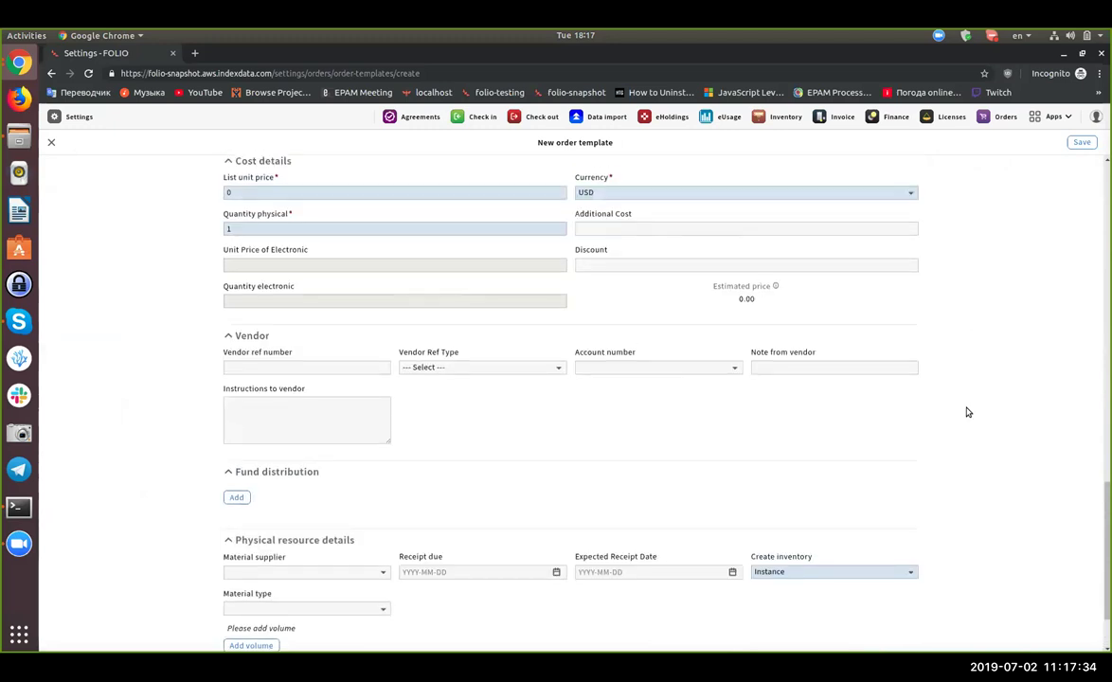
scroll(969, 426, "up", 2)
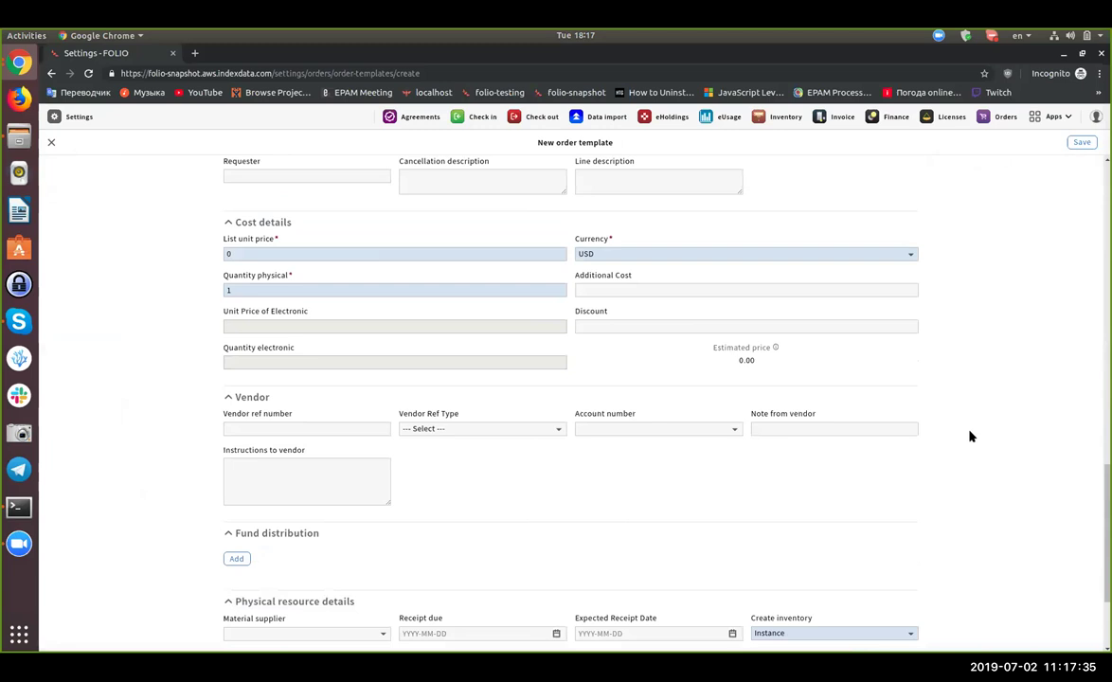
Save Test templ 1 and reopen it with all sections expanded
left_click(1083, 142)
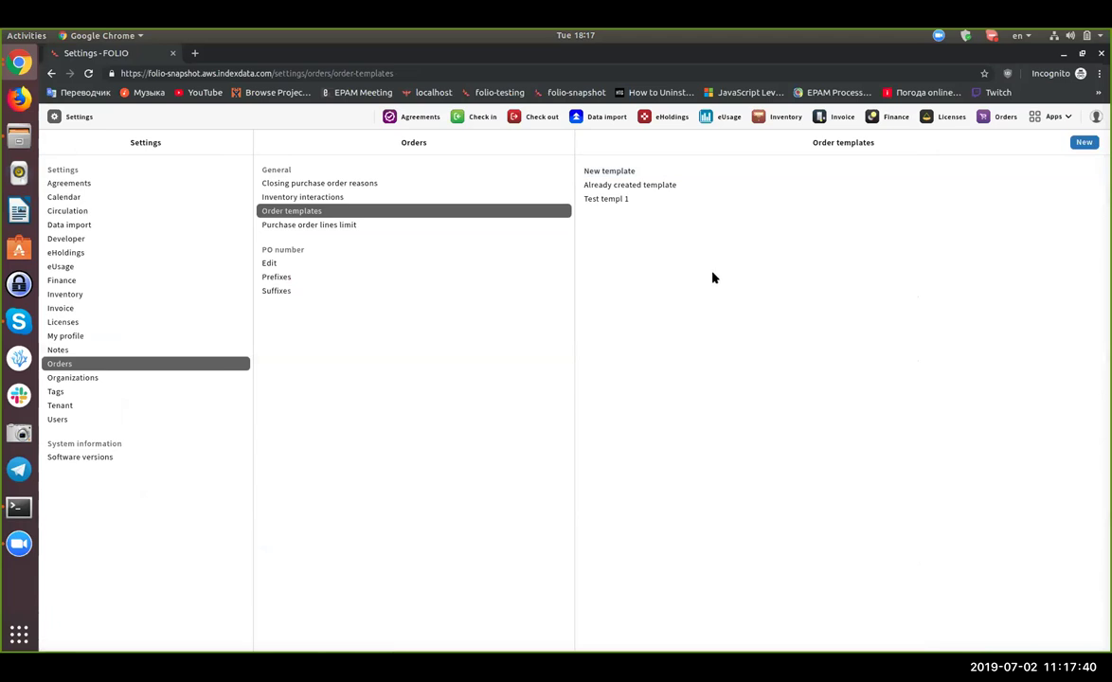
left_click(667, 200)
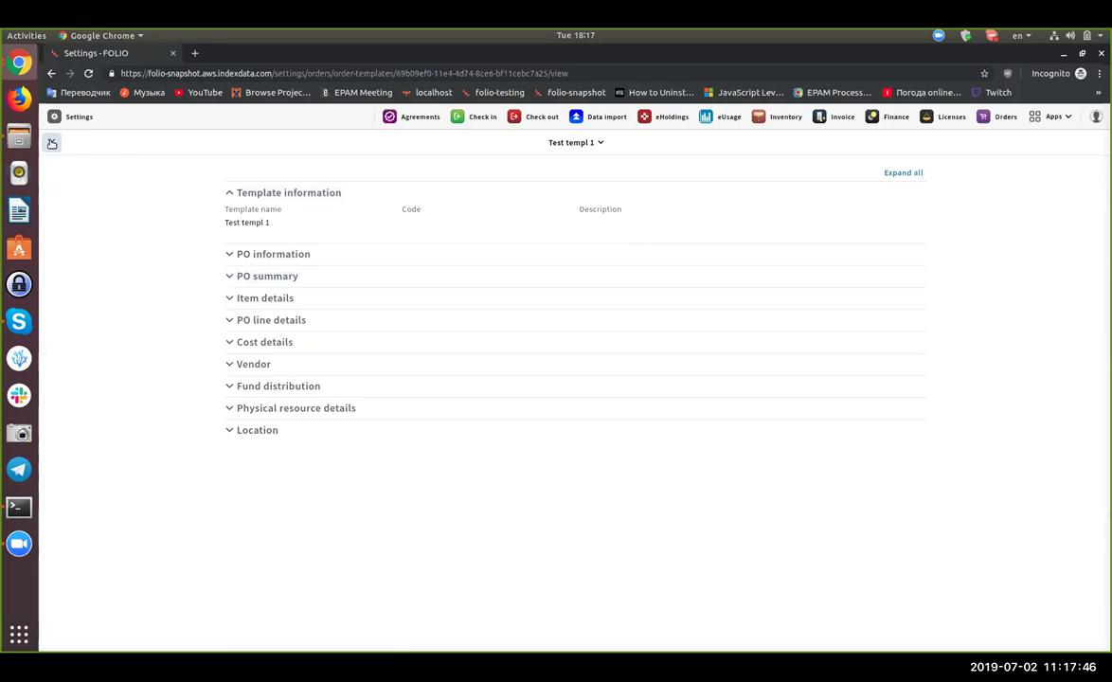
left_click(904, 173)
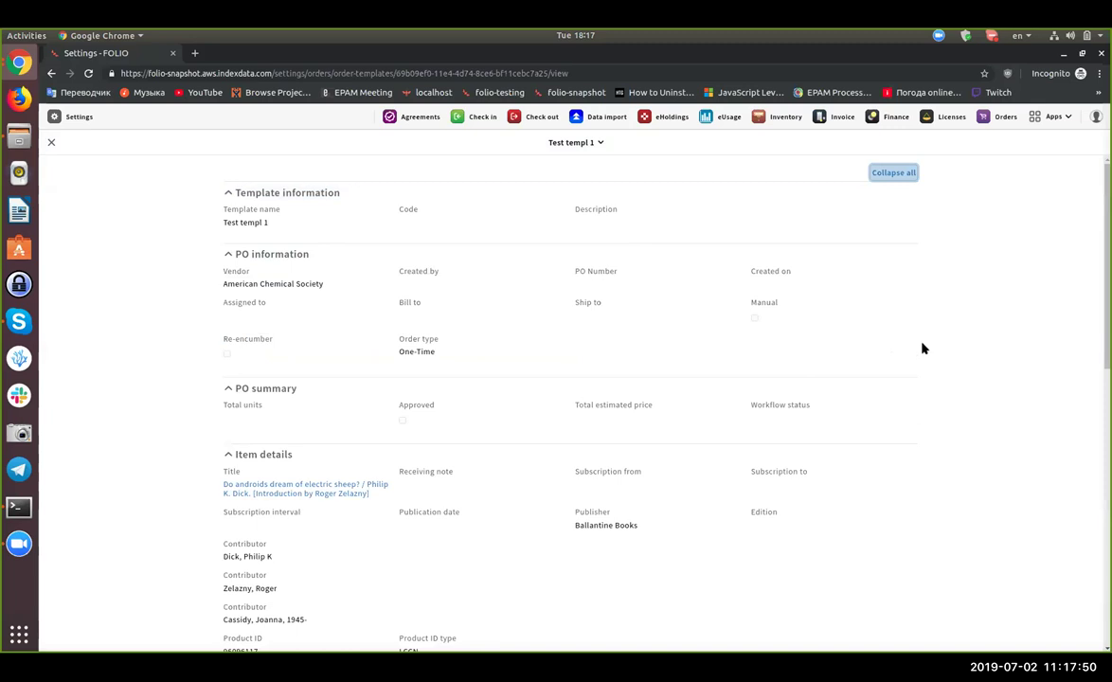
Review the saved vendor, order type and publisher, then show the template's actions menu
scroll(923, 349, "down", 1)
scroll(923, 349, "down", 10)
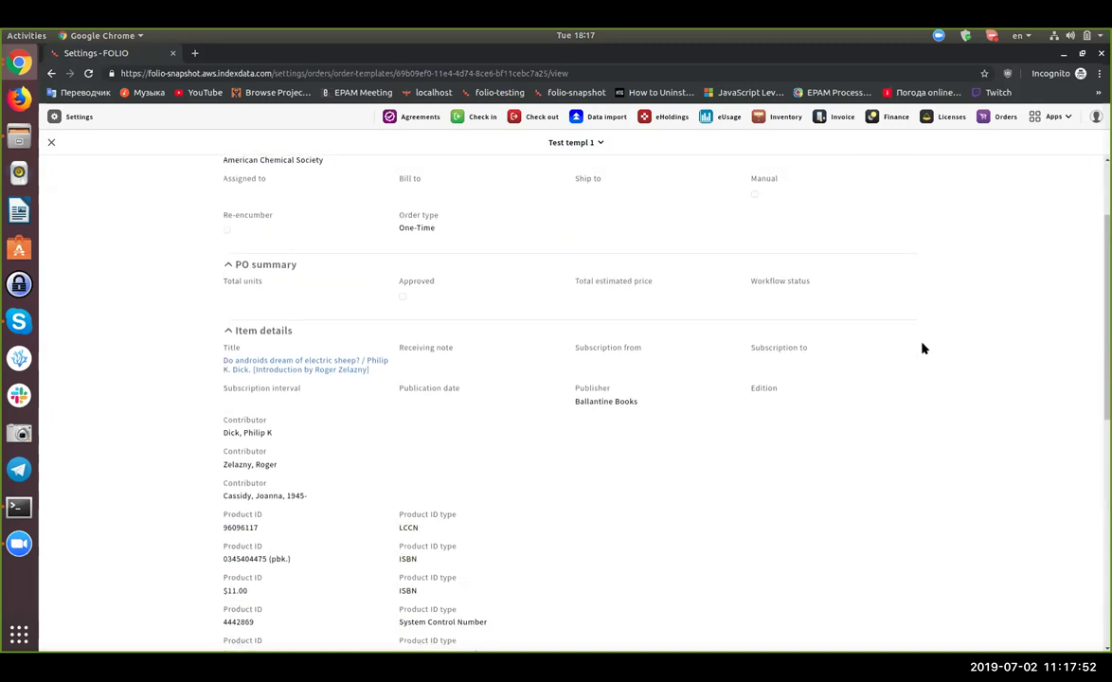
scroll(923, 348, "down", 2)
scroll(922, 348, "up", 10)
scroll(923, 348, "up", 3)
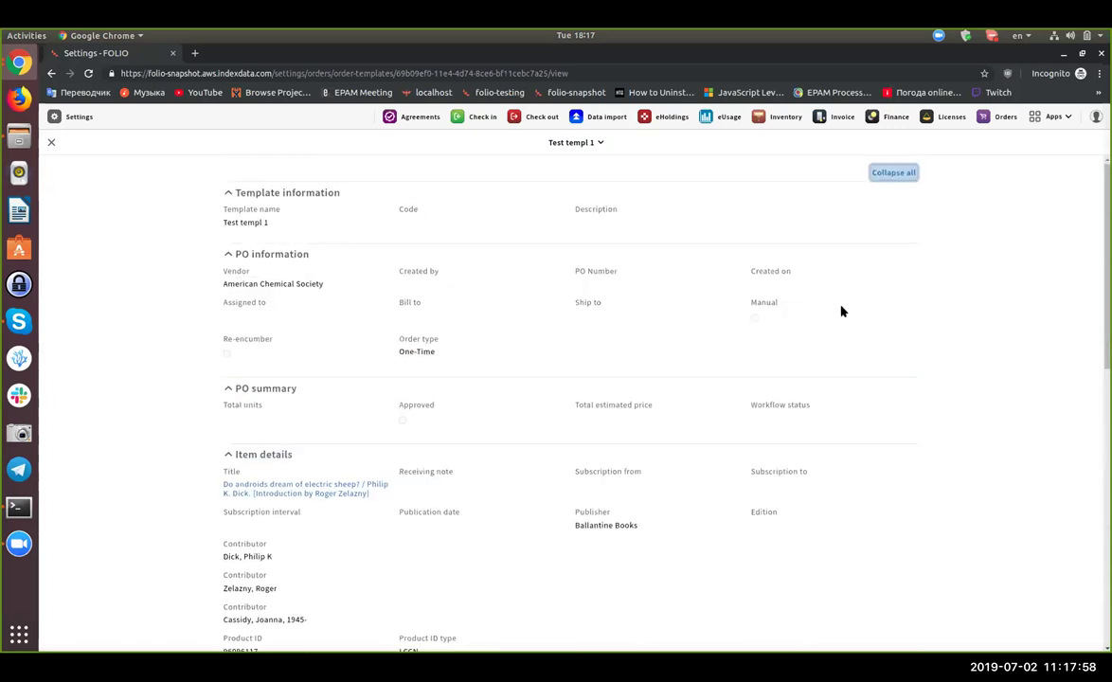
left_click(591, 143)
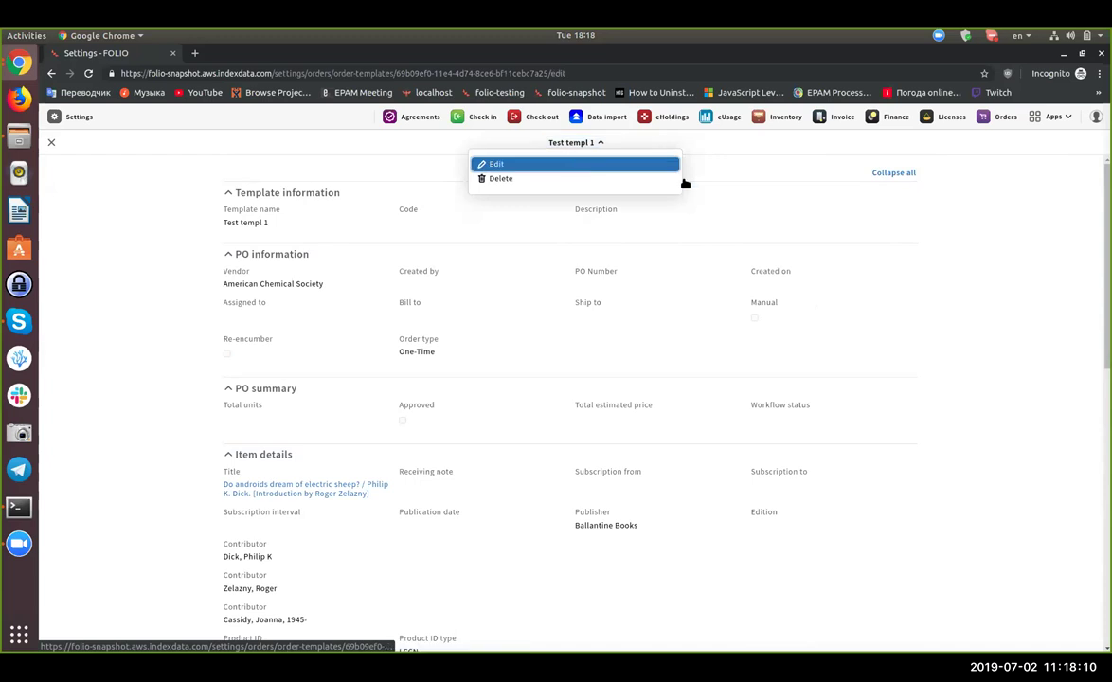
Rename the template to 'Test templ 1 new' and save it
left_click(635, 164)
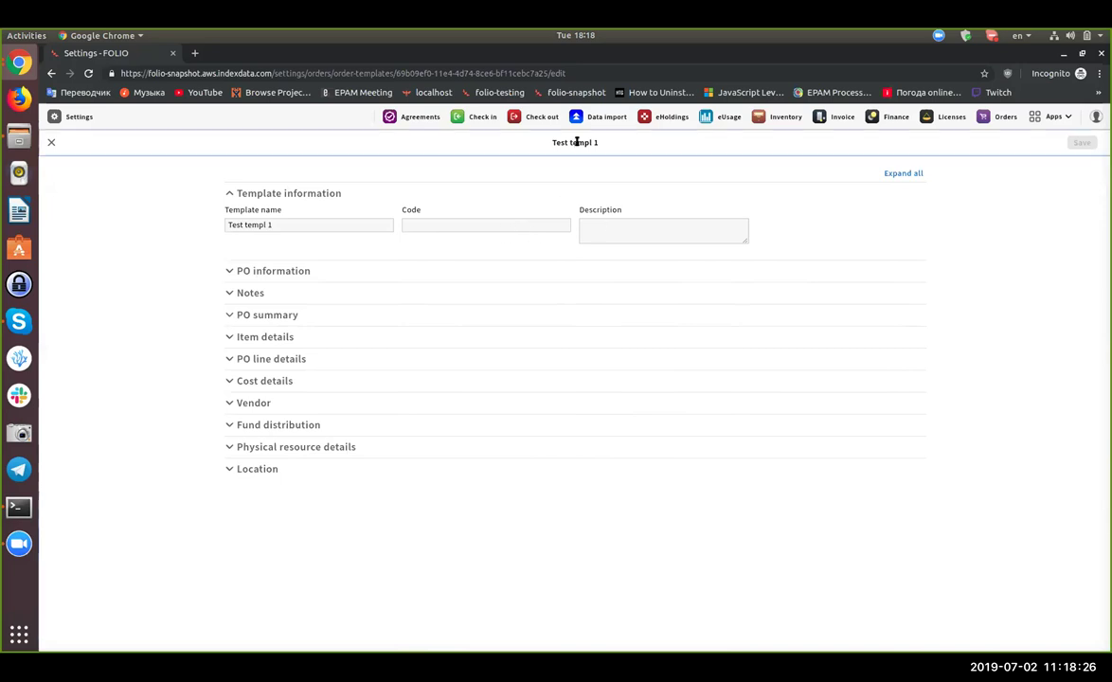
left_click(343, 224)
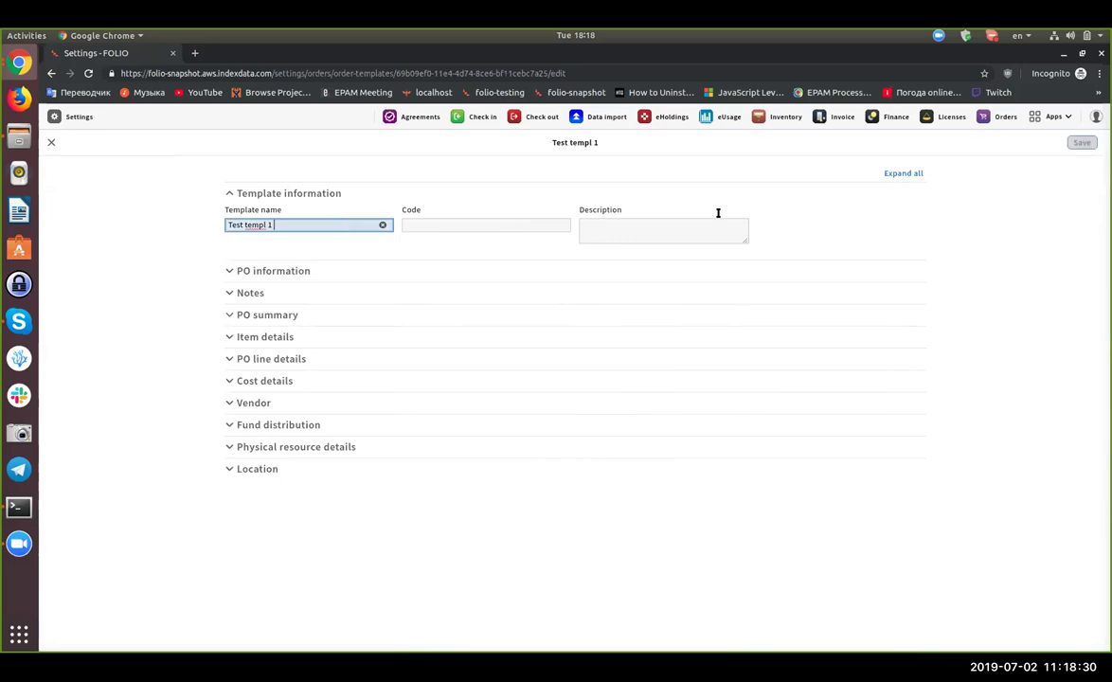
left_click(1080, 142)
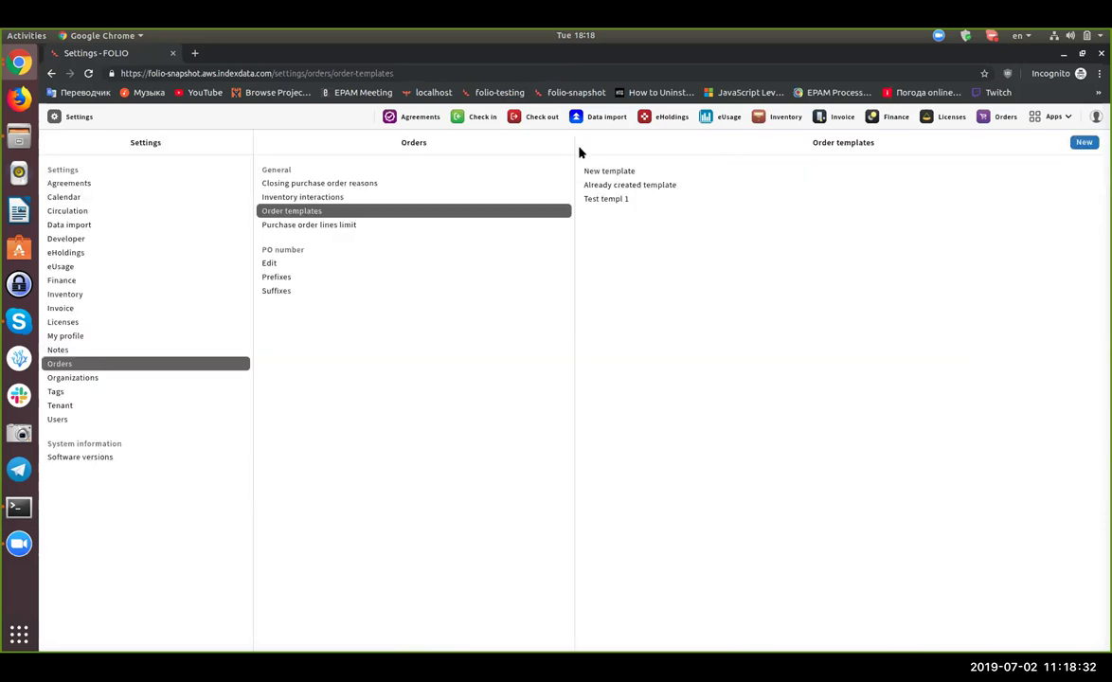
Delete the 'Test templ 1 new' template, confirm, and dismiss the deletion notice
left_click(769, 199)
left_click(593, 143)
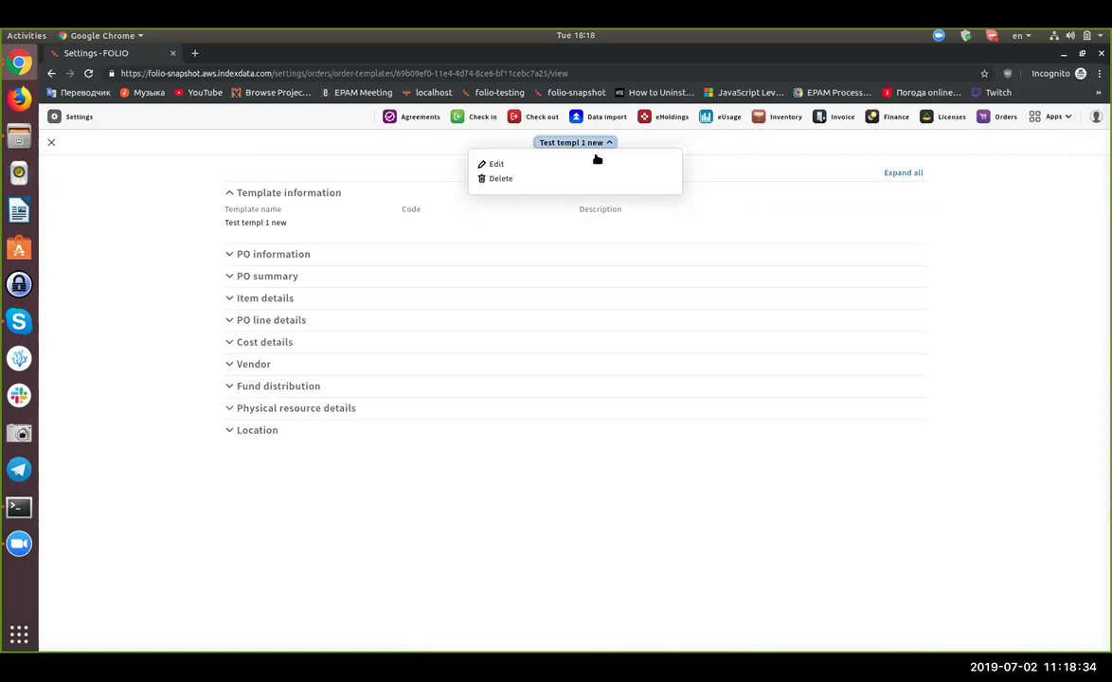
left_click(565, 178)
left_click(705, 233)
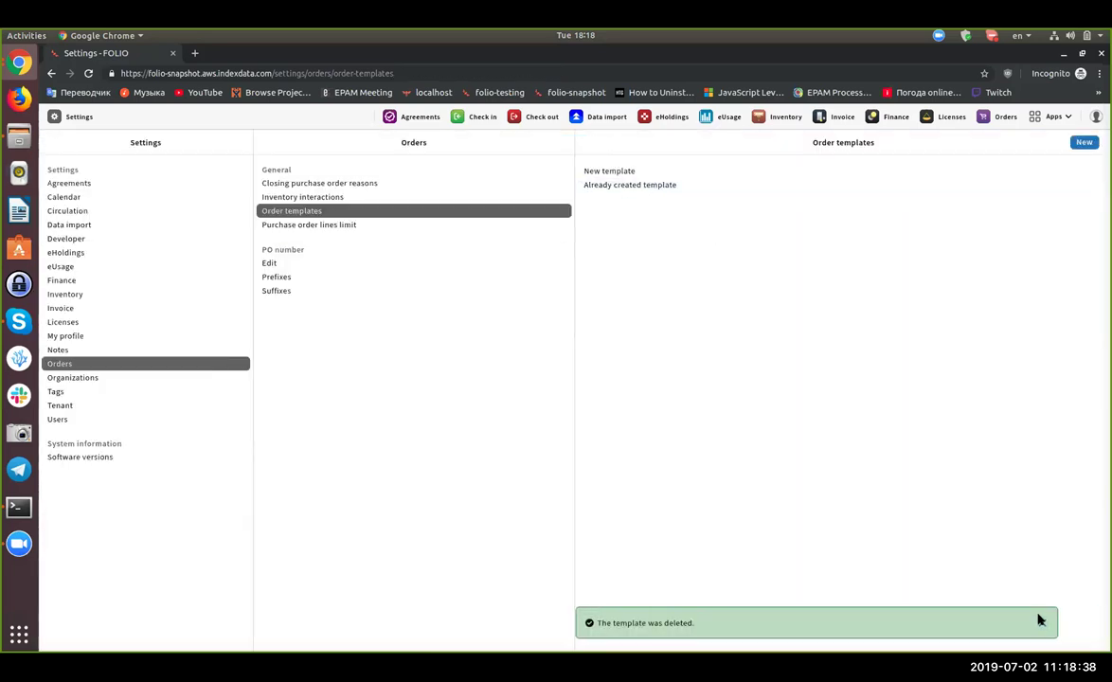
left_click(1043, 625)
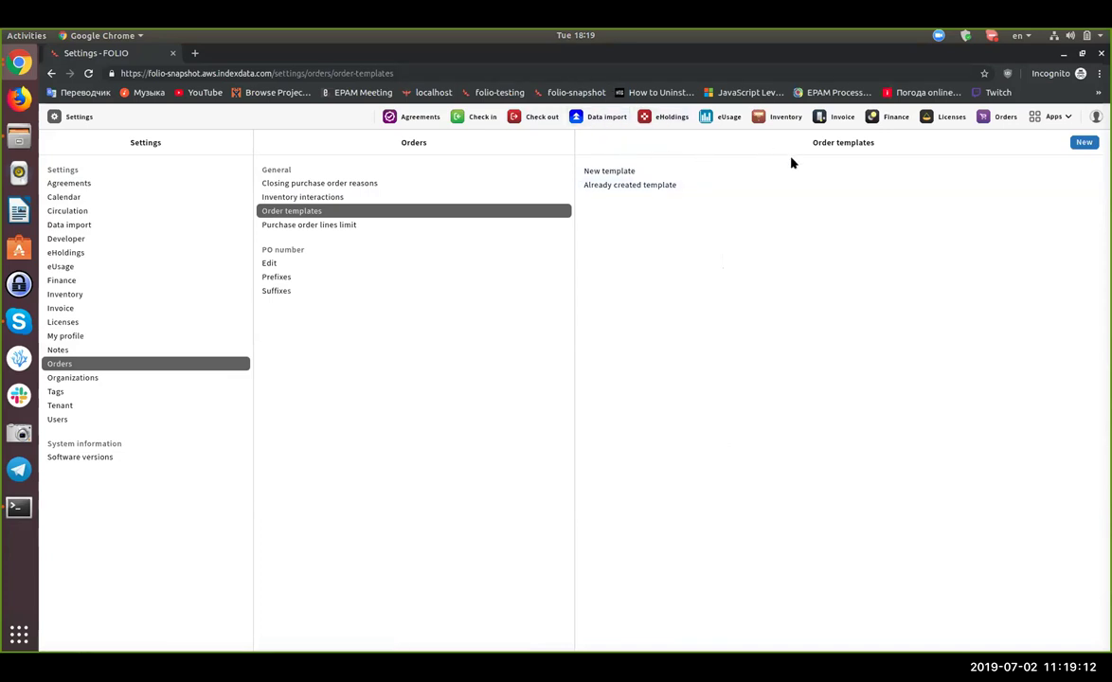
In Orders, view order 10009, then filter orders to a 30-day renewal review period
left_click(1008, 117)
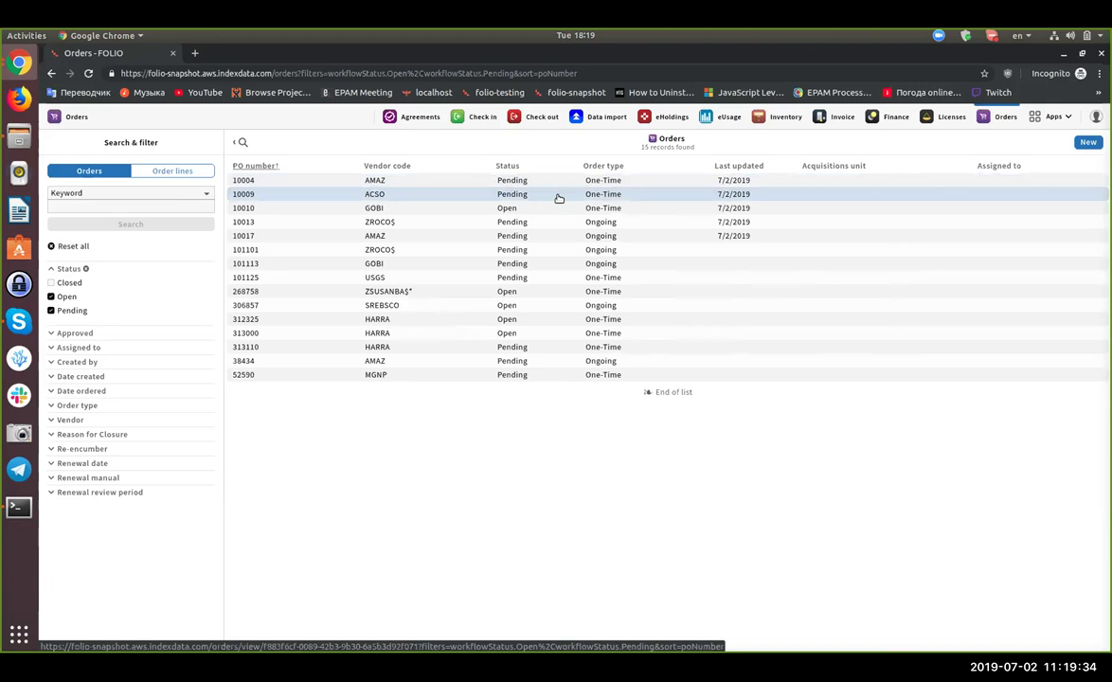
left_click(559, 196)
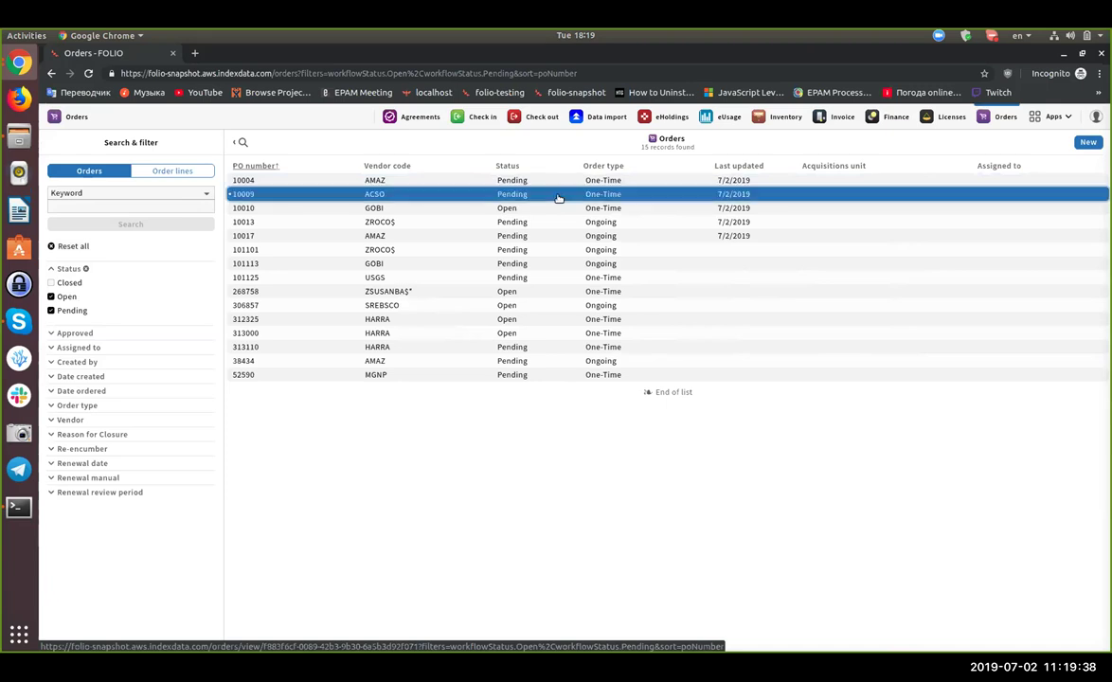
left_click(433, 404)
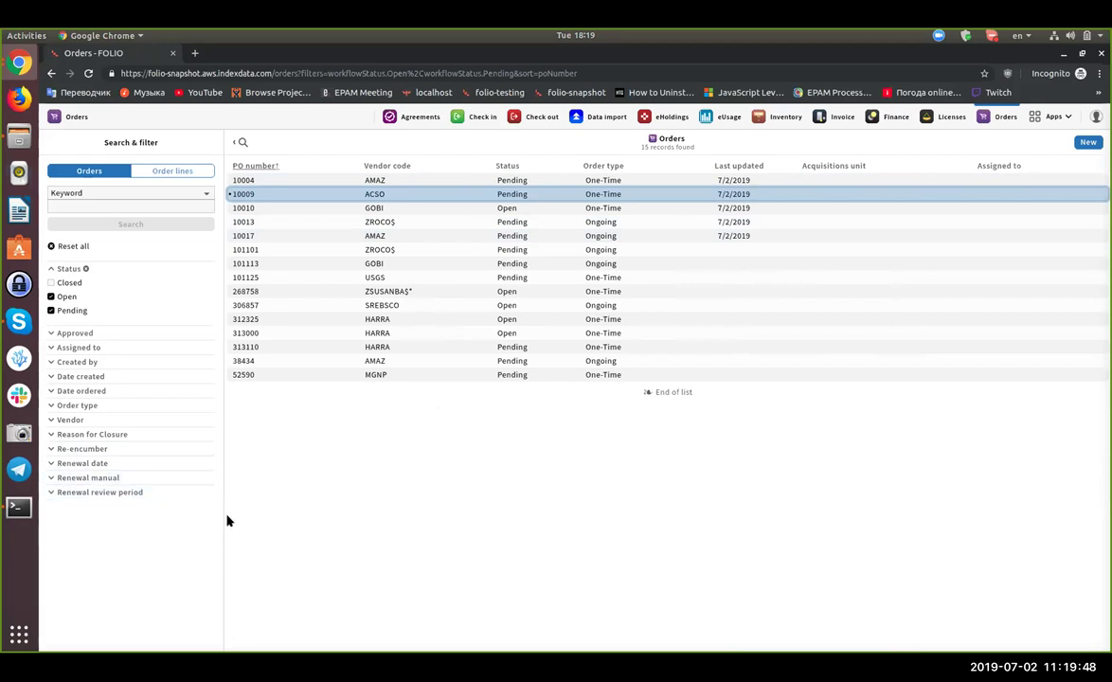
left_click(194, 493)
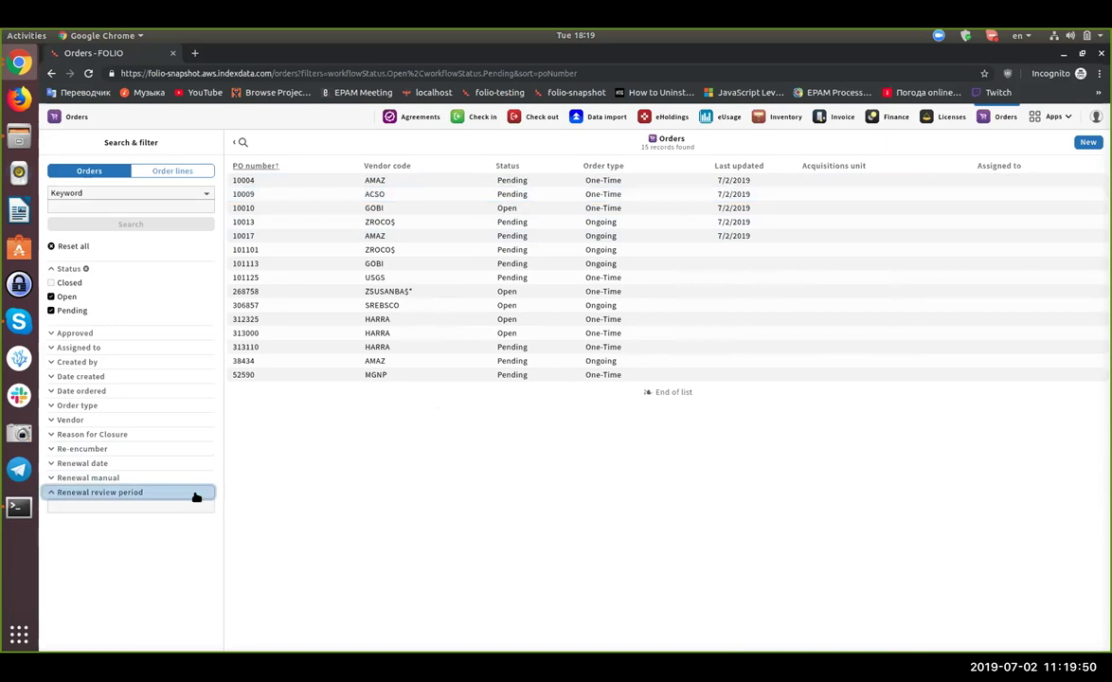
left_click(202, 505)
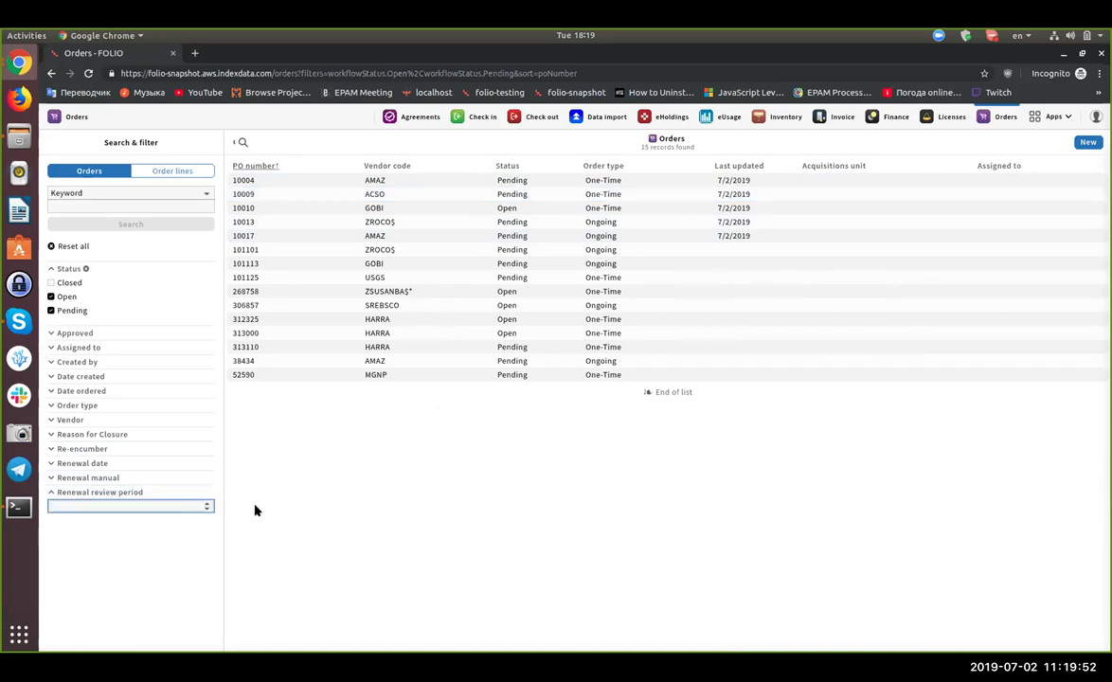
type("30")
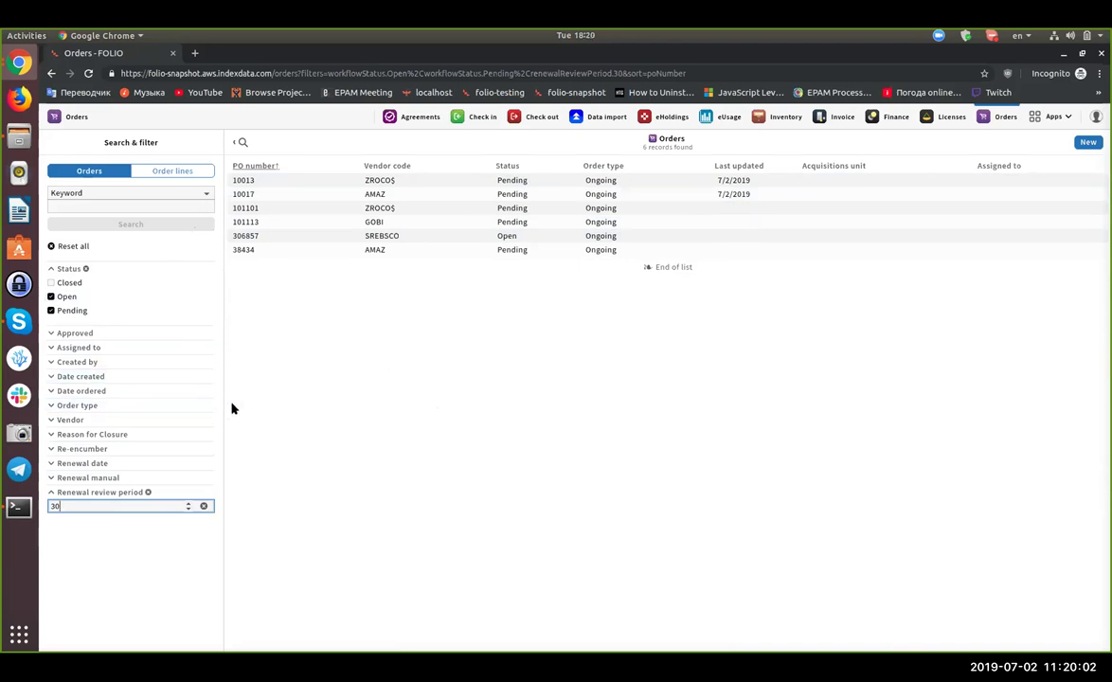
Switch to order lines and filter them to physical material type text
left_click(194, 172)
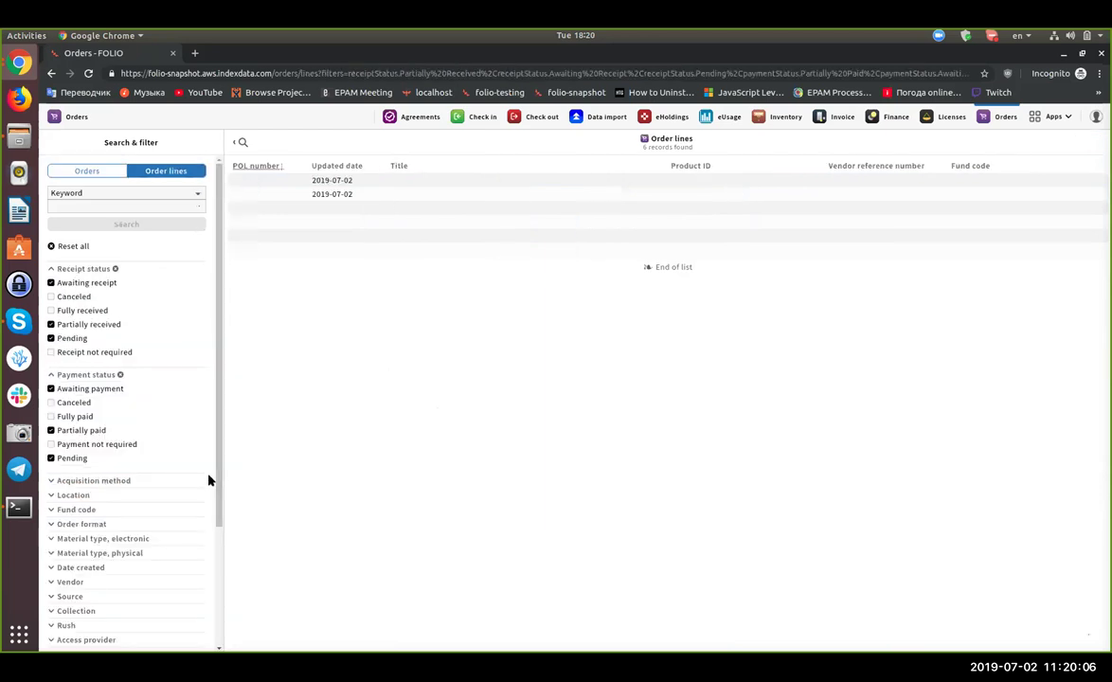
scroll(214, 483, "down", 1)
scroll(186, 444, "down", 2)
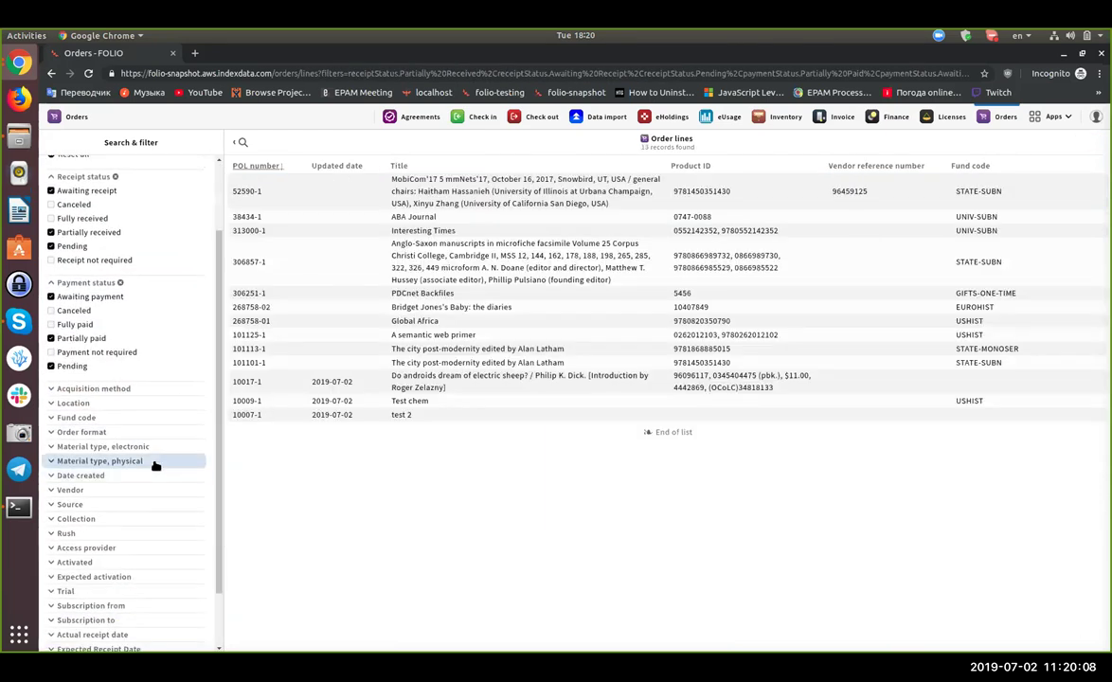
left_click(151, 461)
left_click(176, 481)
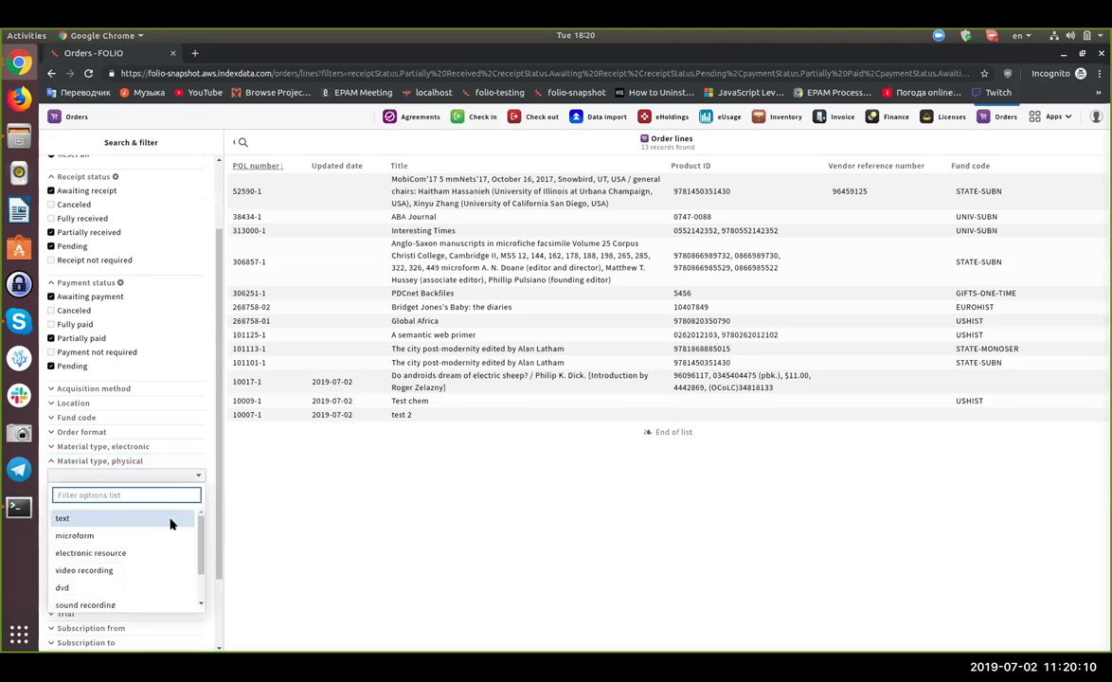
left_click(167, 514)
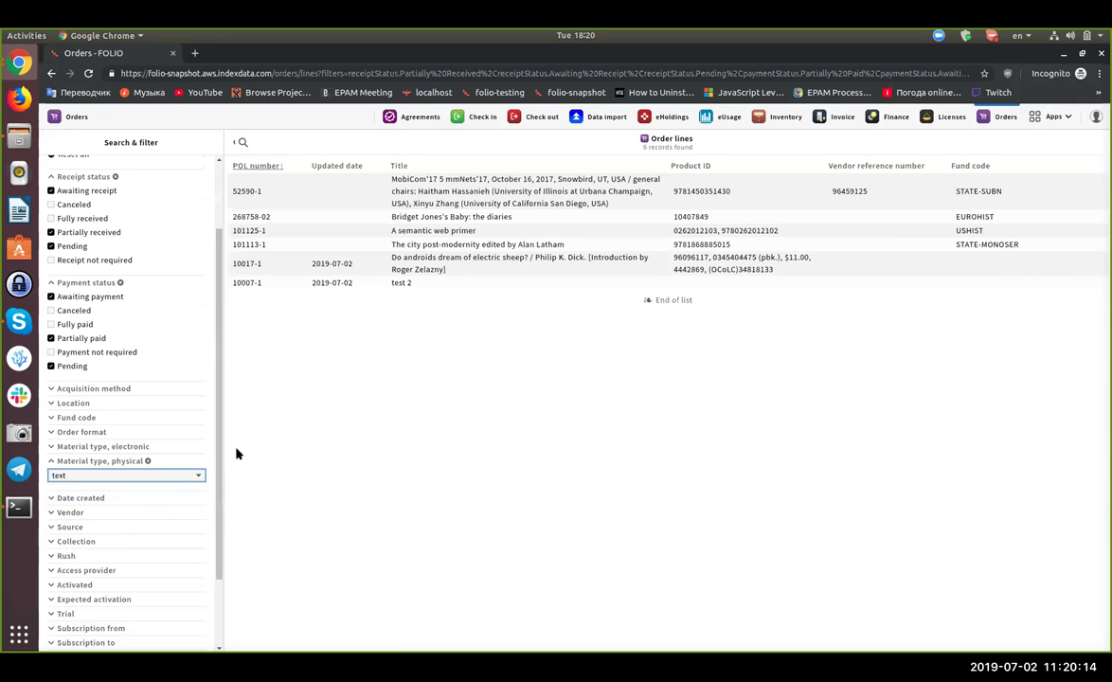
left_click_drag(220, 435, 221, 460)
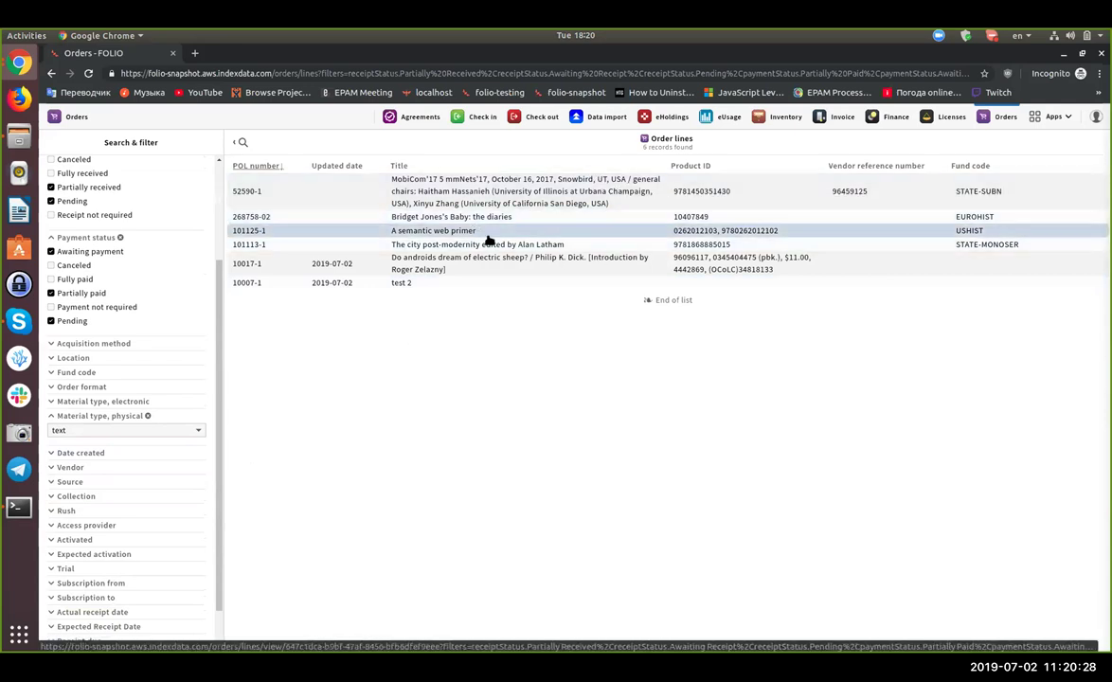
scroll(195, 417, "up", 3)
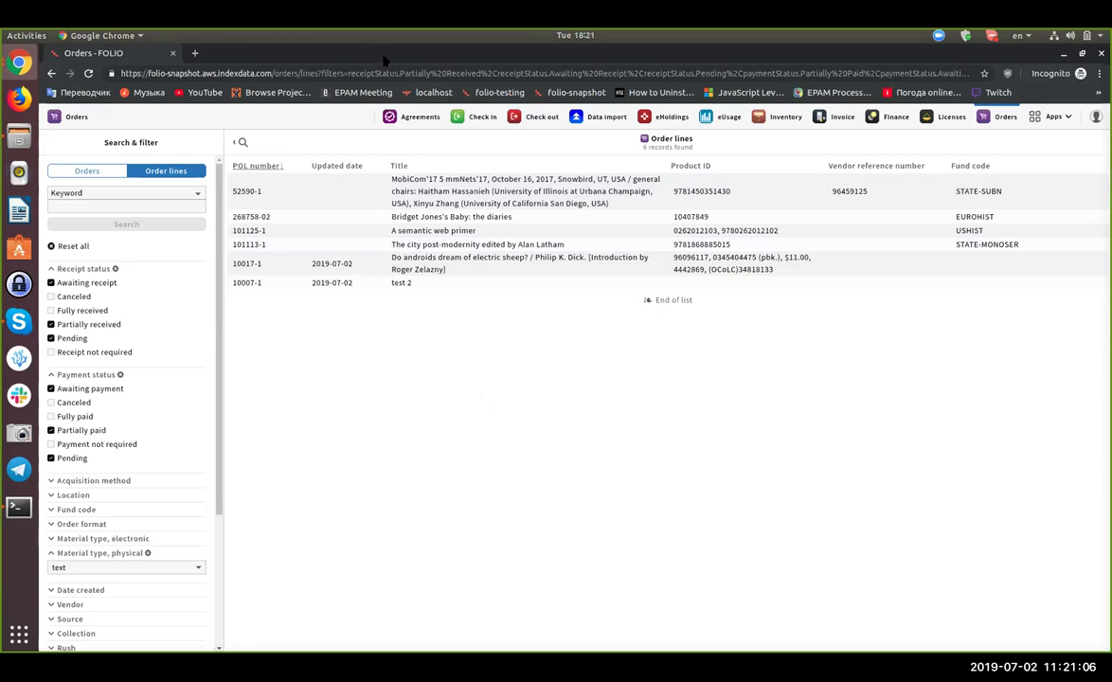
left_click(595, 85)
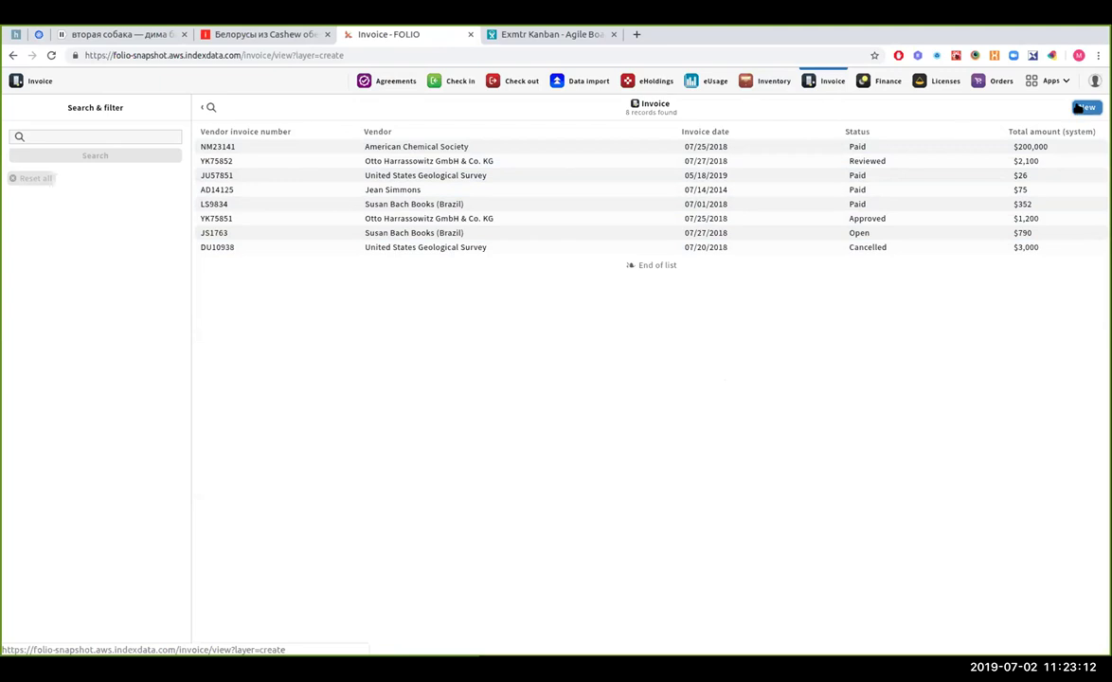
Start a new vendor invoice from the Invoice app
left_click(1082, 107)
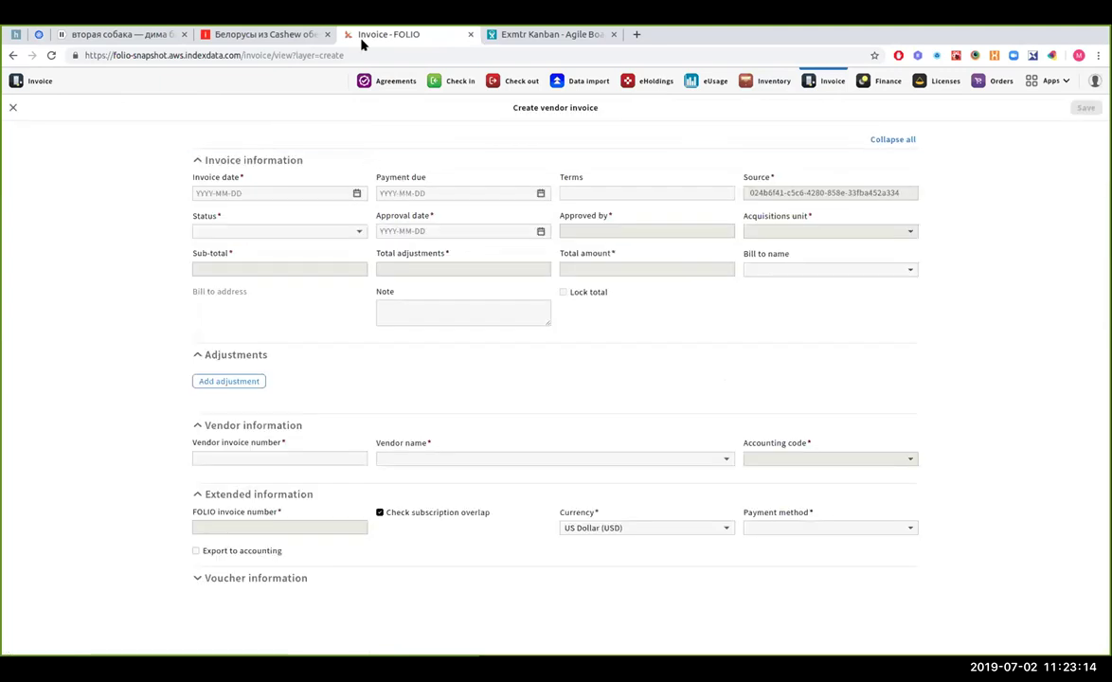
Set invoice date 2019-07-03, approval date 2019-07-04 and status Open
left_click(268, 191)
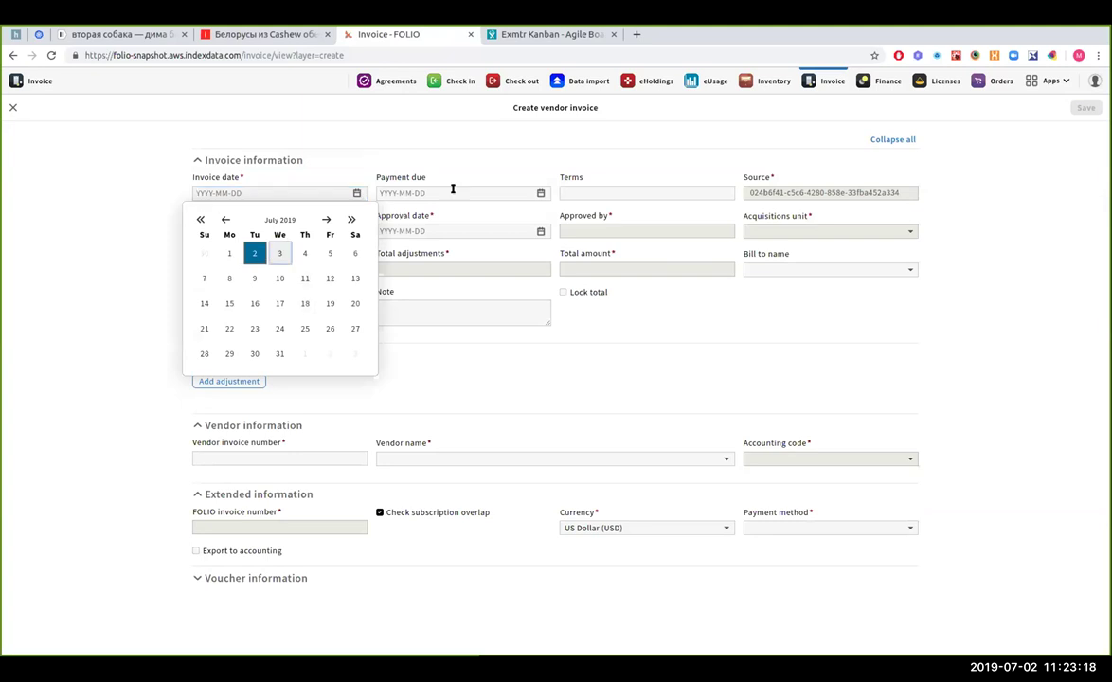
key("Return")
left_click(396, 213)
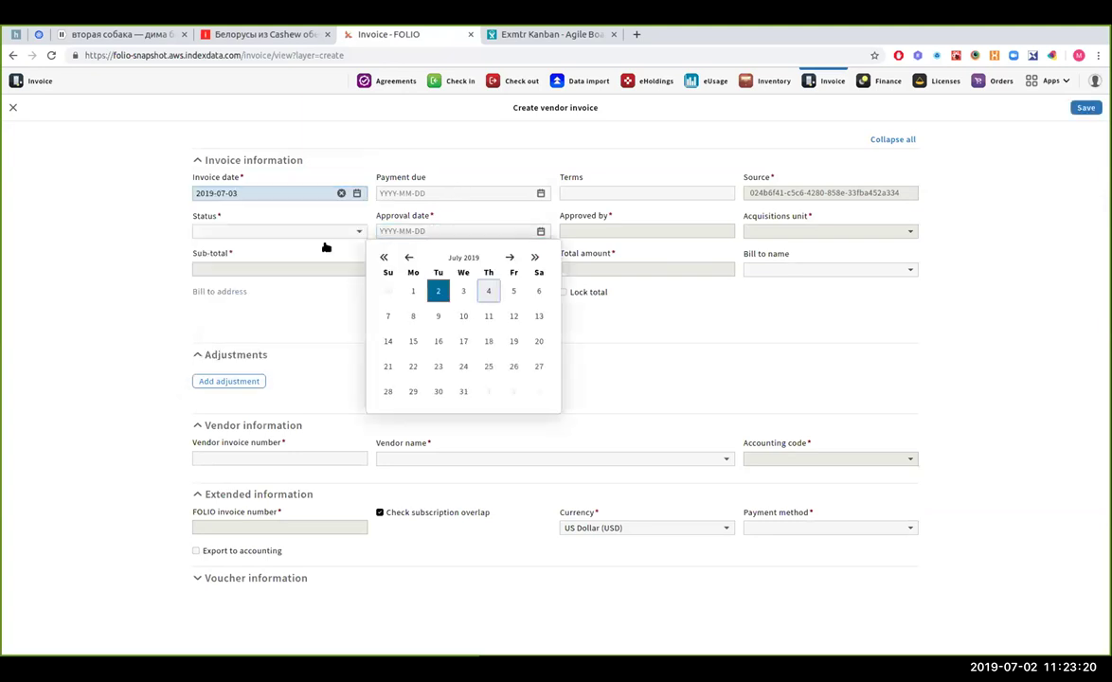
key("Return")
left_click(284, 231)
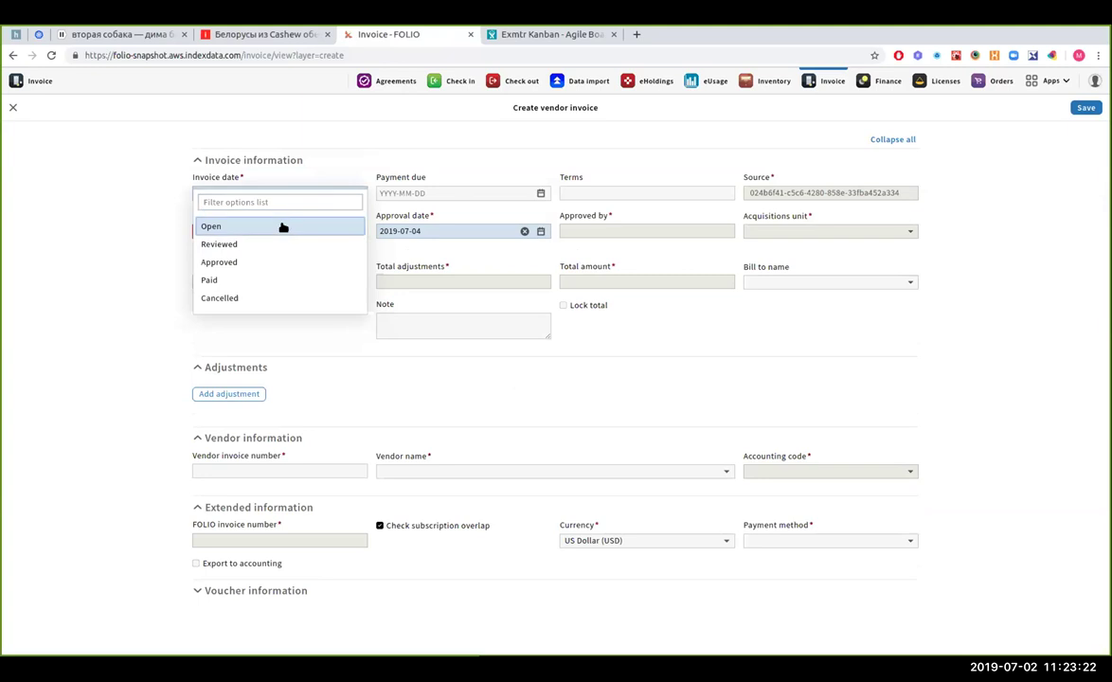
left_click(284, 227)
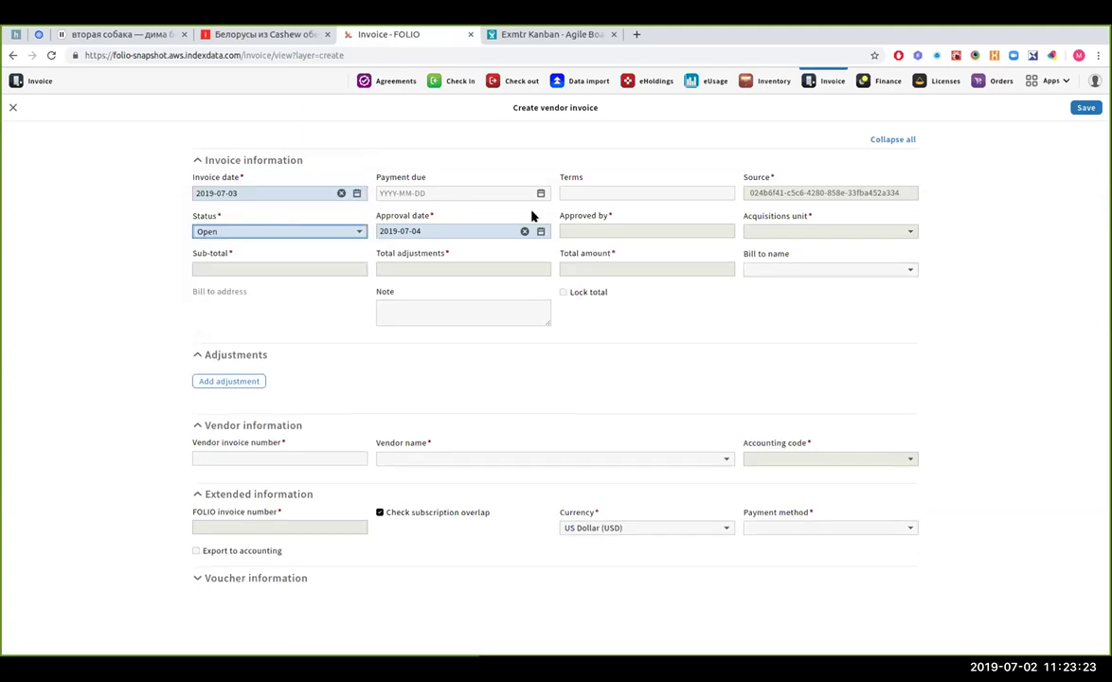
Enter vendor invoice number 123, vendor Amazon.com (AMAZ), payment method EFT, and save
left_click(300, 459)
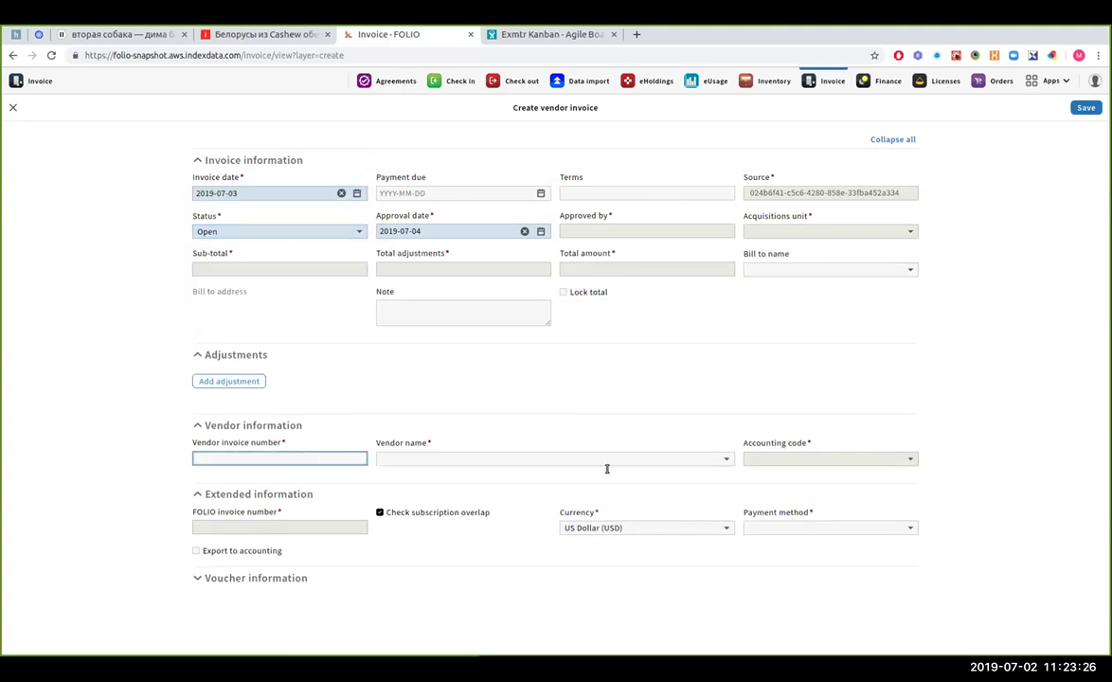
type("123")
left_click(550, 459)
left_click(547, 464)
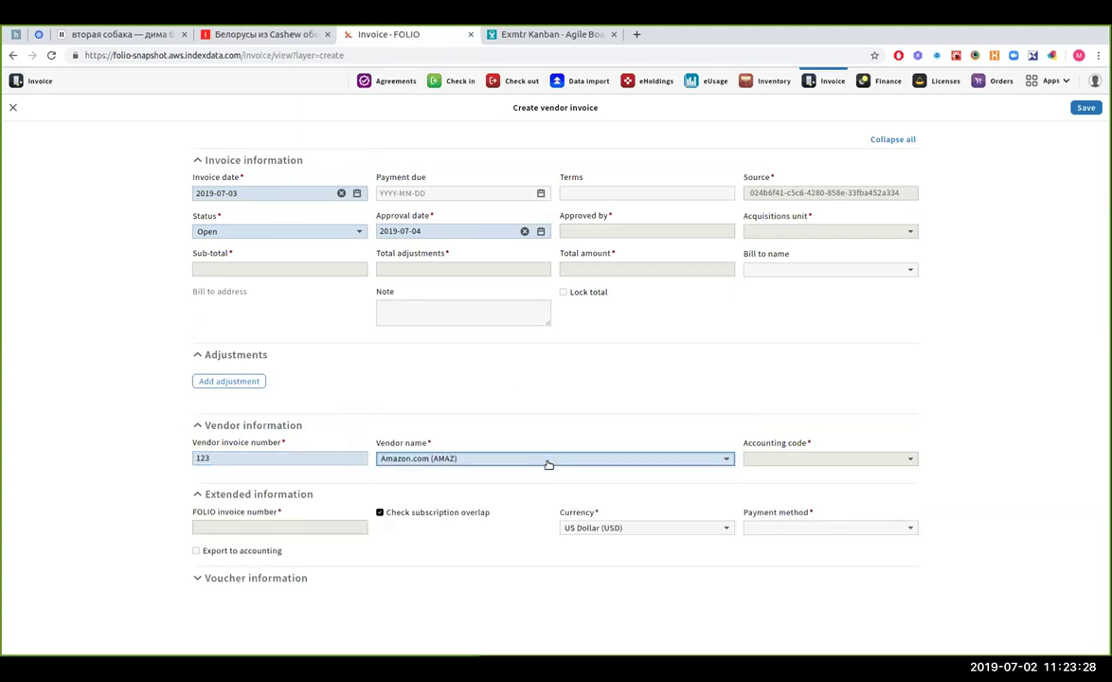
left_click(824, 459)
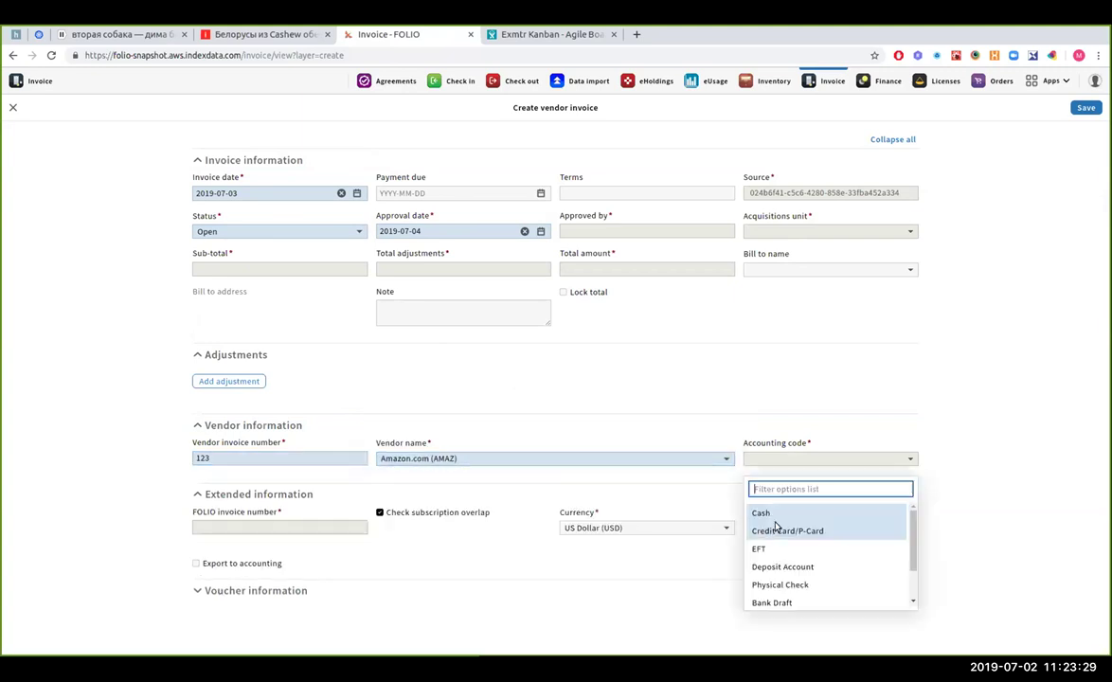
left_click(982, 240)
left_click(1086, 107)
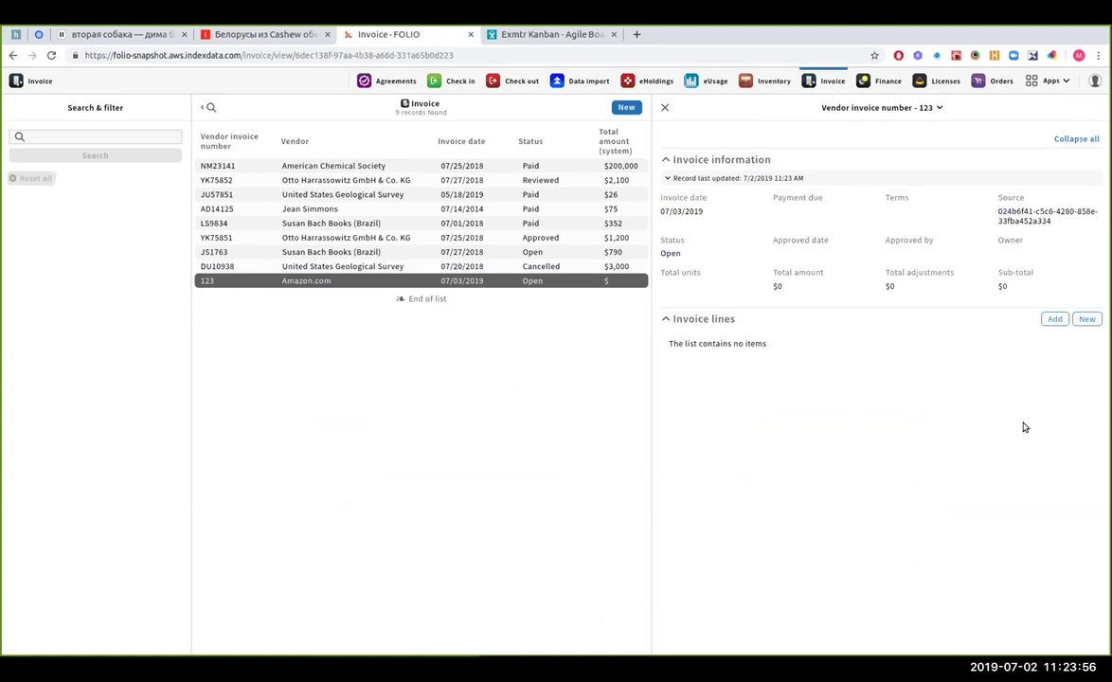
Edit invoice 123 so its invoice date is 07/05/2019, and save it
left_click(926, 107)
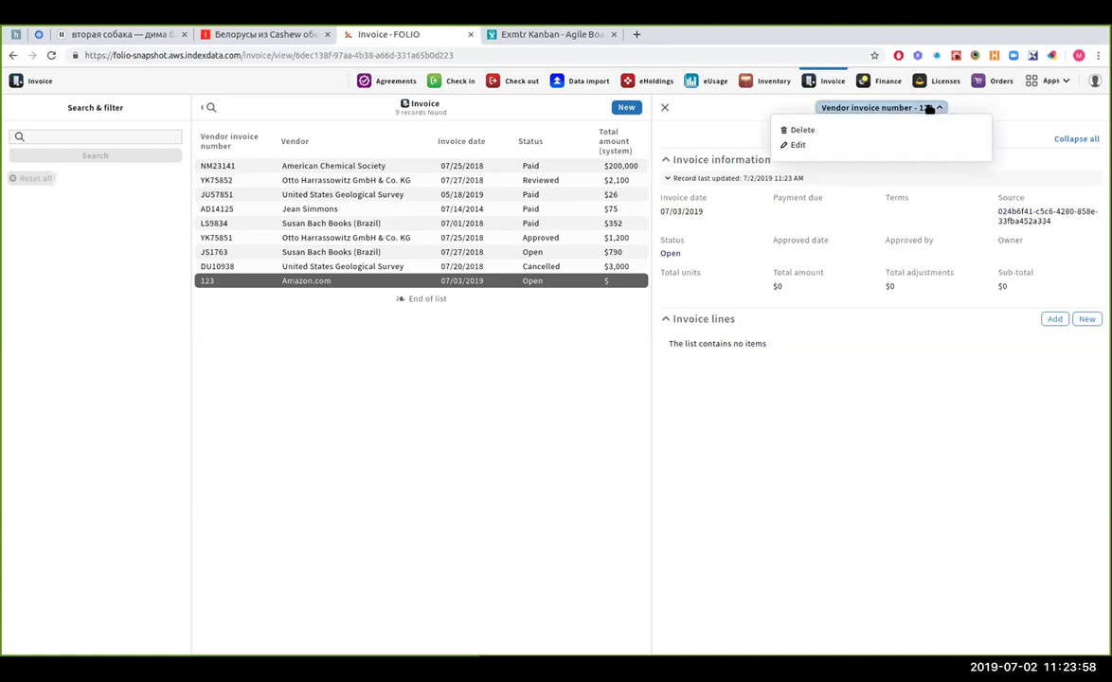
left_click(857, 144)
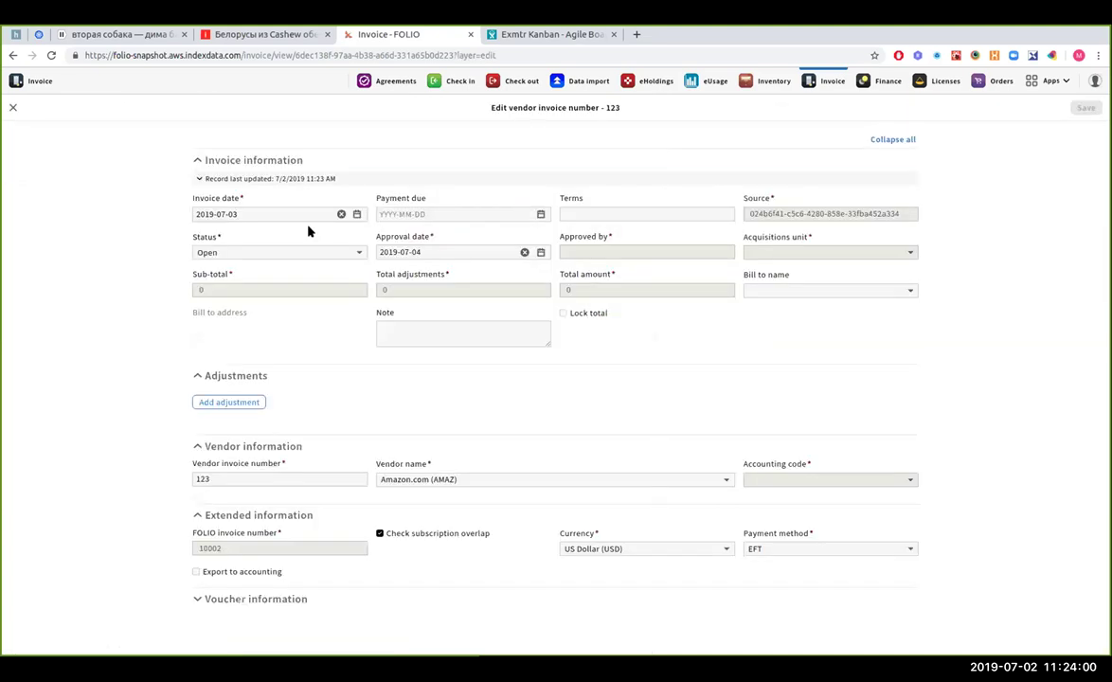
left_click(323, 214)
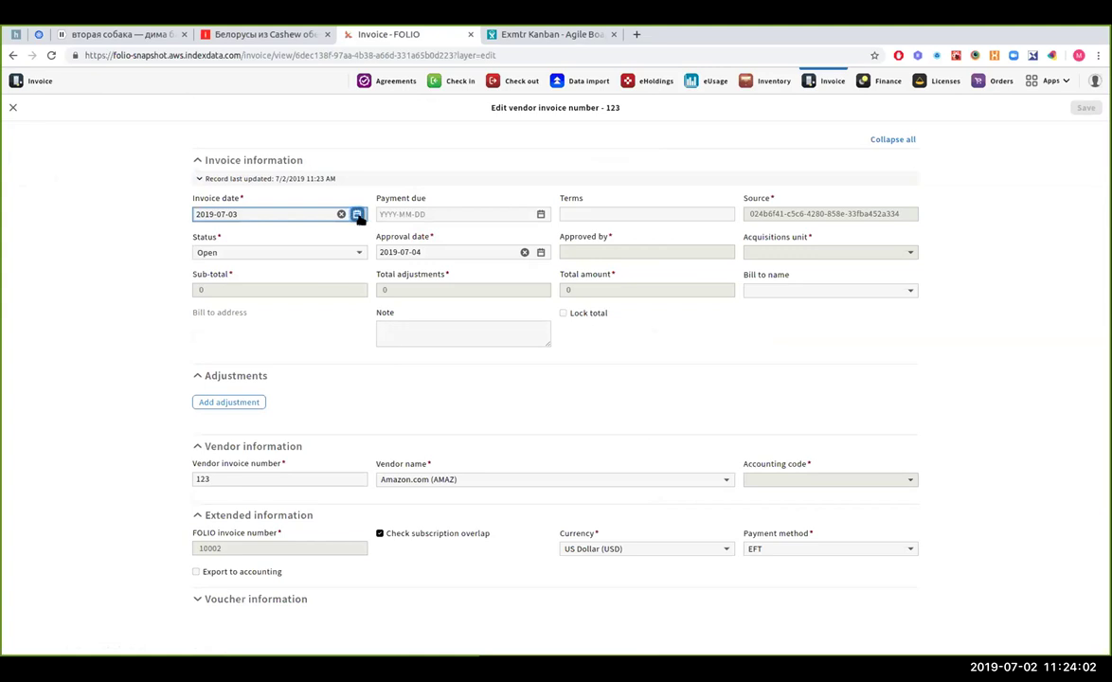
left_click(358, 216)
left_click(329, 280)
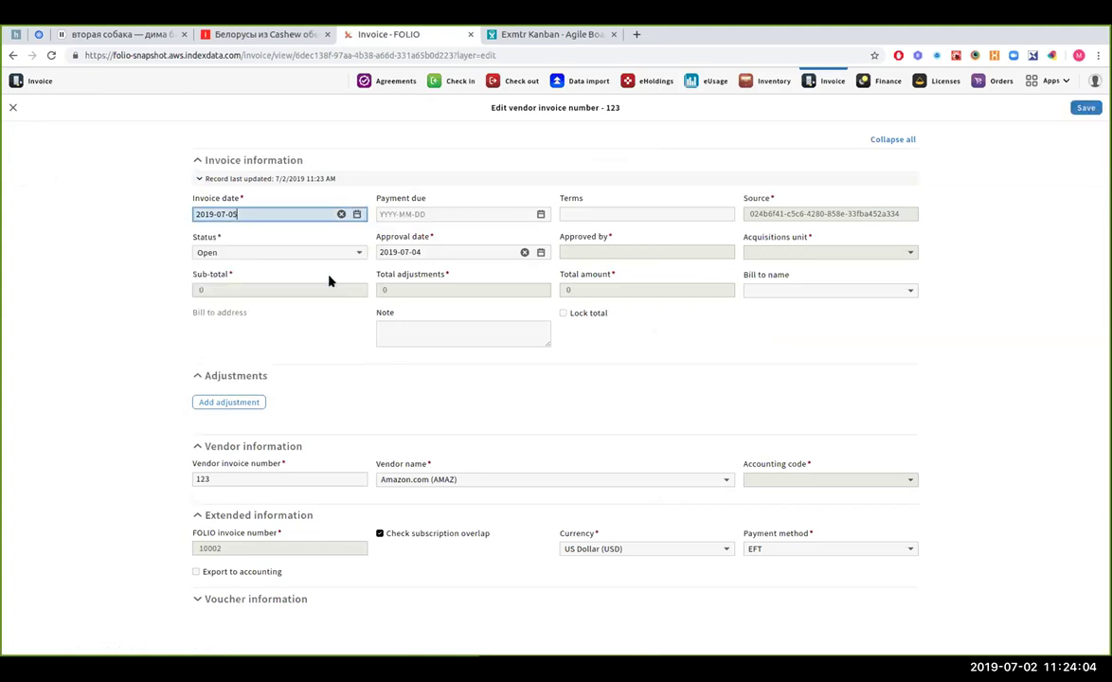
left_click(1085, 107)
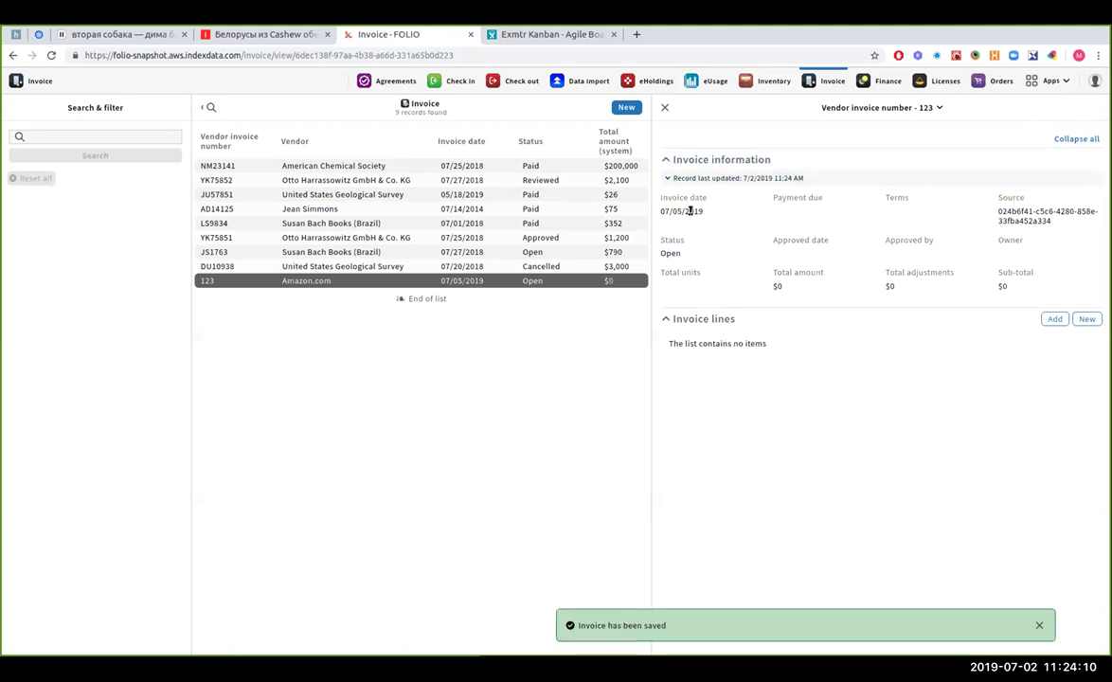
left_click(921, 108)
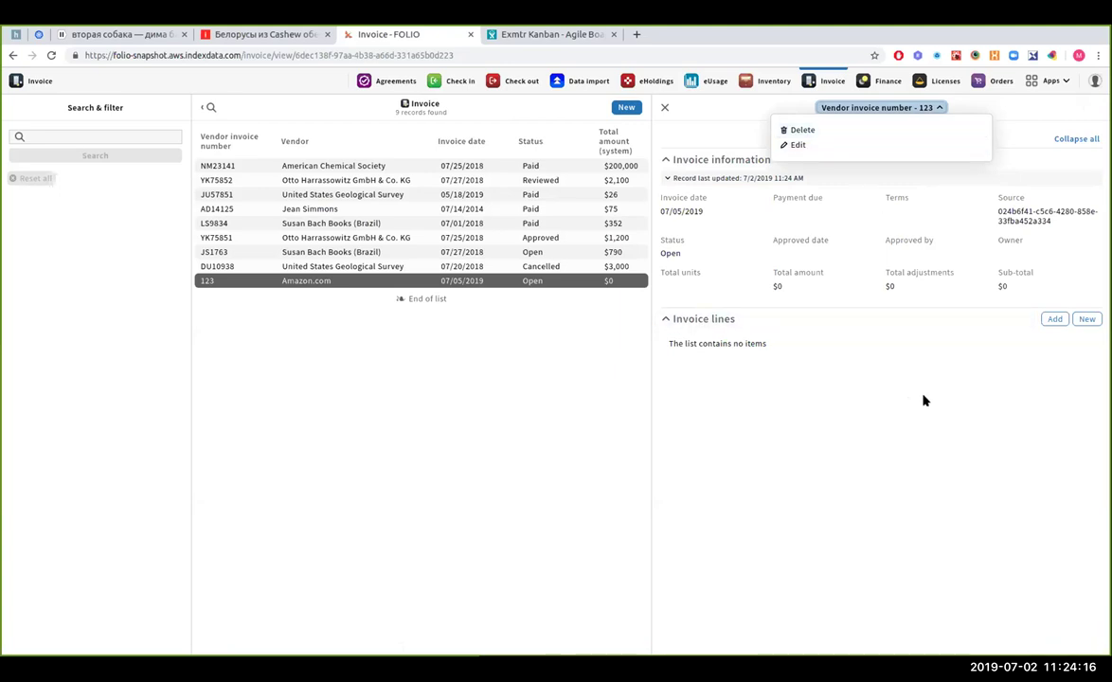
left_click(961, 394)
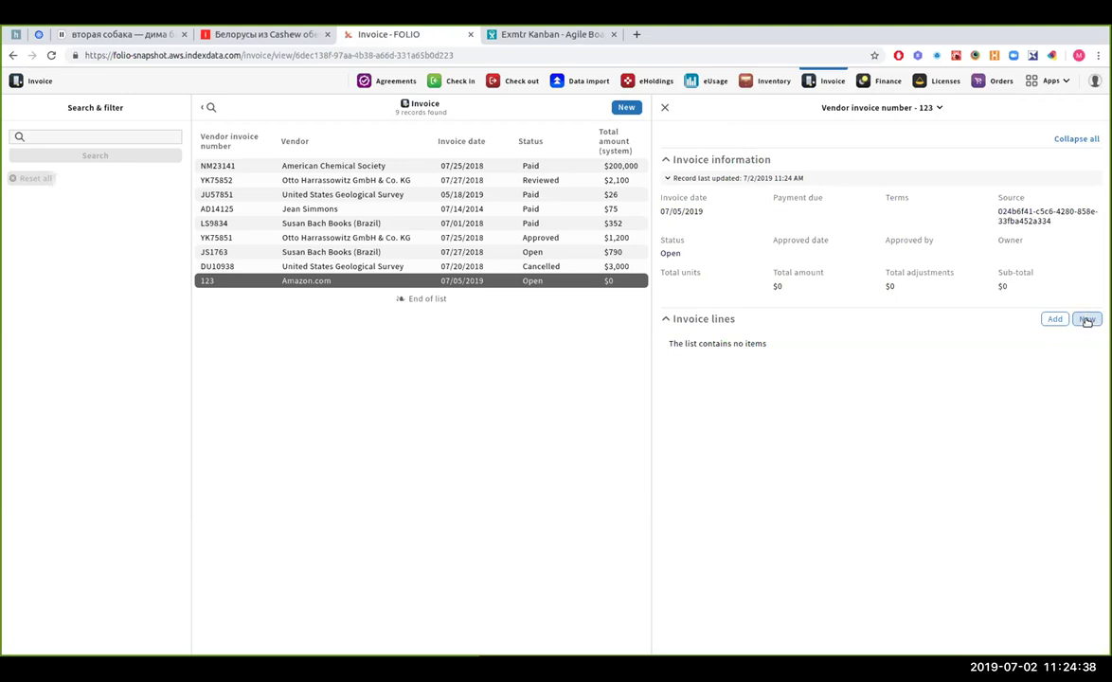
left_click(1087, 319)
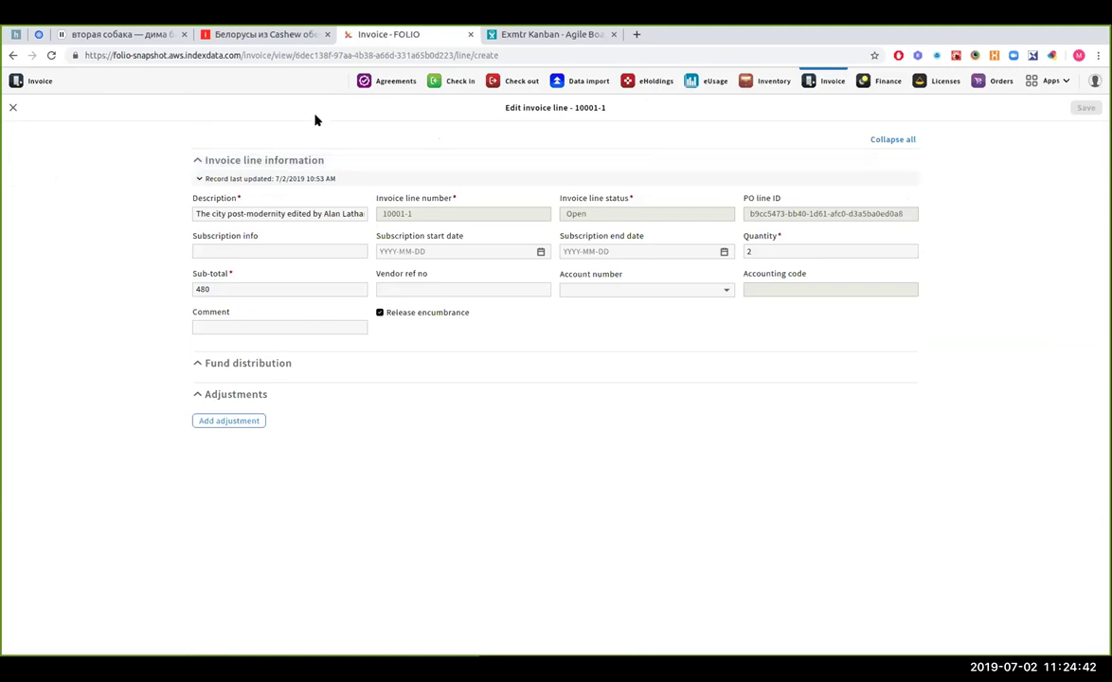
left_click(12, 107)
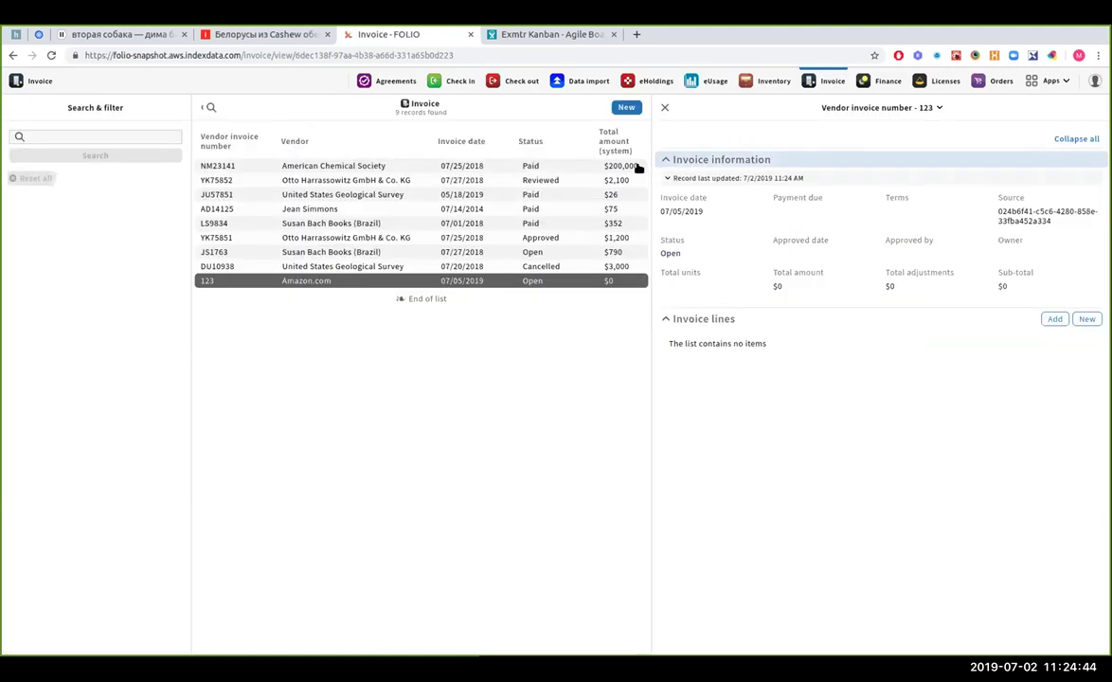
key("F5")
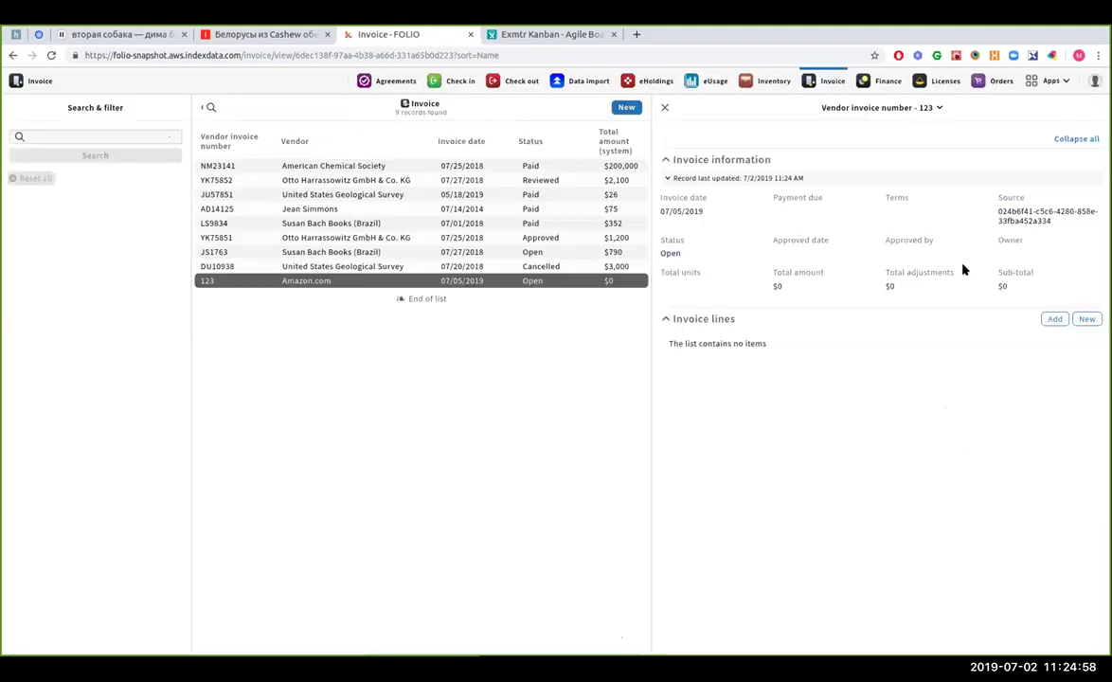
Add and save invoice line 'test invoice line' with sub-total 1234 and quantity 2
left_click(1086, 318)
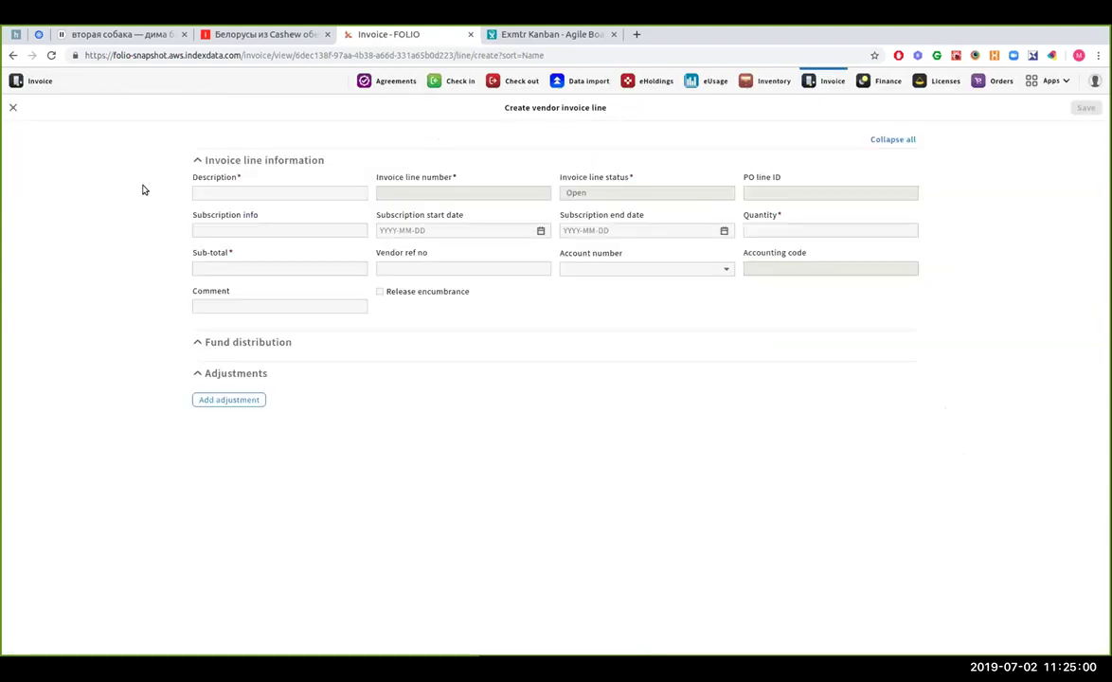
left_click(264, 191)
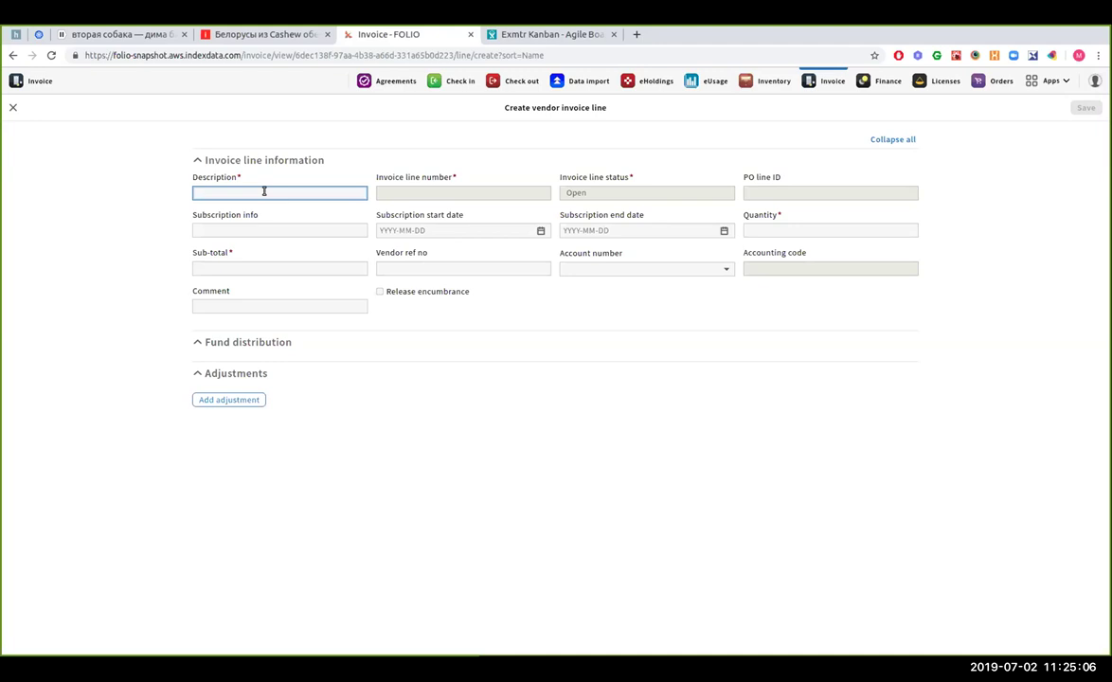
type("test ")
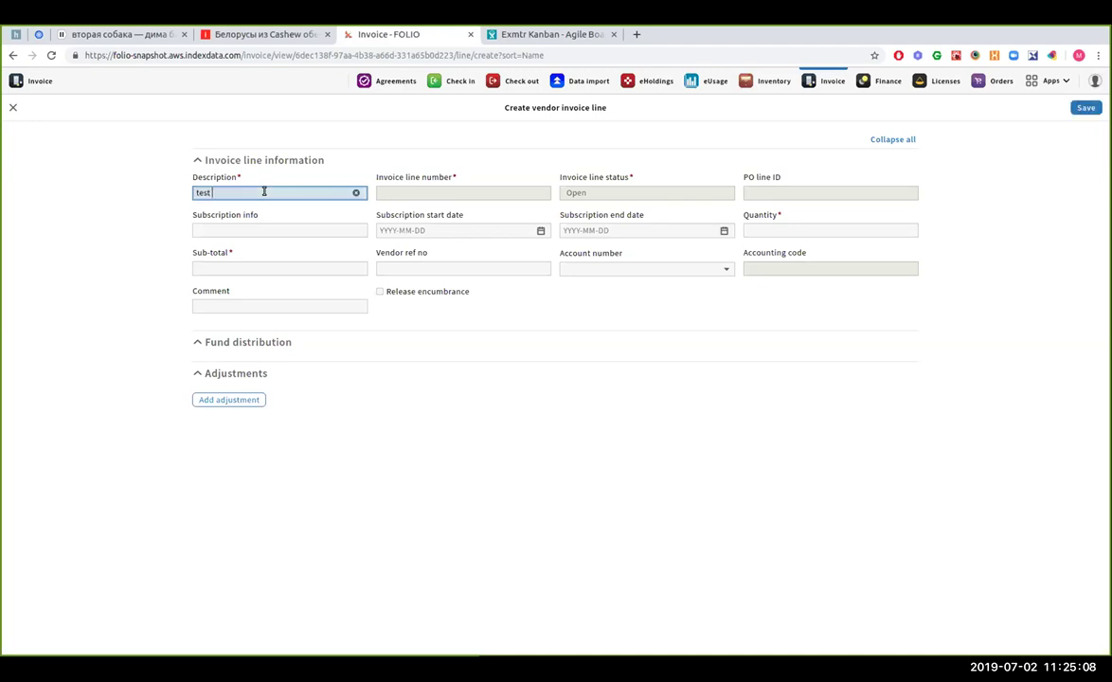
type("invoice line")
left_click(237, 266)
type("1234")
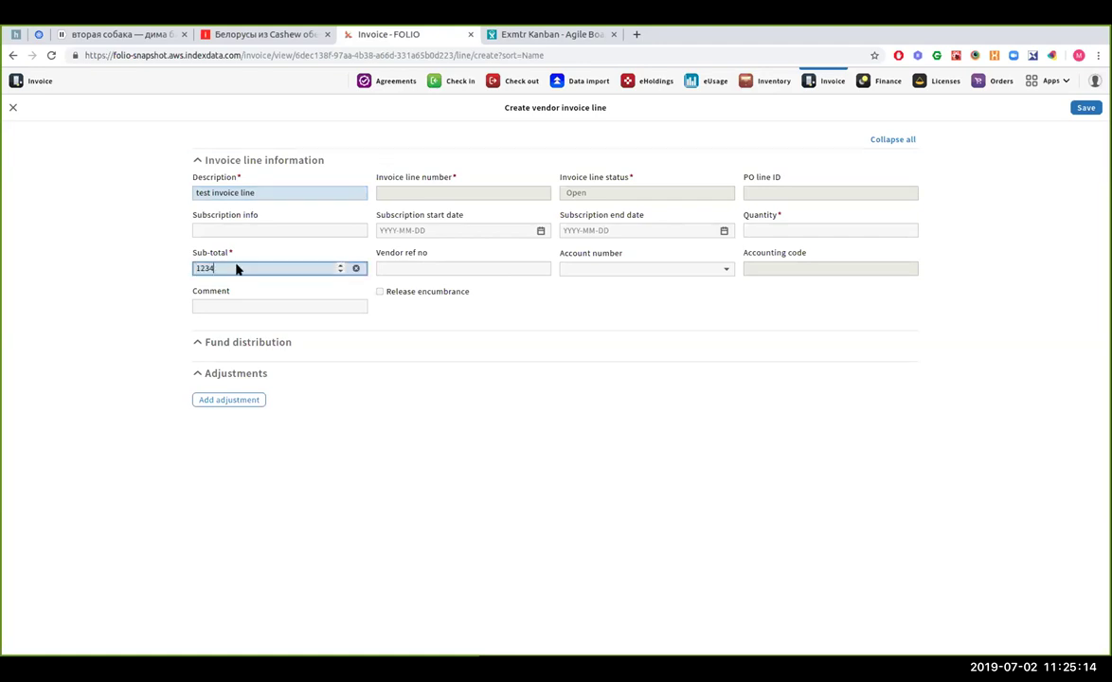
left_click(791, 230)
type("2")
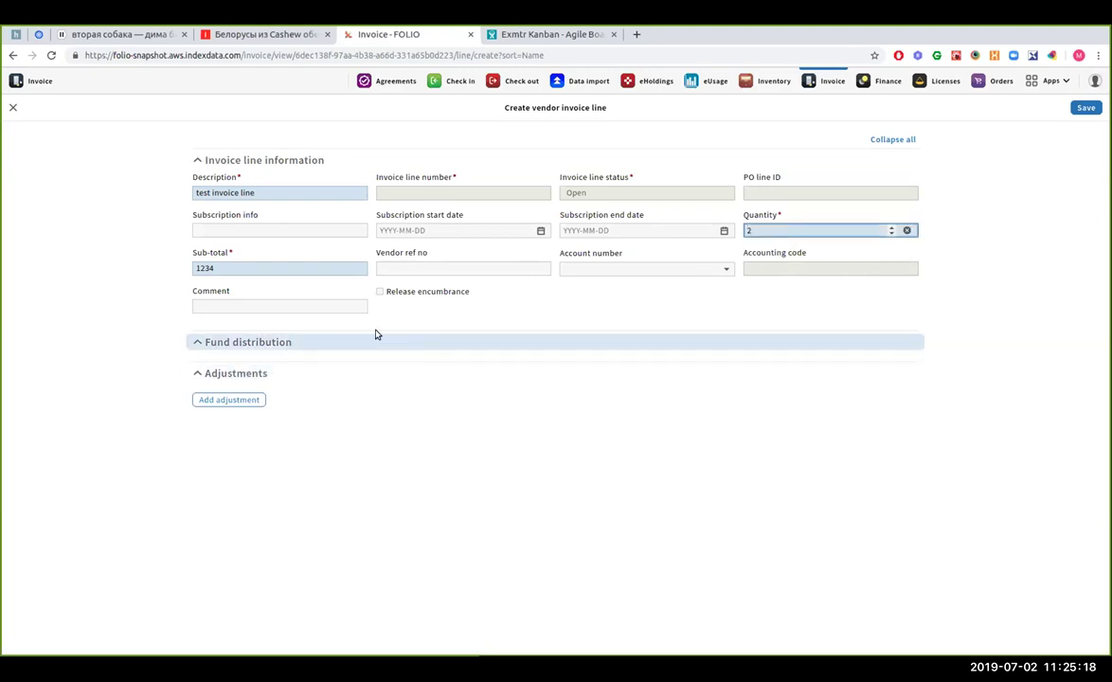
left_click(1086, 108)
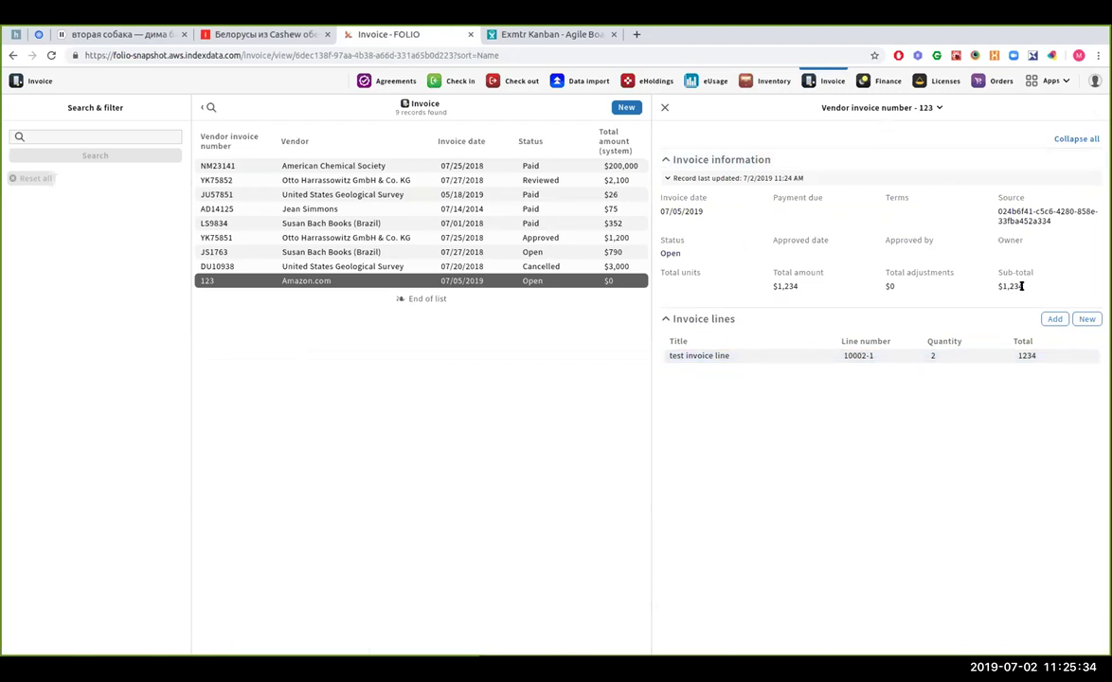
Add order lines 101101-1 and 101113-1 to invoice 123 from the Select order lines list
left_click_drag(996, 288, 1001, 287)
left_click(1052, 298)
left_click(1053, 322)
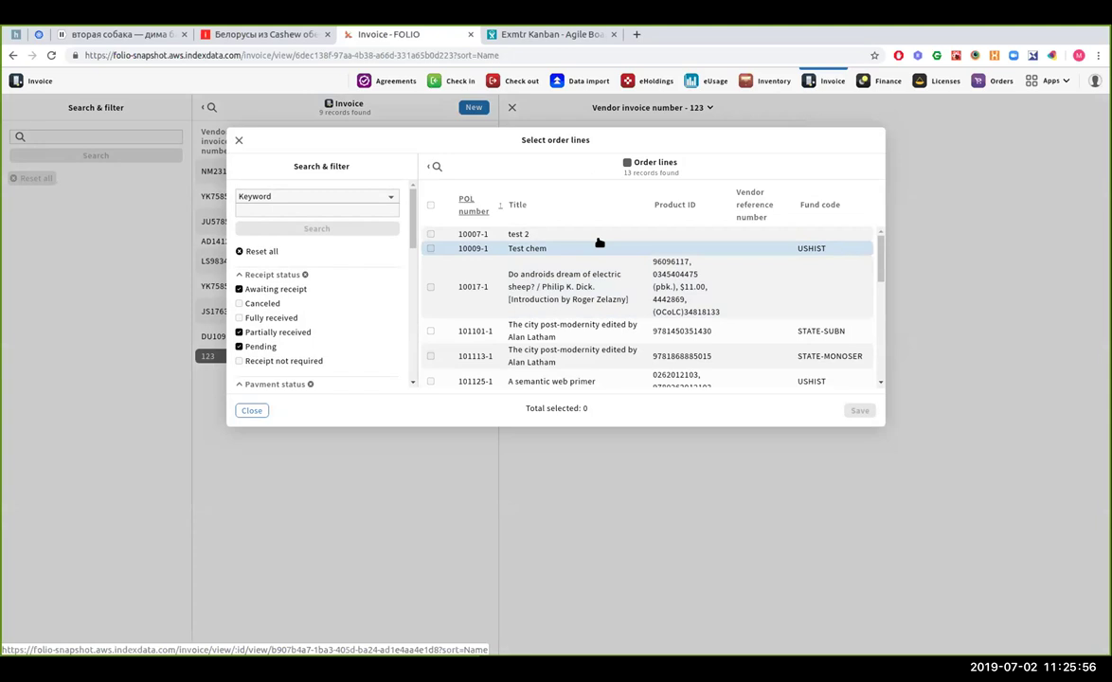
scroll(390, 301, "down", 8)
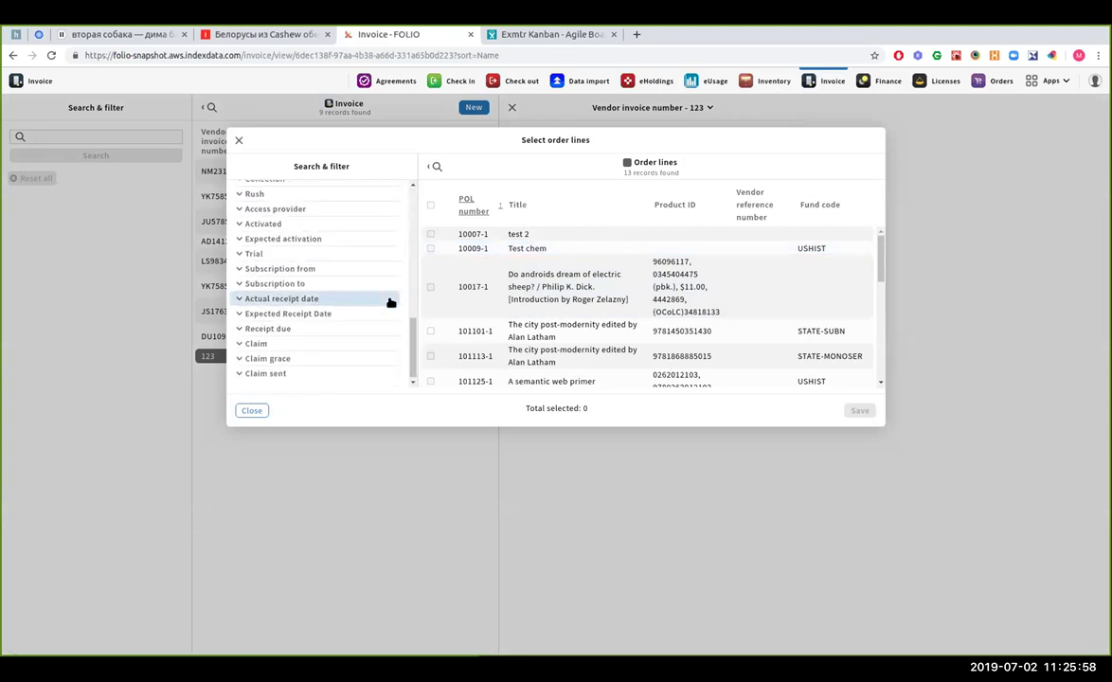
scroll(391, 301, "up", 5)
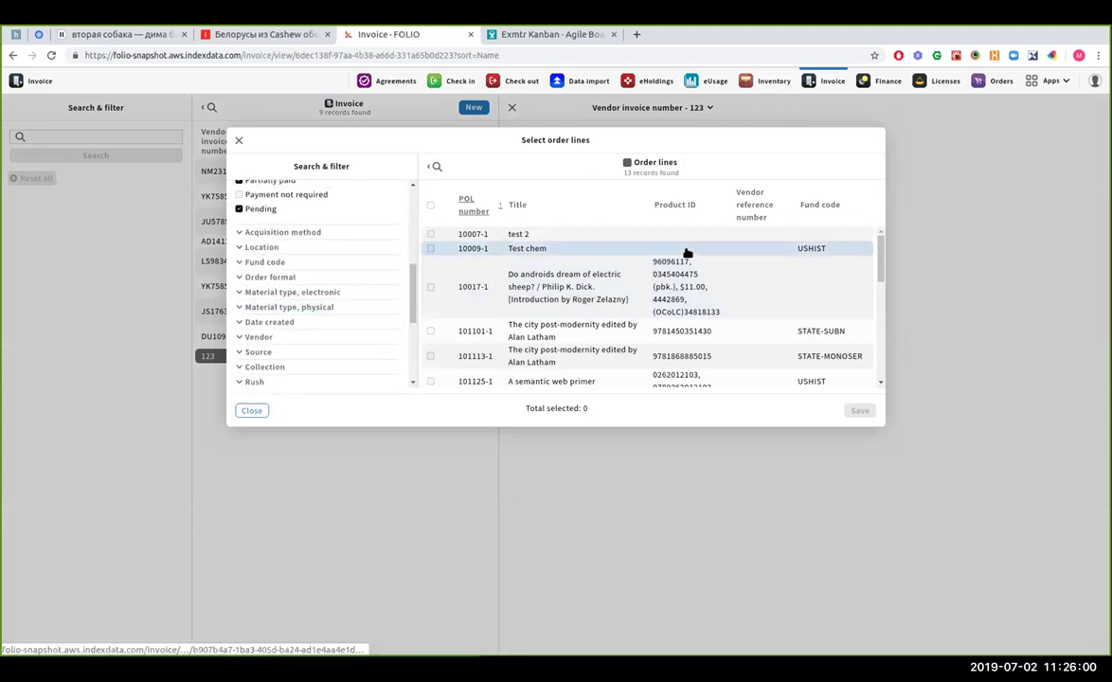
left_click(586, 329)
left_click(581, 355)
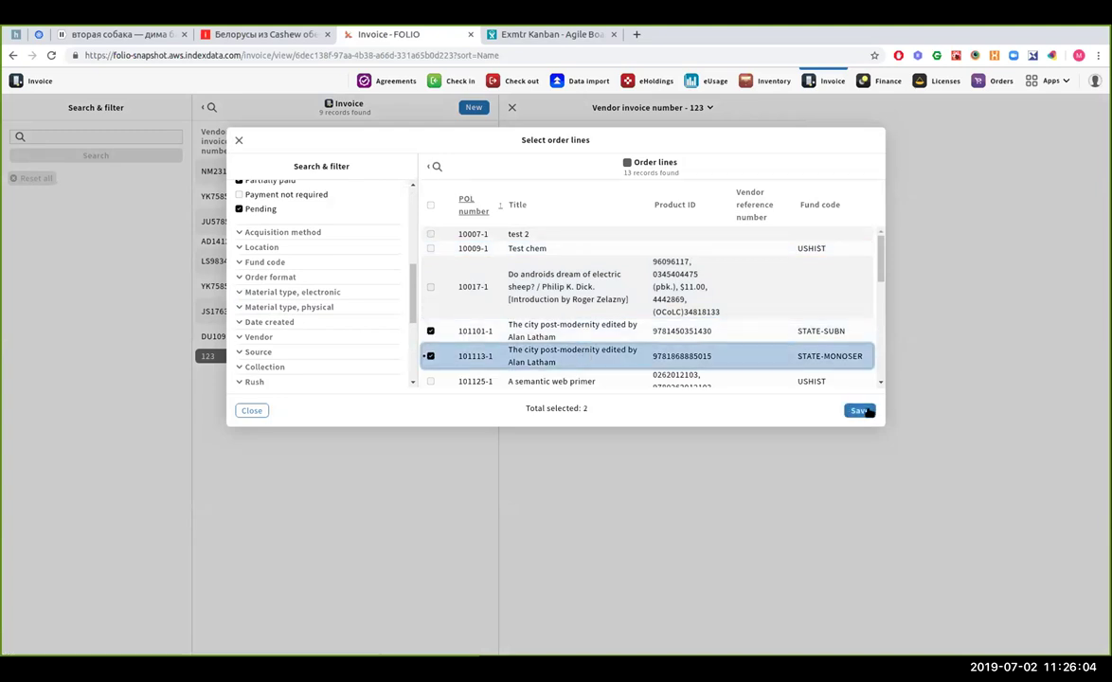
left_click(859, 410)
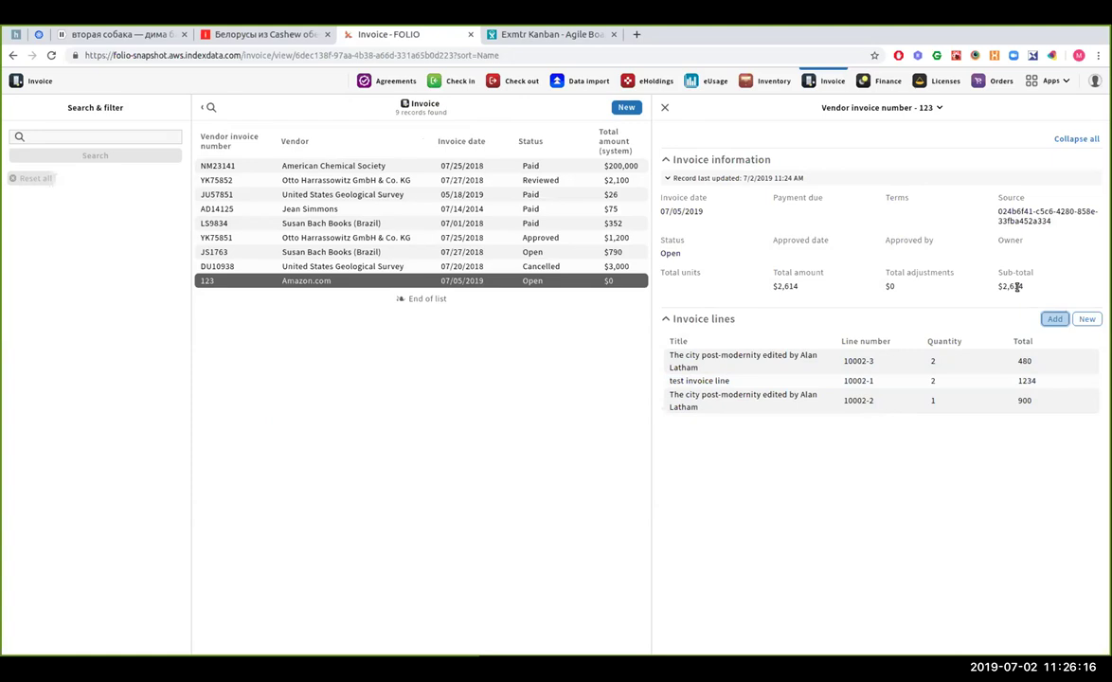
Edit invoice line 10002-3, changing its sub-total from 480 to 4800, and save
left_click(796, 363)
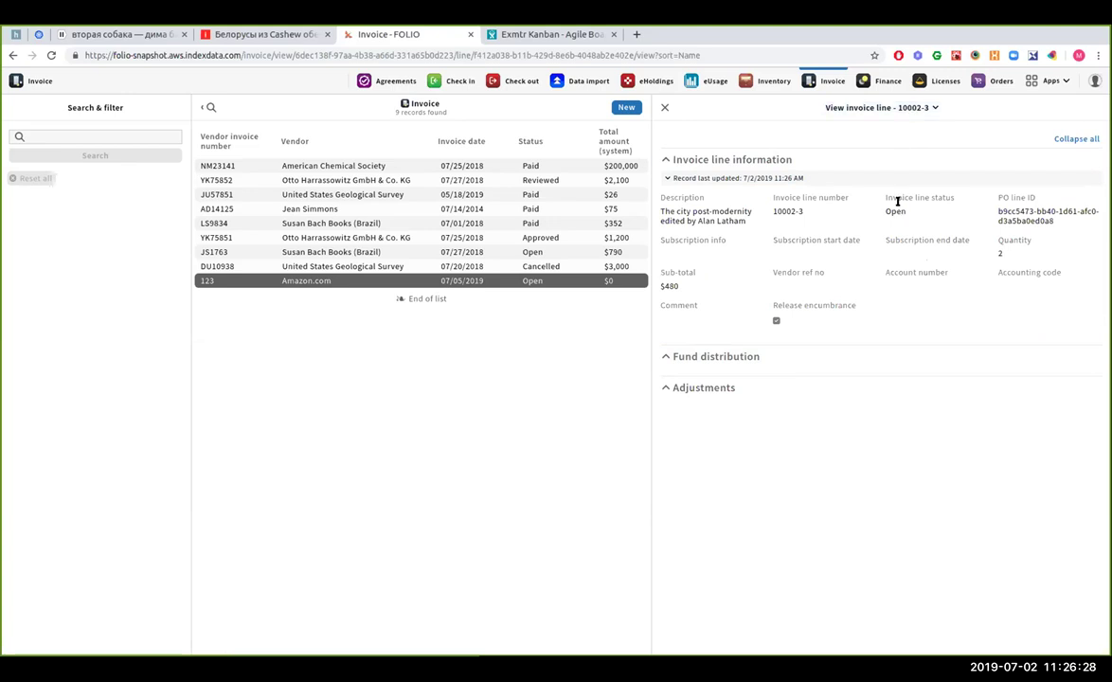
left_click(898, 108)
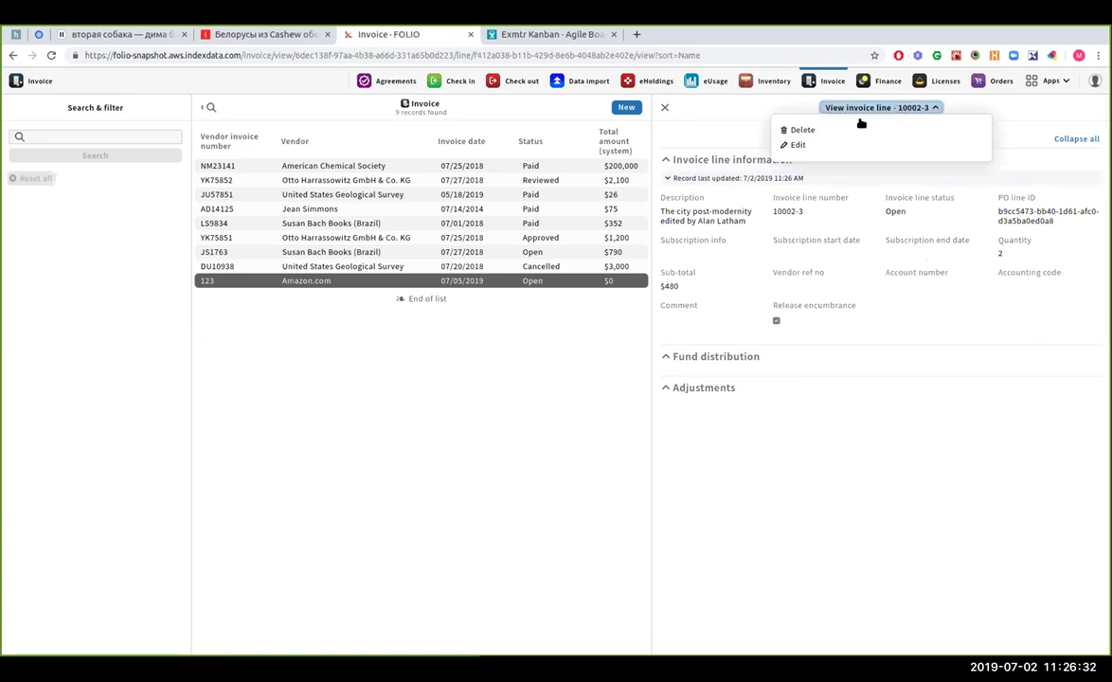
left_click(823, 146)
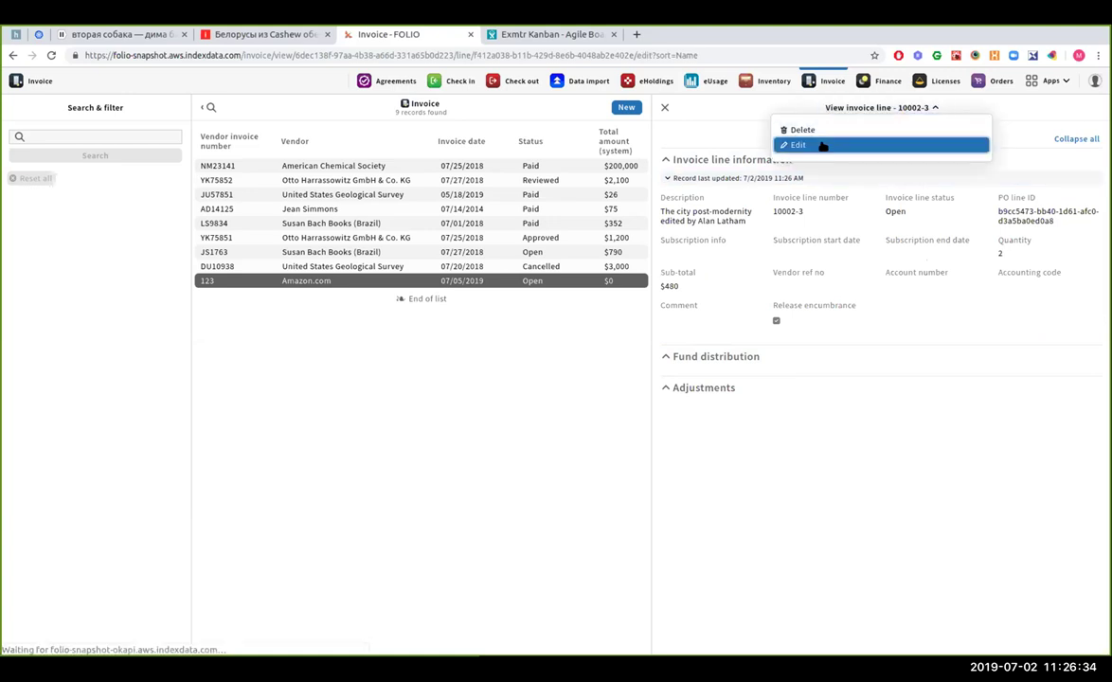
left_click(256, 292)
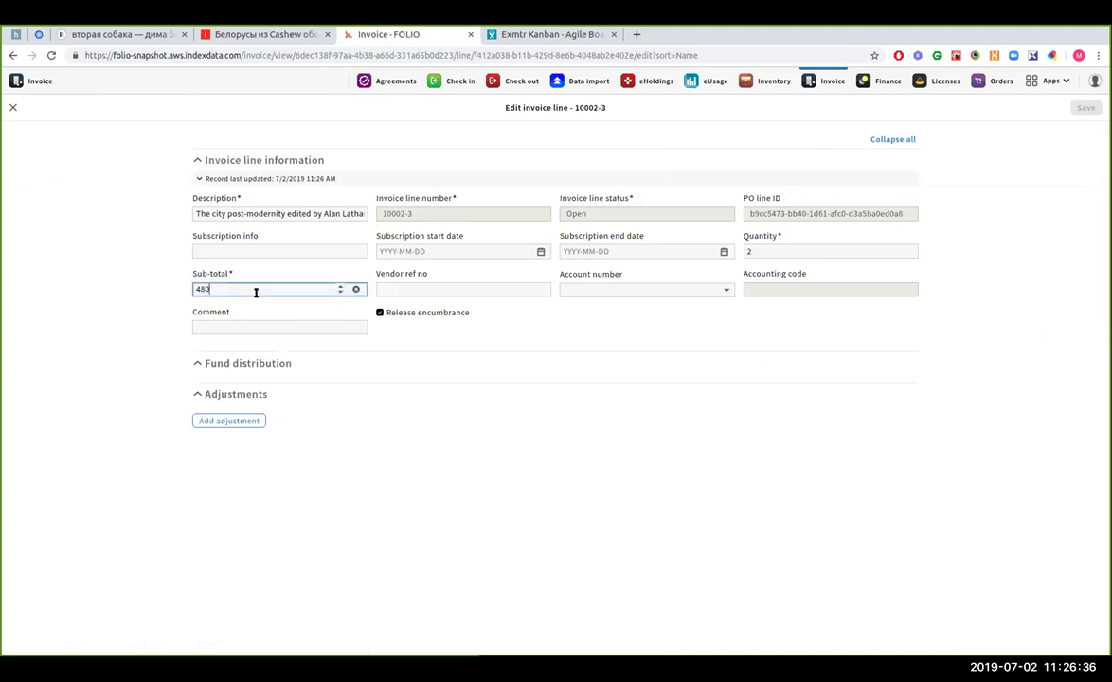
type("0")
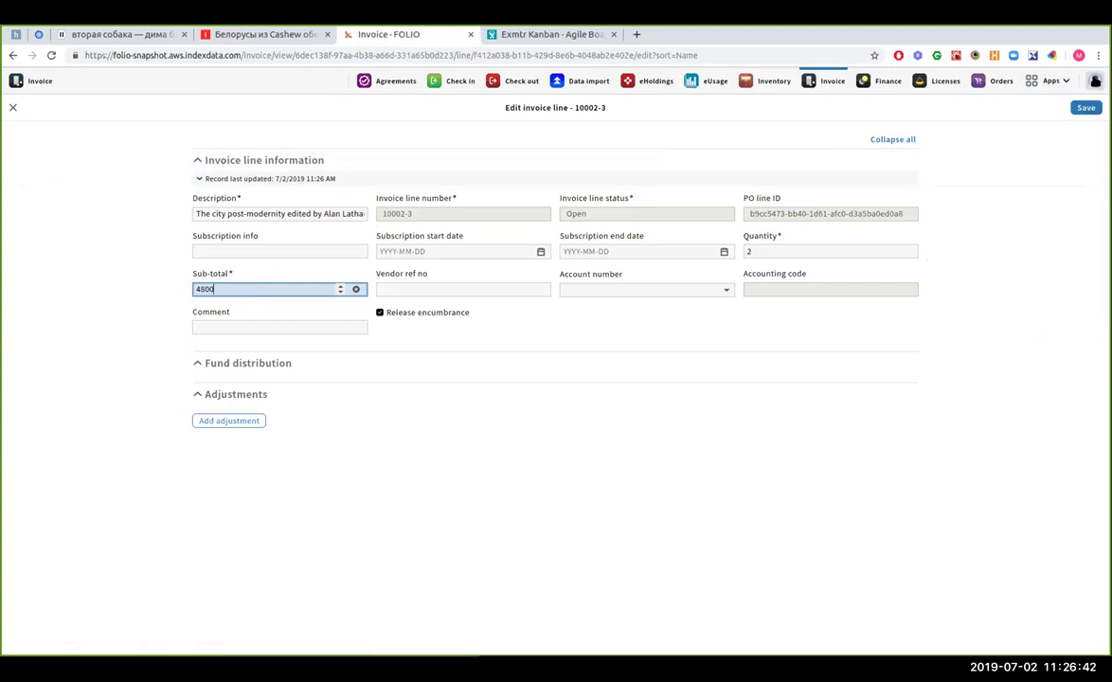
left_click(1087, 108)
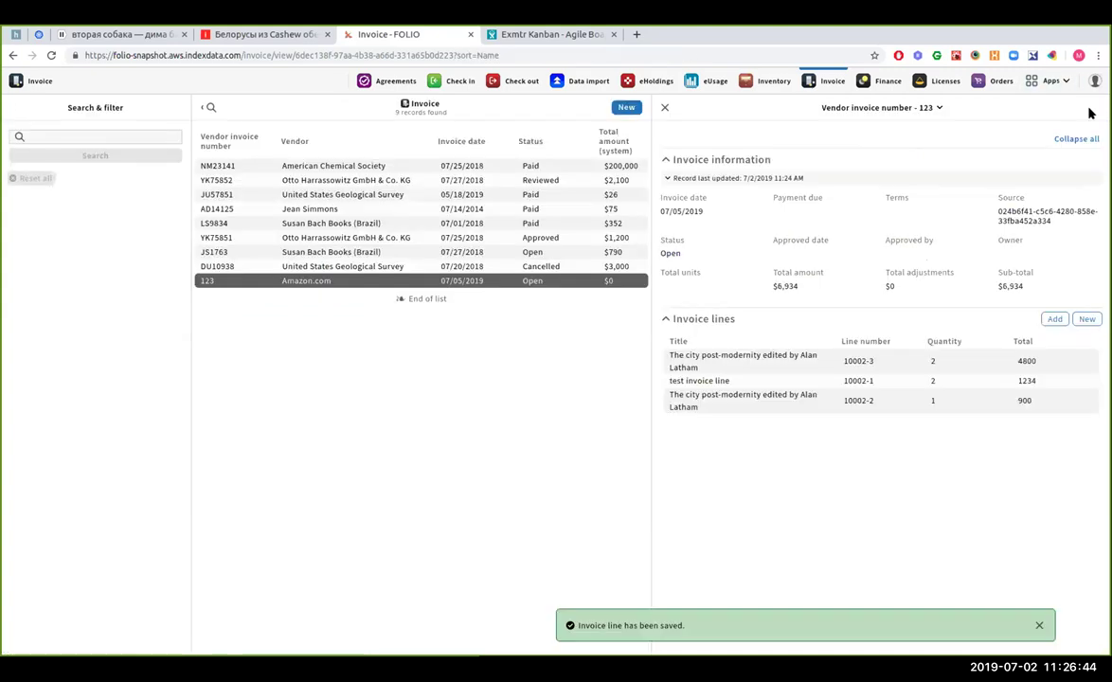
Delete invoice 123 from its actions menu and confirm the deletion
left_click_drag(1021, 286, 999, 287)
left_click(1011, 287)
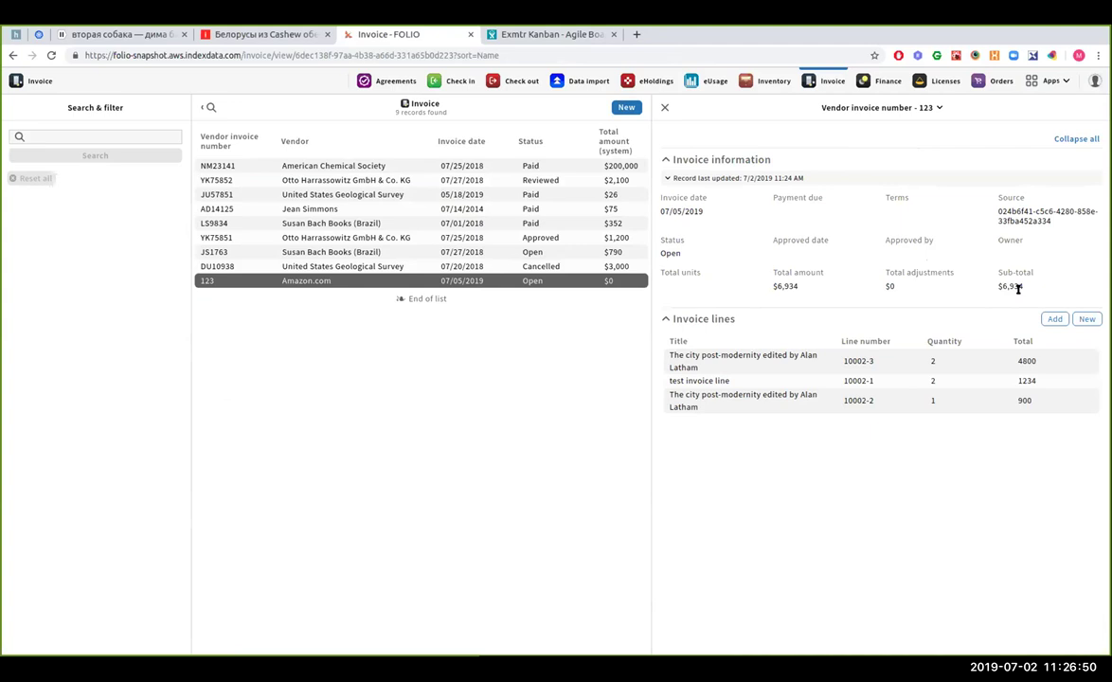
left_click(867, 106)
left_click(881, 130)
left_click(691, 200)
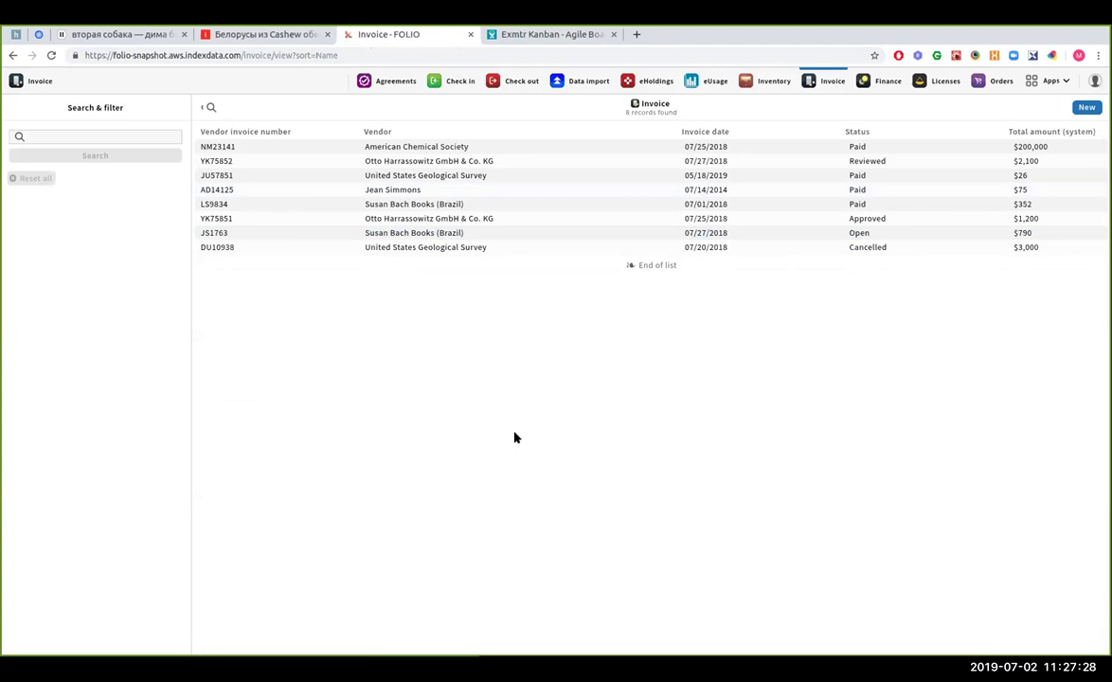
View invoice YK75851, then switch to the eHoldings Providers search
left_click(437, 218)
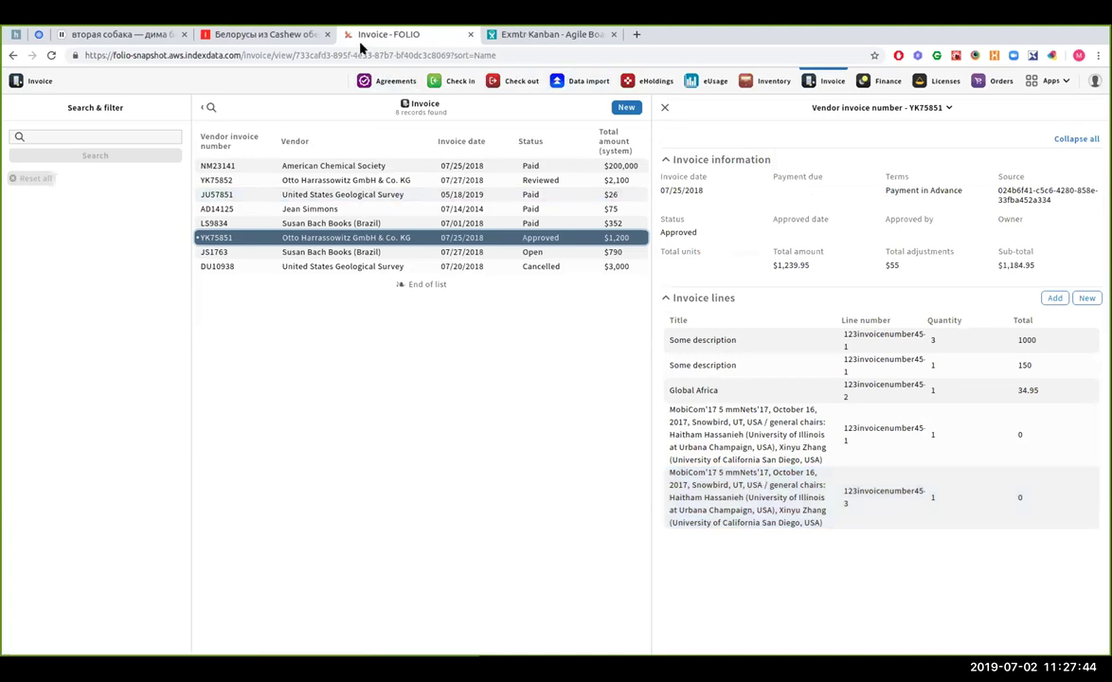
left_click(582, 63)
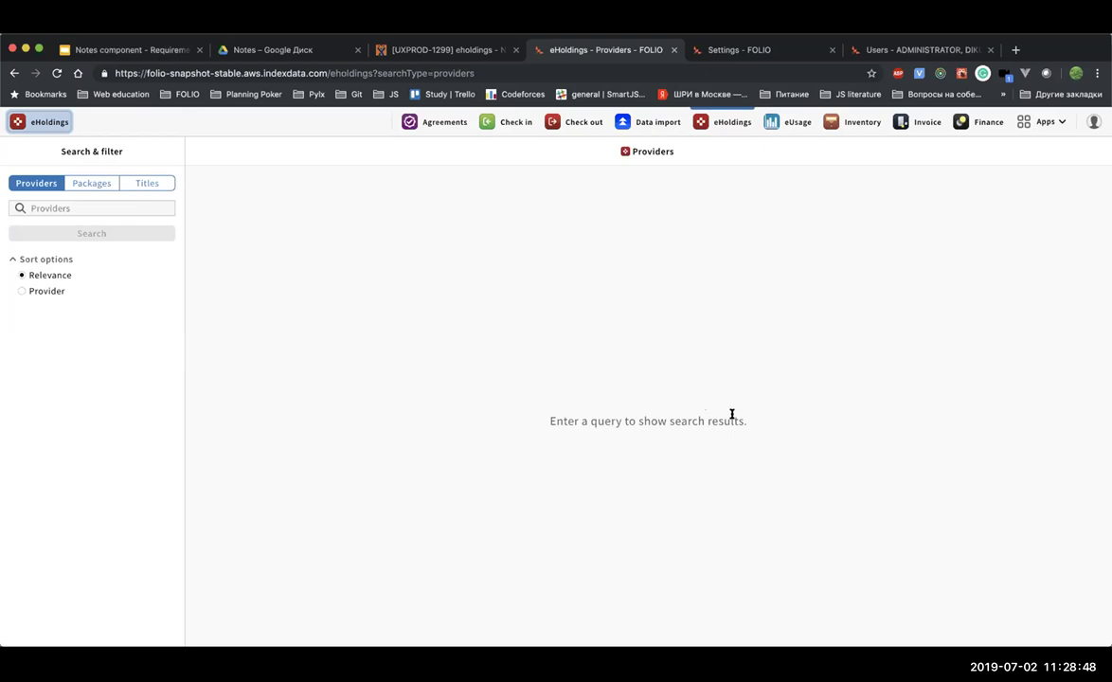
Search providers for 'a' and open the API DEV CORPORATE CUSTOMER provider record
left_click(80, 209)
left_click(114, 203)
left_click(107, 204)
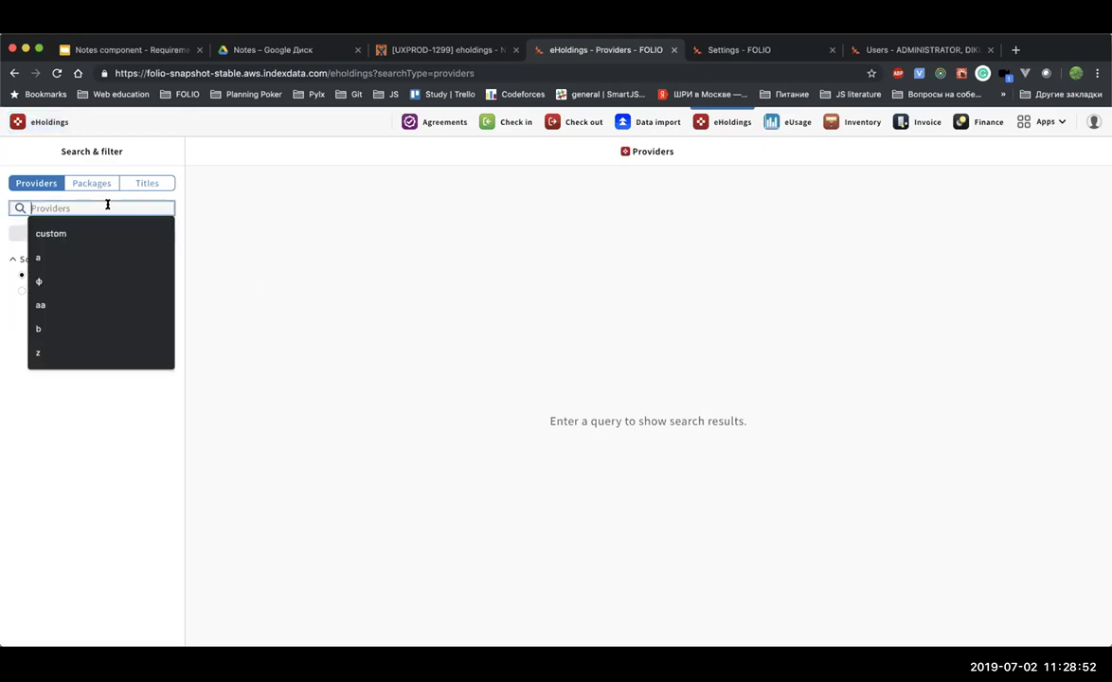
left_click(90, 263)
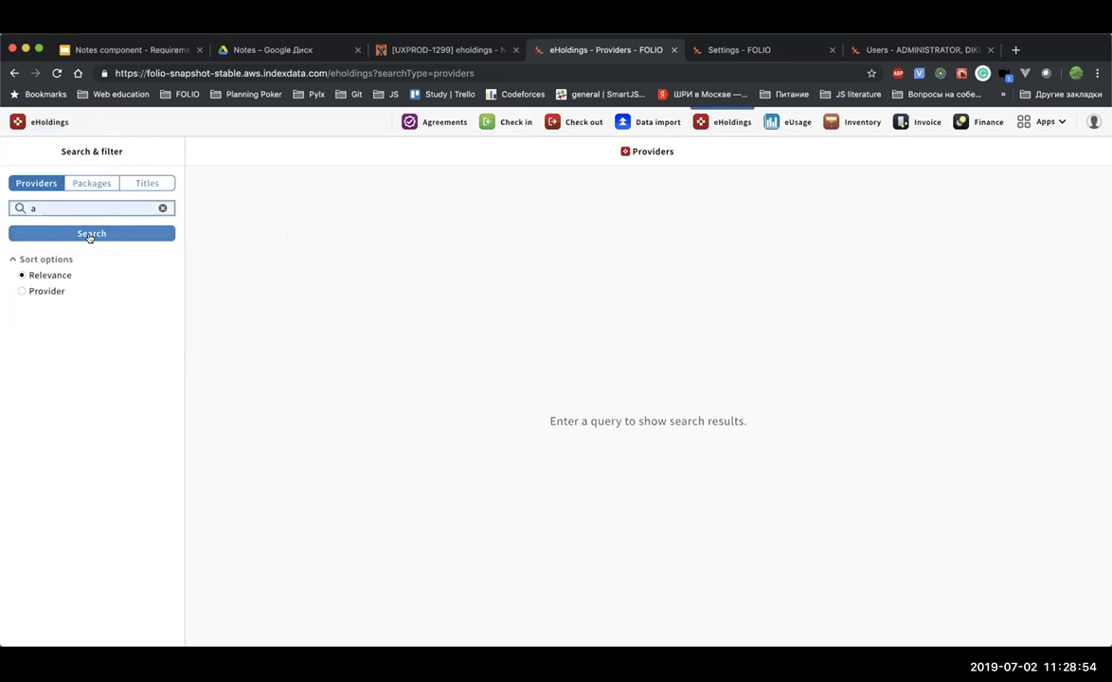
left_click(90, 233)
left_click(372, 195)
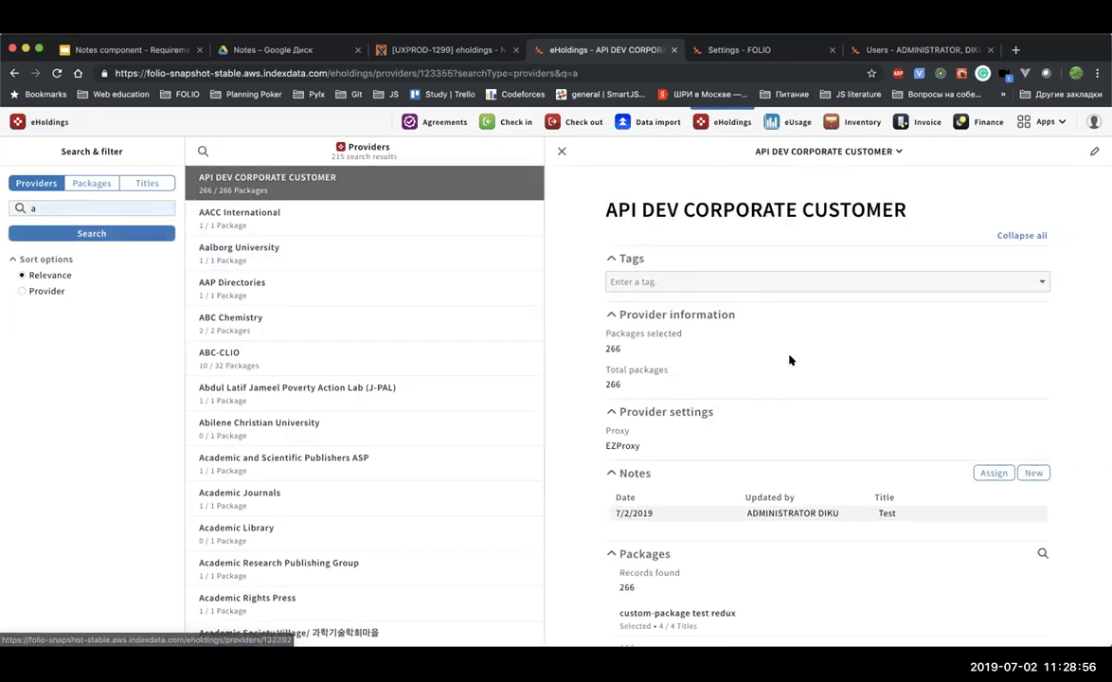
scroll(886, 402, "down", 3)
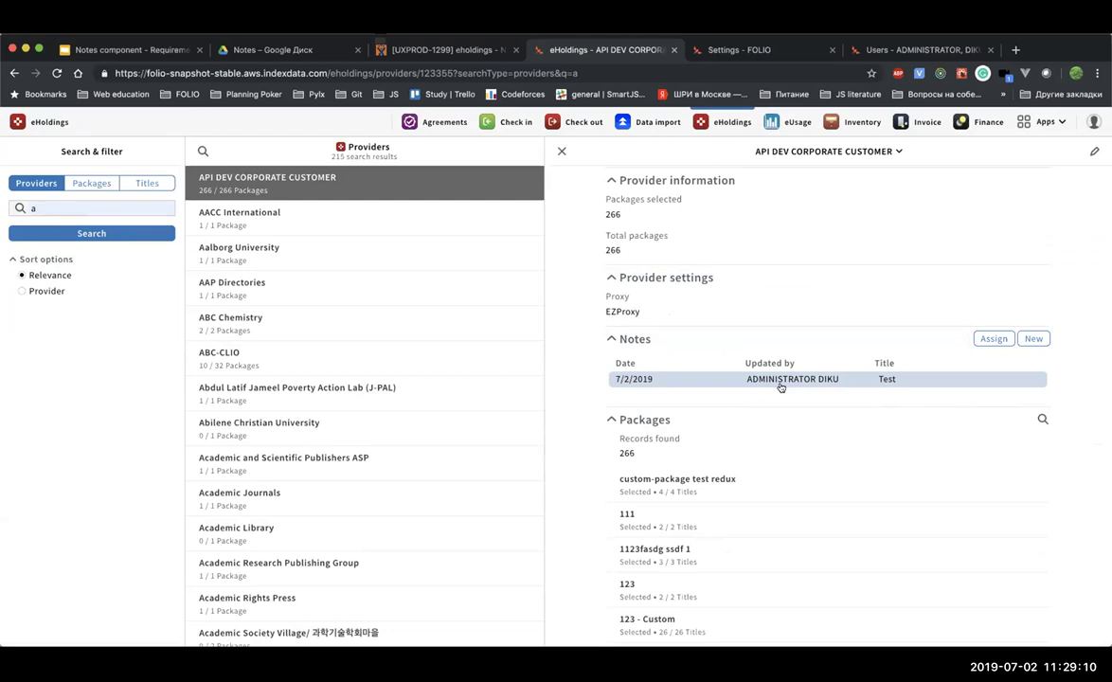
Start a new provider note, check its note types and keep high priority
left_click(1035, 339)
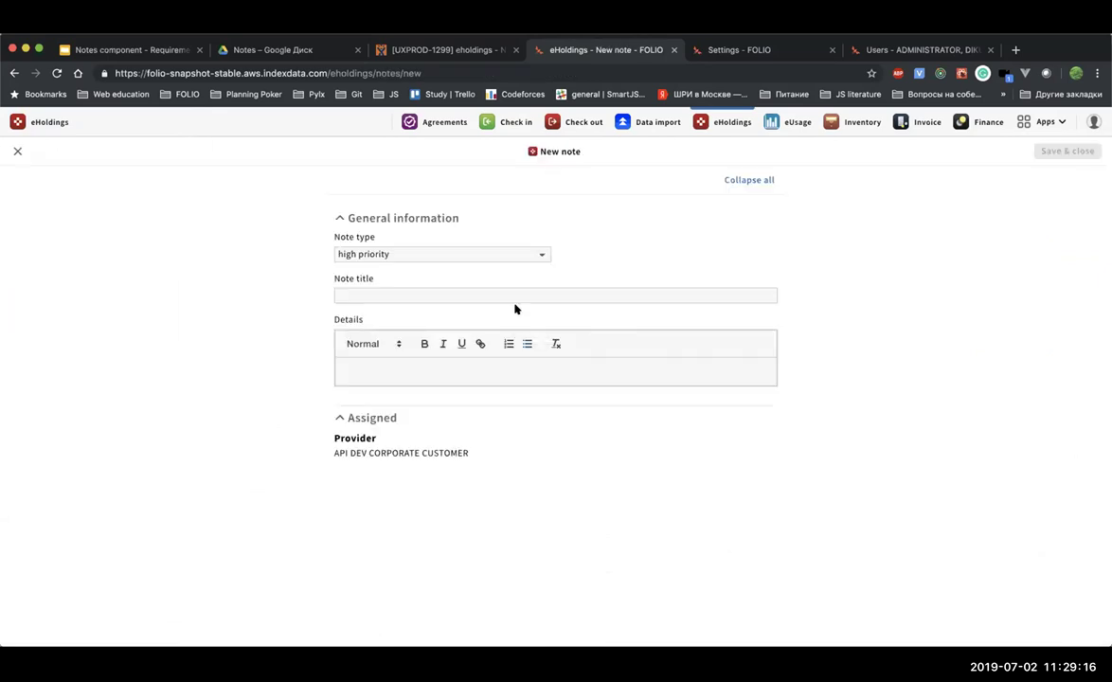
left_click(543, 255)
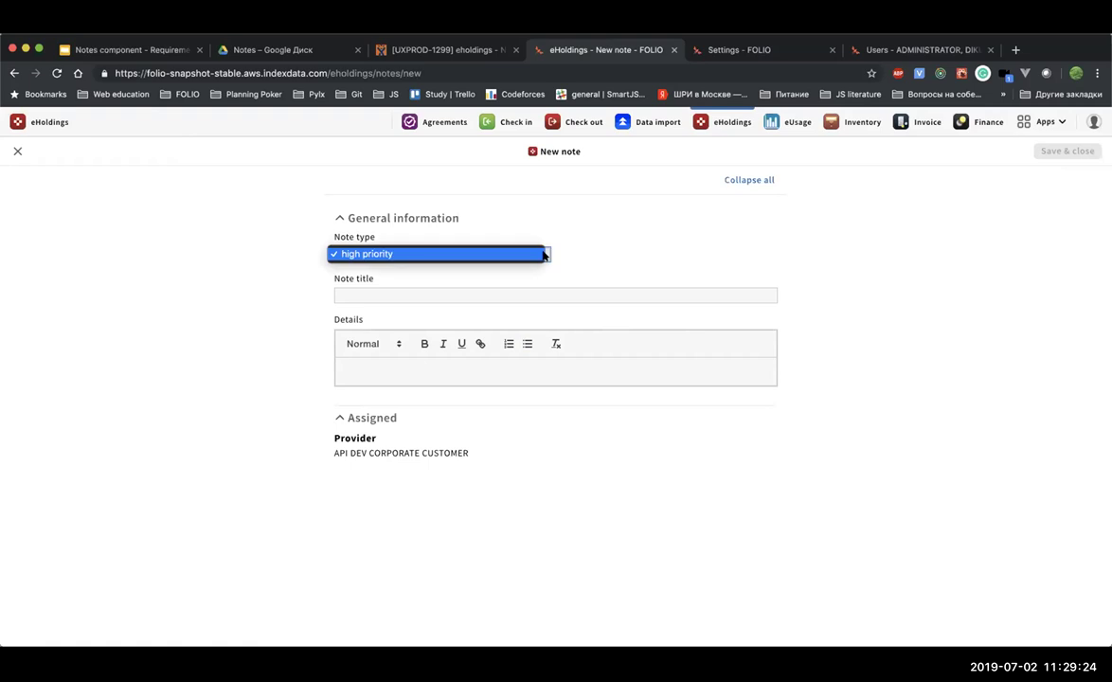
left_click(512, 254)
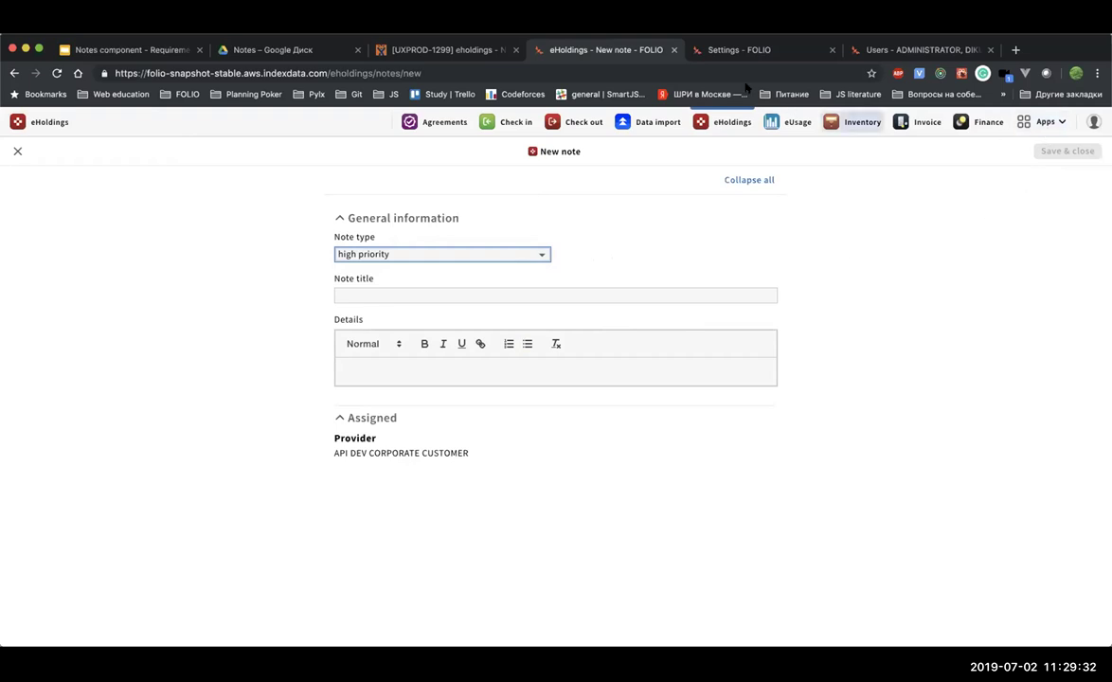
key("ctrl+Tab")
In Settings > Notes > General, add and save a new note type 'low type'
left_click(1042, 123)
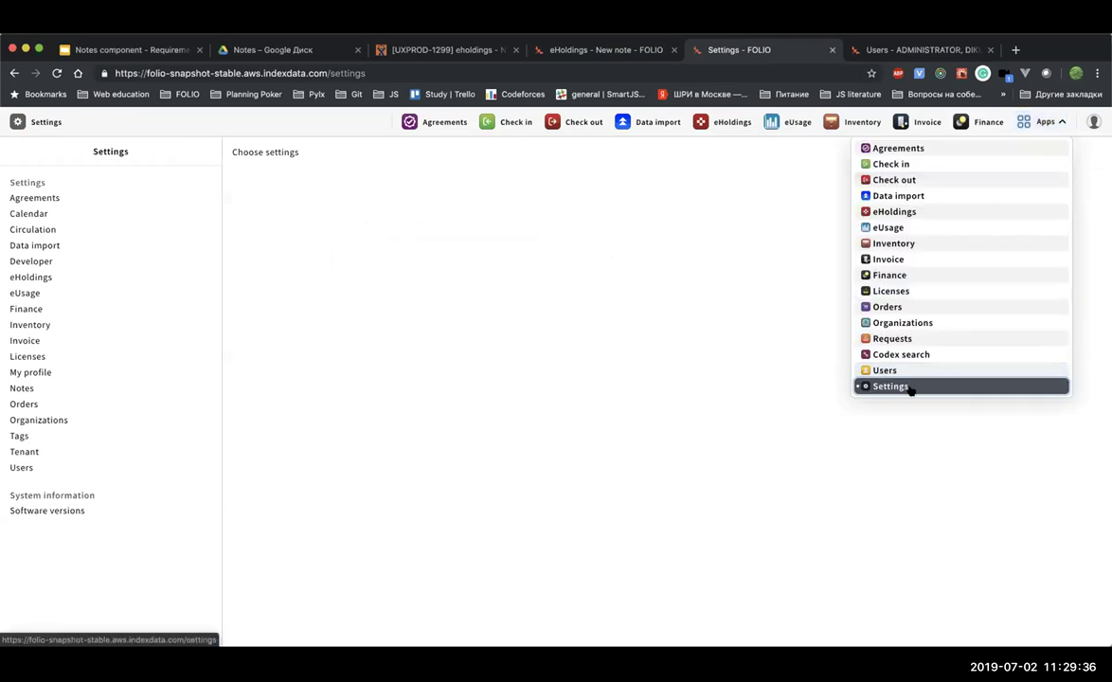
key("Escape")
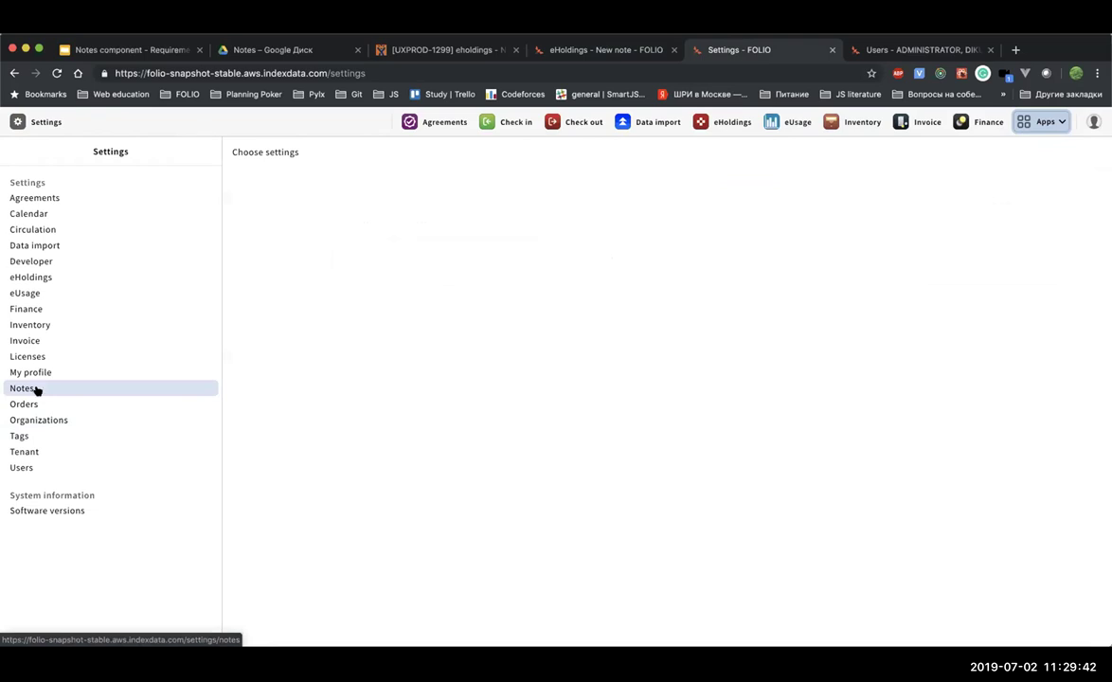
left_click(35, 390)
left_click(286, 185)
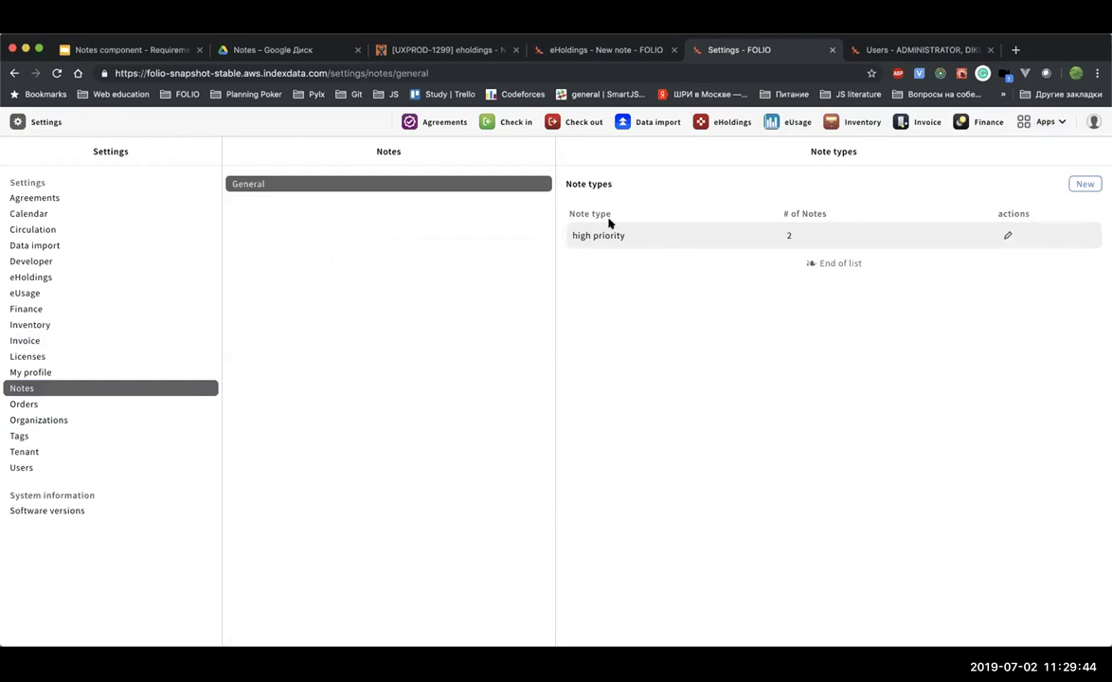
left_click_drag(603, 236, 755, 233)
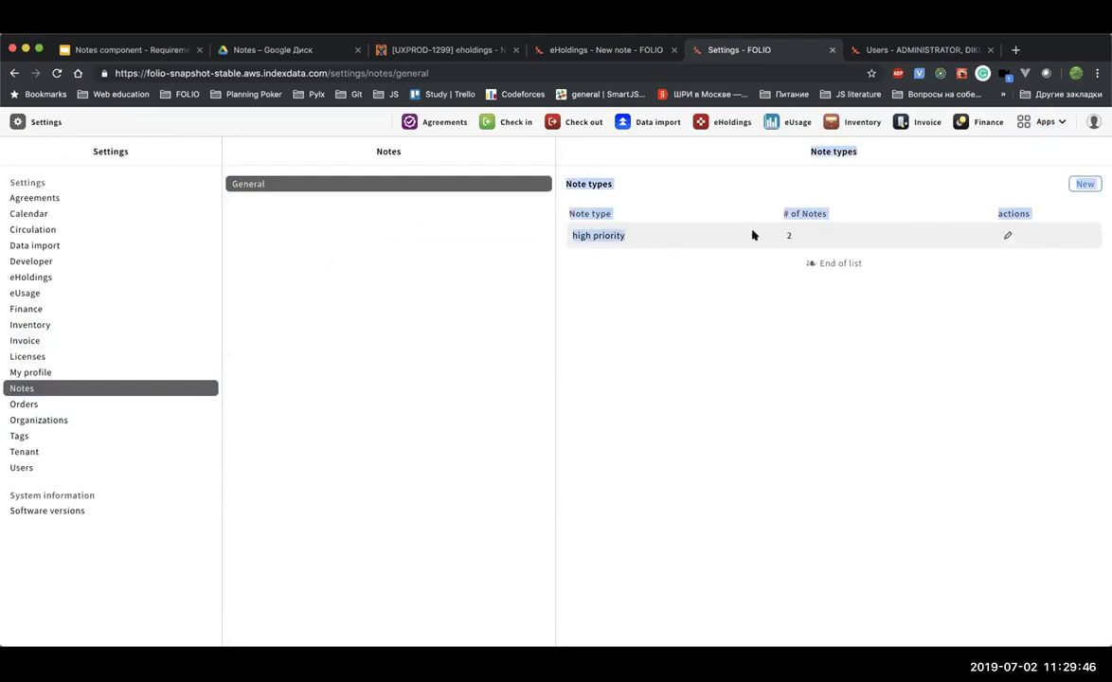
left_click(951, 323)
left_click(1084, 184)
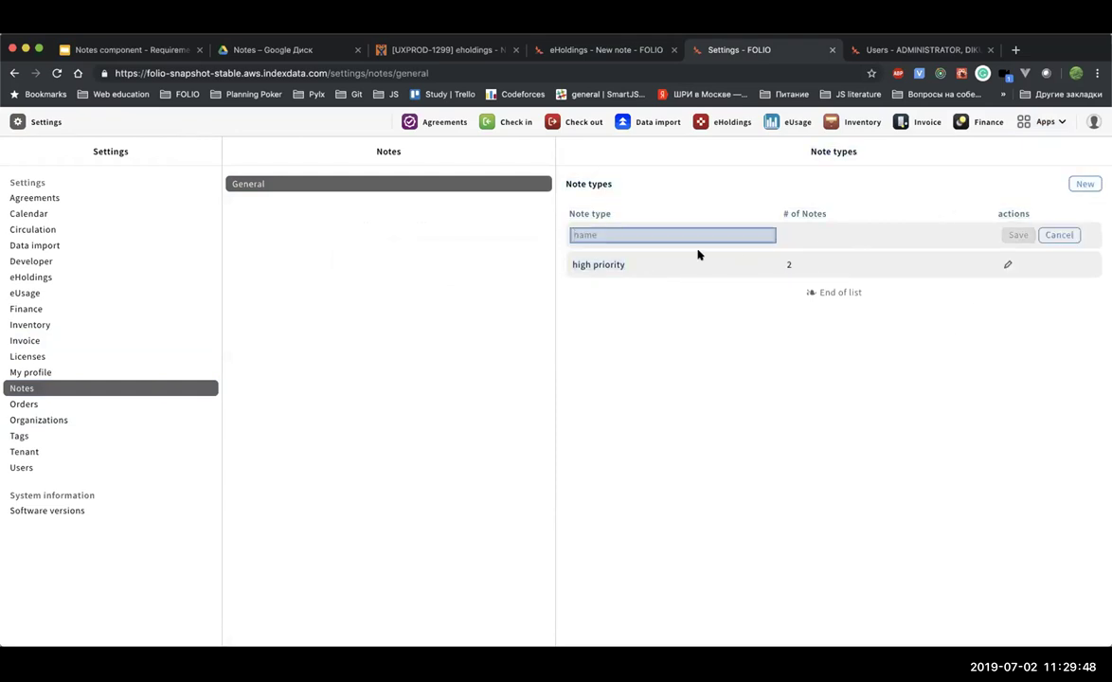
type("low ")
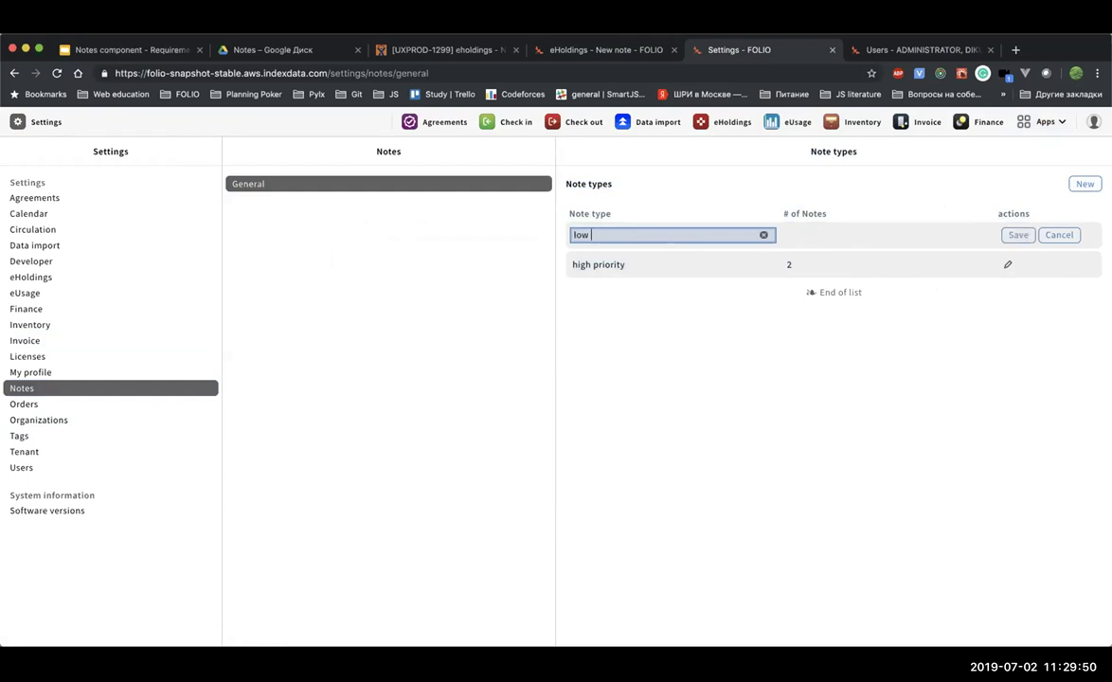
type("type")
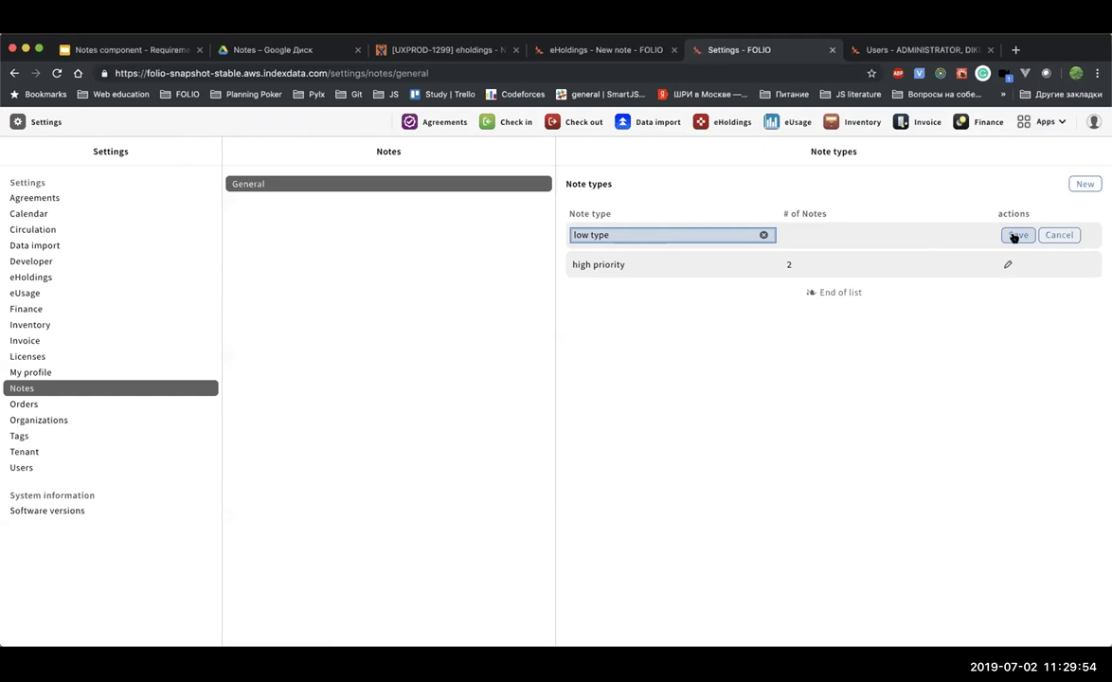
left_click(1014, 236)
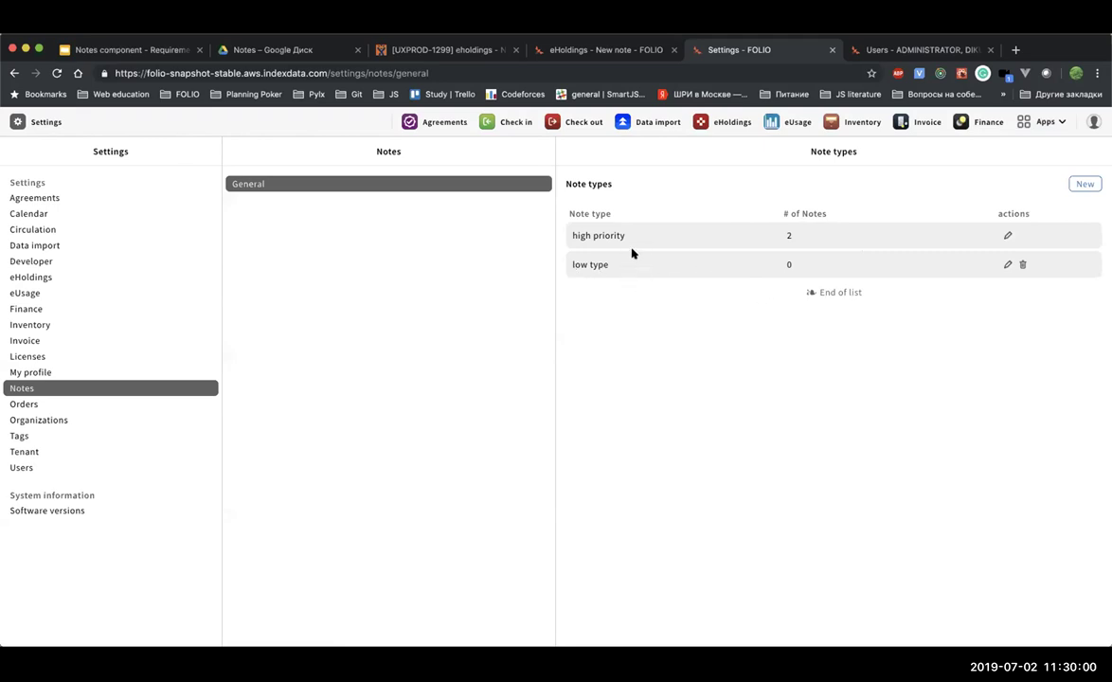
Try adding a second 'low type' note type, see it rejected, and cancel it
left_click(1085, 184)
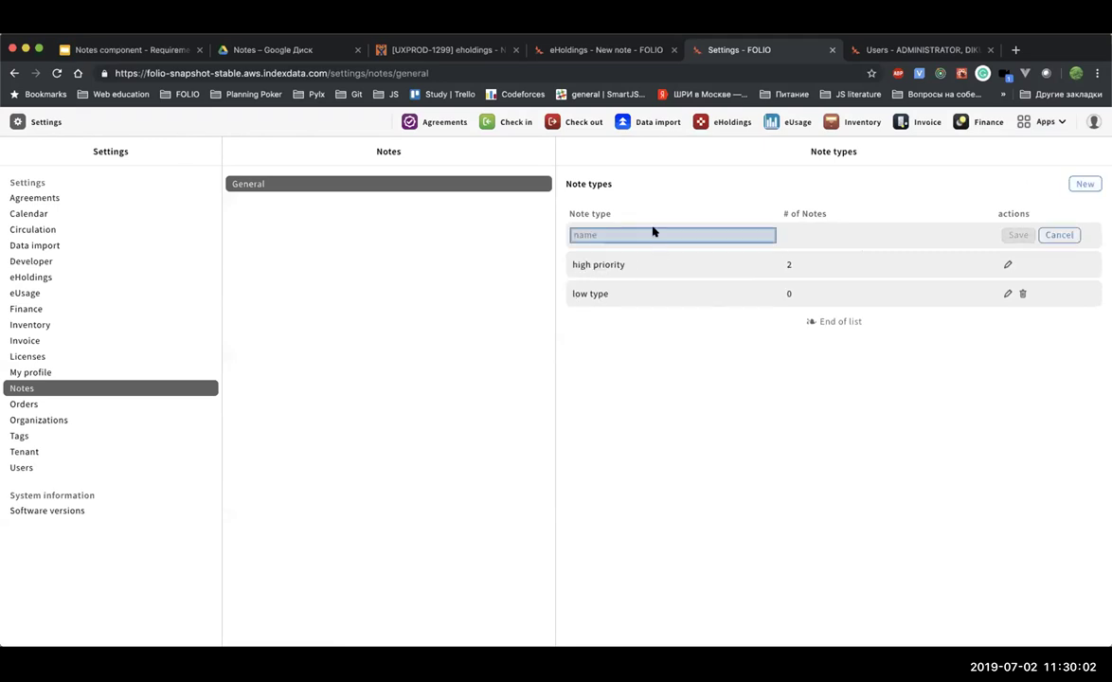
type("low ")
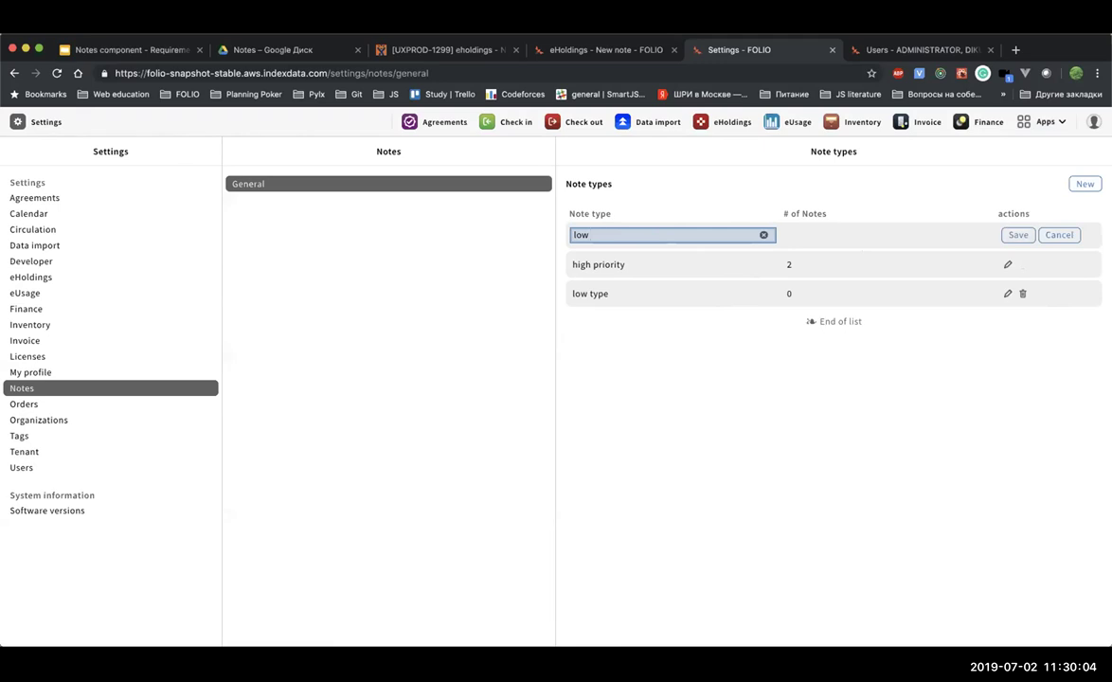
type("type")
left_click(1020, 235)
key("Tab")
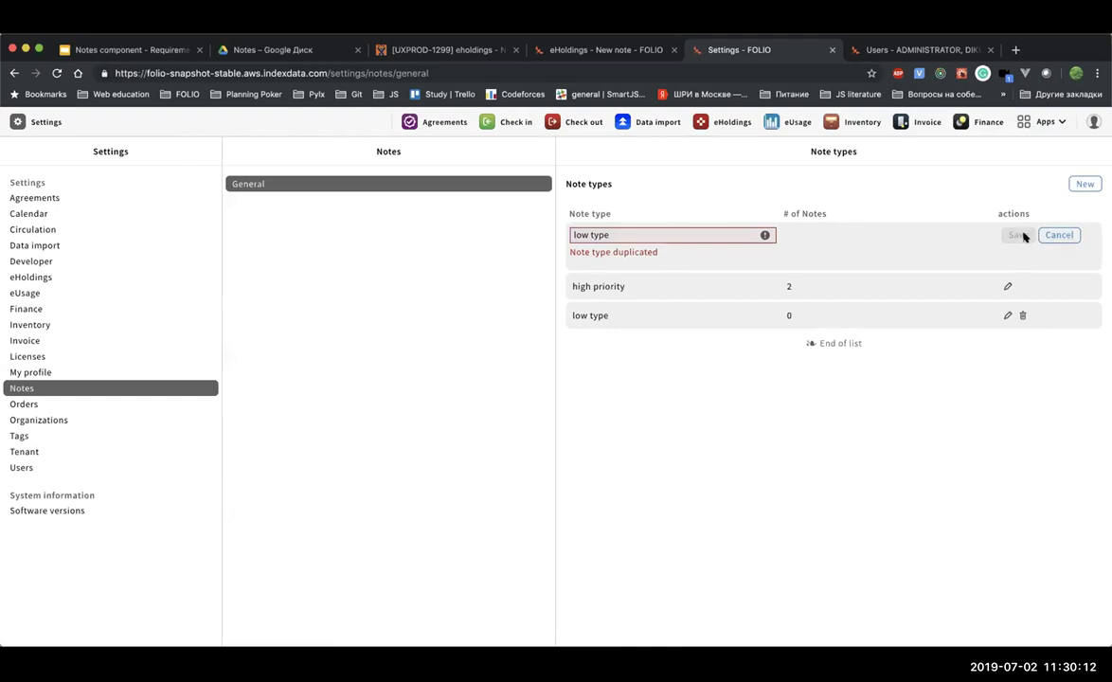
left_click(1069, 238)
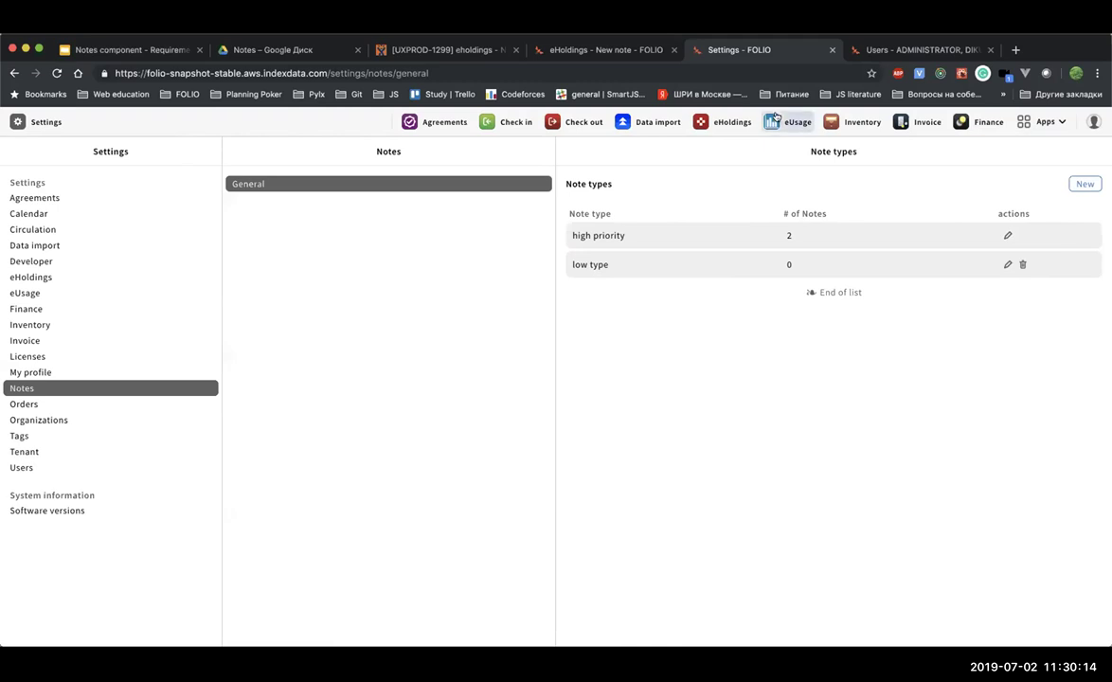
Reload the unfinished new-note page, then open the empty eHoldings provider search in the Settings tab
left_click(572, 52)
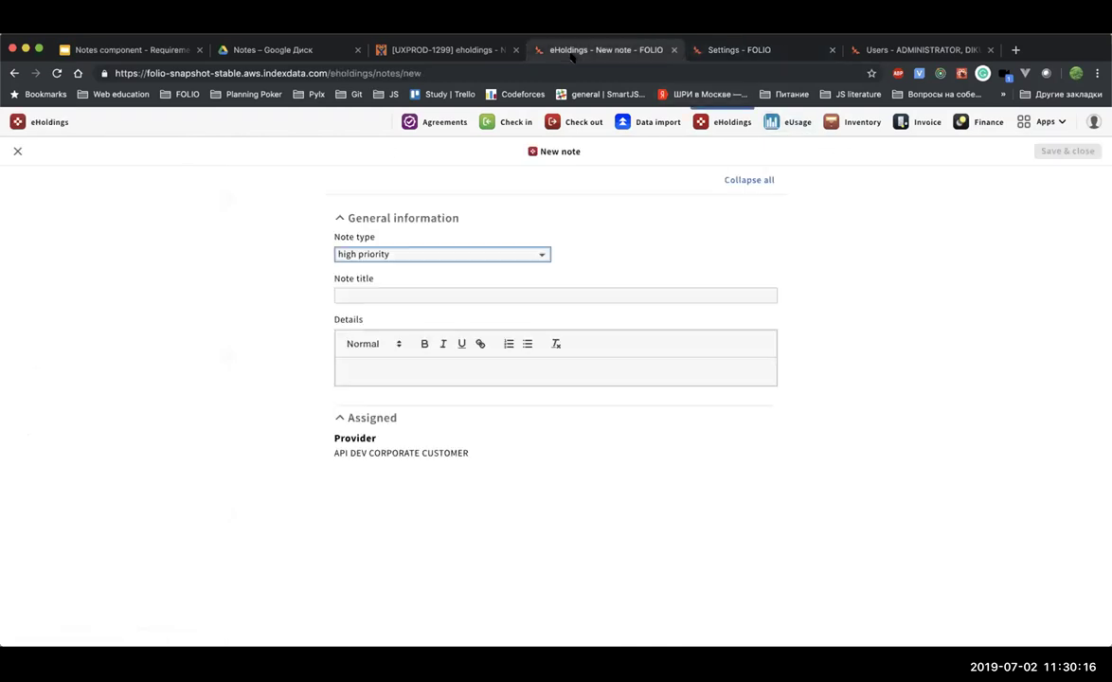
left_click(56, 73)
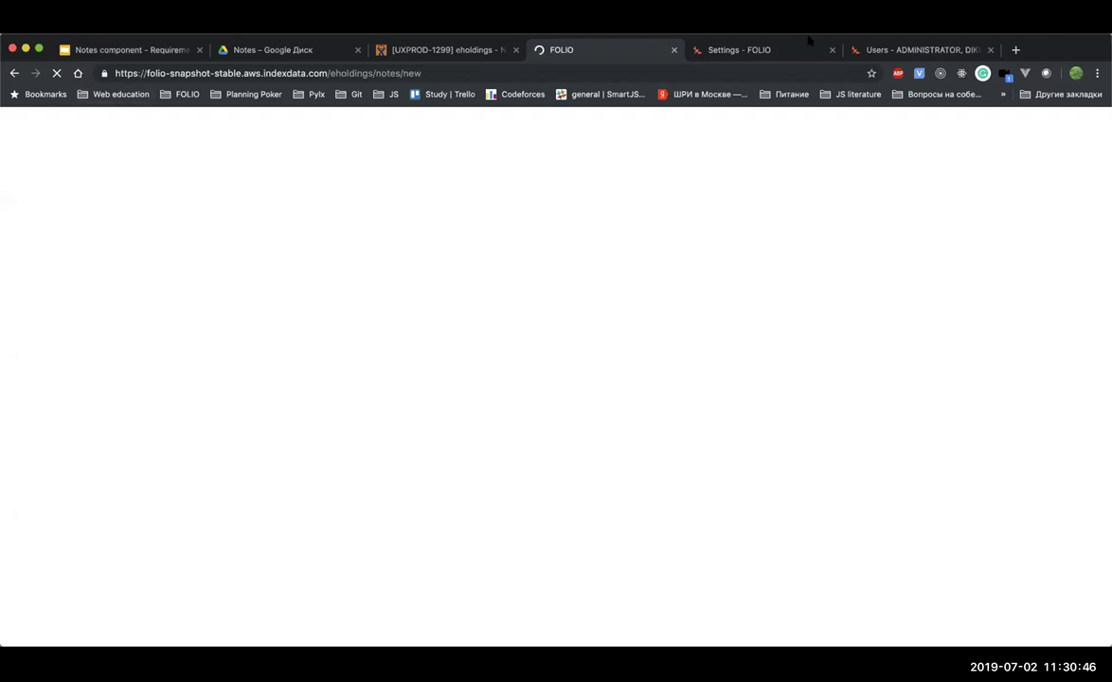
left_click(769, 50)
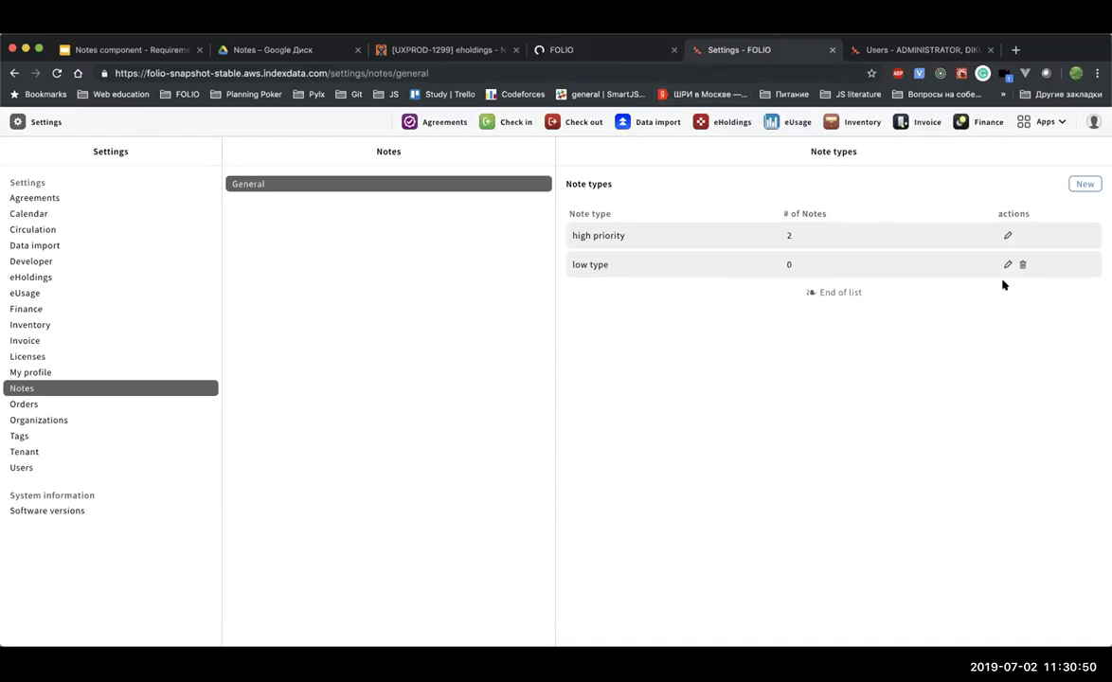
left_click(719, 123)
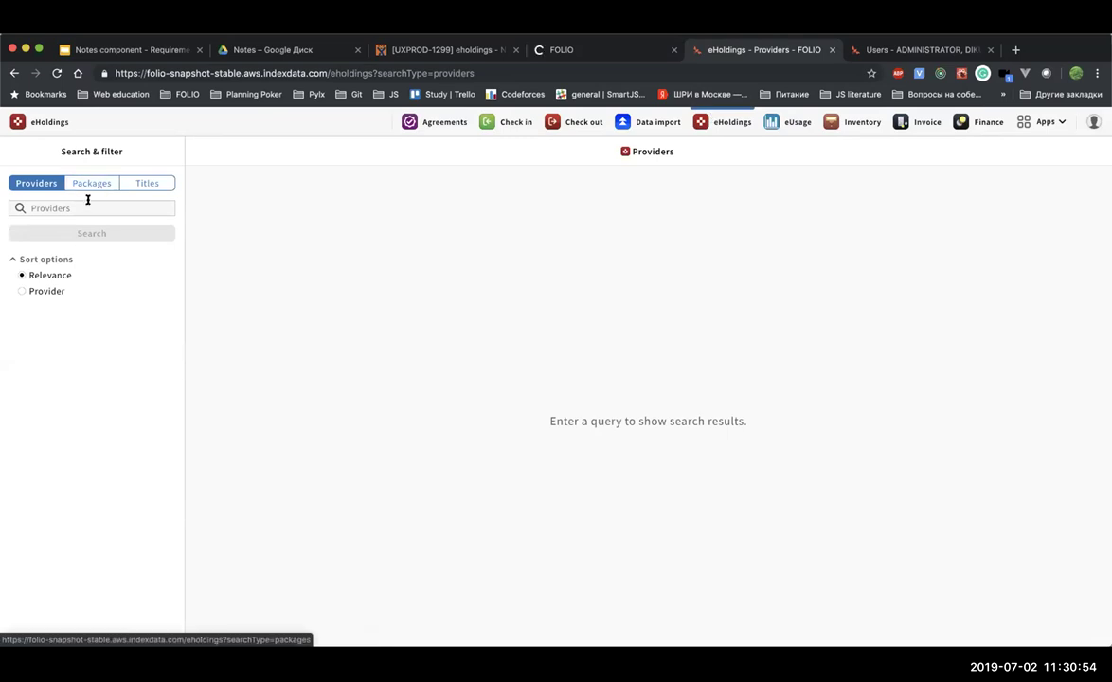
left_click(81, 205)
Search providers for 'a', open API DEV CORPORATE CUSTOMER, and start a low type note
type("a")
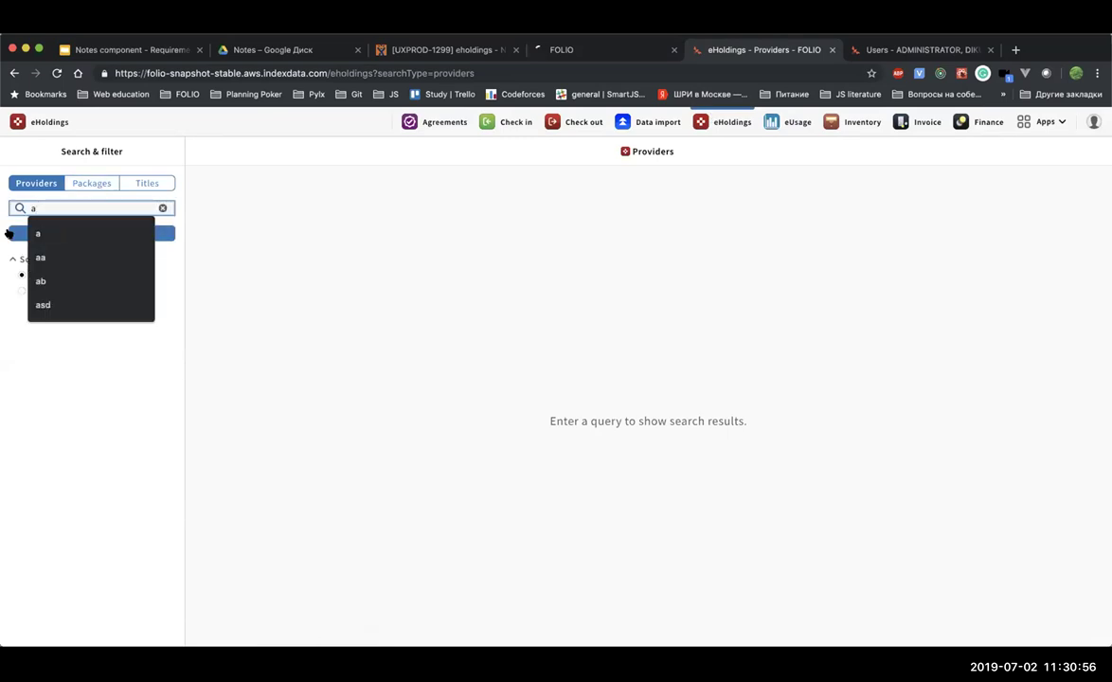
key("Return")
left_click(308, 181)
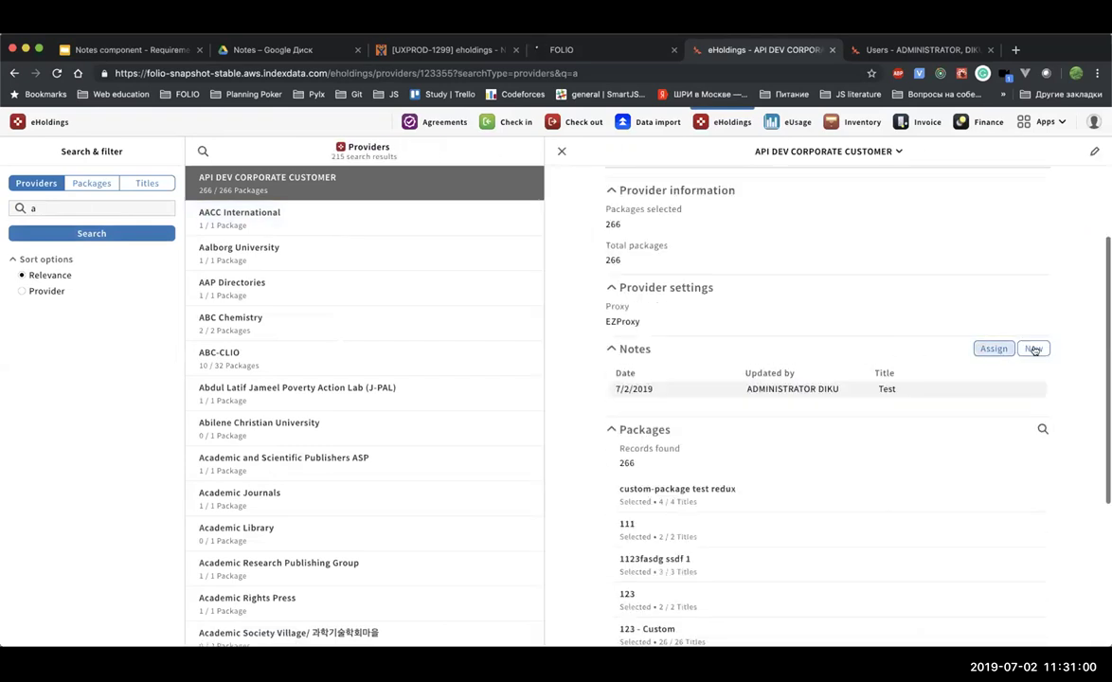
left_click(1033, 347)
left_click(516, 251)
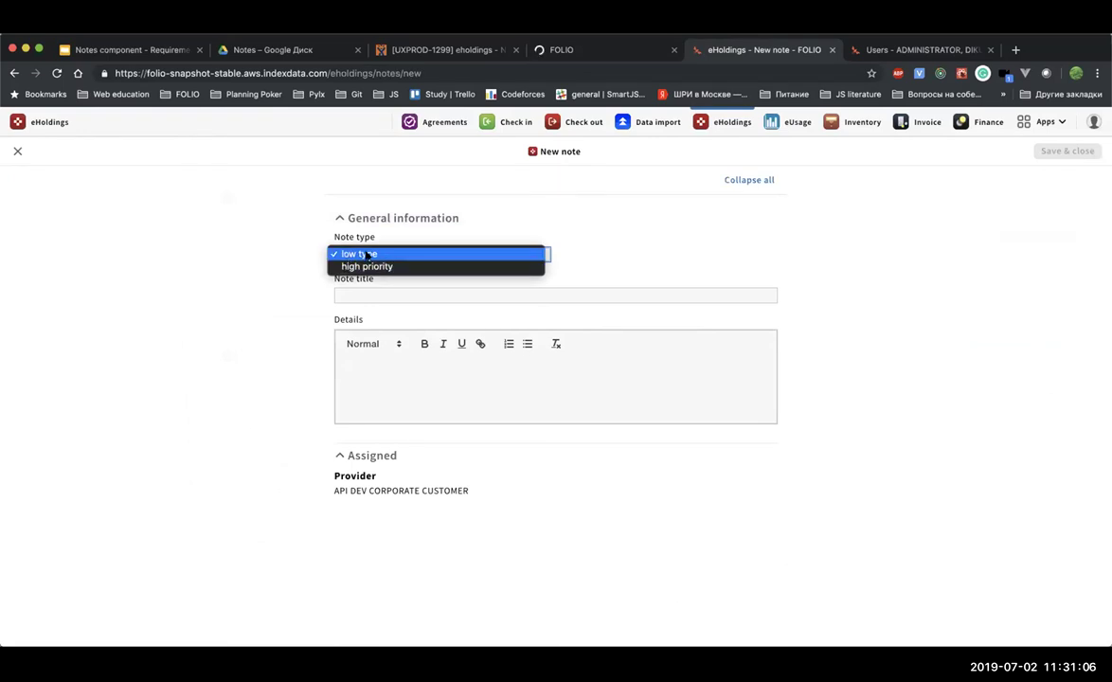
left_click(661, 251)
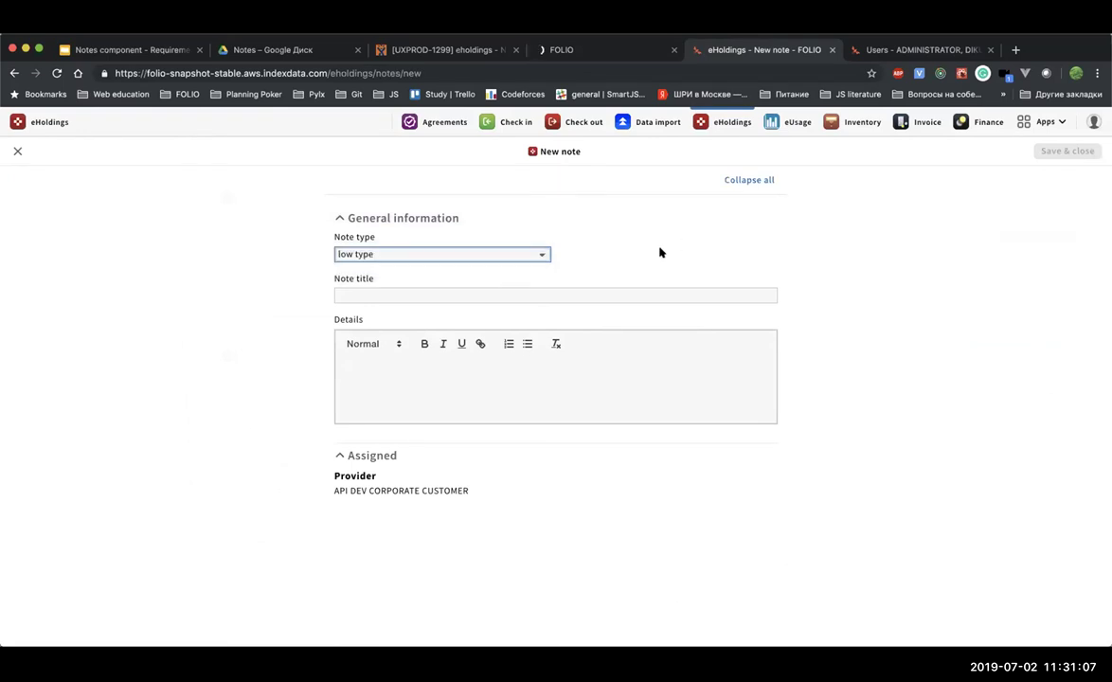
Fill the note title with the suggested 'Conversation with …' title naming the contact
left_click(467, 296)
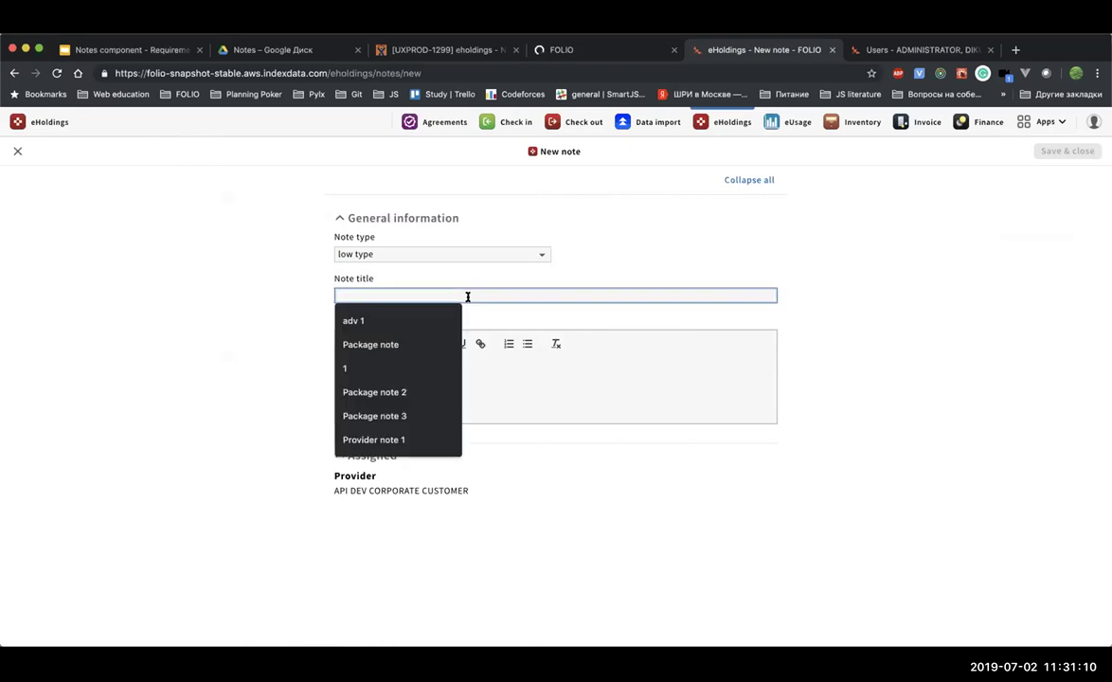
left_click(889, 313)
left_click(673, 293)
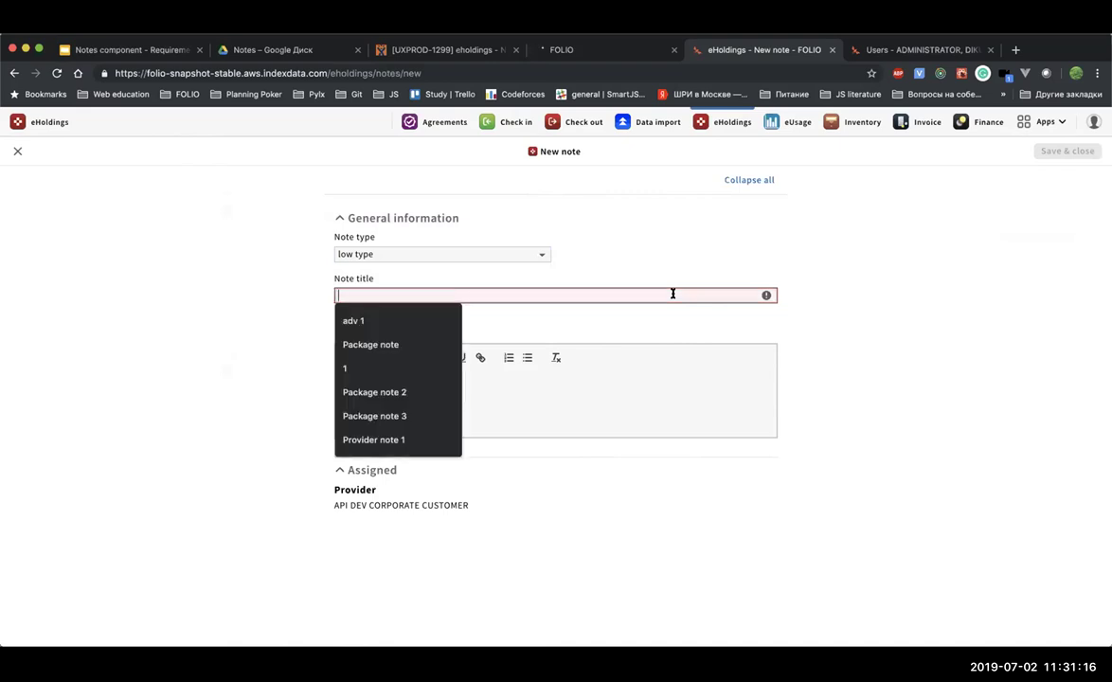
type("nver")
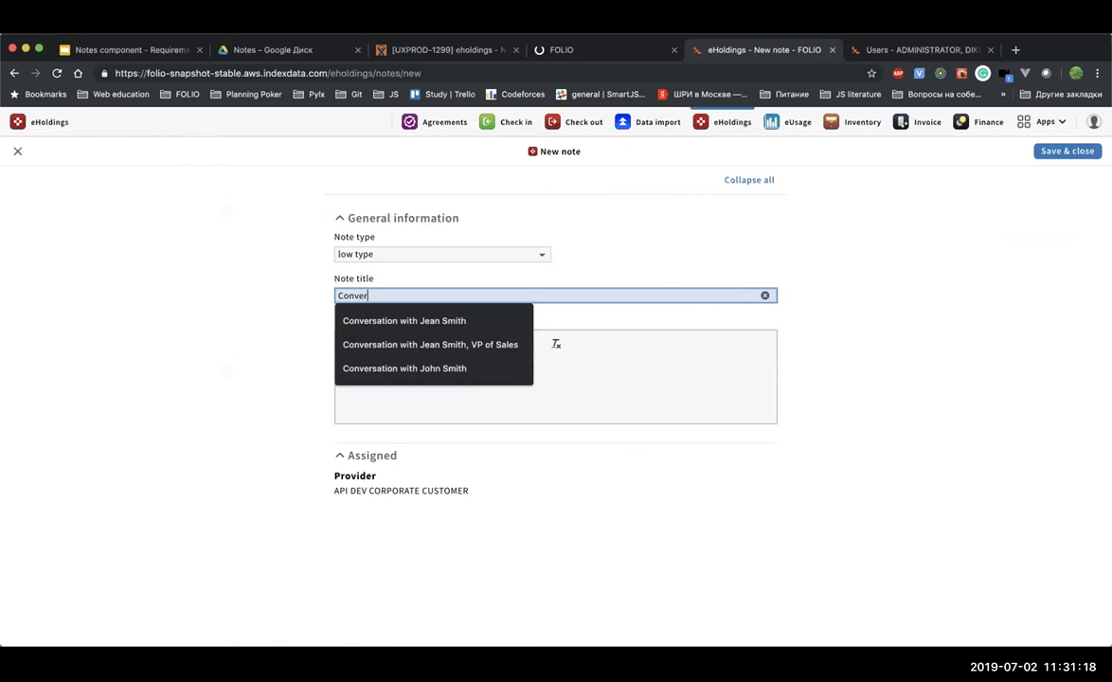
type("sation")
left_click(464, 320)
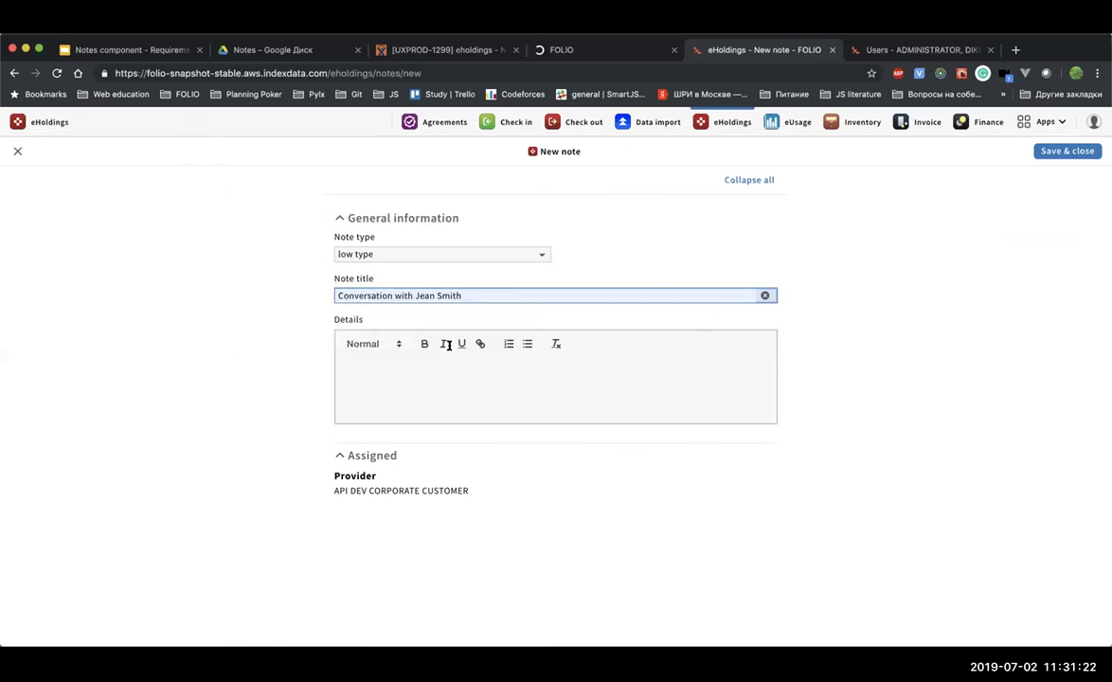
left_click(489, 388)
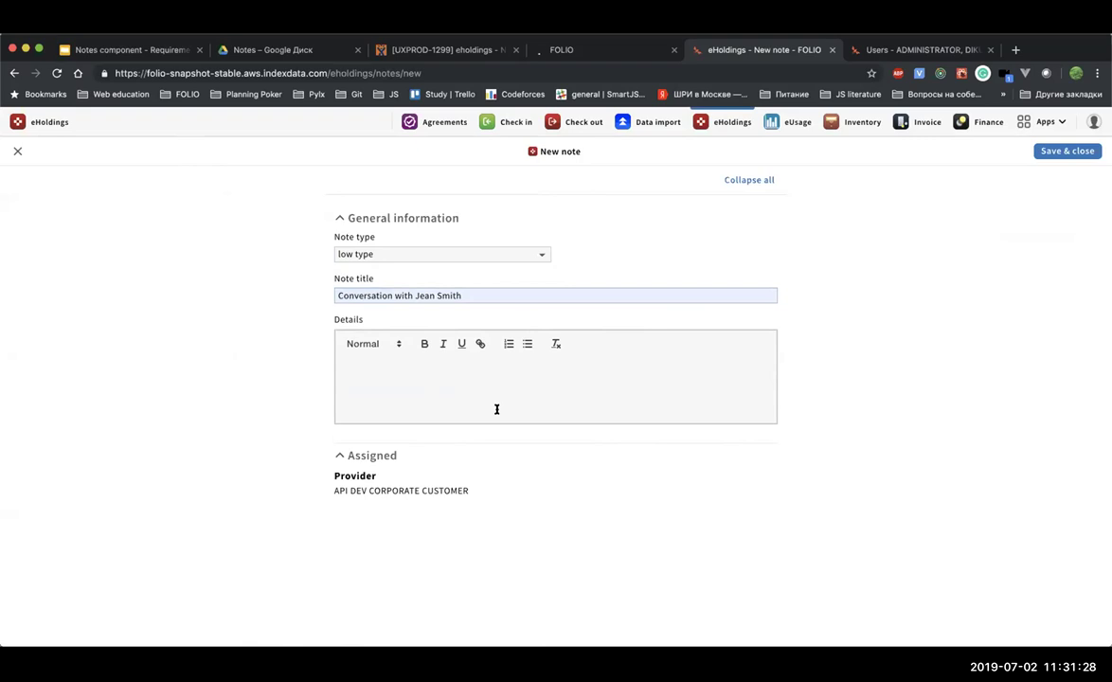
Enter the note details 'It was discussed that registration is required'
type("Co")
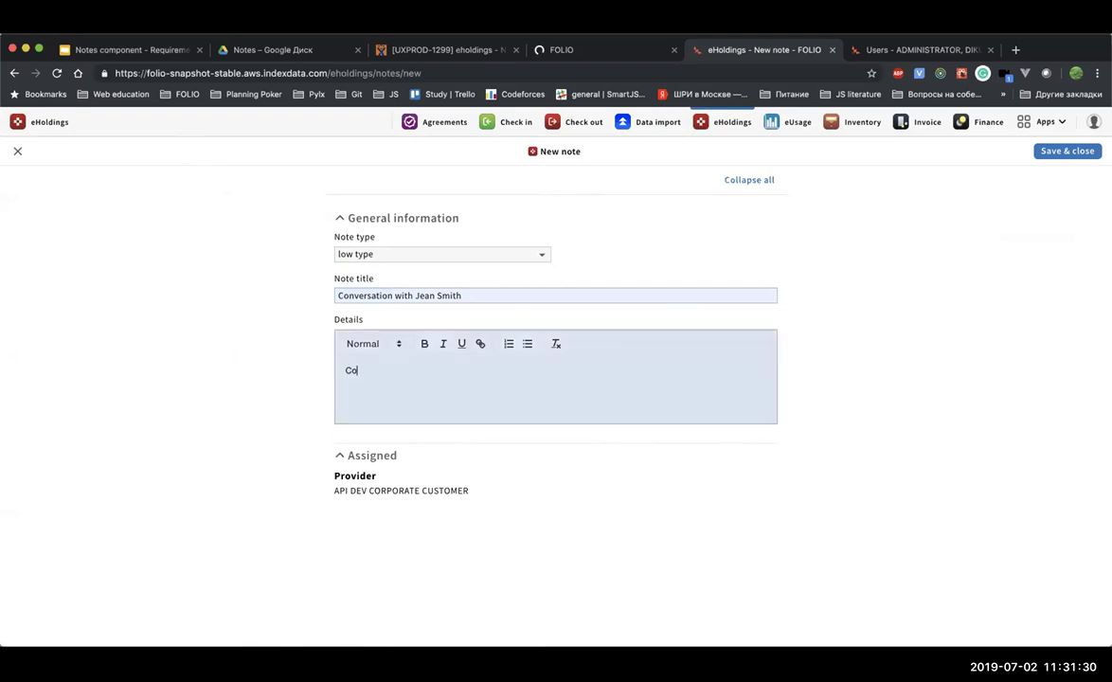
key("BackSpace")
key("BackSpace")
key("BackSpace")
type("It was de")
type("scussed that registration is required")
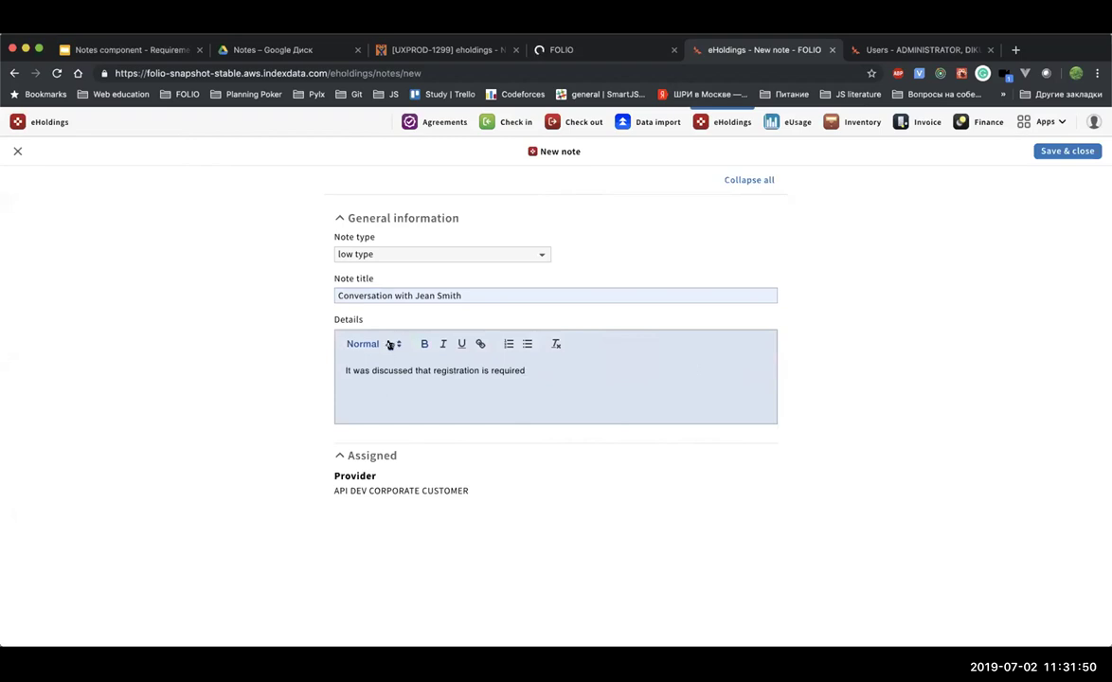
Bold the word 'registration', try Heading 2, then return the line to Normal text
double_click(435, 369)
key("super+b")
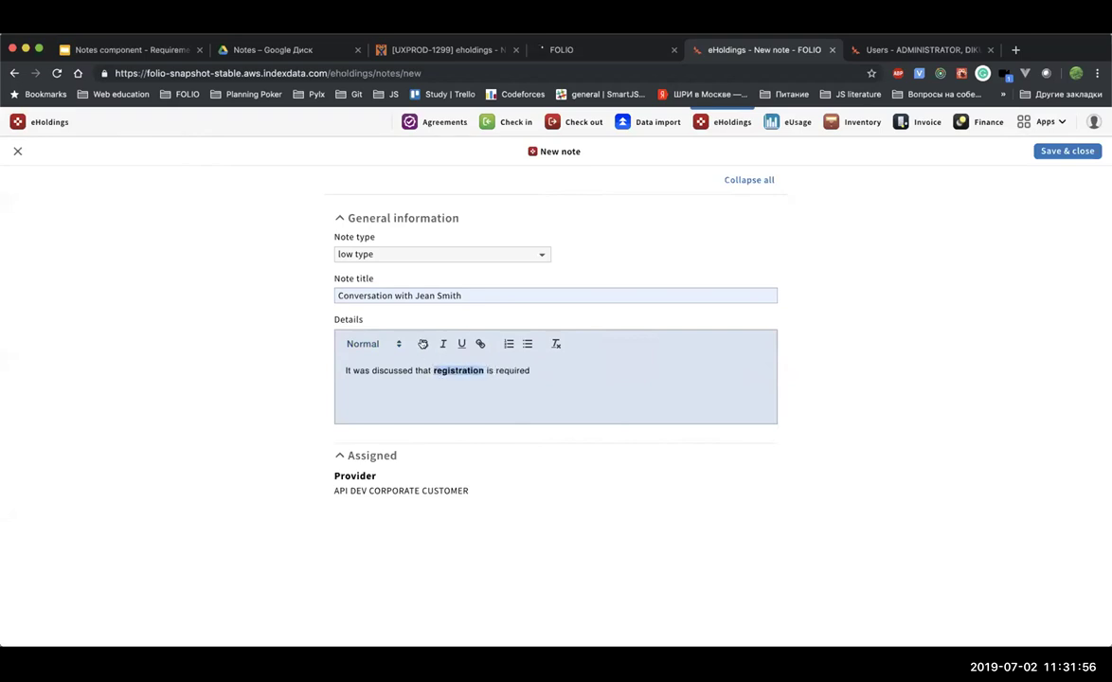
left_click(371, 344)
left_click(379, 394)
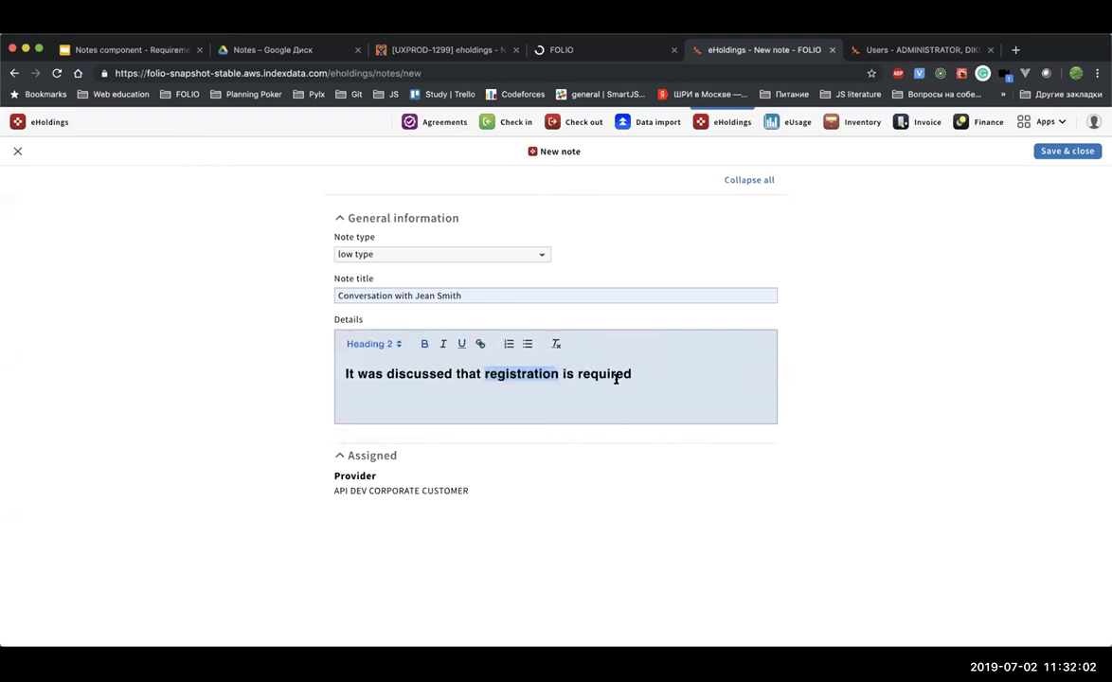
left_click(369, 342)
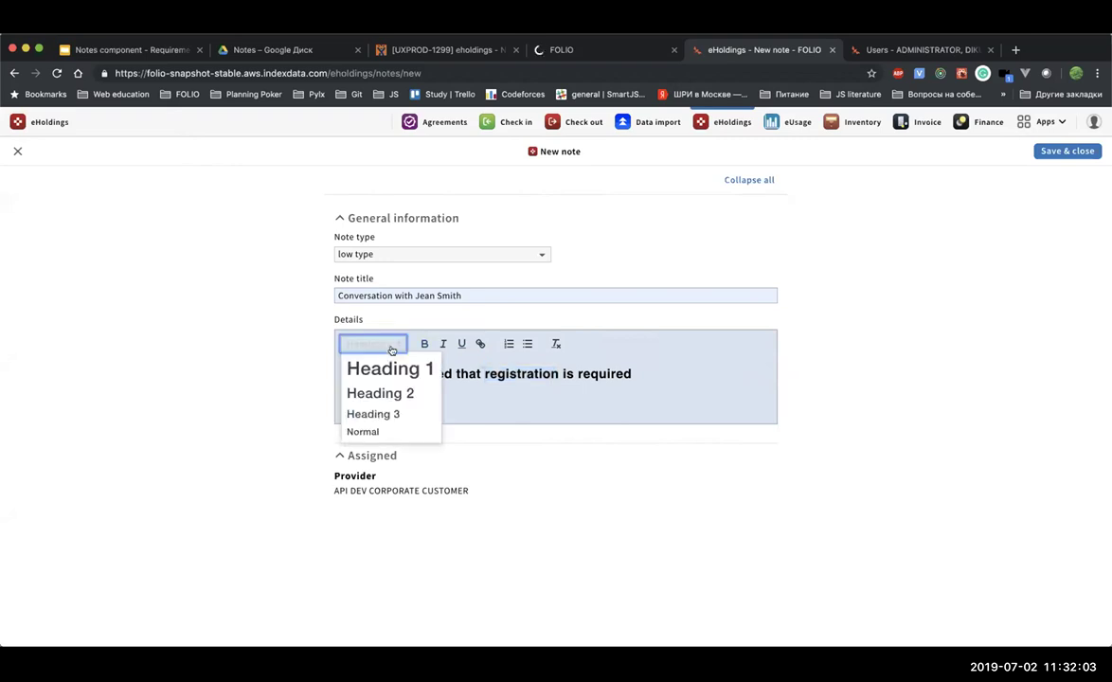
left_click(357, 431)
left_click(620, 370)
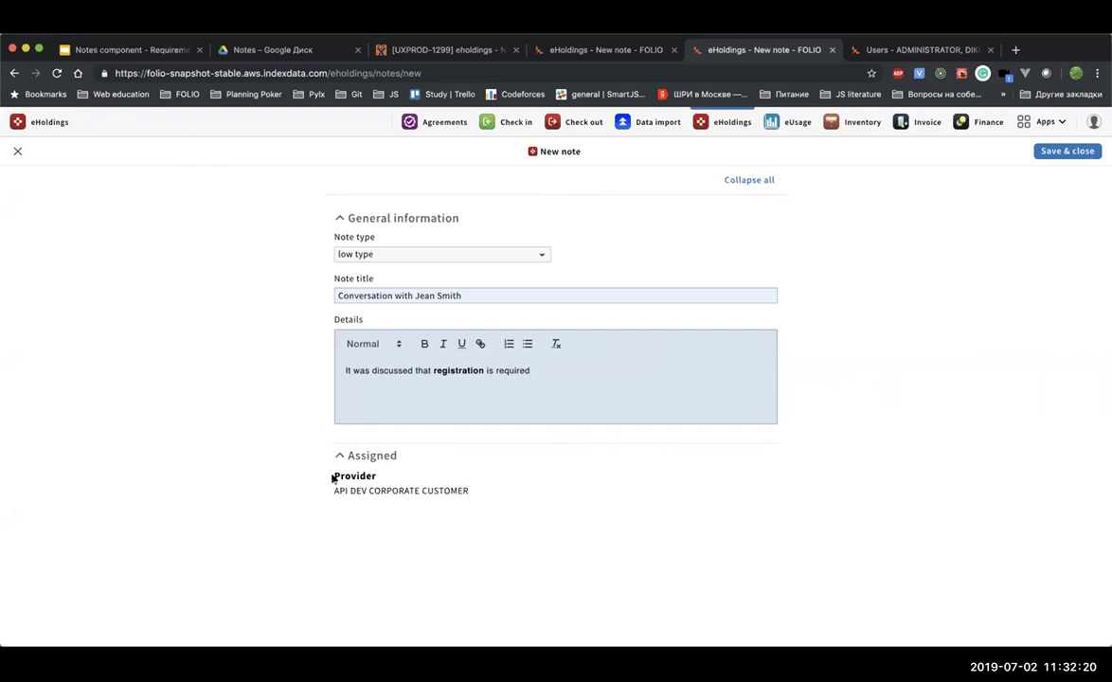
left_click_drag(333, 476, 477, 491)
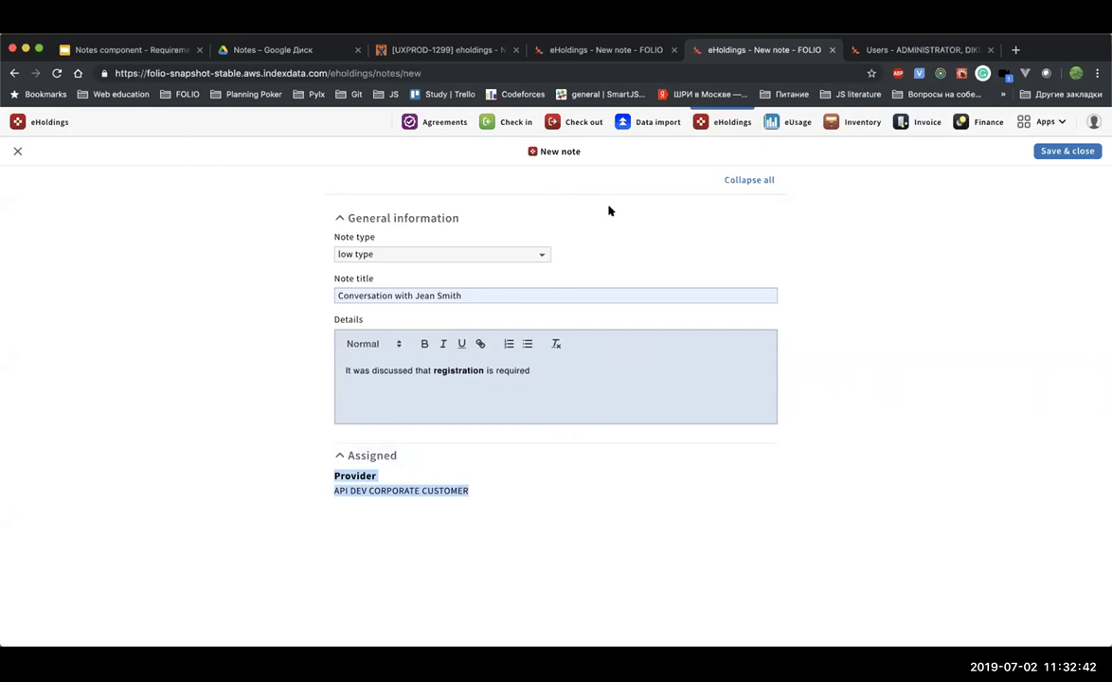
left_click(1054, 151)
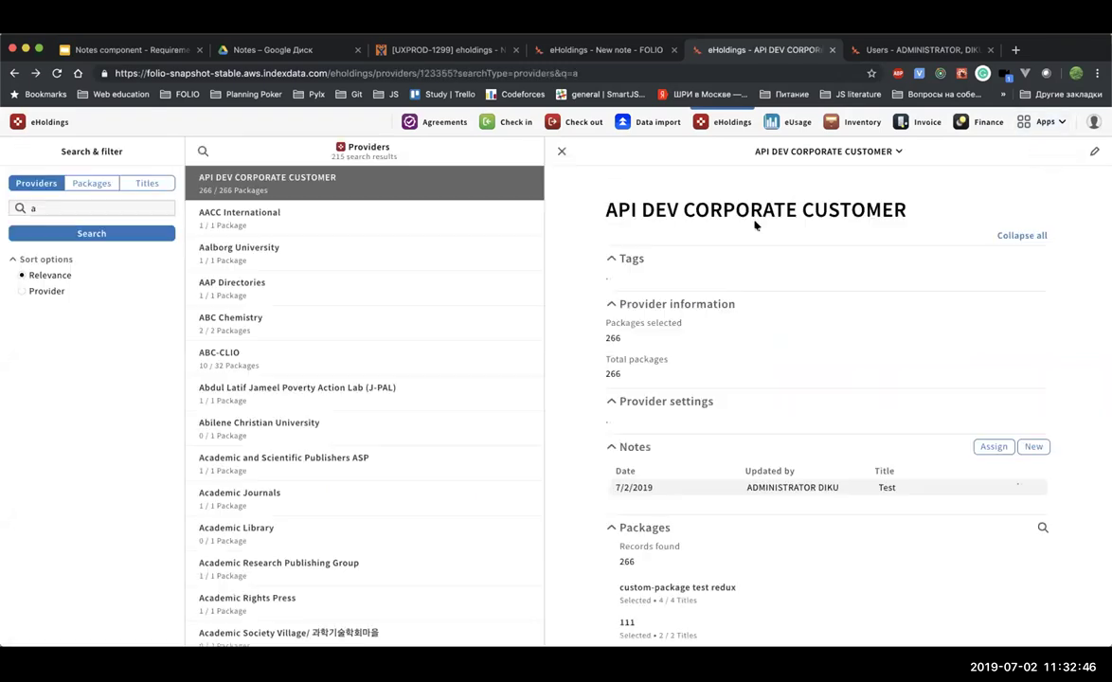
scroll(775, 334, "down", 2)
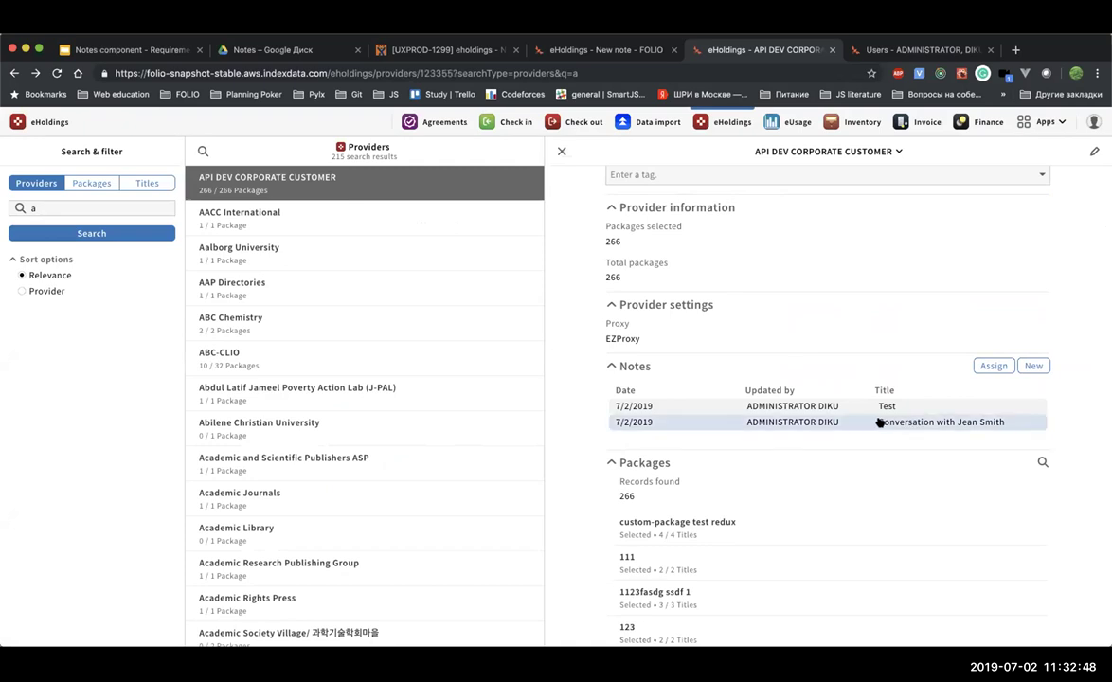
left_click(732, 424)
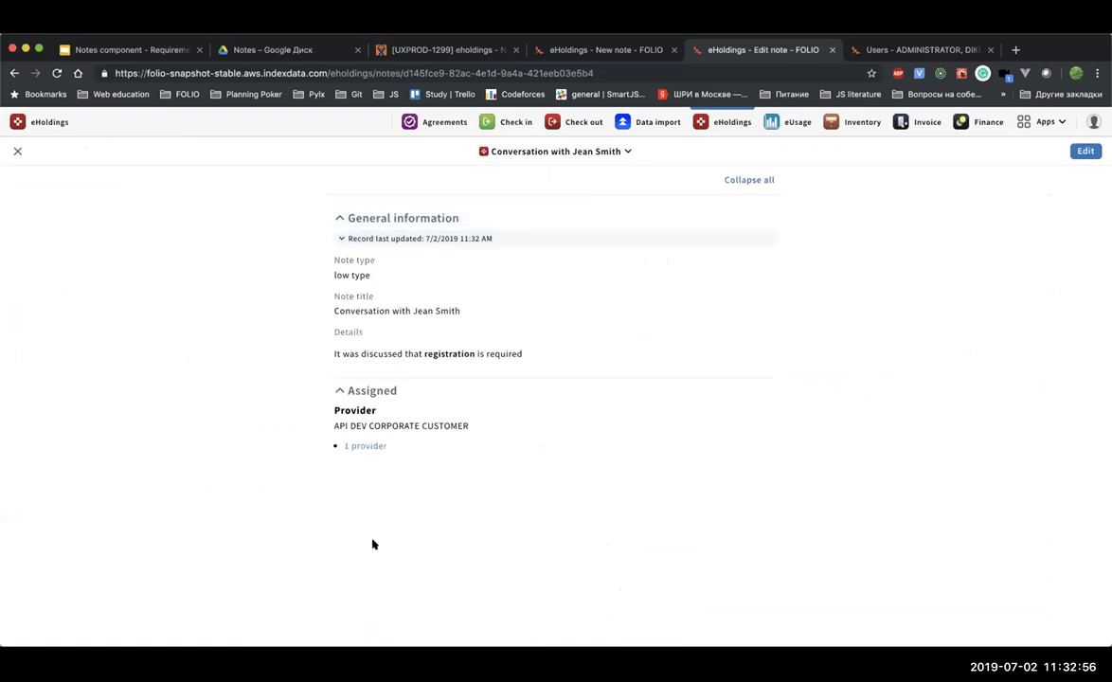
left_click(434, 238)
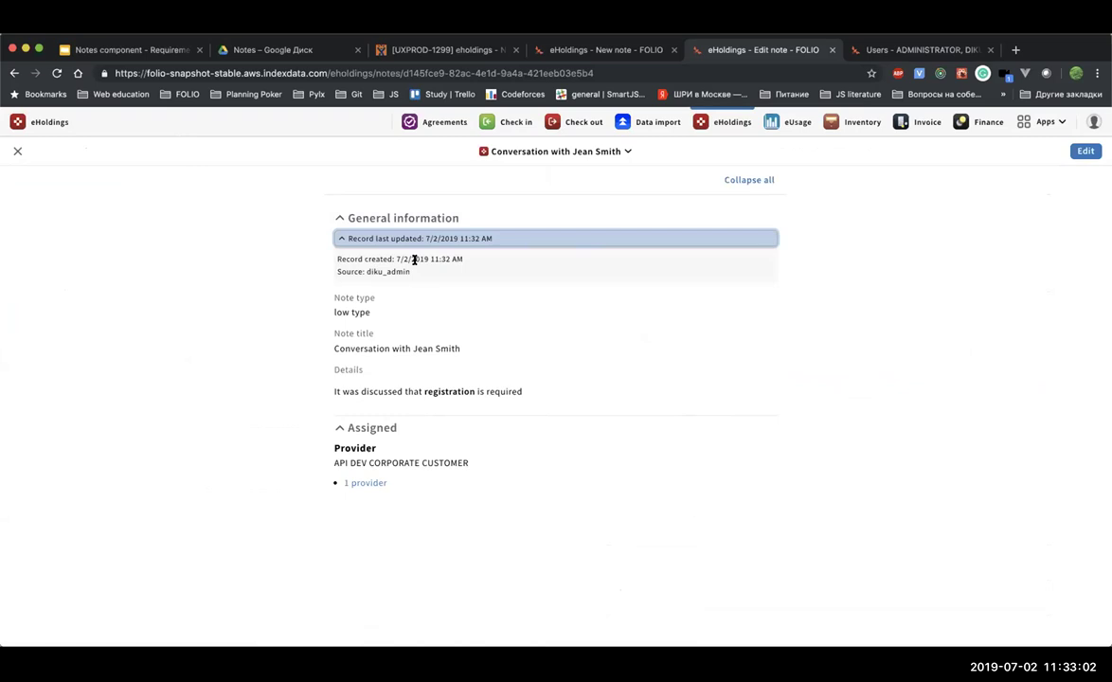
Append '. Edited' to the note details, save, and check the updated record time
left_click(1087, 151)
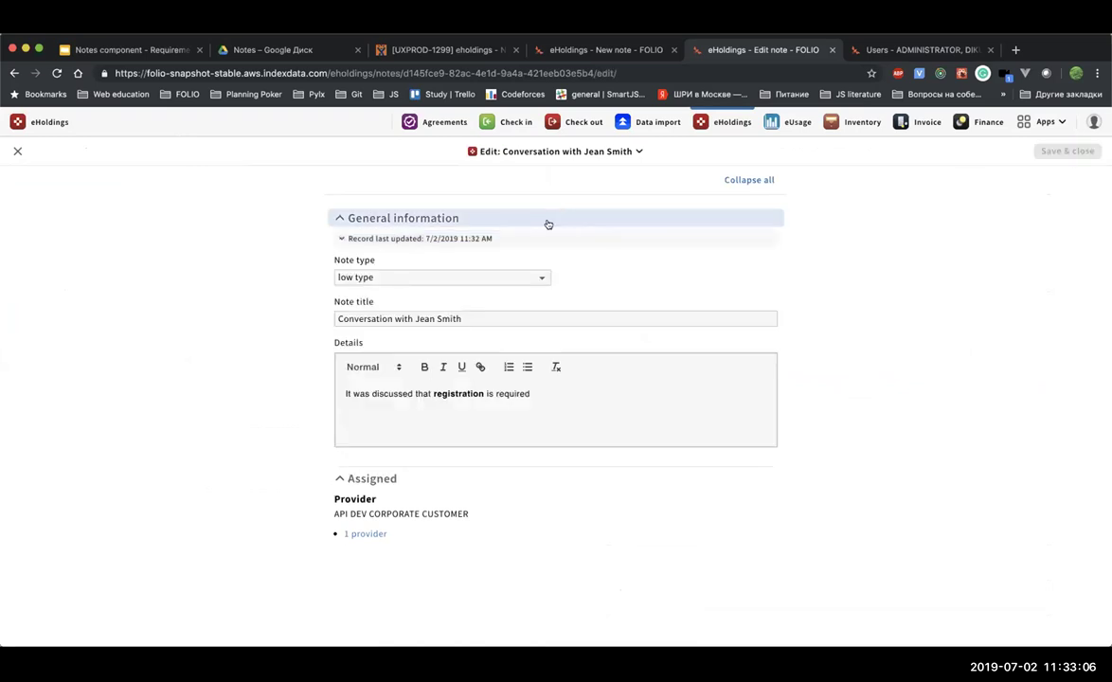
left_click(548, 398)
type(".")
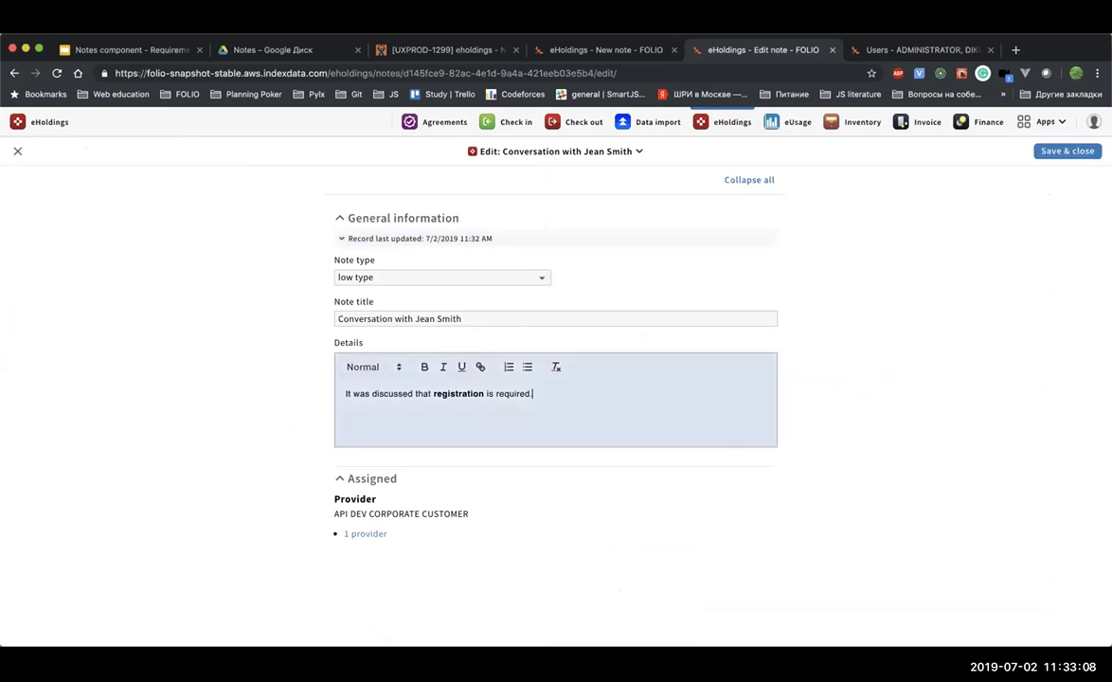
type(" Editited")
left_click(1077, 155)
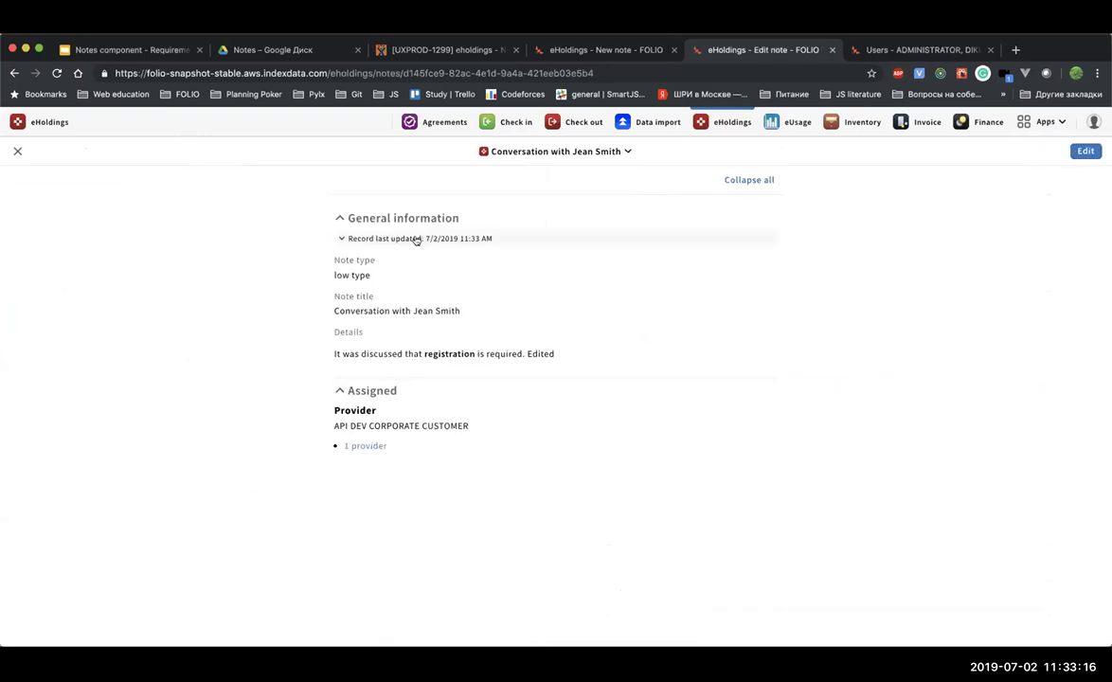
left_click(487, 238)
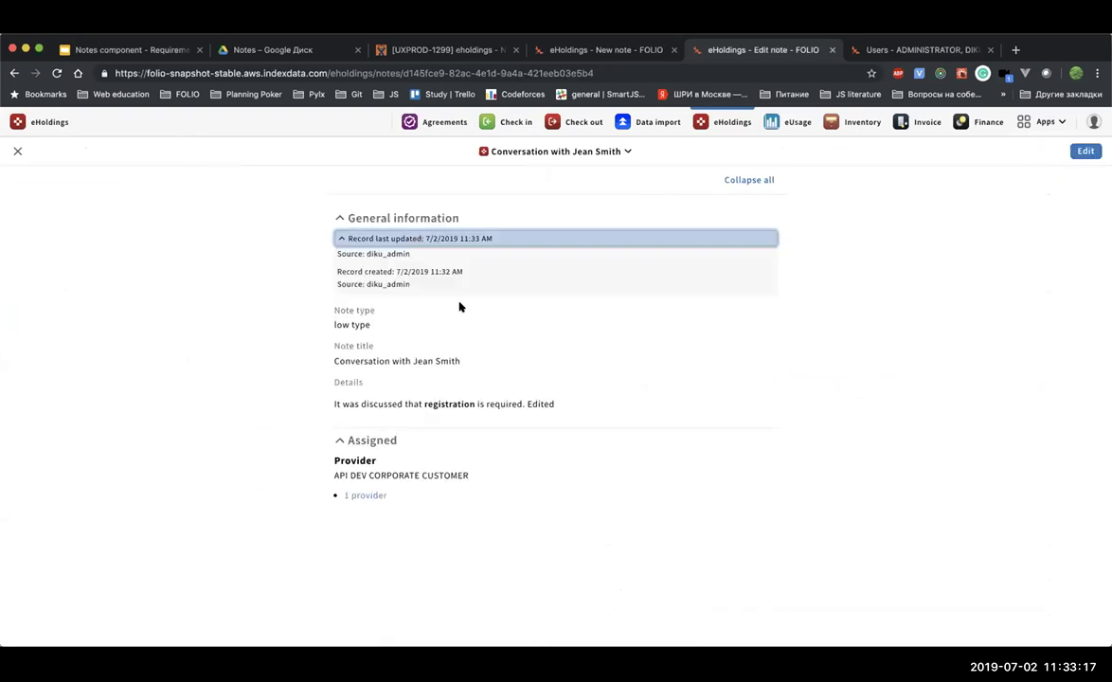
left_click(462, 240)
left_click(464, 239)
double_click(538, 404)
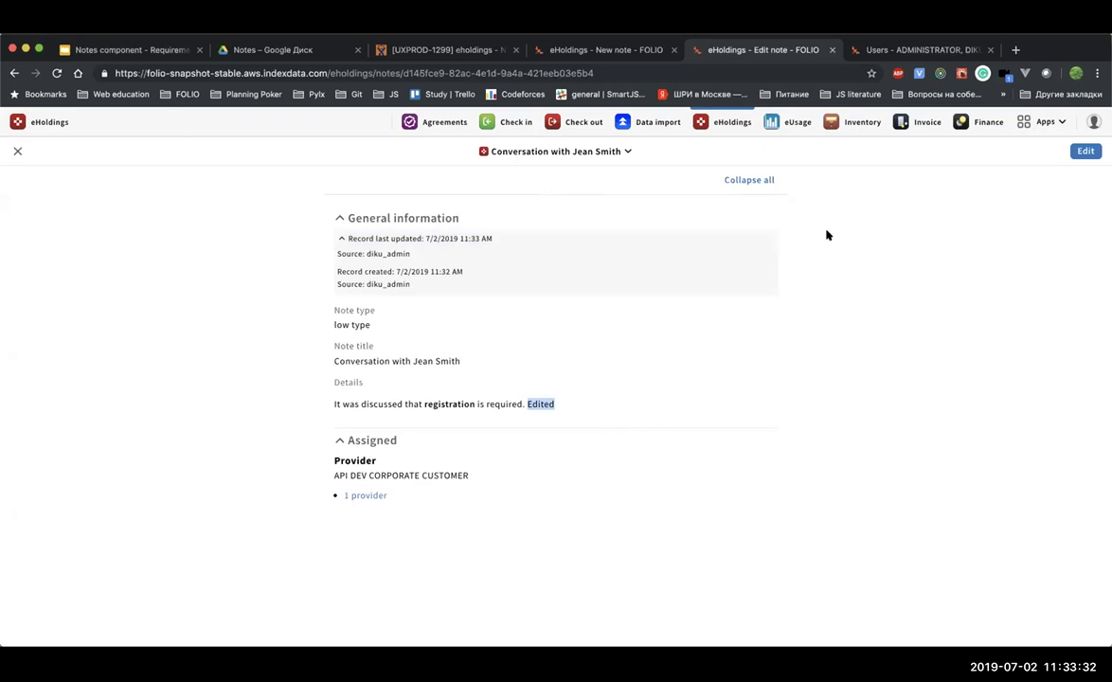
left_click(621, 152)
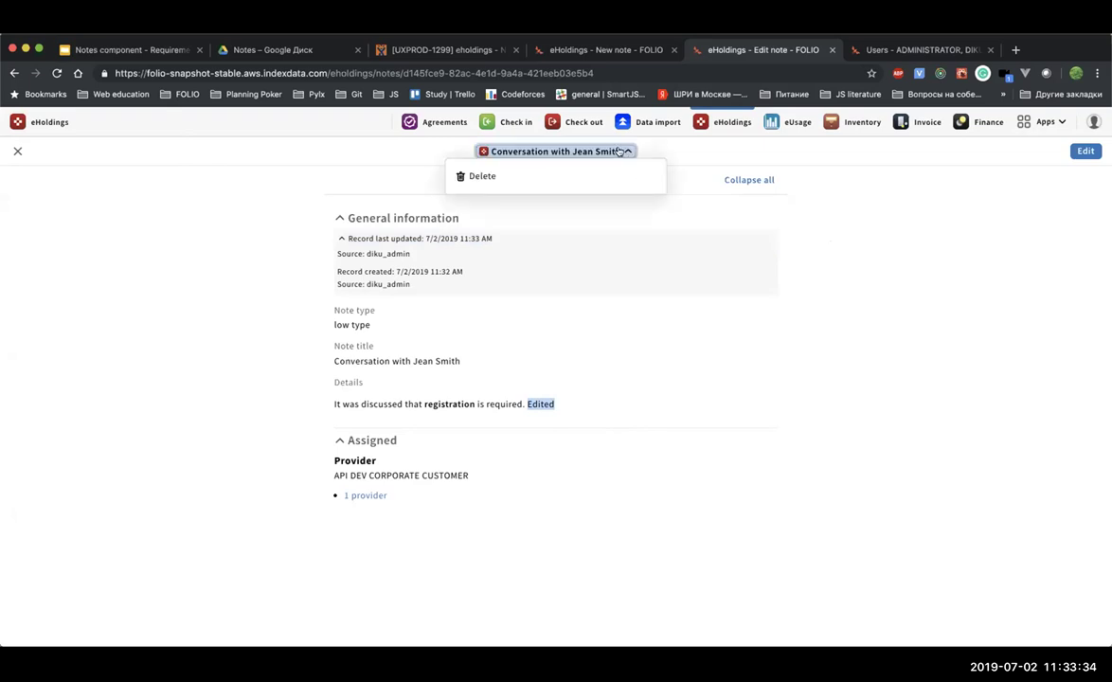
left_click(506, 178)
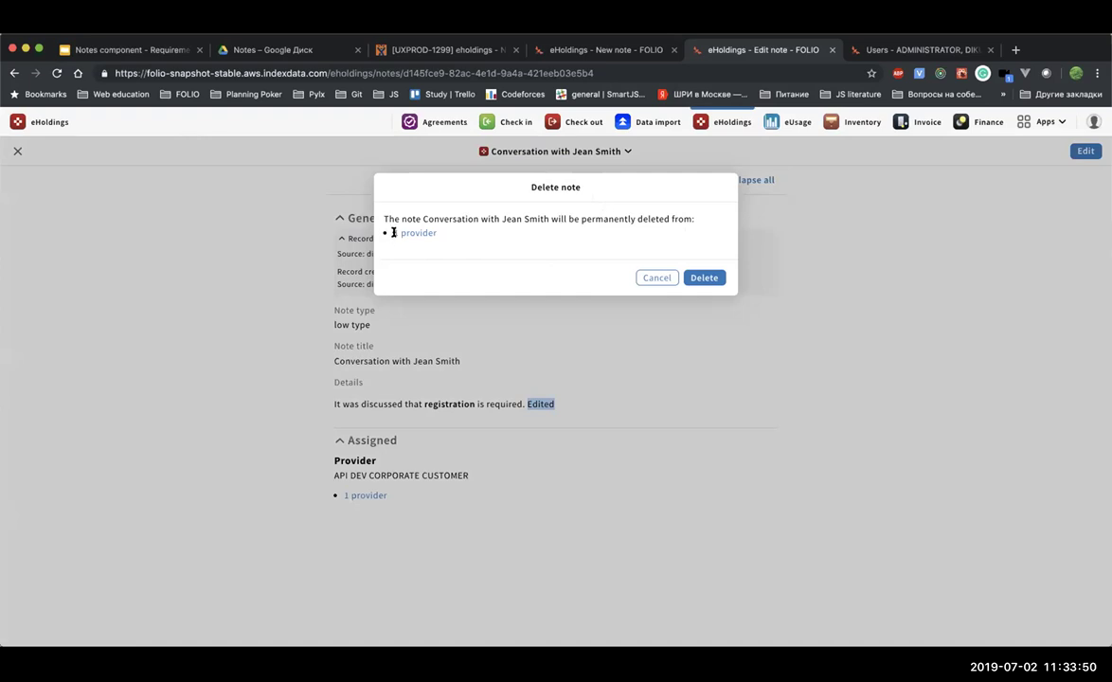
left_click_drag(391, 235, 489, 243)
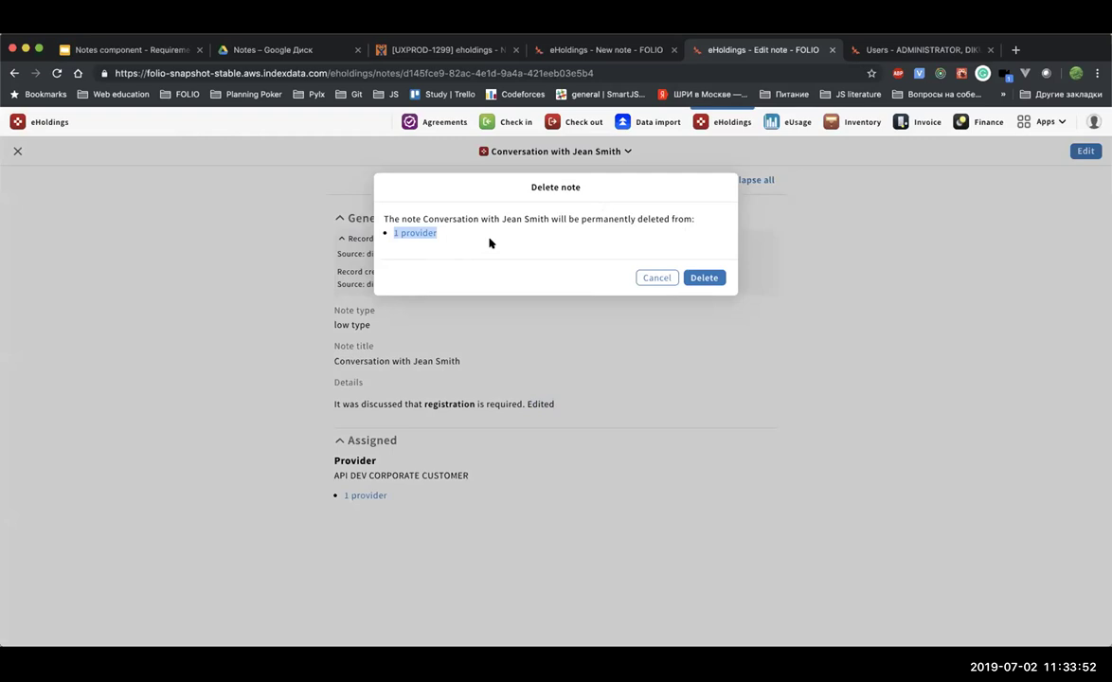
left_click(489, 243)
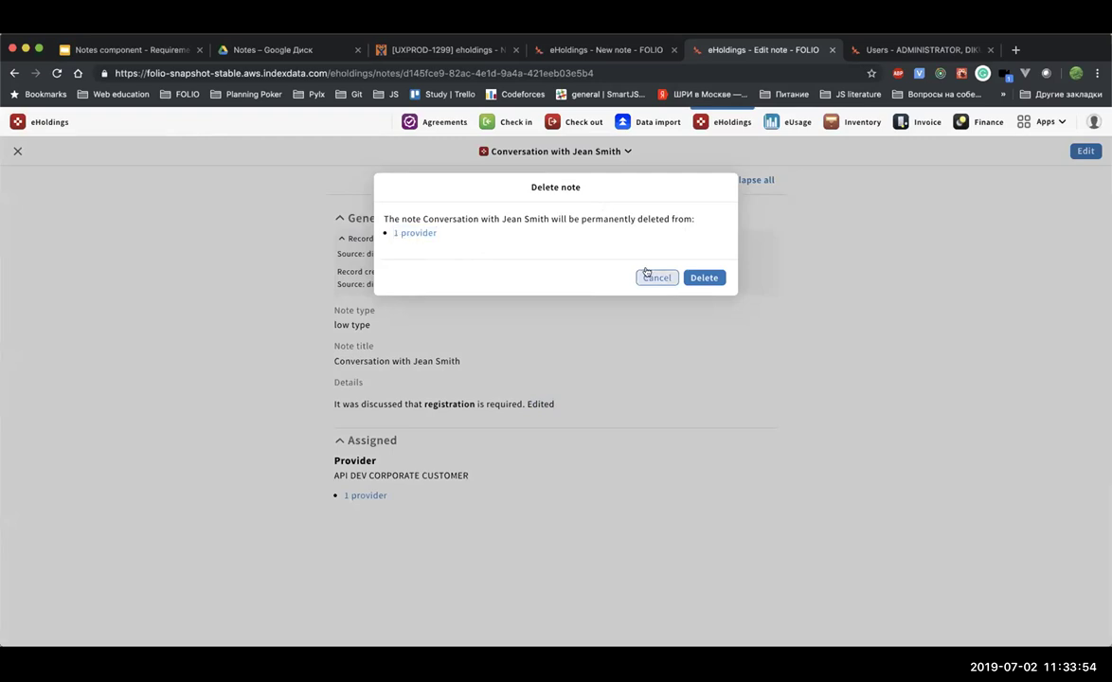
left_click(706, 278)
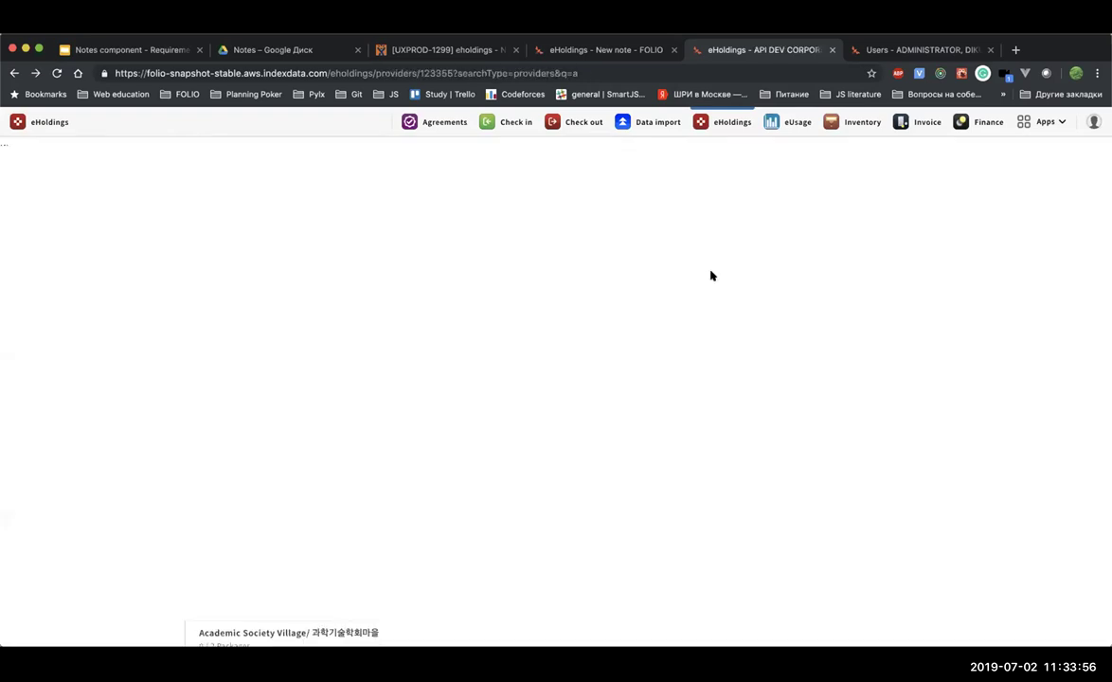
Scroll to the API DEV CORPORATE CUSTOMER provider's Notes section and open Assign
scroll(758, 389, "down", 3)
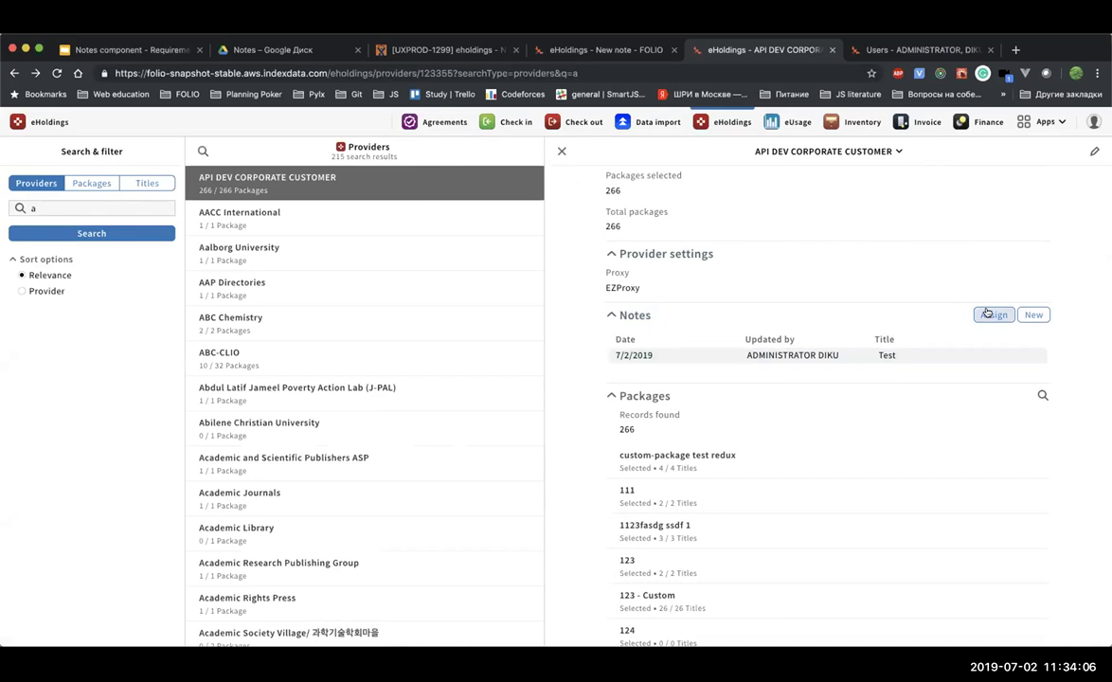
left_click(990, 314)
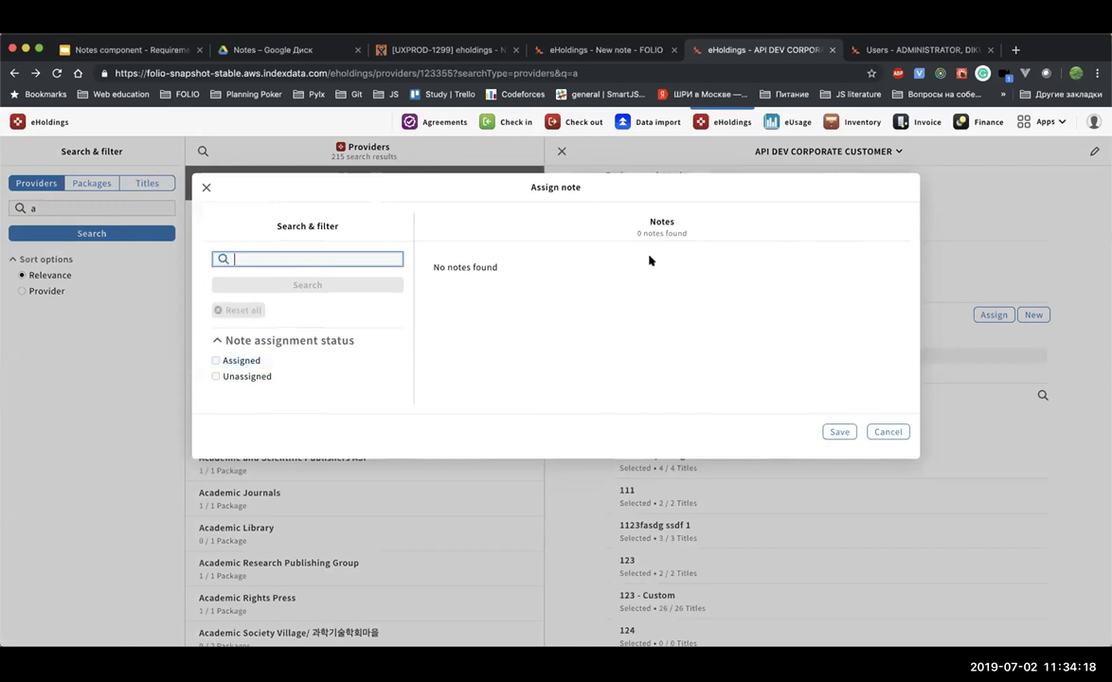
Toggle the Assigned/Unassigned filters, tick 'Package note' and save the assignment
left_click(258, 361)
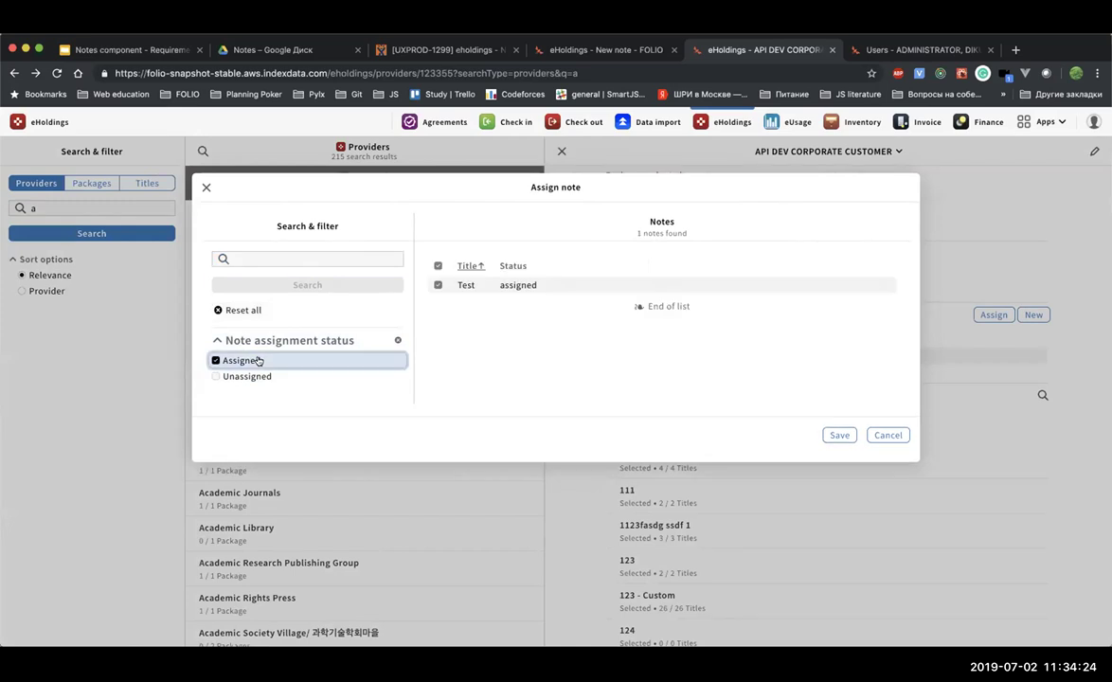
left_click(258, 361)
left_click(258, 361)
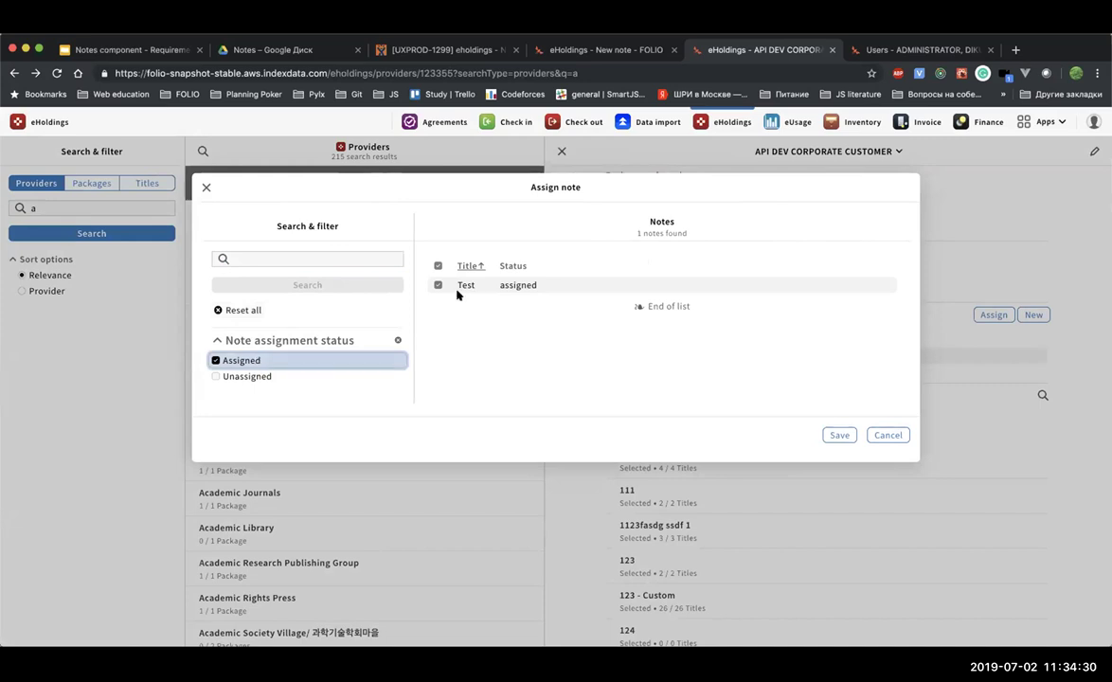
left_click(246, 372)
left_click(243, 361)
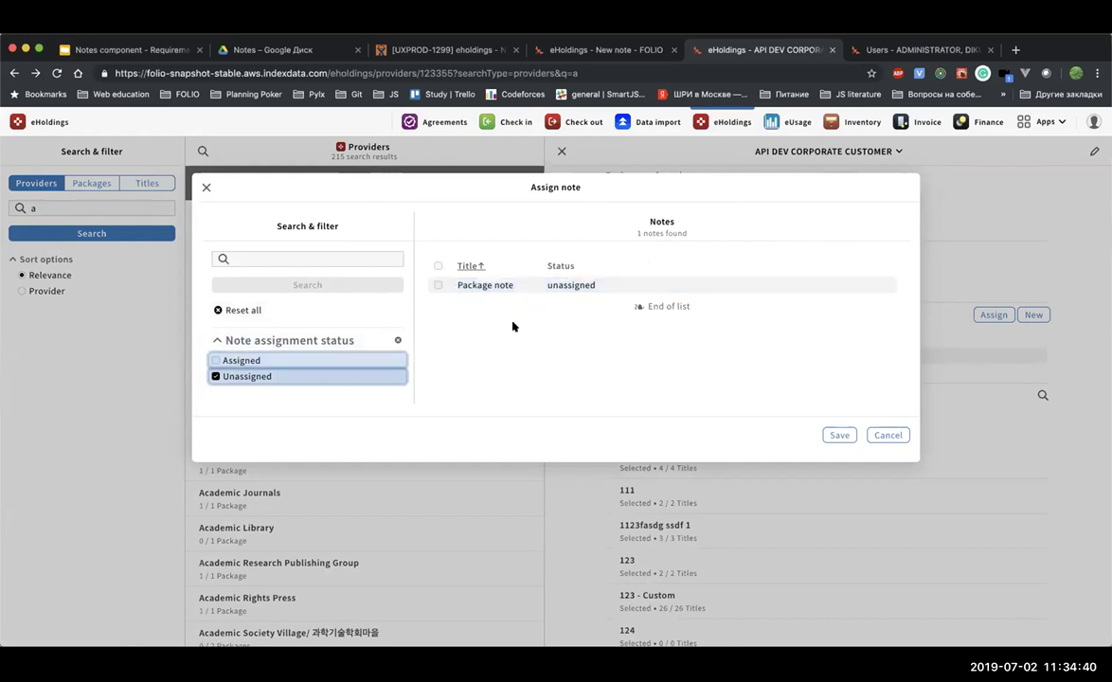
left_click(438, 288)
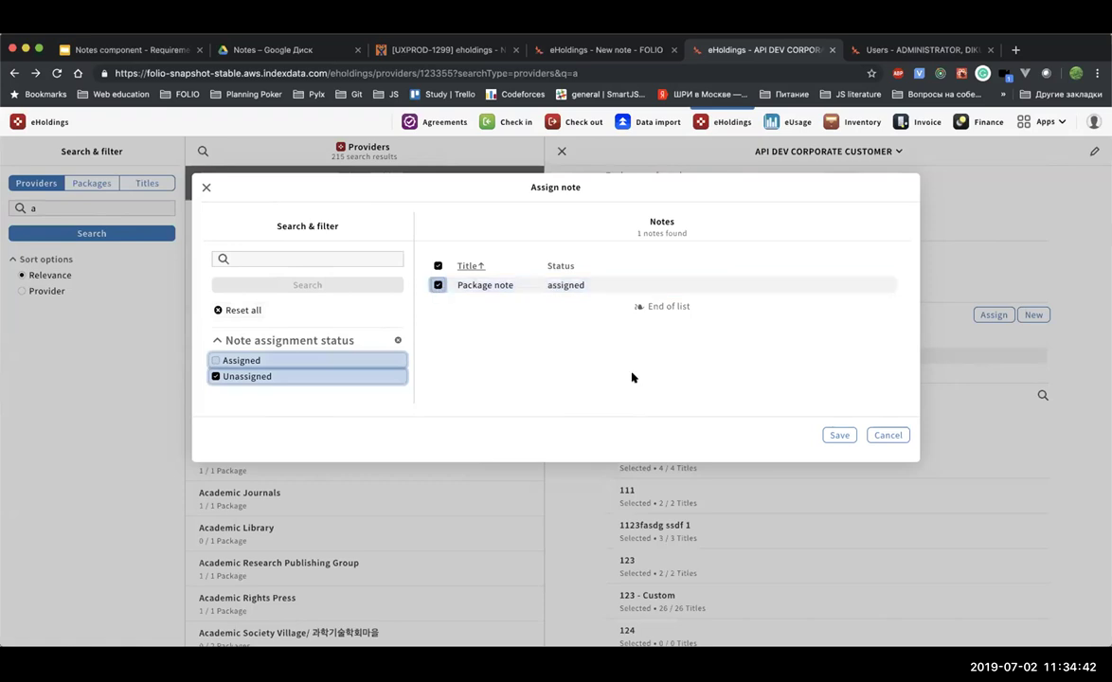
left_click(840, 435)
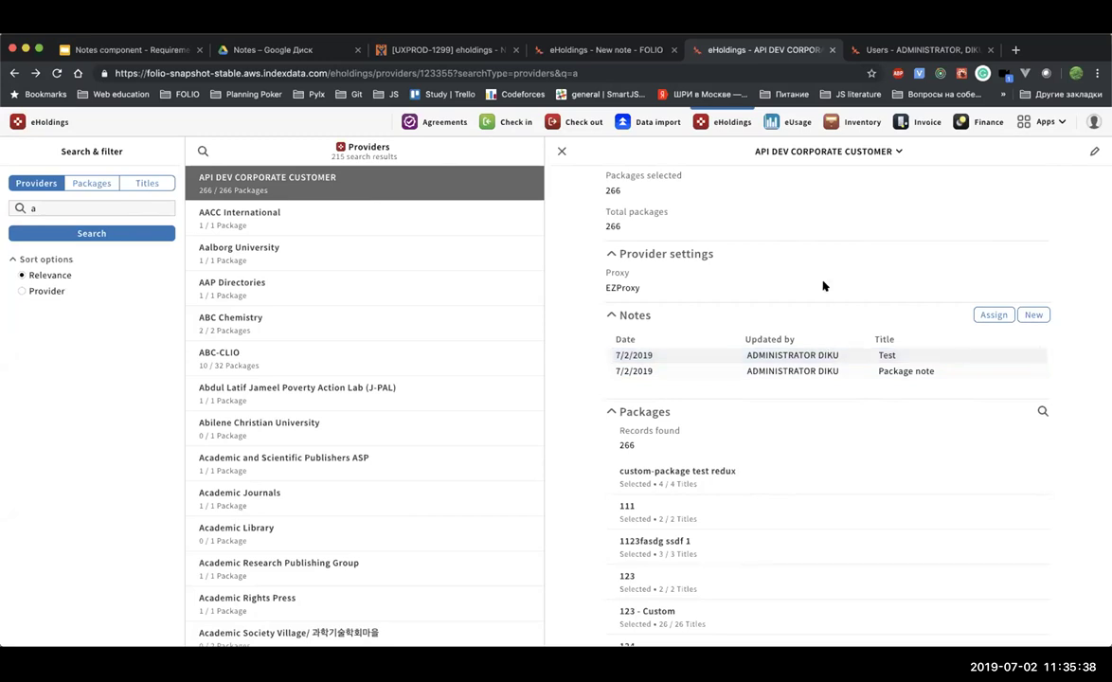
Open the Package note, then switch to the Users tab with the ADMINISTRATOR, DIKU record
left_click(784, 372)
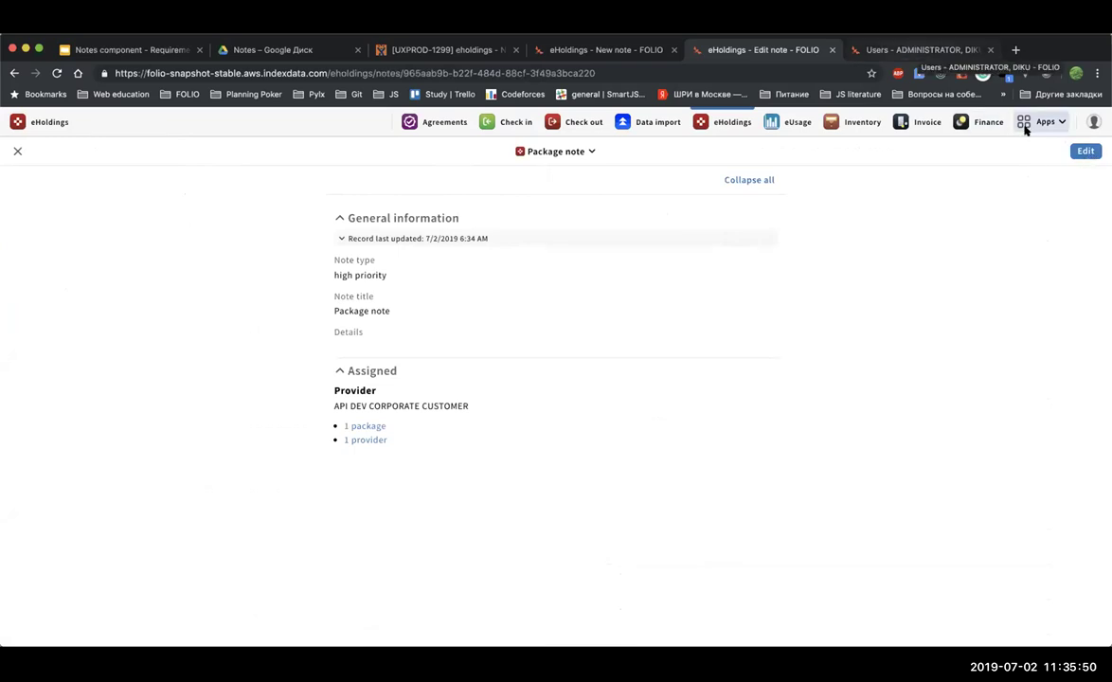
left_click(918, 52)
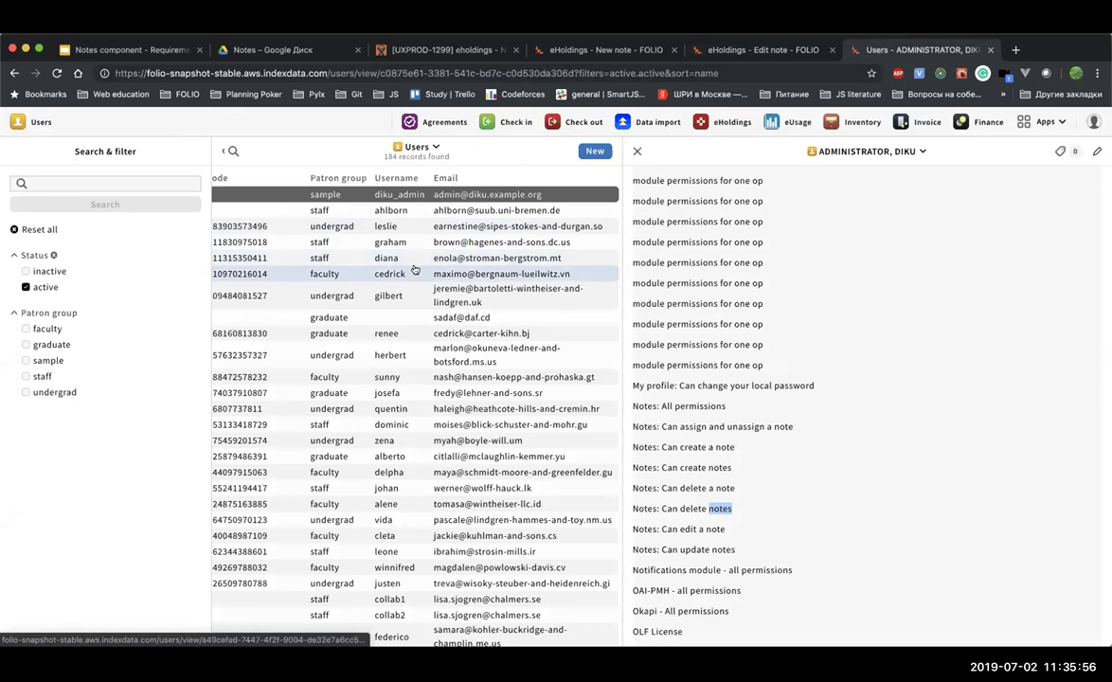
scroll(312, 275, "left", 5)
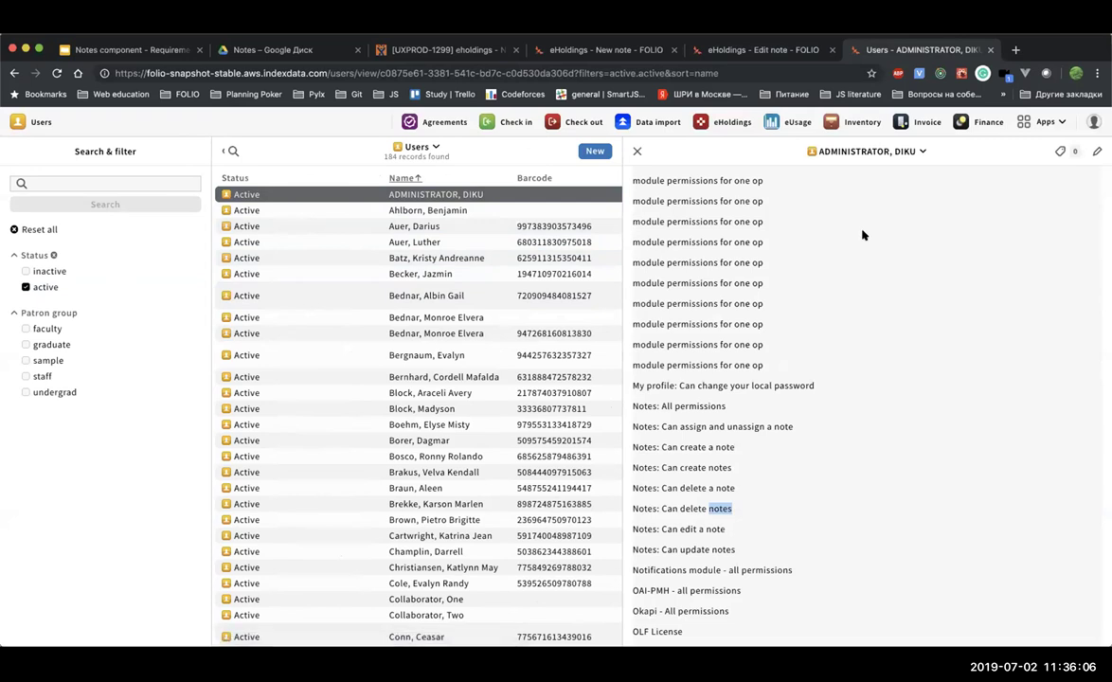
scroll(864, 235, "down", 1)
scroll(864, 235, "down", 3)
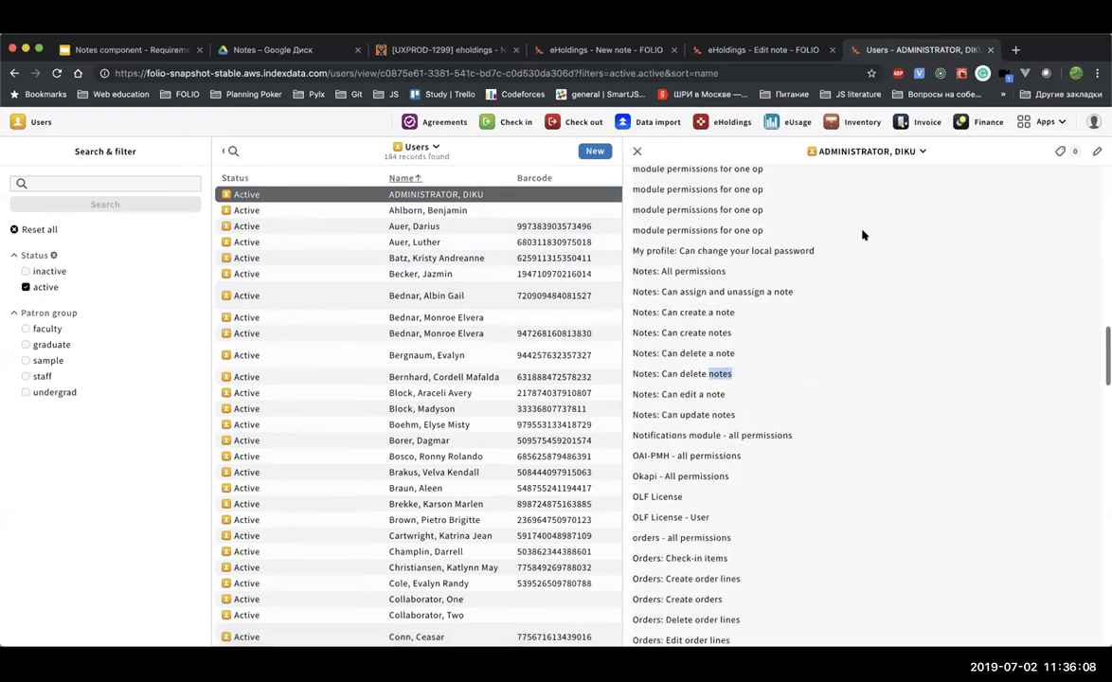
scroll(853, 310, "down", 10)
scroll(852, 310, "down", 5)
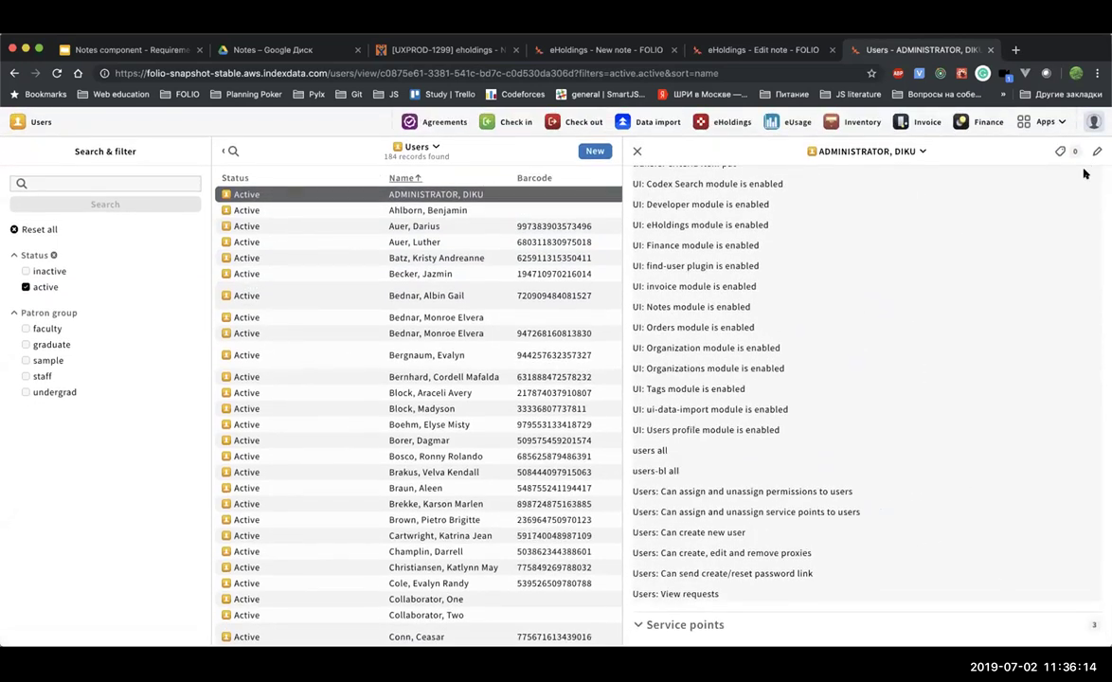
Edit the administrator's record and search its User permissions for 'notes'
left_click(1097, 151)
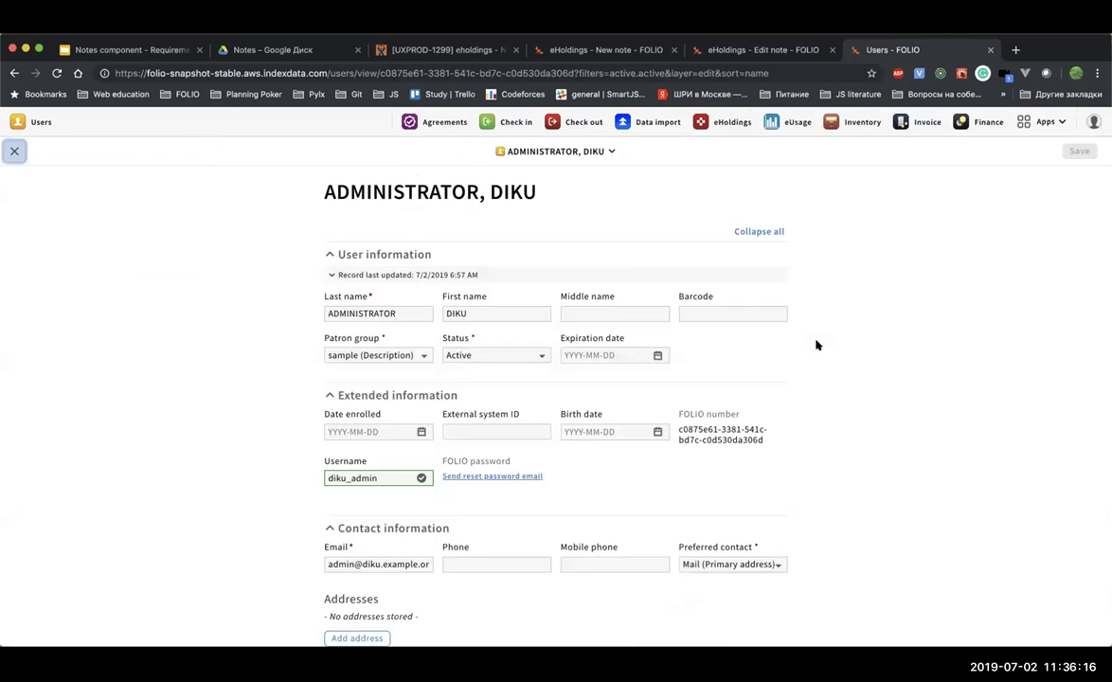
scroll(446, 486, "down", 2)
left_click(445, 598)
scroll(596, 368, "down", 10)
key("super+f")
type("notes")
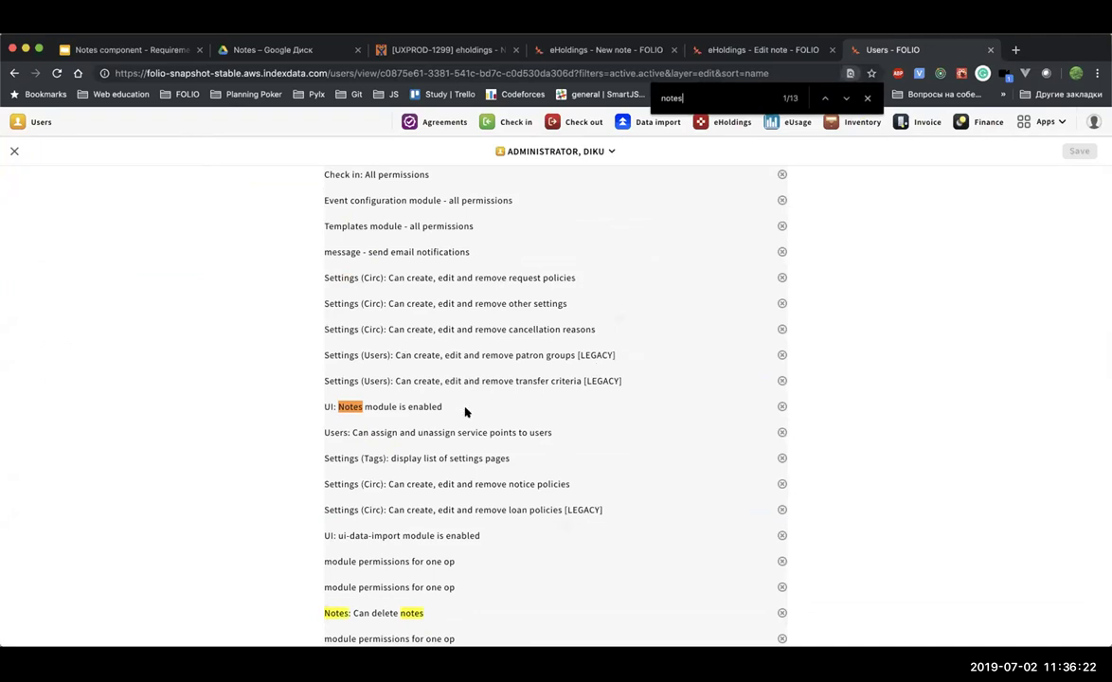
scroll(465, 411, "down", 5)
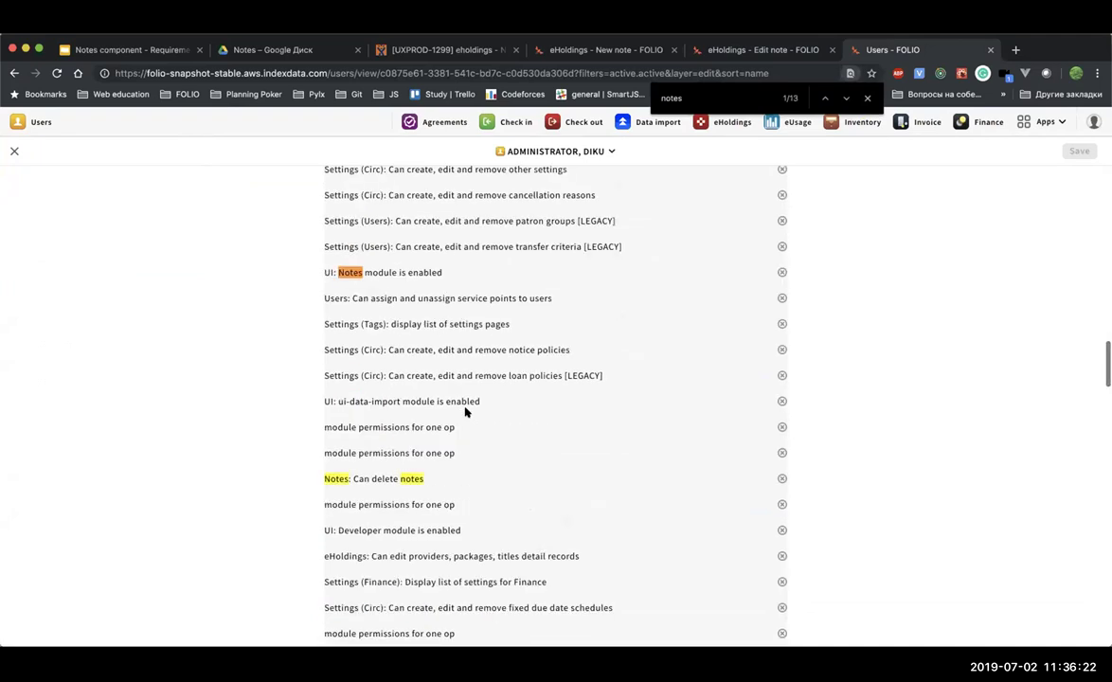
Remove the 'Notes: Can edit a note' permission and save the user
left_click(846, 97)
left_click(846, 98)
left_click(846, 98)
left_click(846, 98)
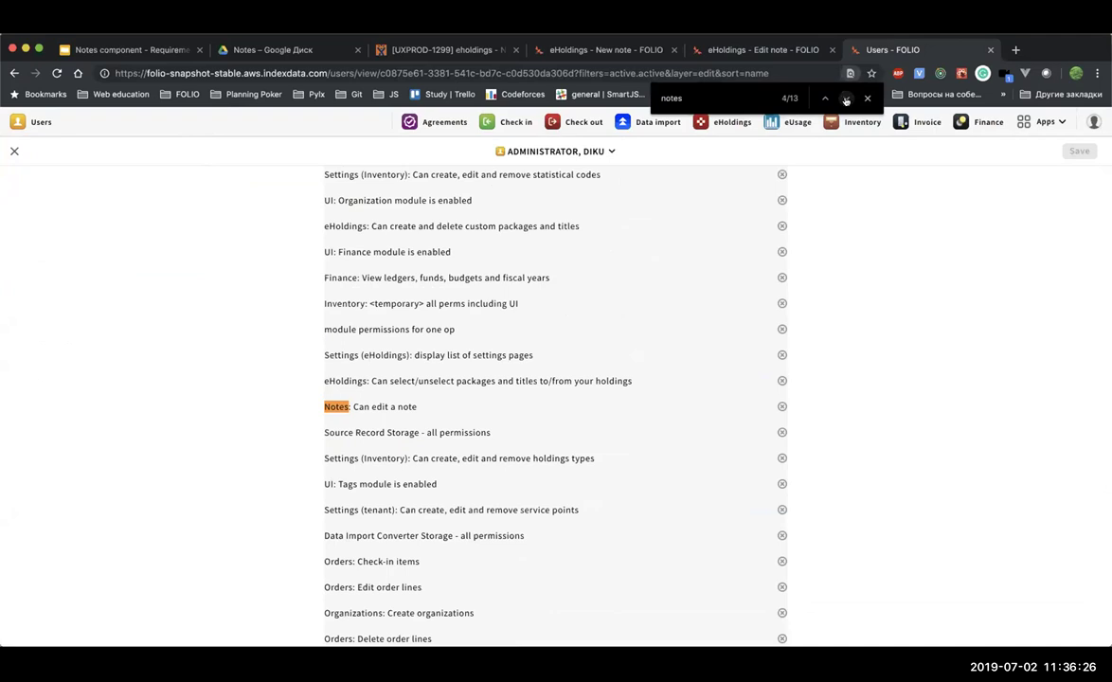
left_click(781, 406)
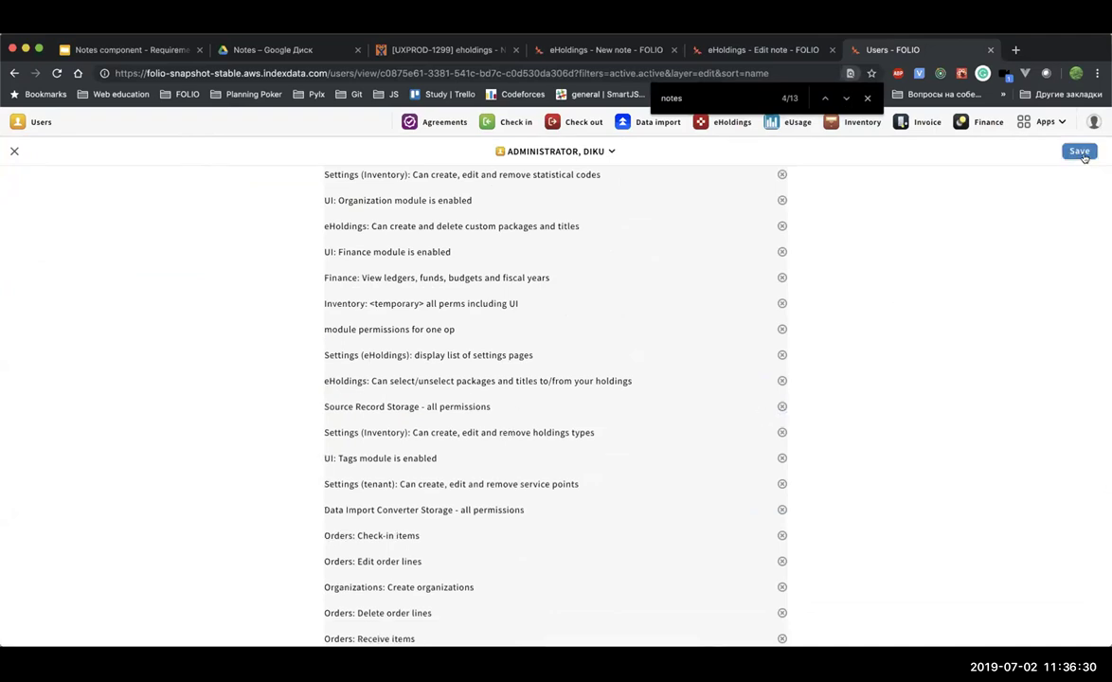
key("ctrl+s")
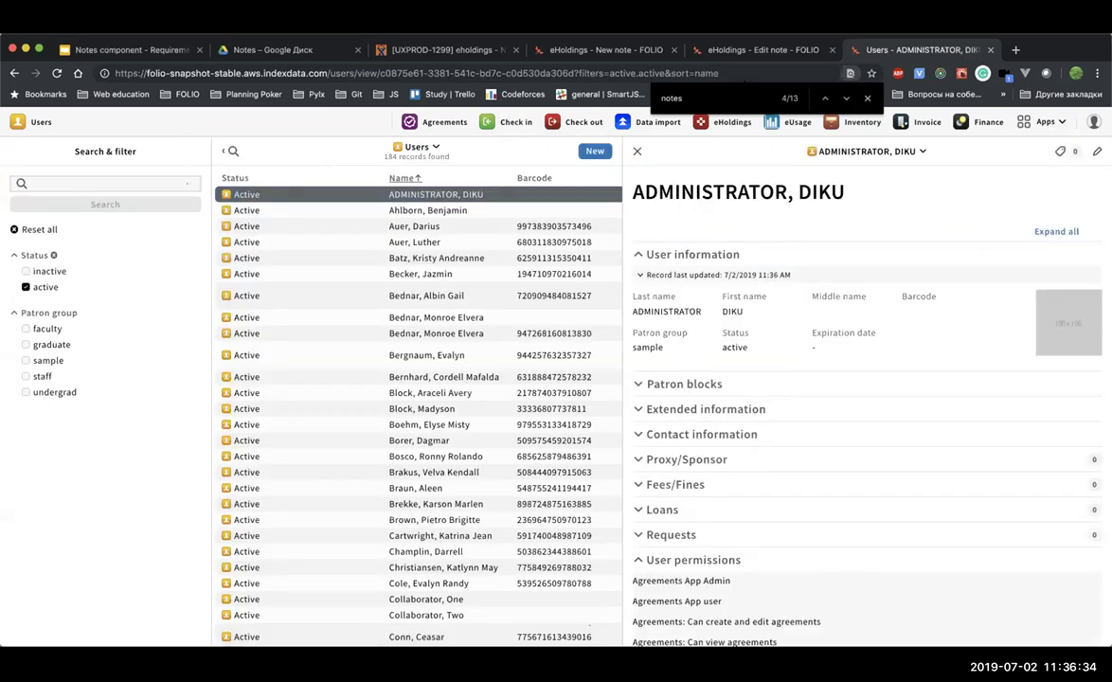
Back in eHoldings, open the provider's Test note in the edit form, then return to provider search
left_click(767, 51)
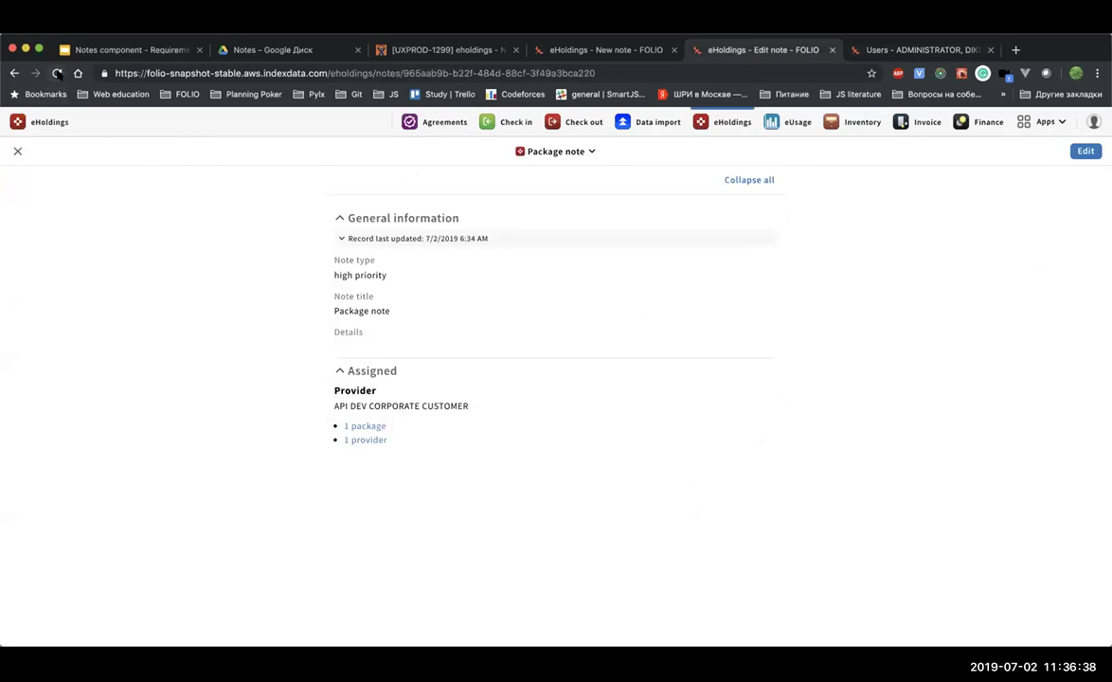
left_click(16, 153)
scroll(750, 319, "down", 3)
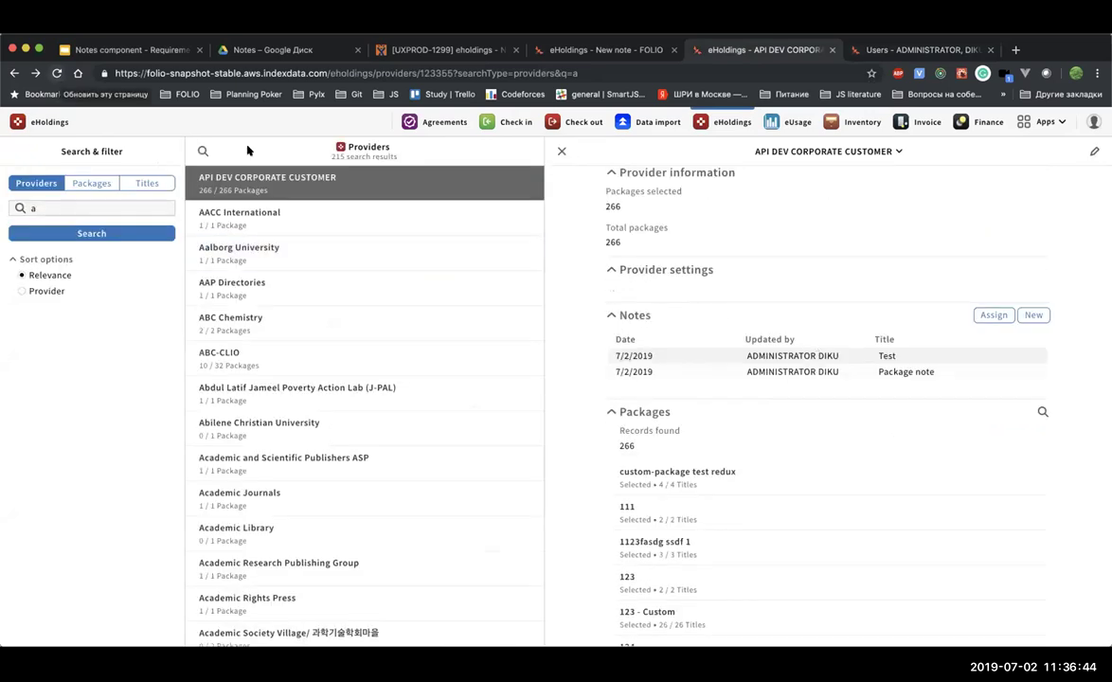
left_click(772, 353)
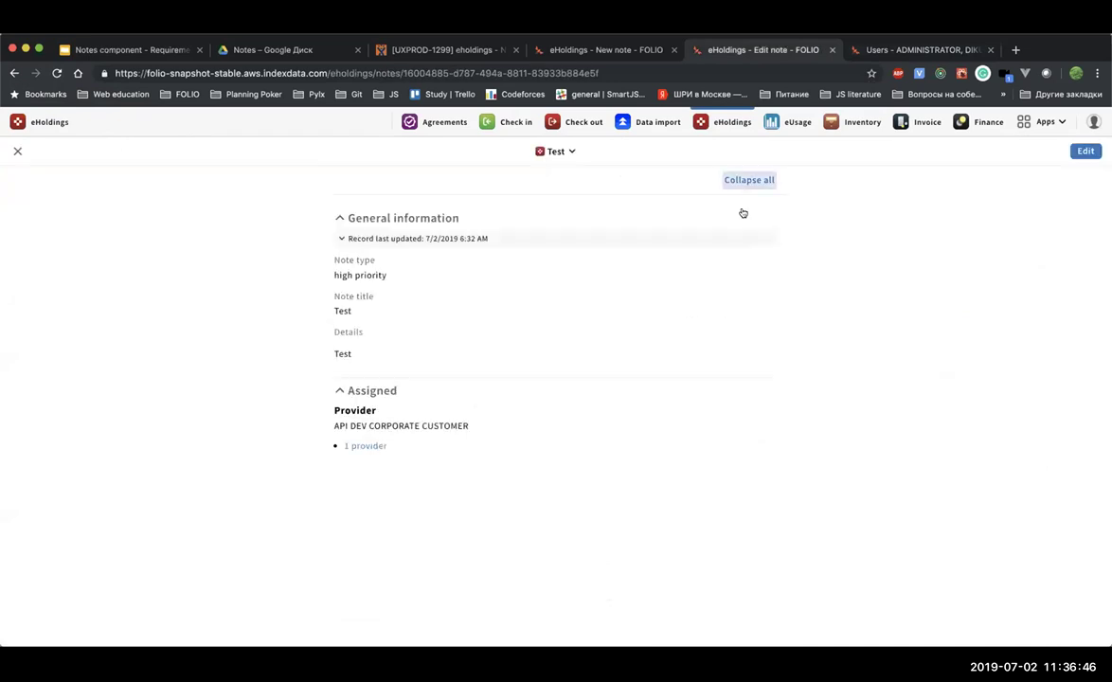
left_click(1084, 151)
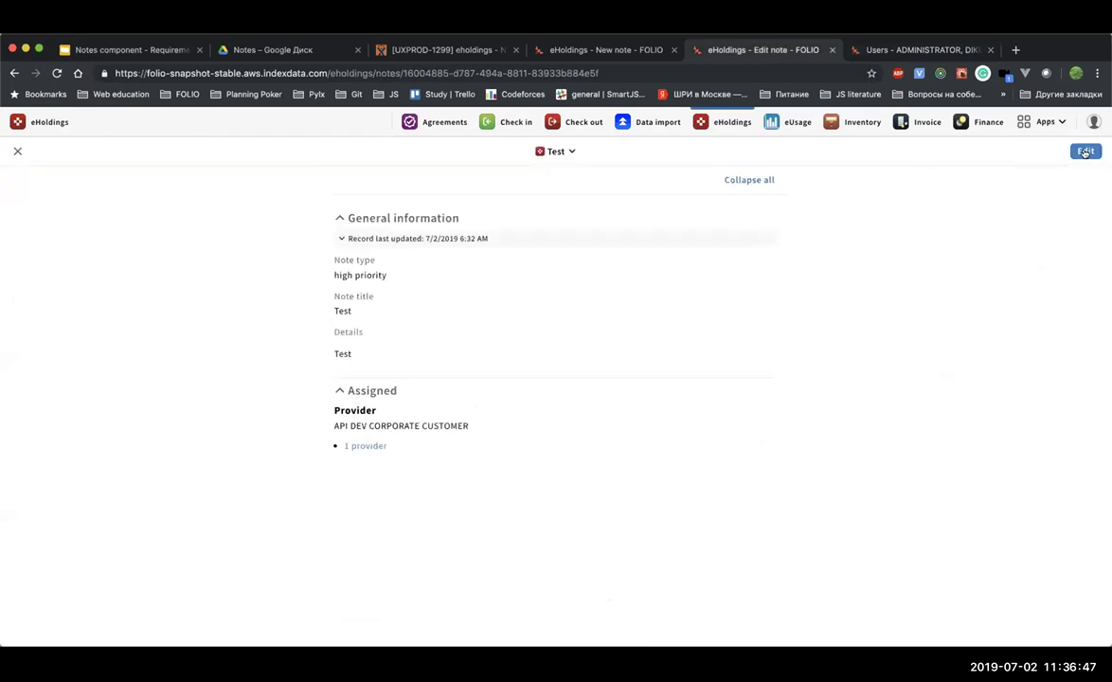
left_click(644, 71)
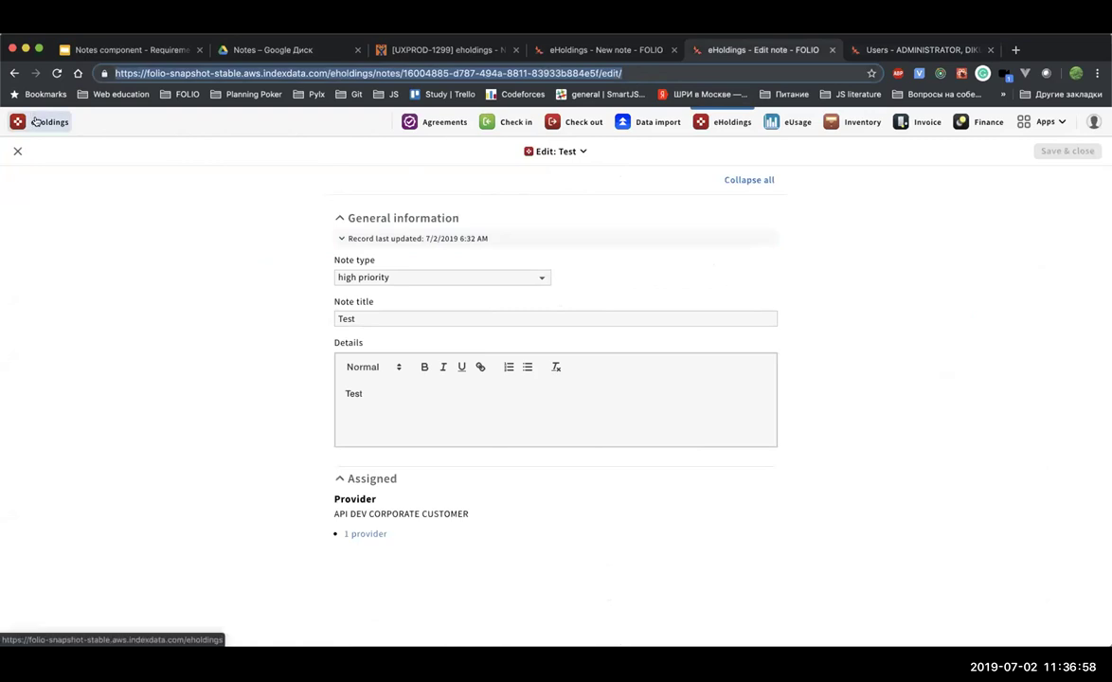
left_click(17, 151)
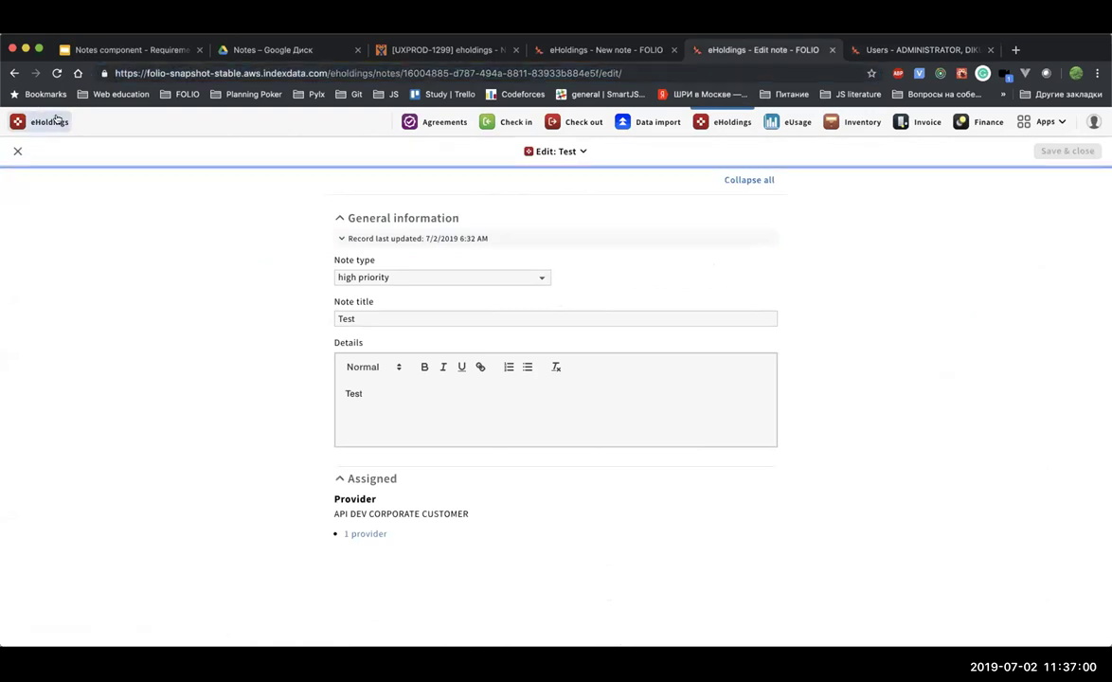
Log out, log back in as admin with the saved credentials, and open eHoldings
left_click(1093, 121)
left_click(951, 216)
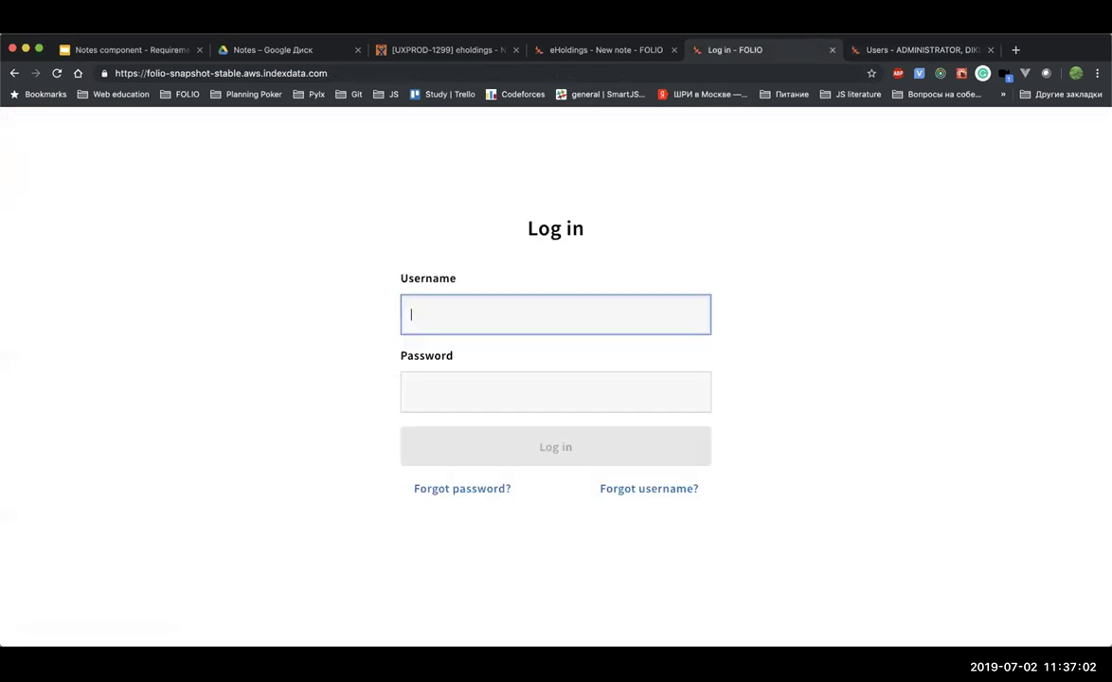
left_click(551, 447)
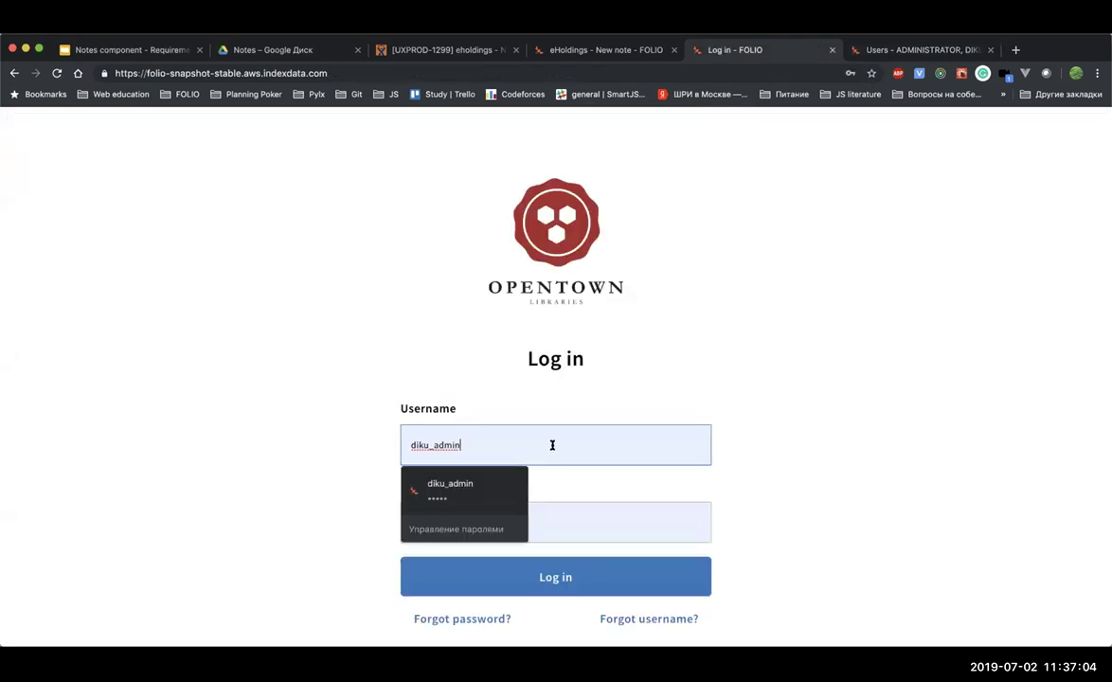
left_click(866, 377)
left_click(554, 560)
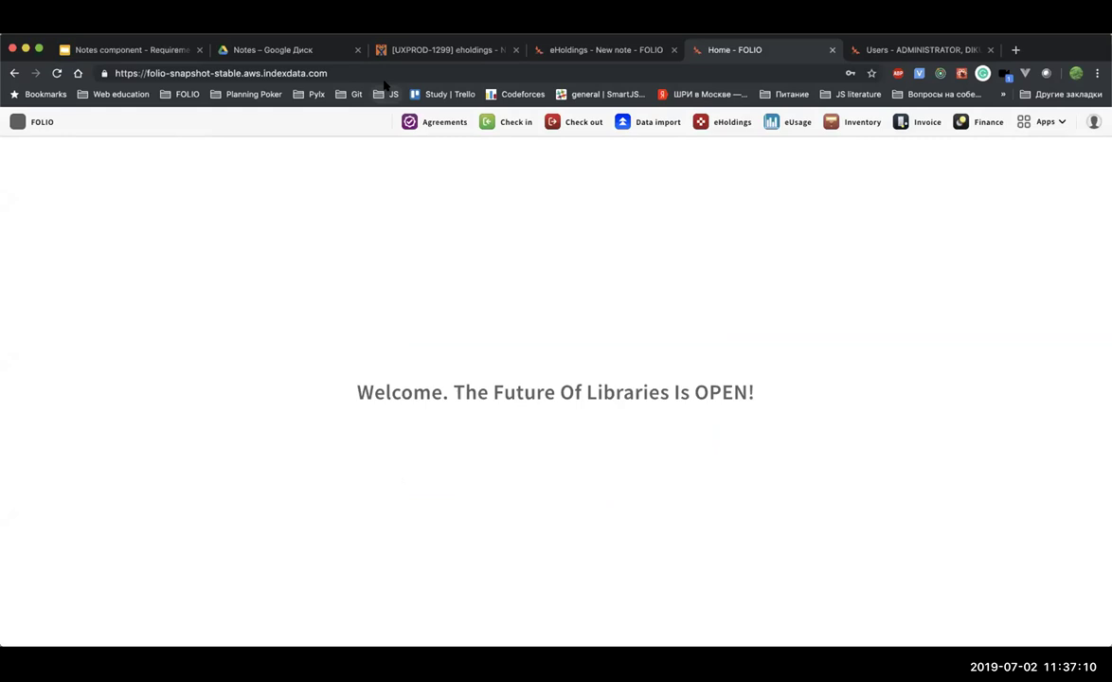
left_click(737, 121)
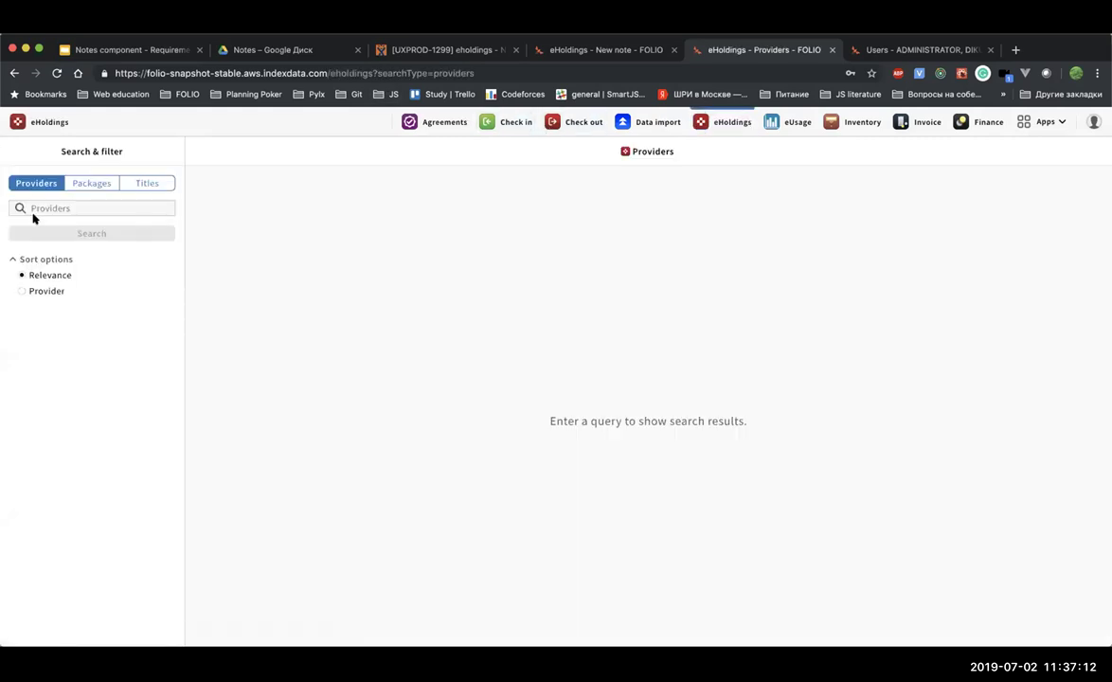
Search providers for 'a' and open the Test note of API DEV CORPORATE CUSTOMER
left_click(79, 209)
type("a")
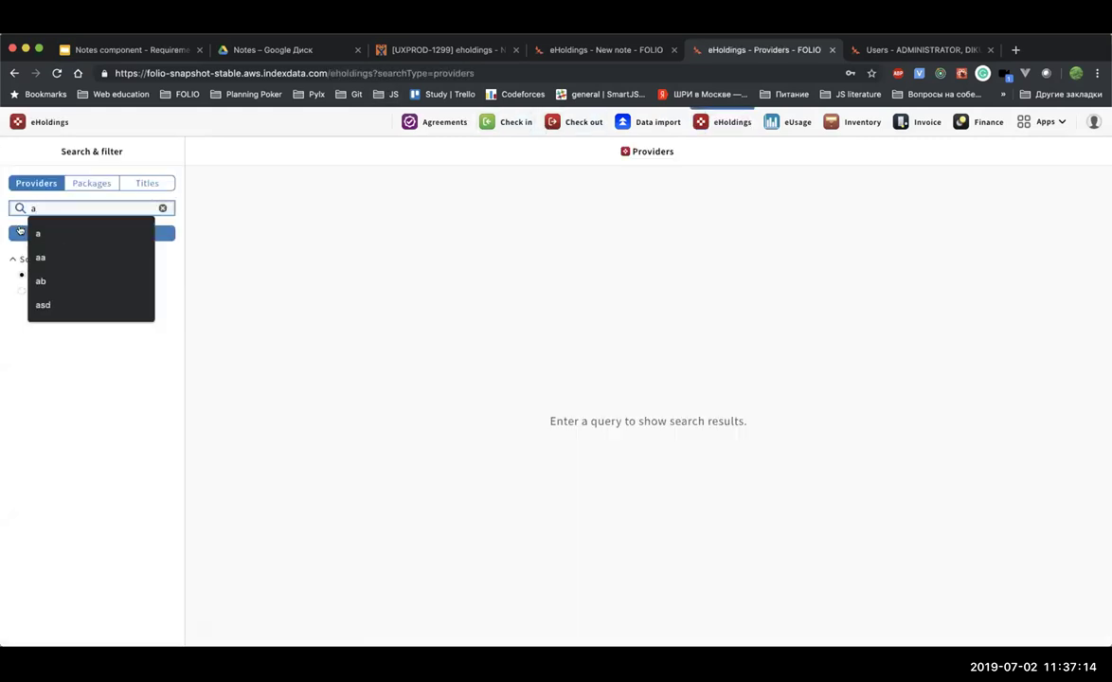
key("Return")
left_click(372, 193)
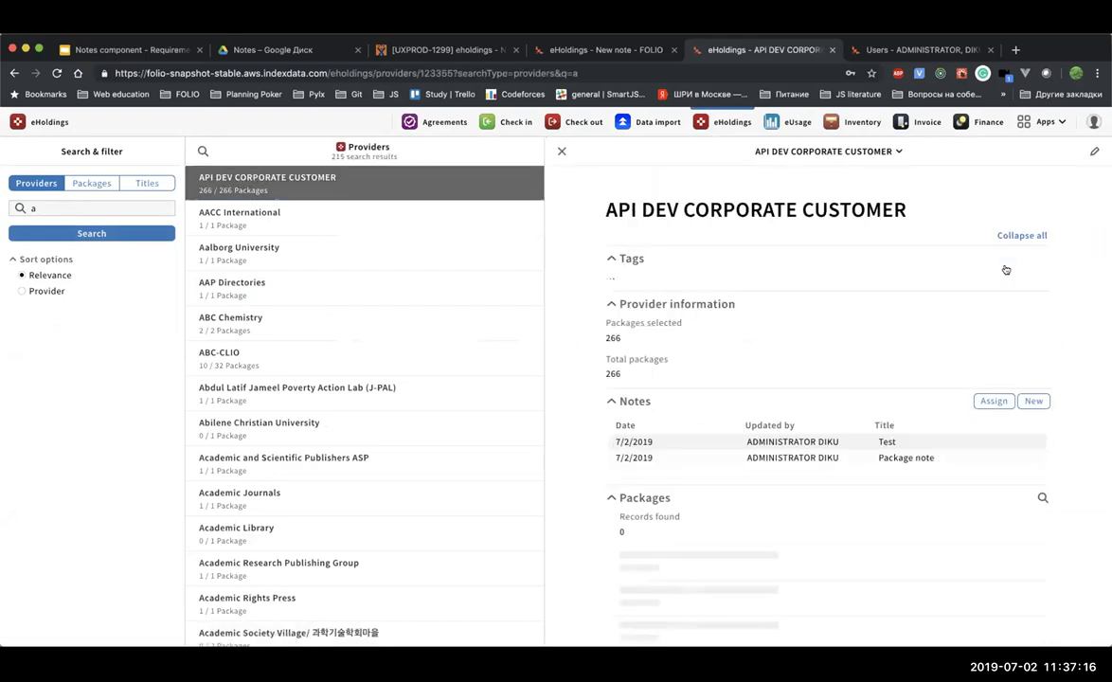
scroll(1005, 268, "down", 3)
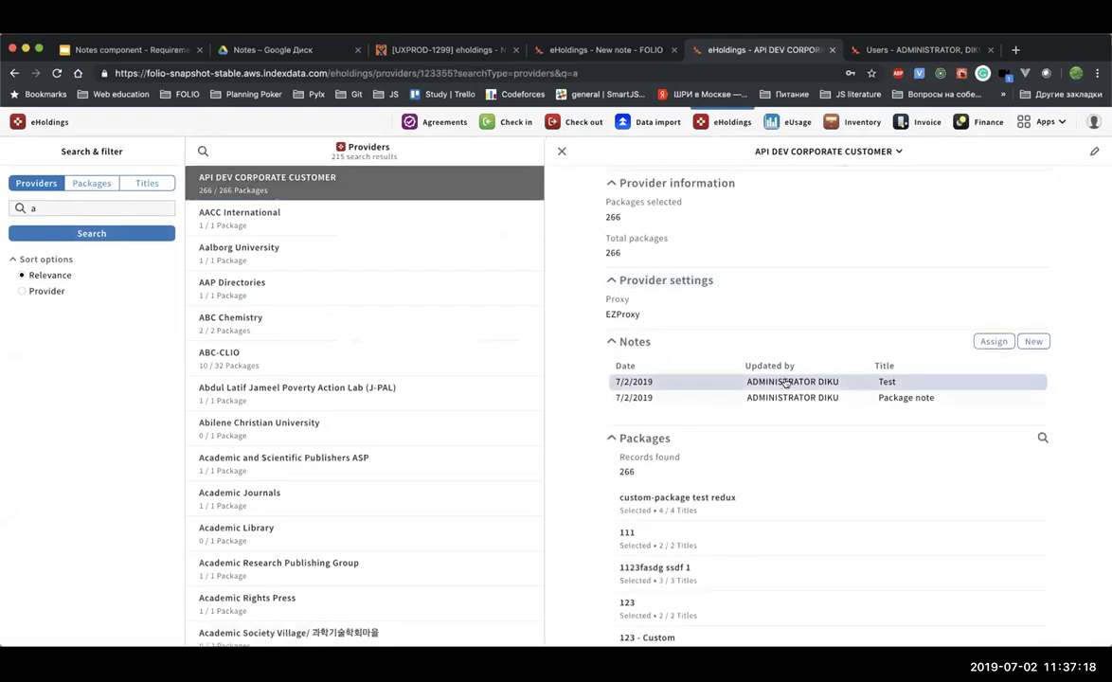
left_click(784, 380)
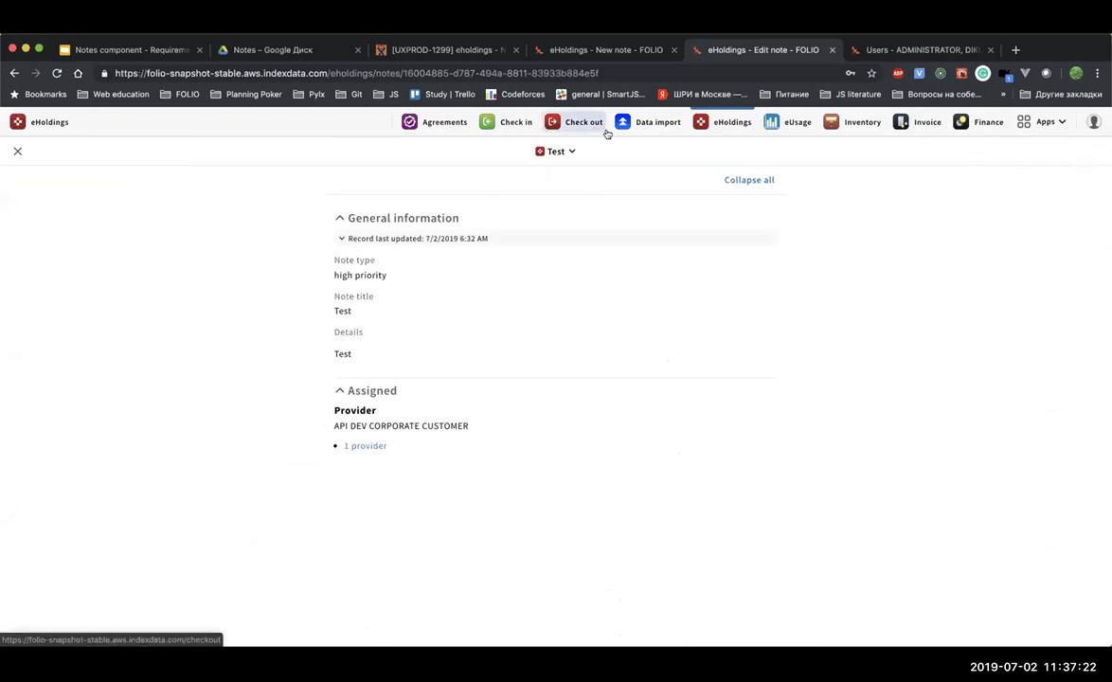
Append '/edit/' to the note's web address and load that edit URL
left_click(624, 73)
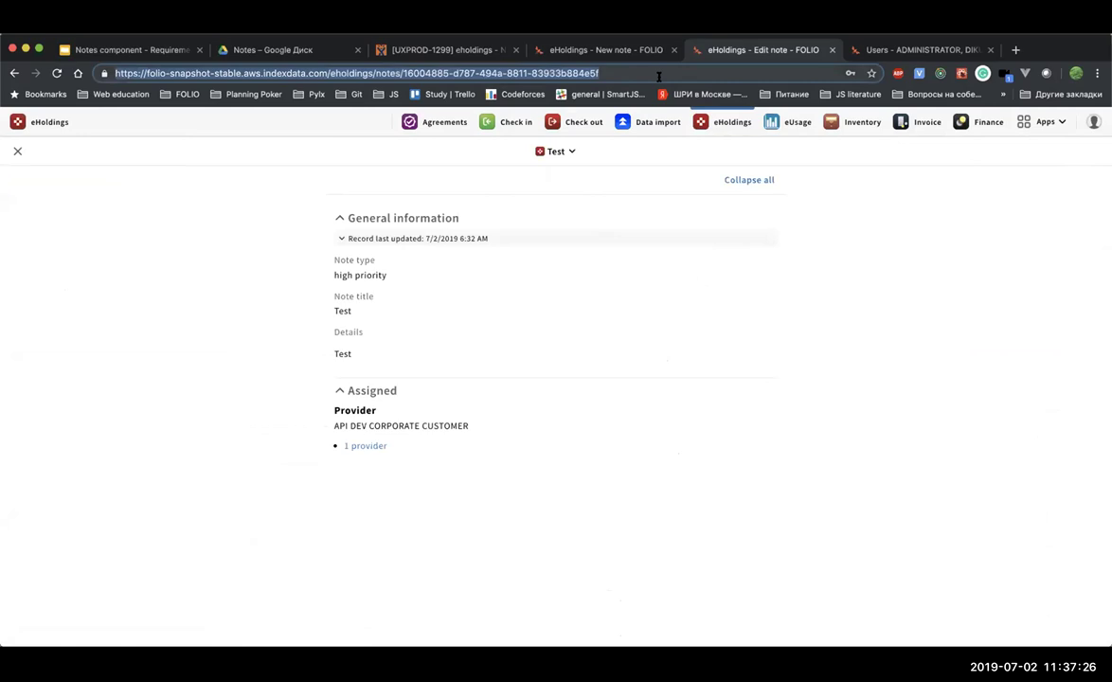
left_click(658, 73)
type("/edit/")
left_click_drag(607, 72, 638, 72)
left_click(644, 72)
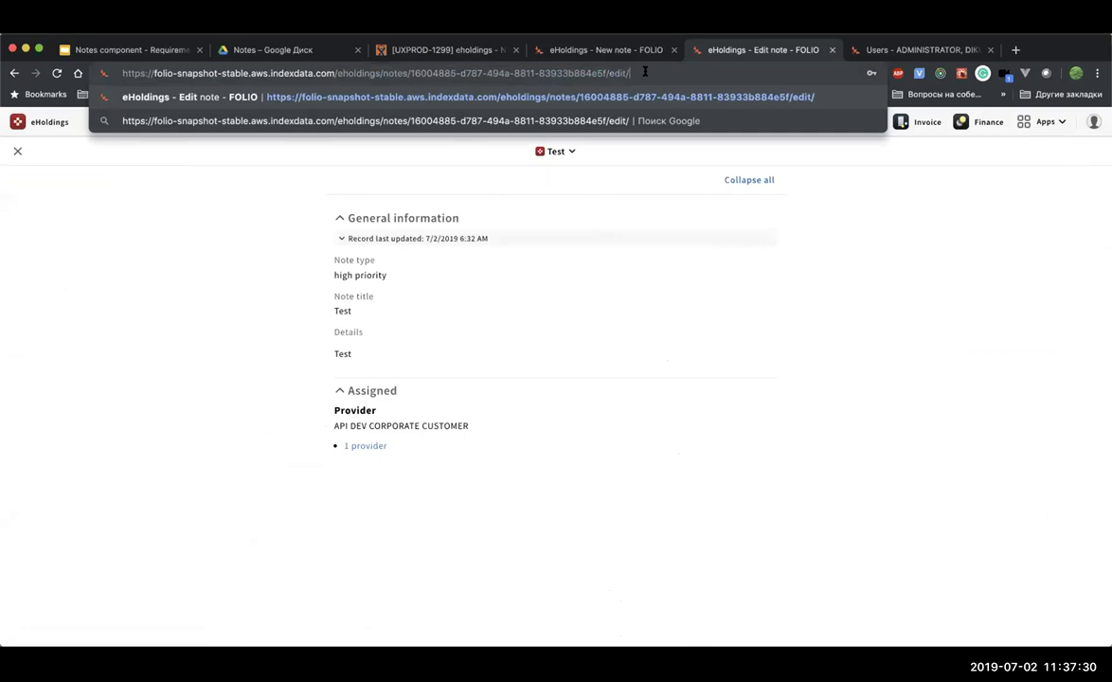
key("Return")
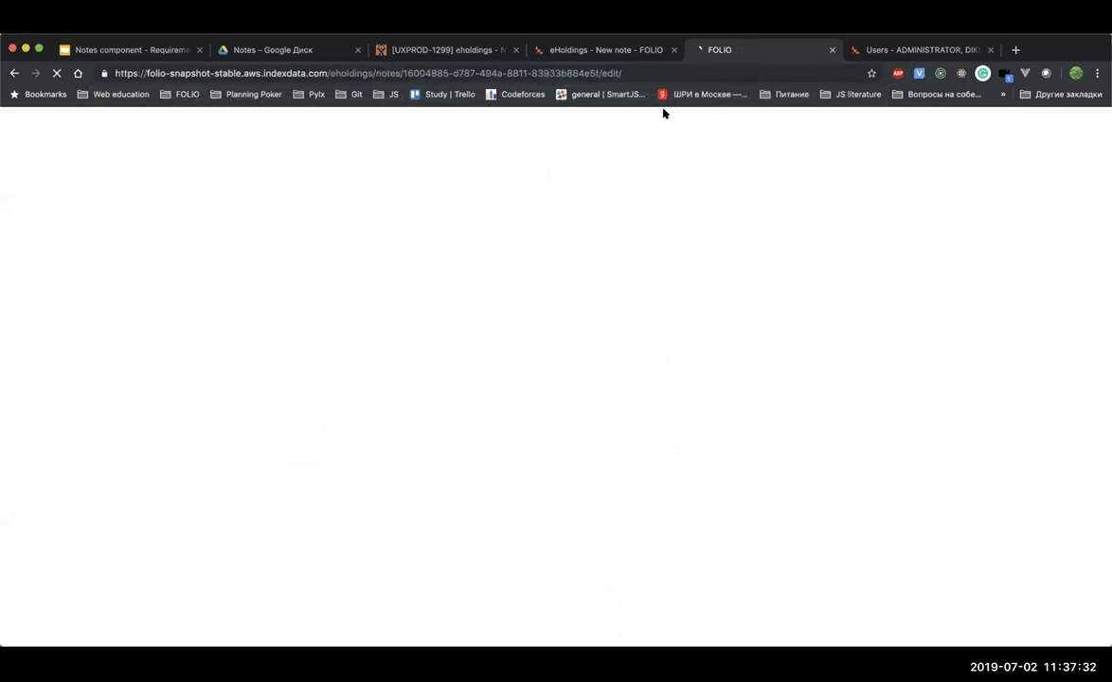
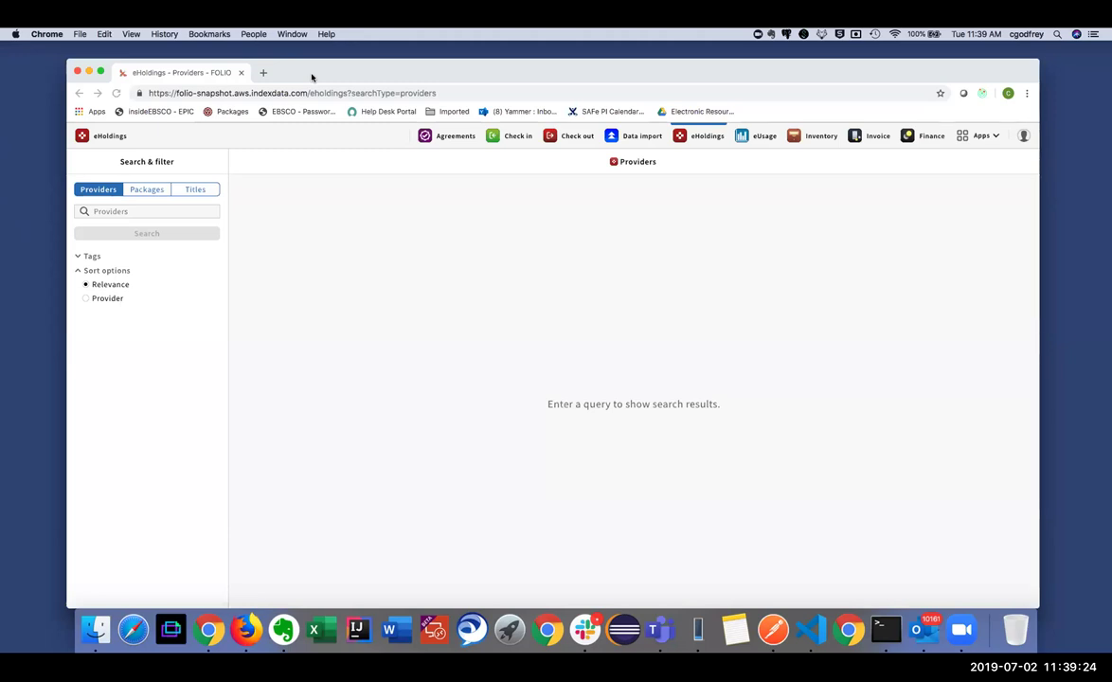
Search providers for 'academic' and open Academic Research Publishing Group
left_click_drag(506, 75, 502, 71)
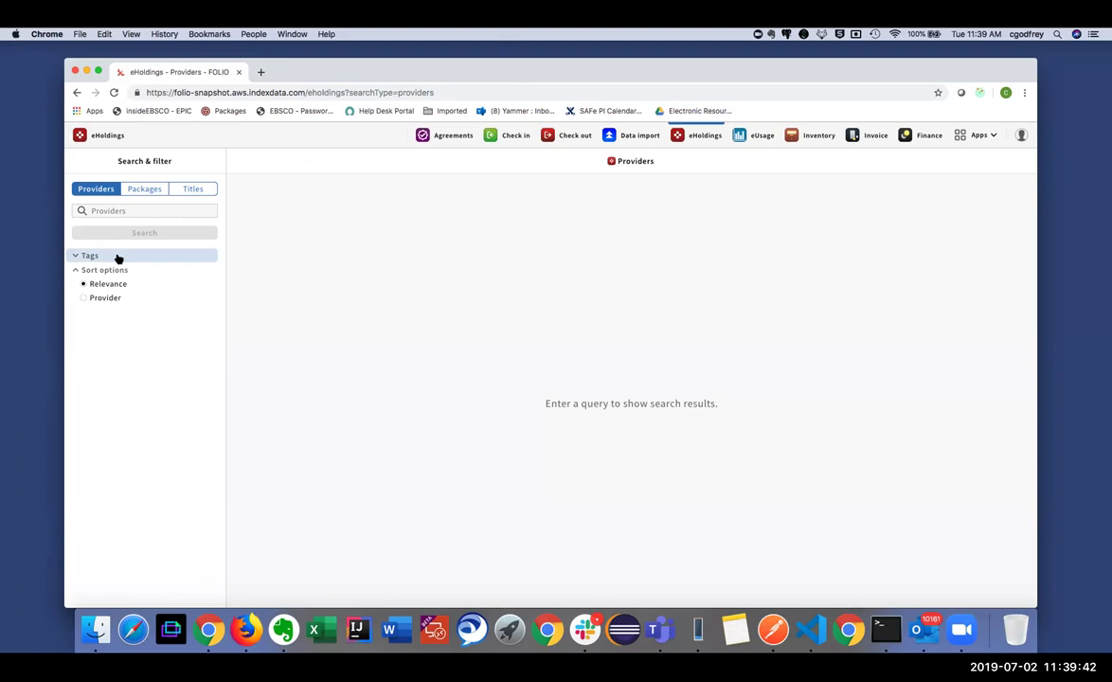
left_click(105, 256)
left_click(112, 210)
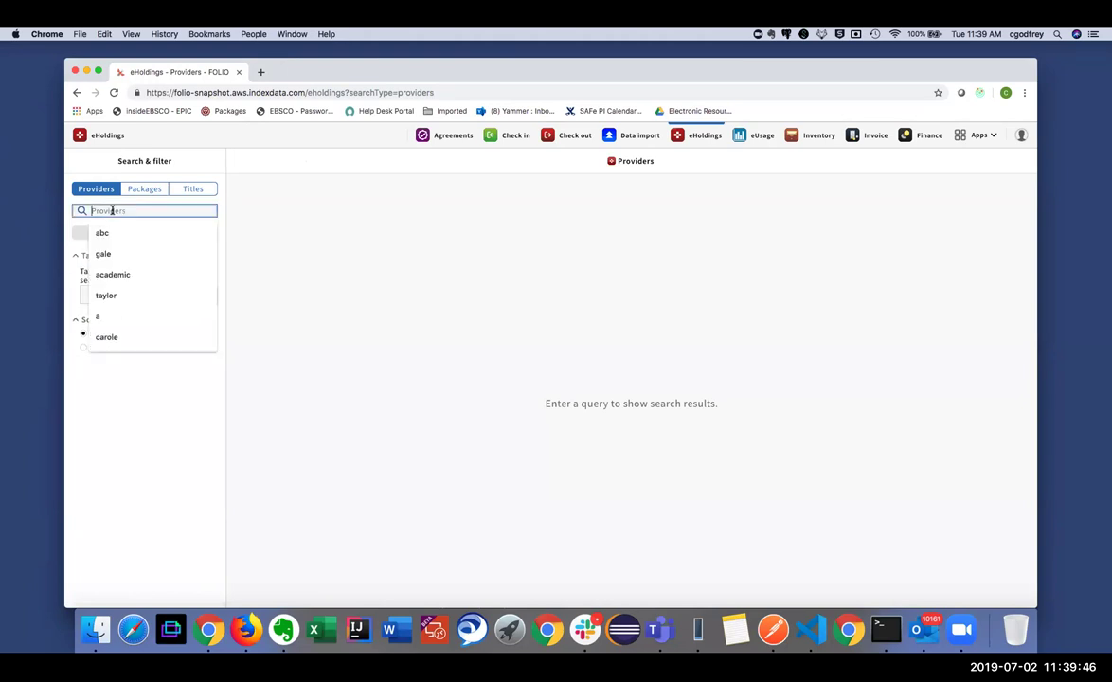
type("academic")
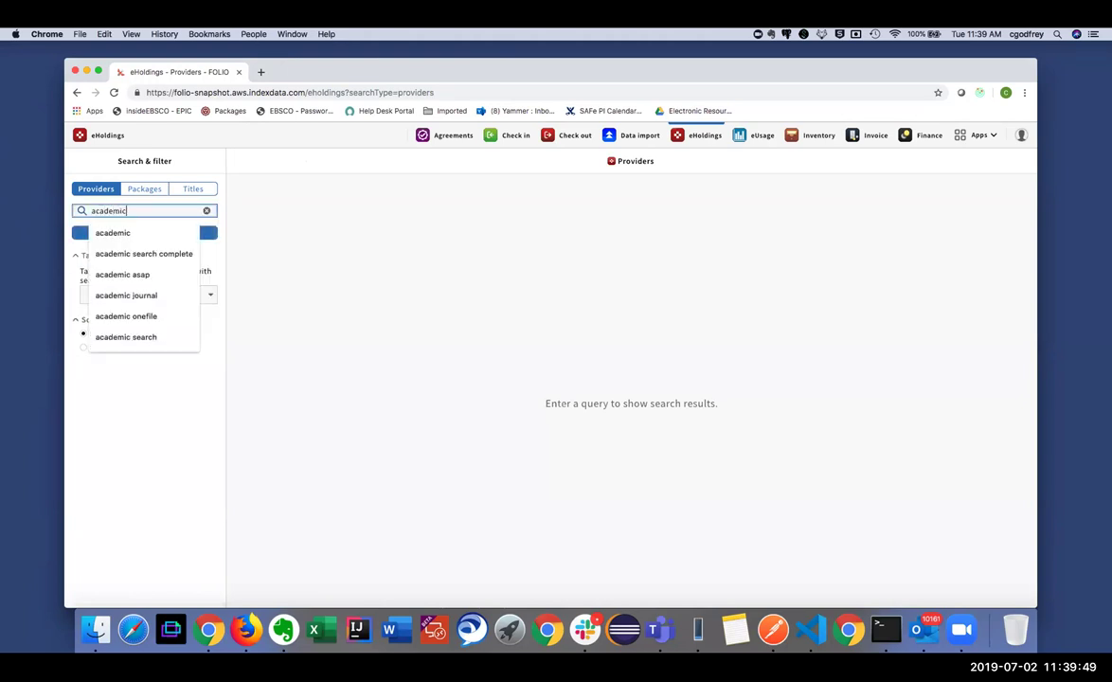
key("Return")
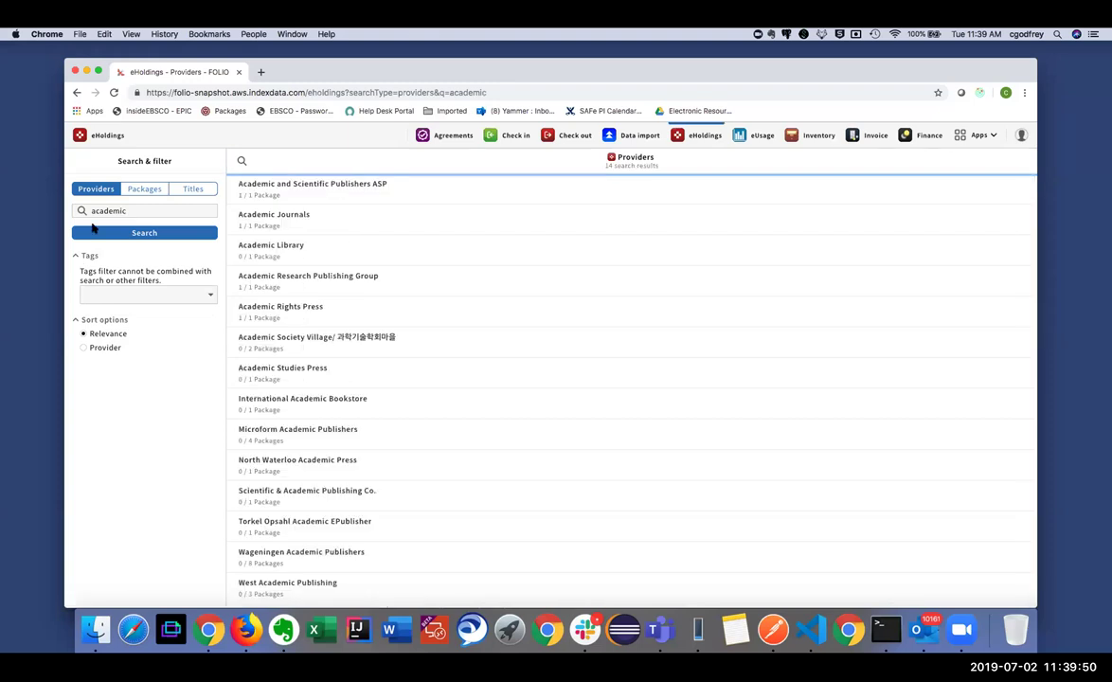
left_click(309, 293)
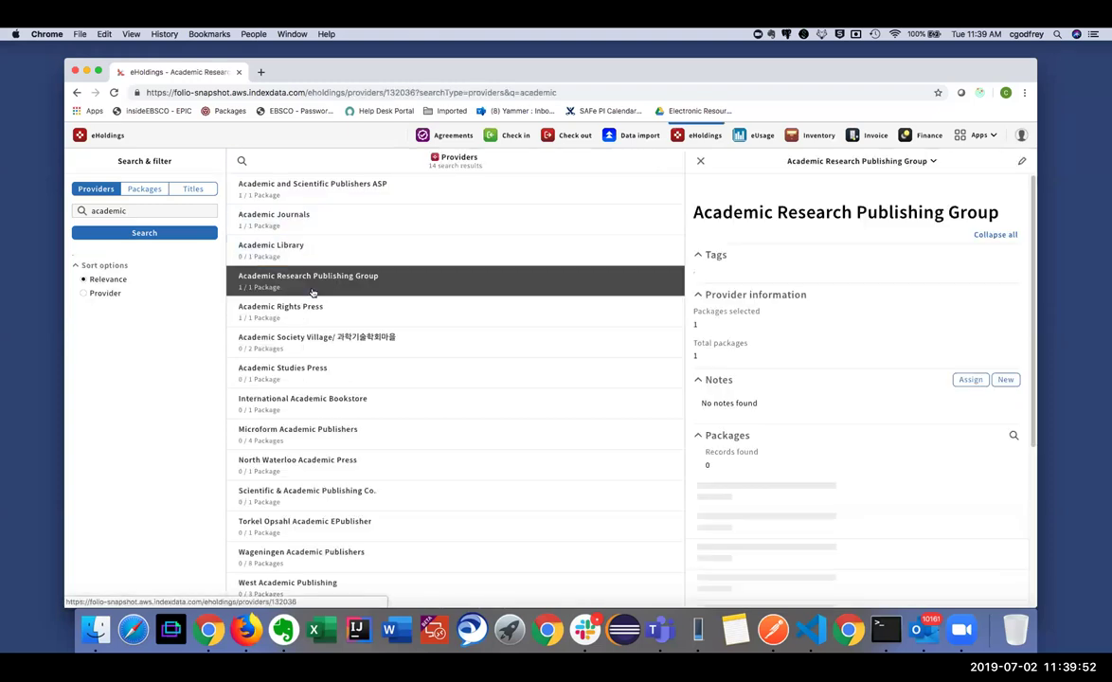
Add the renewal tag to the provider
left_click(633, 277)
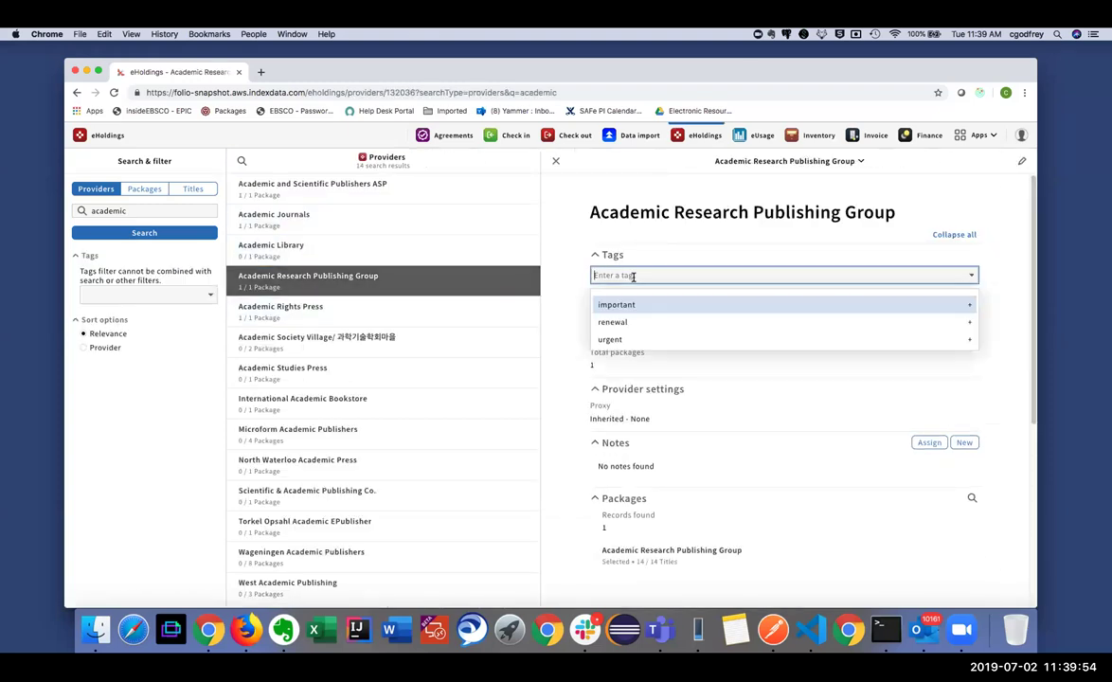
left_click(631, 323)
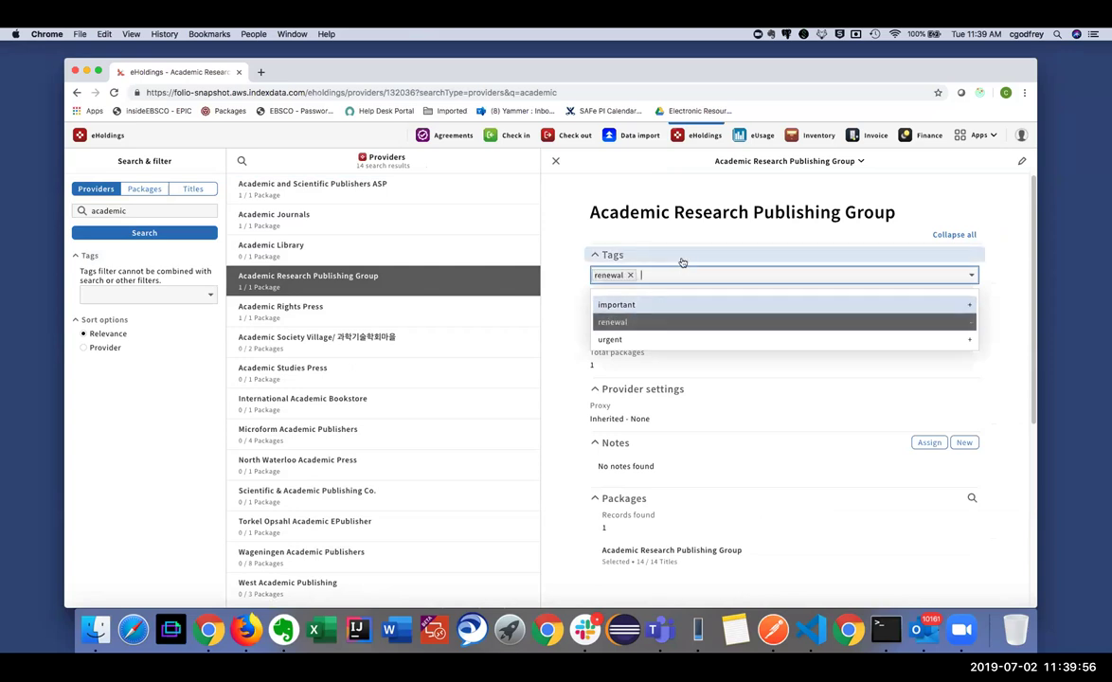
left_click(675, 203)
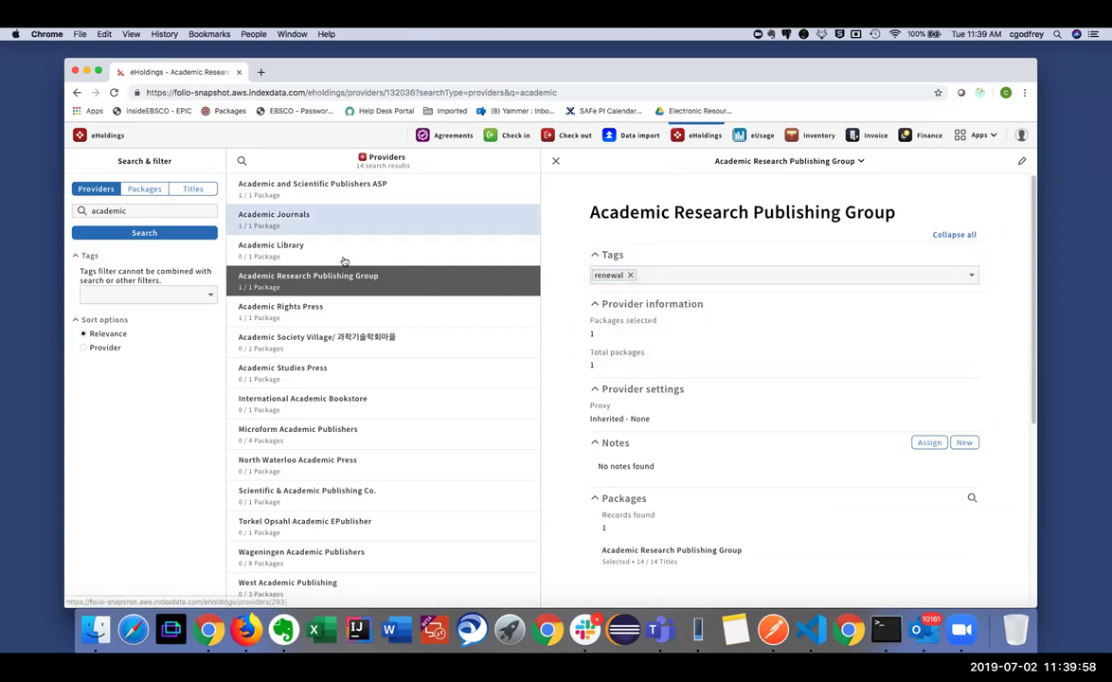
Filter providers by the renewal tag and browse Microform Academic Publishers, Academic Research Publishing Group and Academic Library
left_click(184, 255)
left_click(200, 257)
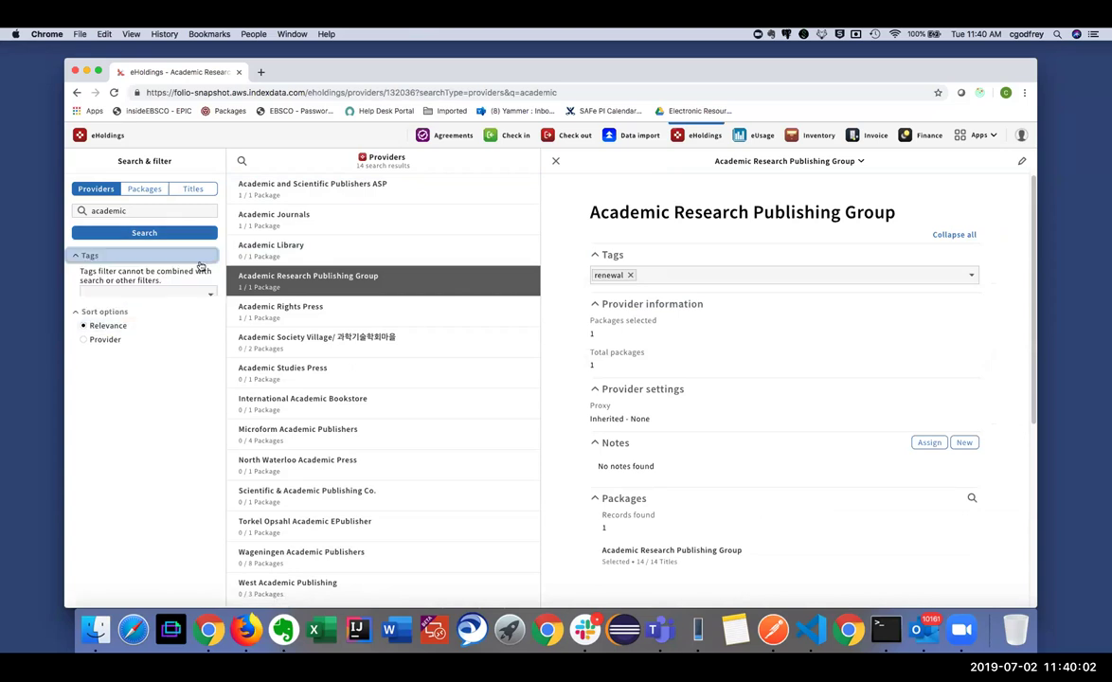
left_click(210, 294)
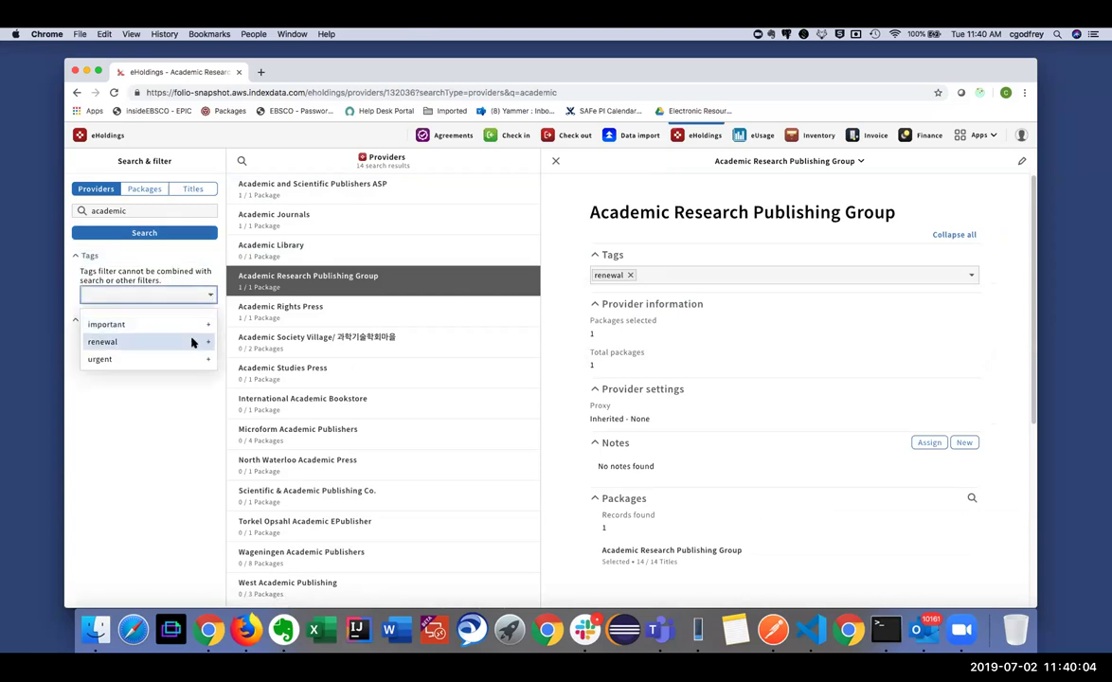
left_click(192, 342)
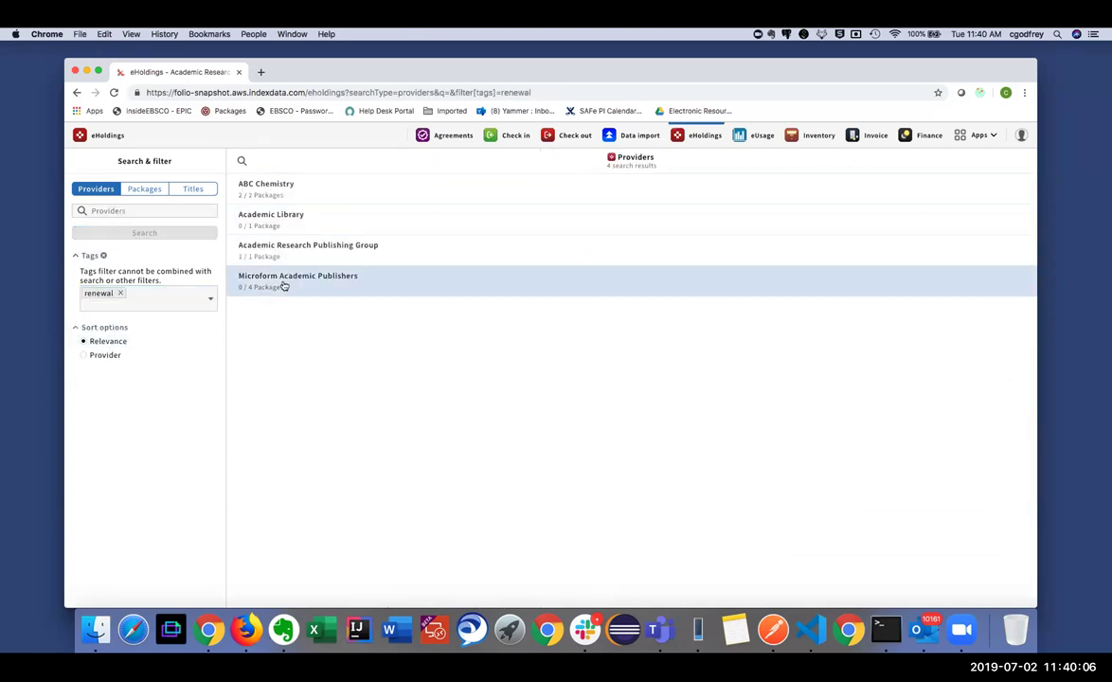
left_click(284, 277)
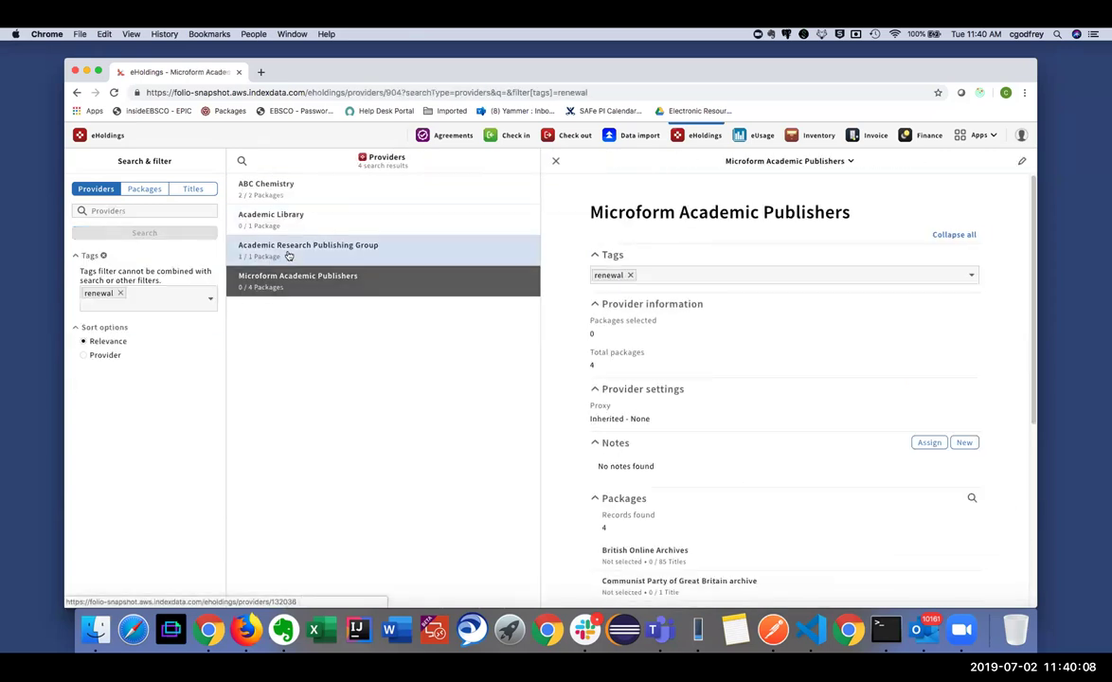
left_click(269, 242)
left_click(280, 226)
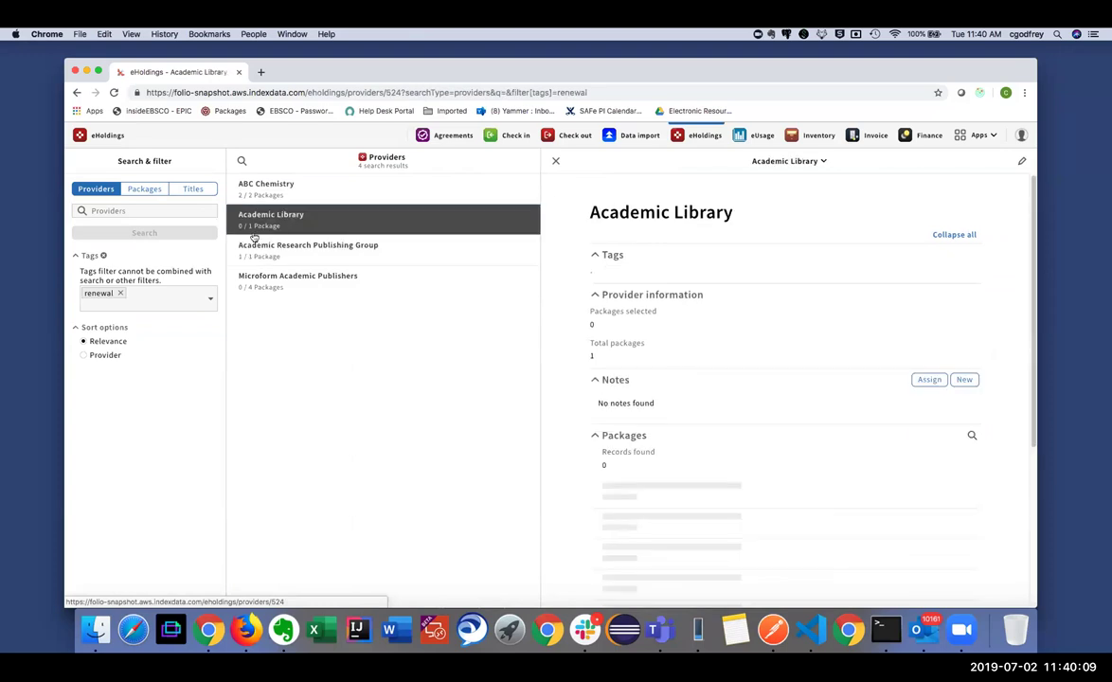
Add important to the tags filter and view Gale | Cengage details
left_click(210, 299)
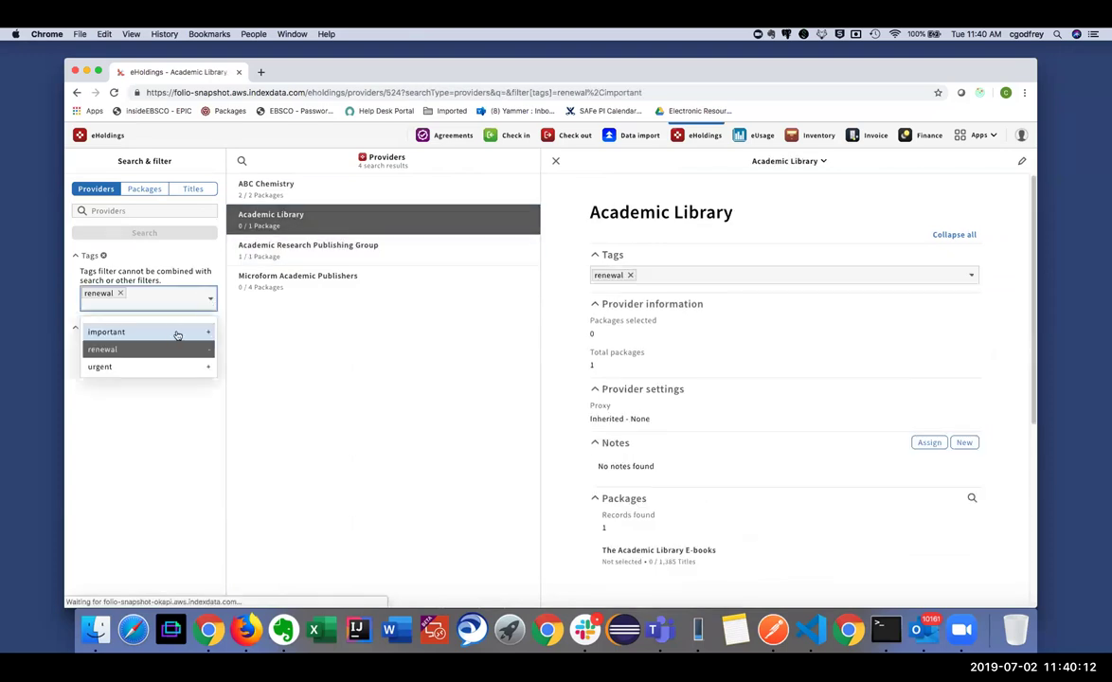
left_click(107, 332)
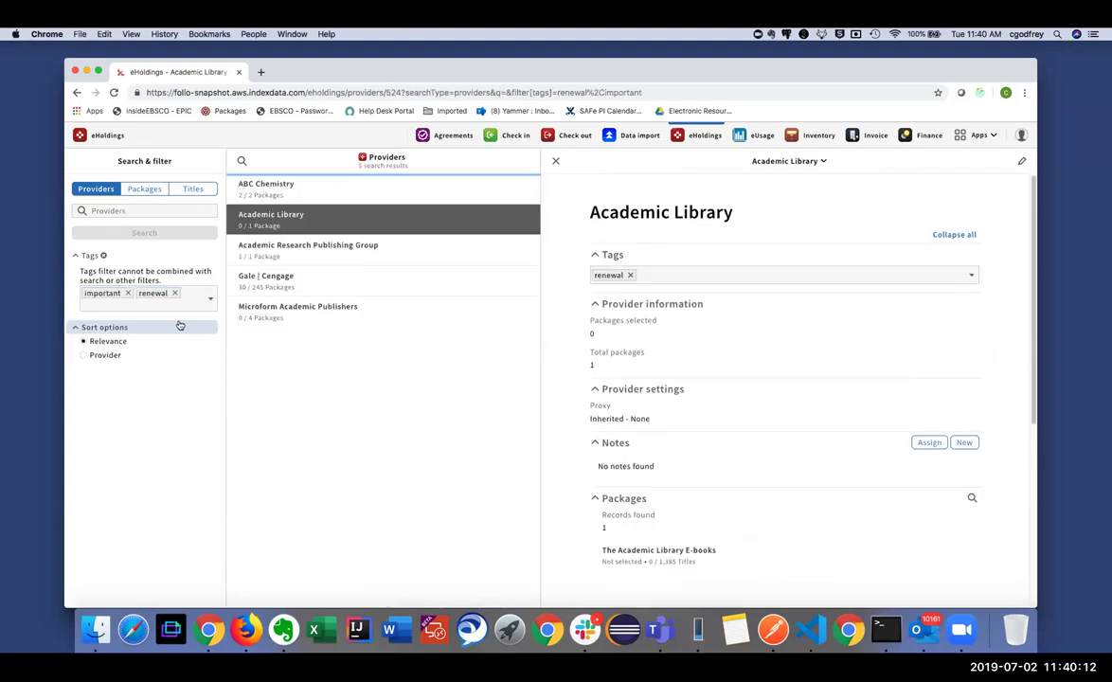
left_click(266, 285)
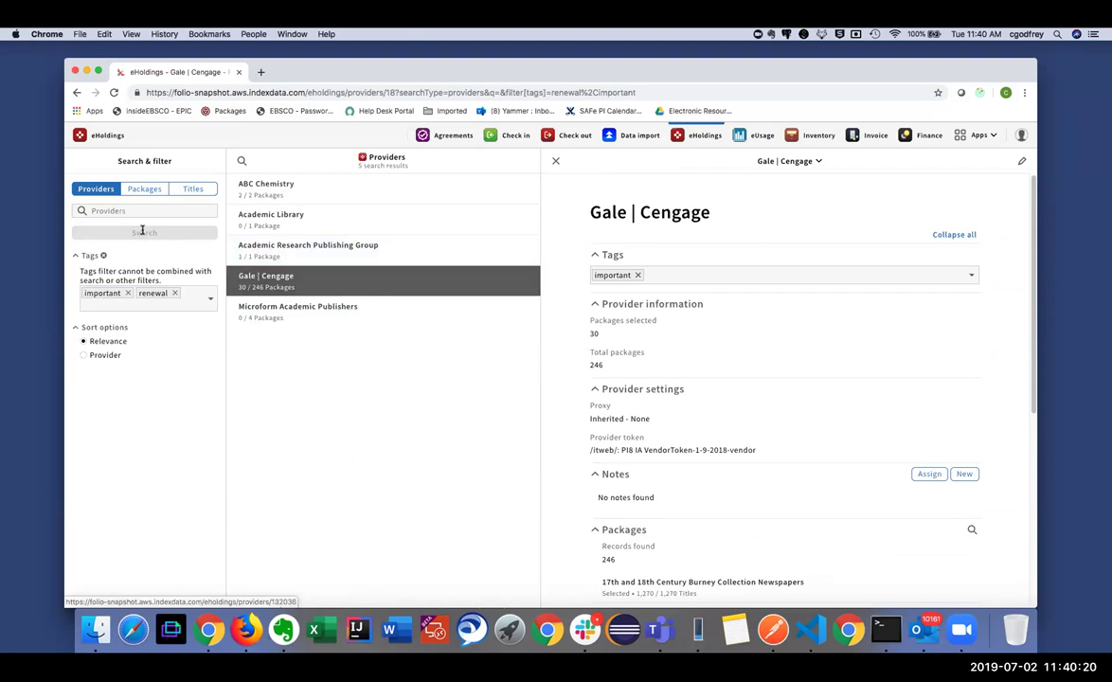
Filter packages by renewal, view ABC-CLIO eBook Collection 2009 (TAEBC), then switch to Titles
left_click(145, 190)
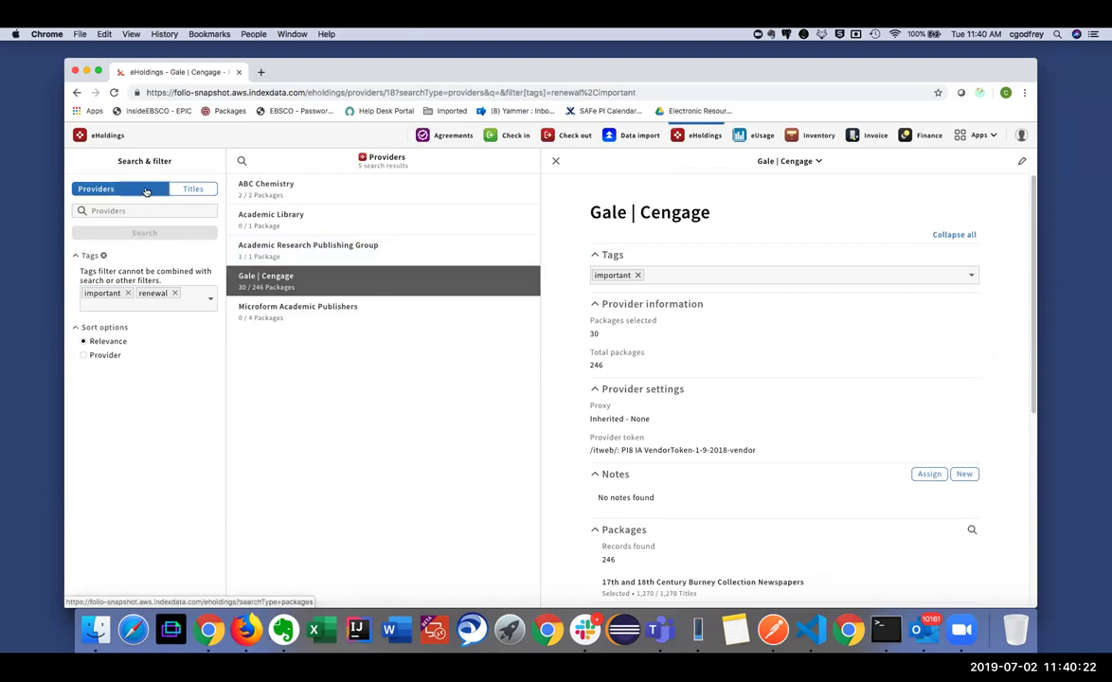
left_click(211, 298)
left_click(176, 342)
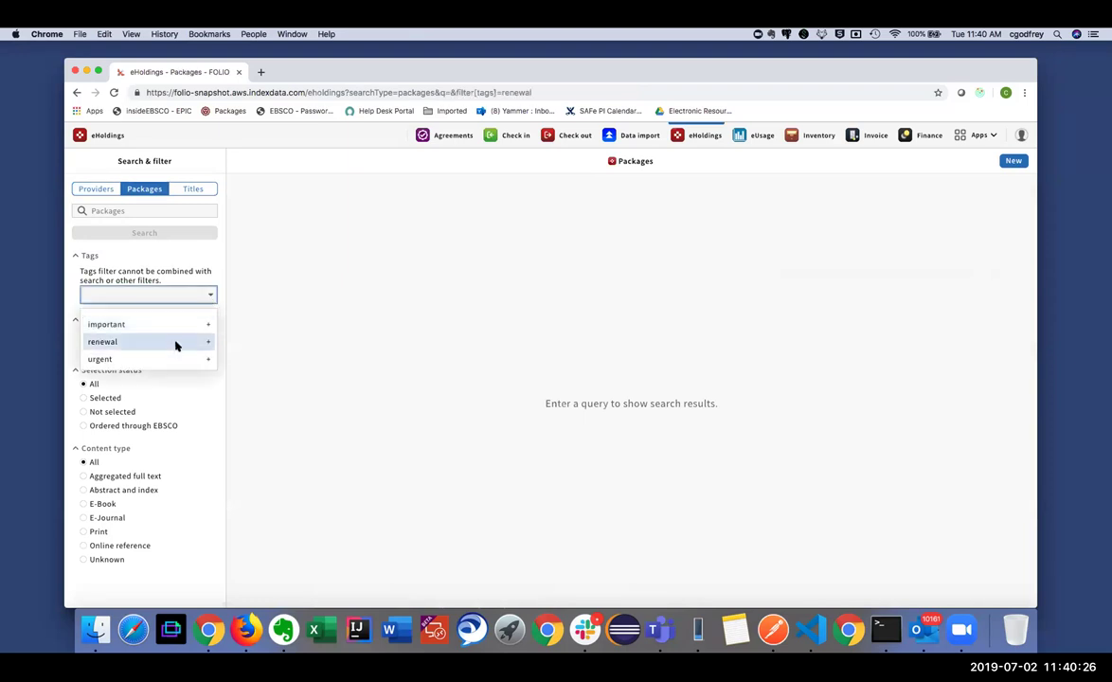
left_click(288, 225)
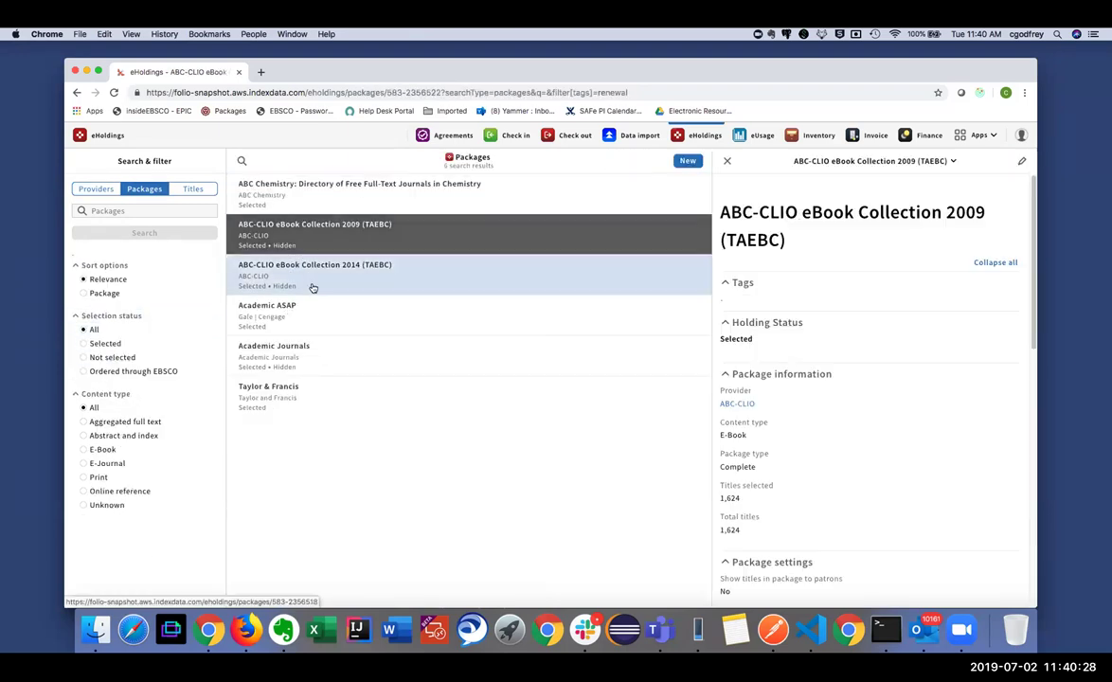
left_click(193, 190)
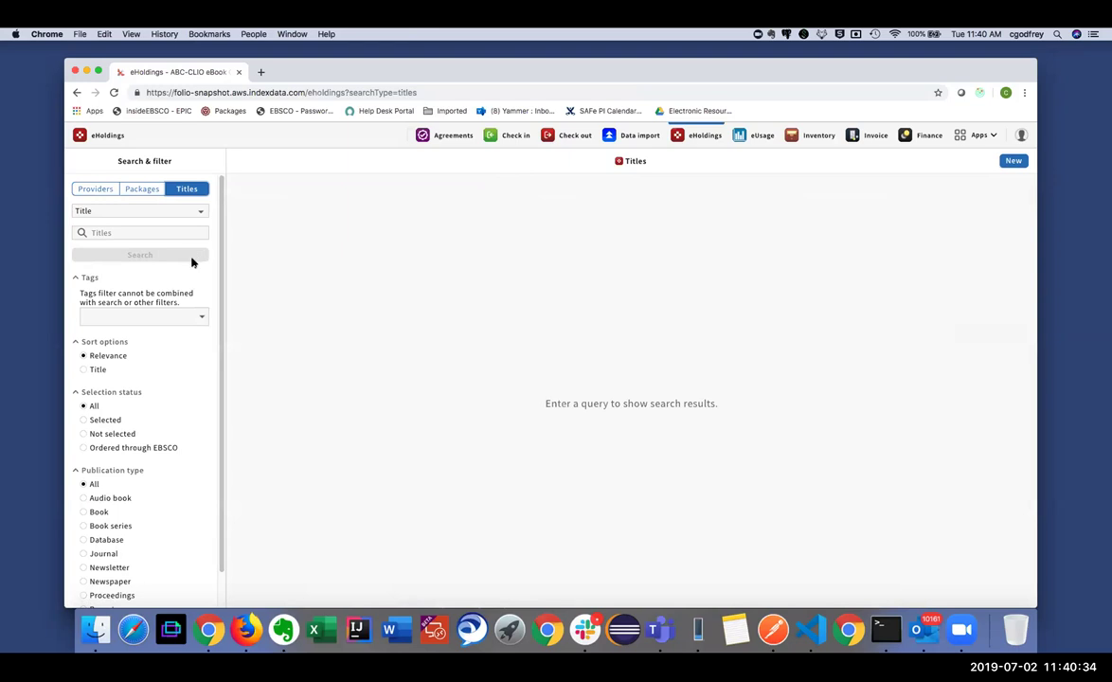
Filter titles by renewal and open ABC of Obesity's EBSCO eBooks holding
left_click(199, 318)
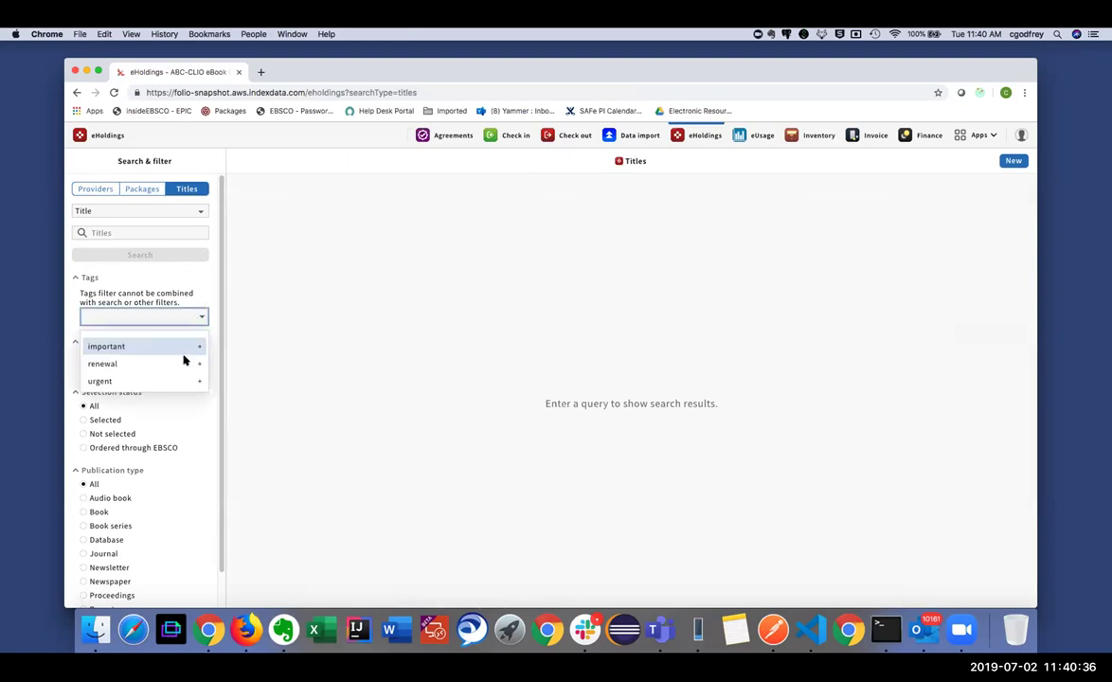
left_click(184, 364)
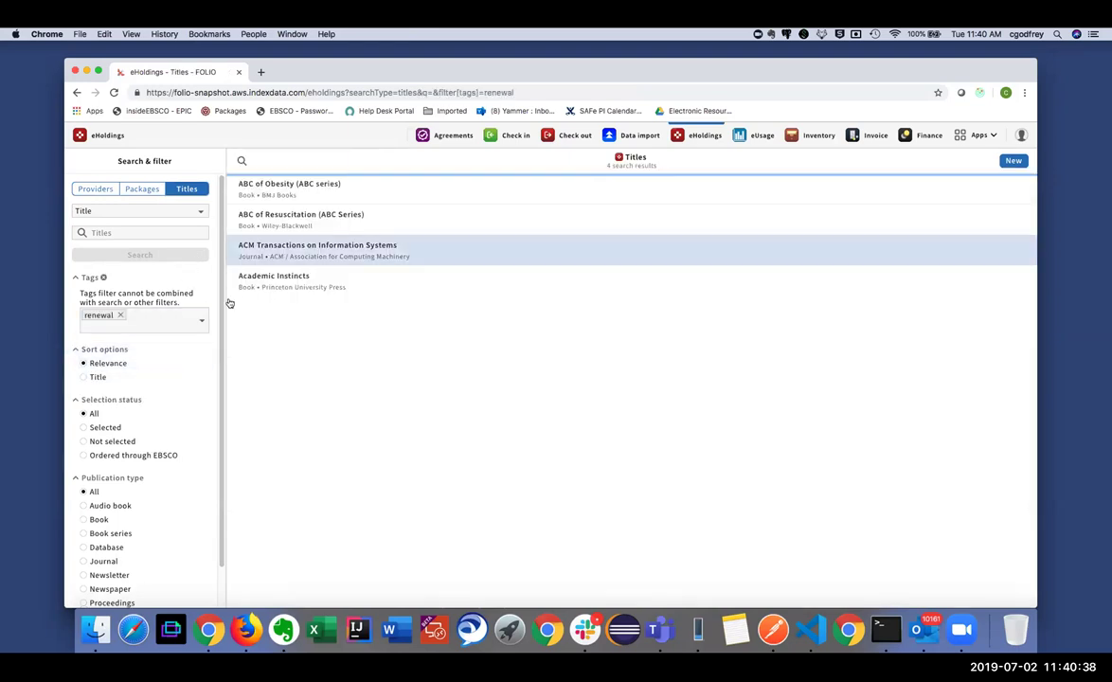
left_click(304, 193)
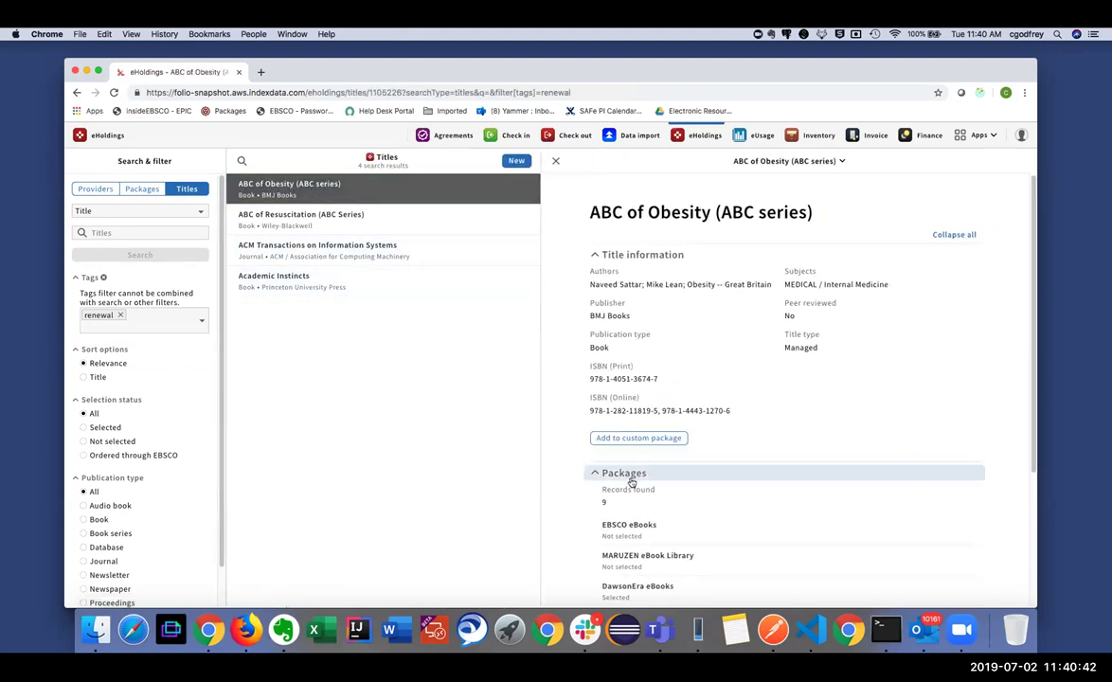
left_click(646, 532)
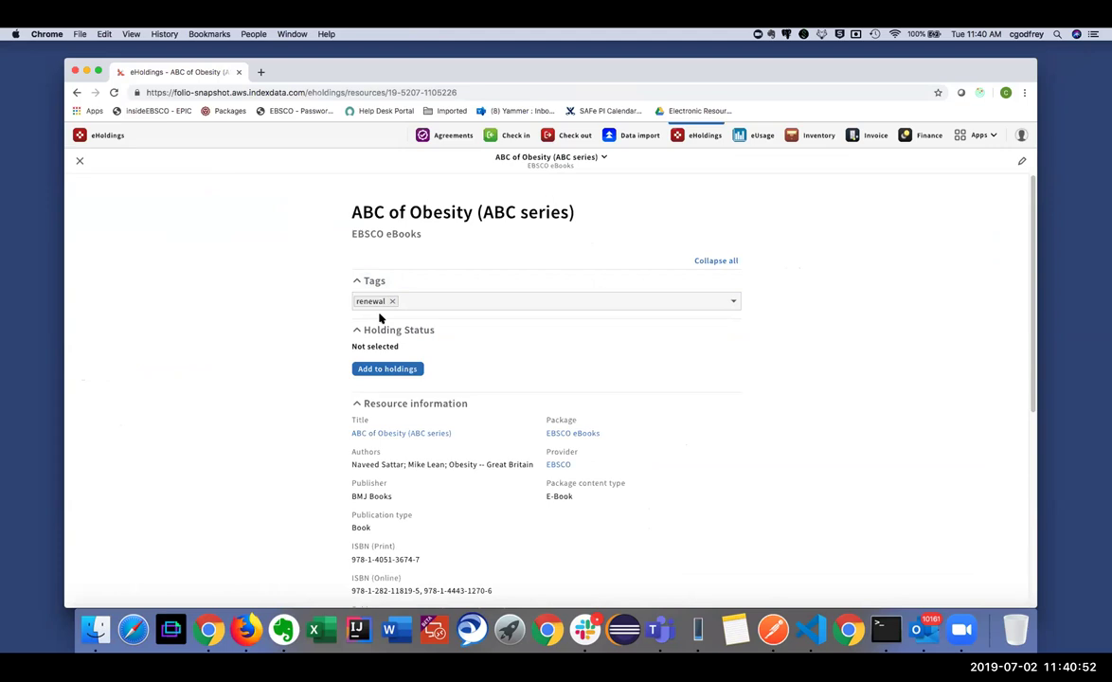
Clear the tags filter, search providers for 'gale' and open Gale | Cengage
left_click(79, 160)
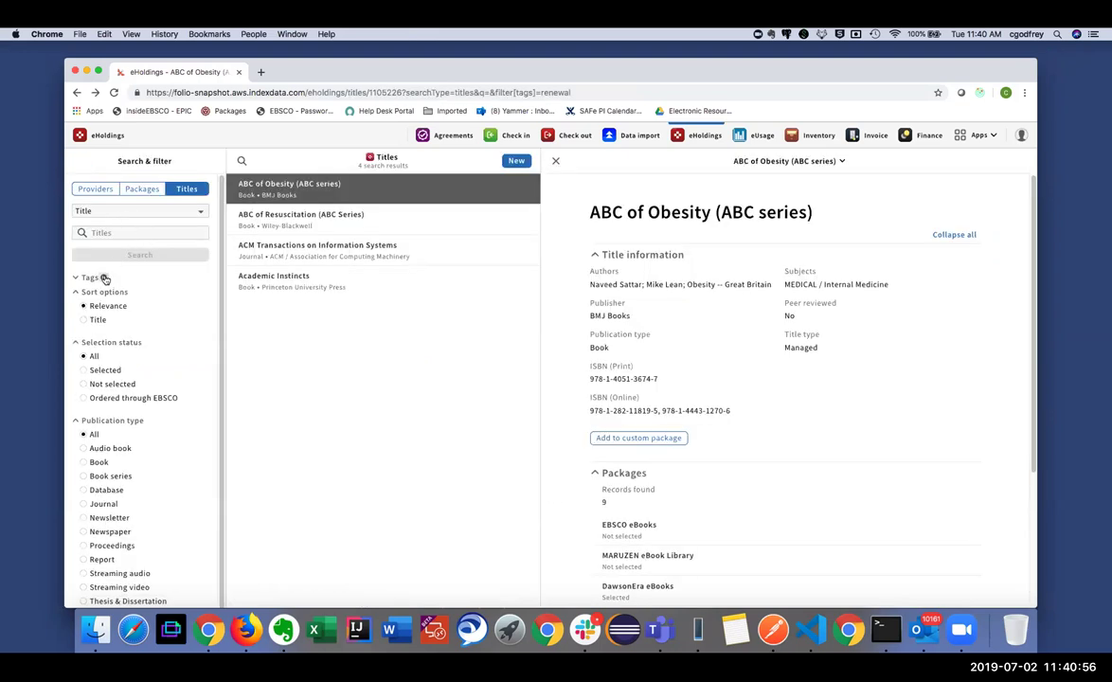
left_click(97, 191)
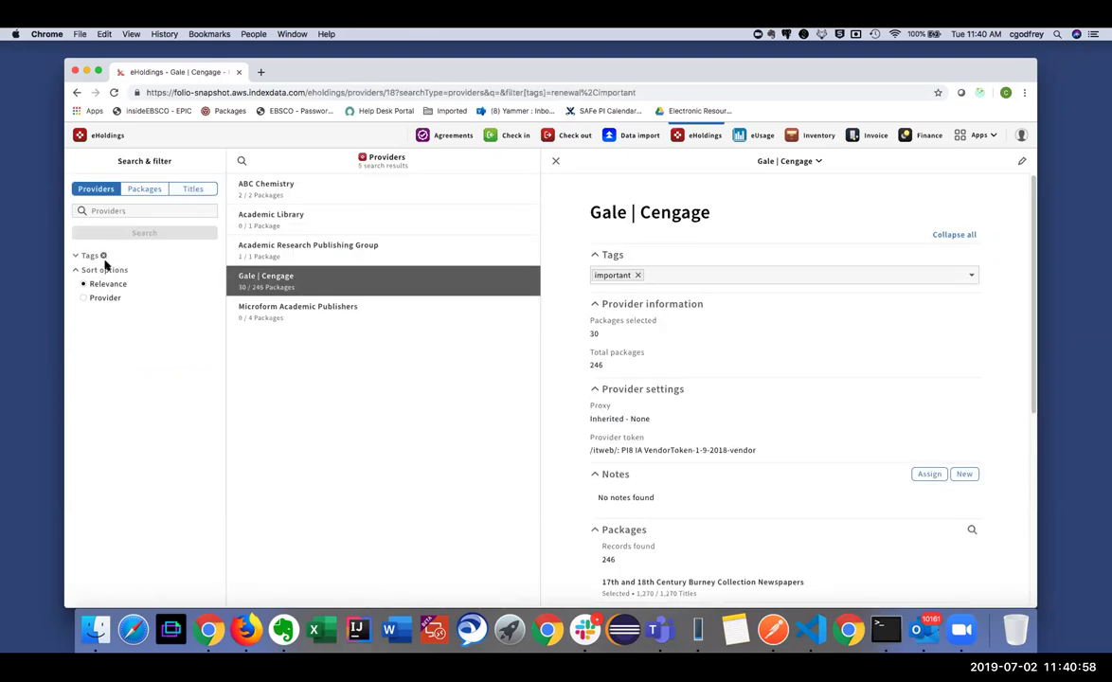
left_click(104, 257)
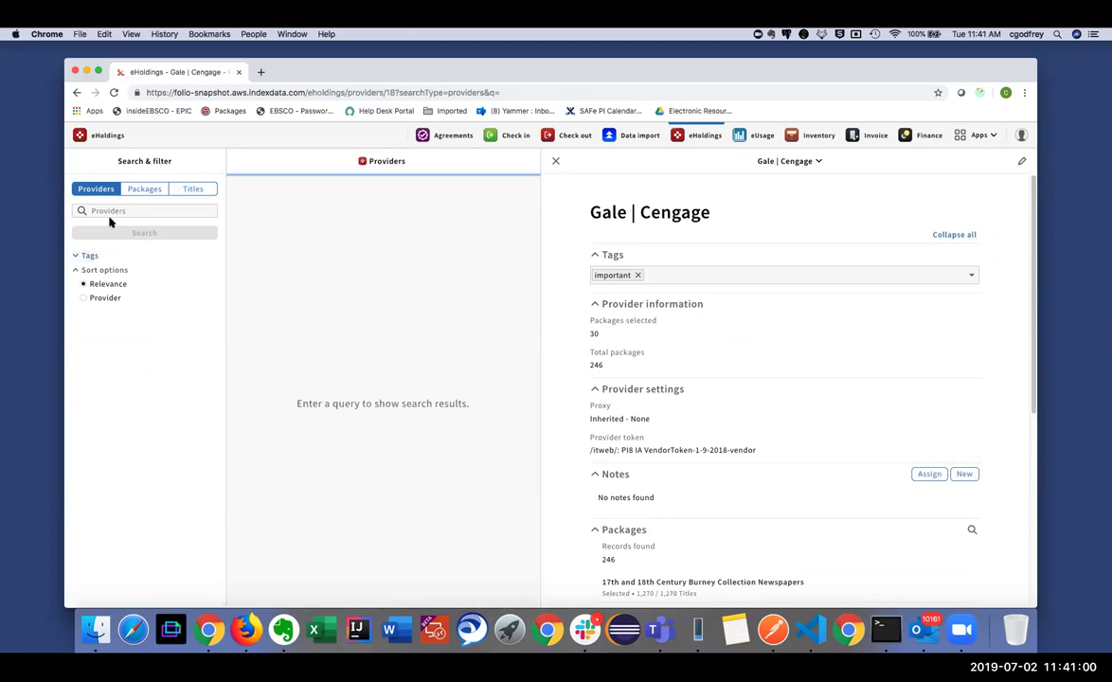
left_click(111, 213)
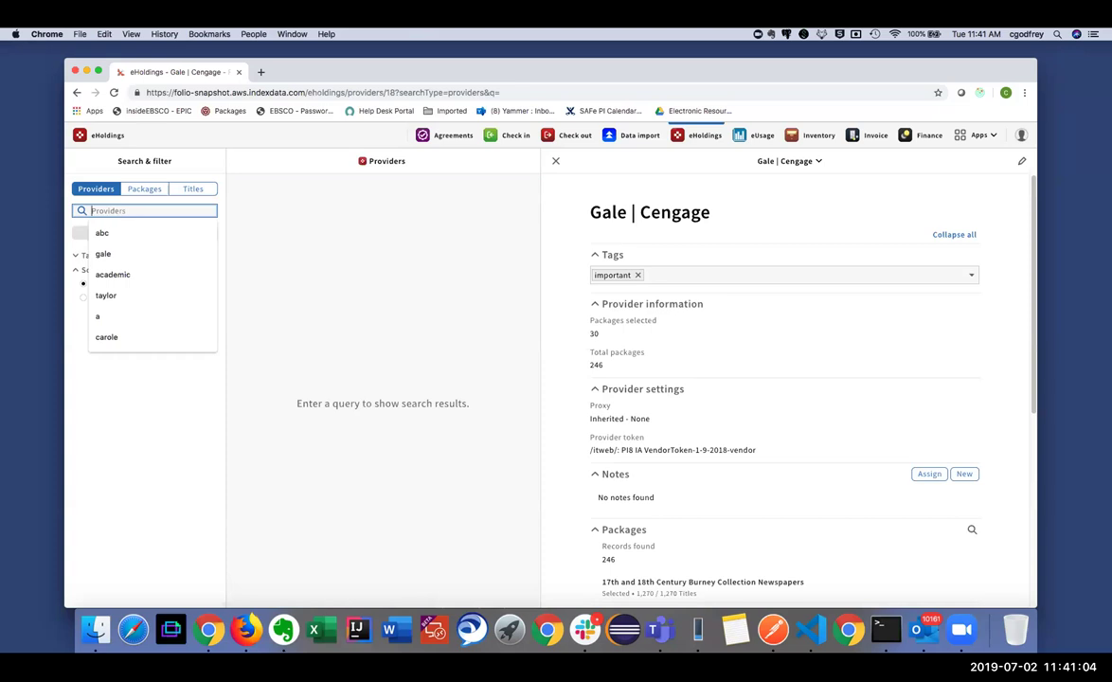
type("gale")
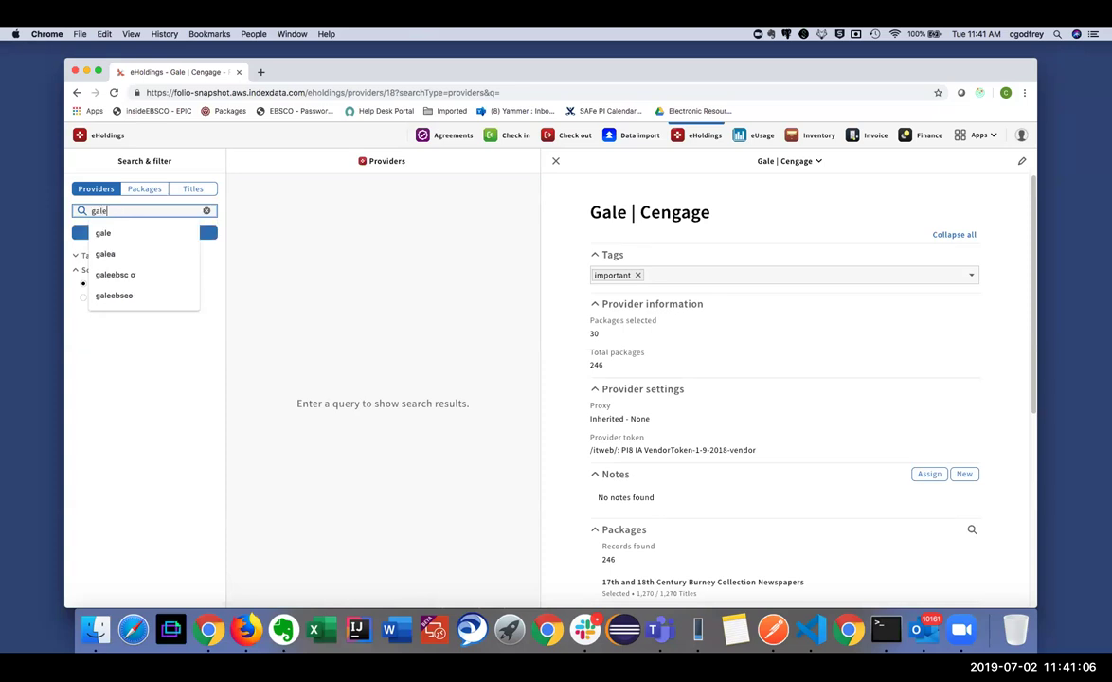
key("BackSpace")
key("BackSpace")
key("BackSpace")
key("BackSpace")
type("acdem")
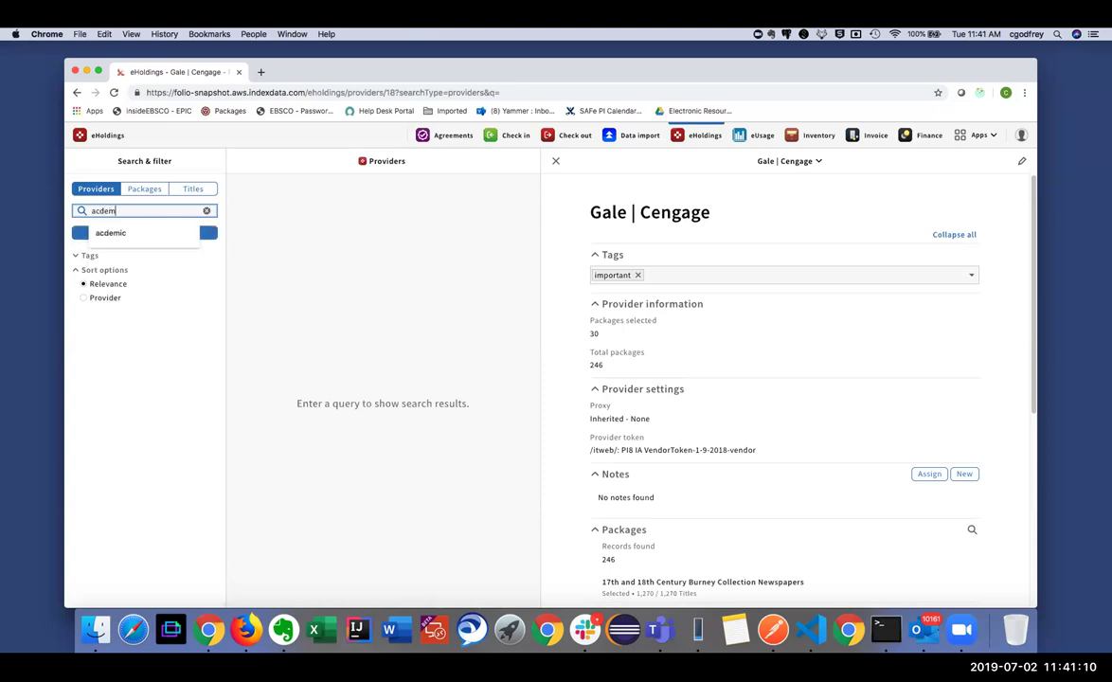
type("ic")
key("BackSpace")
key("BackSpace")
key("BackSpace")
key("BackSpace")
key("BackSpace")
key("BackSpace")
key("BackSpace")
key("BackSpace")
key("BackSpace")
type("gale")
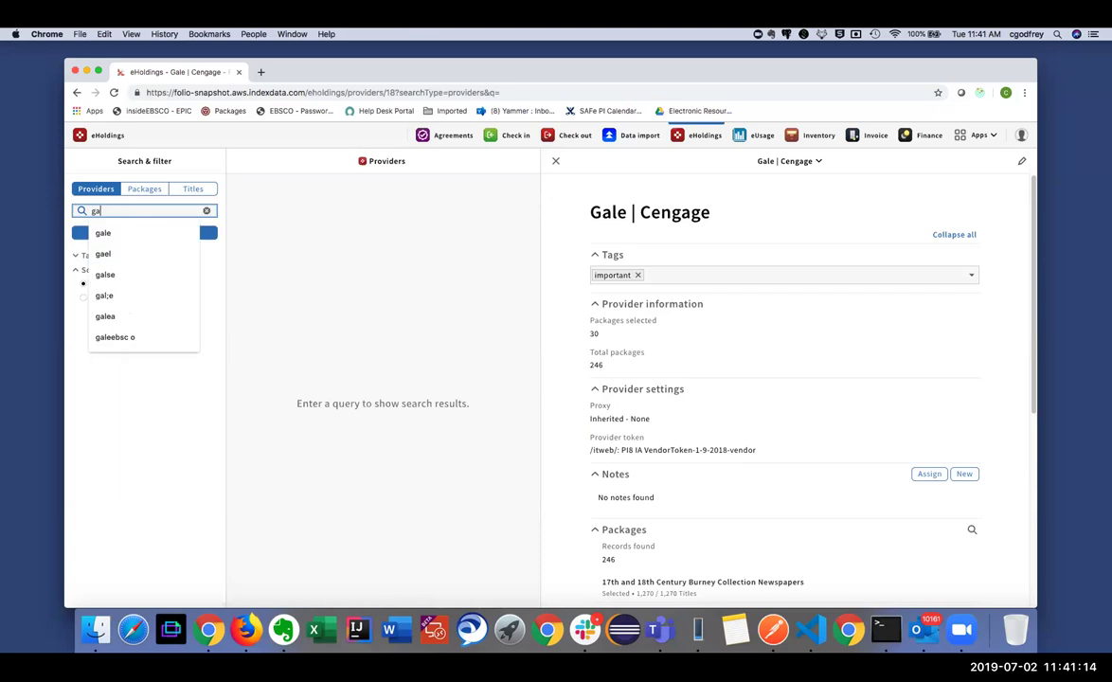
key("Return")
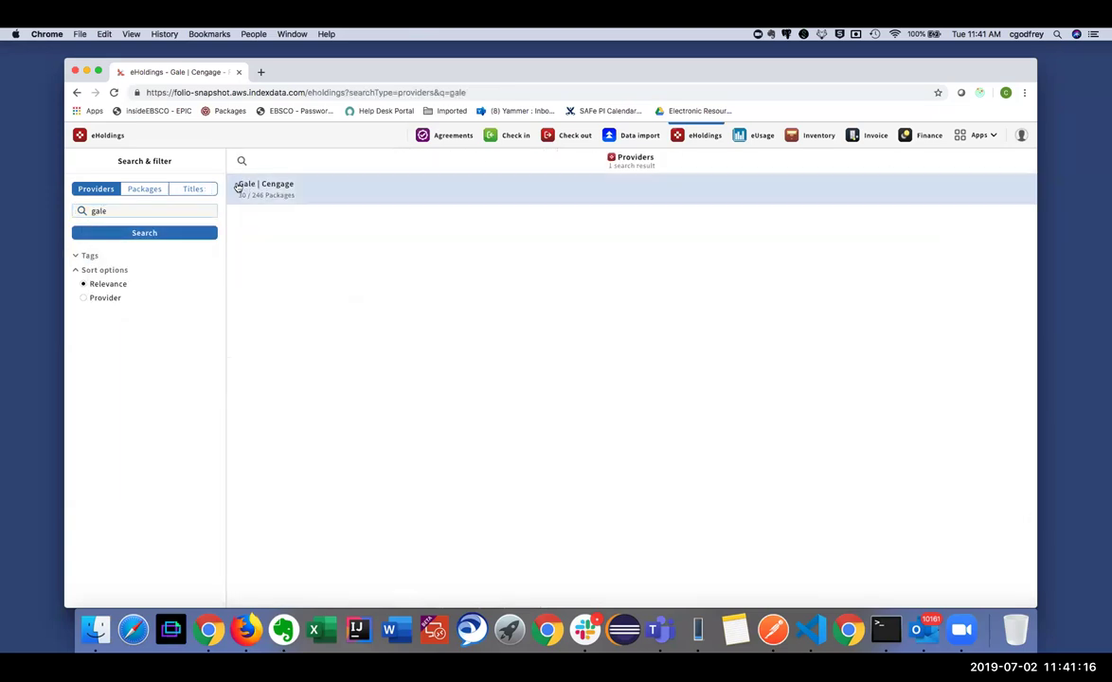
left_click(267, 188)
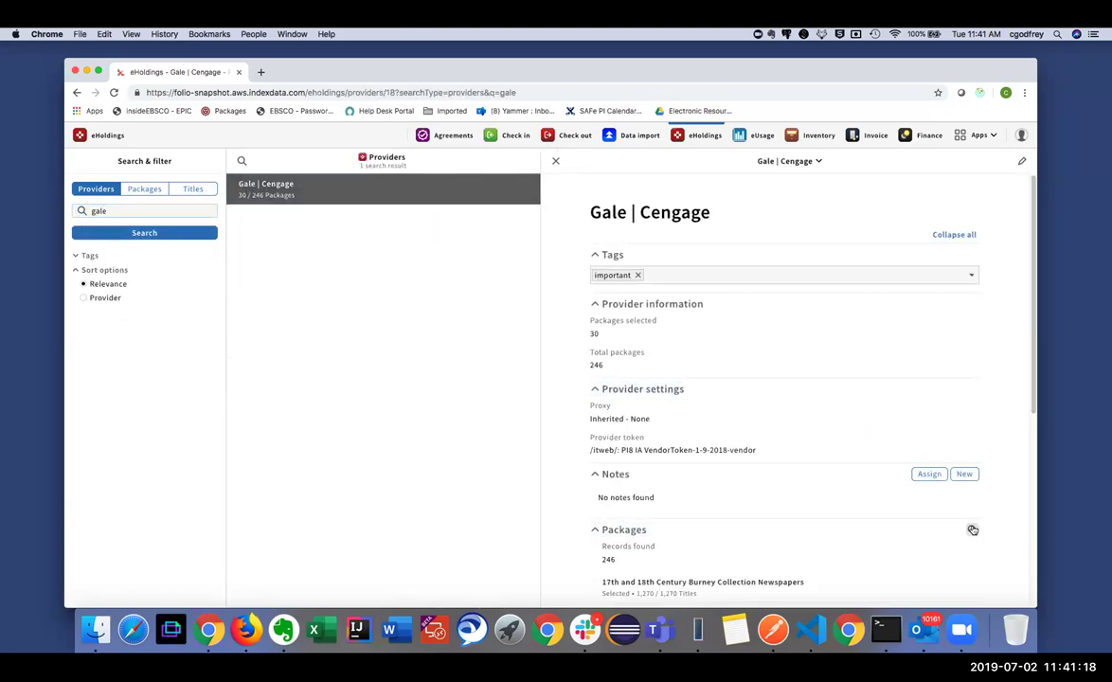
Filter Gale | Cengage packages by renewal, view Academic ASAP, then close it
left_click(972, 529)
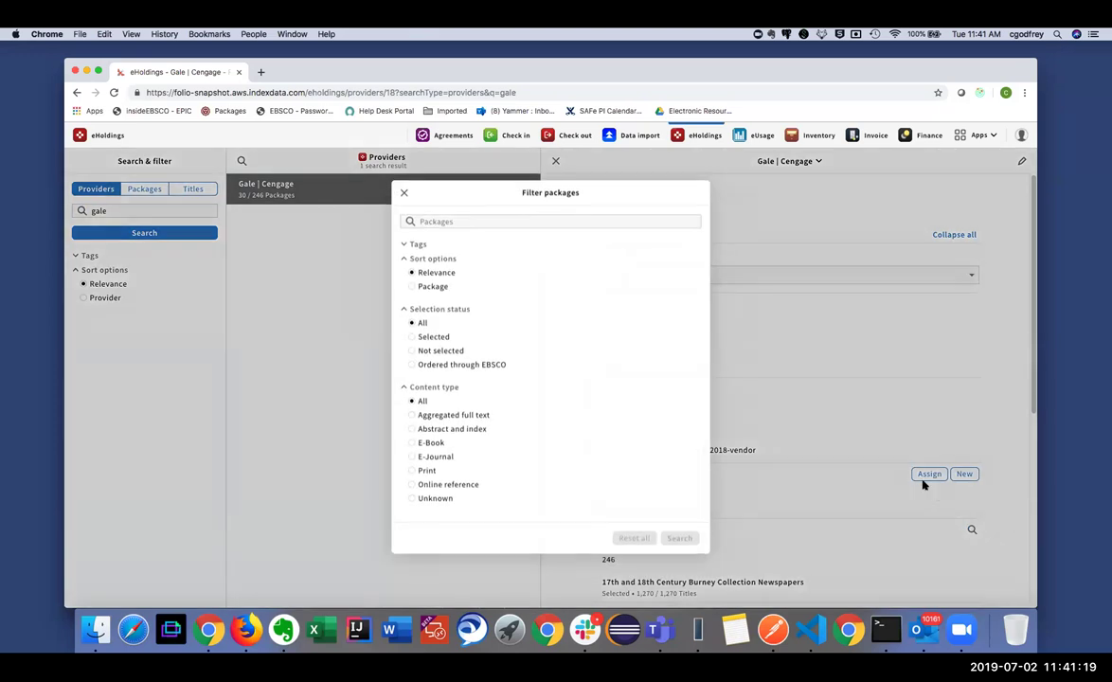
left_click(560, 244)
left_click(630, 277)
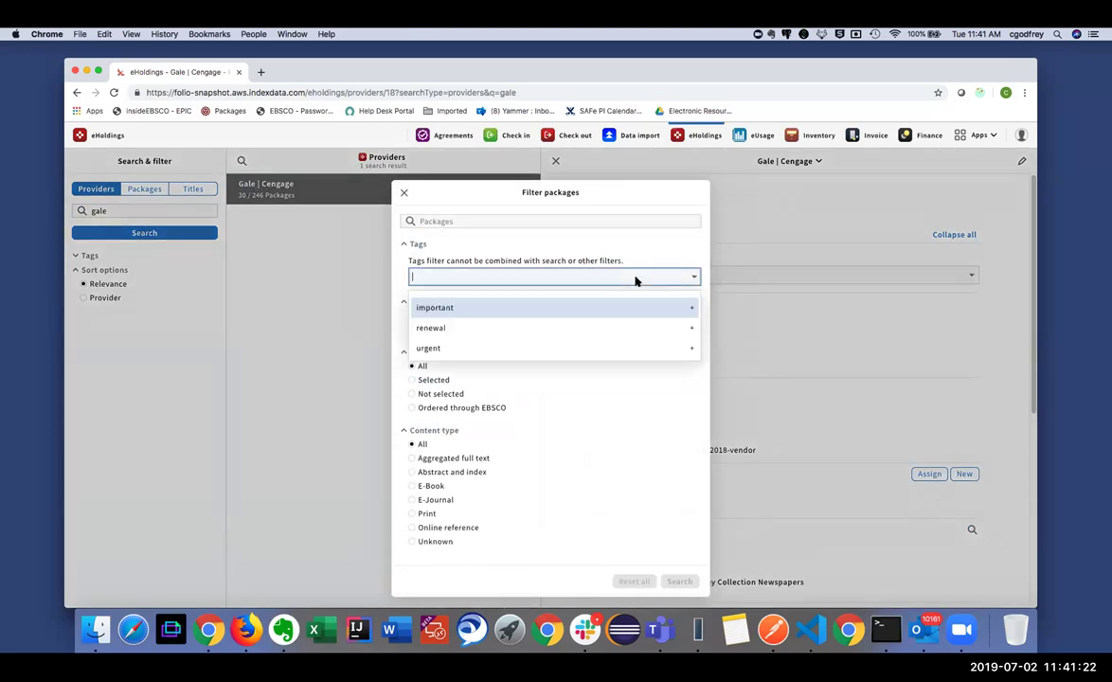
left_click(550, 307)
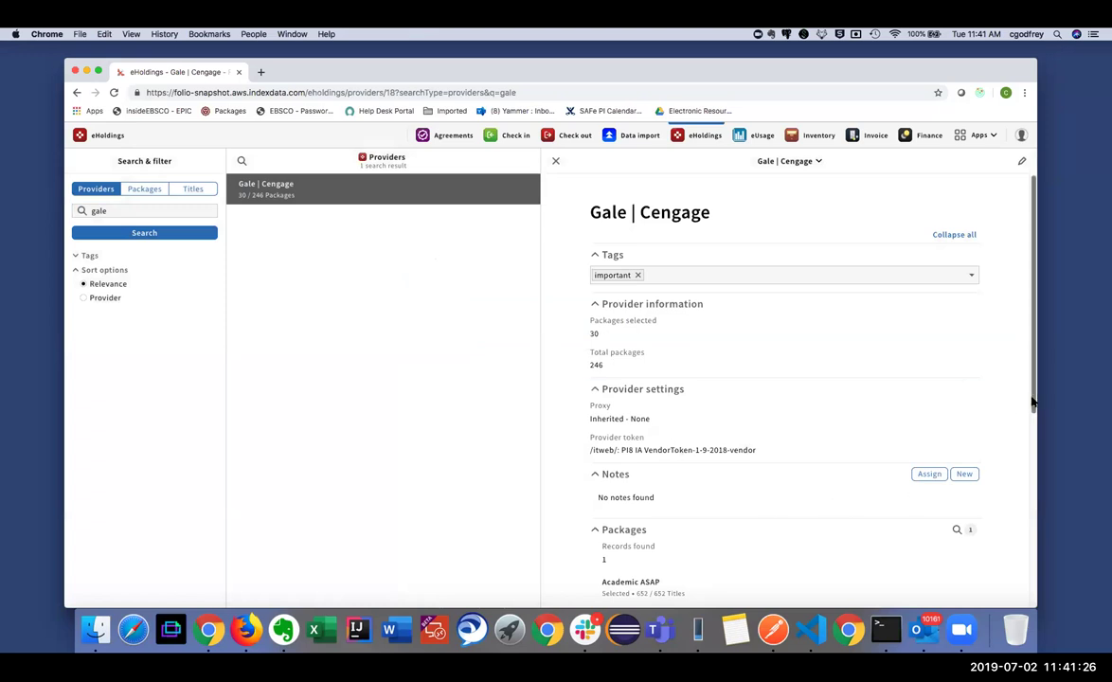
scroll(1028, 397, "down", 3)
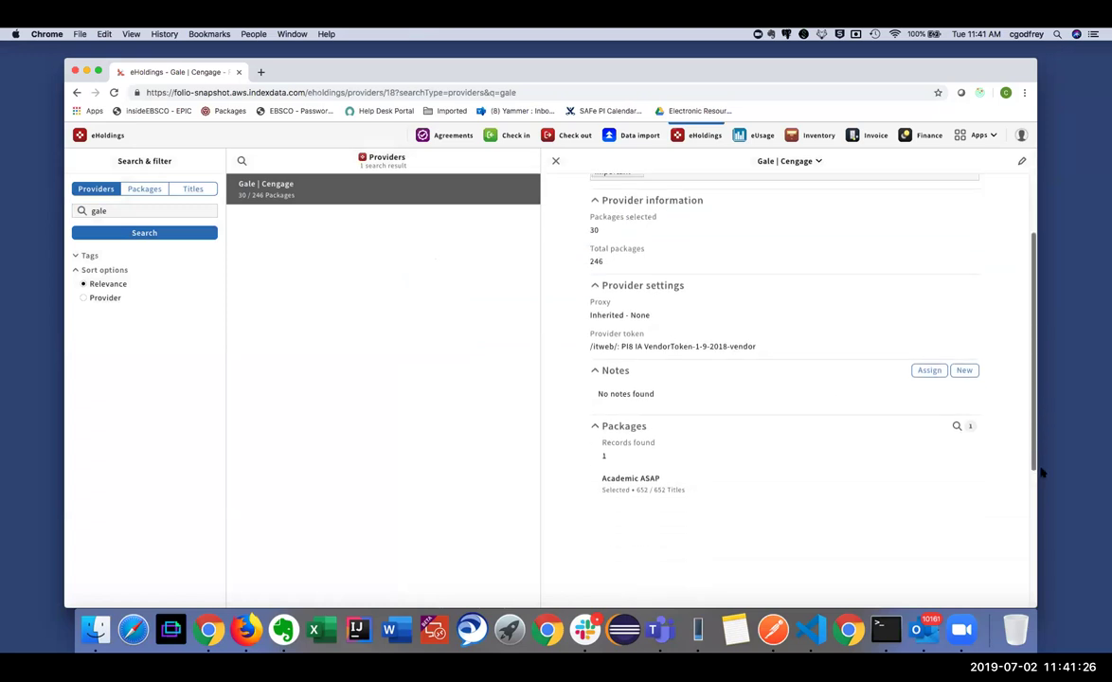
left_click(684, 457)
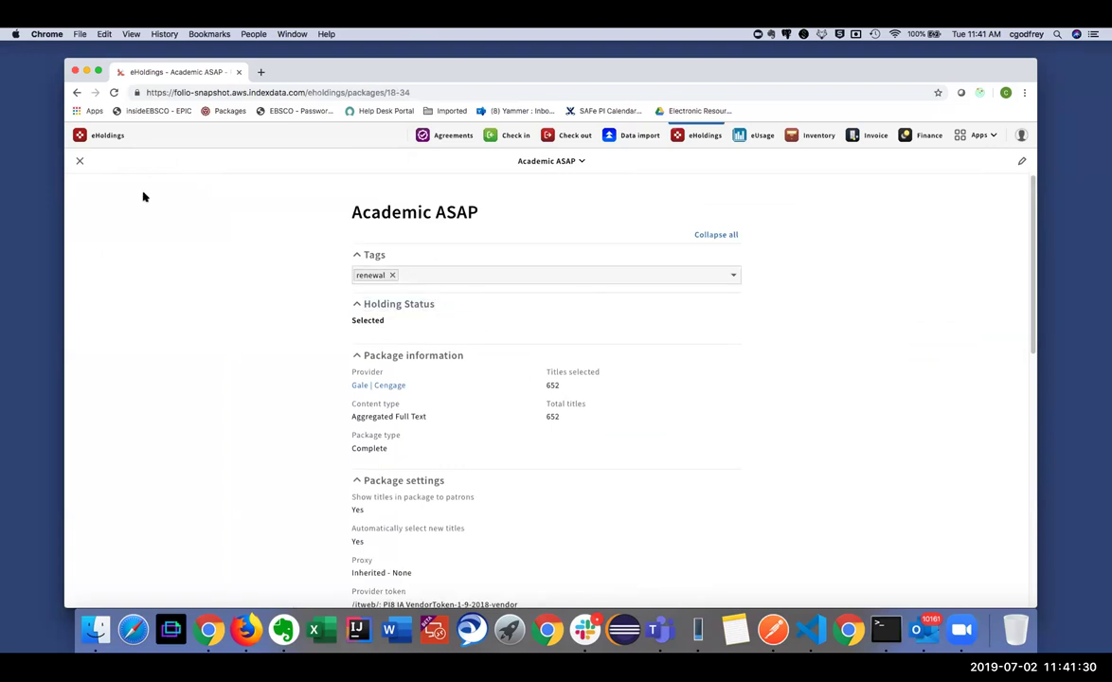
left_click(80, 161)
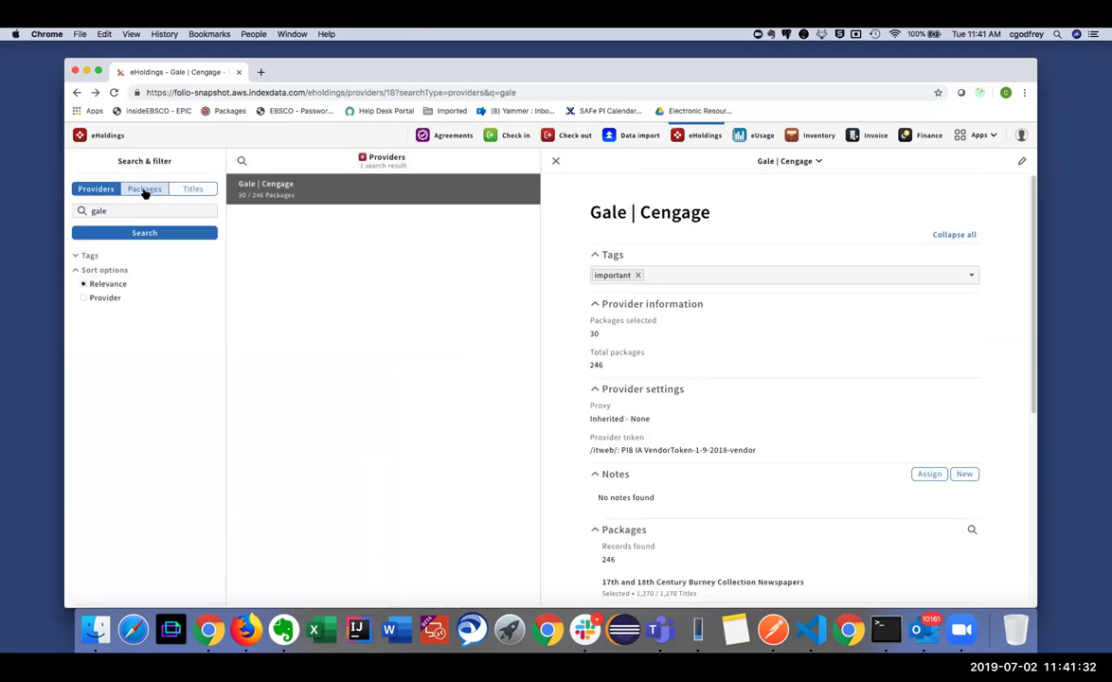
Search packages for 'academic asap' and open the Academic ASAP package
left_click(144, 190)
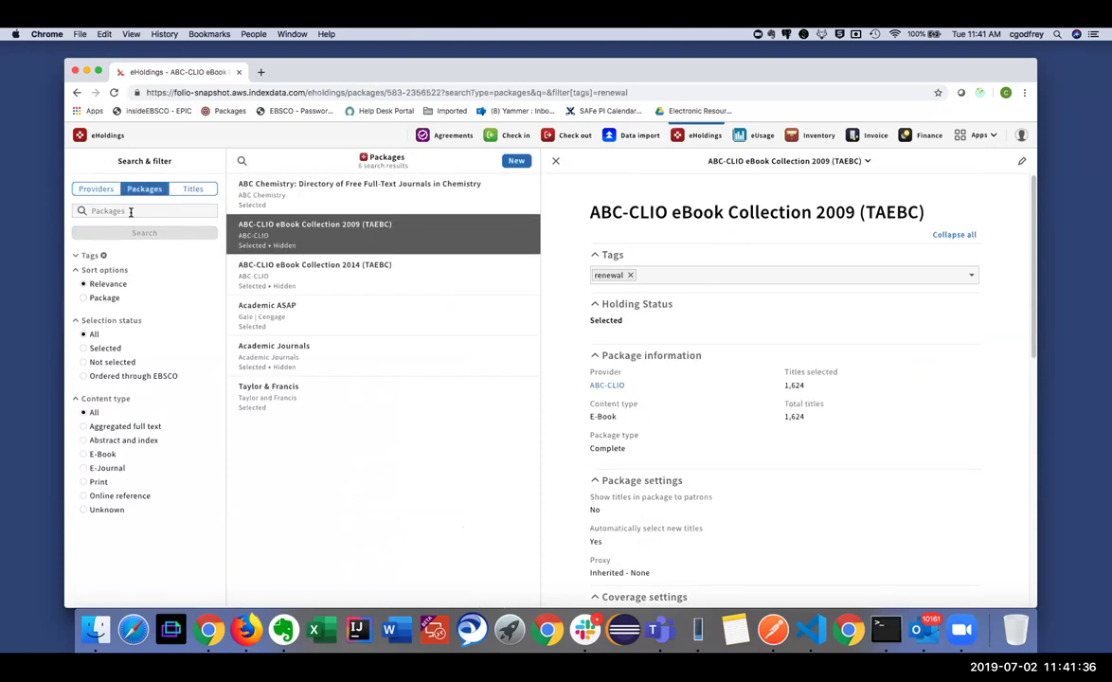
left_click(130, 211)
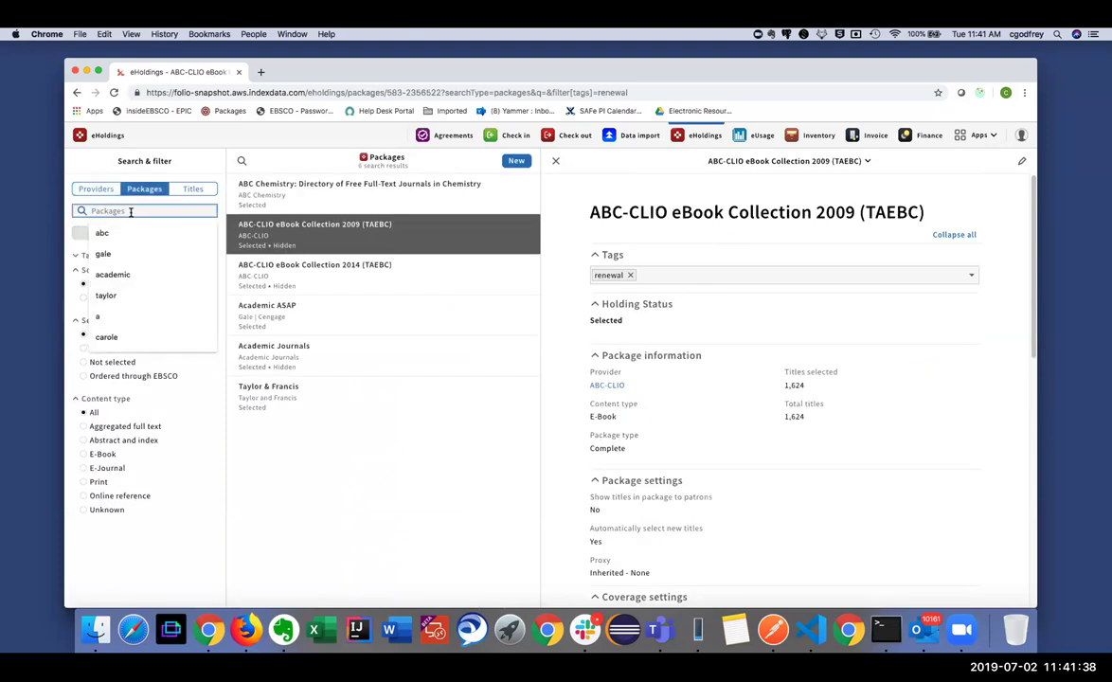
type("academic")
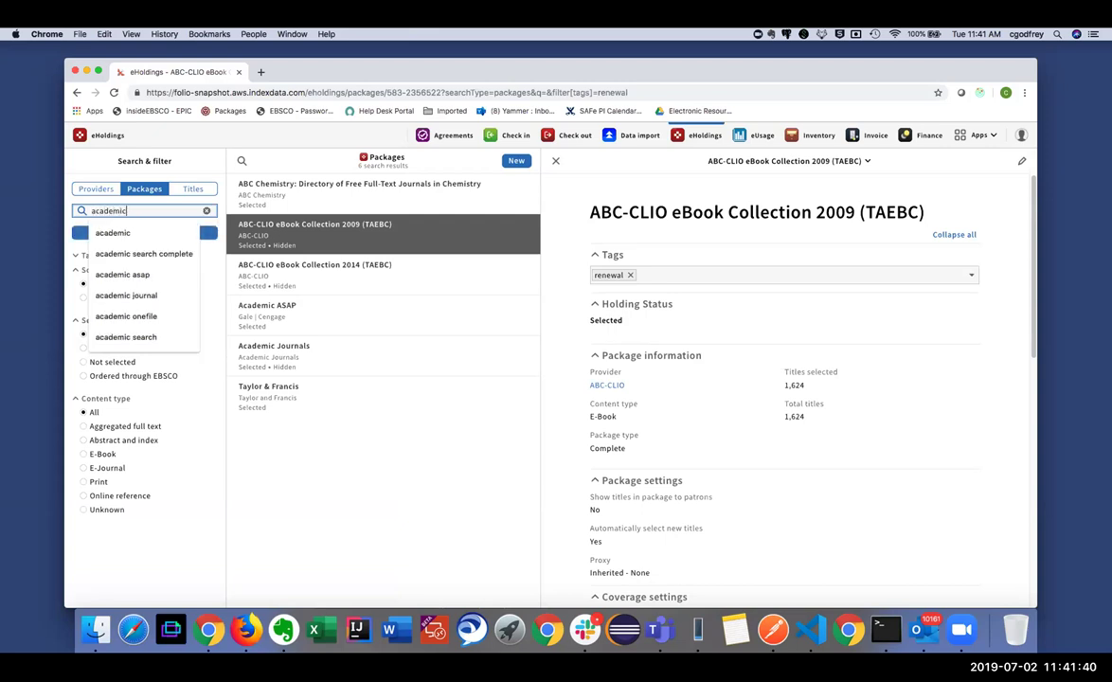
type(" asap")
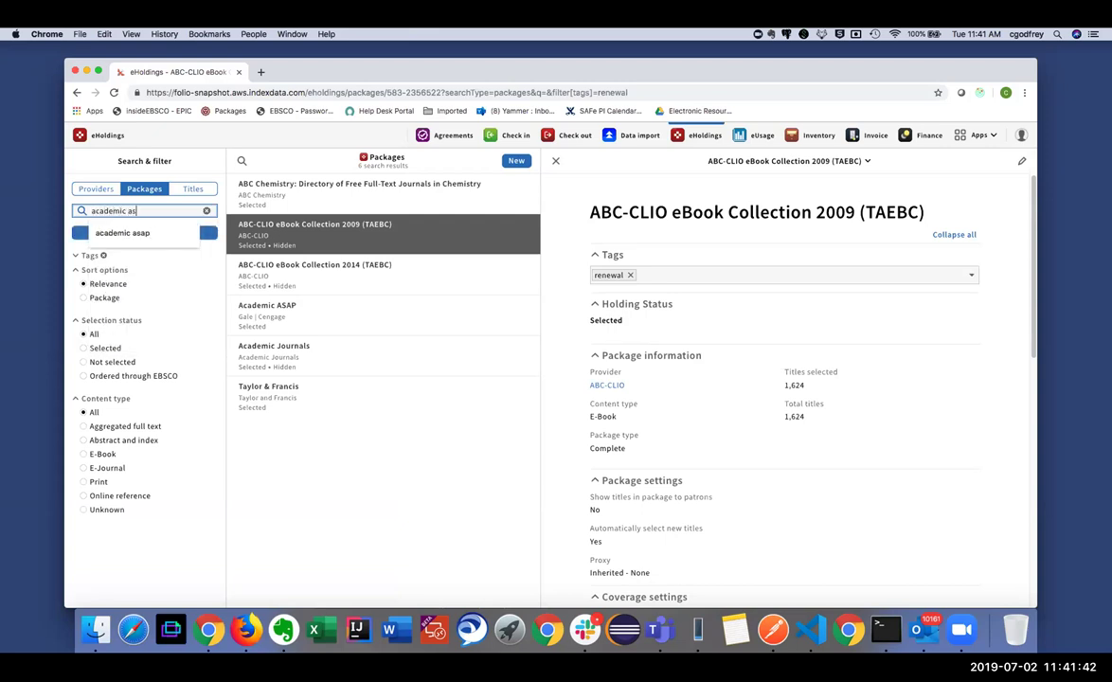
key("Return")
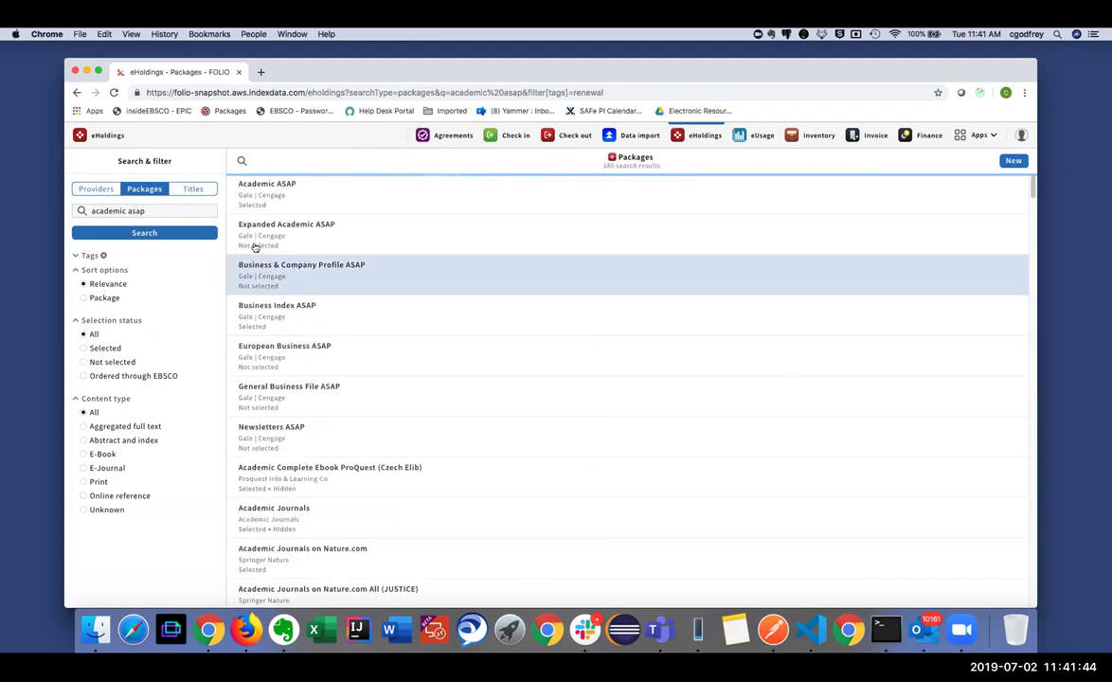
left_click(269, 202)
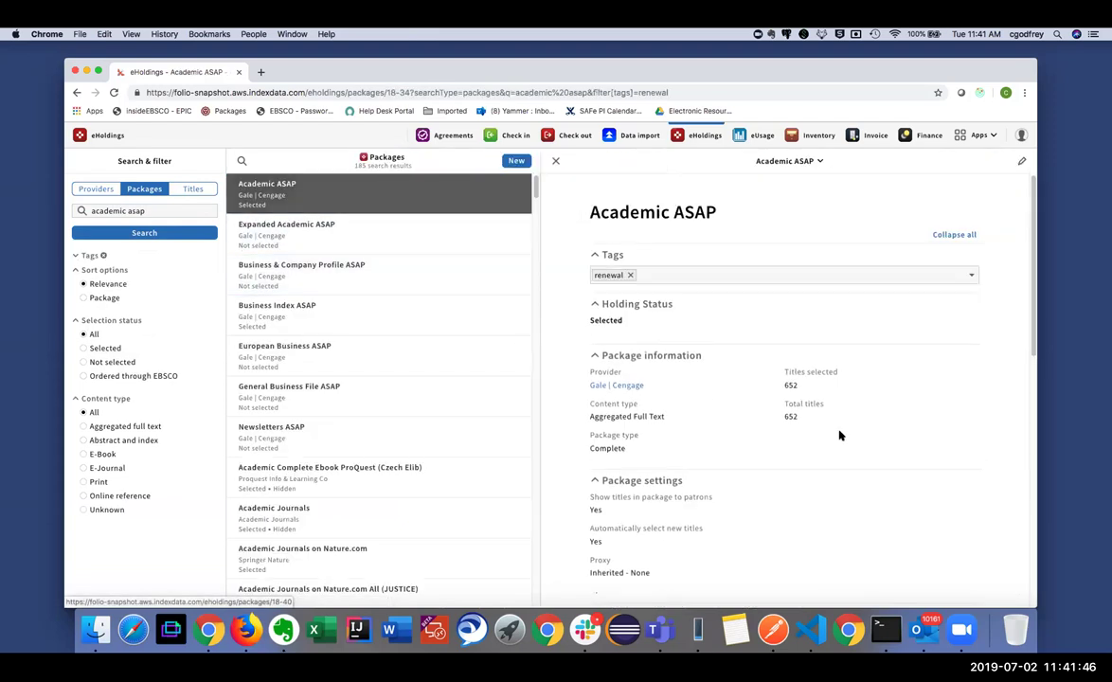
Filter the package's titles by renewal and open ACM Transactions on Information Systems
left_click_drag(1035, 348, 997, 480)
left_click(972, 453)
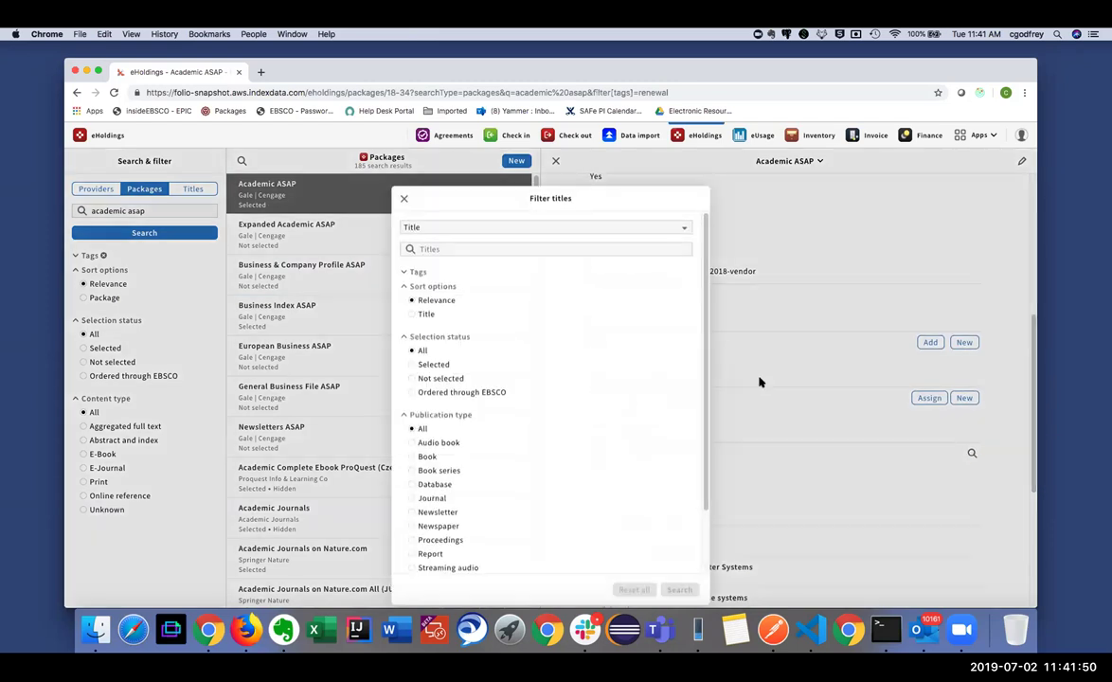
left_click(417, 266)
left_click(453, 297)
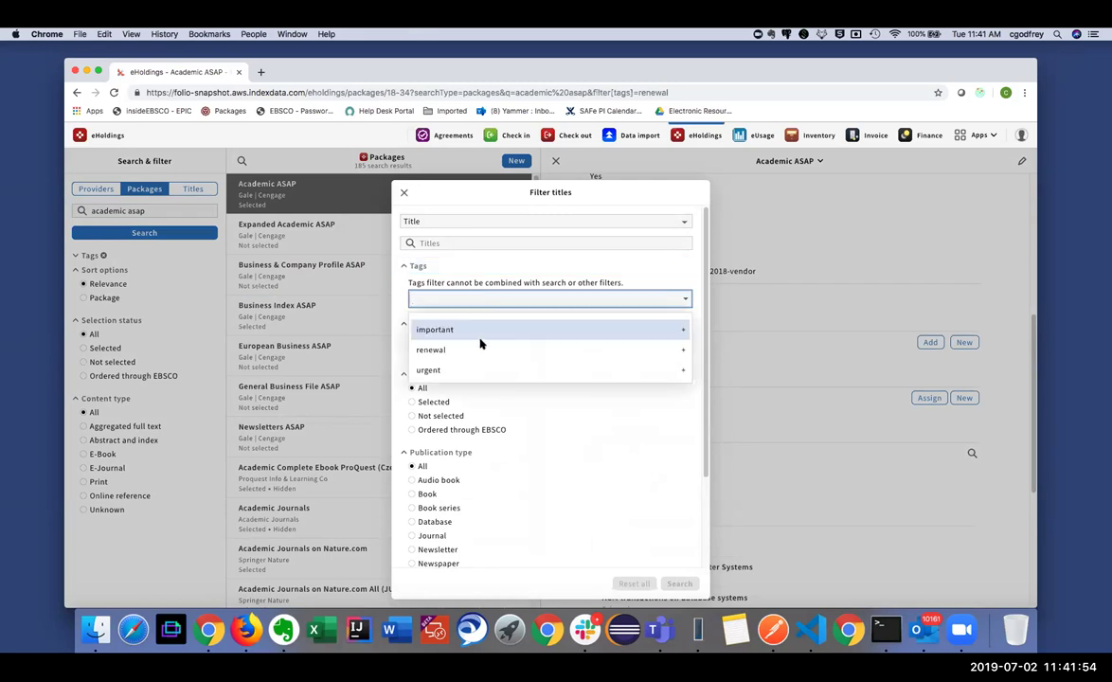
left_click(483, 350)
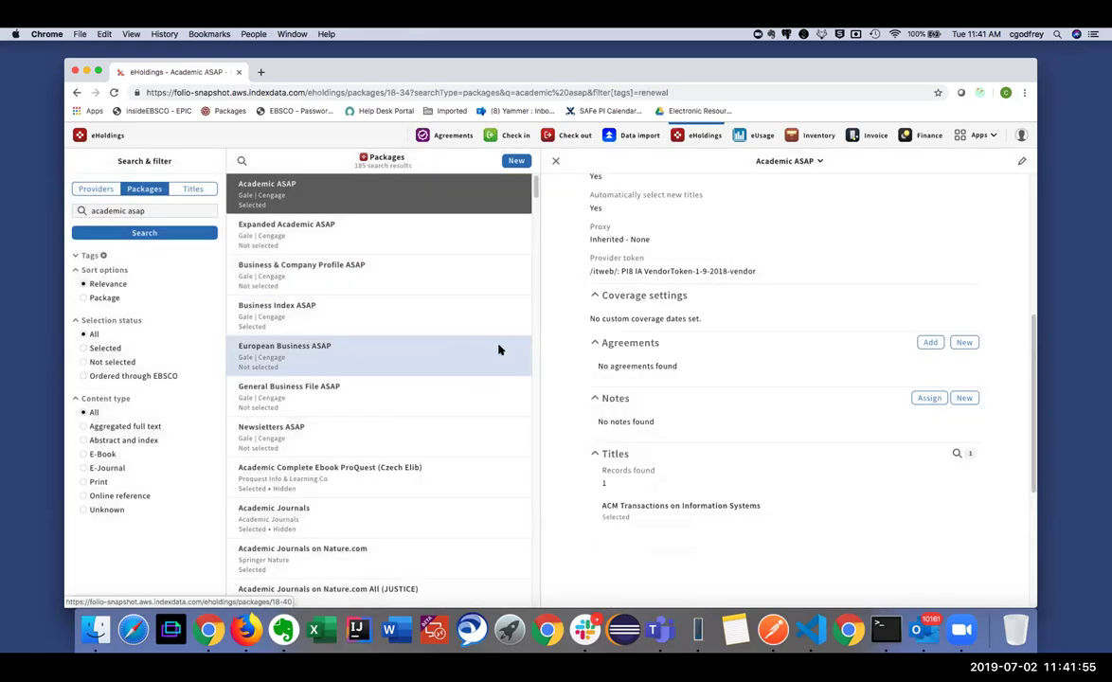
left_click(702, 510)
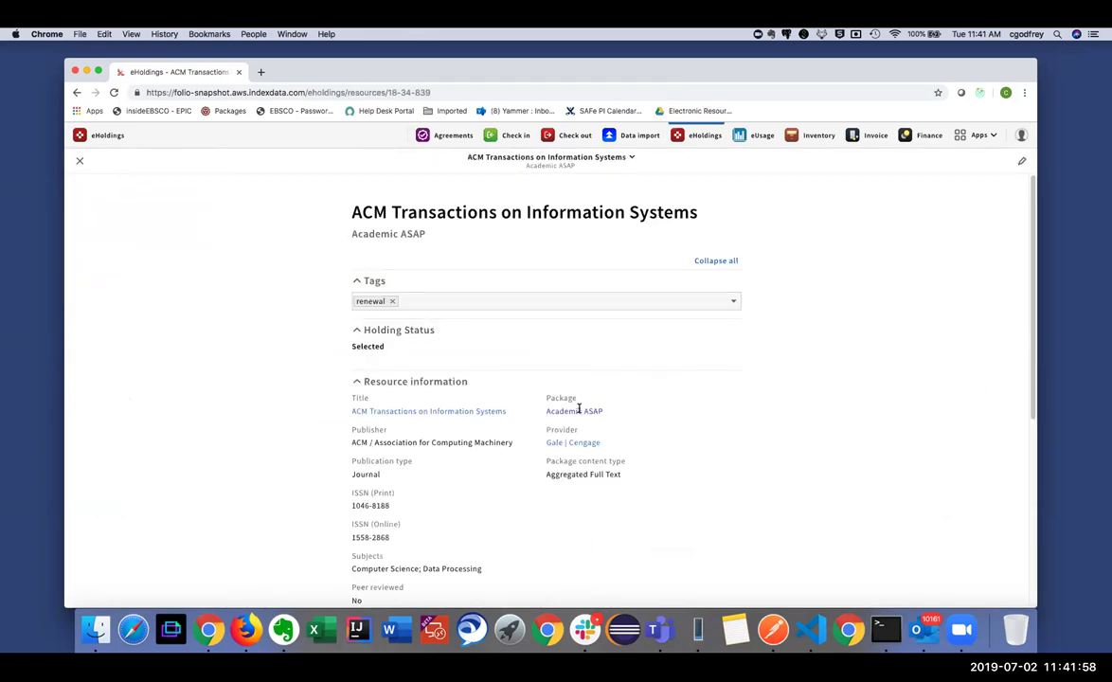
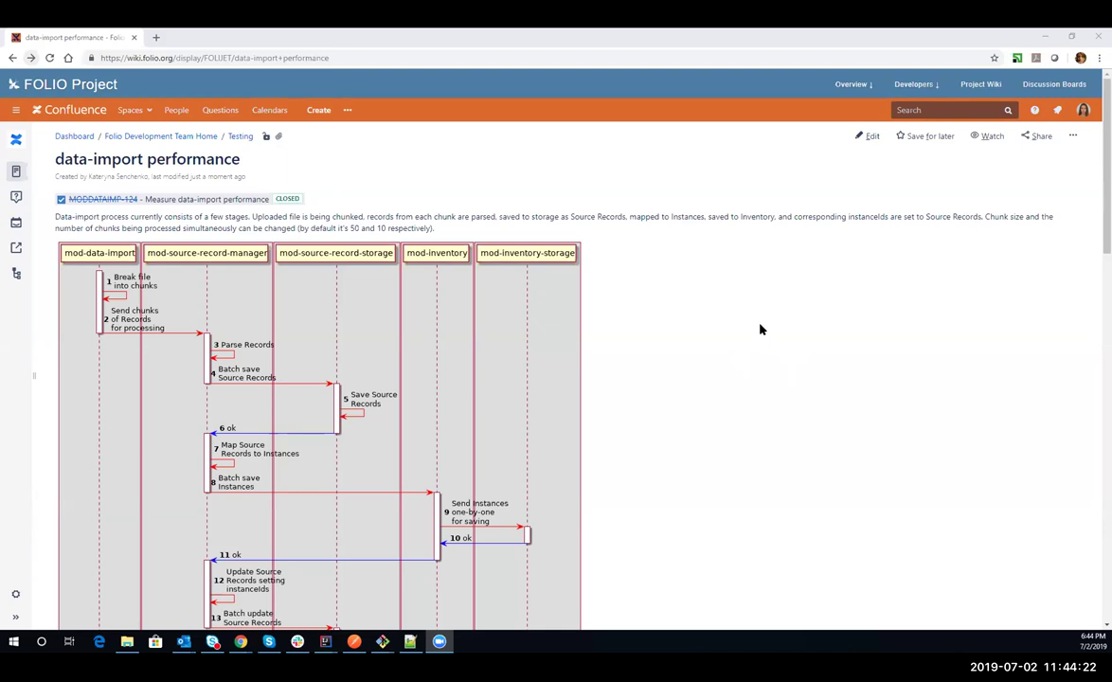
scroll(760, 336, "down", 2)
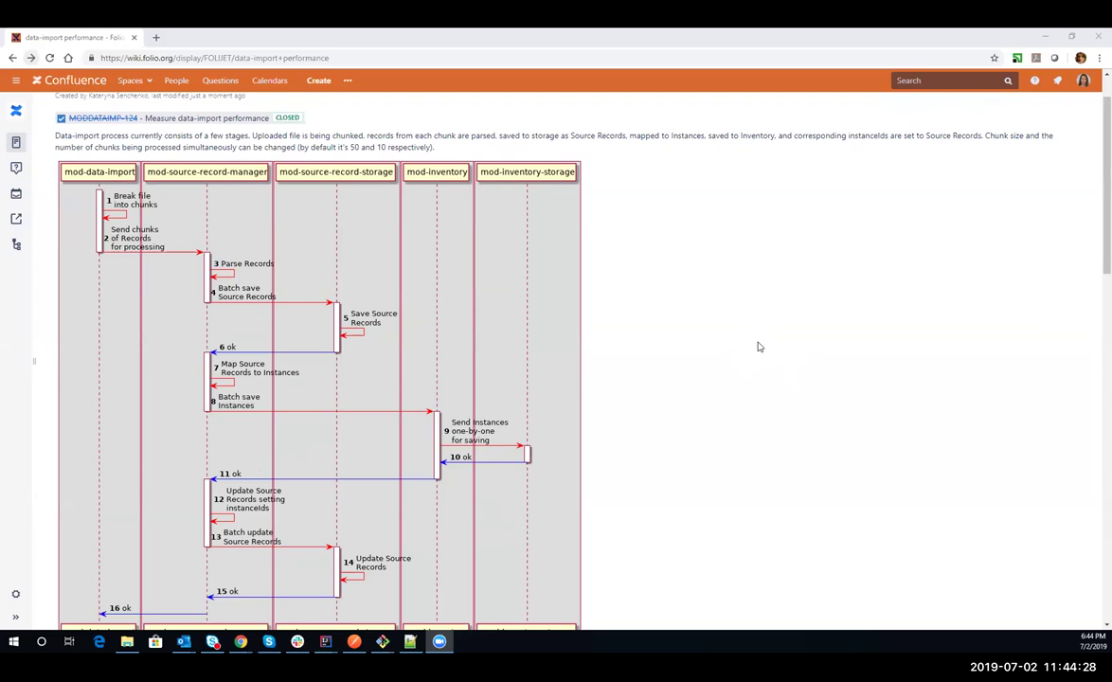
scroll(758, 347, "down", 1)
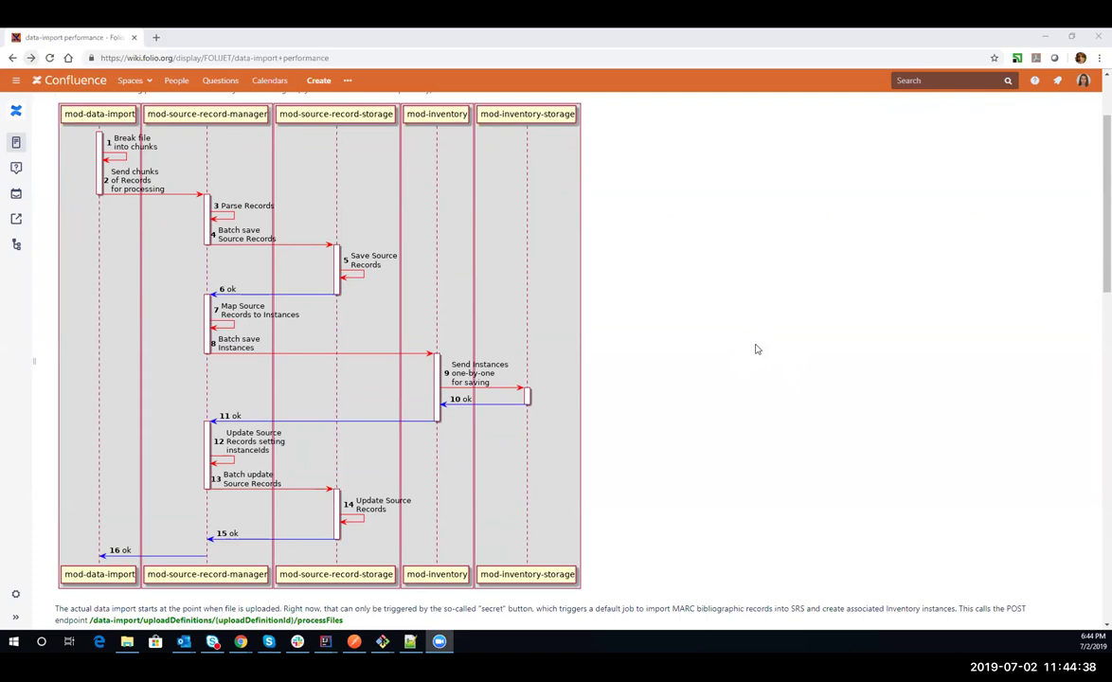
scroll(757, 349, "down", 3)
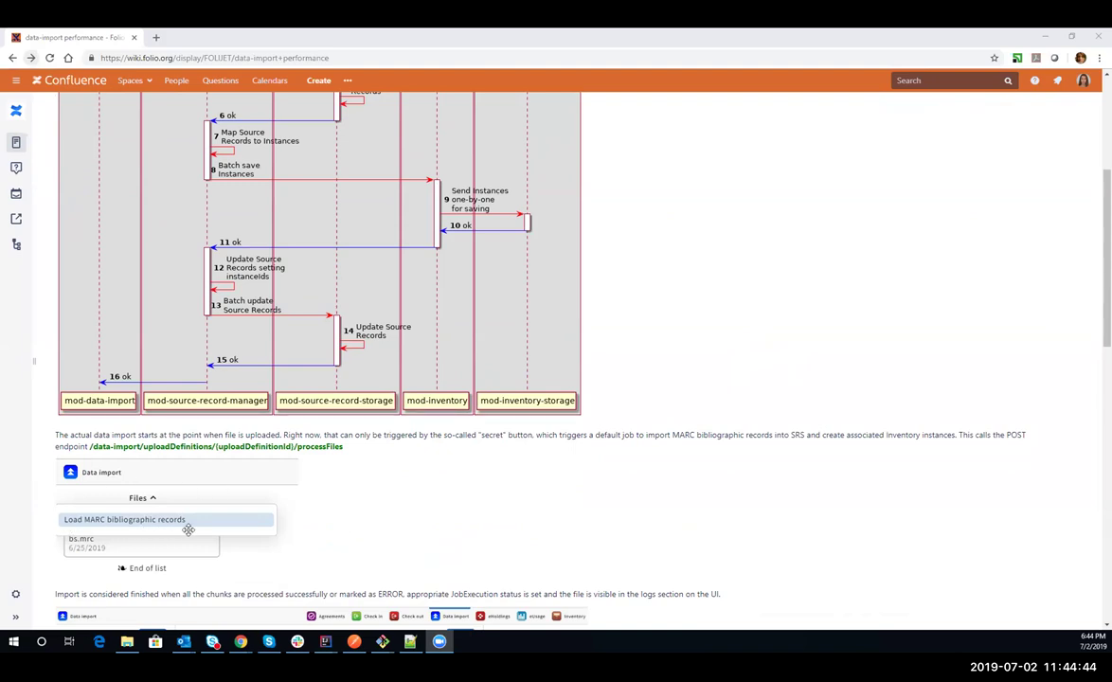
scroll(436, 553, "up", 2)
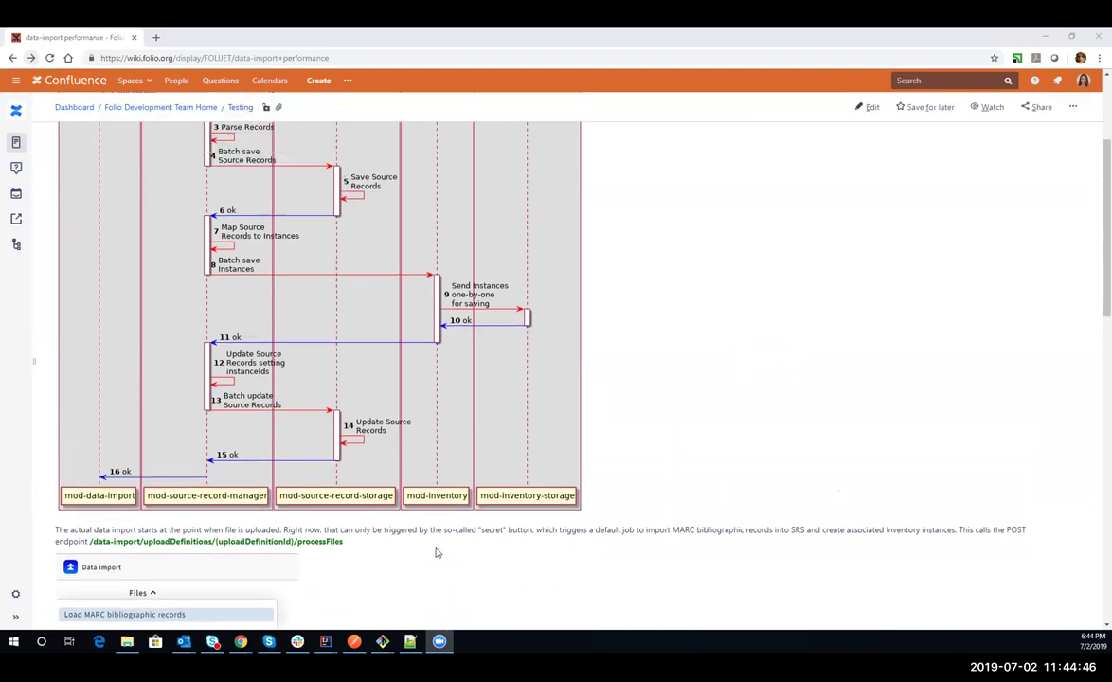
scroll(436, 552, "up", 2)
scroll(424, 543, "down", 1)
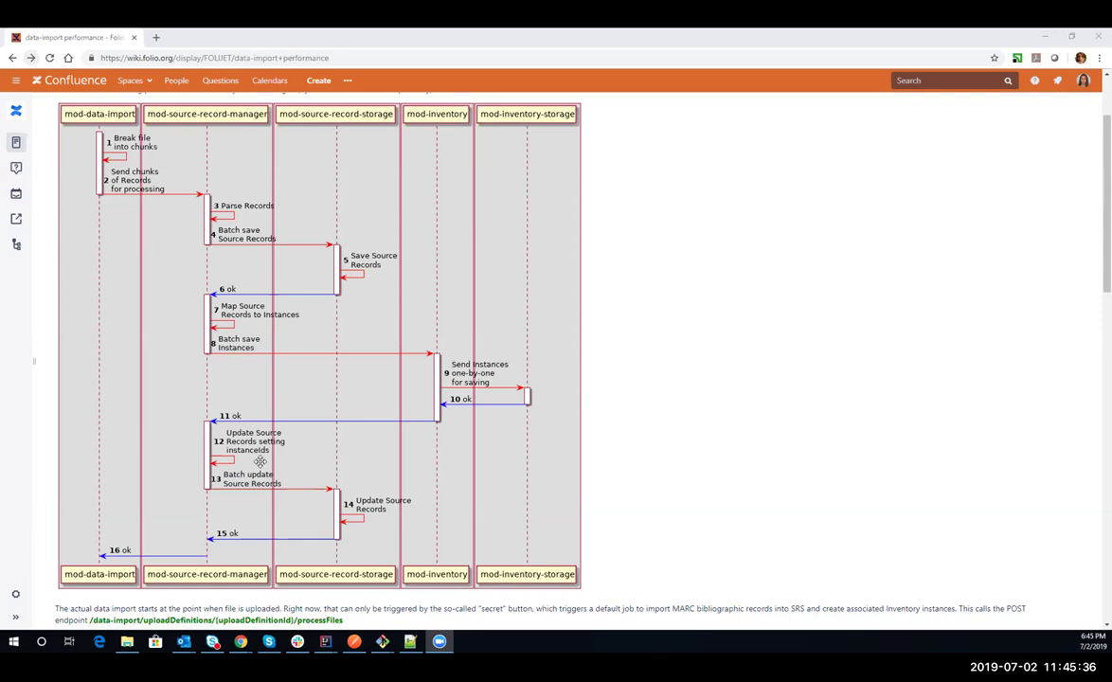
scroll(280, 474, "down", 4)
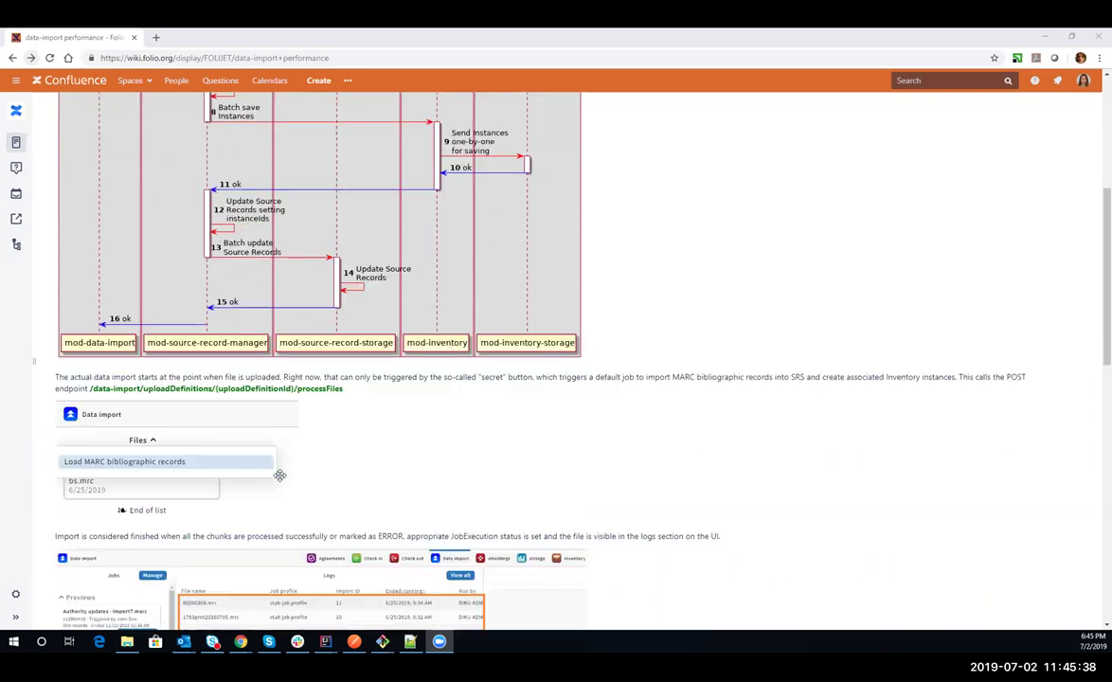
scroll(280, 475, "down", 1)
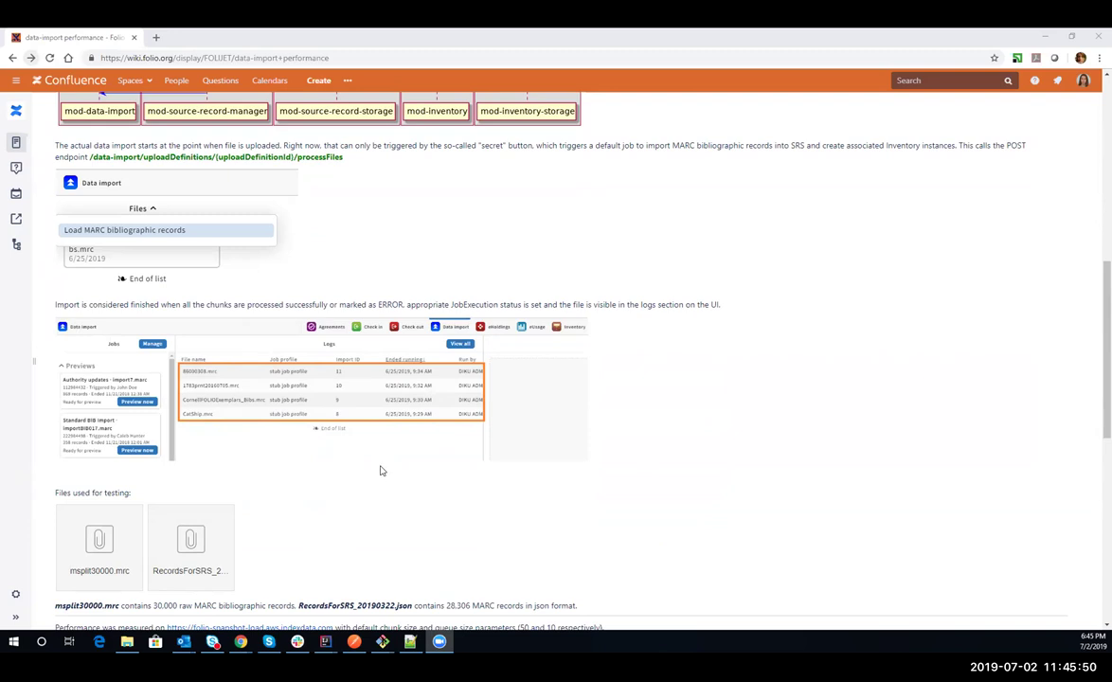
scroll(381, 470, "down", 3)
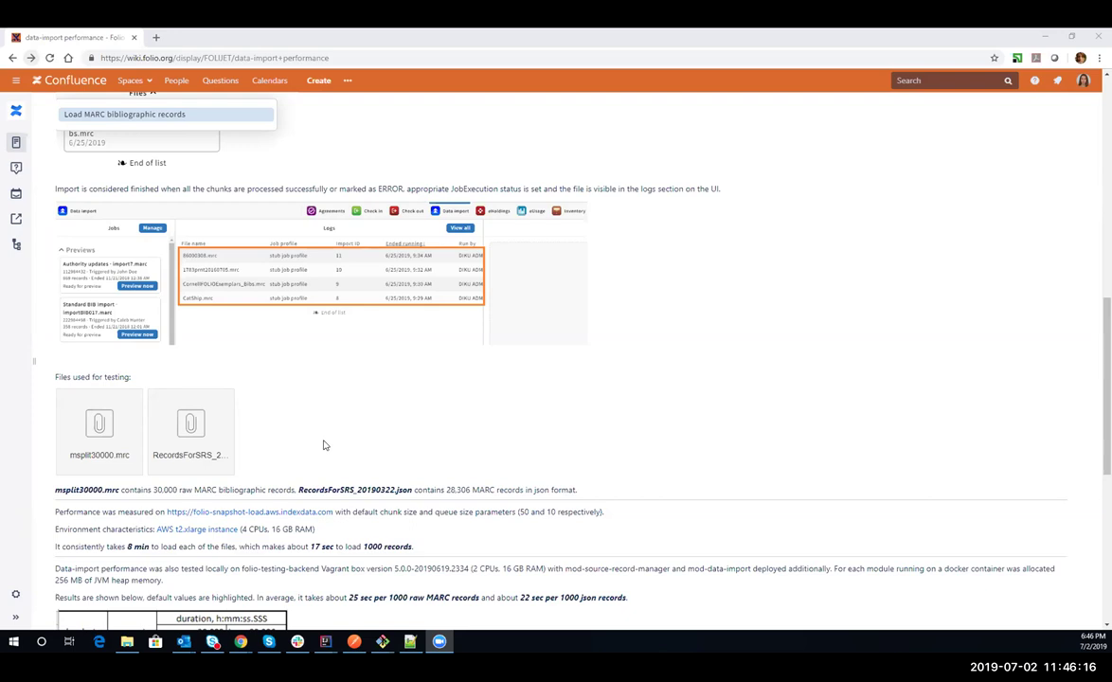
scroll(472, 414, "down", 1)
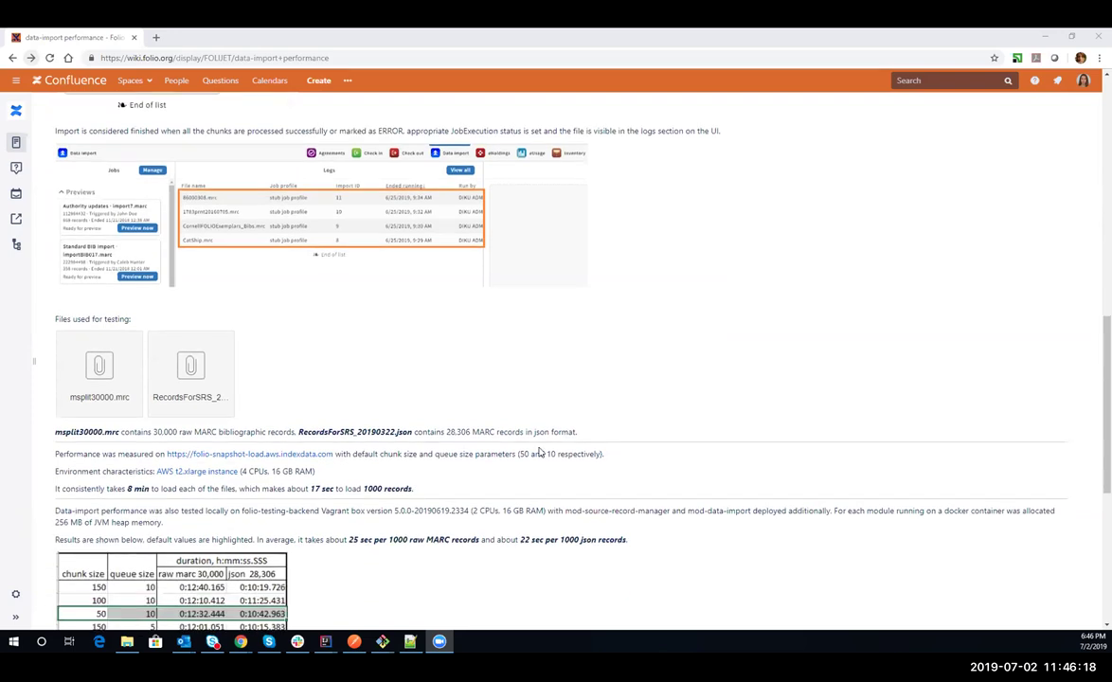
scroll(547, 449, "down", 1)
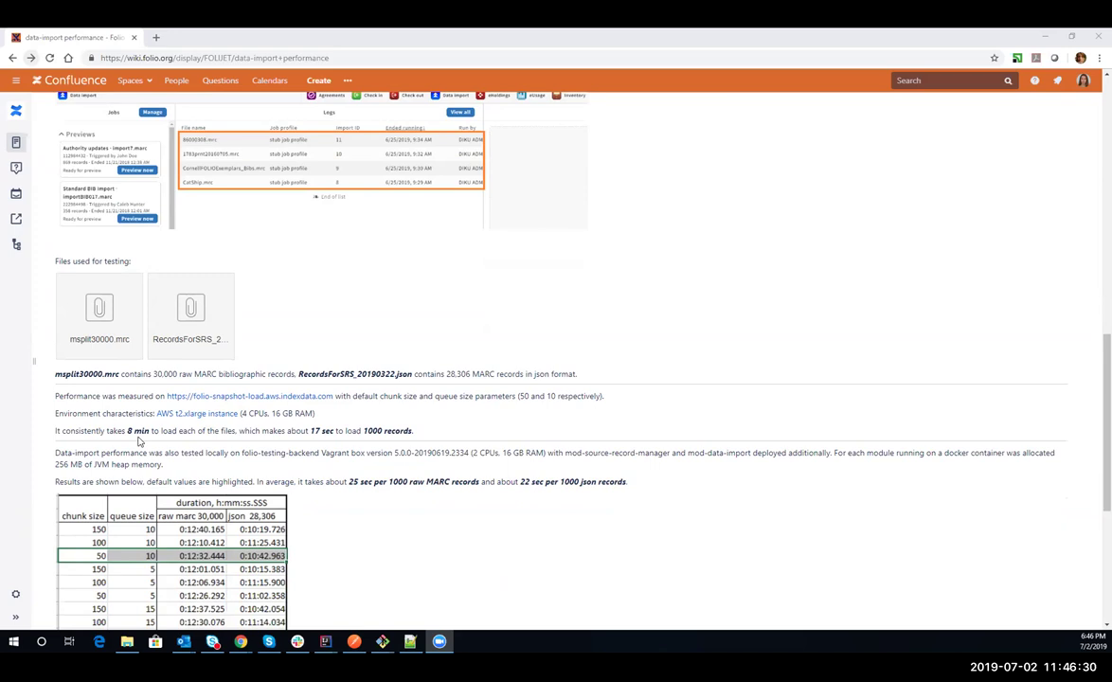
Highlight '17 sec to load 1000 records.' on the performance page, then scroll further down
left_click_drag(414, 431, 311, 431)
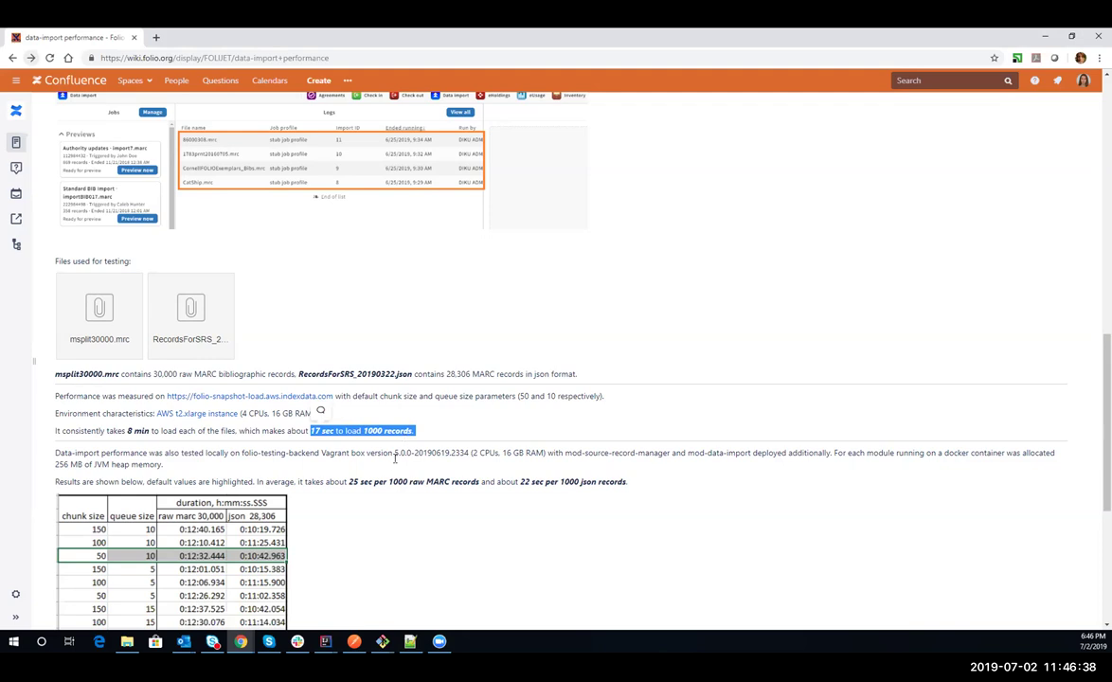
scroll(417, 473, "down", 1)
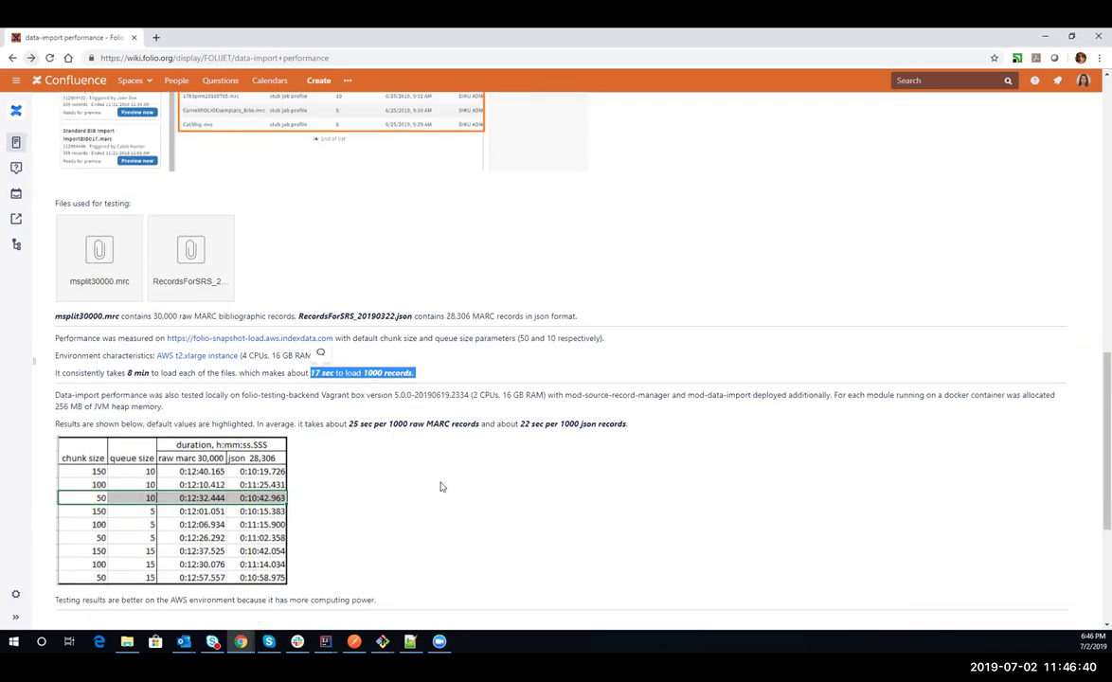
scroll(441, 487, "down", 1)
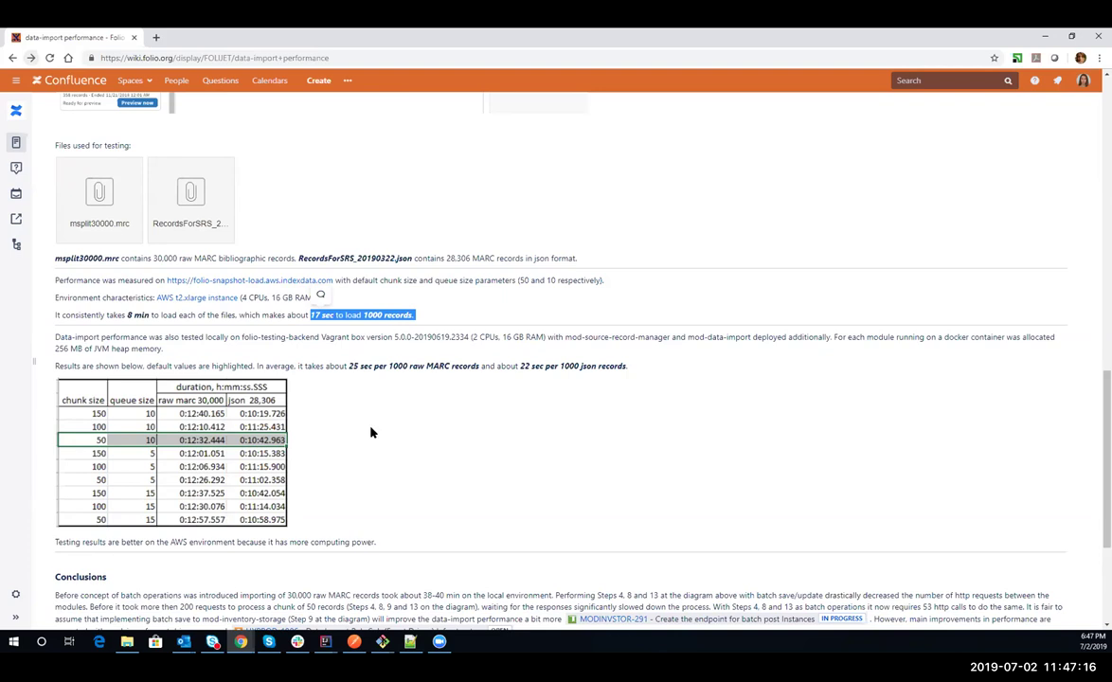
Highlight '25 sec per 1000 raw MARC records', then move the highlight to '22 sec per 1000 json records'
left_click_drag(349, 369, 479, 369)
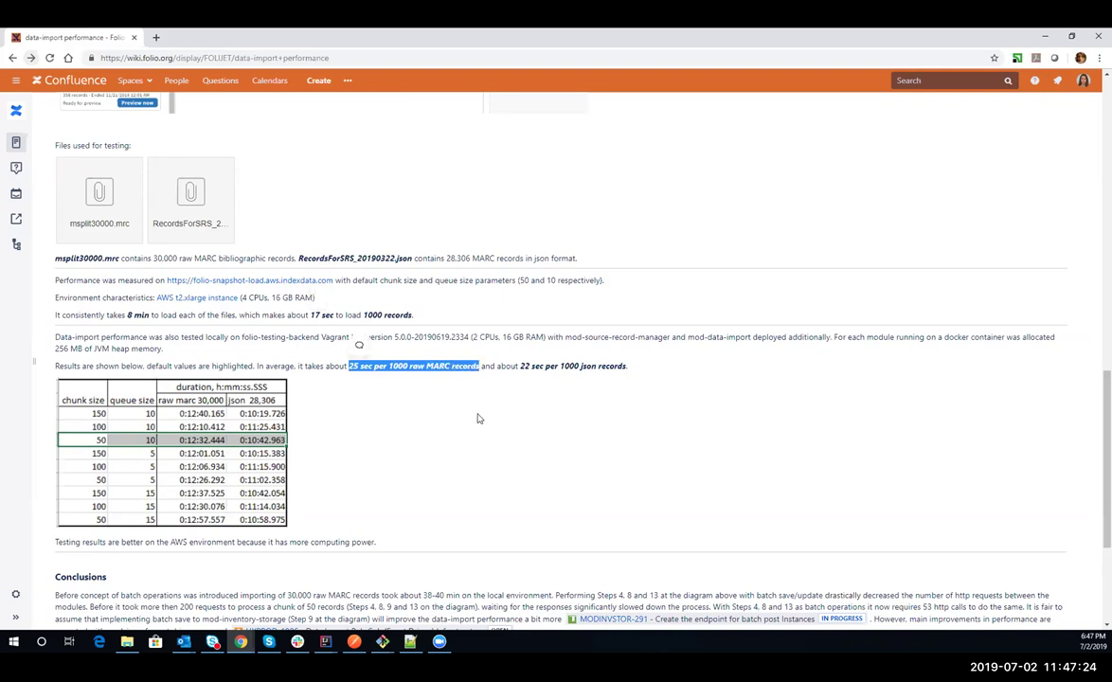
left_click(520, 366)
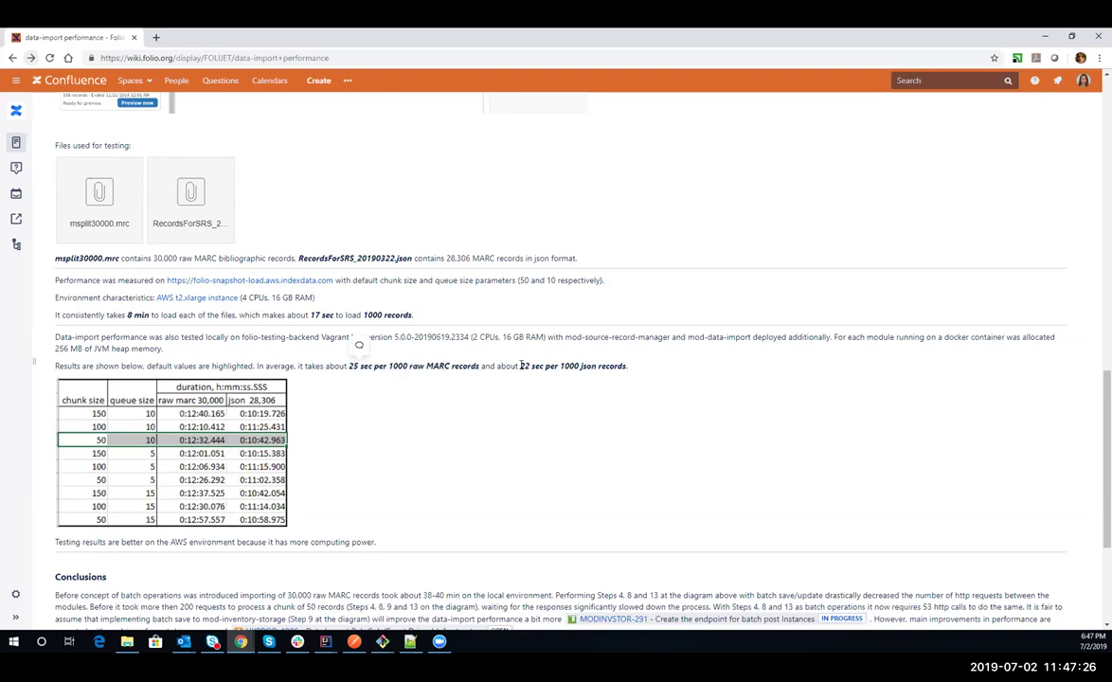
left_click_drag(520, 366, 626, 368)
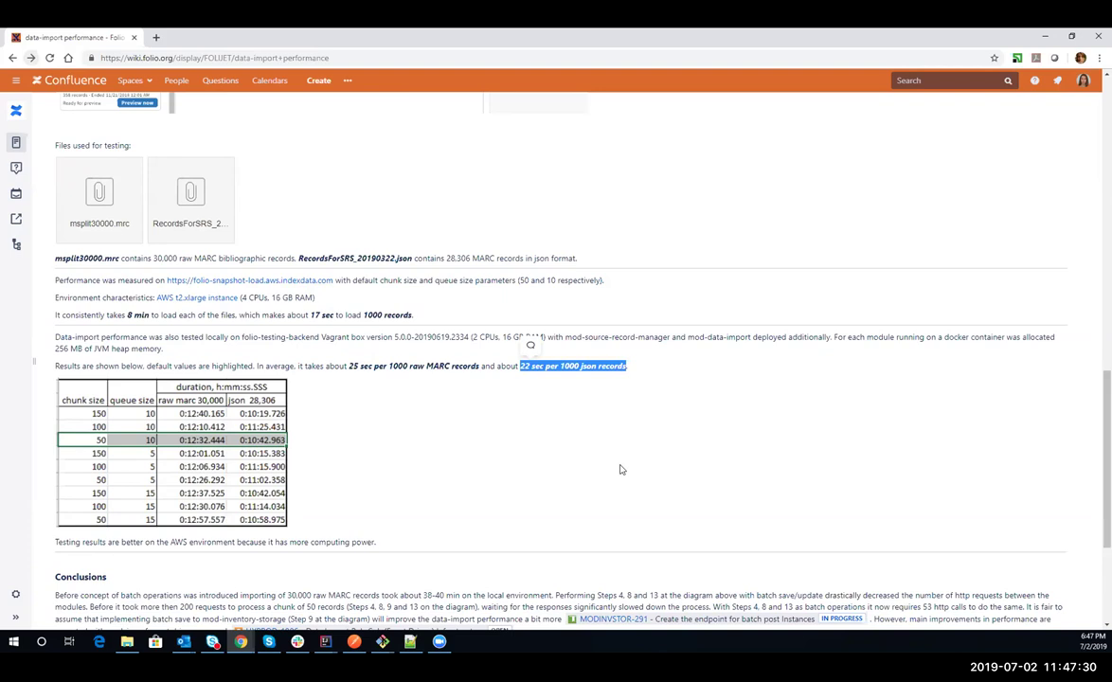
scroll(621, 469, "down", 1)
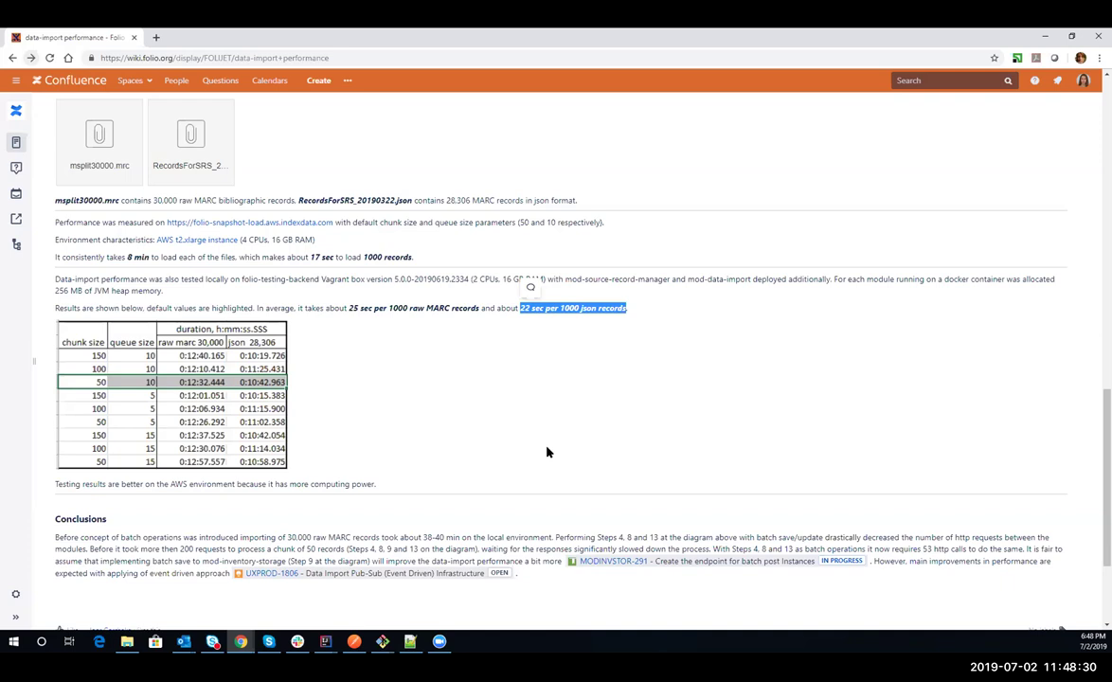
Scroll down to the end of the Confluence performance page
scroll(546, 452, "down", 1)
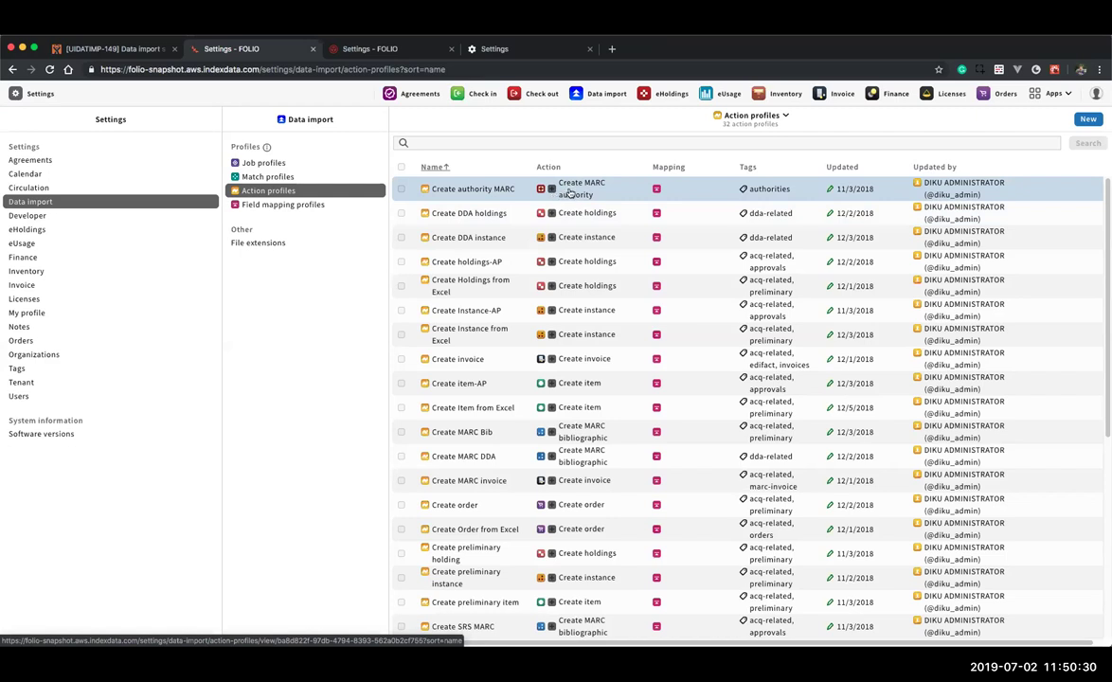
scroll(577, 407, "down", 10)
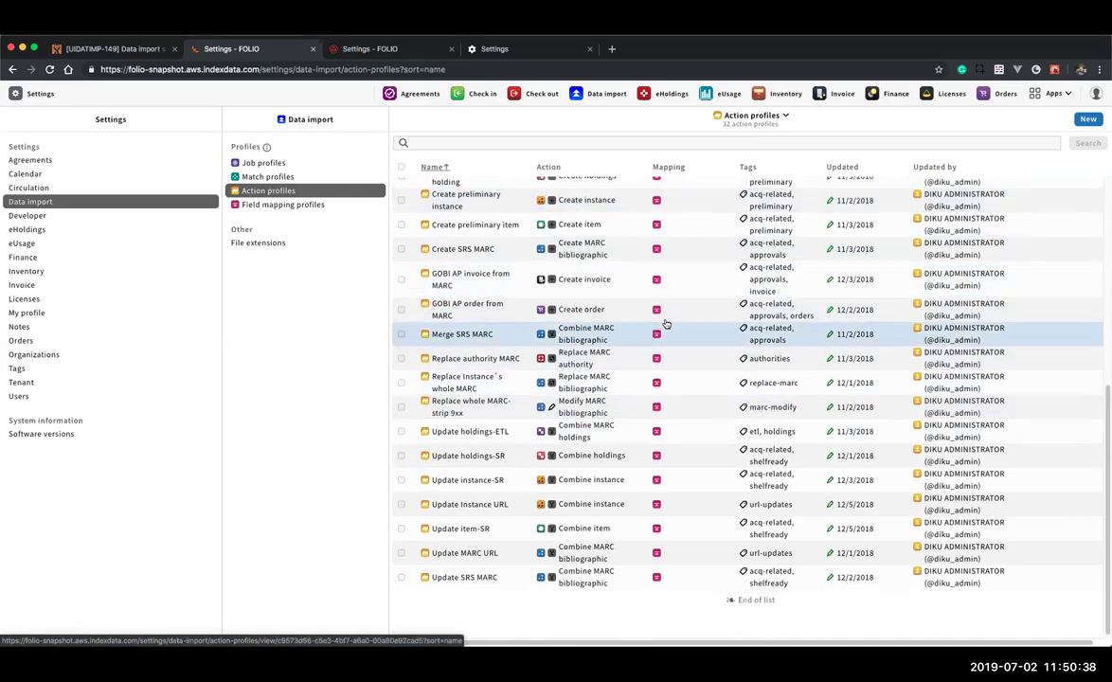
scroll(665, 323, "up", 5)
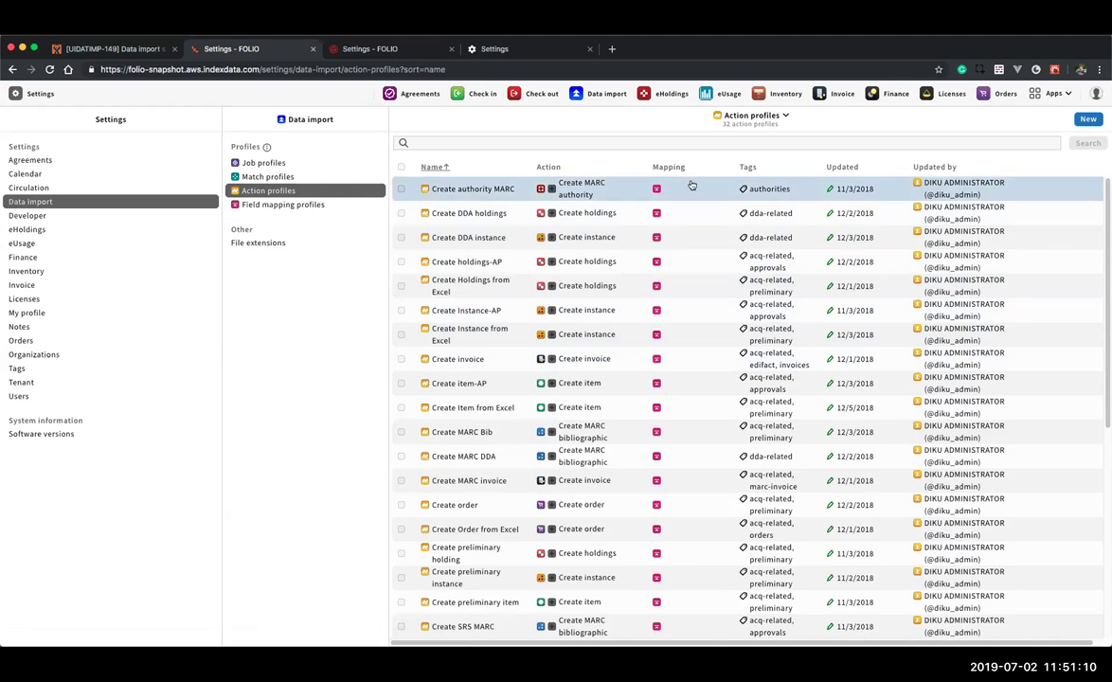
Sort the action profiles by Name in descending order
left_click(434, 168)
left_click(435, 168)
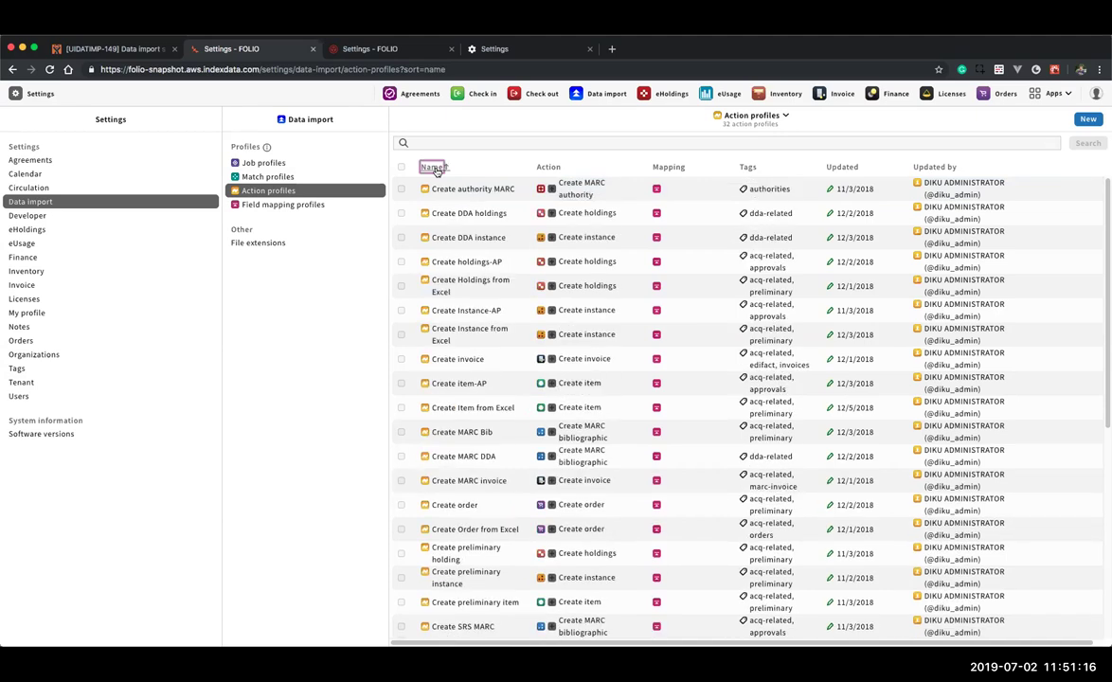
left_click(435, 168)
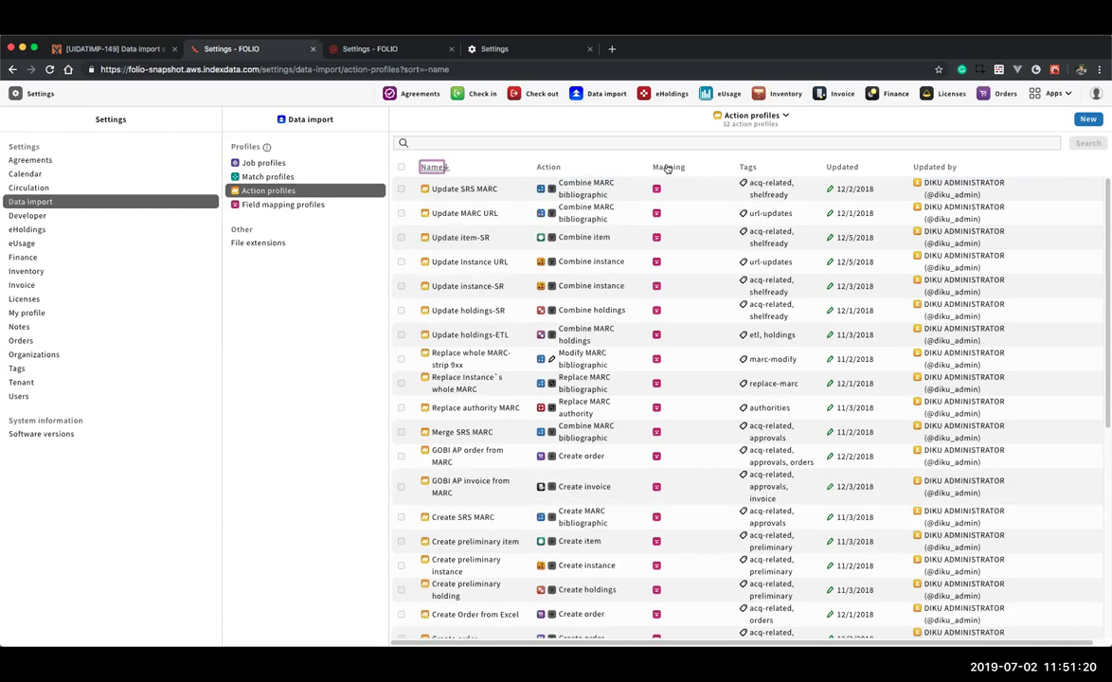
Search 'create insta', check both Create Instance profiles, then clear the search
left_click(437, 145)
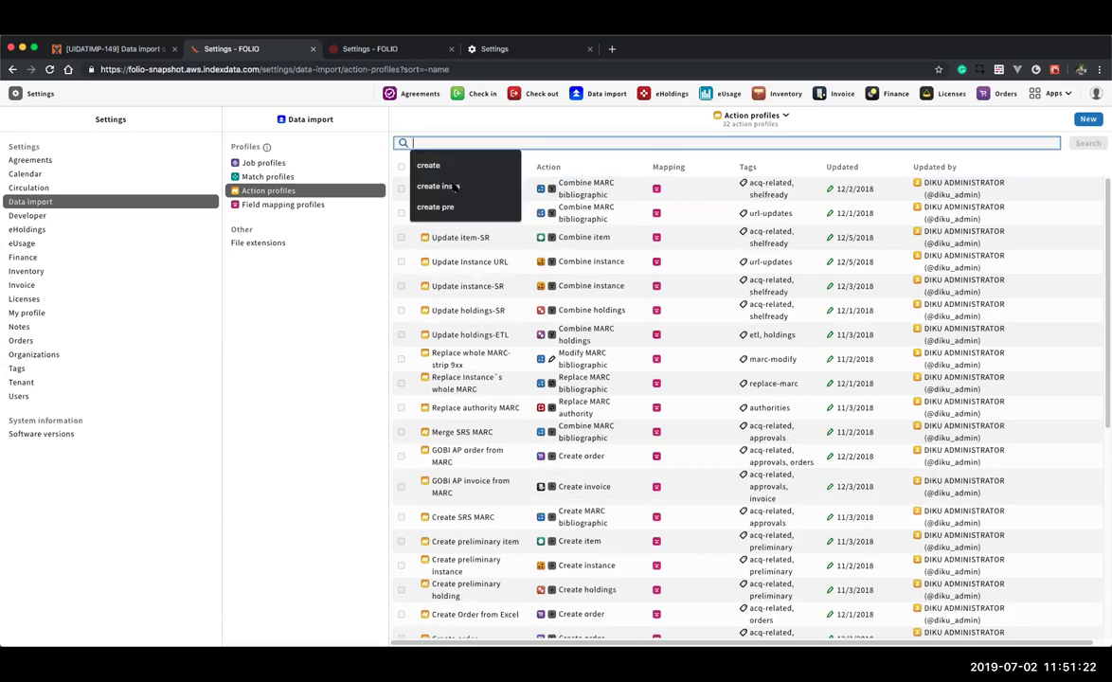
left_click(455, 187)
key("Return")
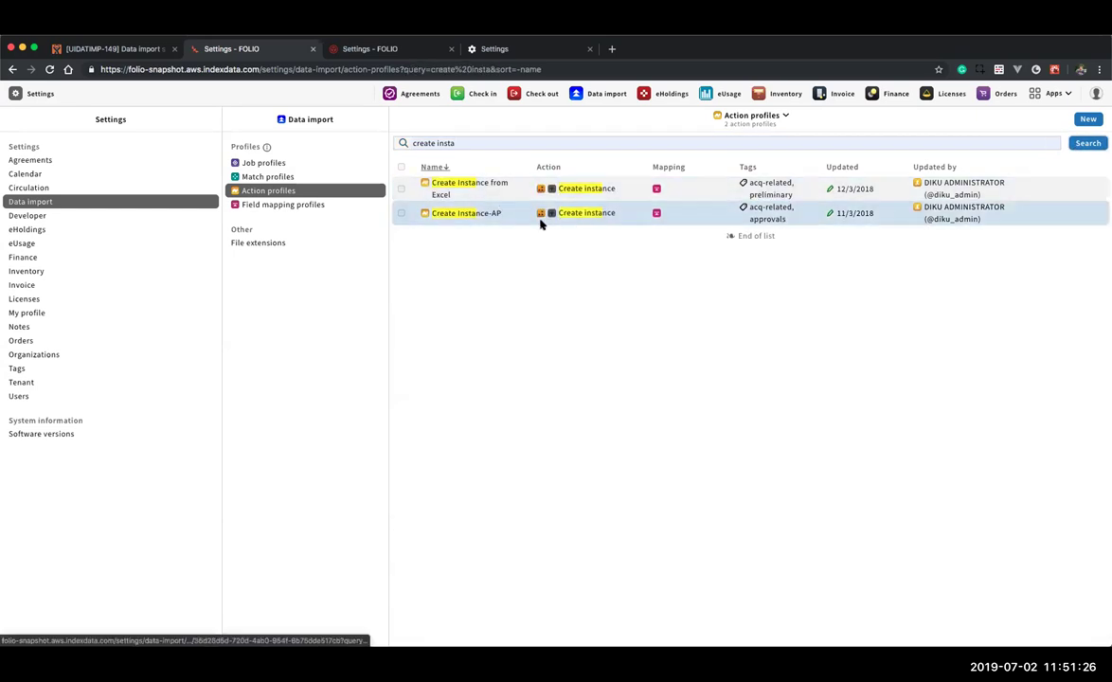
left_click(401, 168)
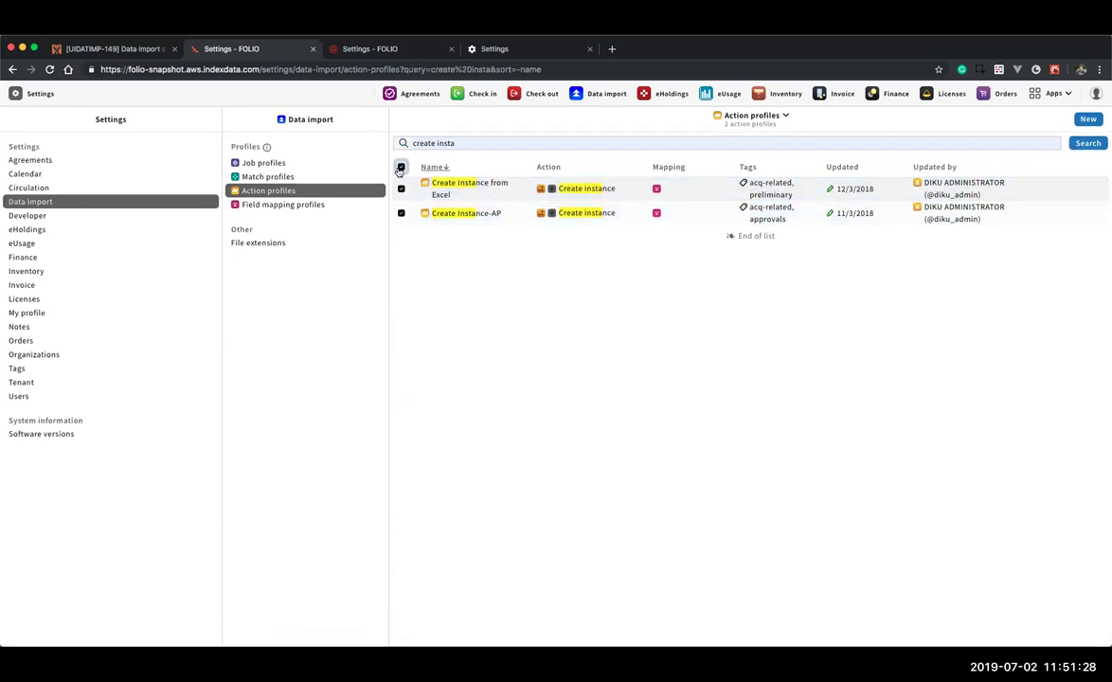
left_click(400, 214)
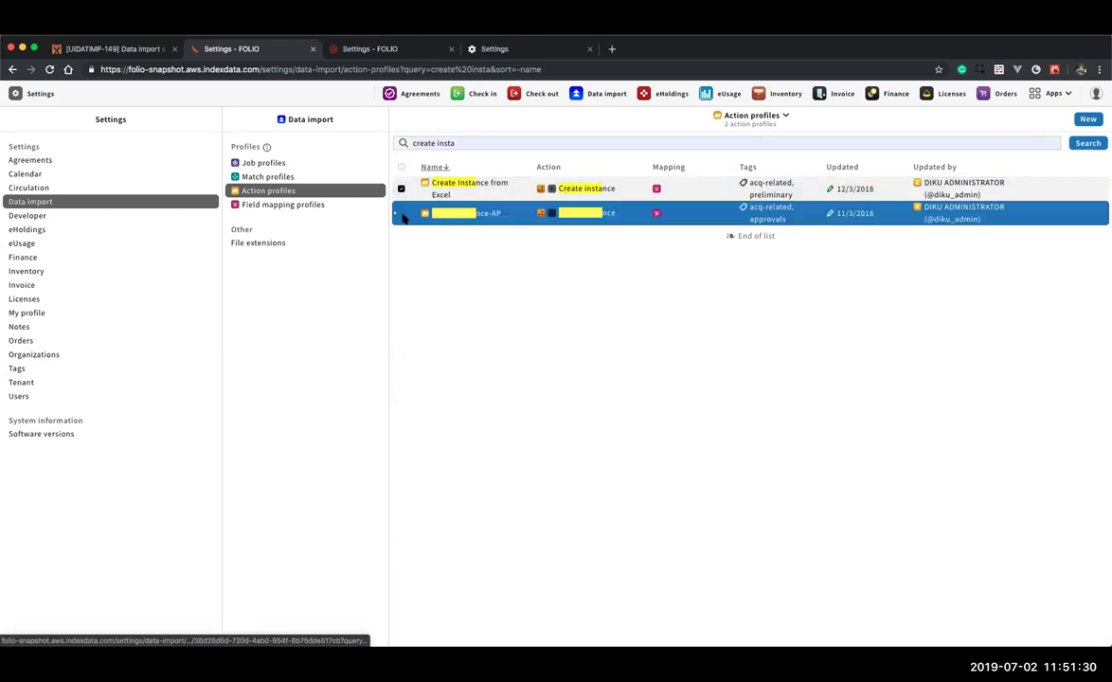
left_click(401, 214)
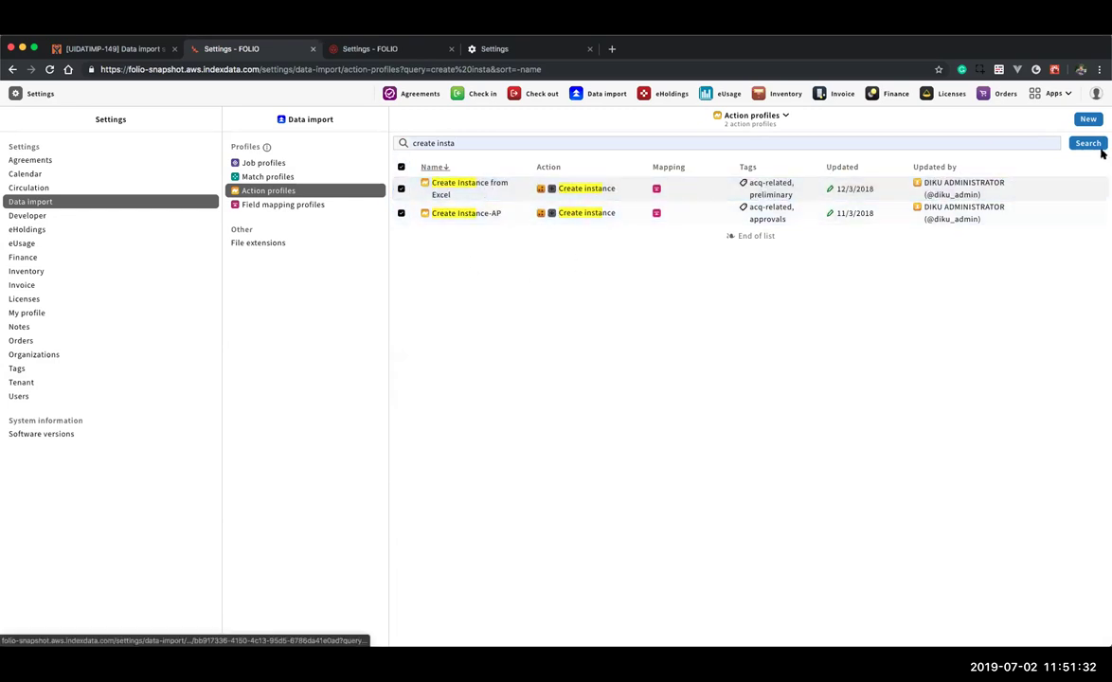
left_click(1051, 143)
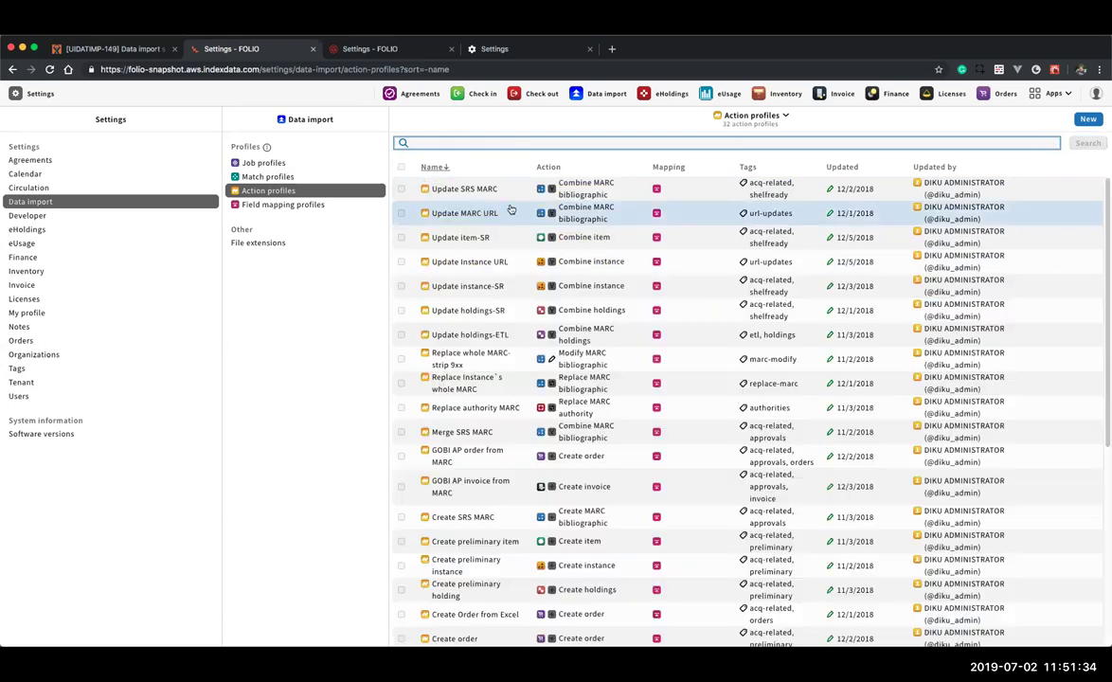
Open the Merge SRS MARC action profile and review its creation and update details
left_click(498, 433)
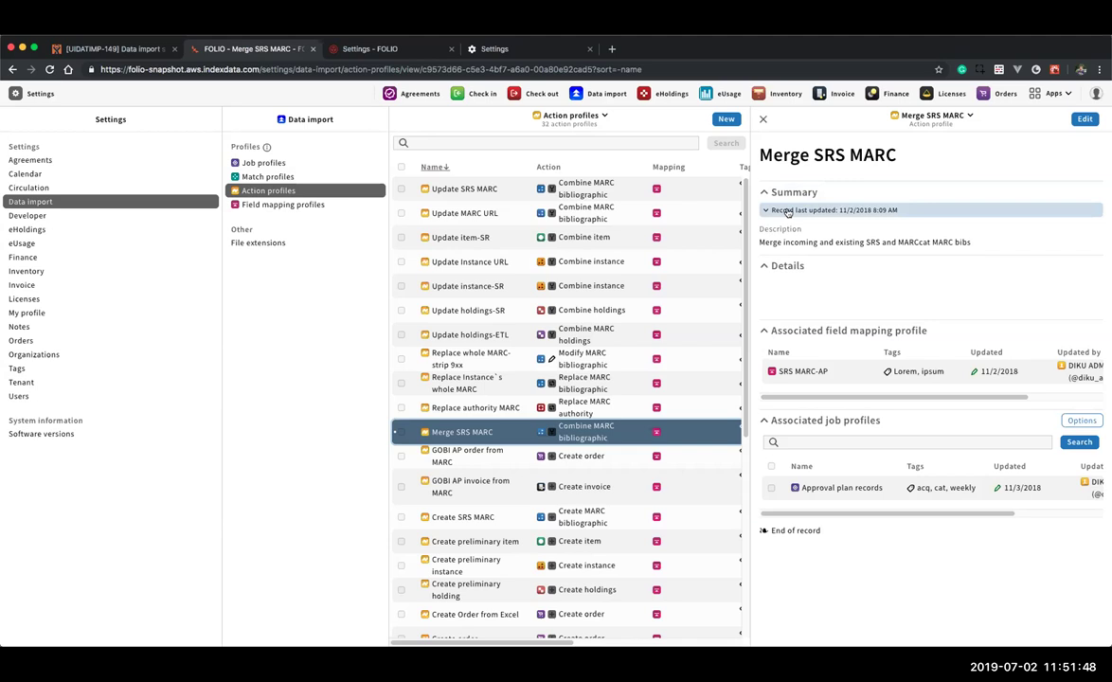
left_click(787, 212)
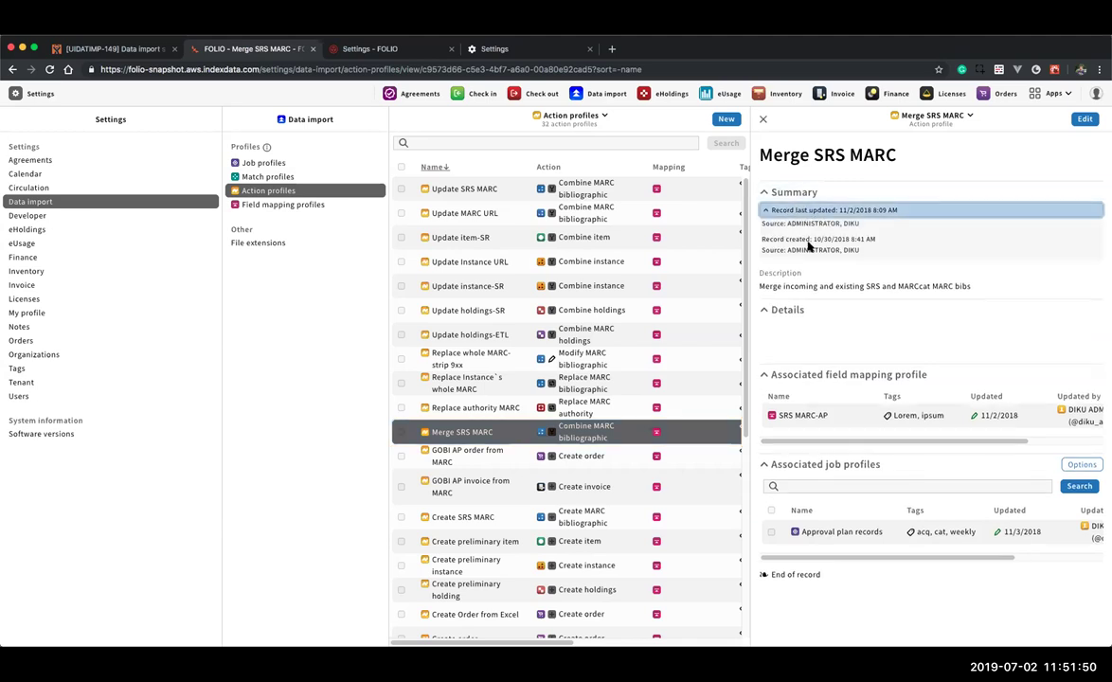
left_click(801, 211)
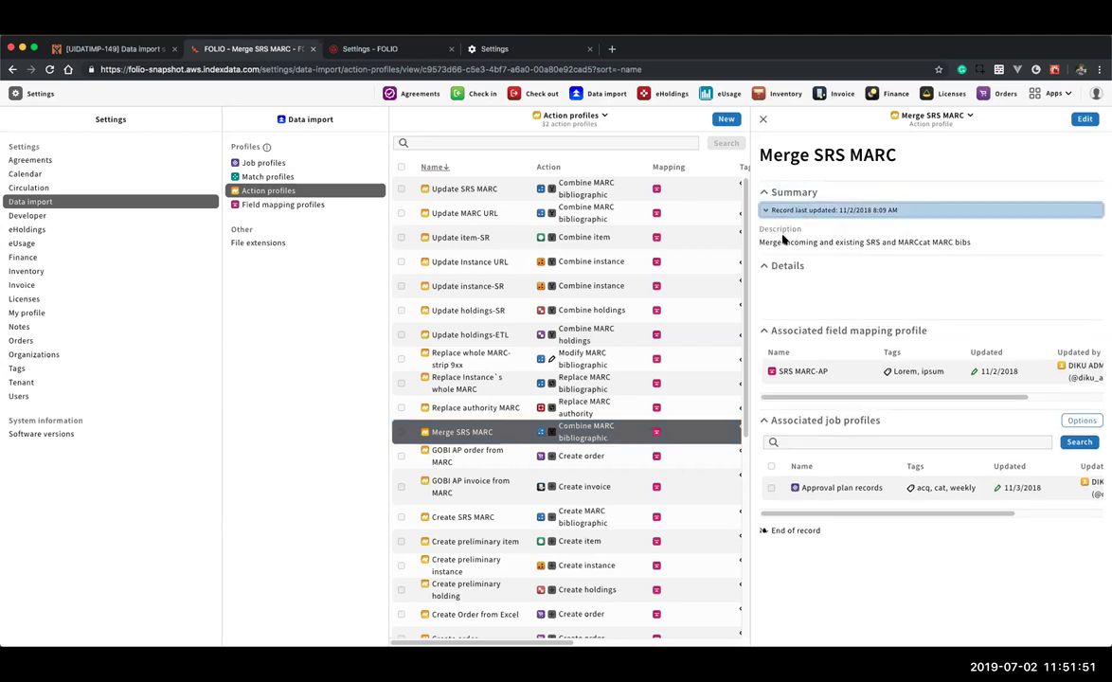
left_click(812, 293)
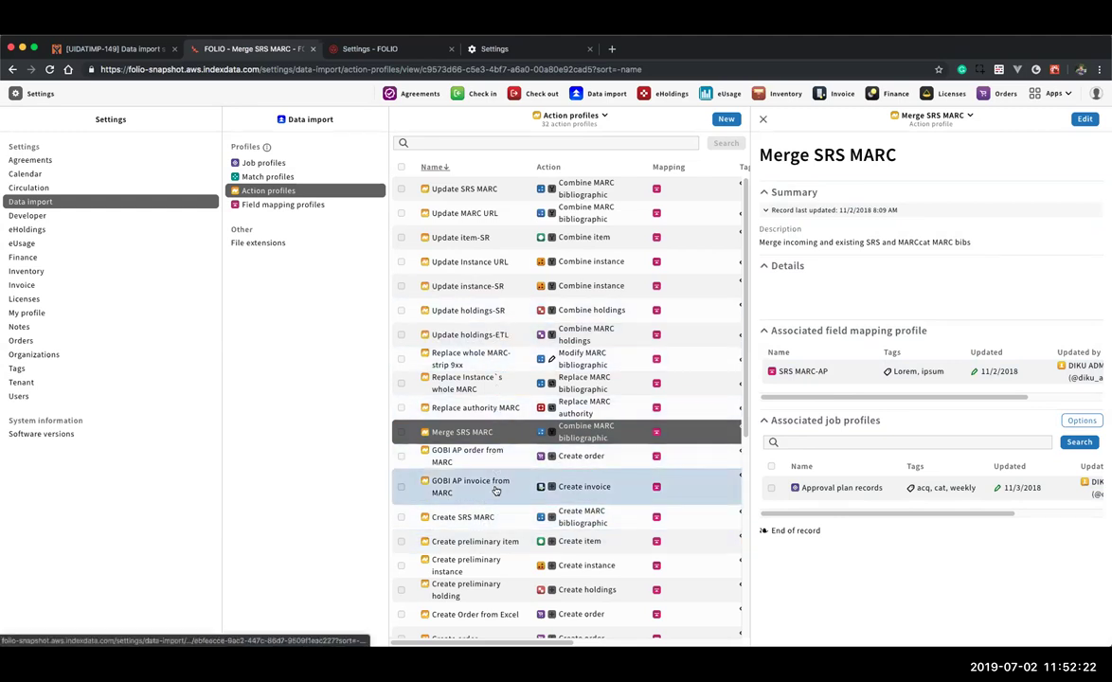
scroll(495, 490, "down", 2)
Open the Create order profile and tick Load vendor order records among its associated job profiles
left_click(494, 535)
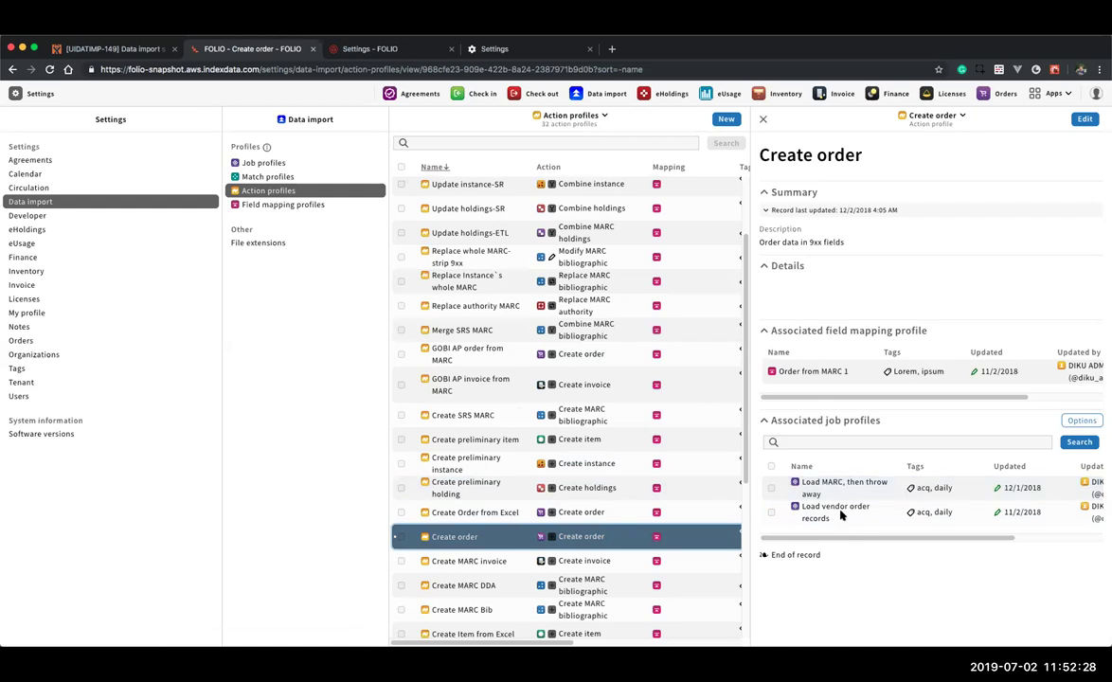
left_click(772, 491)
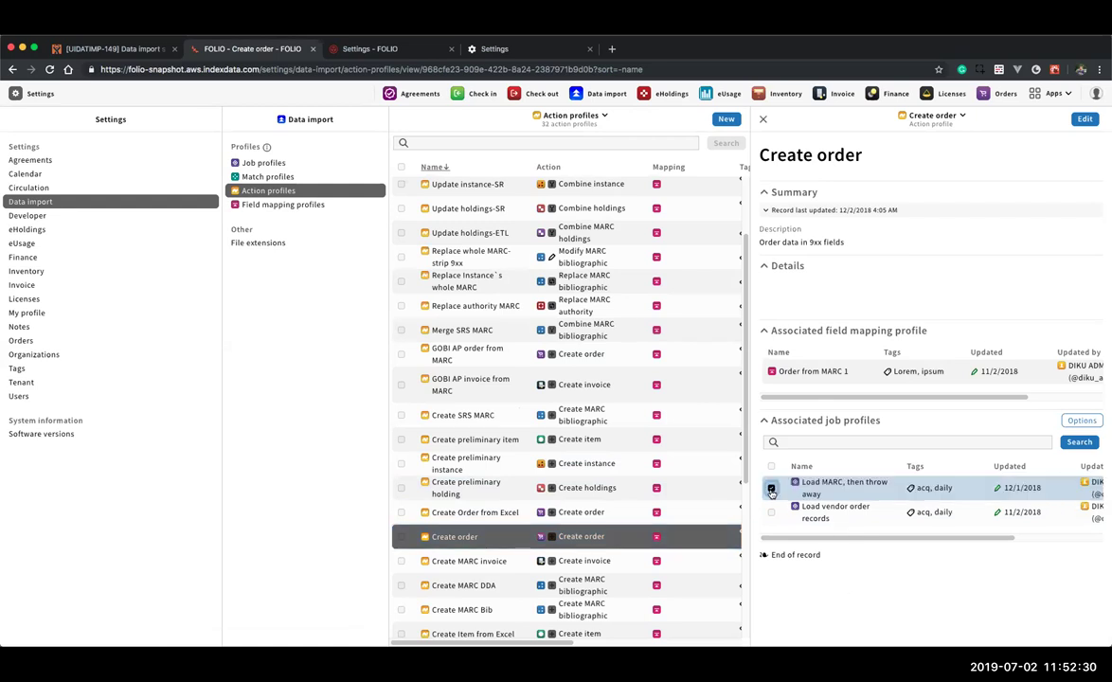
key("Tab")
key("space")
left_click(772, 490)
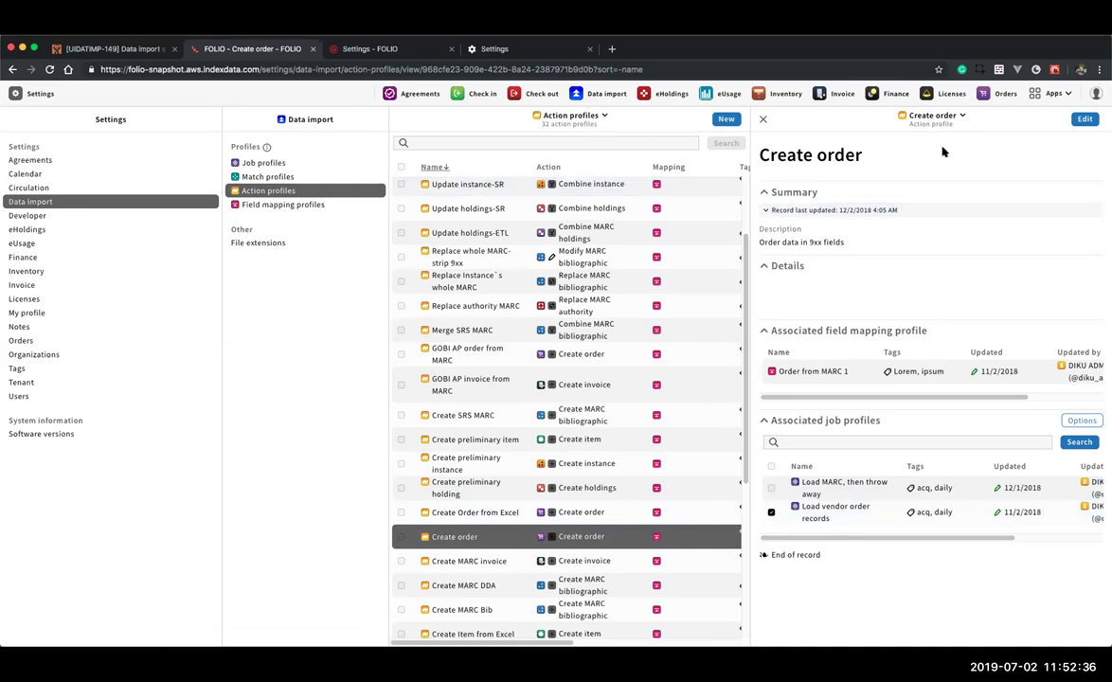
left_click(927, 121)
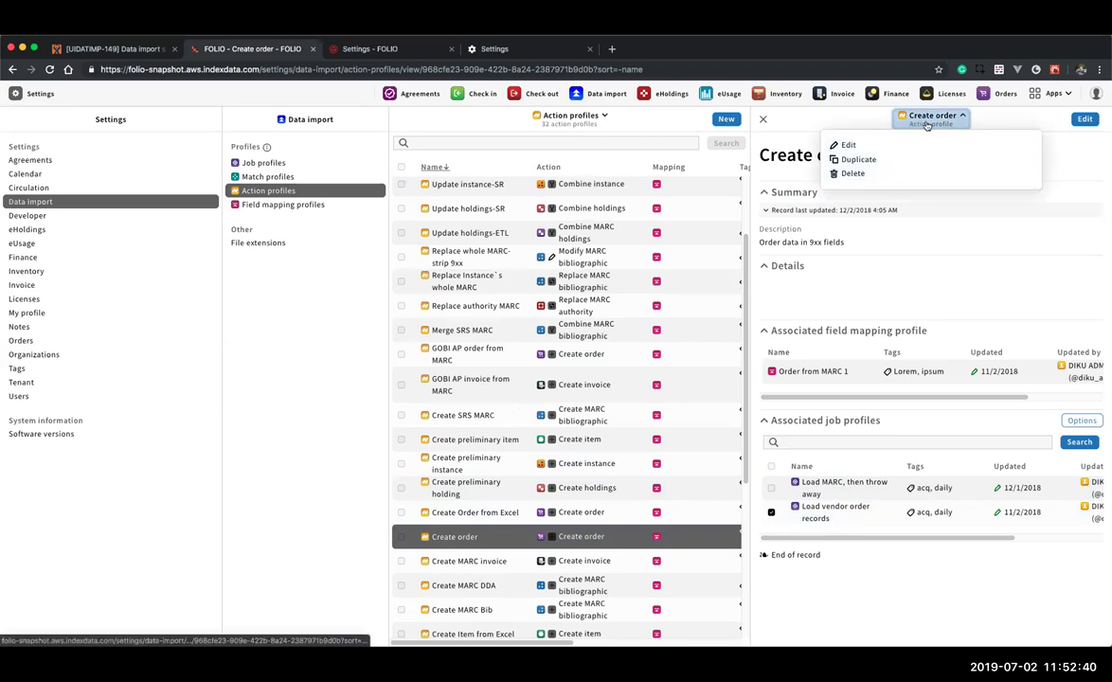
left_click(849, 115)
Create an action profile named 'New action profile' with description 'descr' and save it
left_click(724, 119)
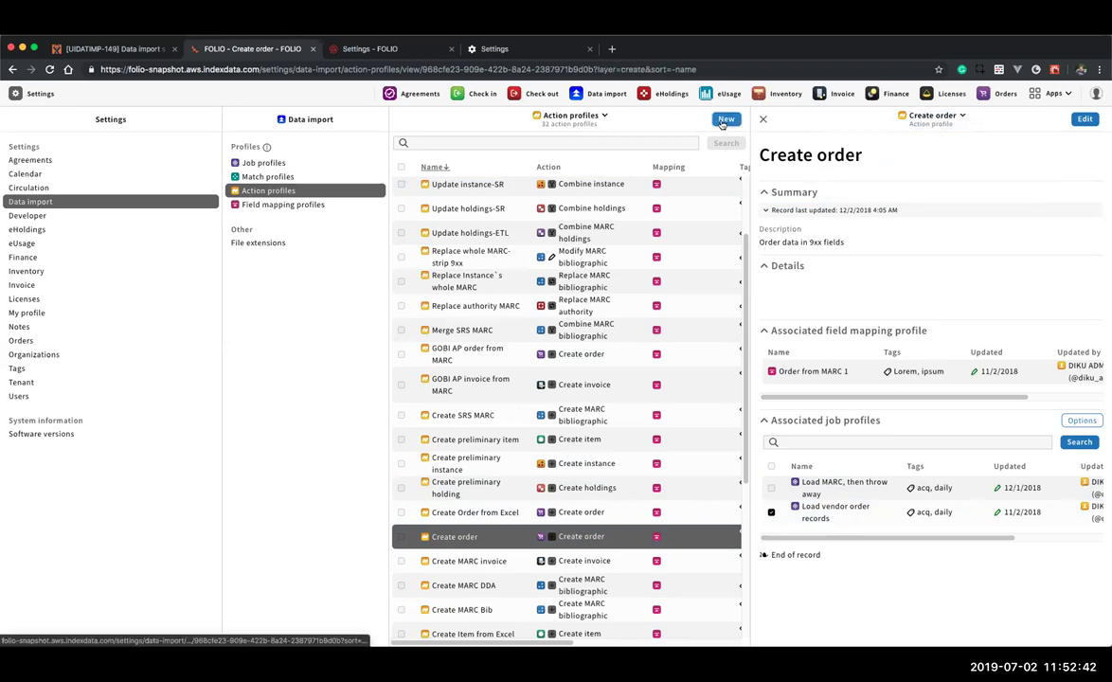
left_click(388, 223)
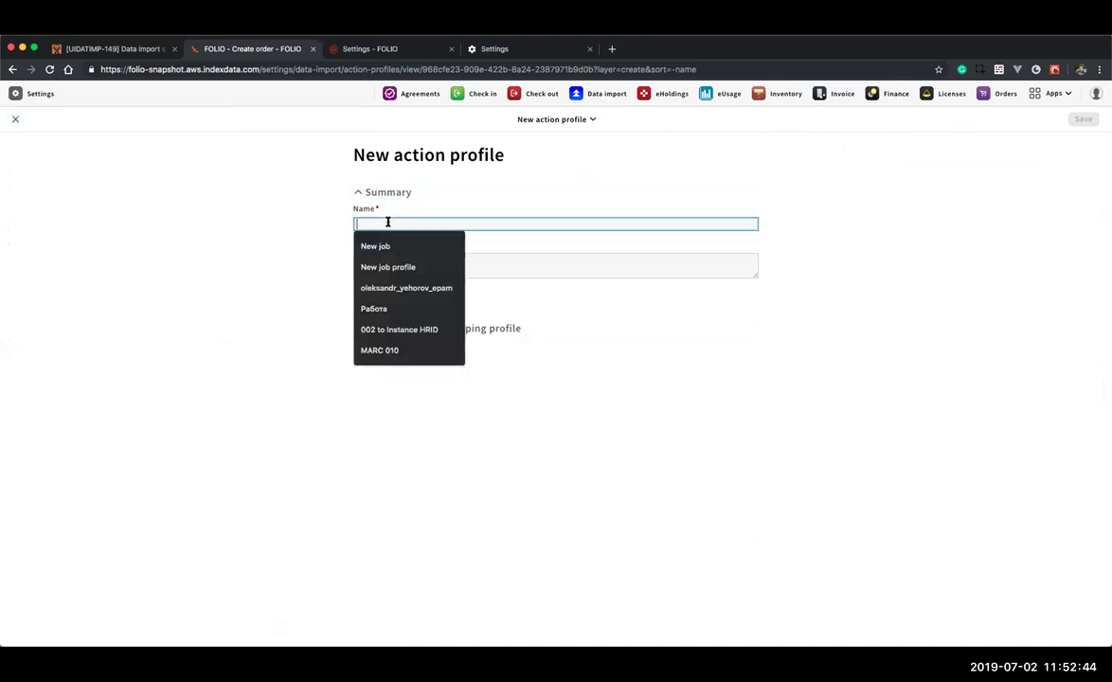
left_click(408, 268)
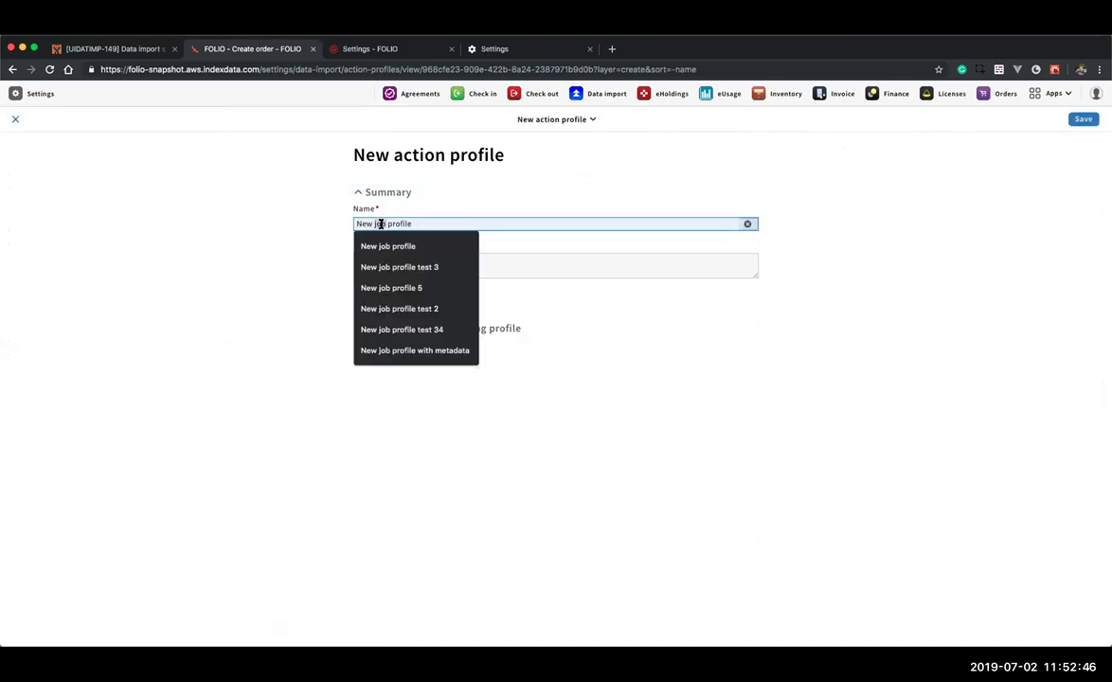
double_click(381, 223)
type("action")
left_click(380, 265)
type("descr")
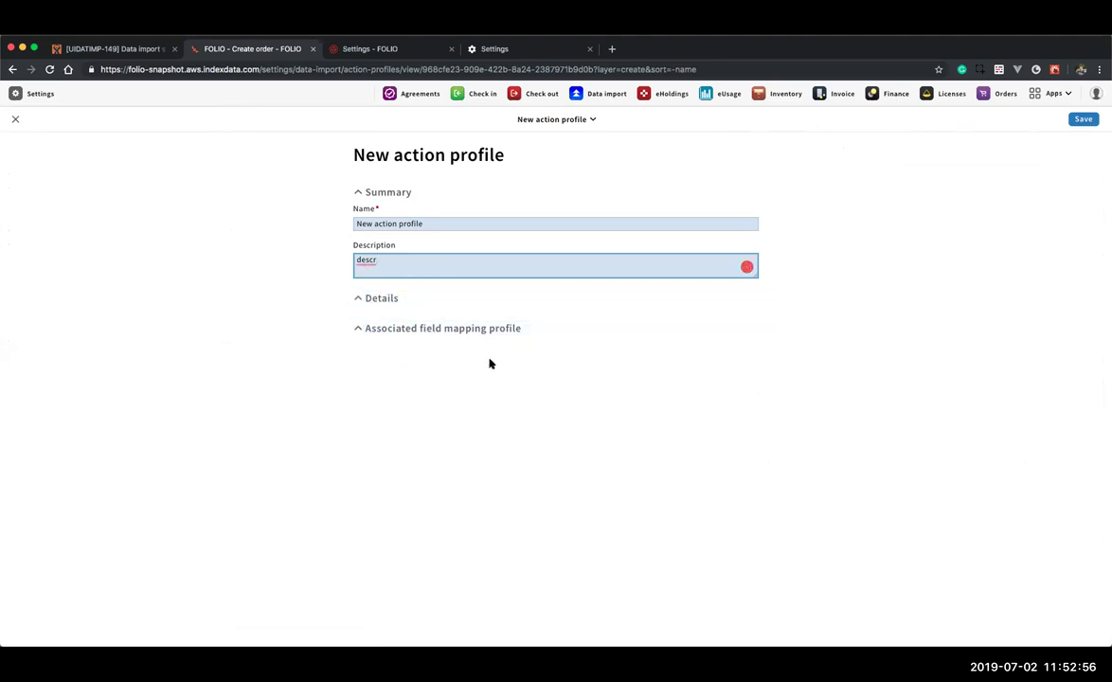
left_click(1081, 122)
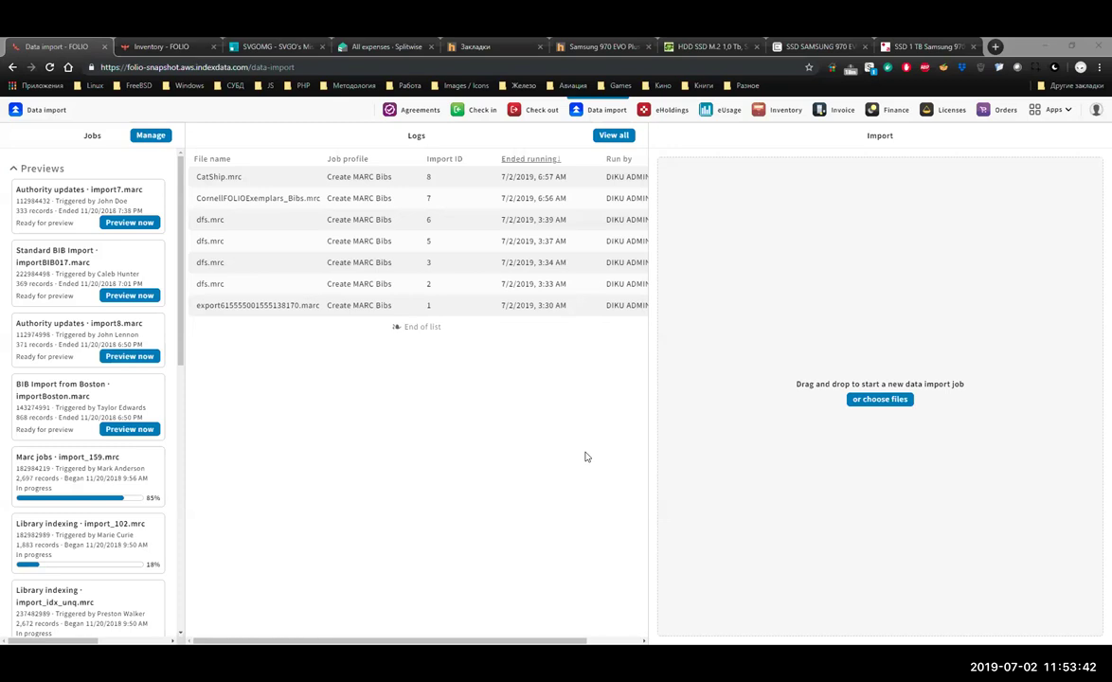
In Inventory, search 'Arctic A to Z' and open that record's actions menu
left_click(157, 49)
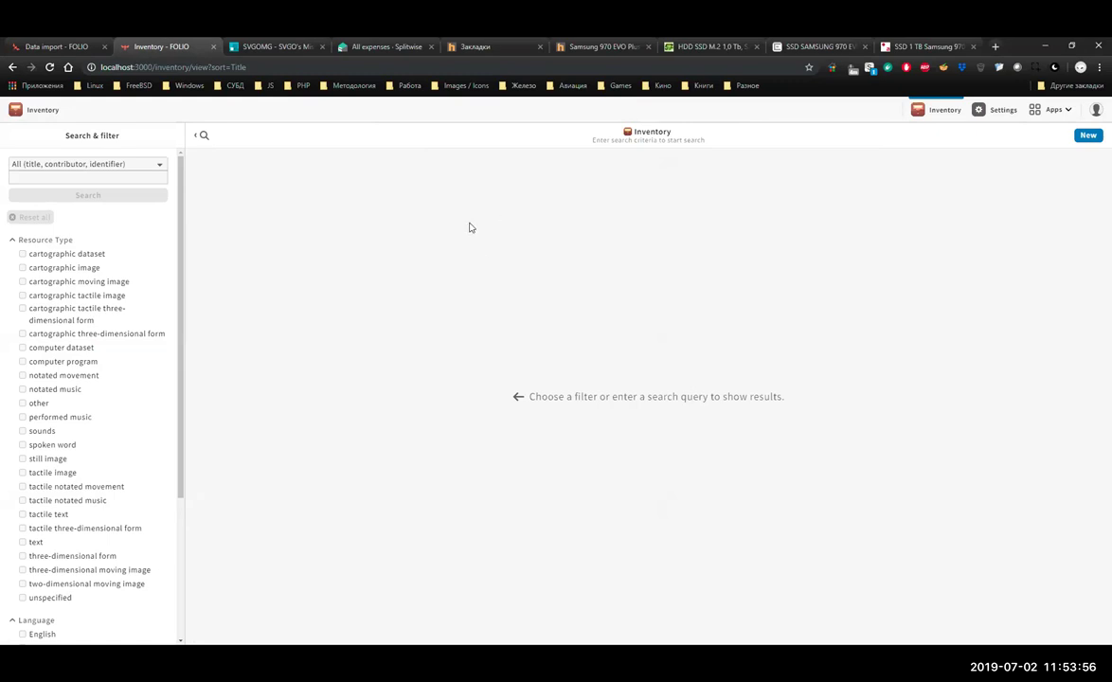
left_click(145, 178)
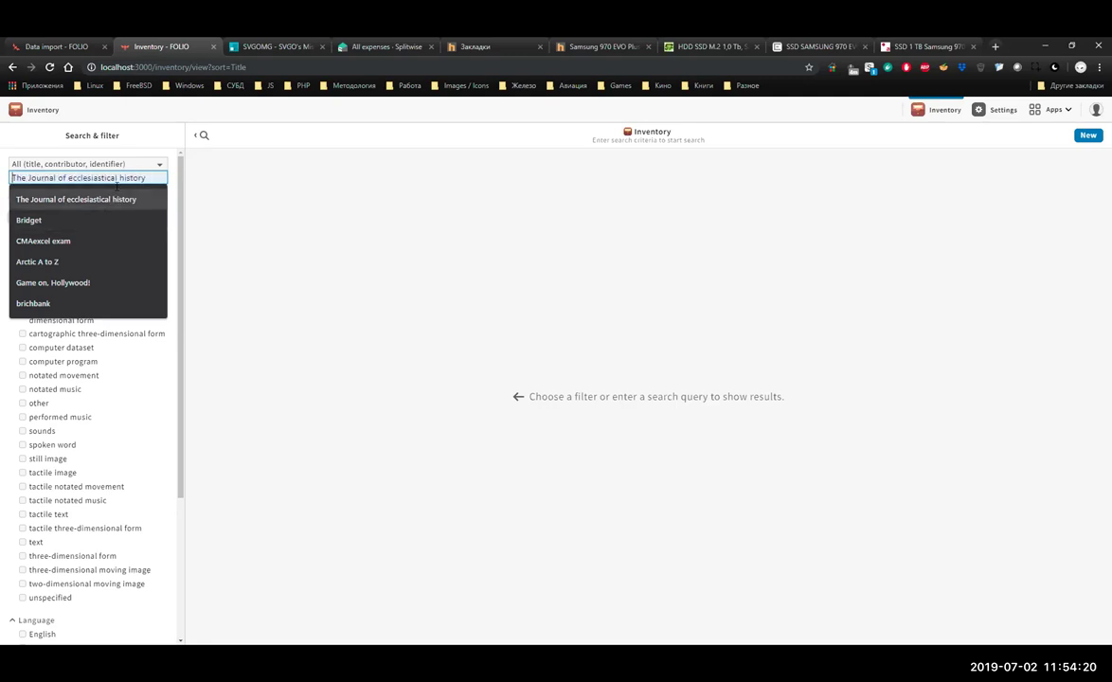
left_click(92, 262)
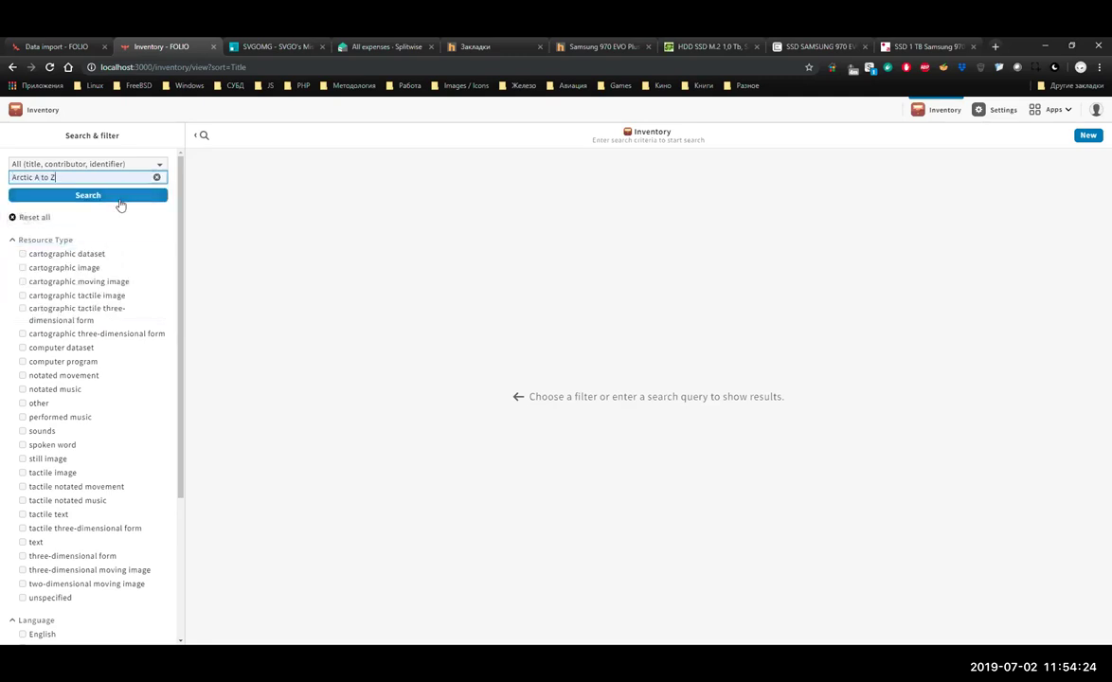
left_click(125, 198)
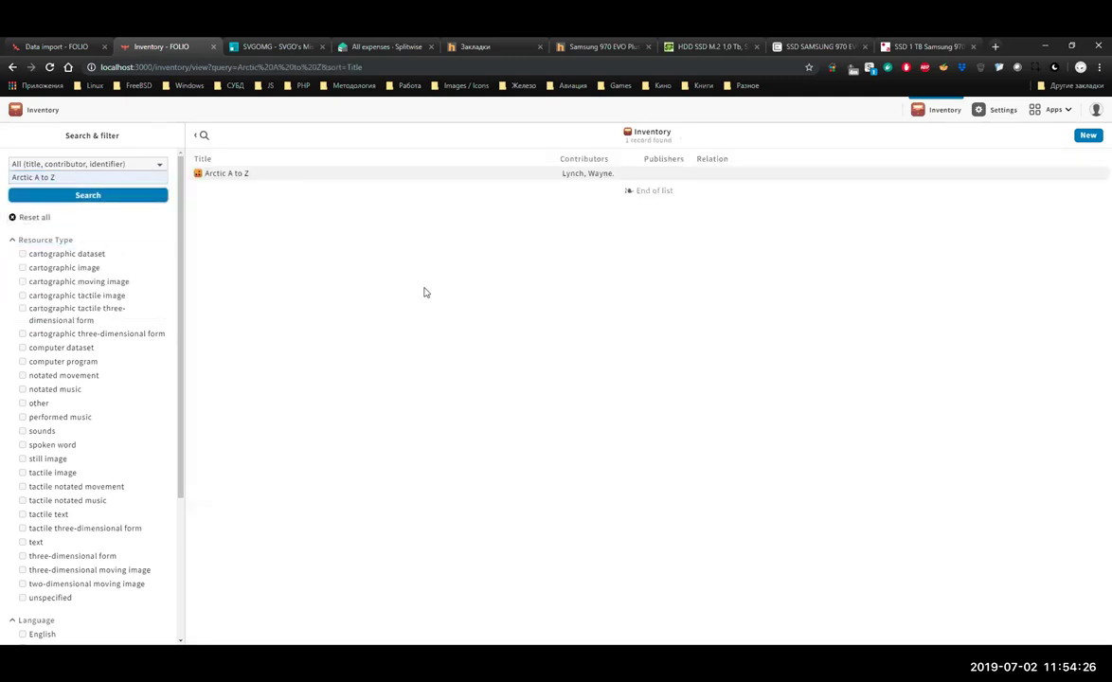
left_click(238, 175)
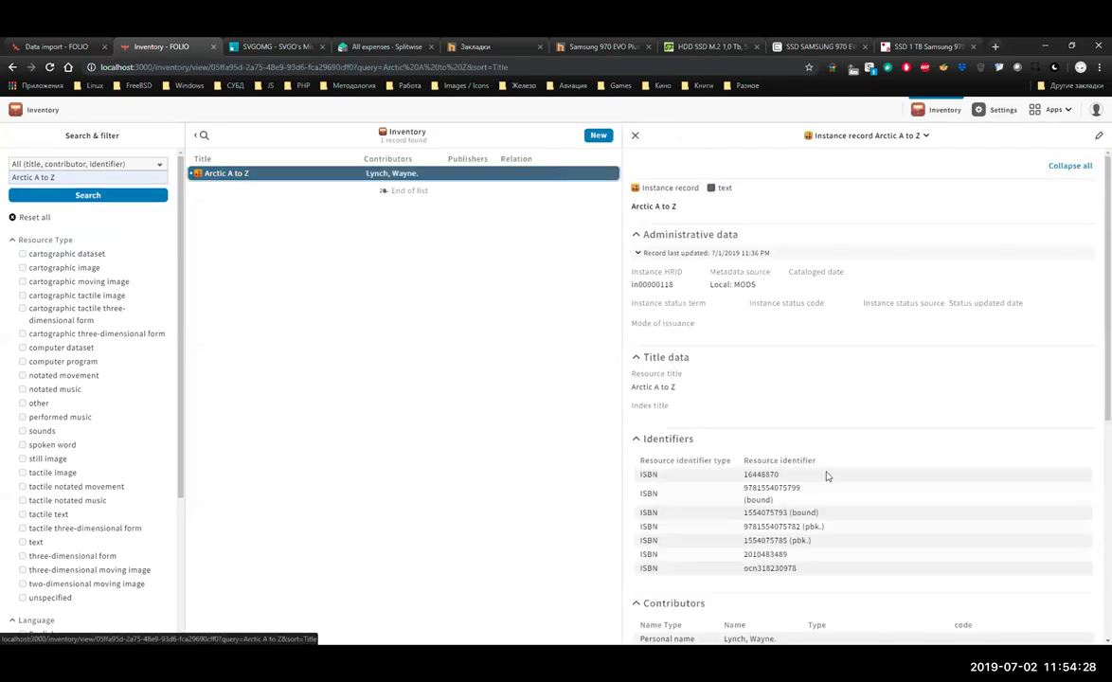
left_click(913, 140)
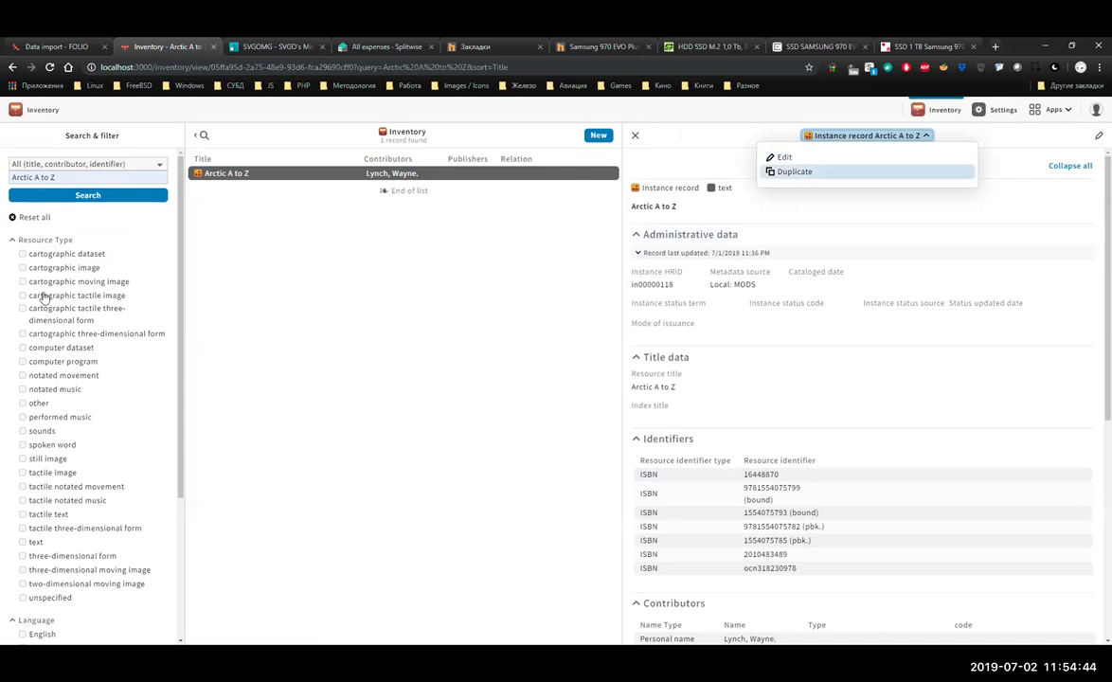
Replace the search with the earlier 'Bridget' query and run it
left_click(63, 177)
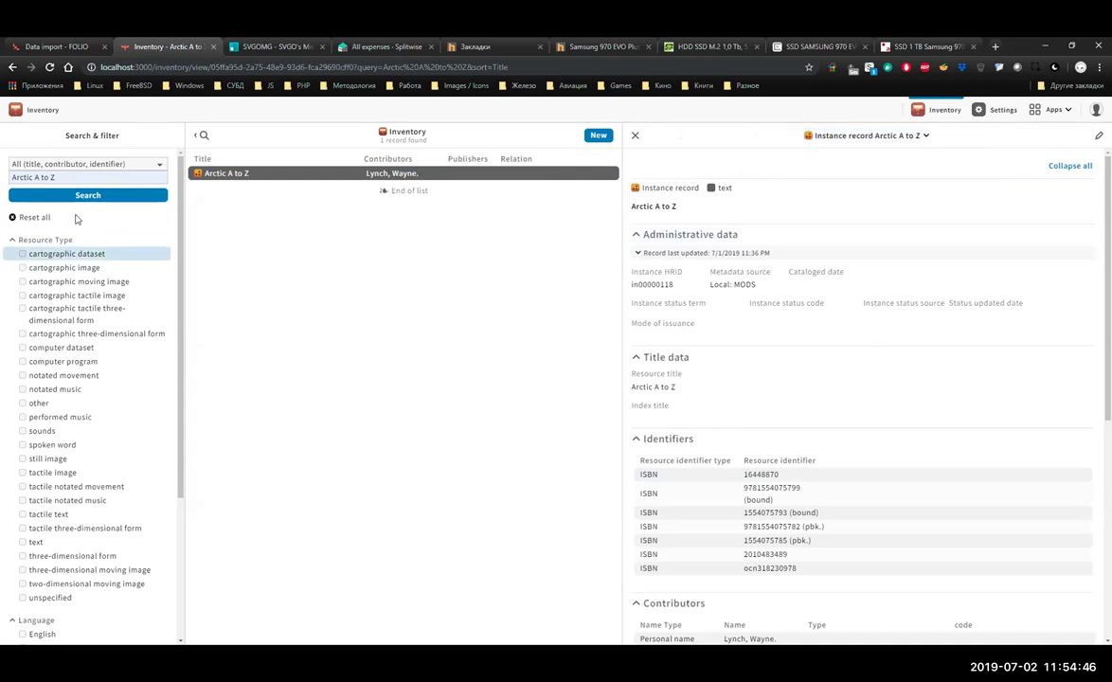
key("ctrl+a")
key("BackSpace")
key("Down")
key("Down")
key("Down")
key("Down")
key("Down")
key("Up")
key("Up")
key("Up")
key("Return")
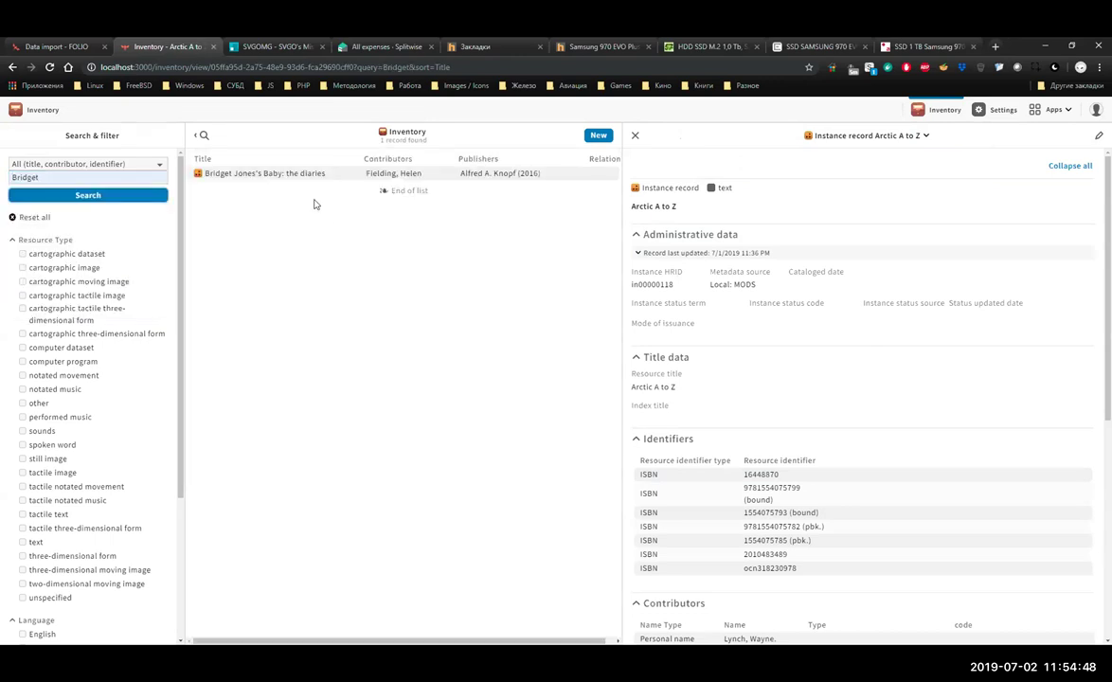
Open the Bridget Jones's Baby: the diaries record and view its actions menu
left_click(291, 176)
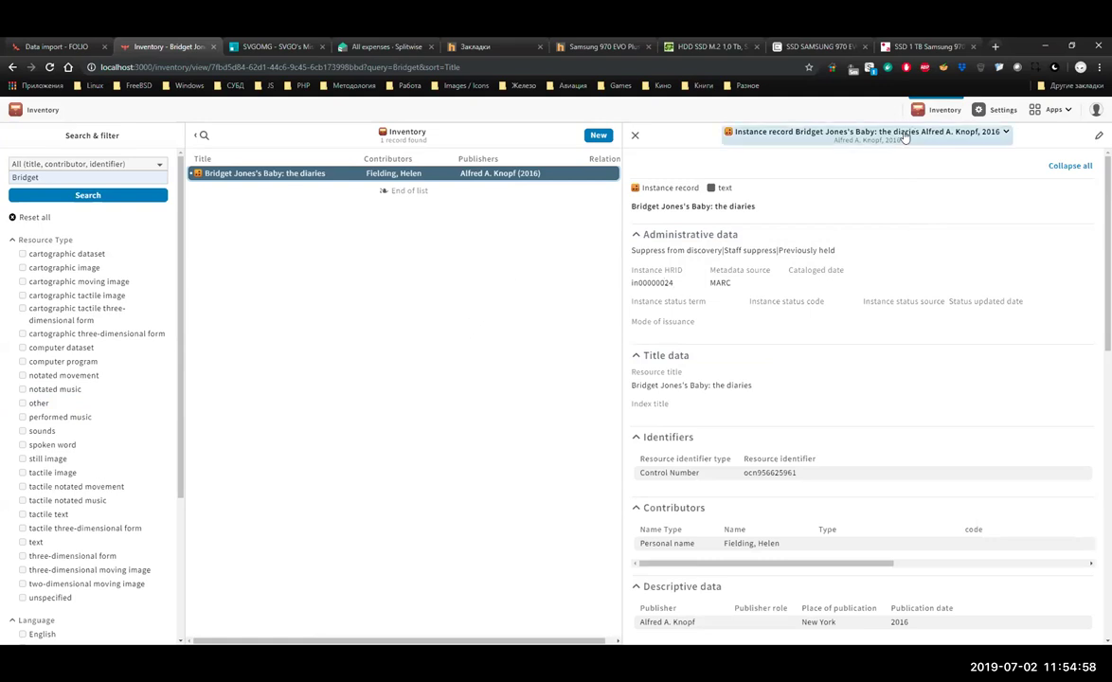
left_click(829, 132)
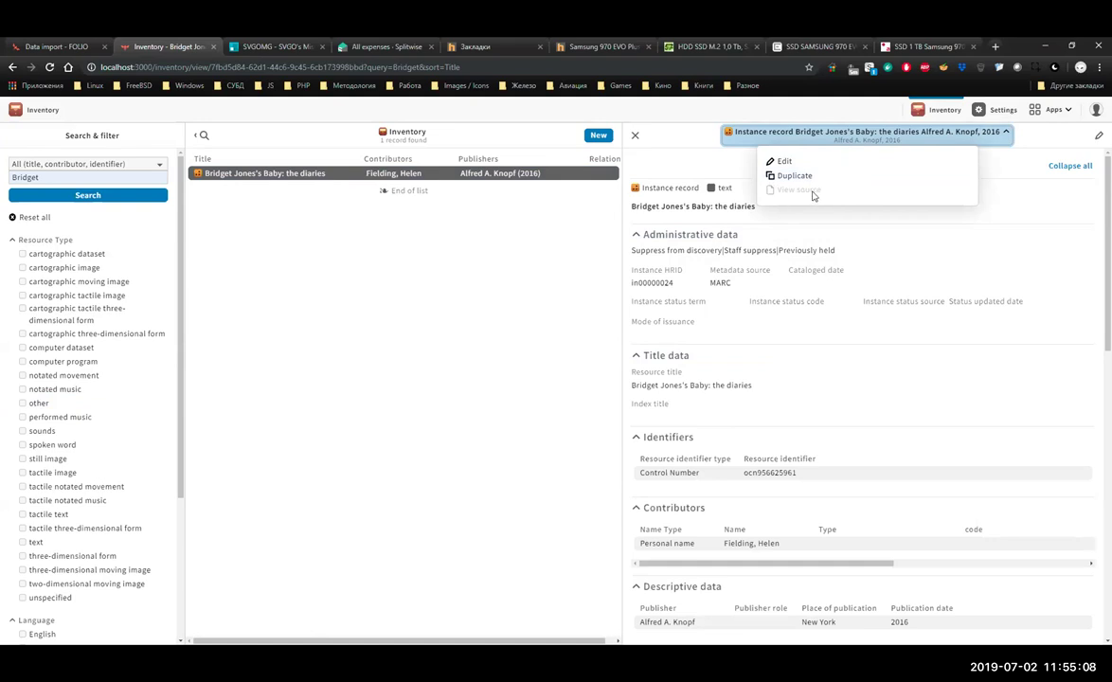
left_click(355, 262)
Keep the search on all fields, clear the Bridget search, and list earlier searches
left_click(120, 167)
left_click(288, 258)
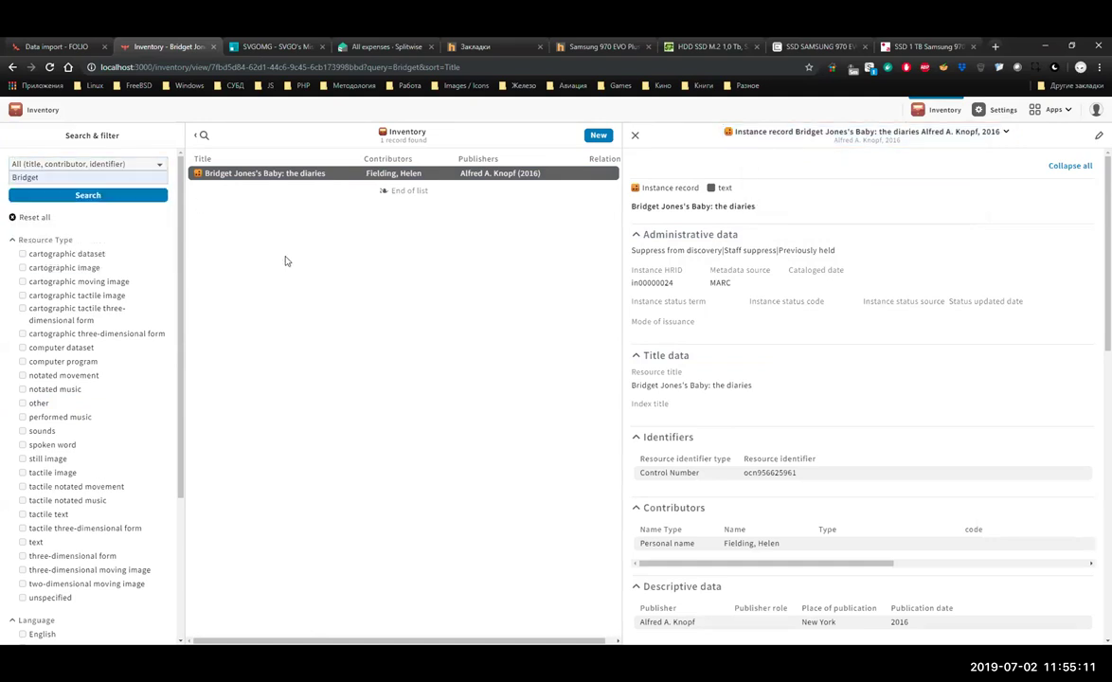
left_click(155, 180)
left_click(158, 178)
left_click(148, 179)
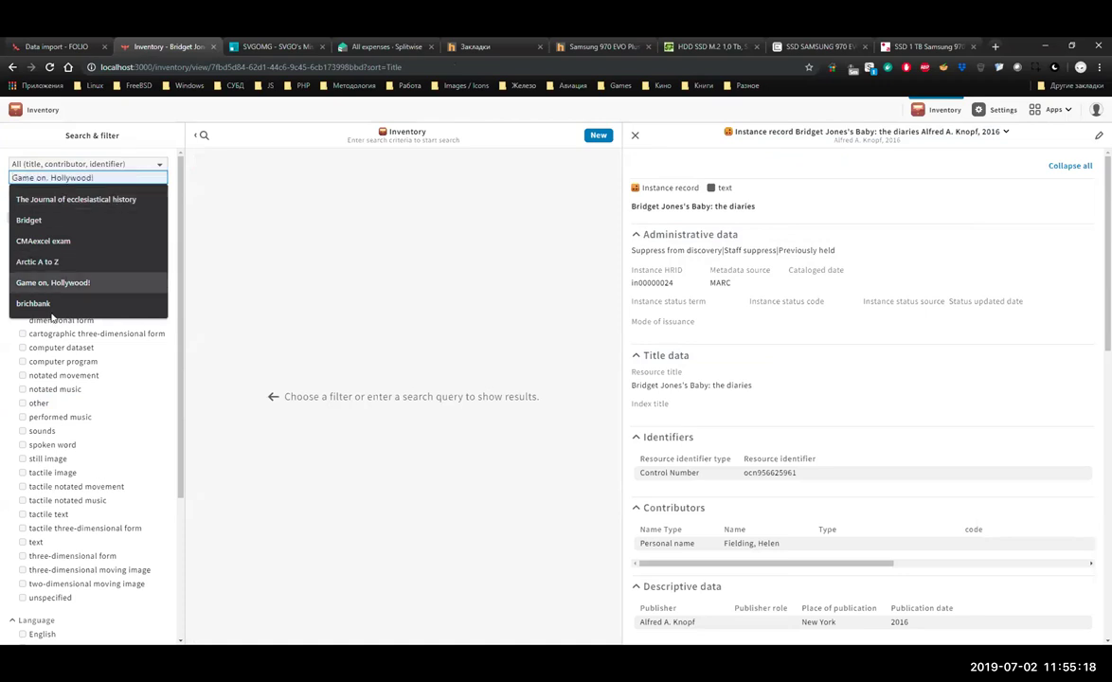
Search Inventory for 'CMAexcel exam' and check the flashcards record's actions menu
left_click(46, 241)
key("Return")
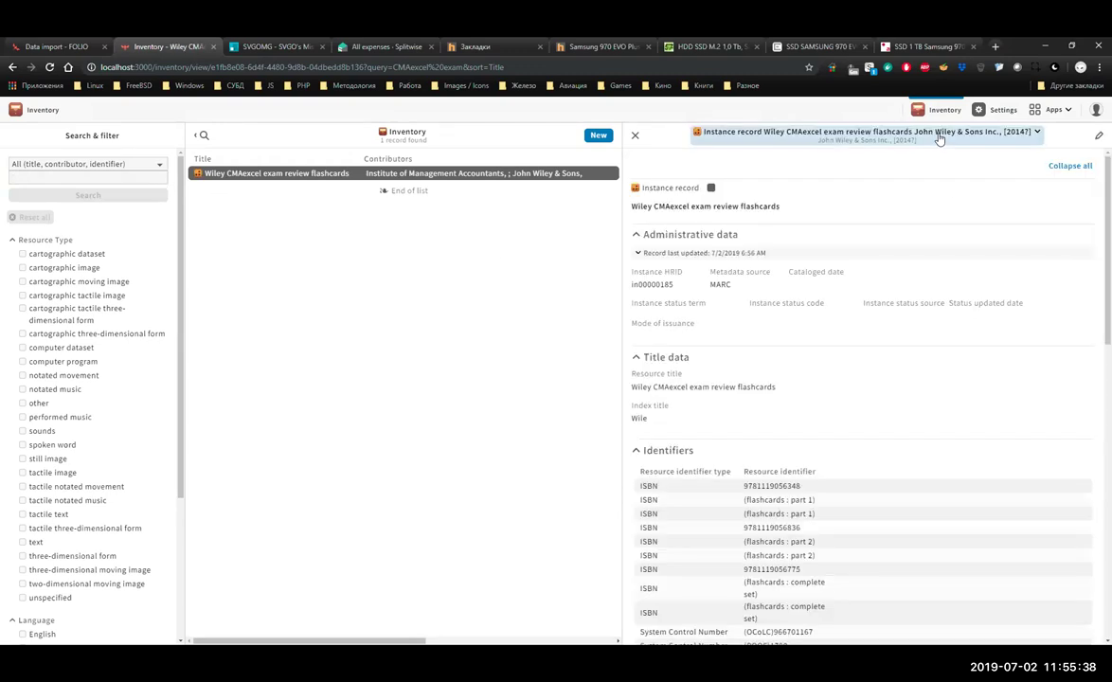
left_click(795, 134)
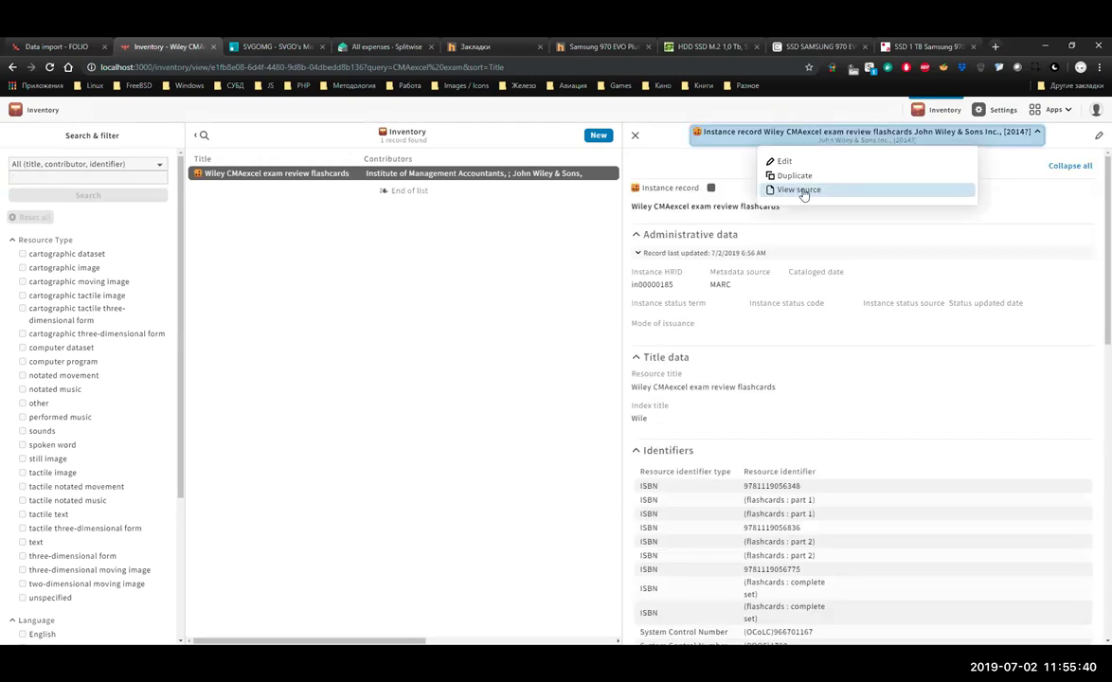
left_click(500, 409)
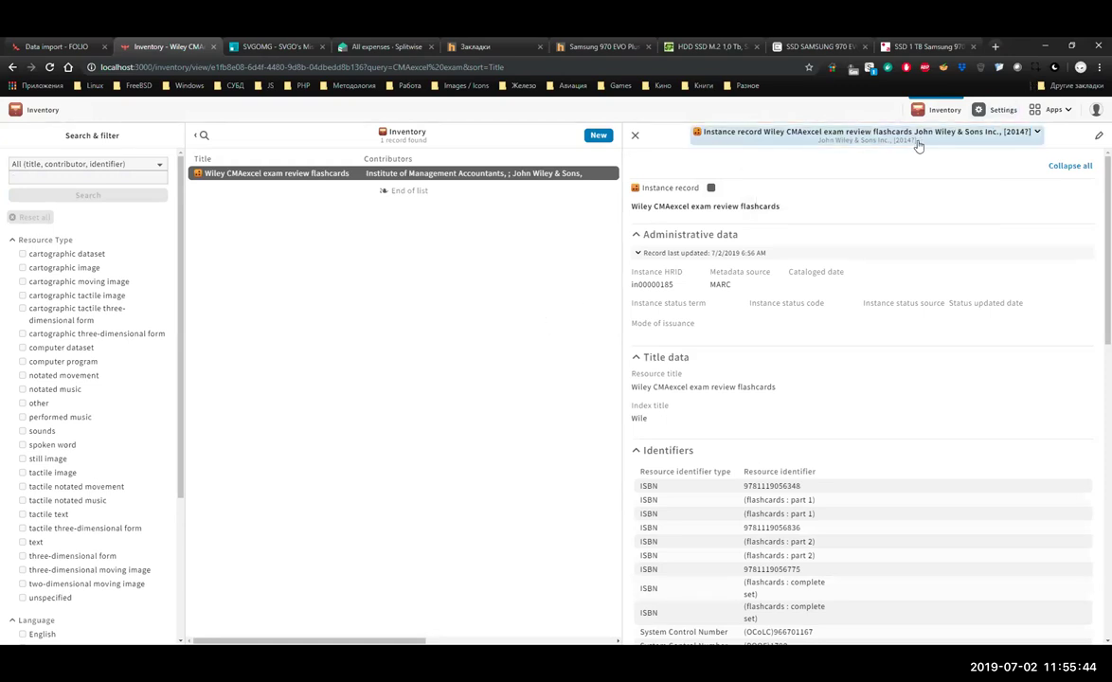
left_click(796, 131)
left_click(807, 192)
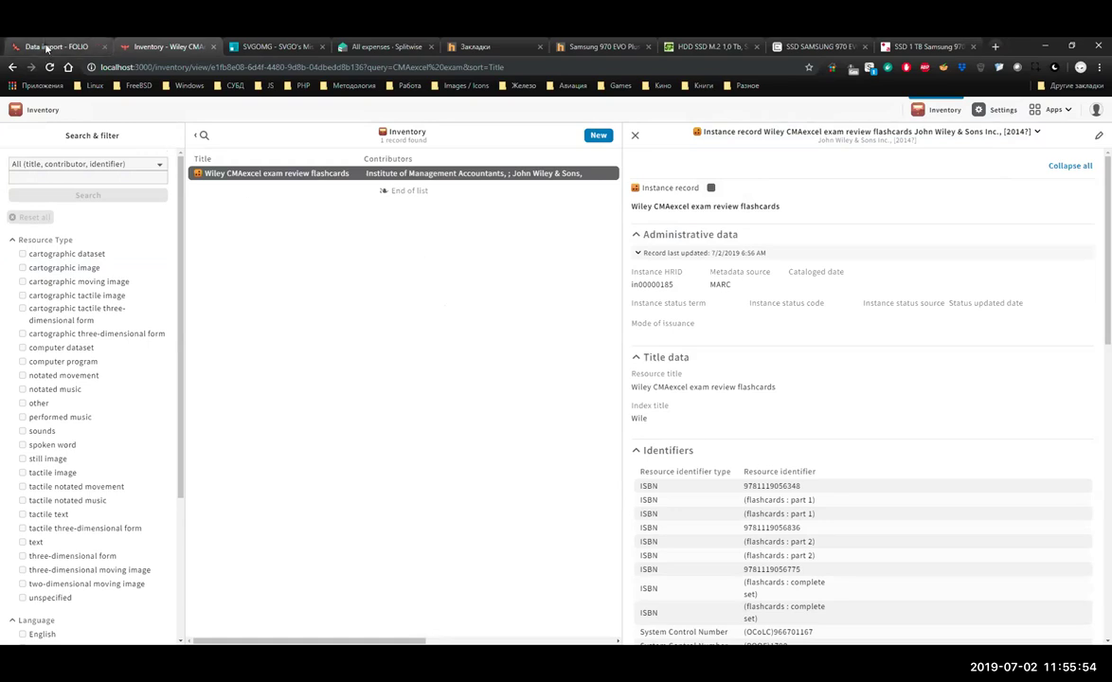
Return to Inventory and rerun the 'CMAexcel exam' search from the suggestions
key("ctrl+shift+Tab")
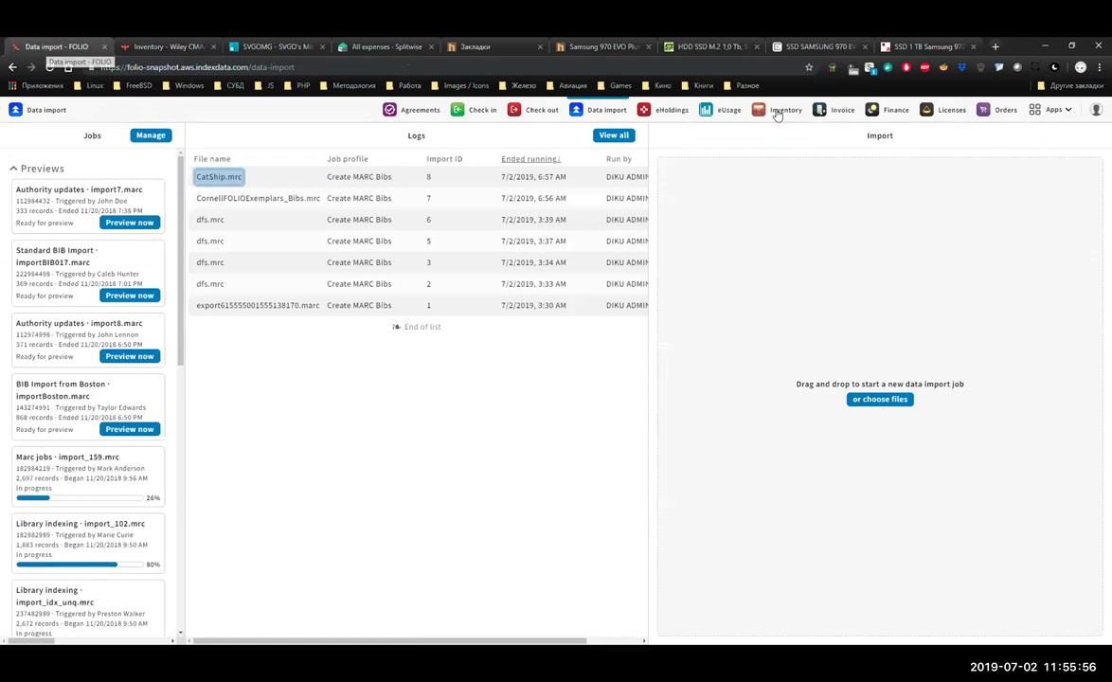
key("alt+Left")
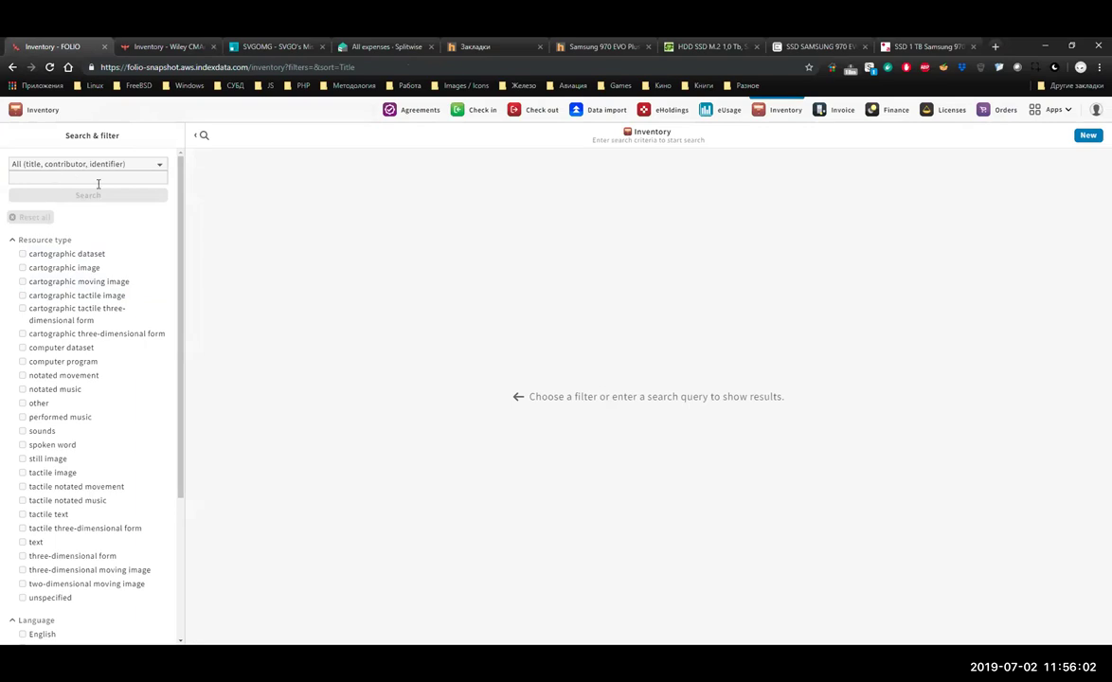
left_click(137, 176)
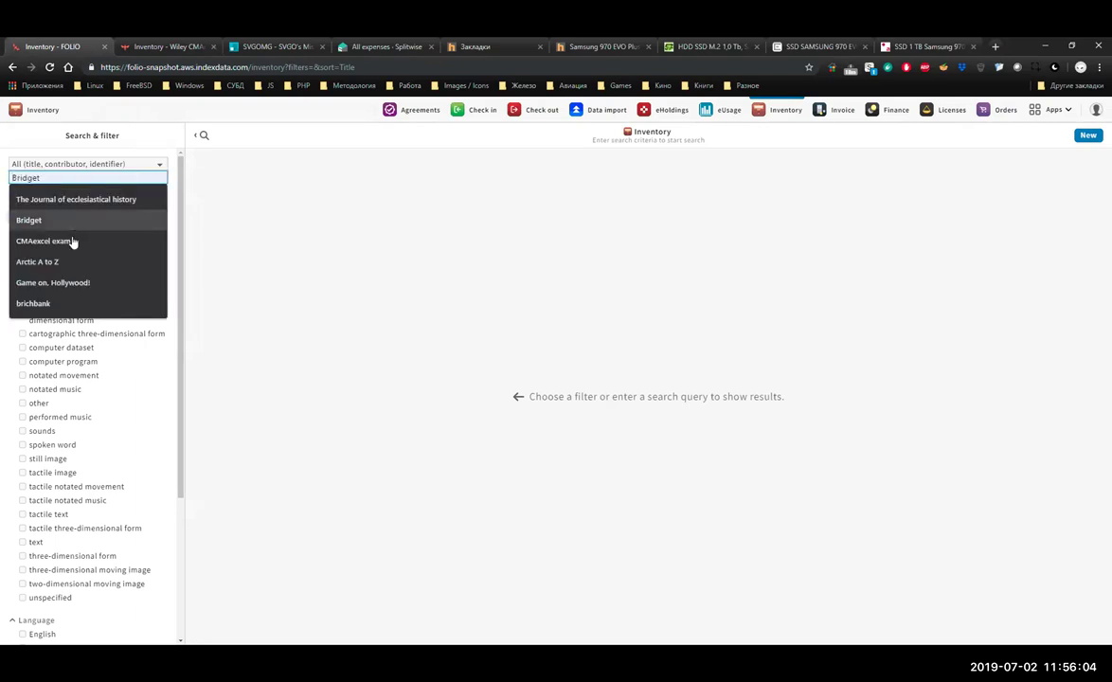
left_click(97, 242)
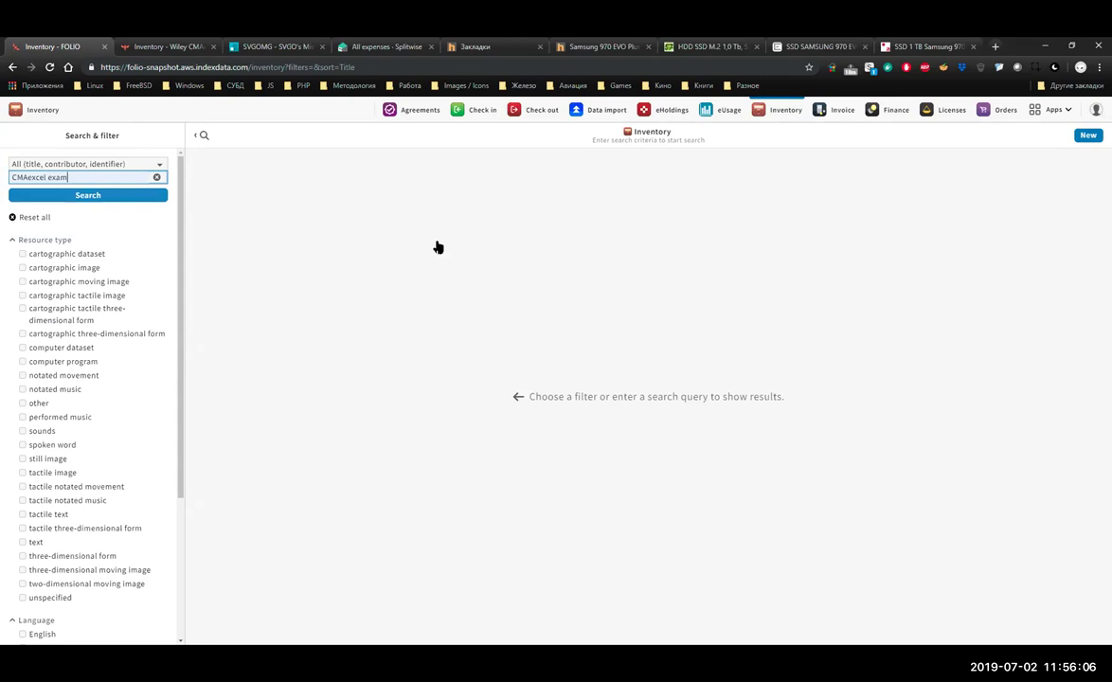
key("Return")
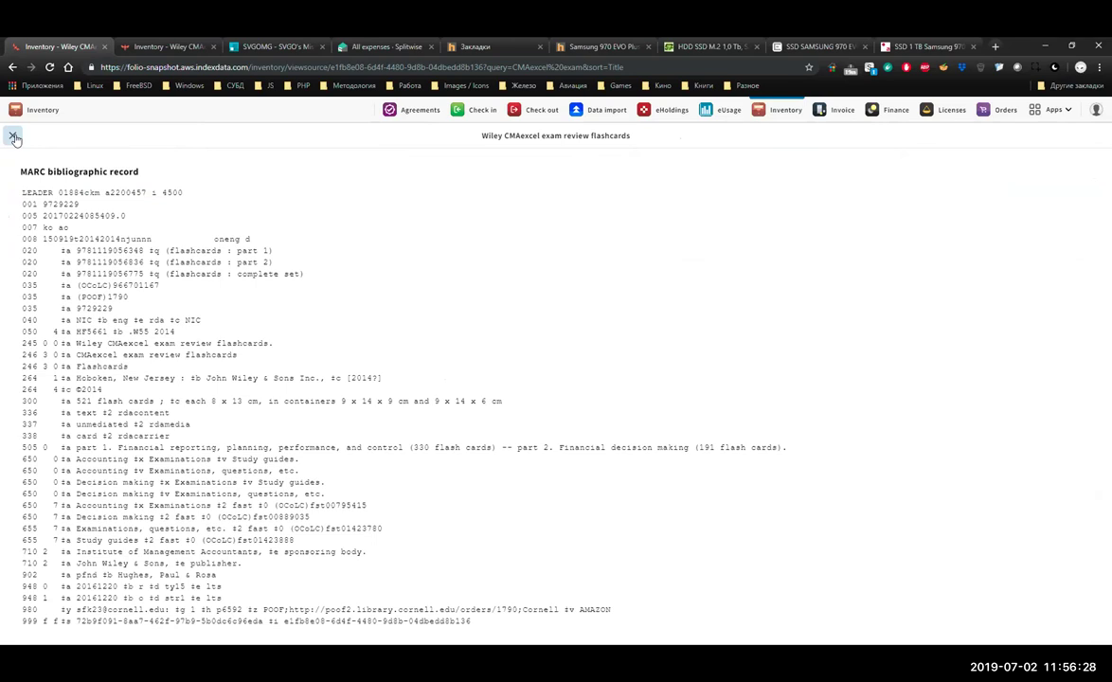
Close the MARC source view and return to the Data import logs, where CatShip.mrc is the newest import
left_click(14, 138)
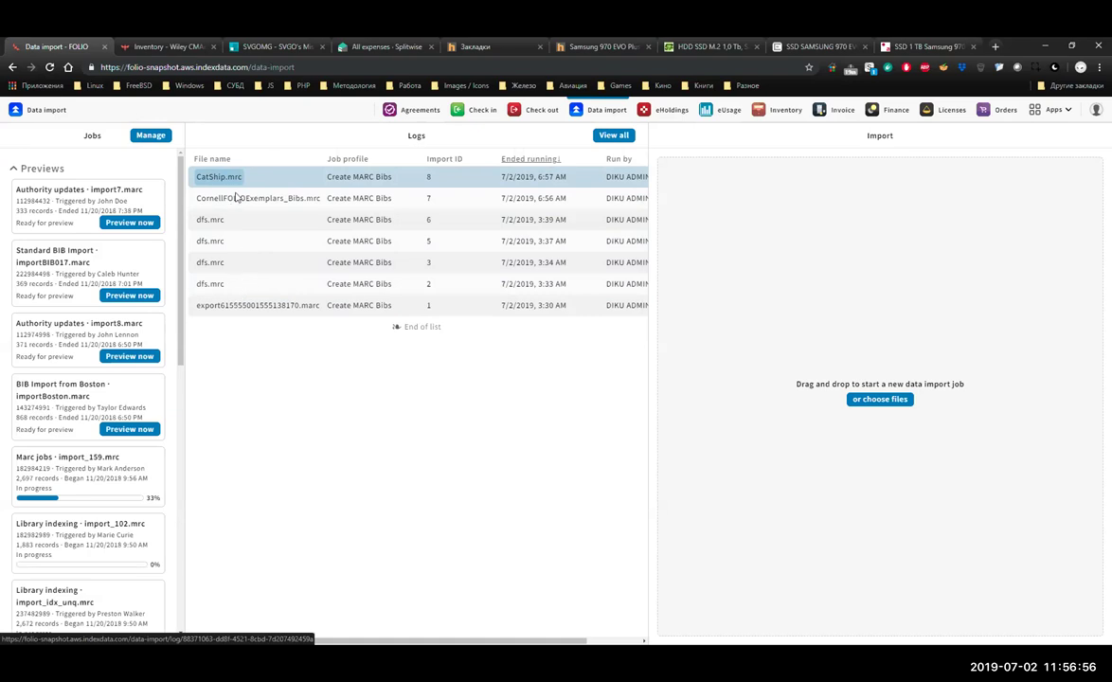
key("Down")
key("Down")
key("Down")
key("Down")
Open the CatShip.mrc import log (13 records, 1 error) in a new tab, then filter it to Info records only
key("Up")
key("Up")
key("Up")
key("Up")
key("Return")
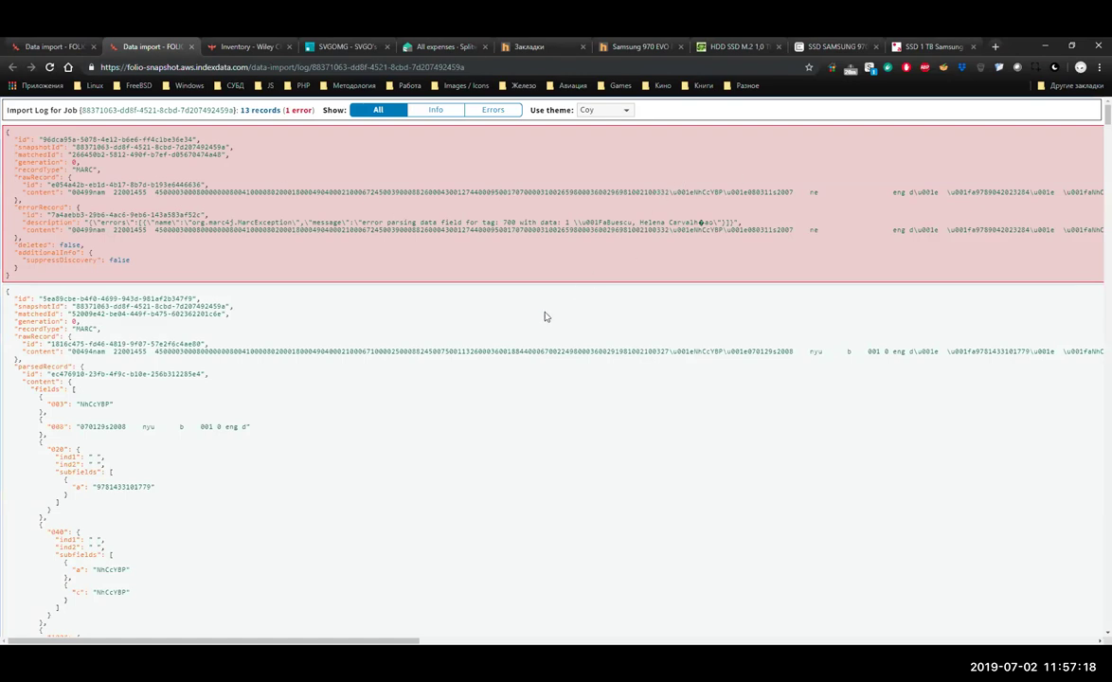
scroll(545, 317, "down", 1)
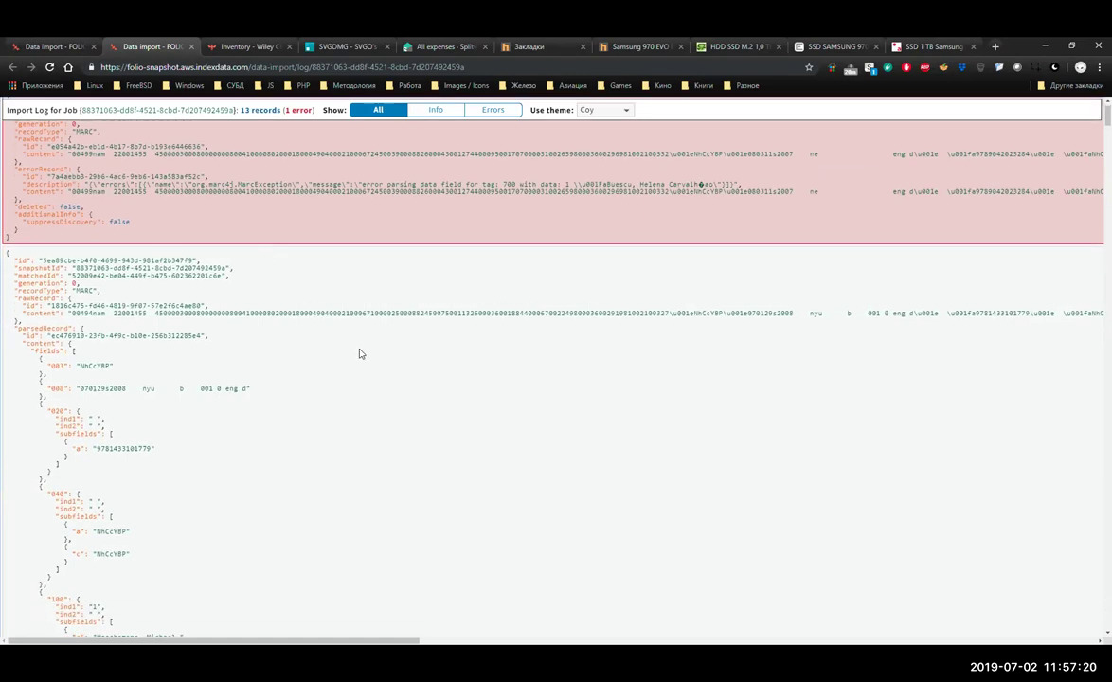
scroll(360, 353, "down", 4)
scroll(463, 298, "up", 6)
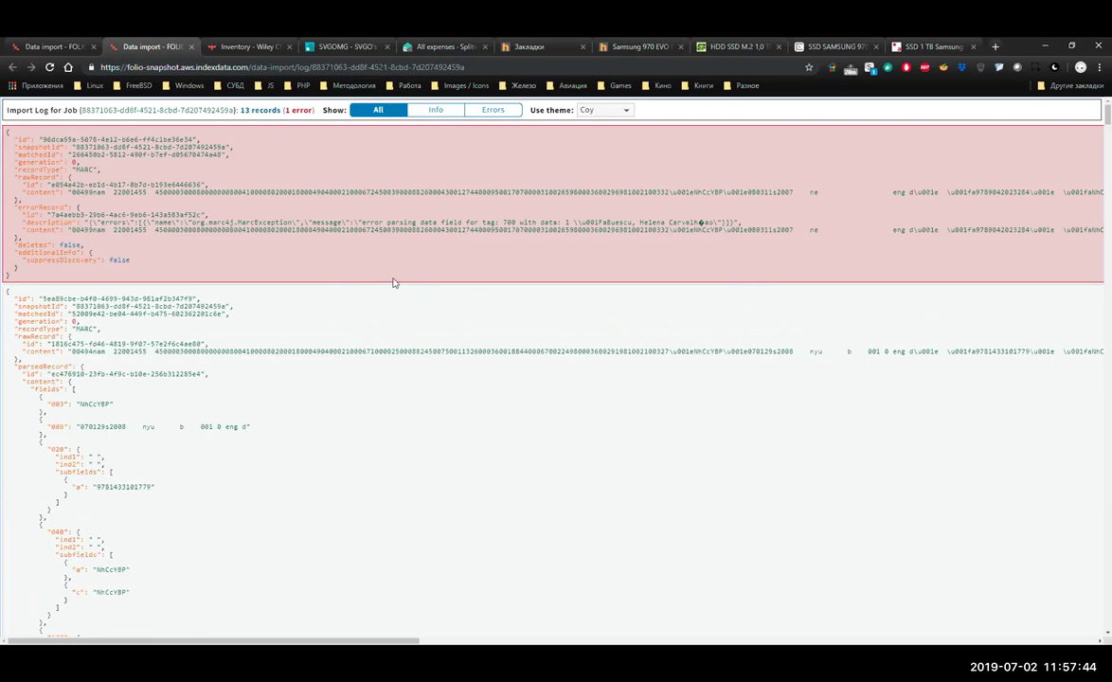
scroll(228, 202, "down", 2)
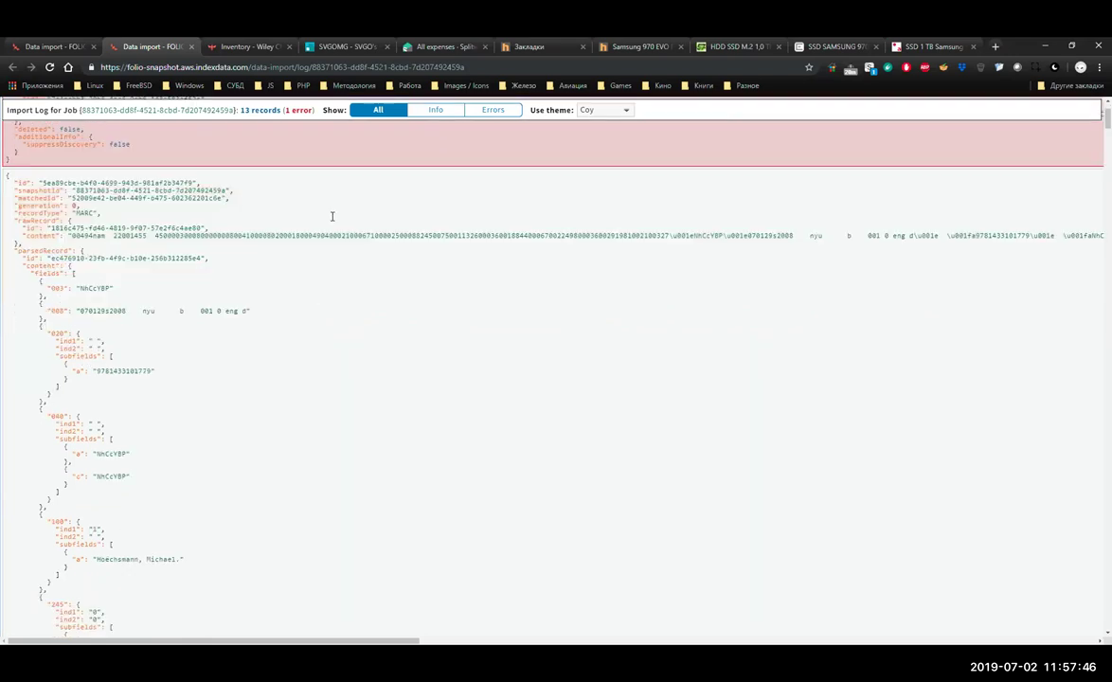
scroll(332, 209, "up", 2)
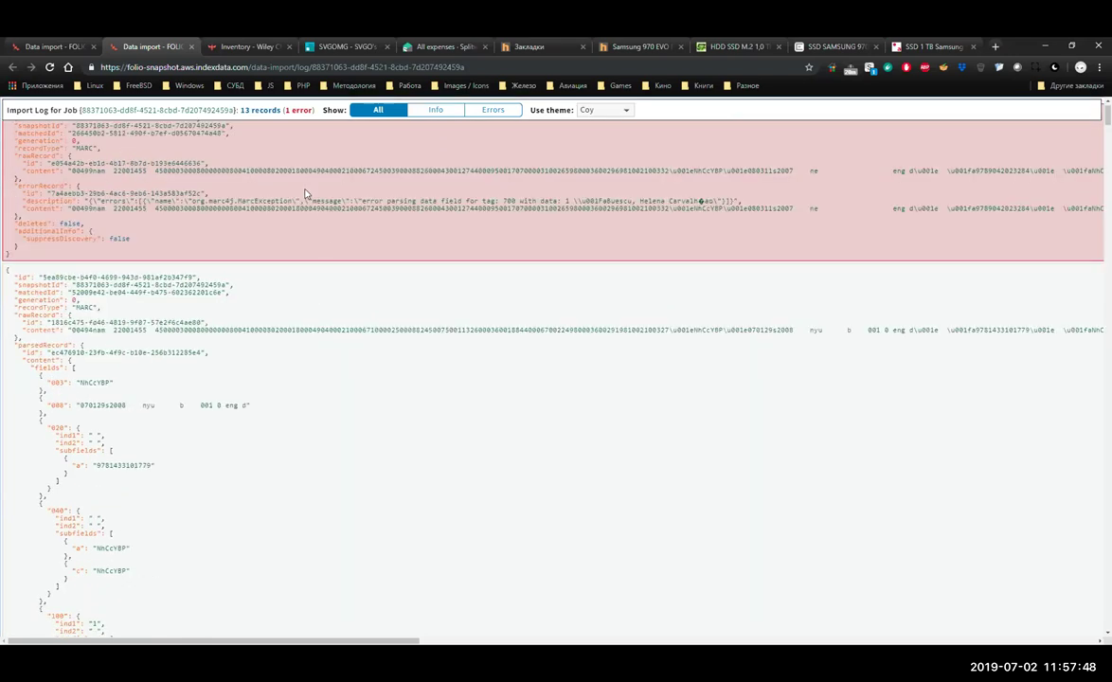
scroll(254, 290, "up", 1)
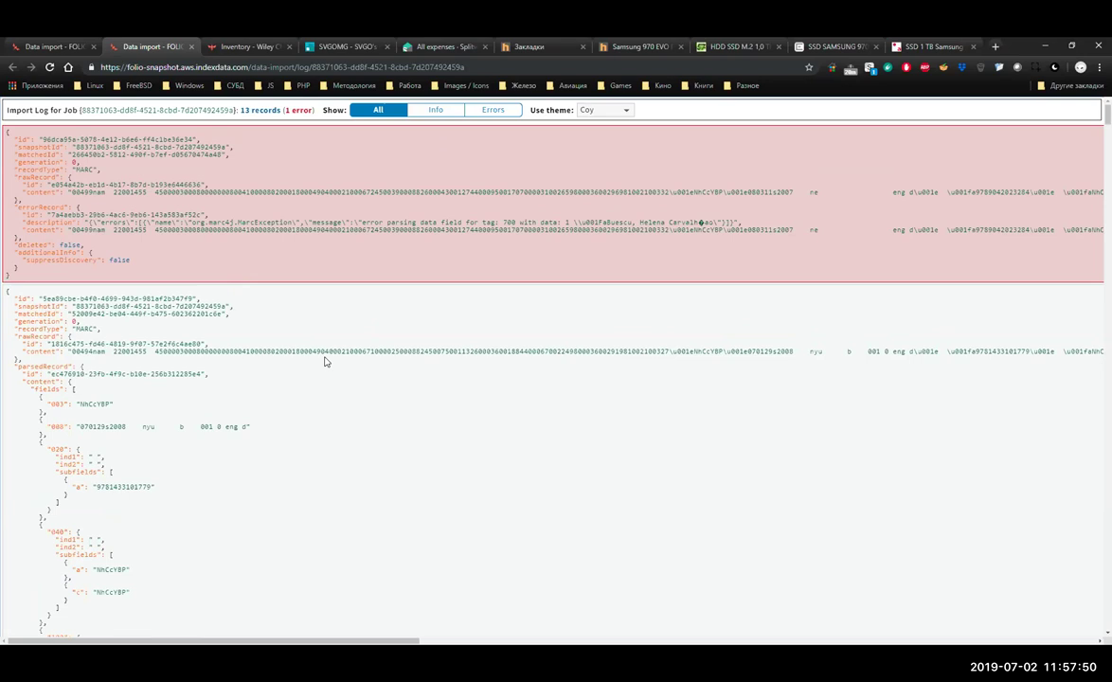
scroll(434, 115, "down", 1)
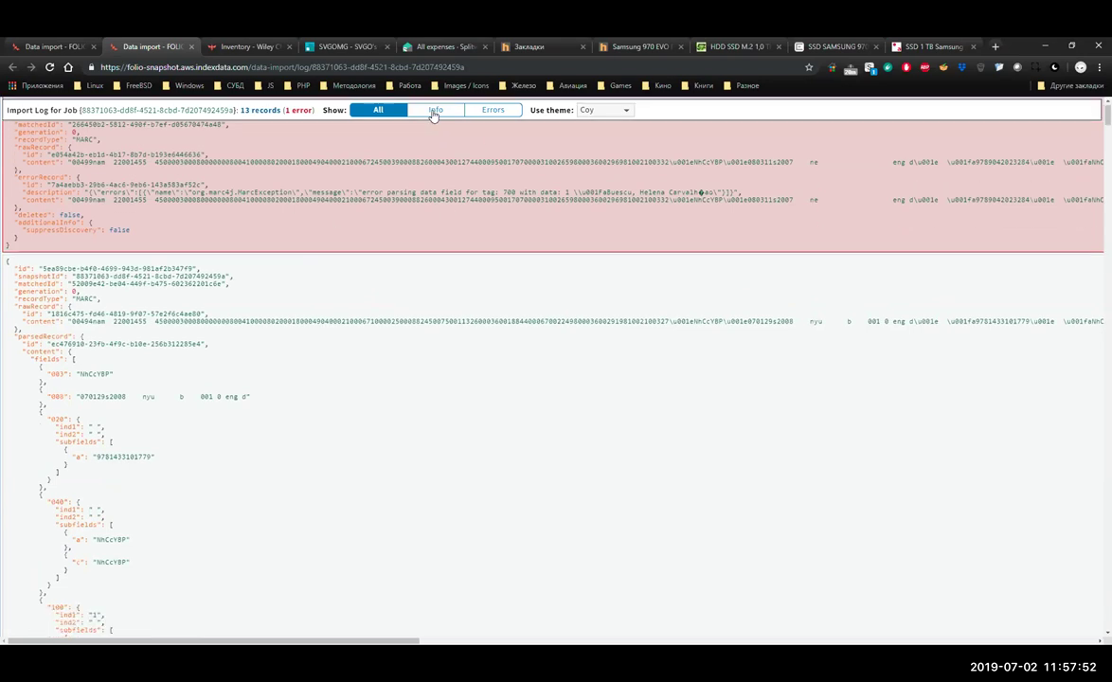
left_click(434, 111)
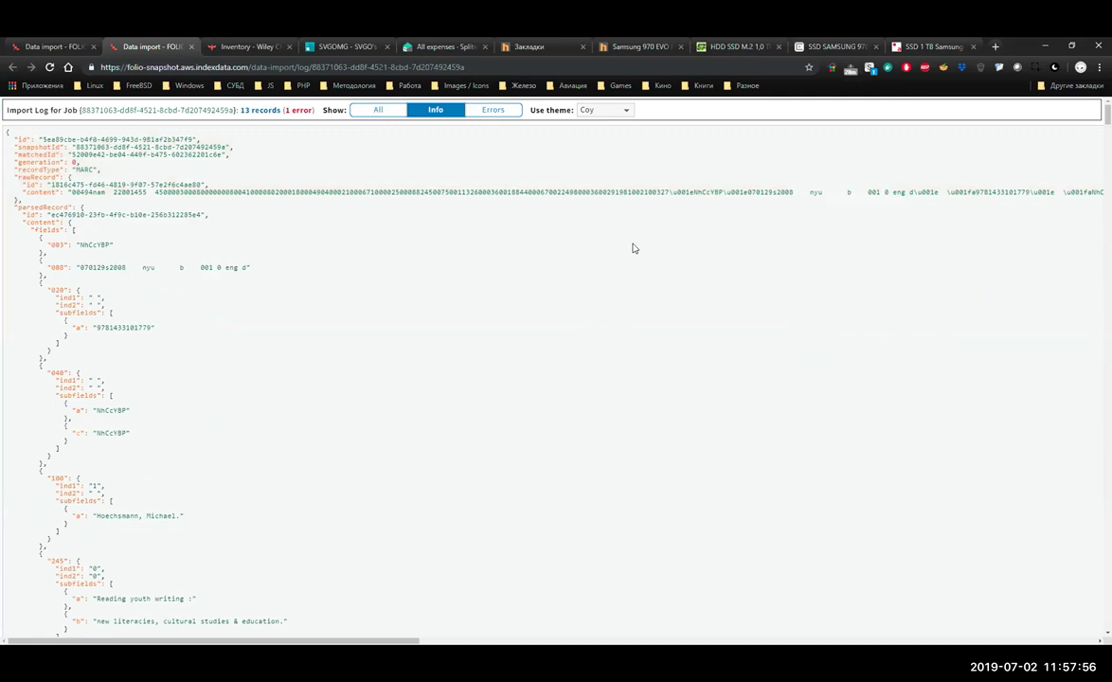
scroll(634, 248, "down", 10)
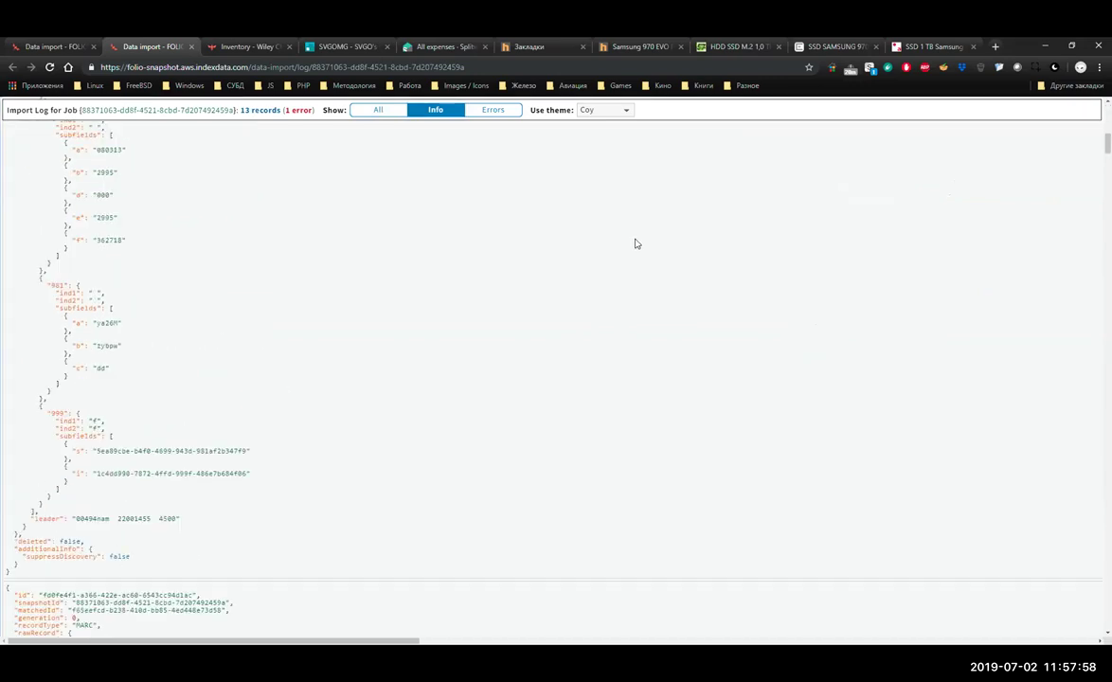
Filter the log to Errors, then back to All, and try the Stalker theme before returning to Coy
left_click(493, 110)
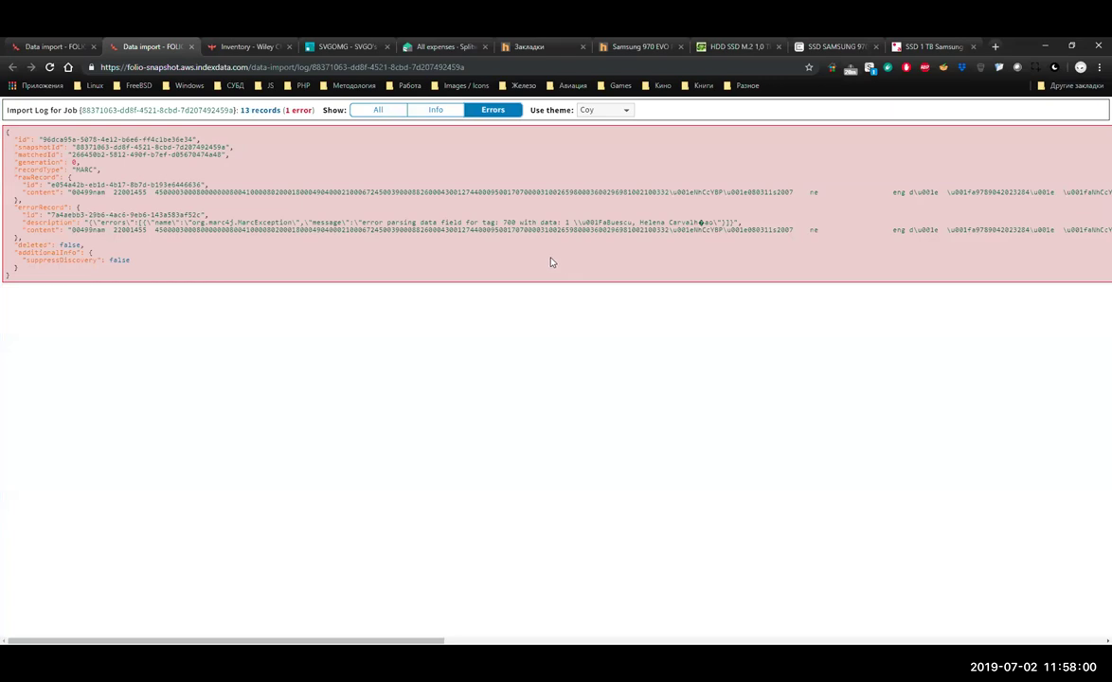
left_click(378, 110)
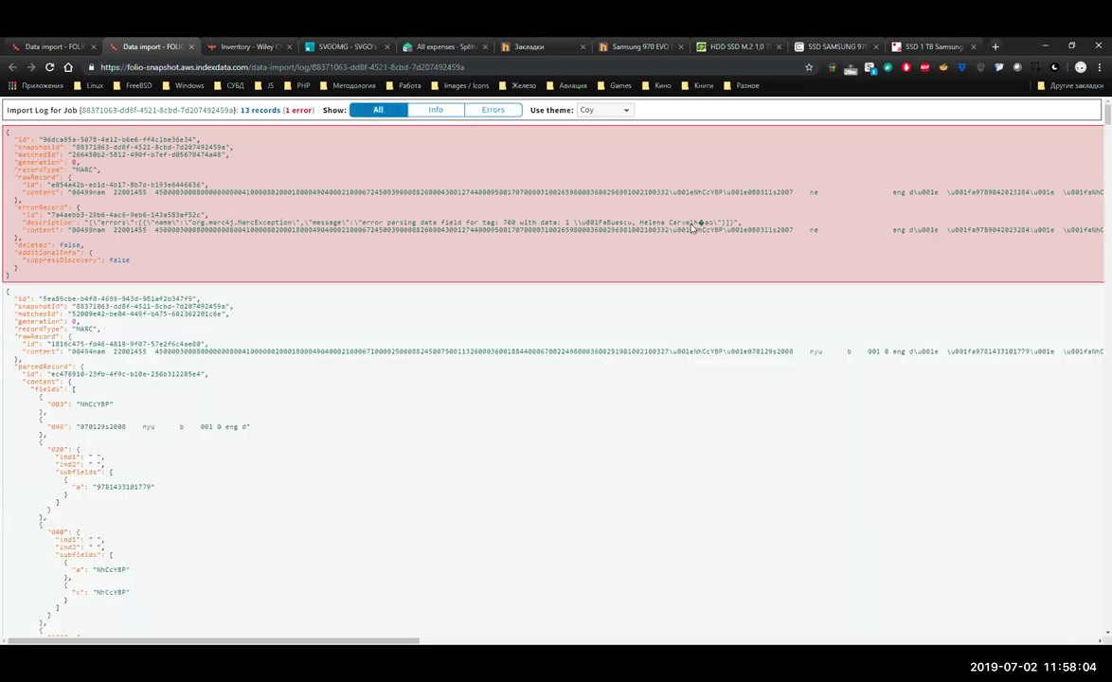
left_click(615, 111)
left_click(606, 135)
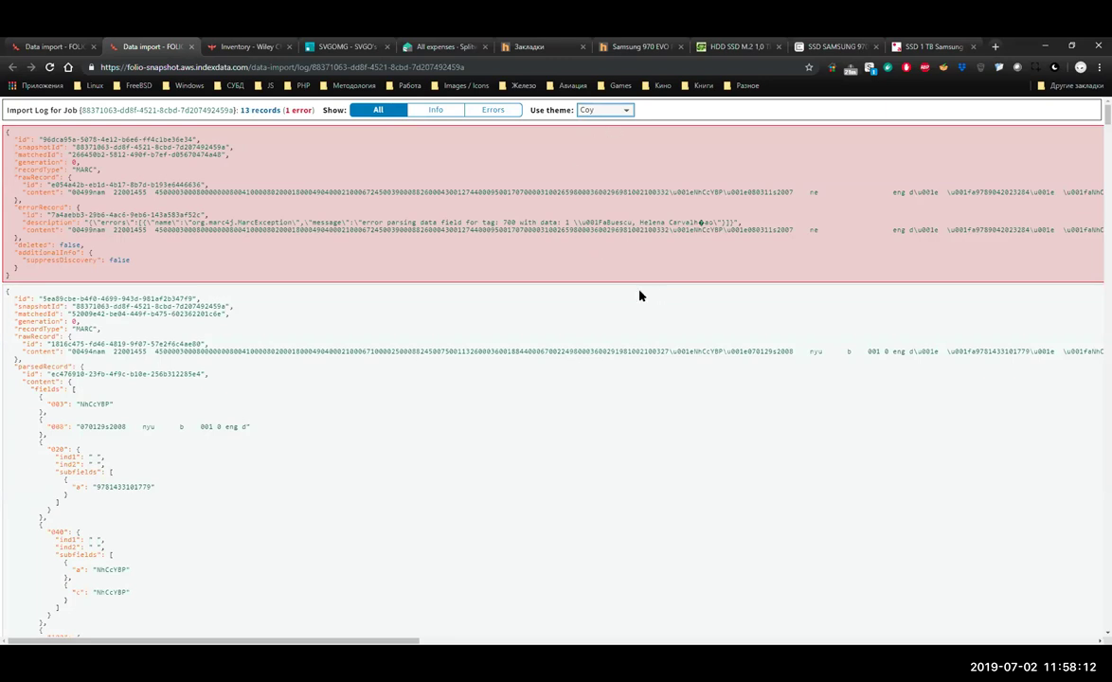
key("Down")
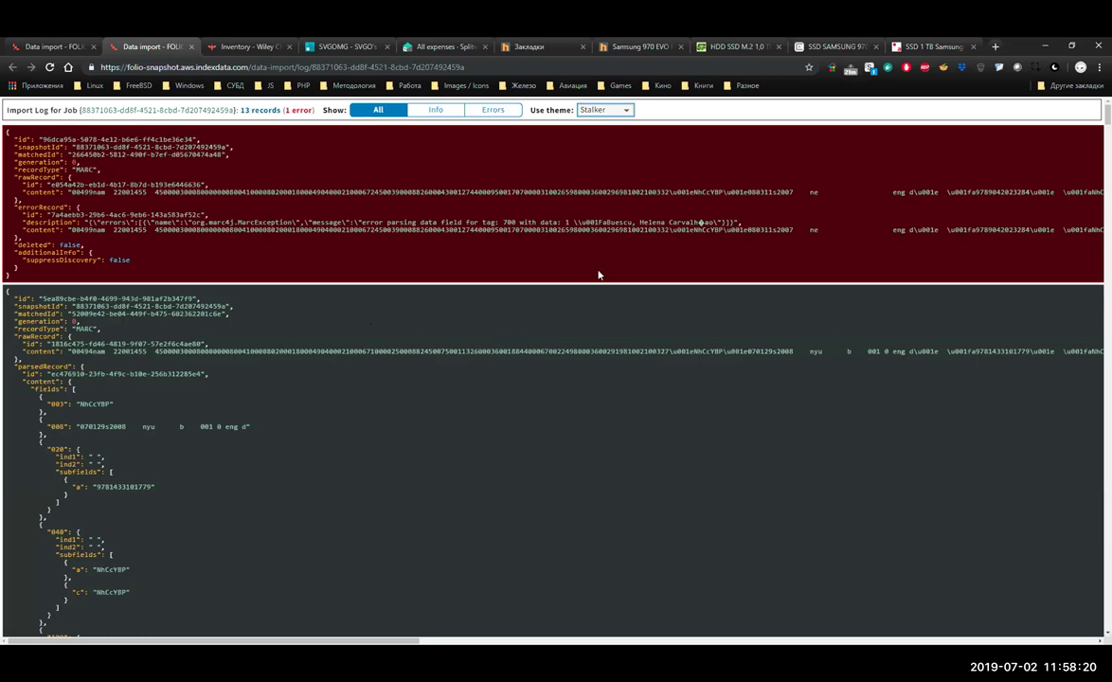
left_click(599, 111)
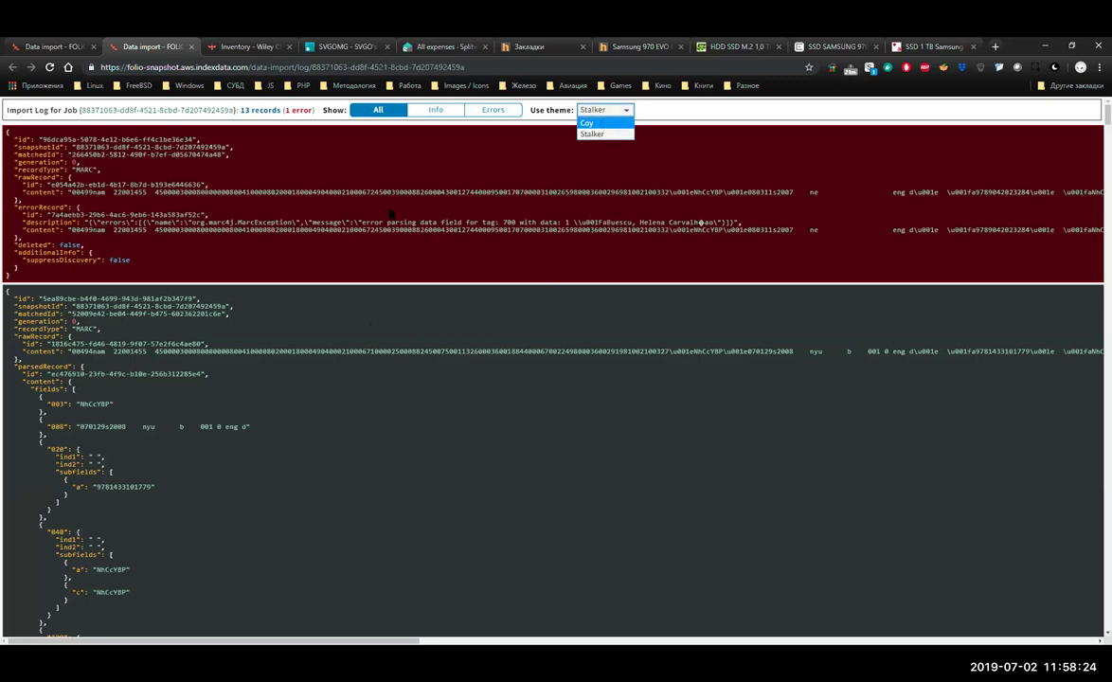
key("Return")
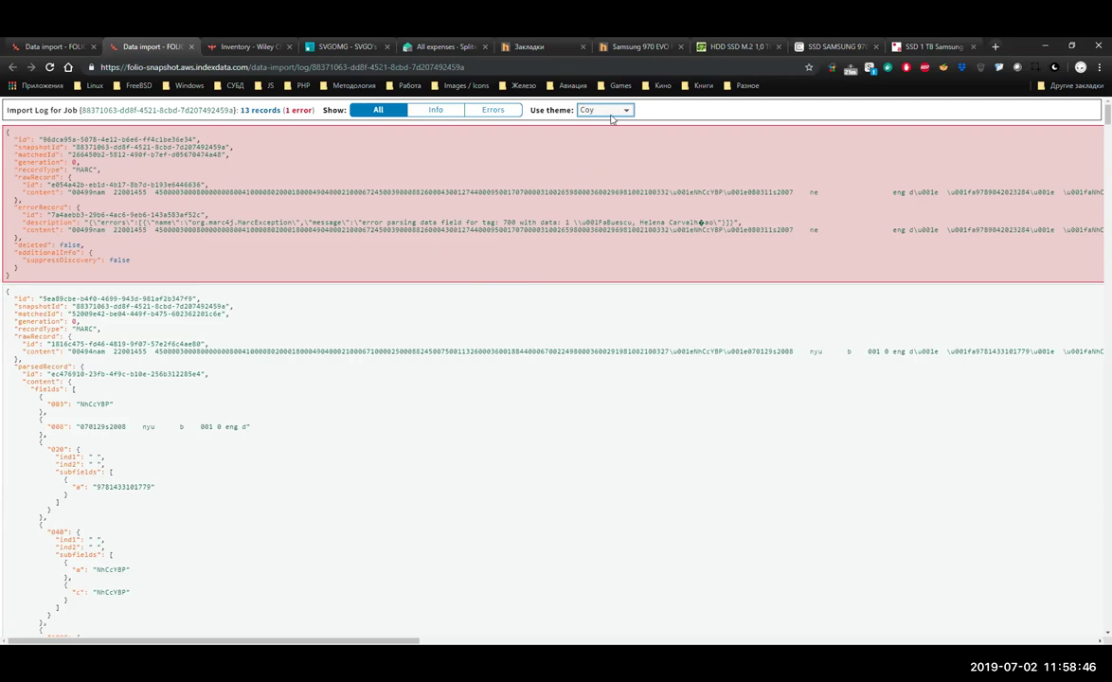
left_click(619, 111)
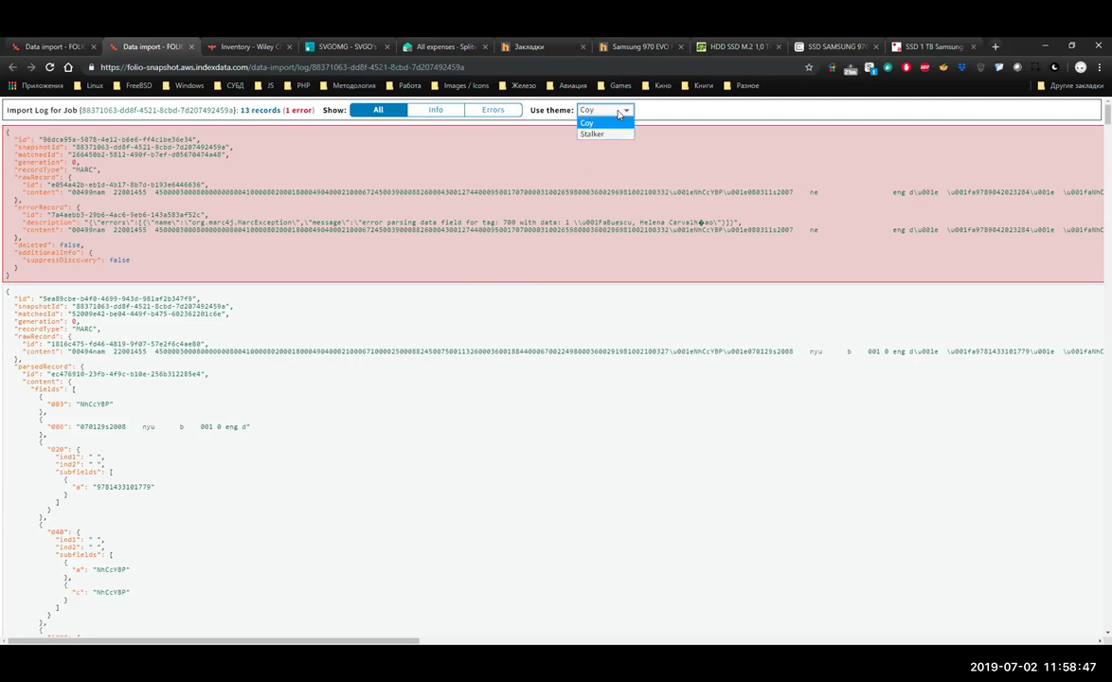
left_click(637, 159)
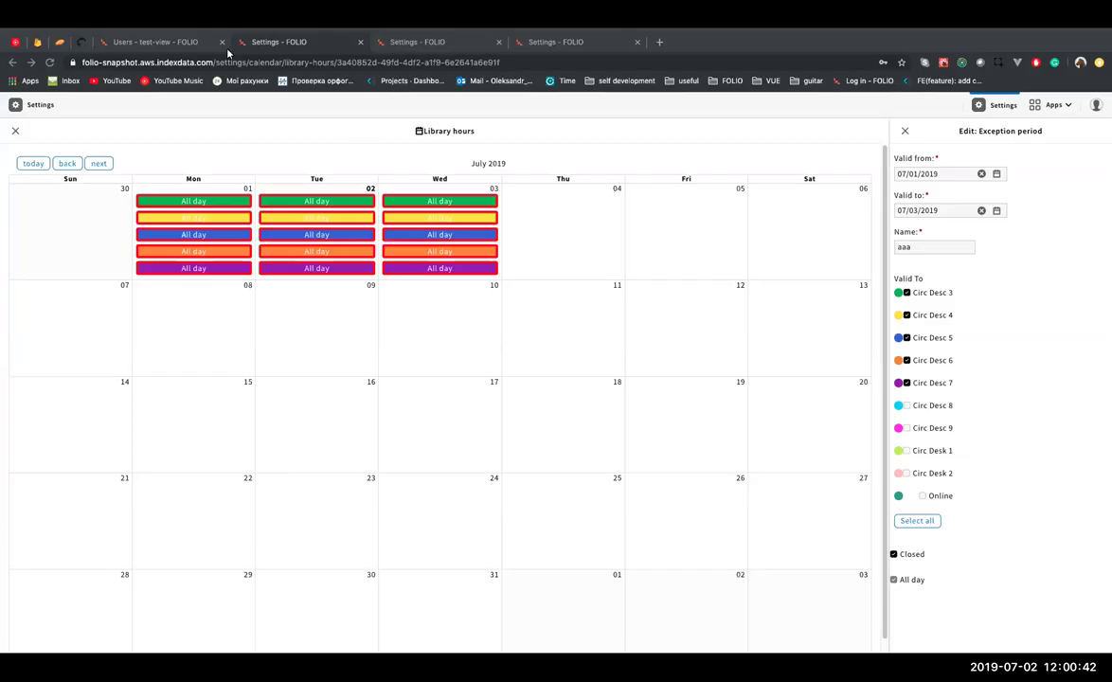
Bring up the test-view user's record, whose only permission is viewing calendar events
left_click(161, 42)
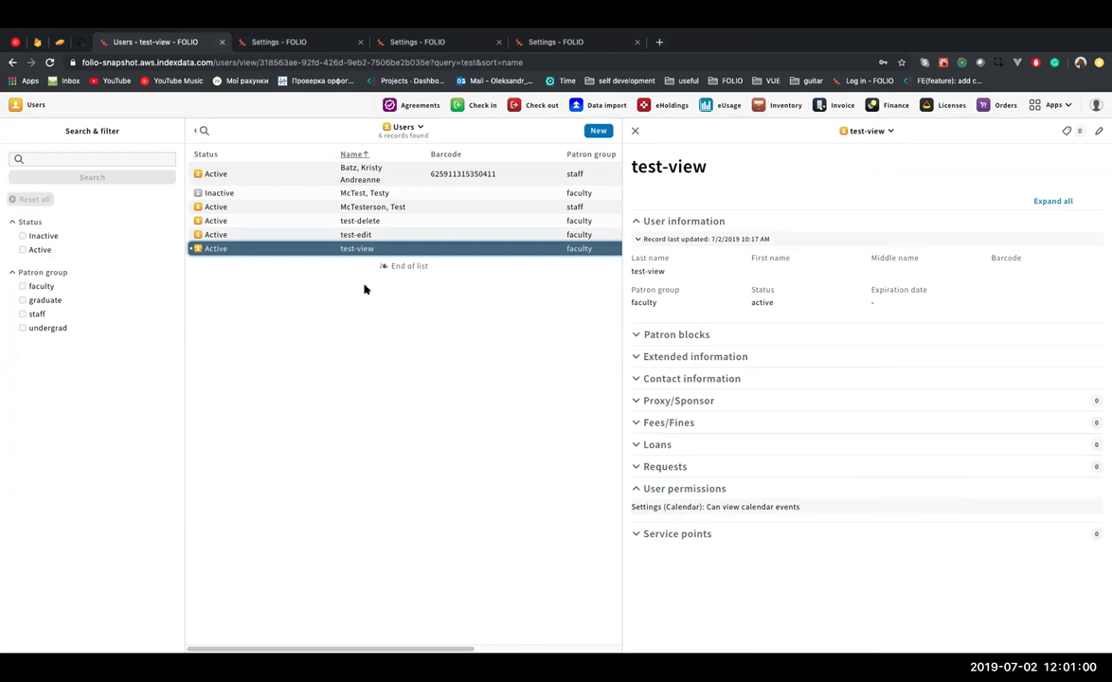
Check that test-edit can create, view and edit calendar events, then return to the Library hours settings
left_click(312, 234)
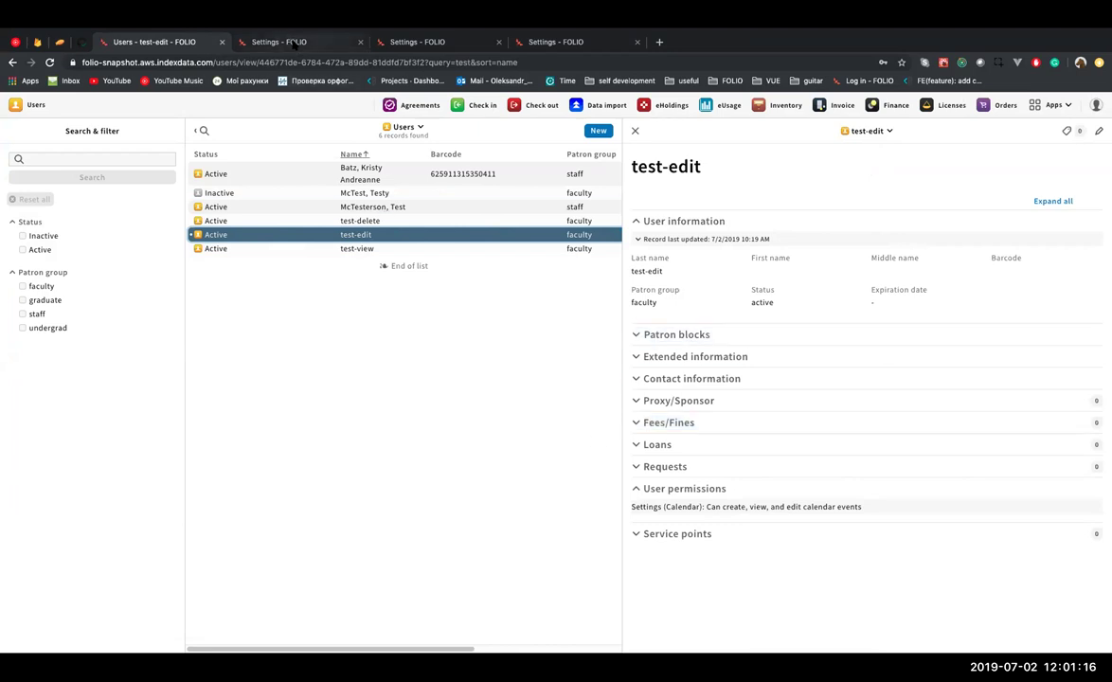
left_click(271, 40)
Close the exception period editor, discarding its unsaved changes
left_click(16, 132)
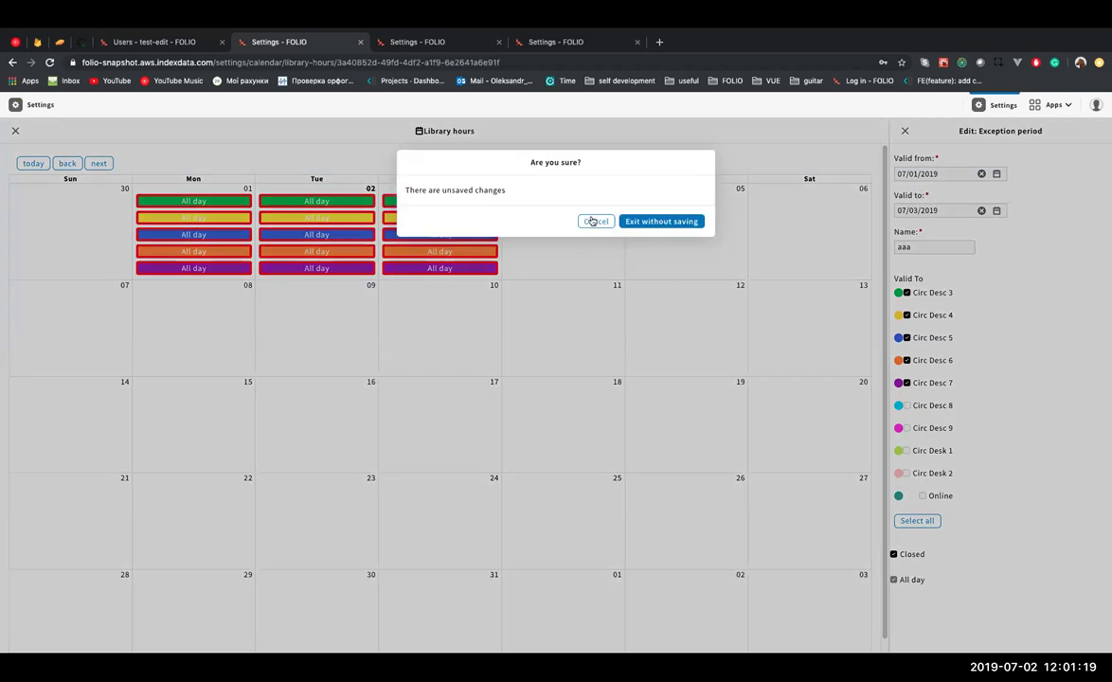
left_click(595, 223)
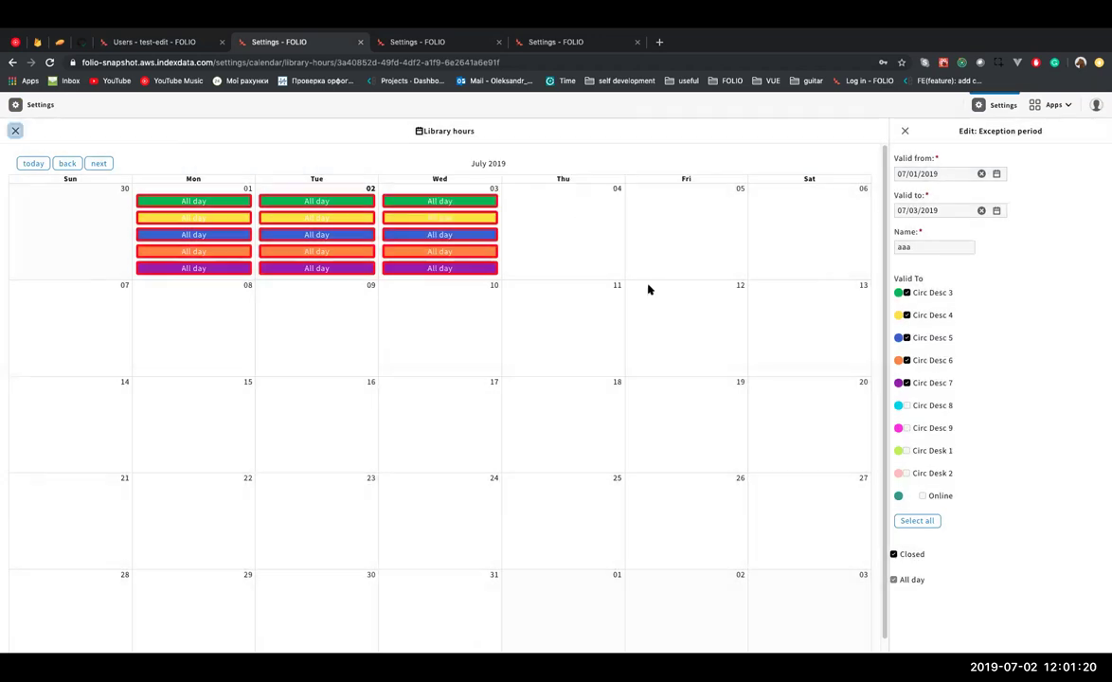
left_click(15, 130)
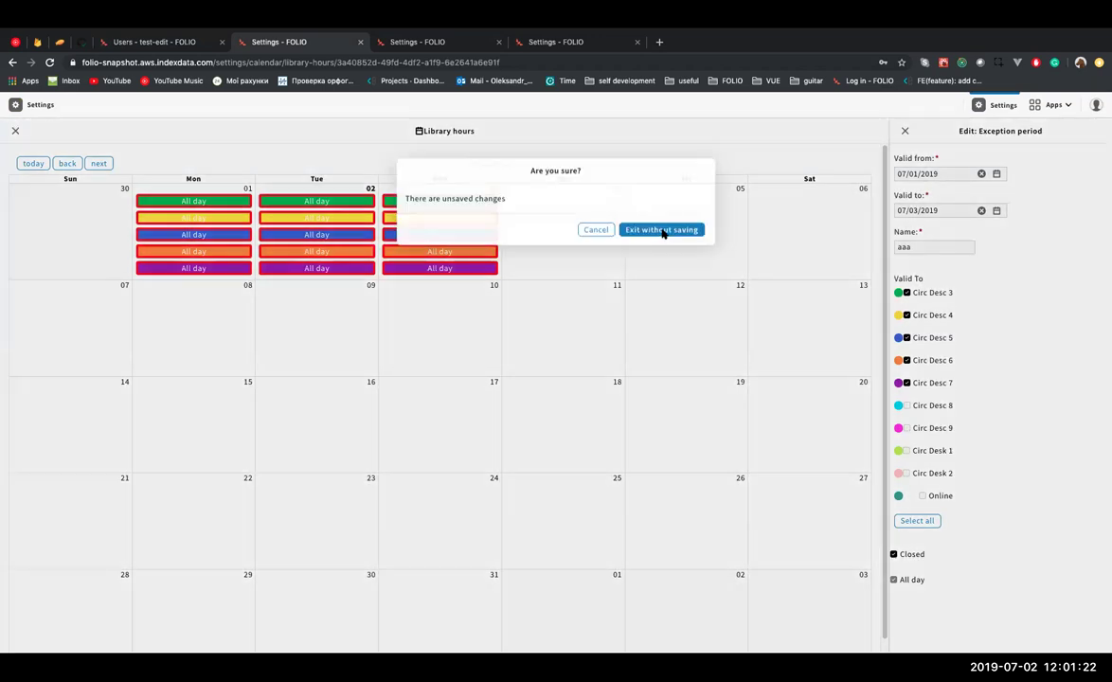
left_click(664, 222)
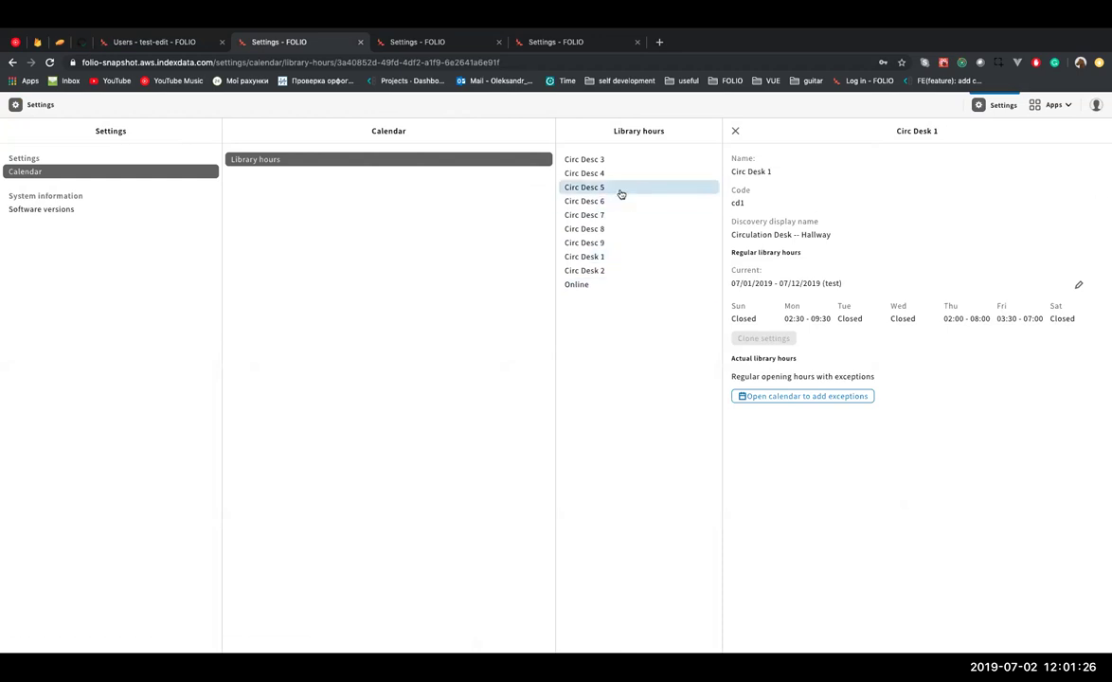
In the other settings tab, leave its calendar without saving as well
left_click(516, 43)
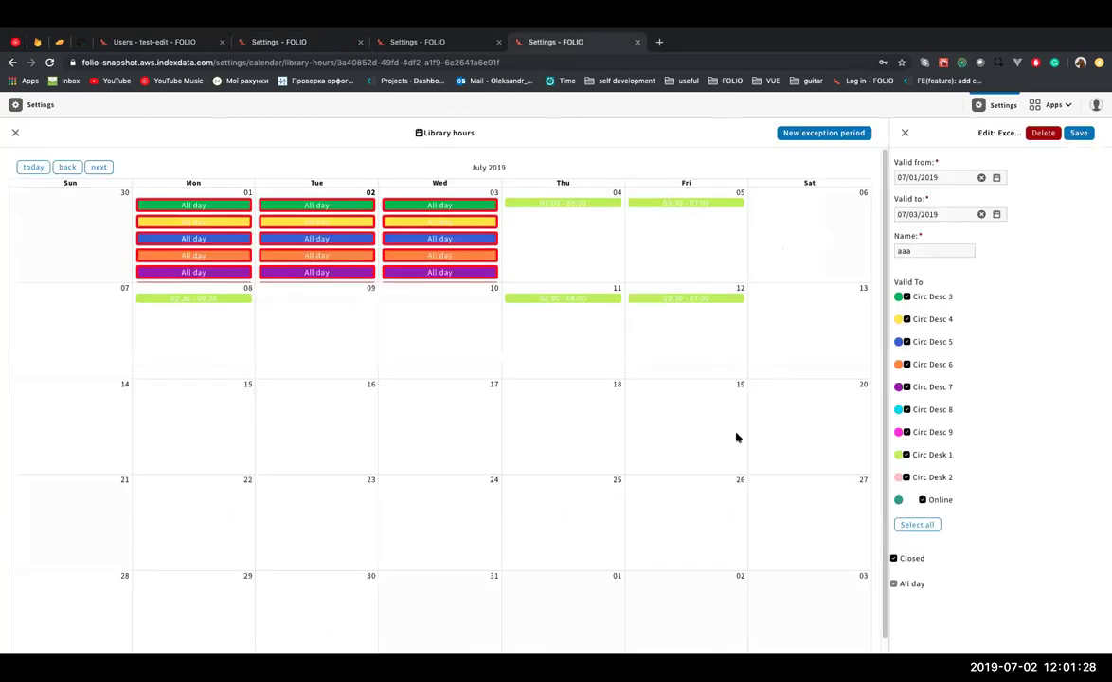
key("Escape")
left_click(663, 222)
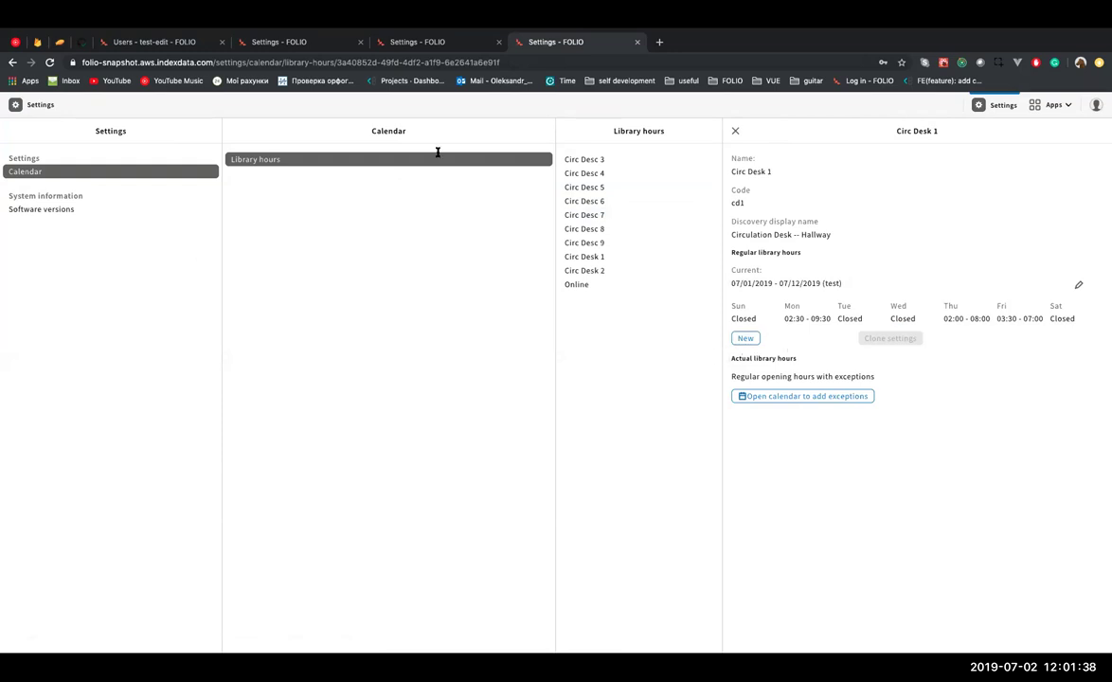
left_click(295, 44)
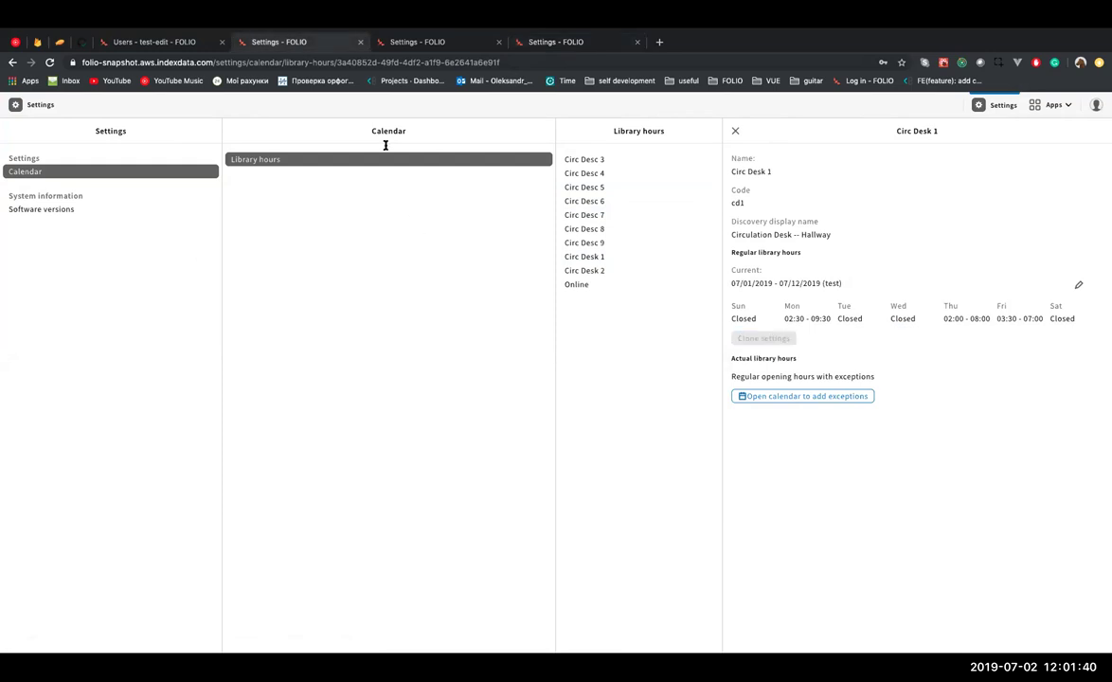
left_click(1078, 284)
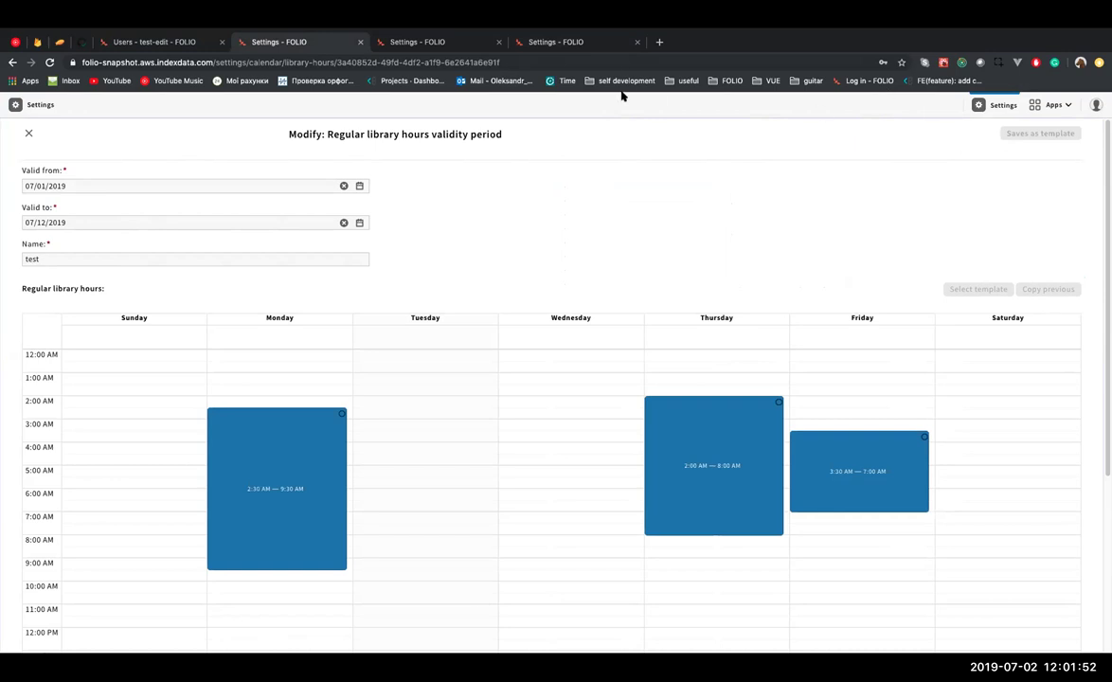
left_click(547, 44)
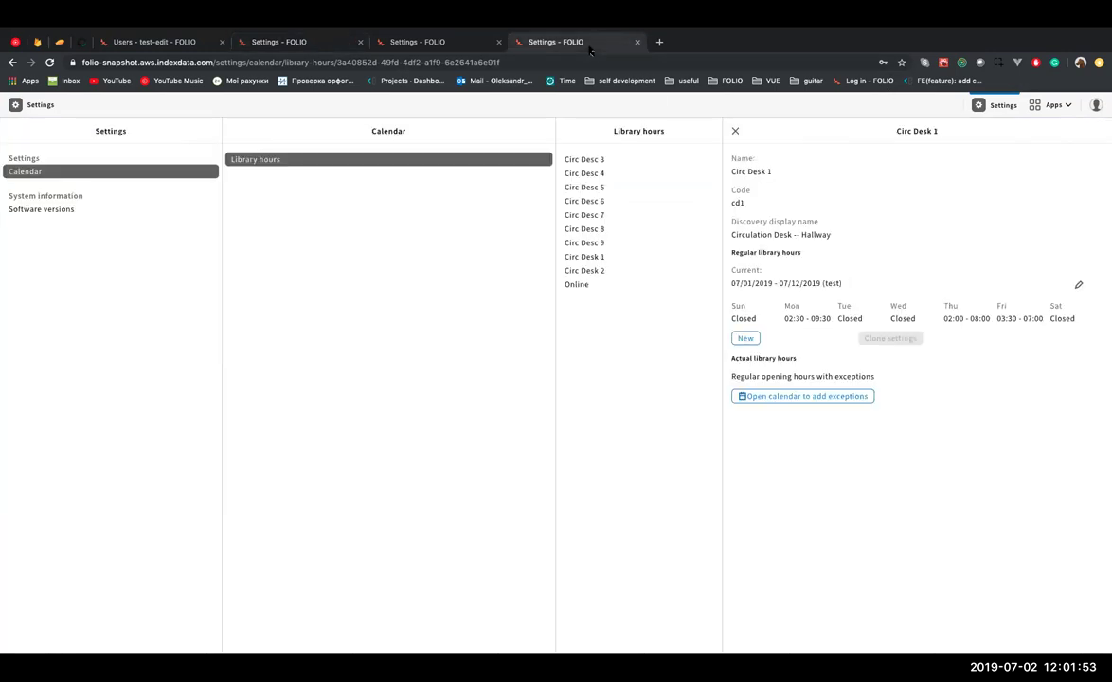
left_click(1078, 284)
left_click_drag(423, 398, 422, 499)
left_click_drag(568, 386, 568, 499)
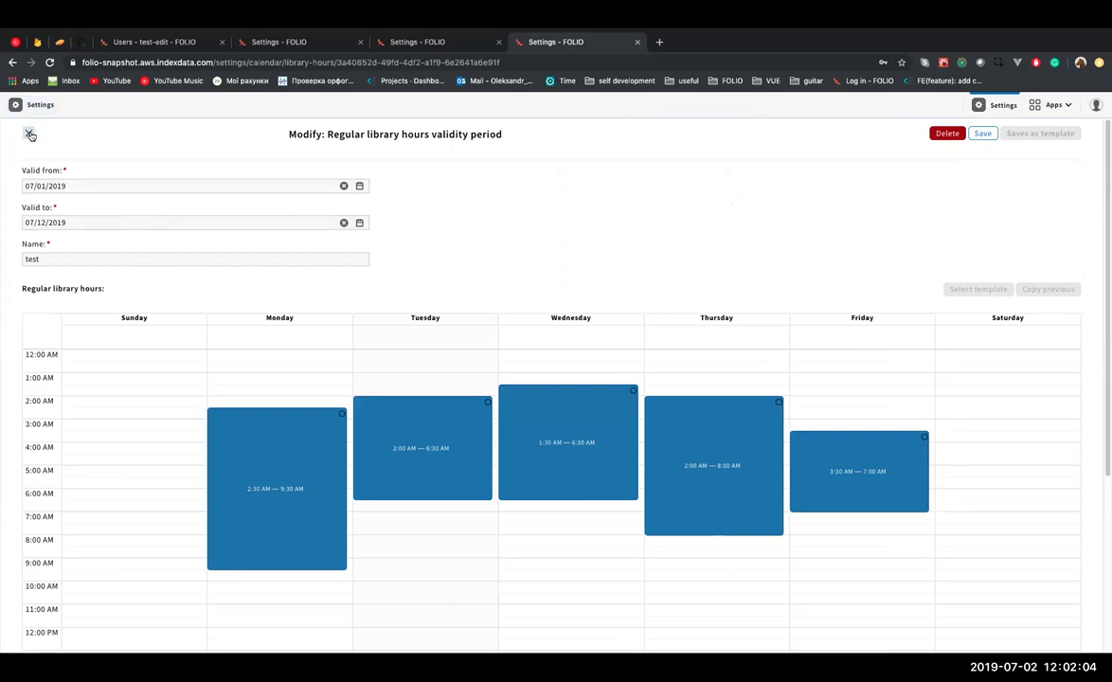
key("Escape")
left_click(598, 224)
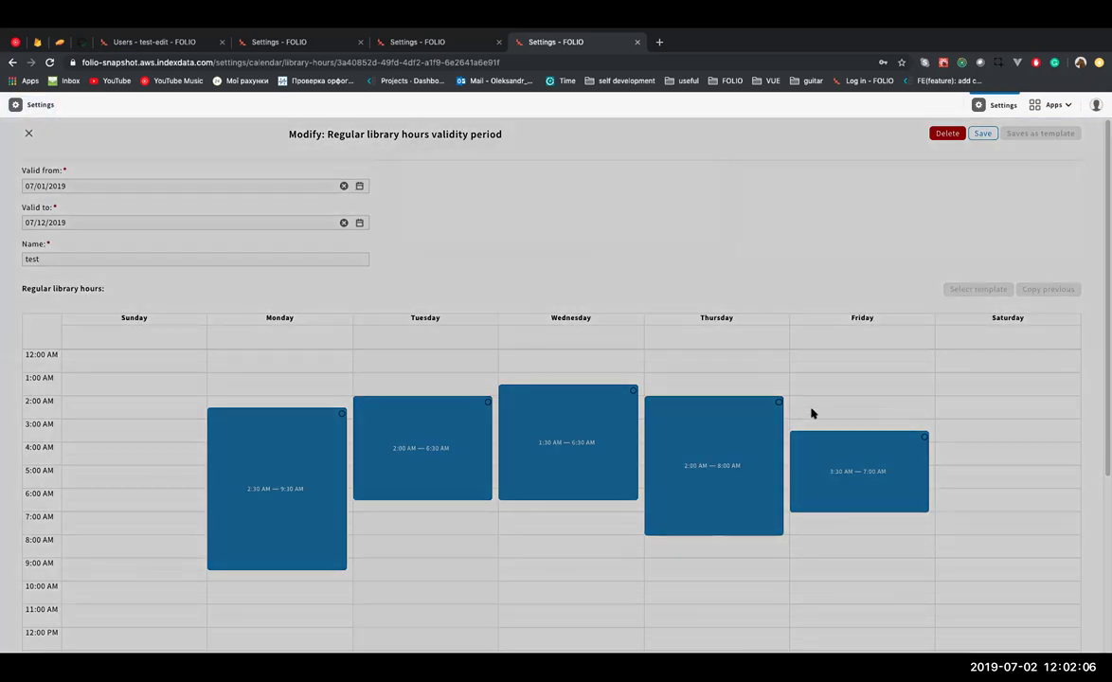
key("Escape")
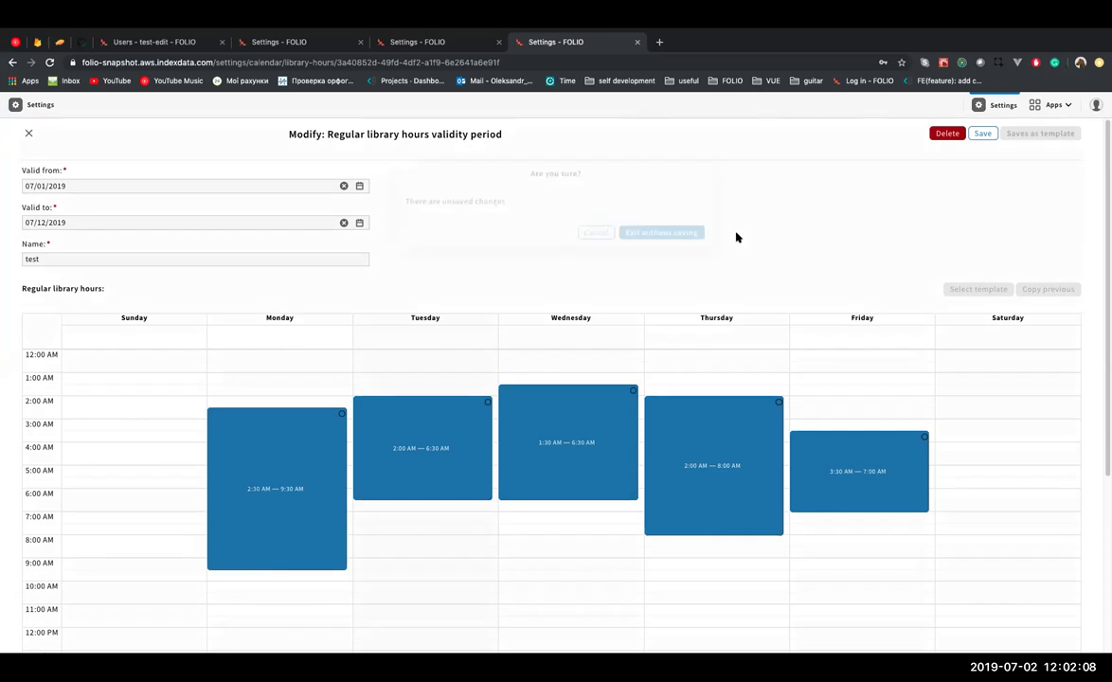
left_click(689, 221)
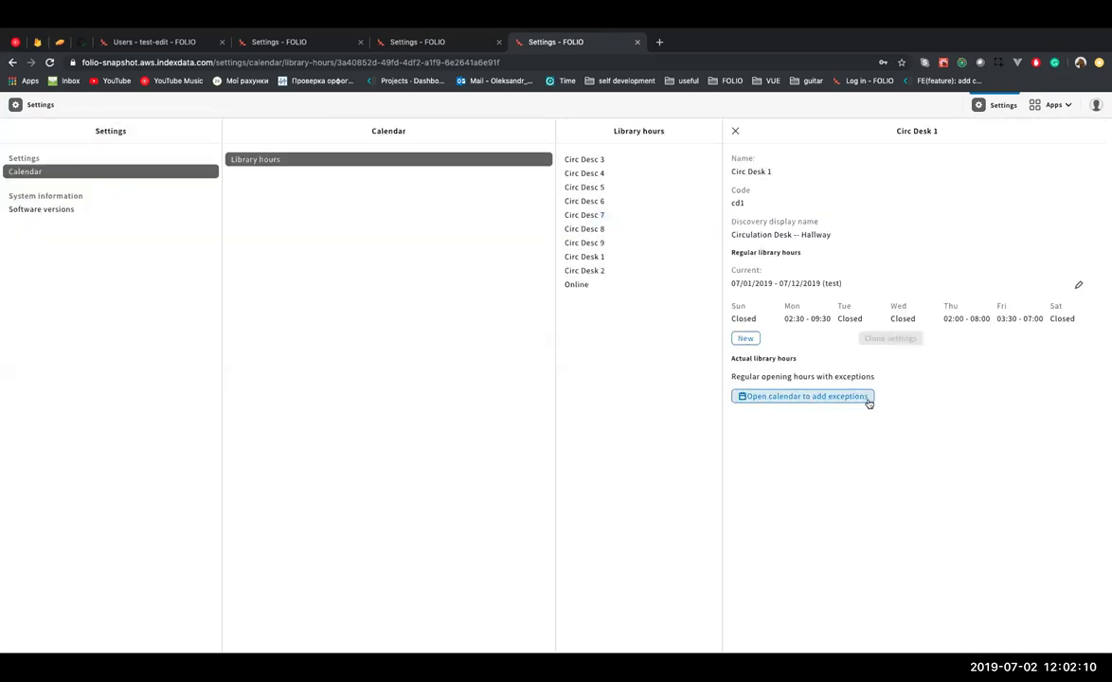
Open the exceptions calendar for Circ Desc 3 and Circ Desc 4 and open the exception period
left_click(852, 397)
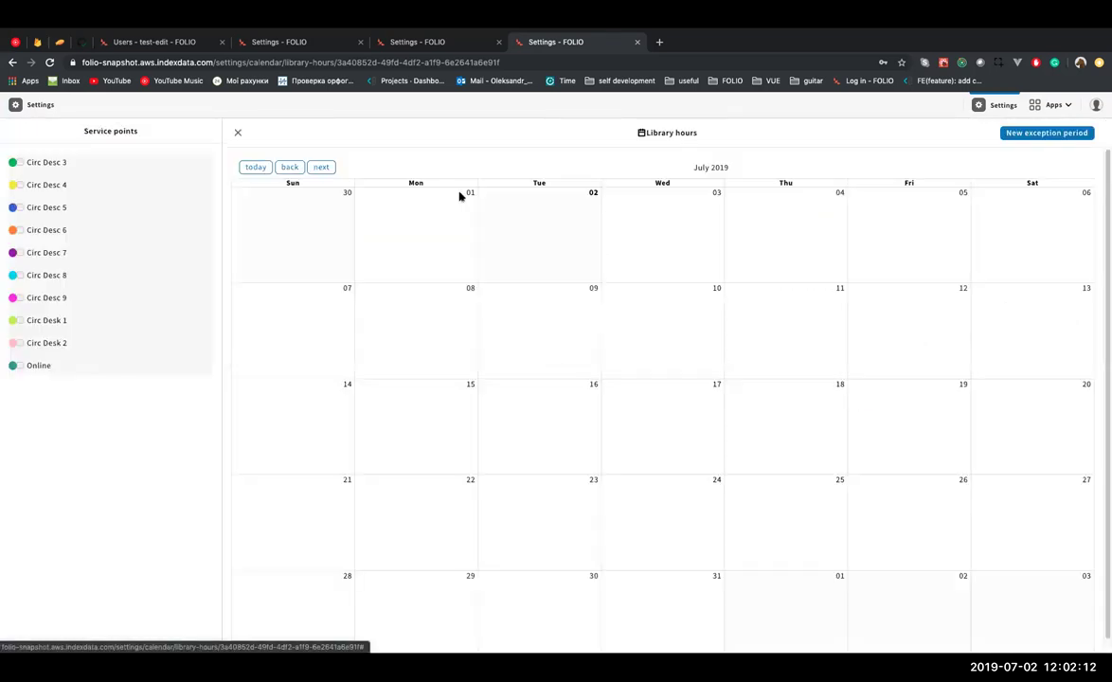
left_click(66, 164)
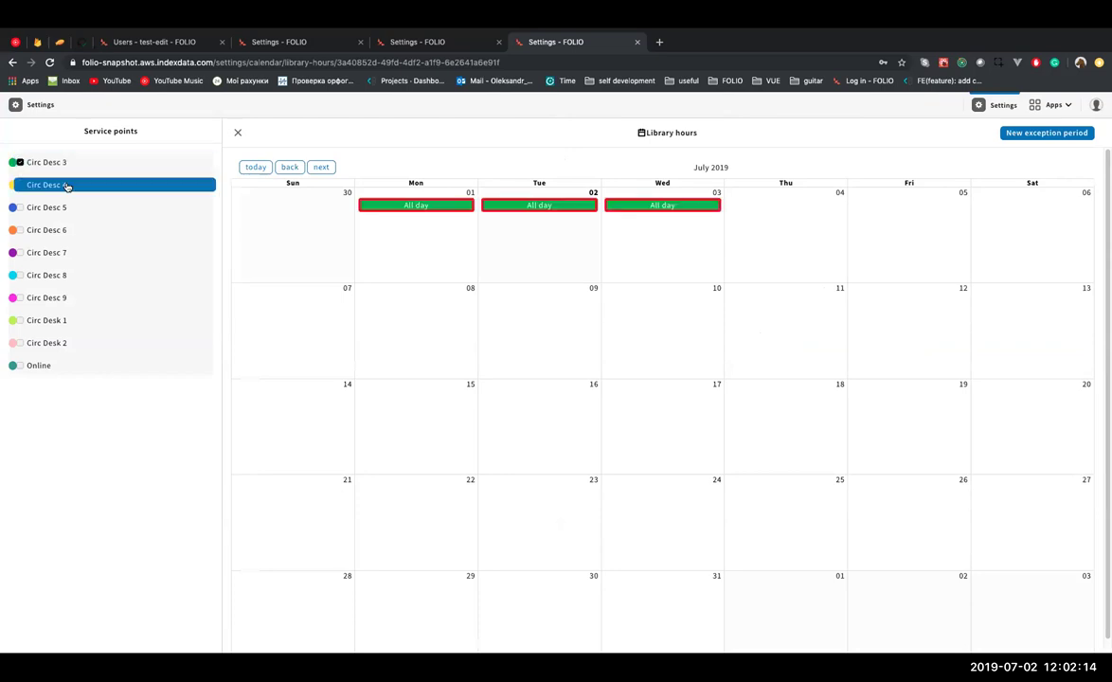
left_click(66, 185)
left_click(429, 206)
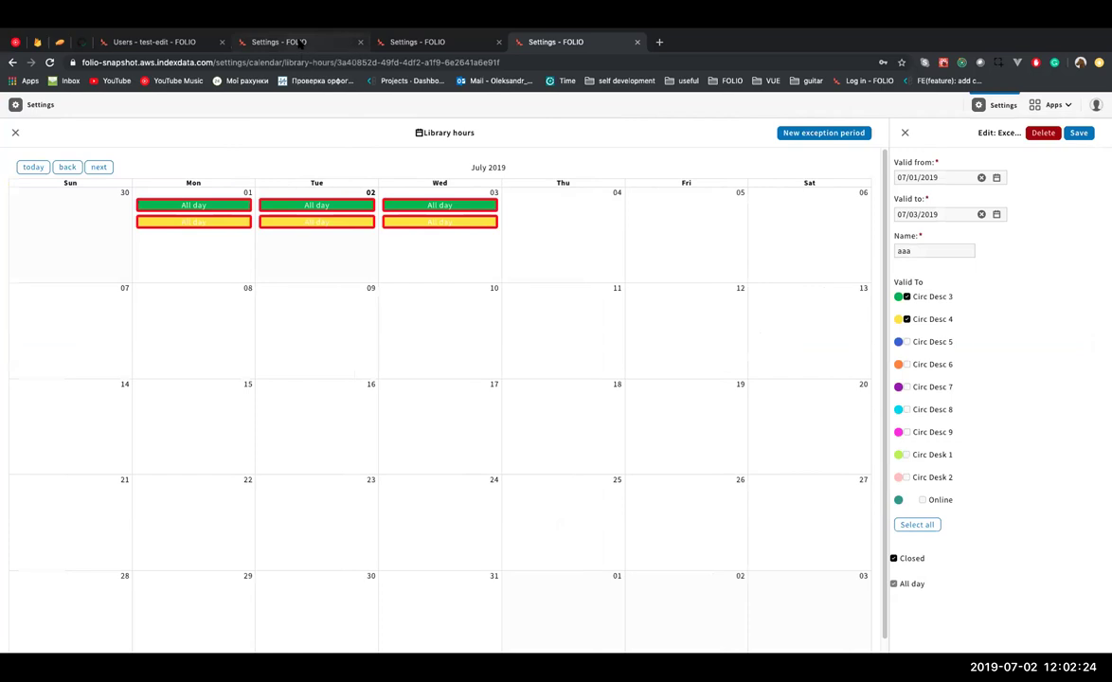
In the second settings tab, show Circ Desc 3 and Circ Desc 7 exceptions and edit the purple All day event
left_click(299, 42)
left_click(28, 133)
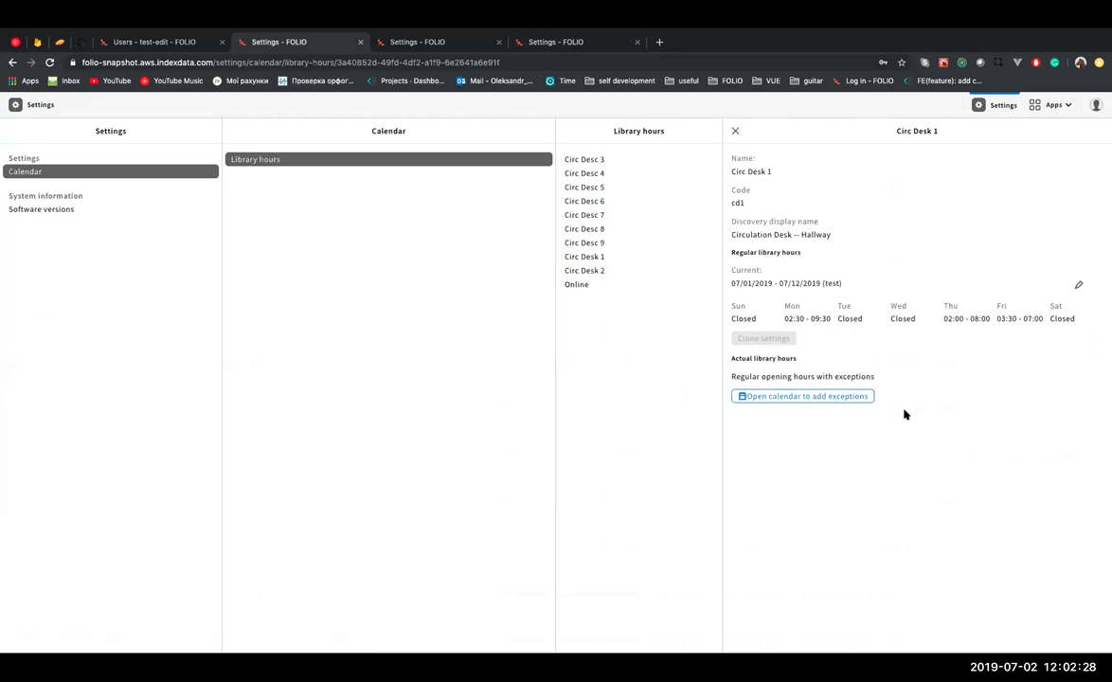
left_click(850, 396)
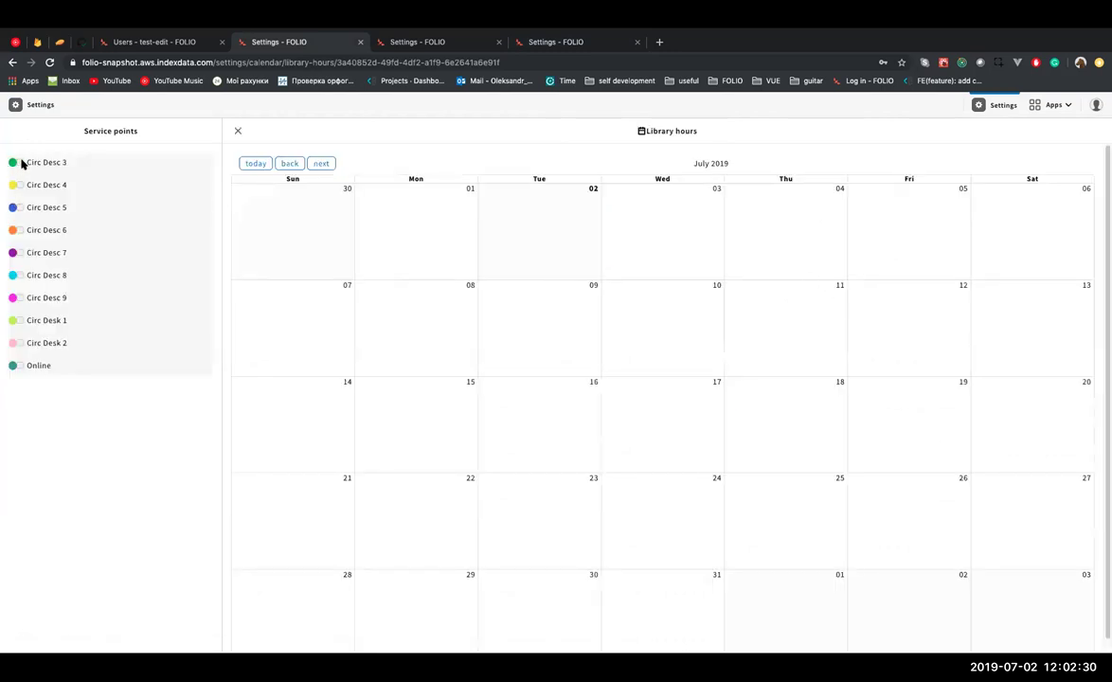
left_click(20, 162)
left_click(20, 252)
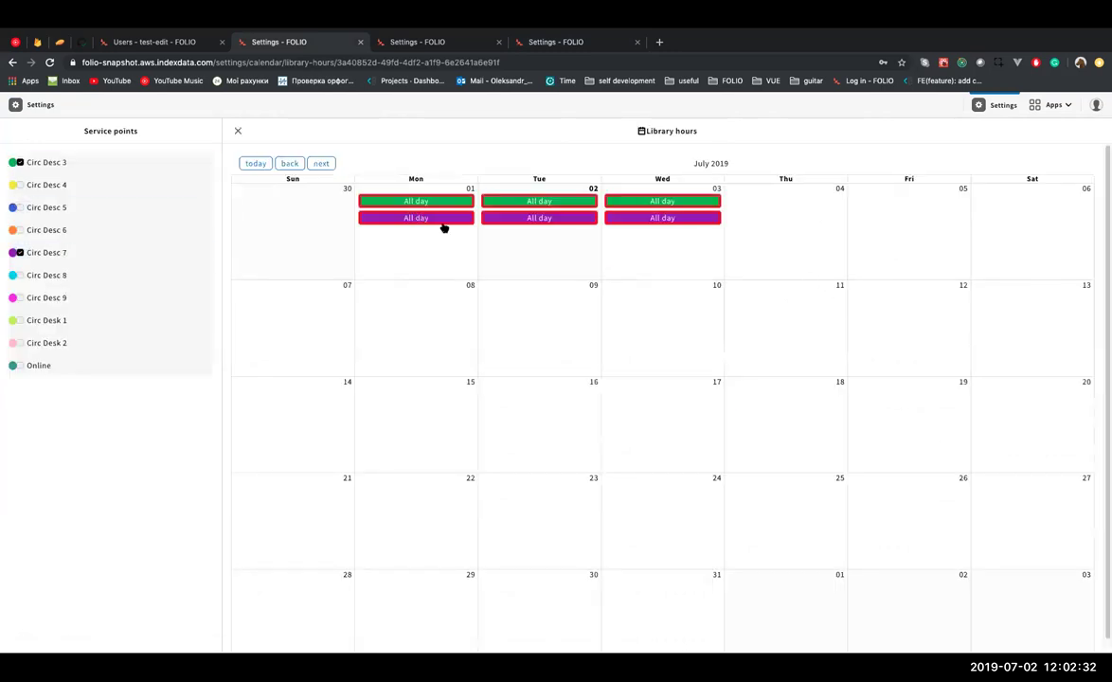
left_click(444, 227)
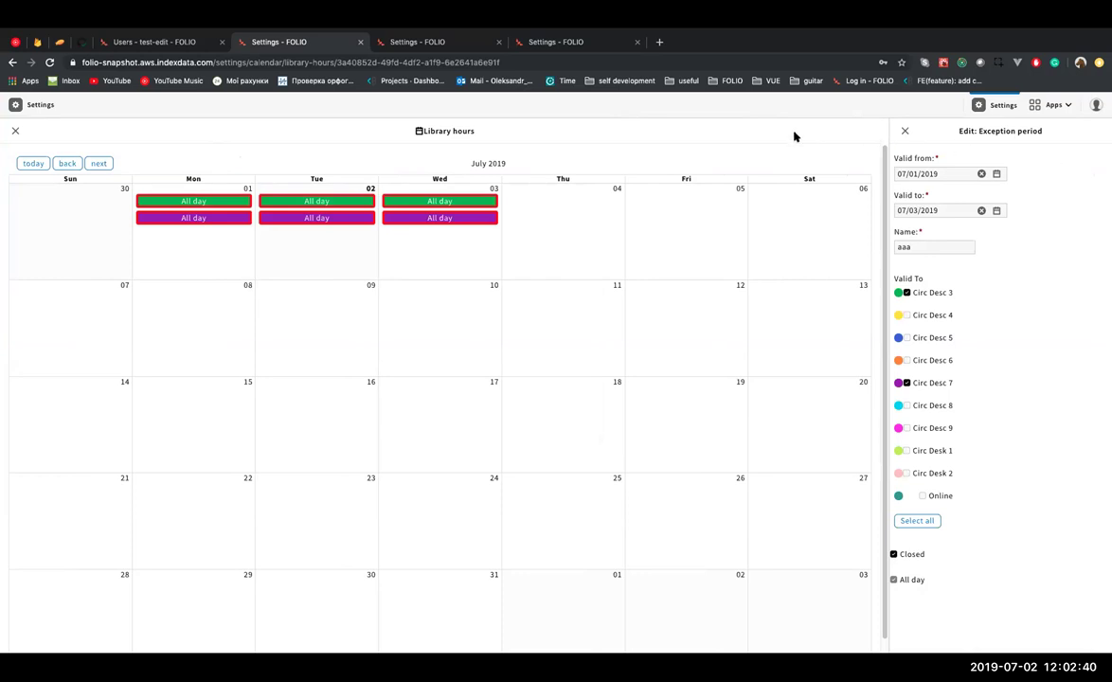
Go to the Requests app and run the Hold shelf clearance report, which found nothing to clear
left_click(142, 42)
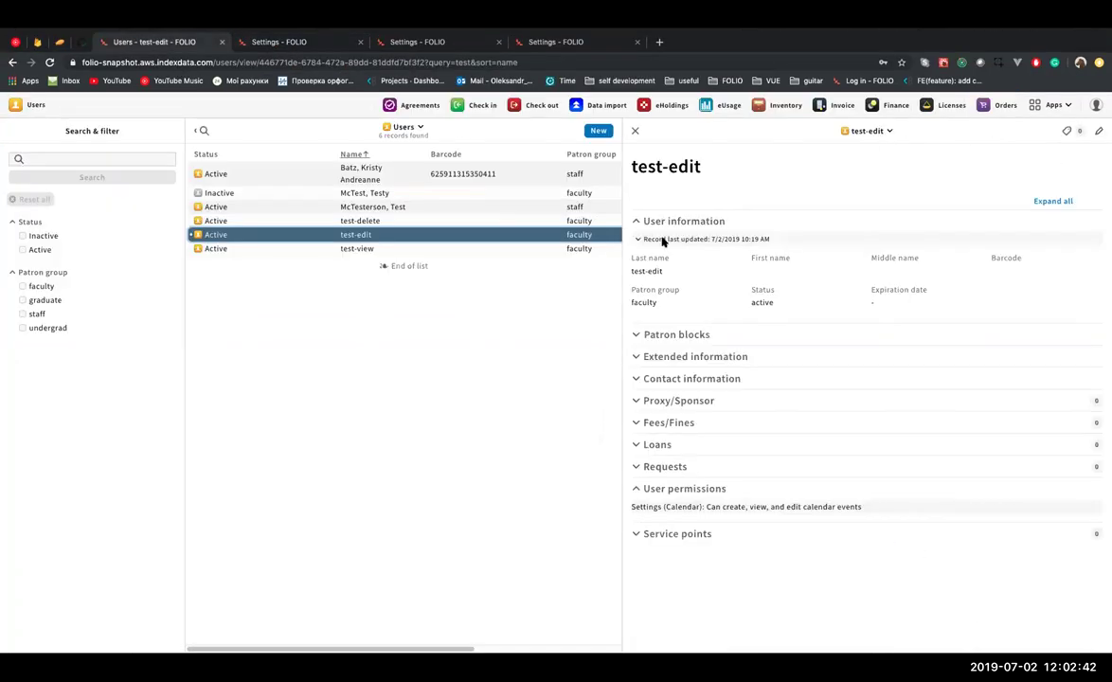
left_click(1050, 112)
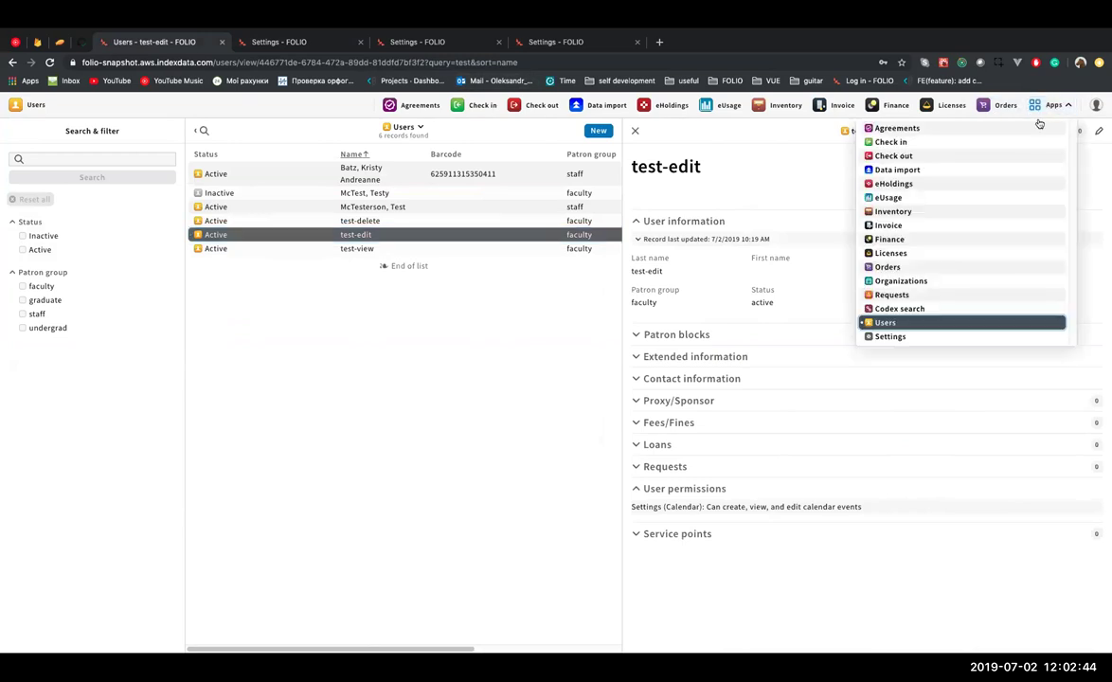
left_click(955, 295)
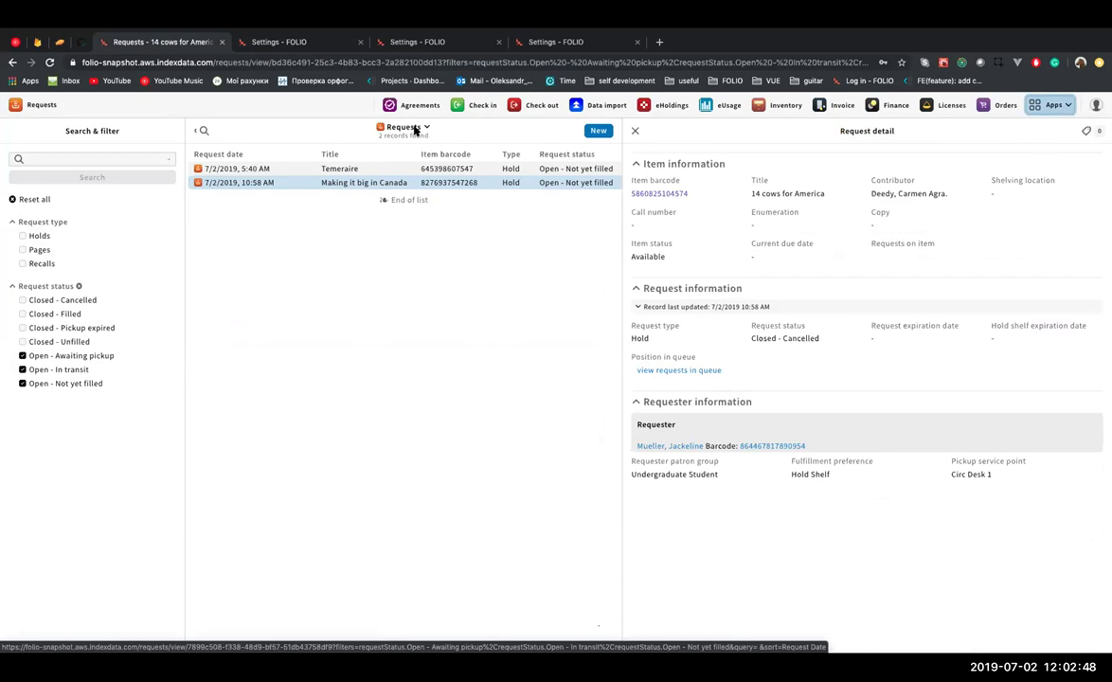
left_click(421, 137)
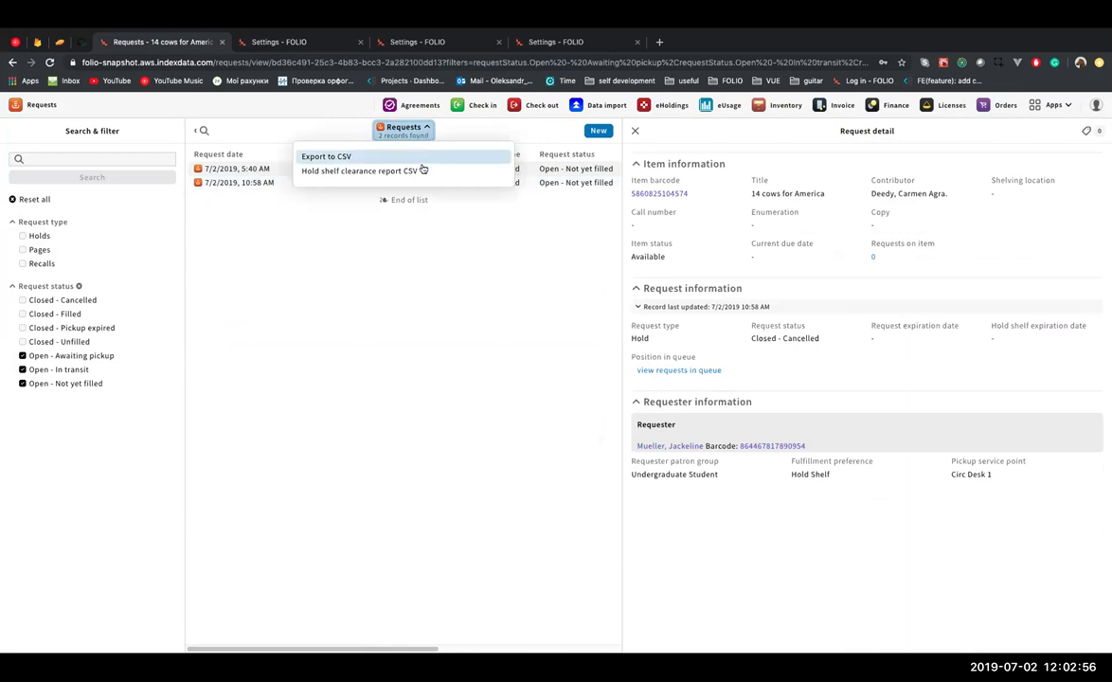
left_click(426, 172)
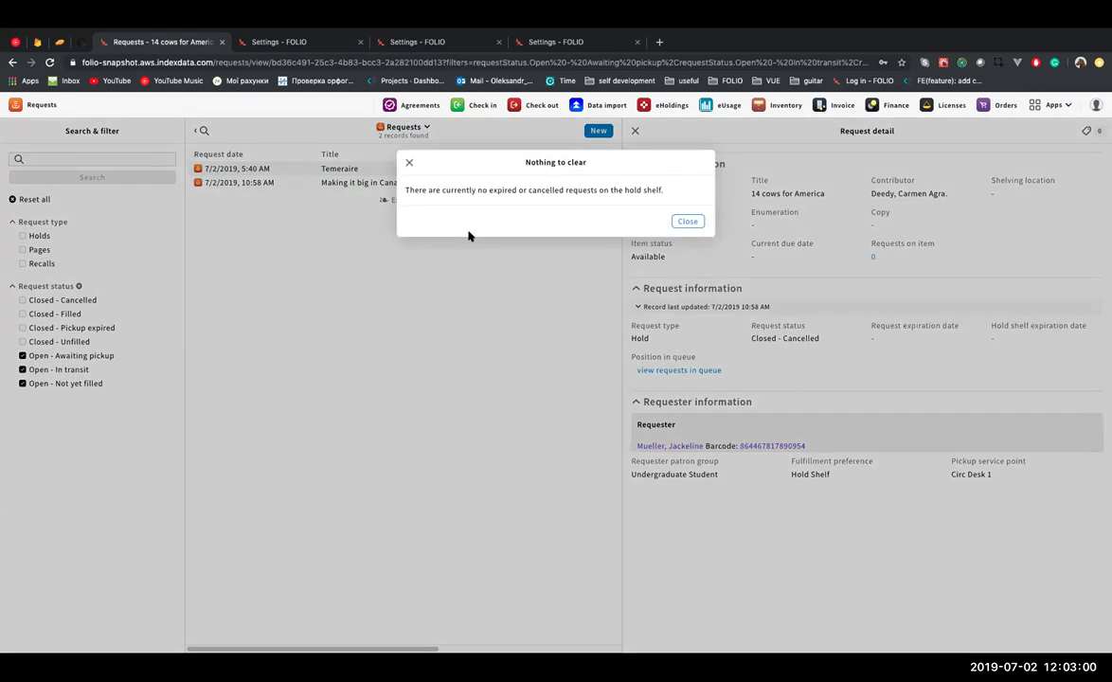
left_click(687, 221)
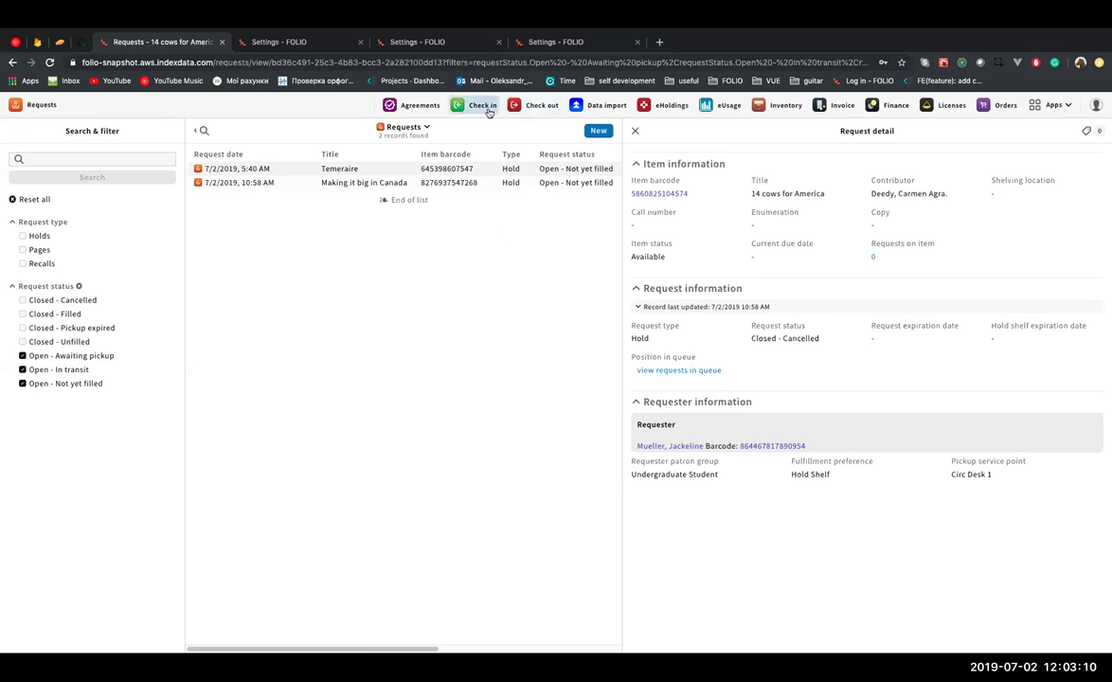
left_click(536, 104)
left_click(52, 158)
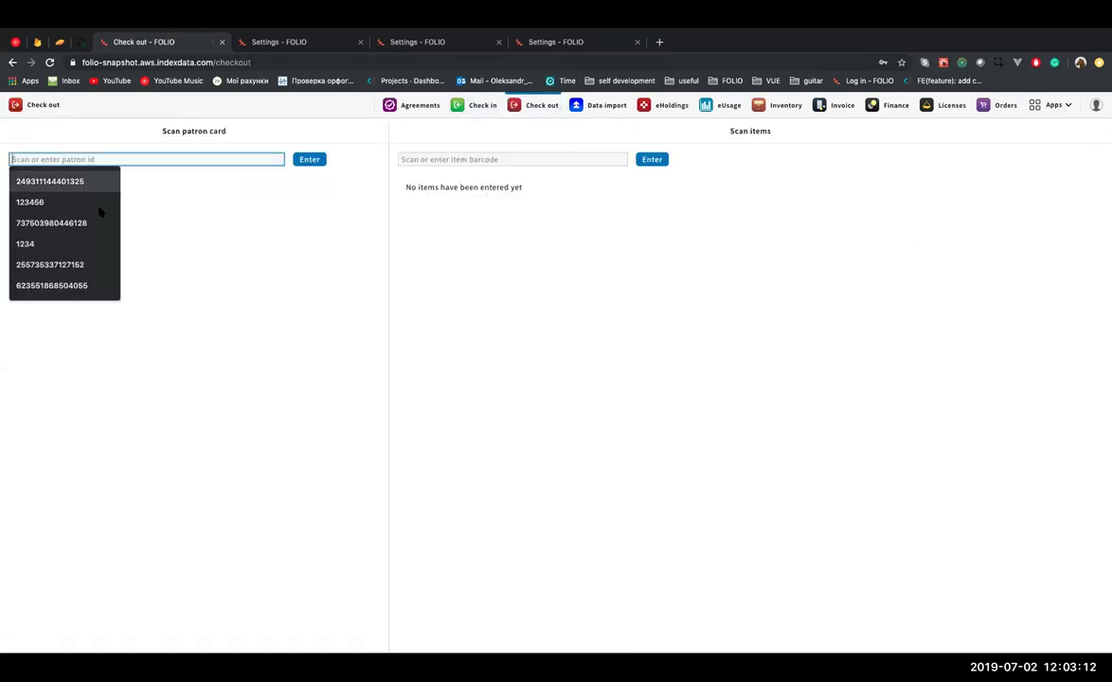
left_click(95, 221)
left_click(305, 158)
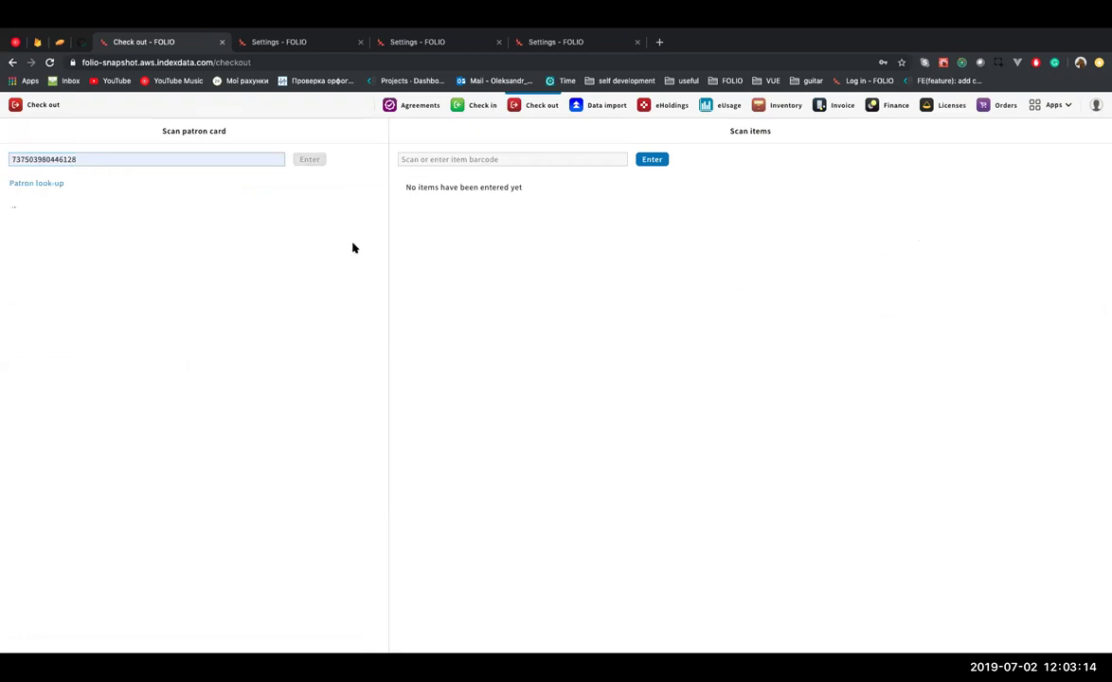
left_click(484, 159)
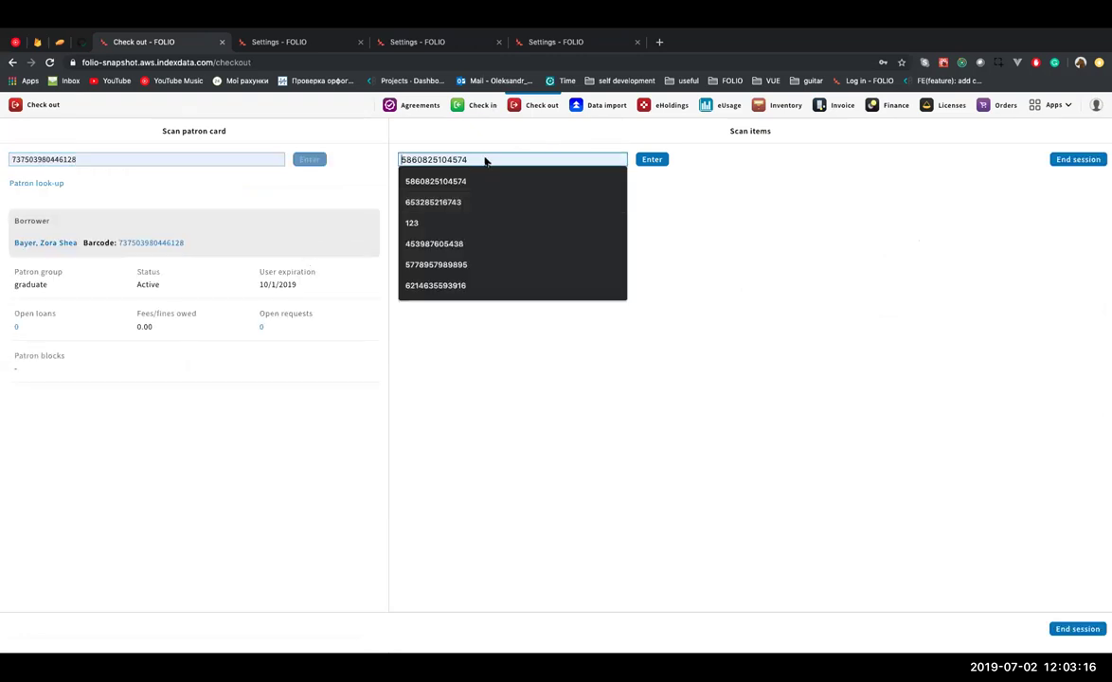
left_click(467, 183)
left_click(652, 161)
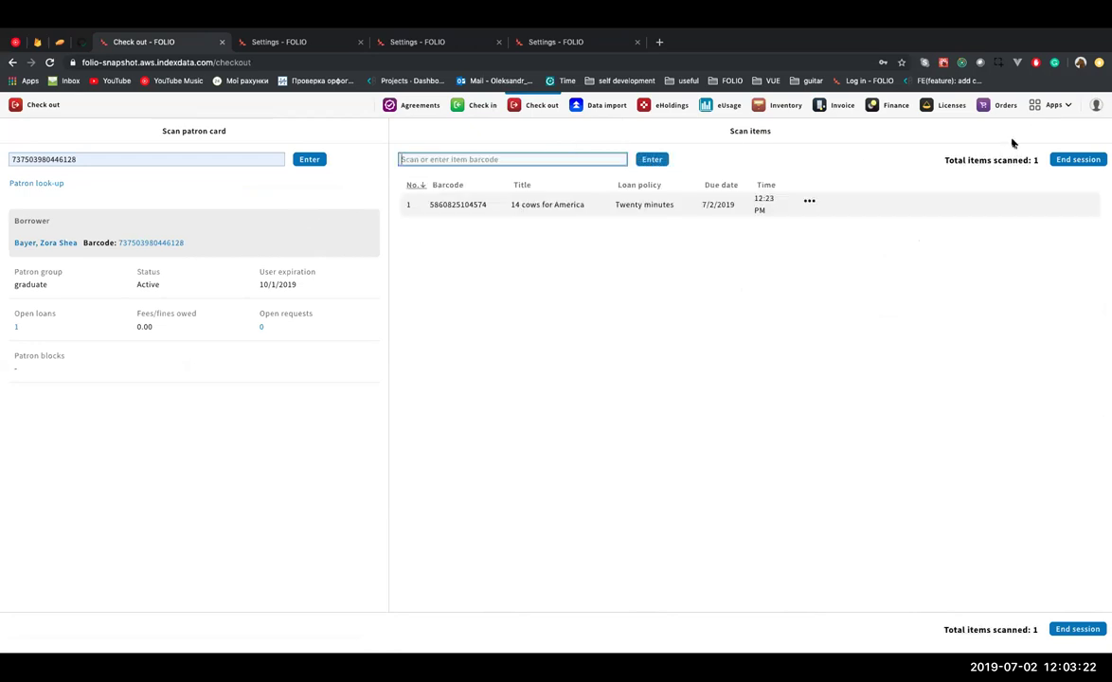
left_click(1054, 110)
left_click(911, 294)
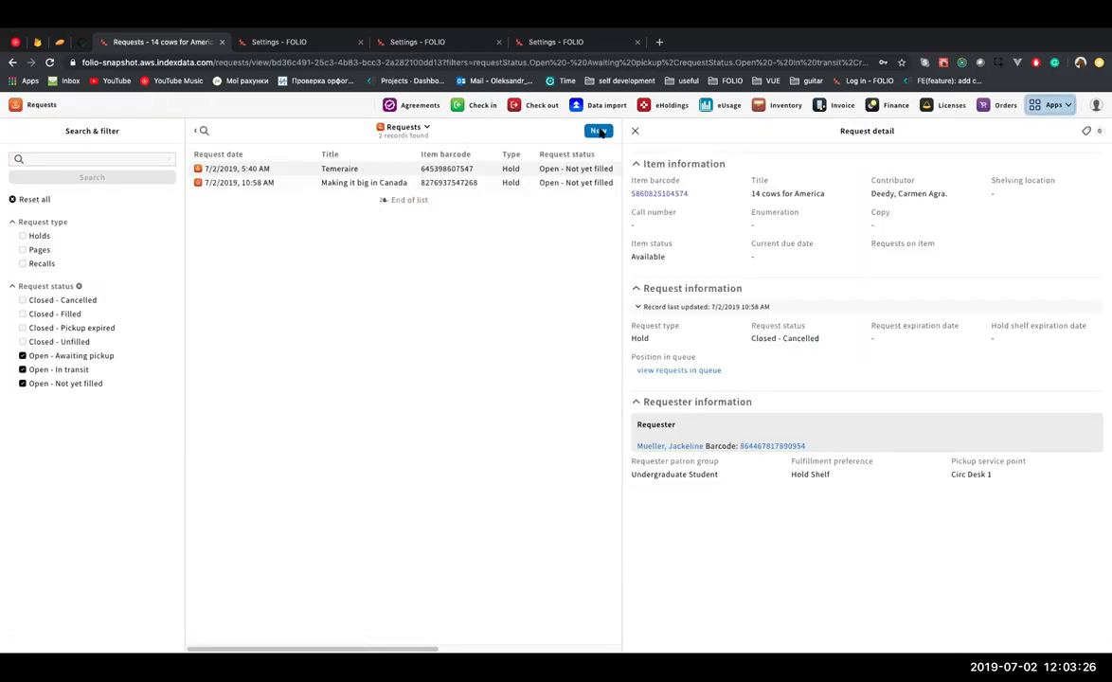
left_click(599, 132)
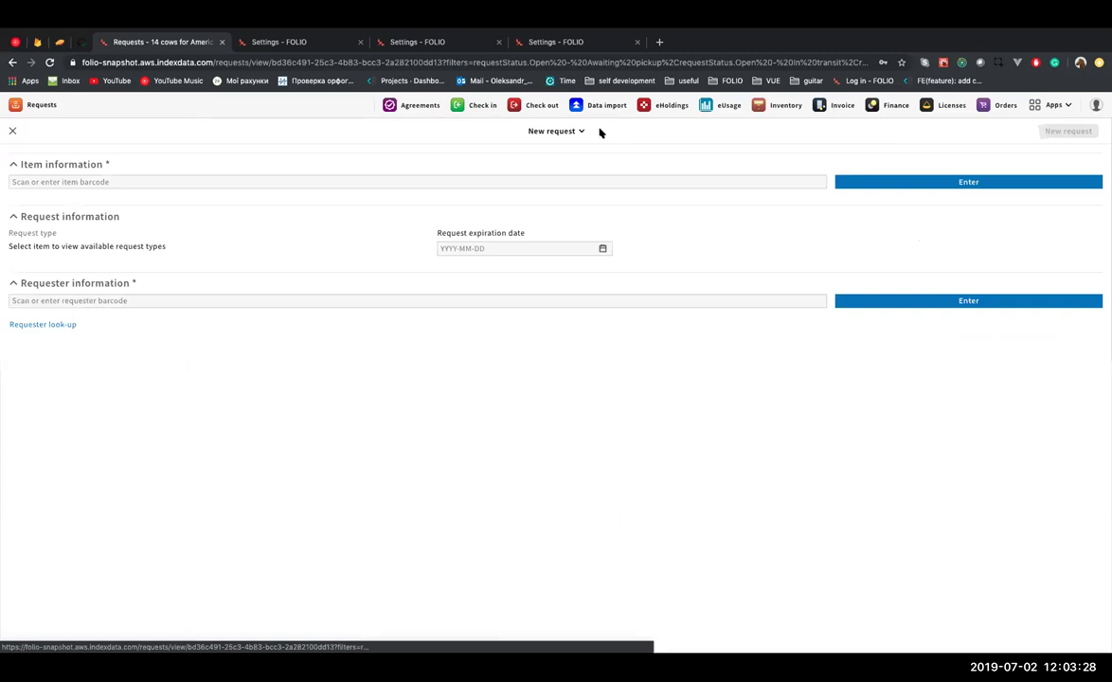
left_click(72, 182)
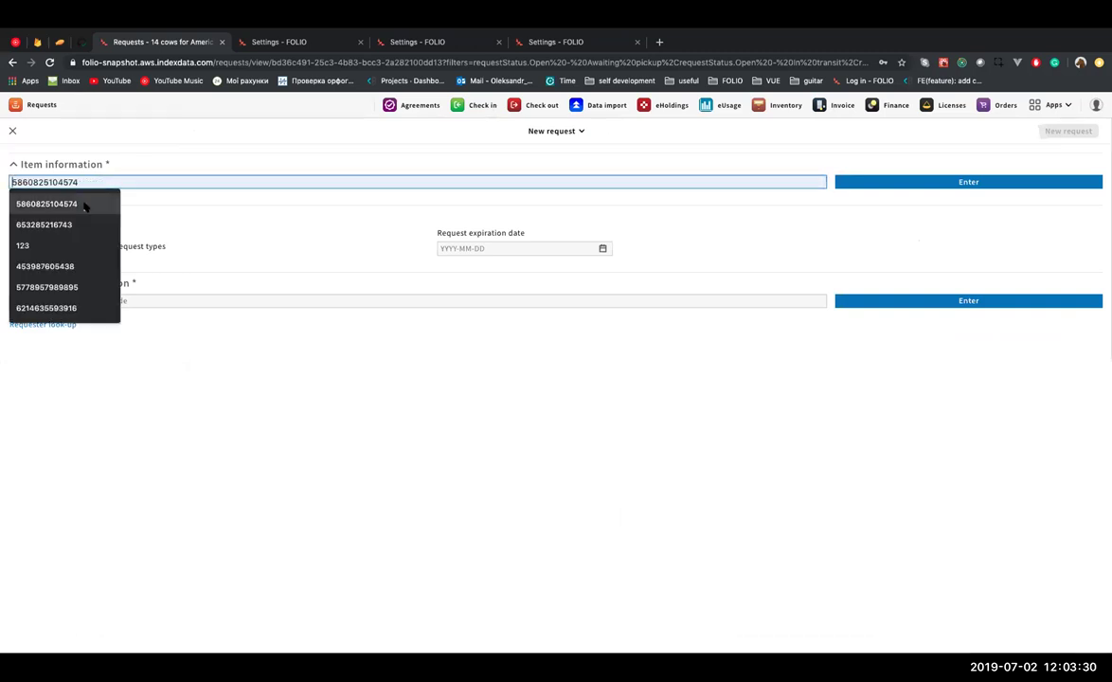
left_click(90, 204)
left_click(948, 188)
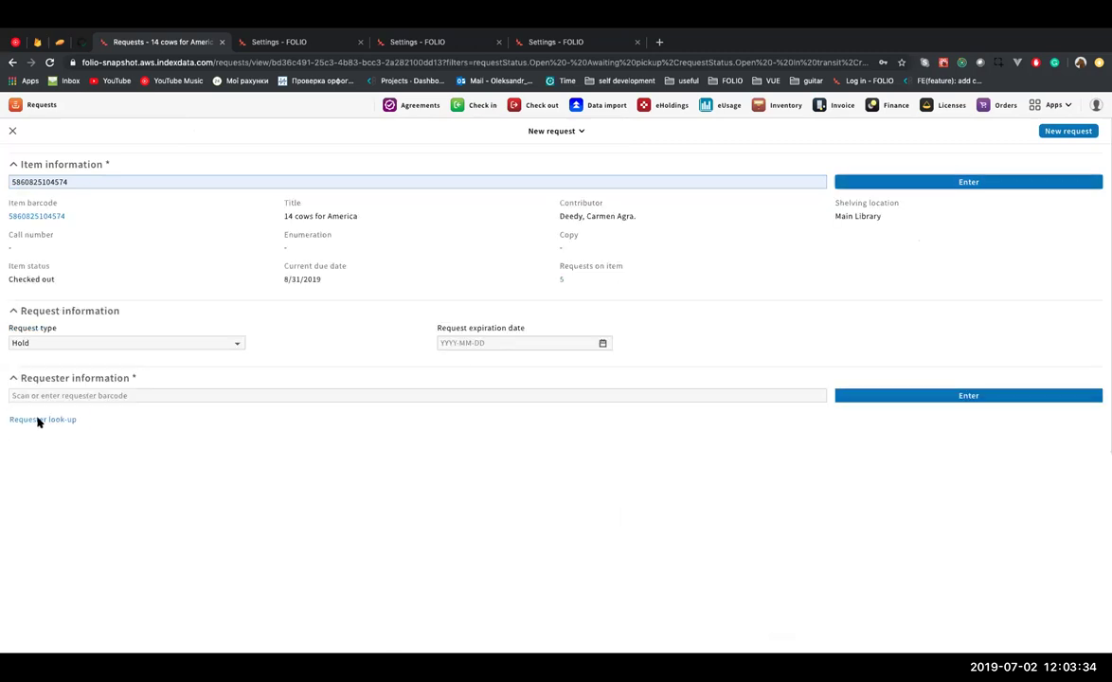
left_click(42, 418)
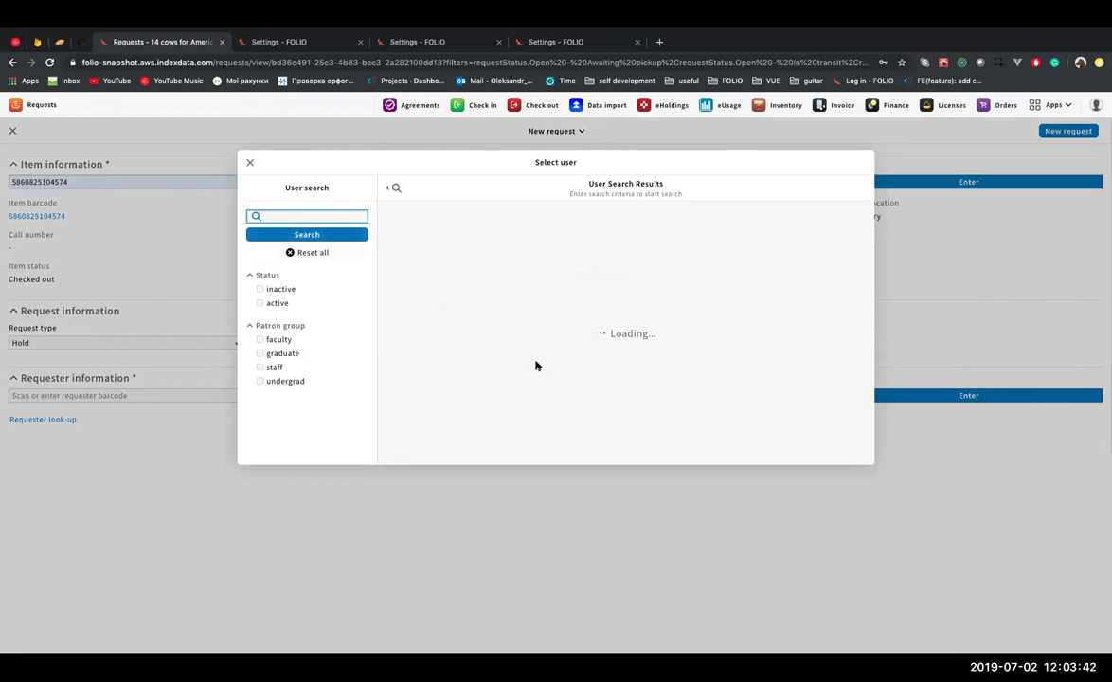
left_click(426, 244)
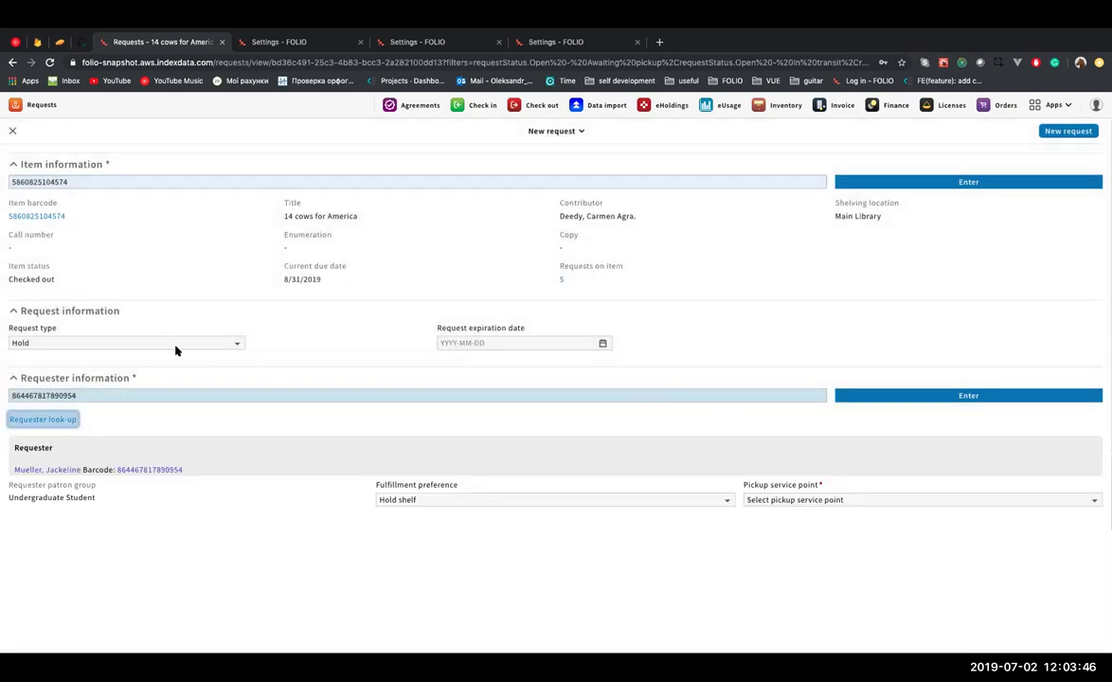
left_click(982, 500)
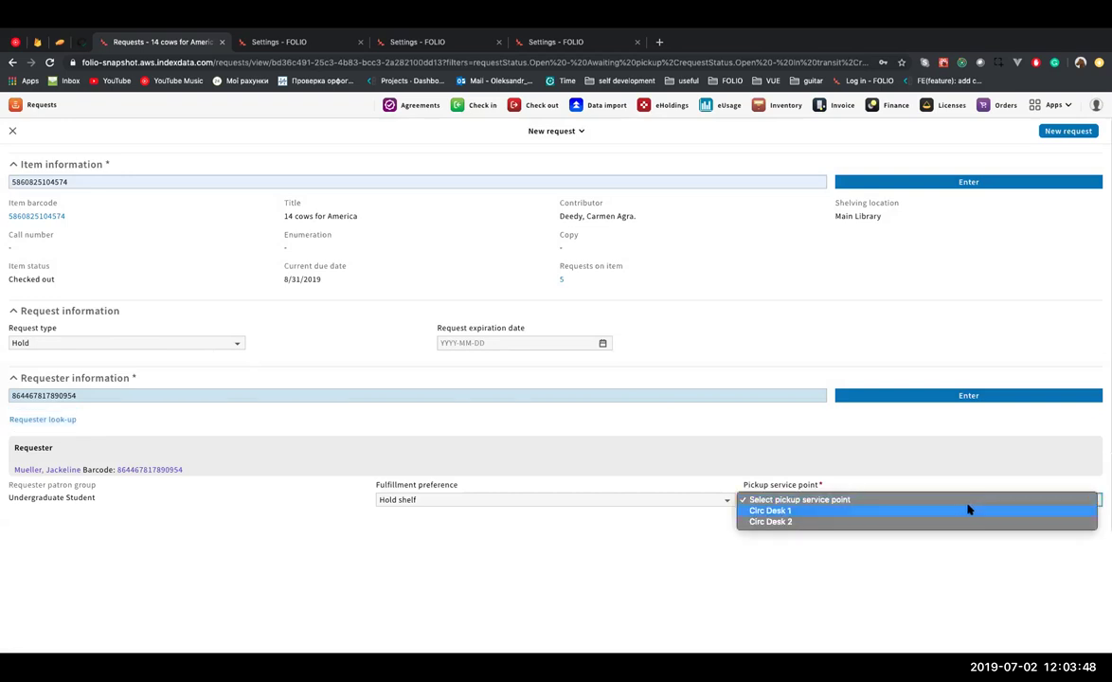
left_click(905, 513)
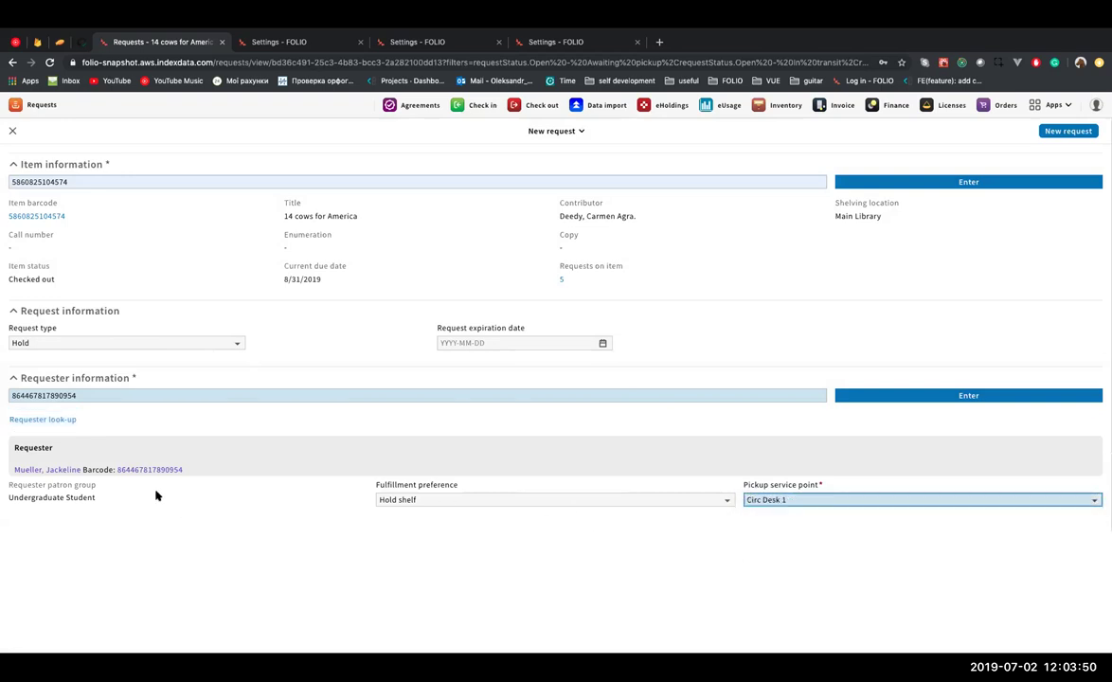
left_click(1051, 131)
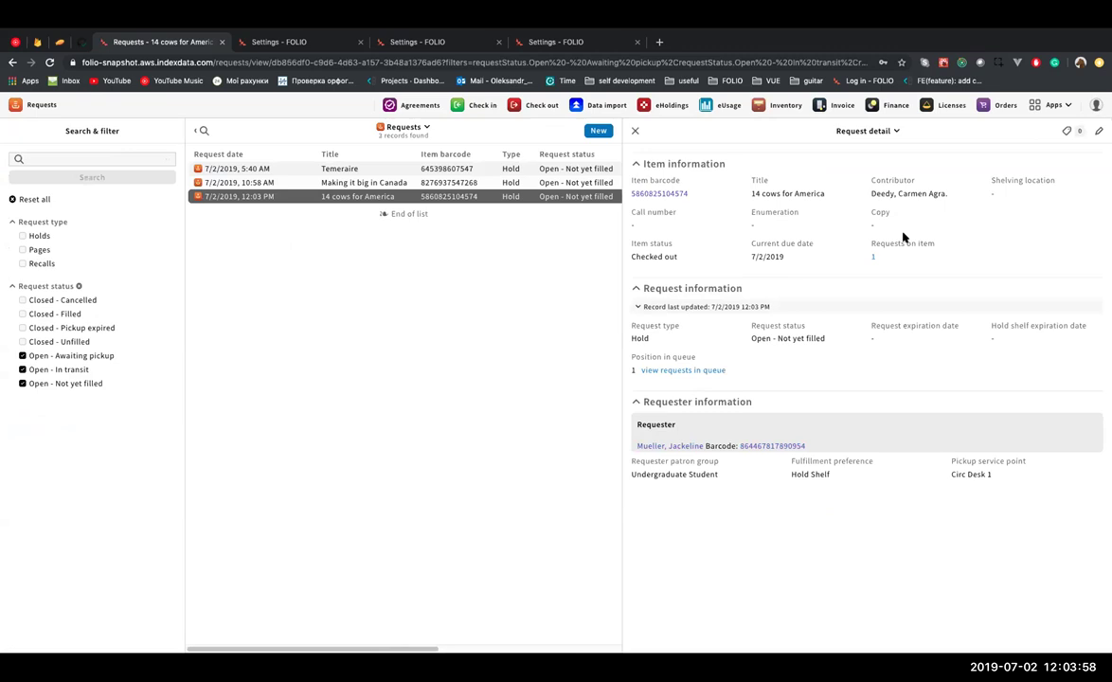
left_click(476, 105)
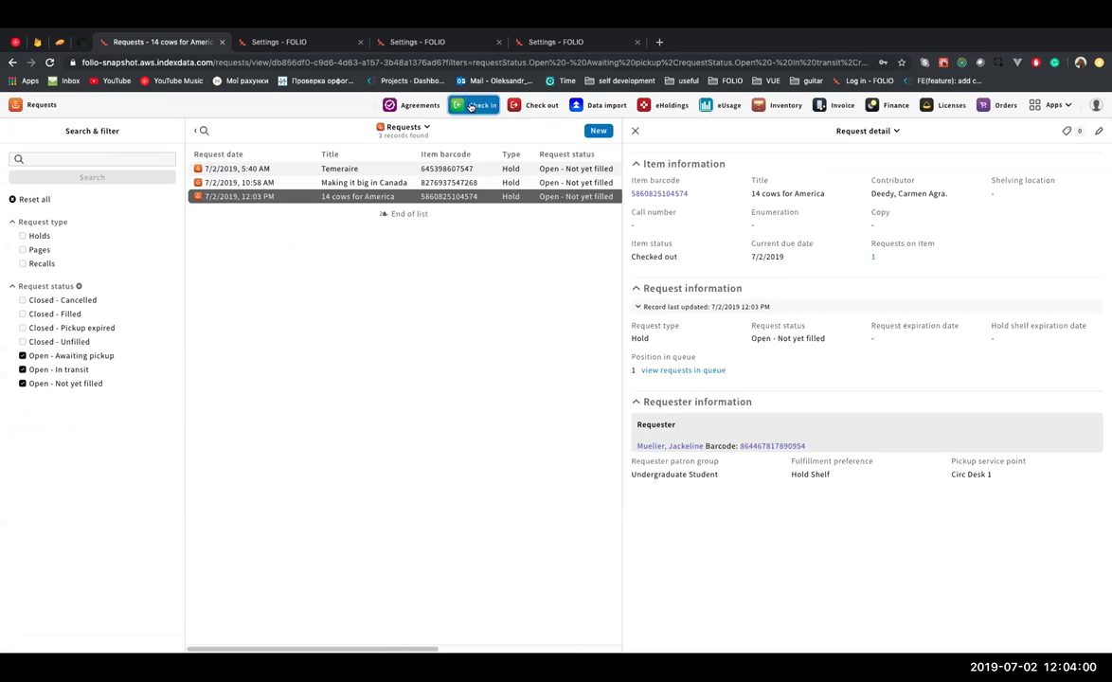
left_click(260, 173)
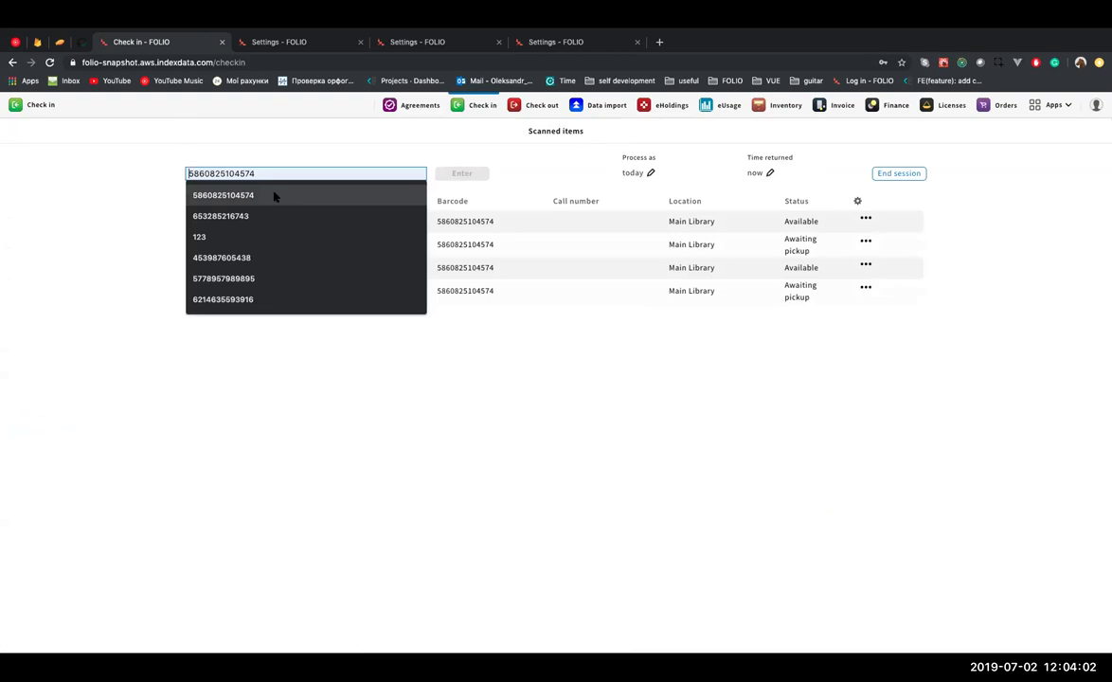
left_click(276, 196)
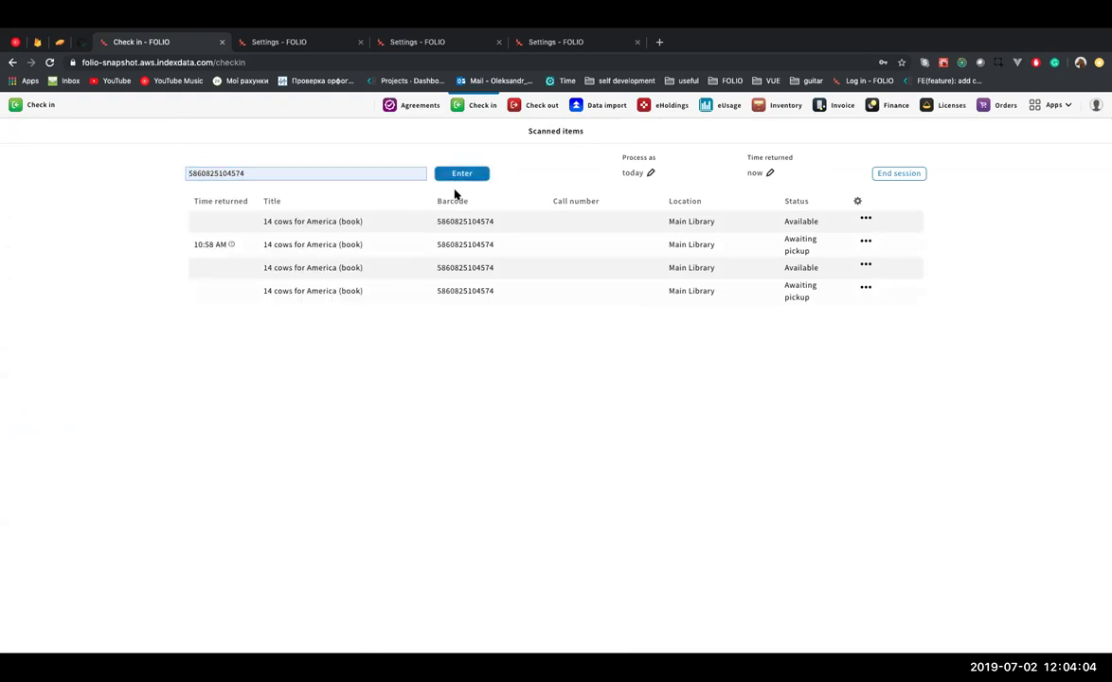
key("Return")
left_click(442, 233)
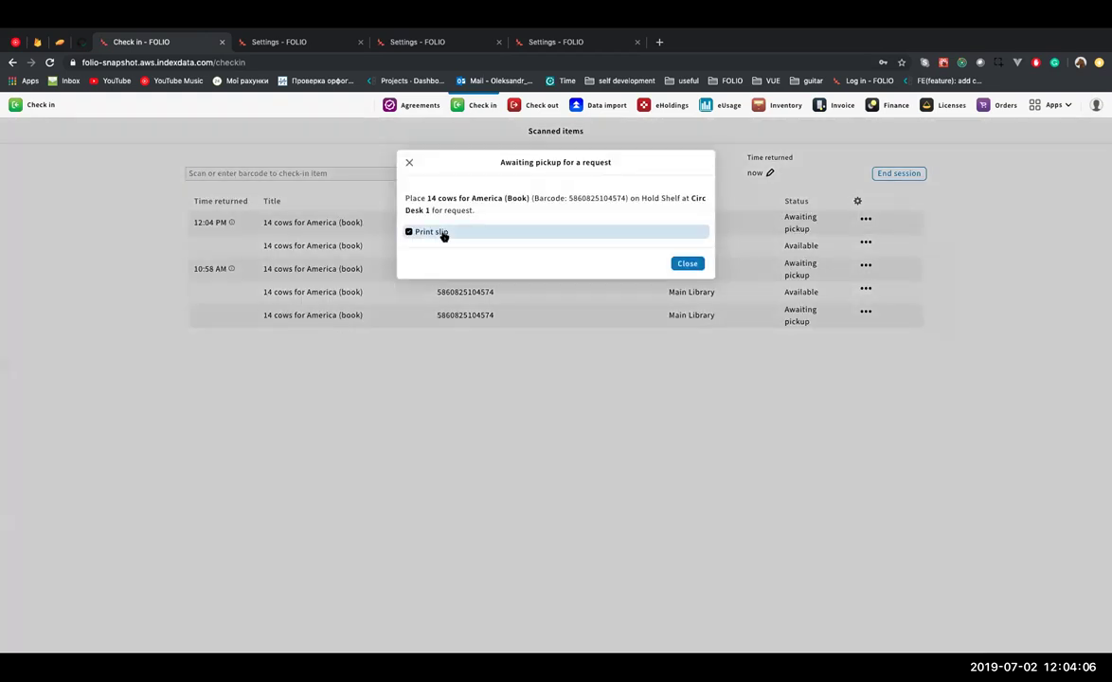
left_click(685, 265)
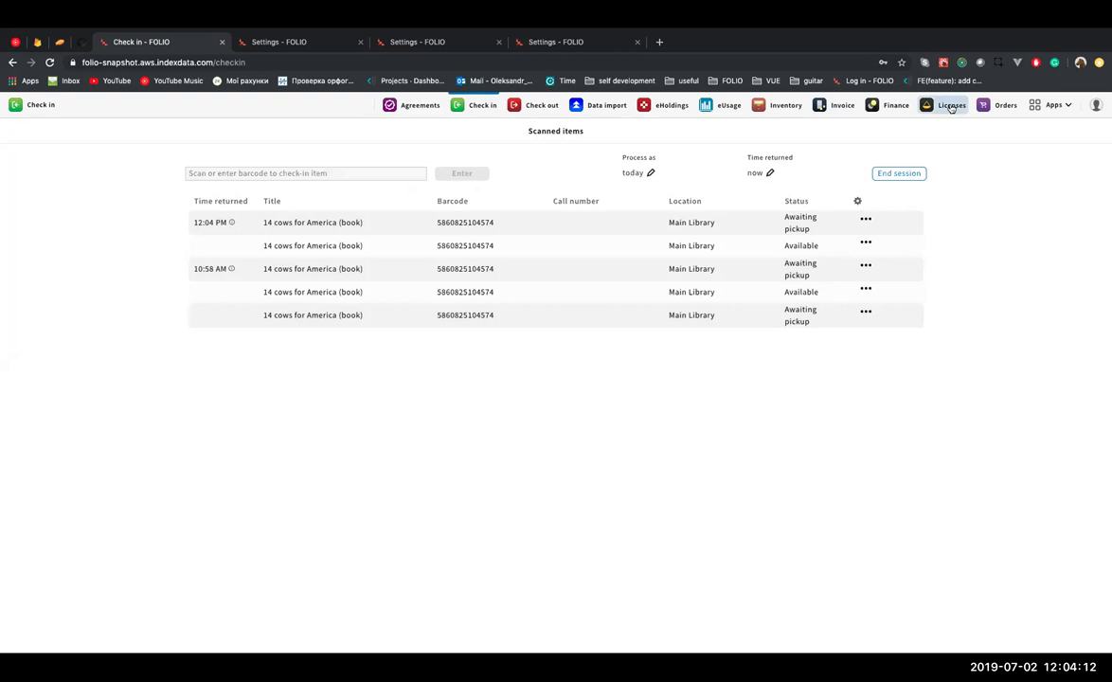
left_click(1054, 104)
left_click(893, 295)
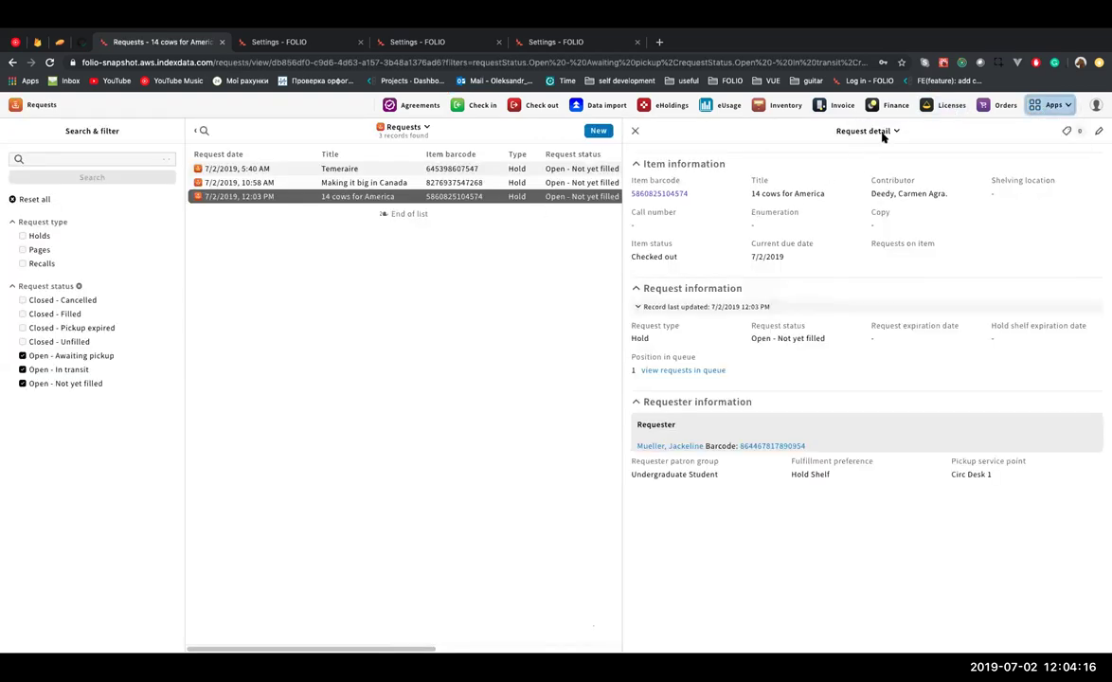
Cancel the 14 cows for America request and export and open the hold shelf clearance CSV
left_click(890, 132)
left_click(809, 167)
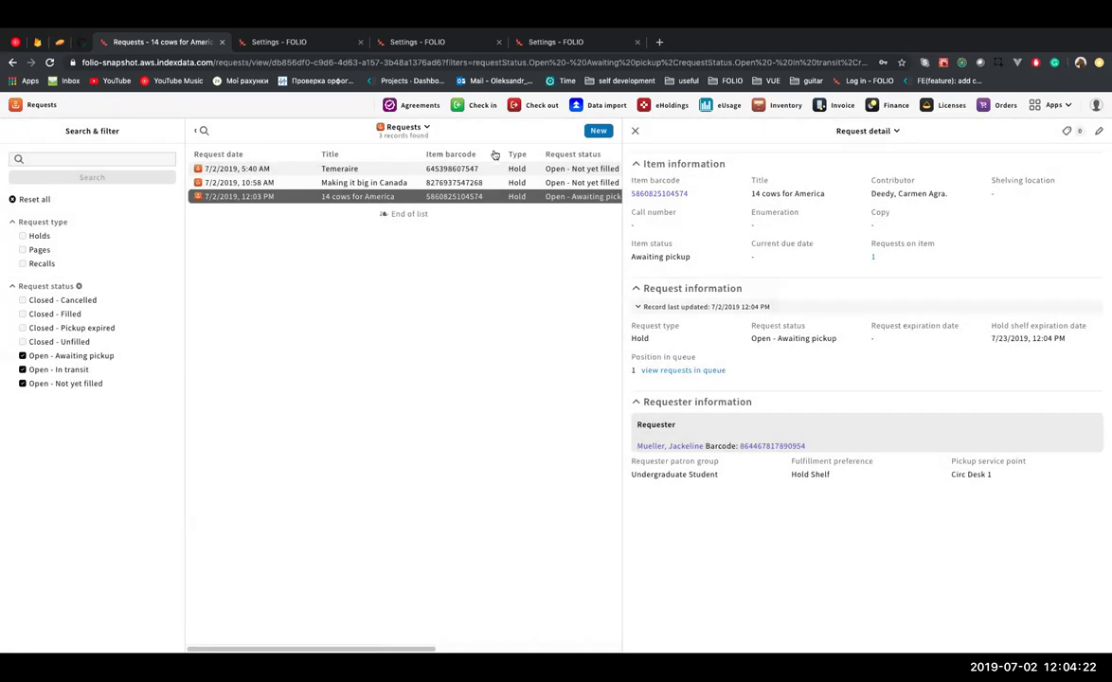
left_click(410, 133)
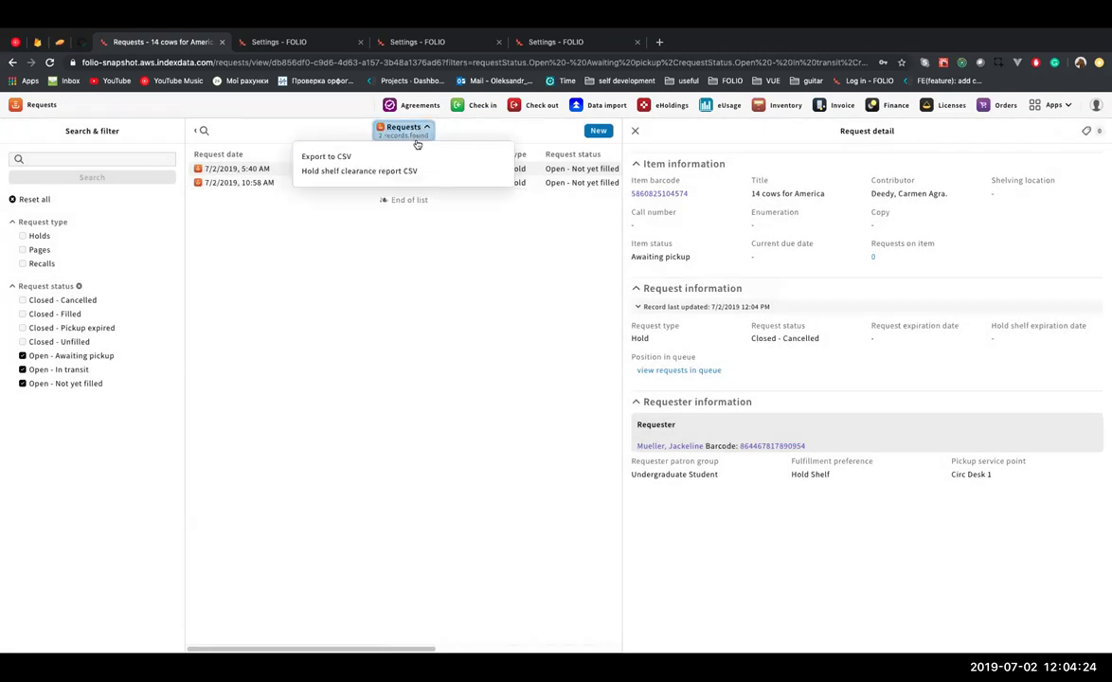
left_click(425, 171)
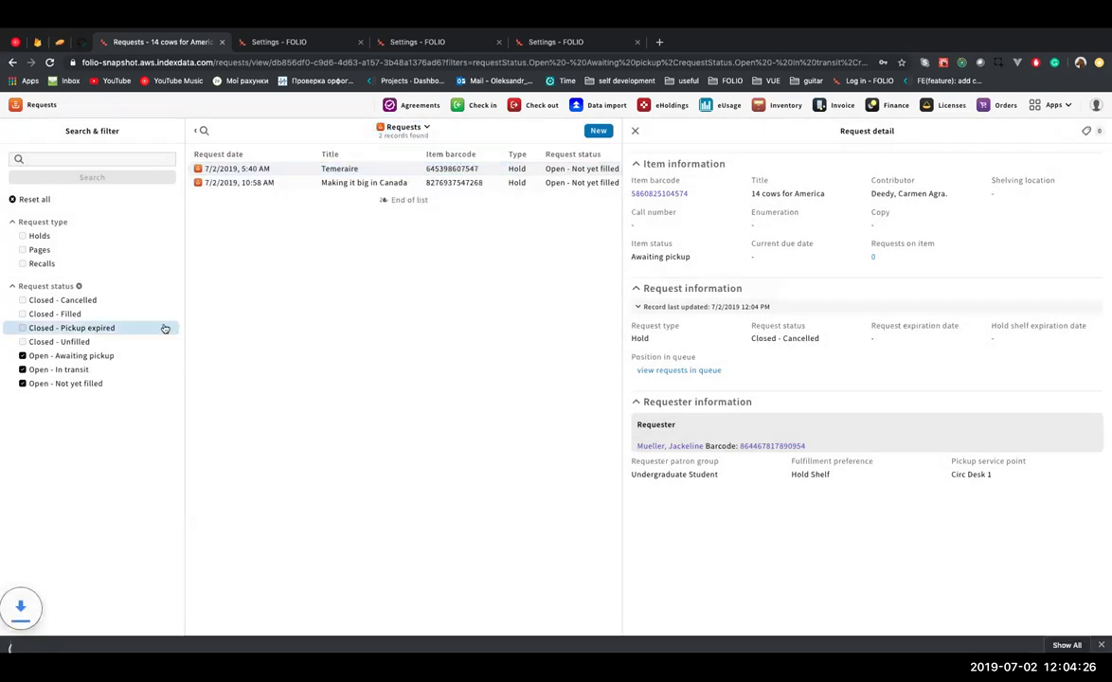
left_click(57, 639)
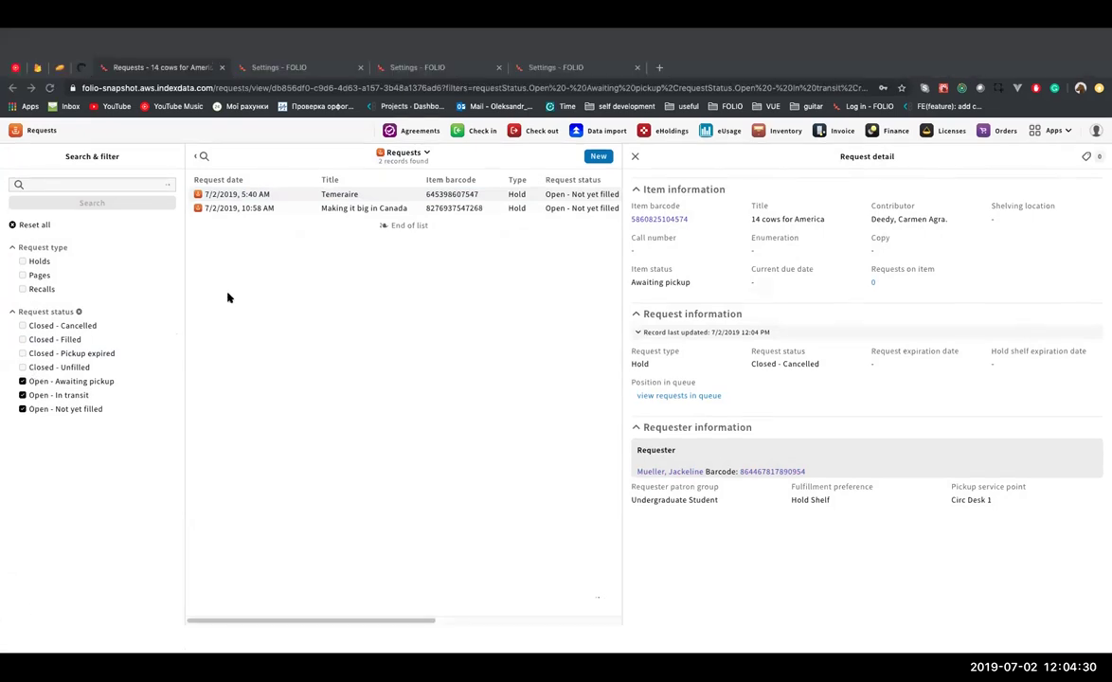
key("ctrl+Left")
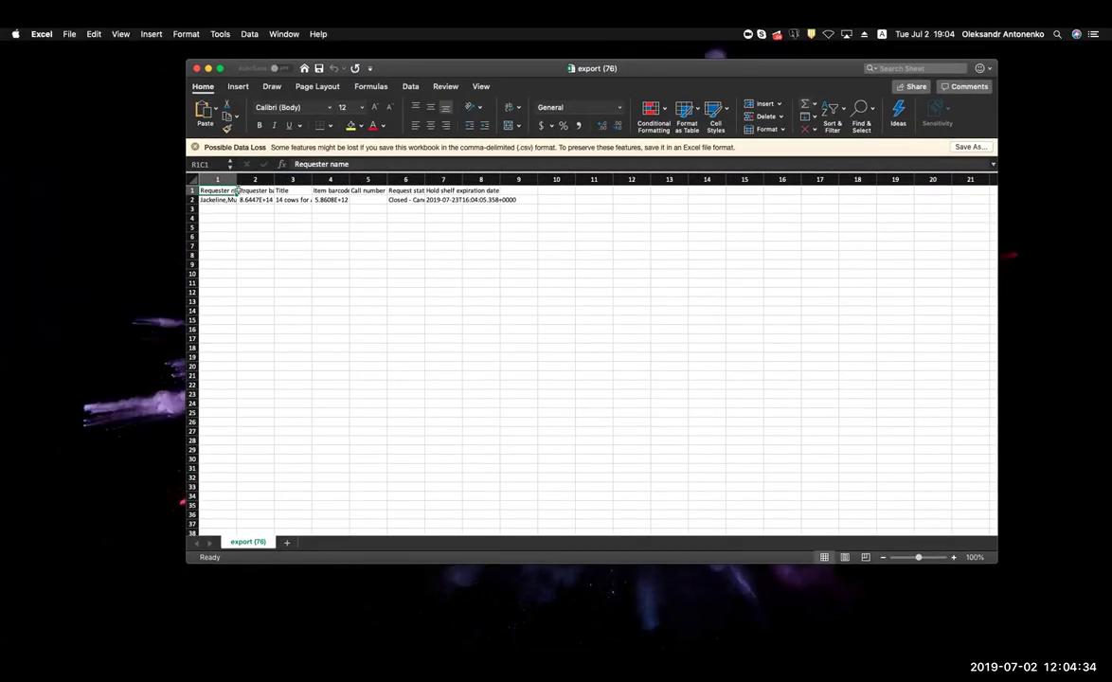
Cancel the accidental move of the Requester name cell, keeping the existing data
left_click_drag(235, 190, 519, 180)
left_click(590, 243)
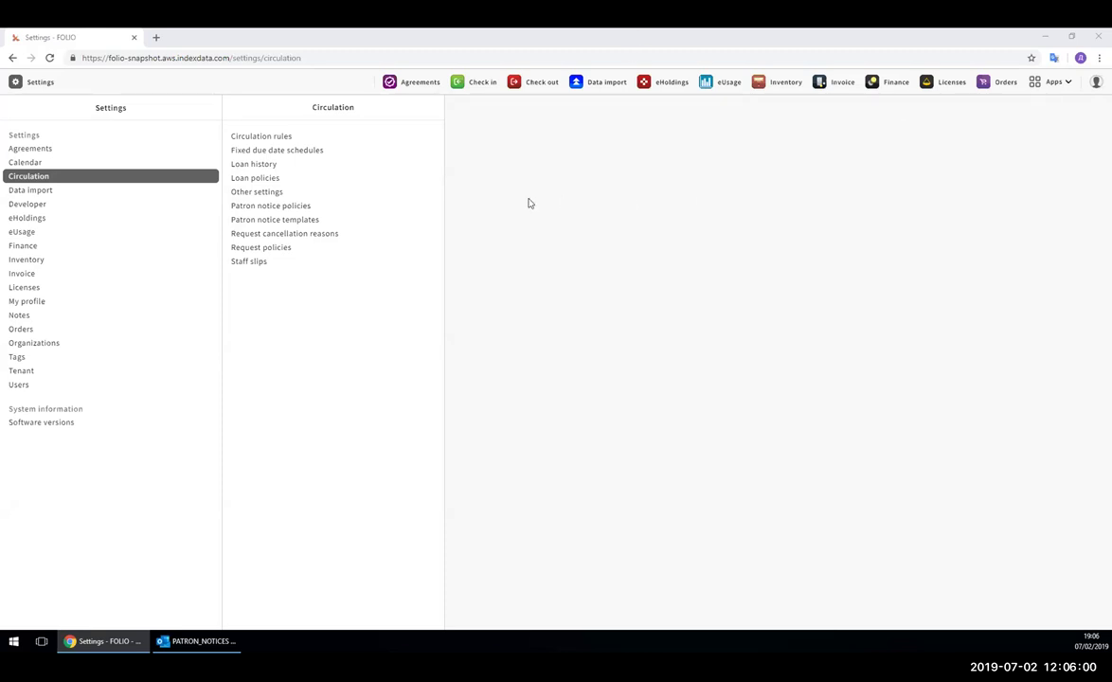
Edit the Notice policy for demo patron notice policy and scroll down to its loan notices
left_click(309, 213)
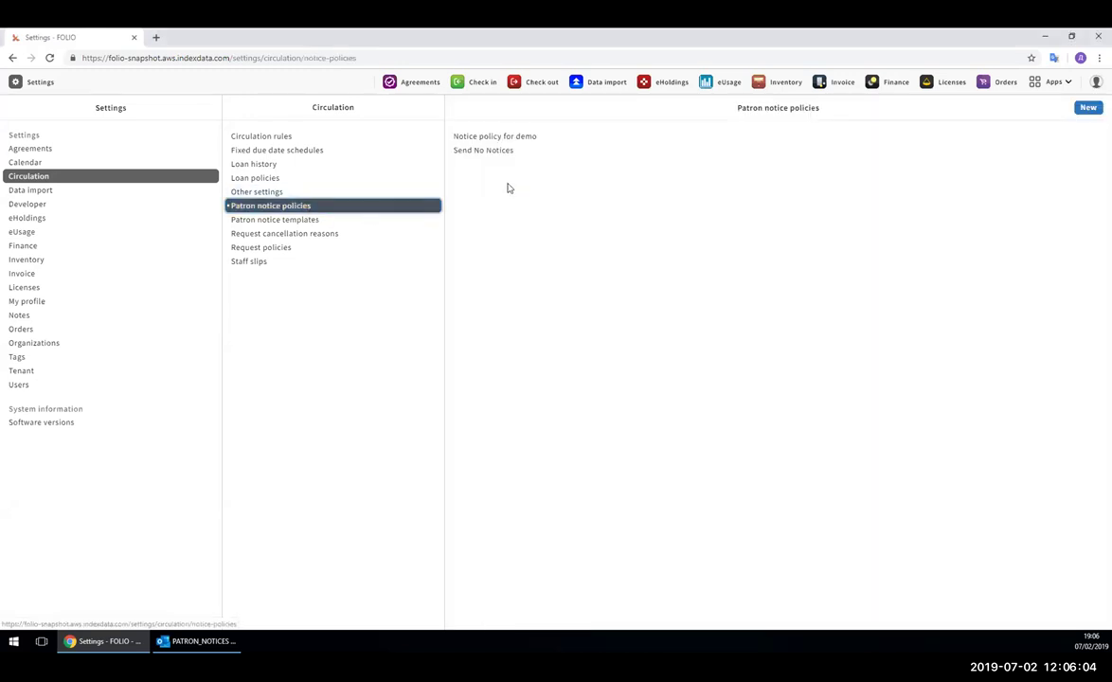
left_click(504, 138)
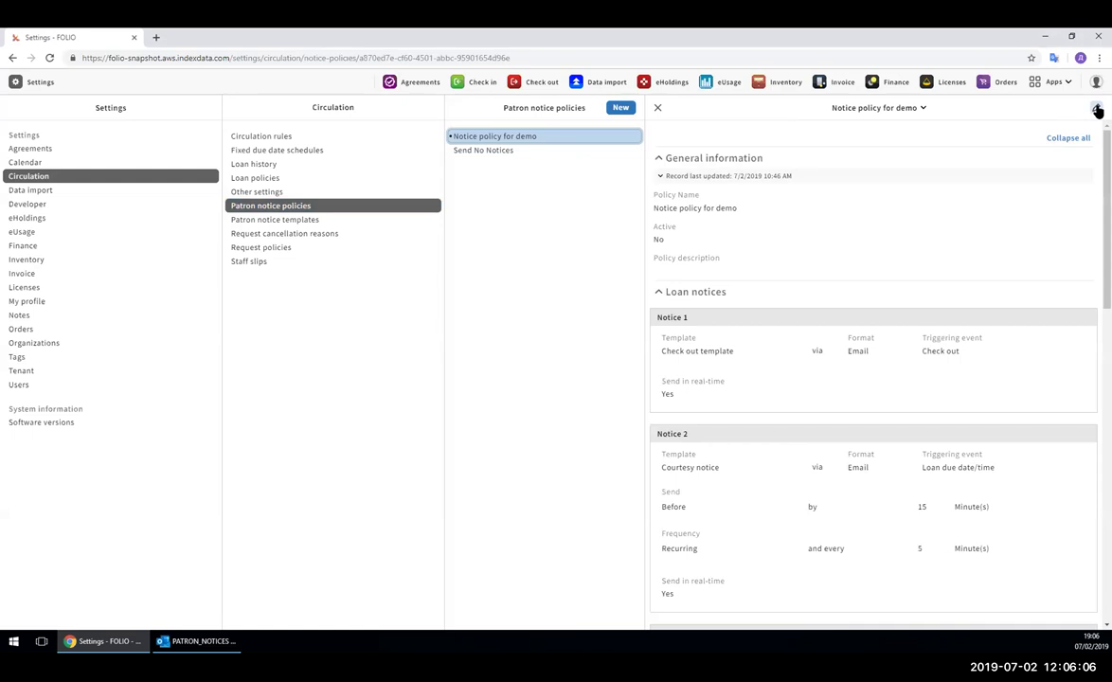
left_click(1094, 107)
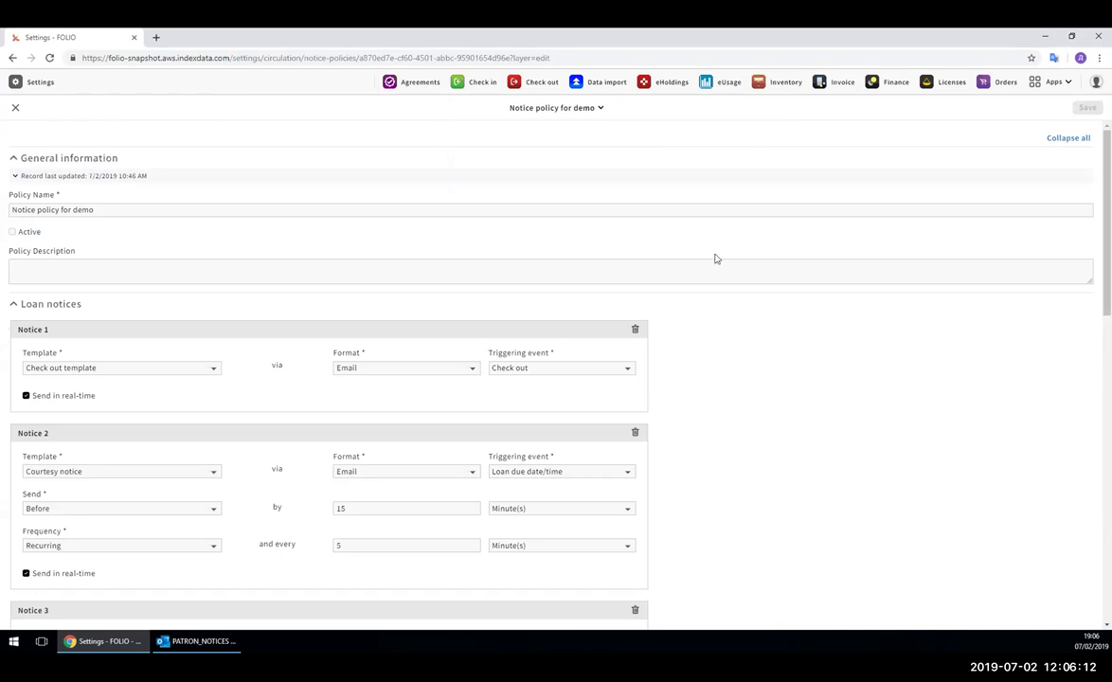
scroll(712, 265, "down", 2)
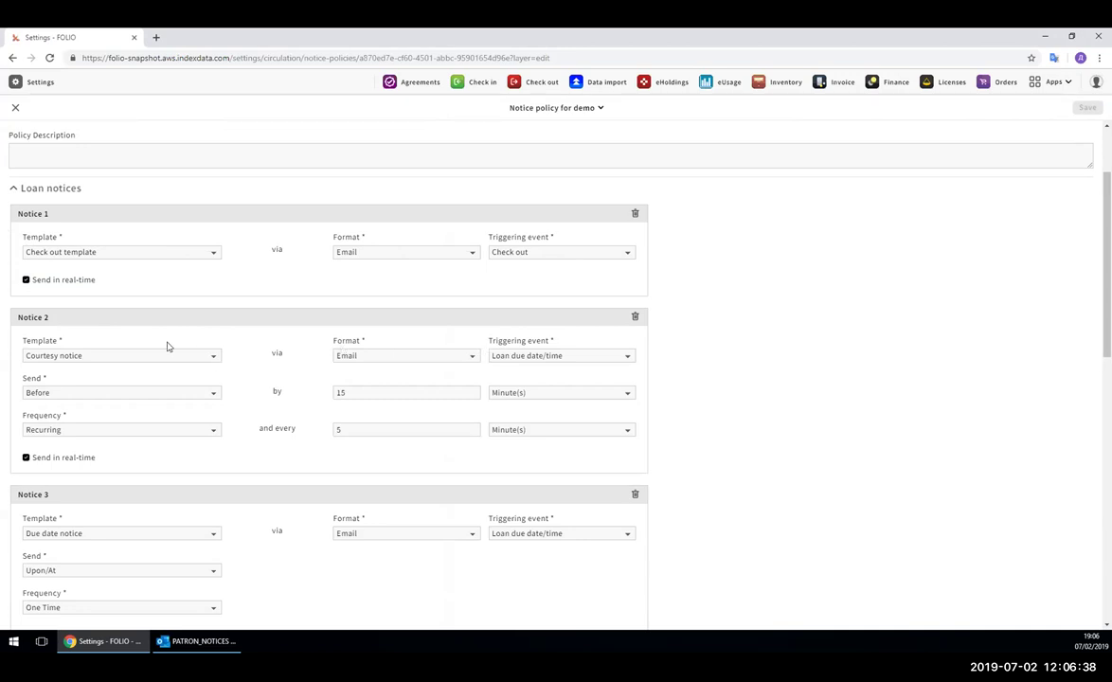
left_click(157, 395)
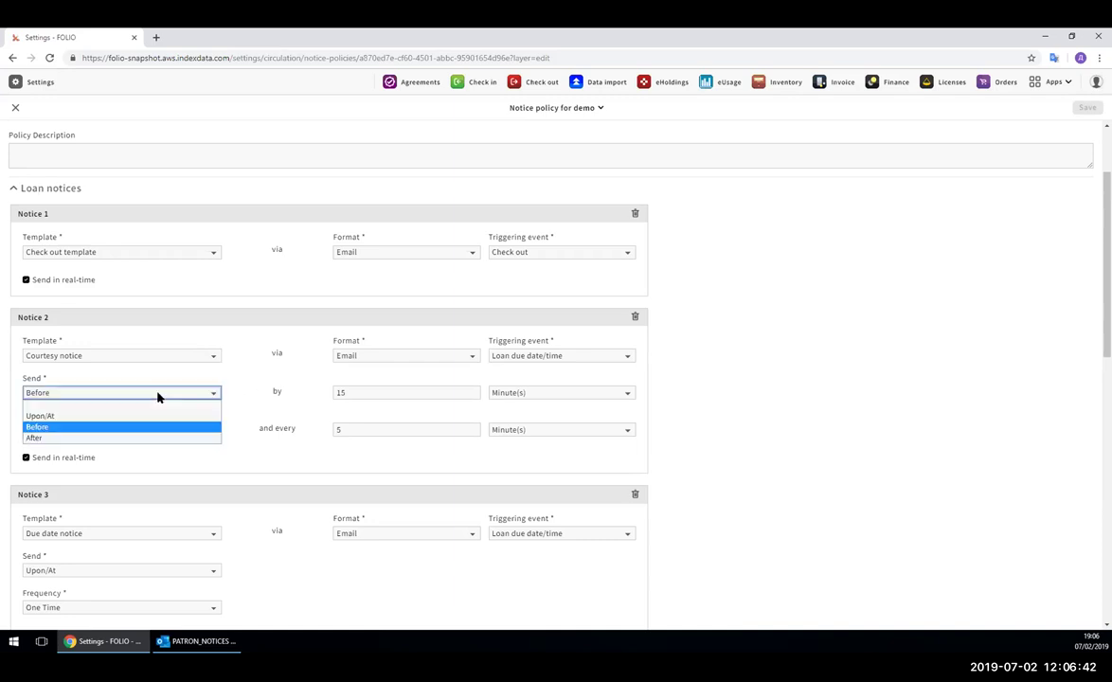
left_click(161, 395)
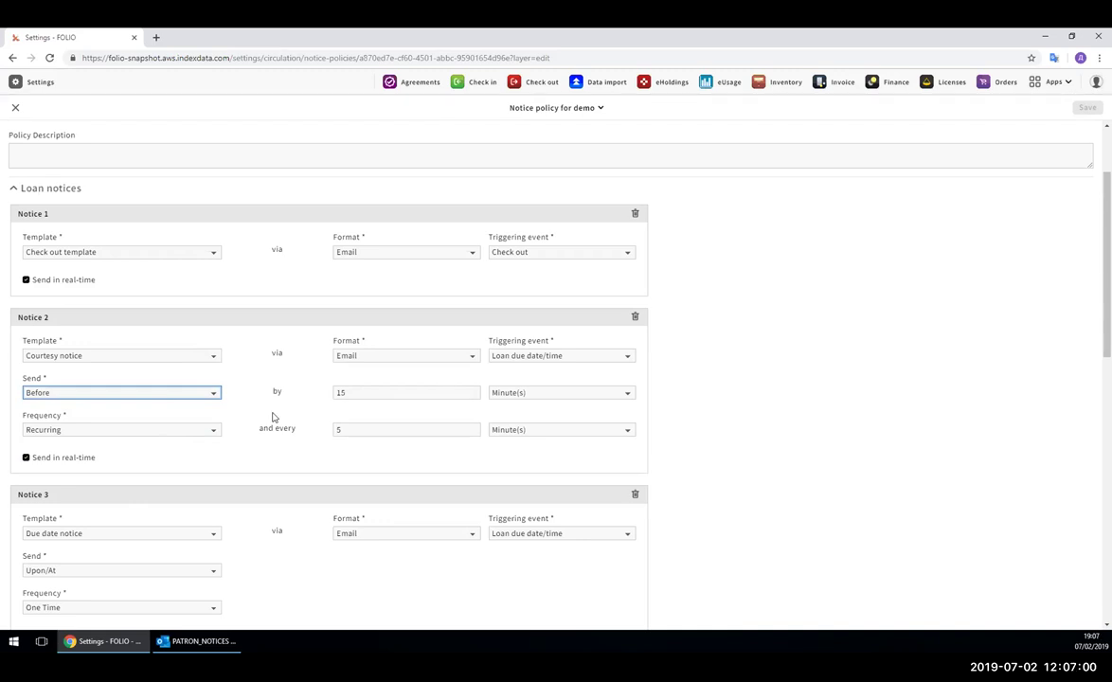
scroll(227, 445, "down", 2)
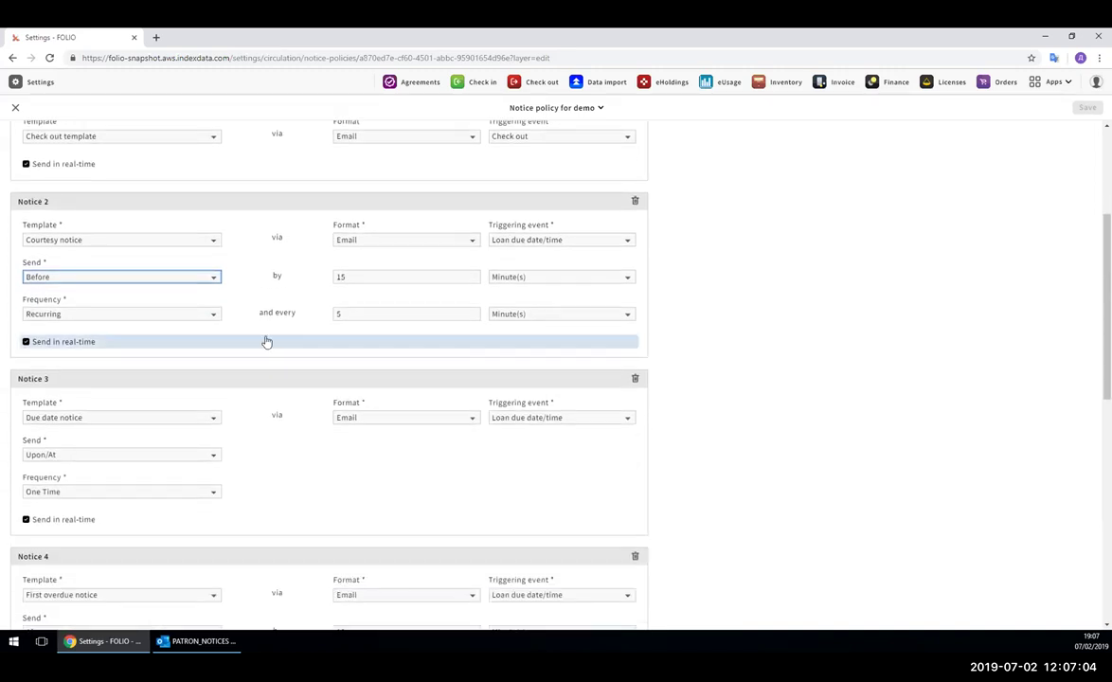
scroll(268, 339, "up", 1)
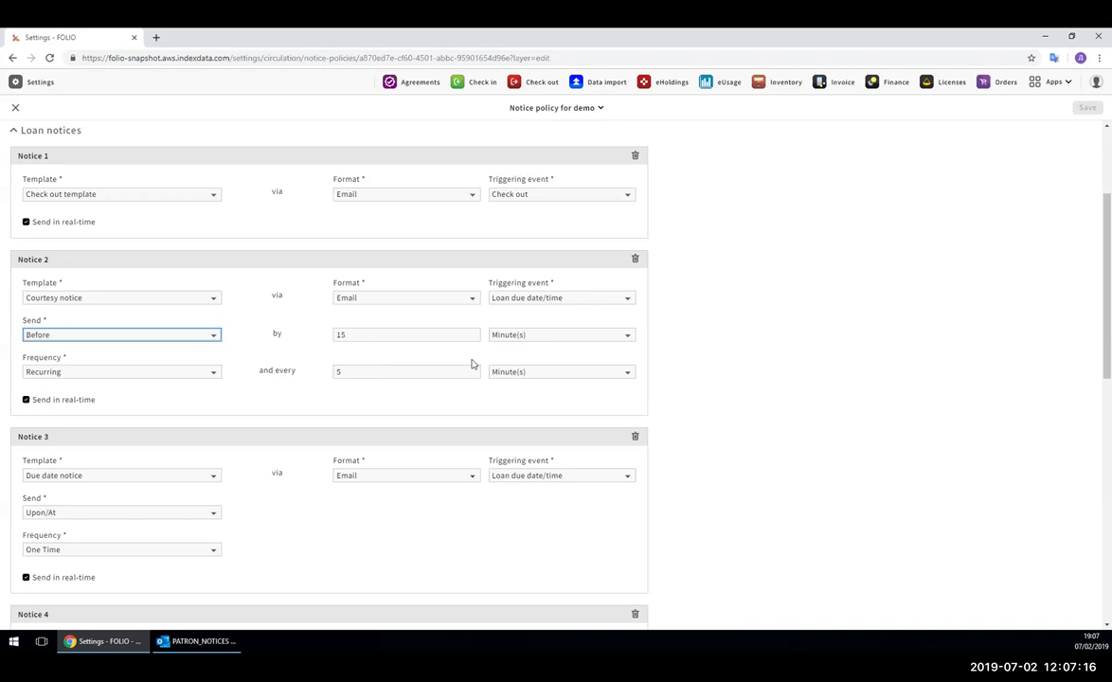
scroll(472, 364, "down", 1)
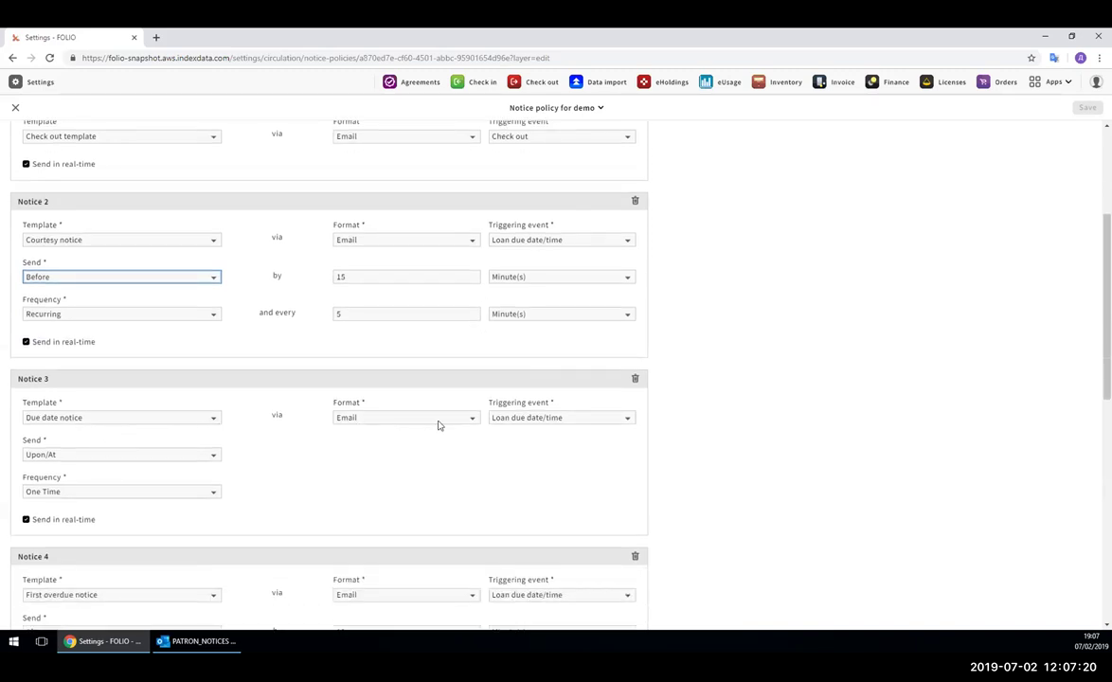
scroll(439, 425, "down", 4)
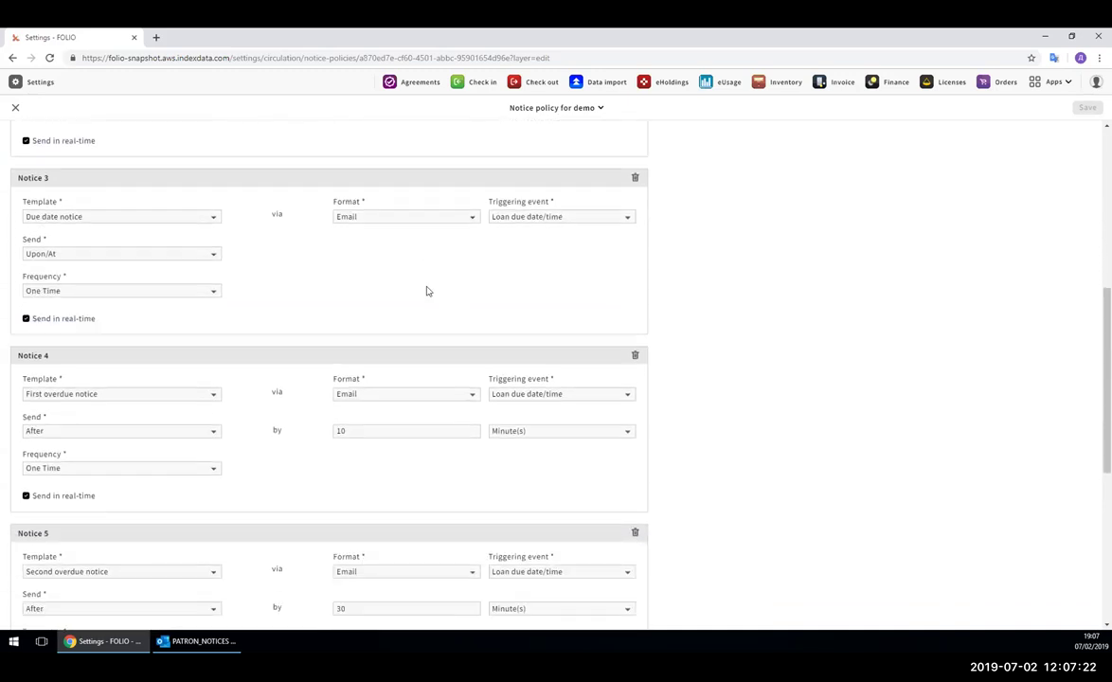
scroll(388, 291, "down", 3)
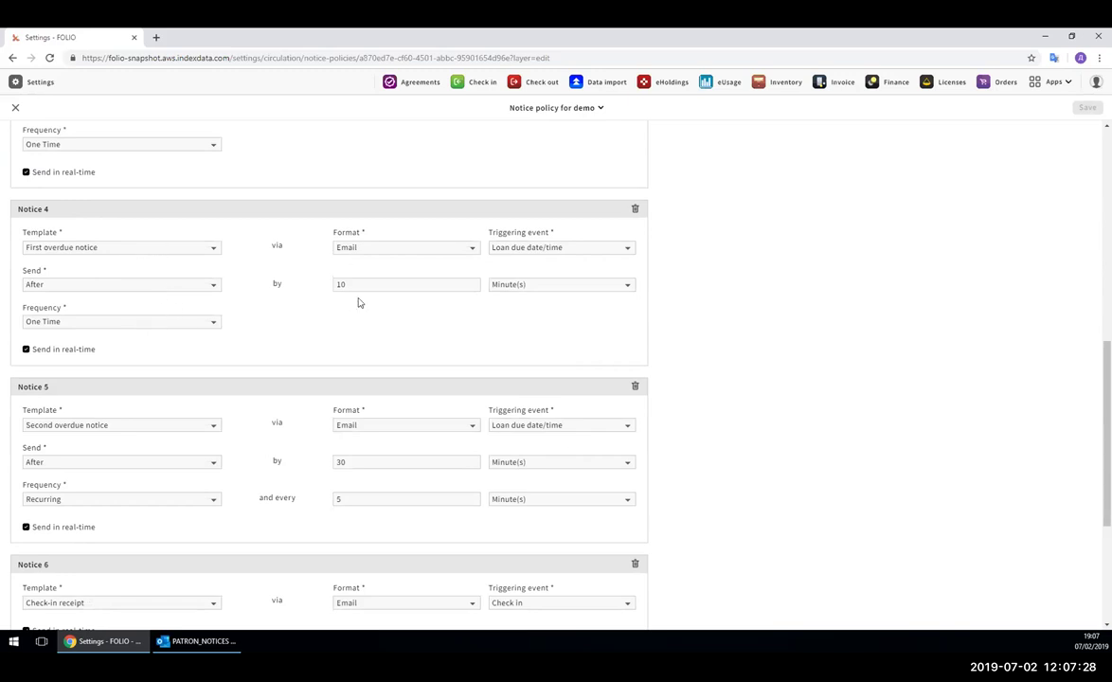
scroll(379, 295, "down", 2)
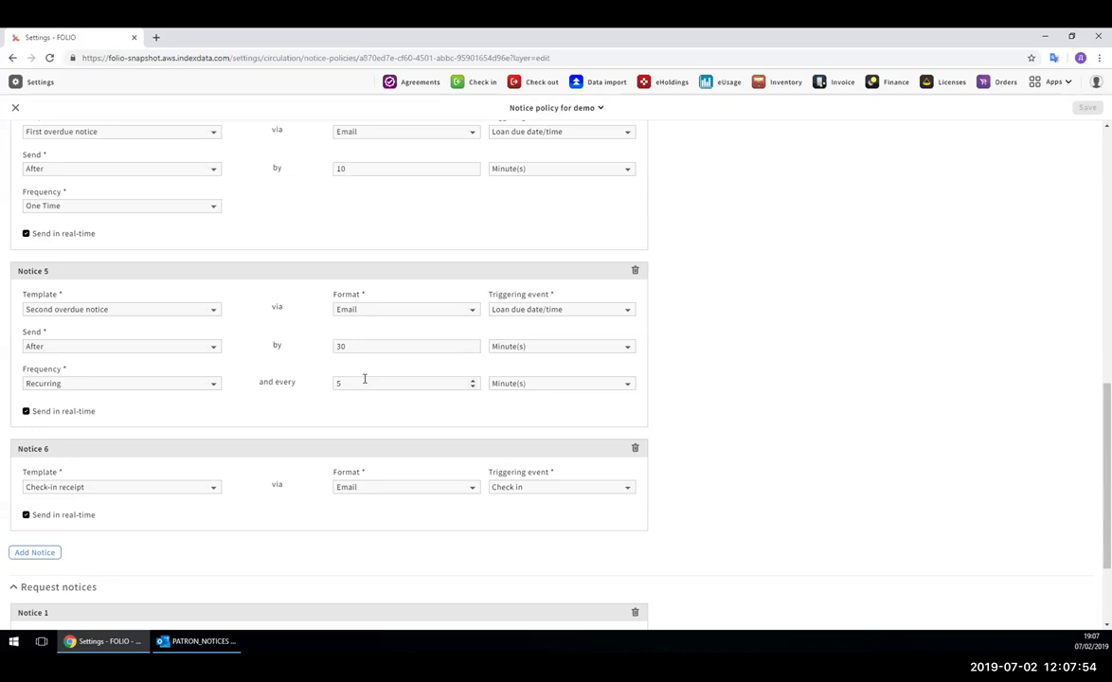
Switch to the PATRON_NOTICES window
left_click(188, 650)
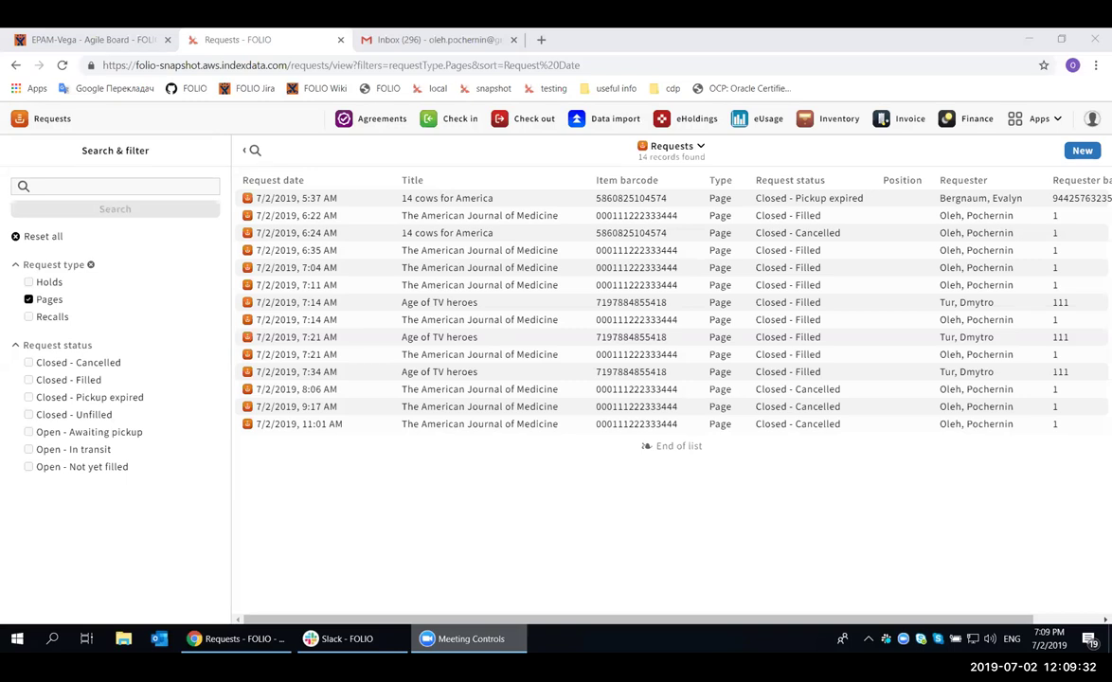
left_click(479, 582)
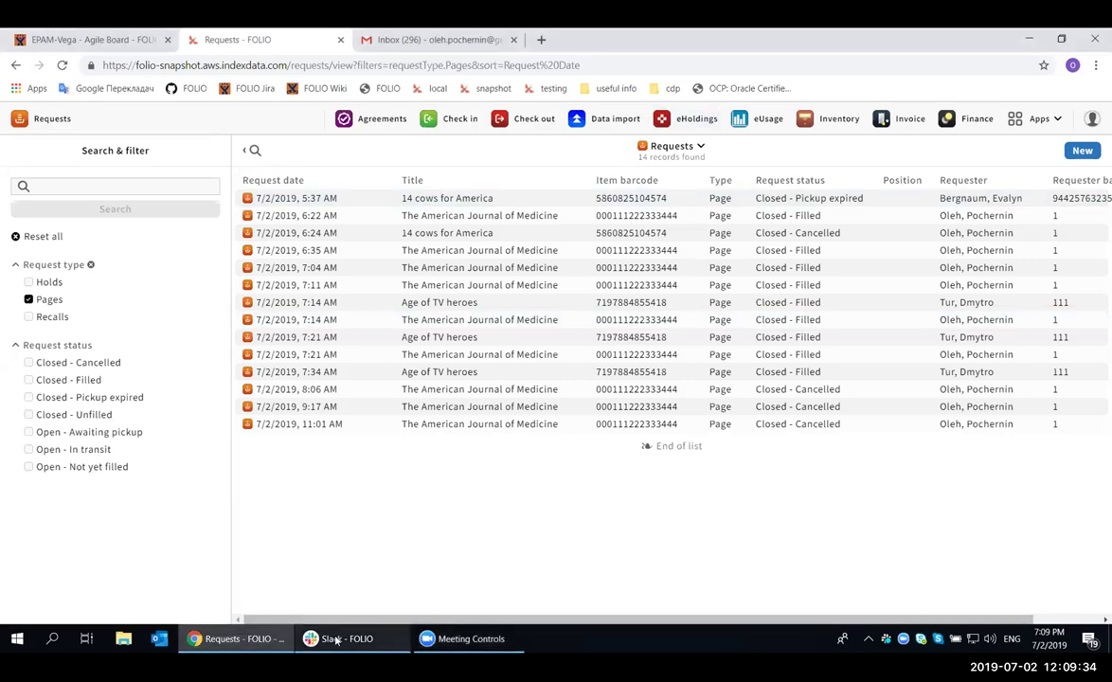
key("alt+Tab")
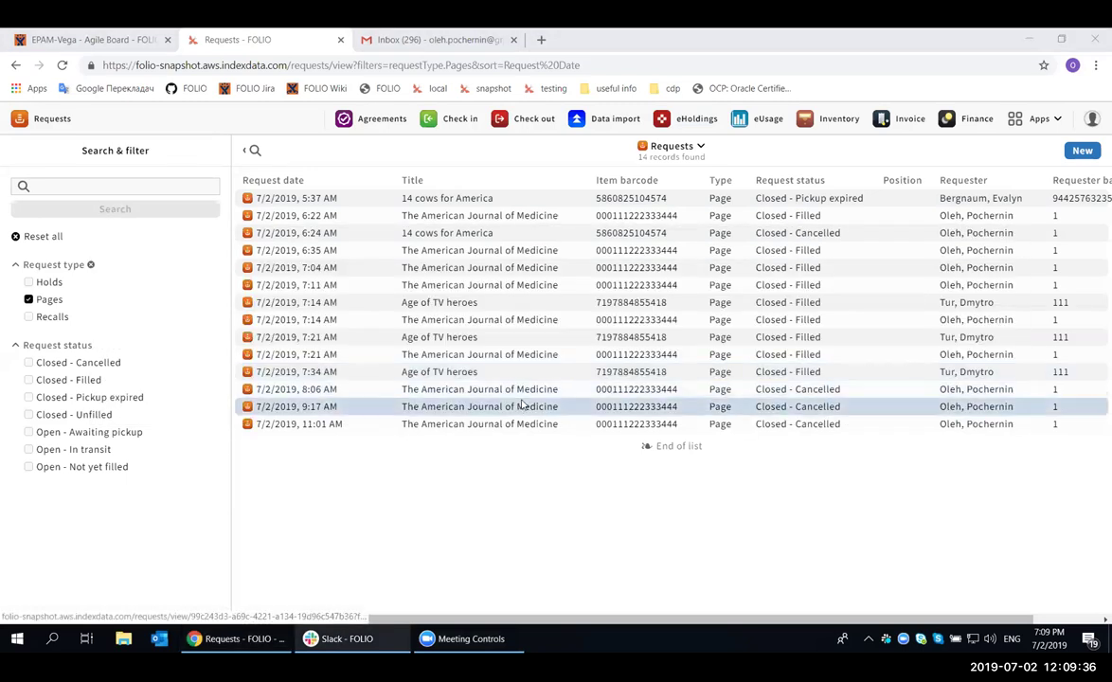
key("alt+Tab")
key("alt+Tab")
key("alt+Tab")
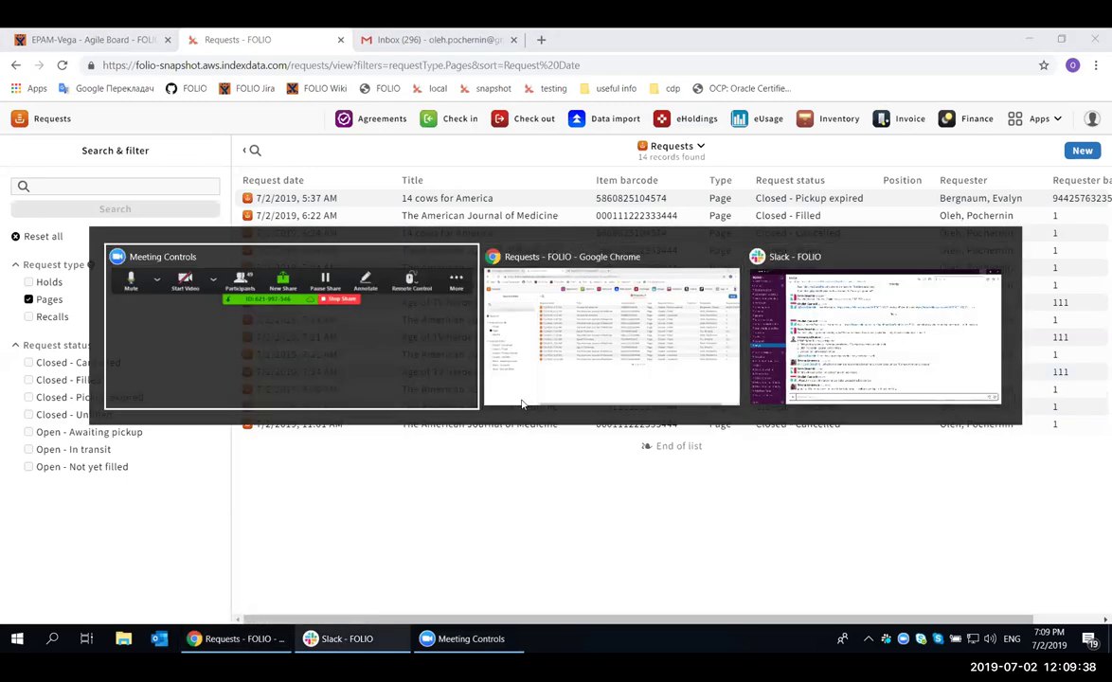
left_click(521, 402)
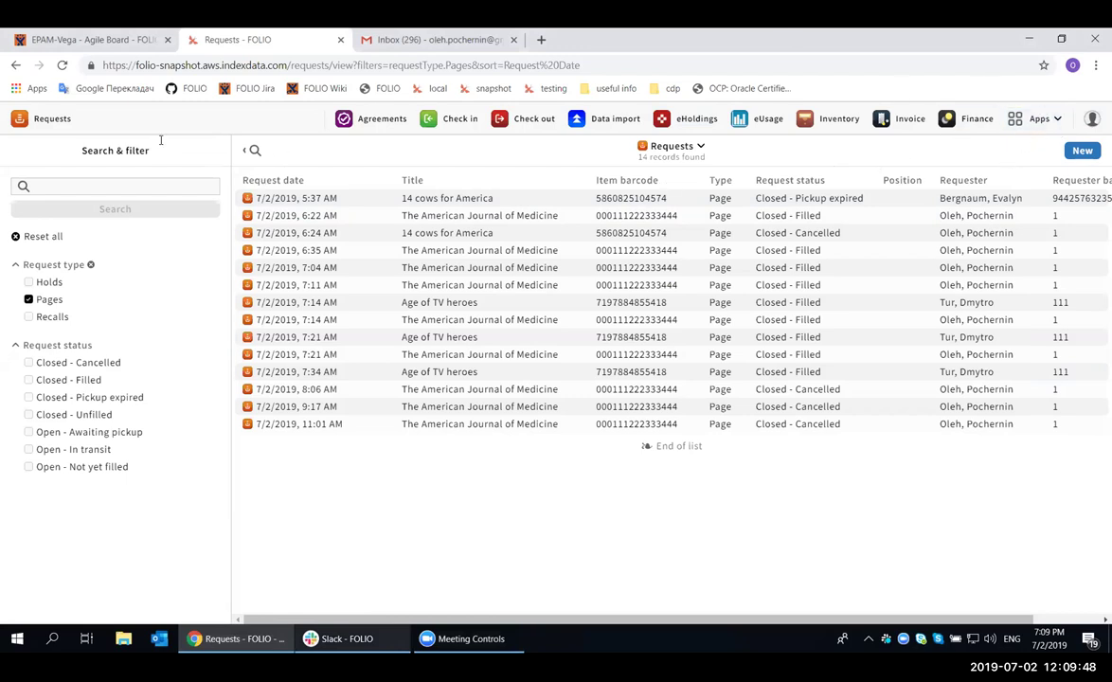
Start a new patron notice template from FOLIO Settings
left_click(1059, 121)
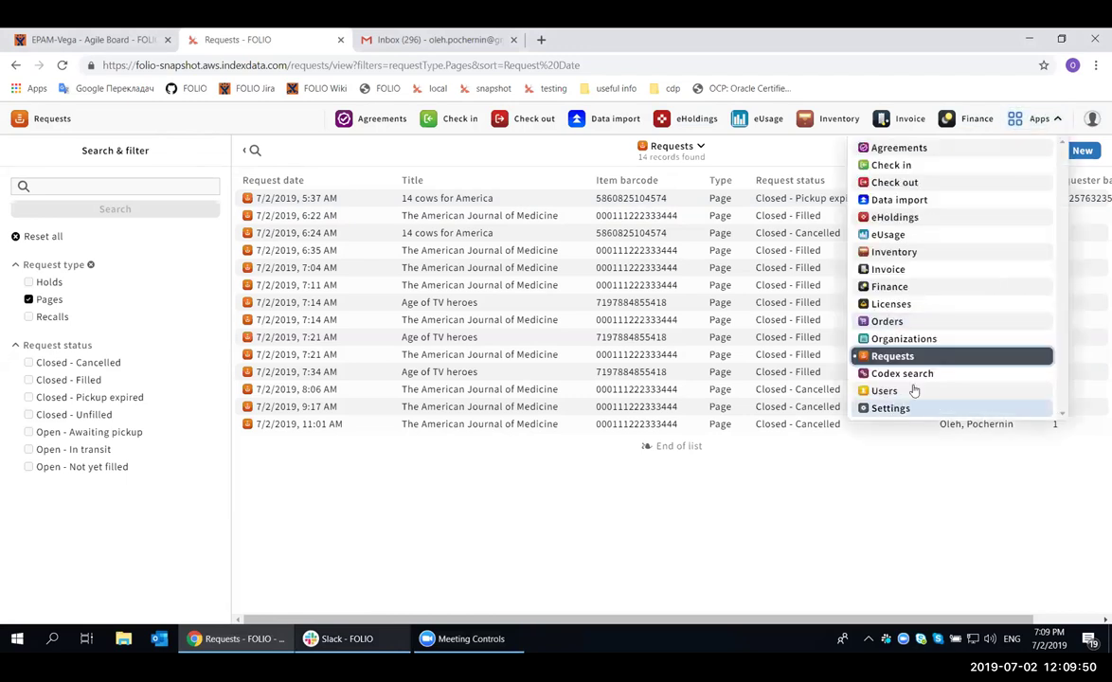
left_click(900, 407)
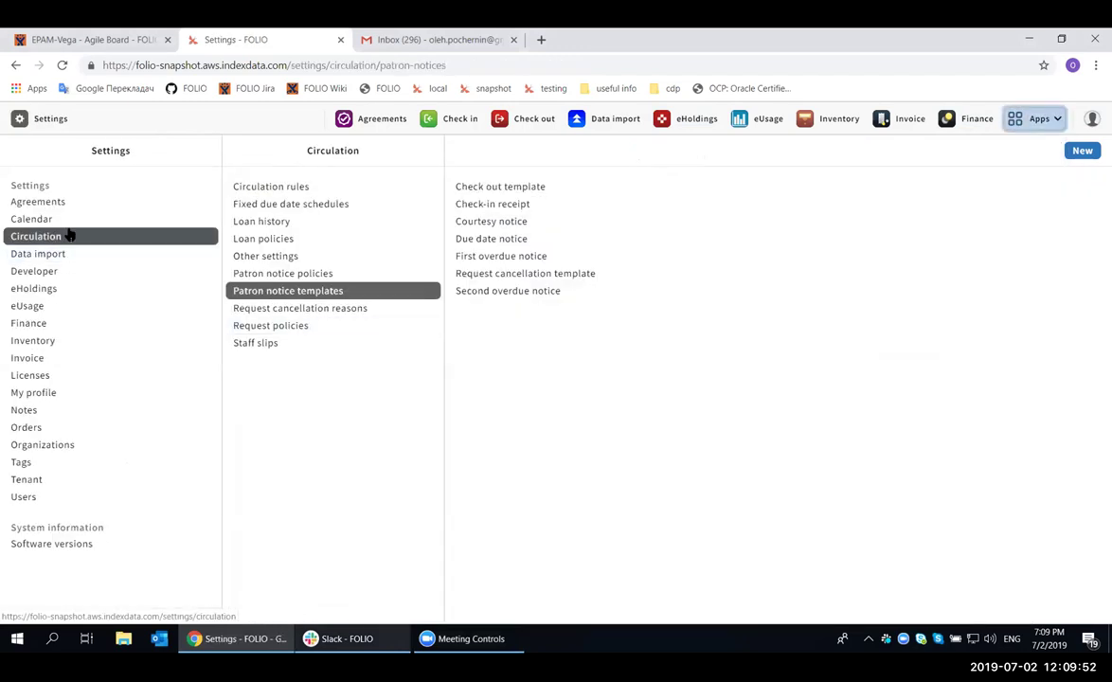
left_click(1081, 151)
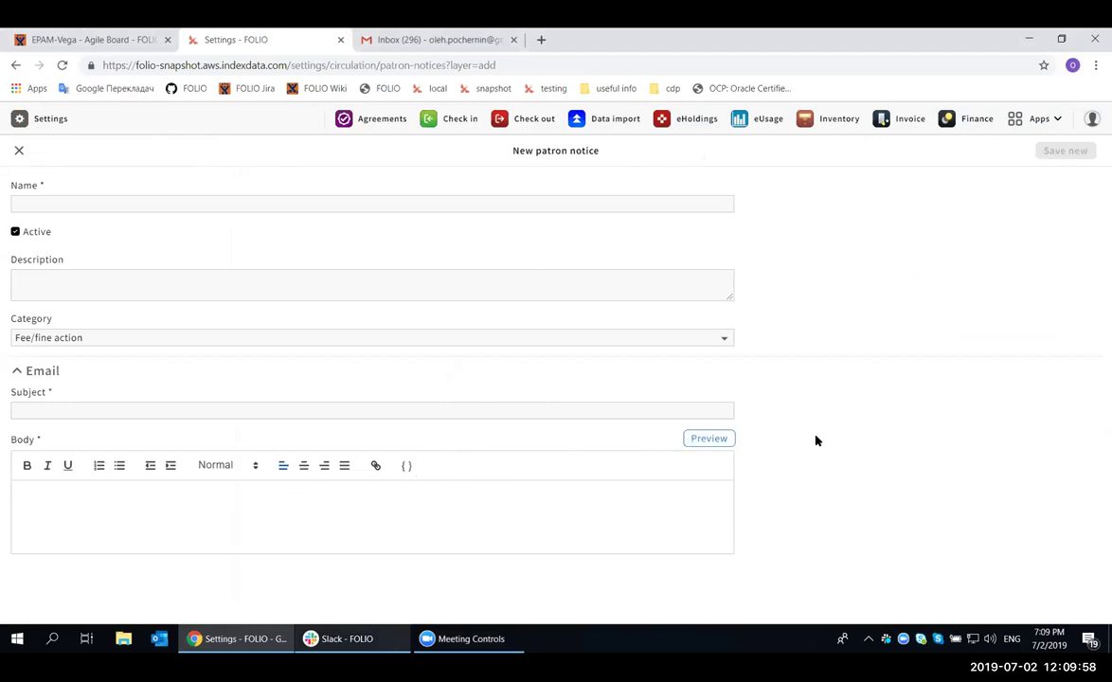
Insert item.title and item.primaryContributor tokens into the body, then discard the template unsaved
left_click(407, 467)
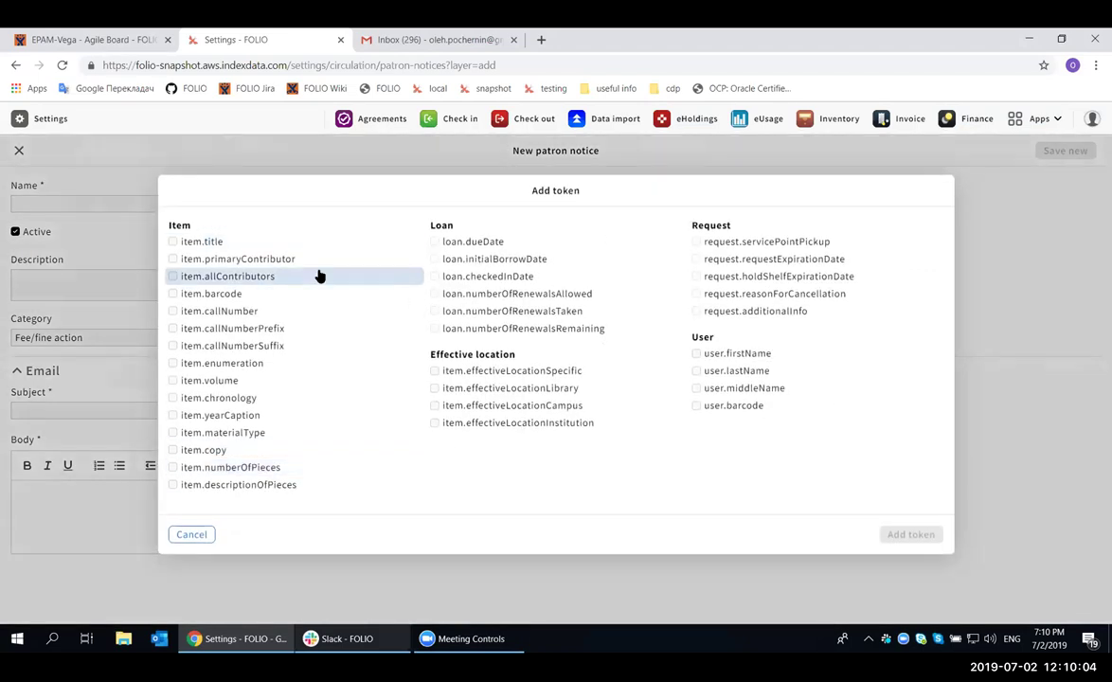
left_click(213, 243)
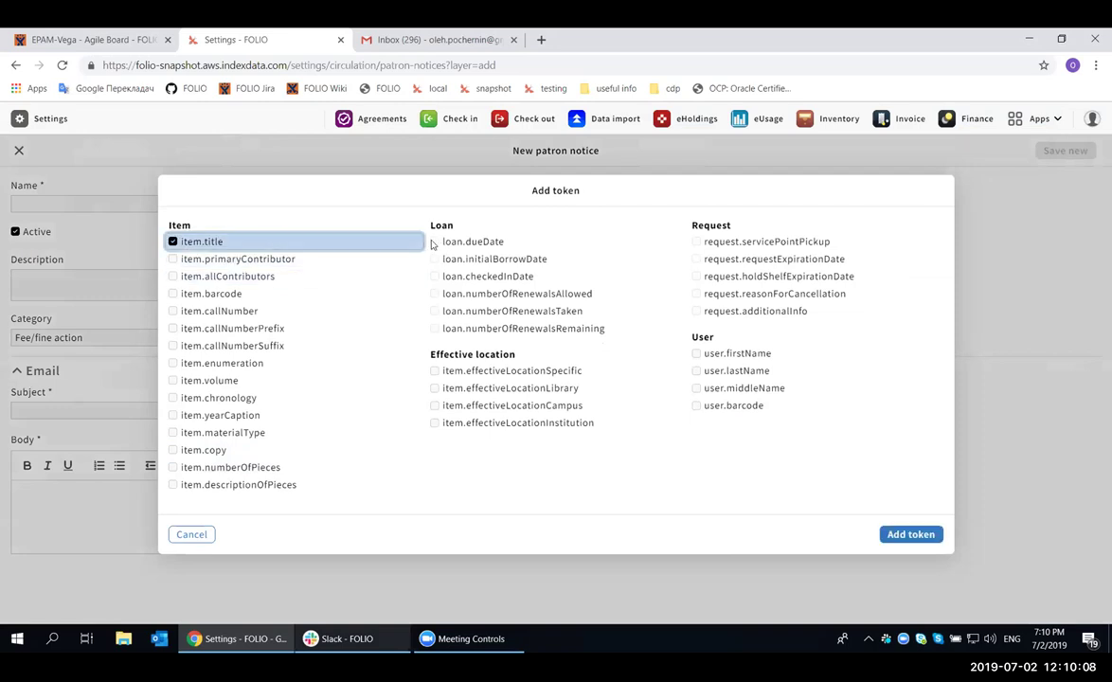
left_click(173, 260)
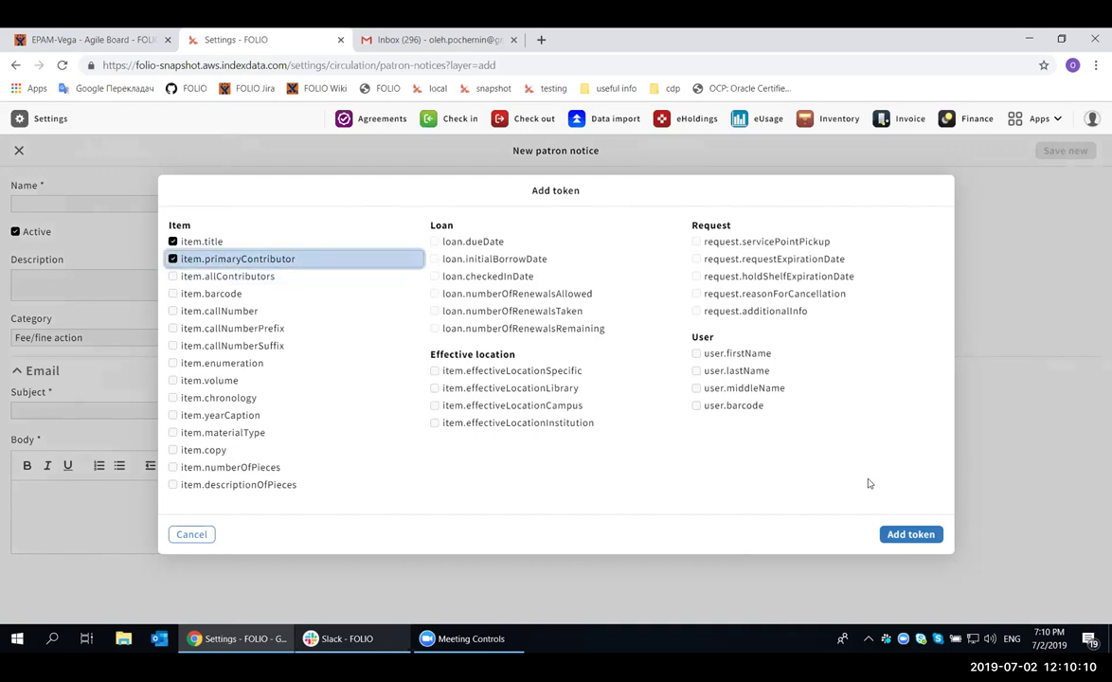
left_click(911, 535)
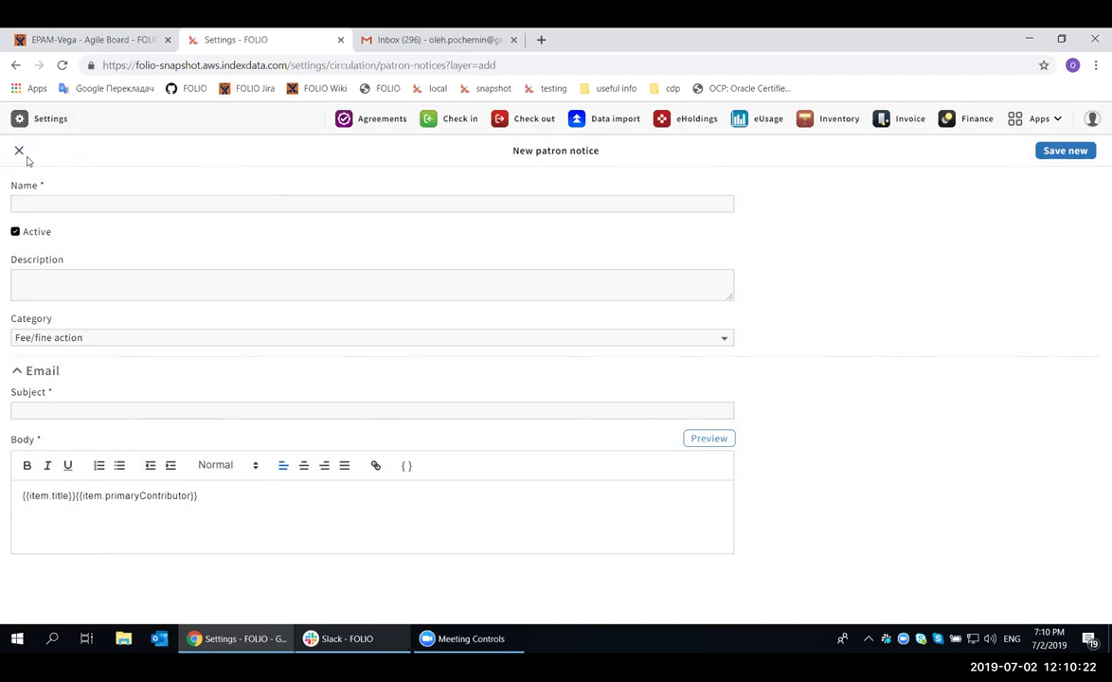
left_click(18, 150)
left_click(605, 275)
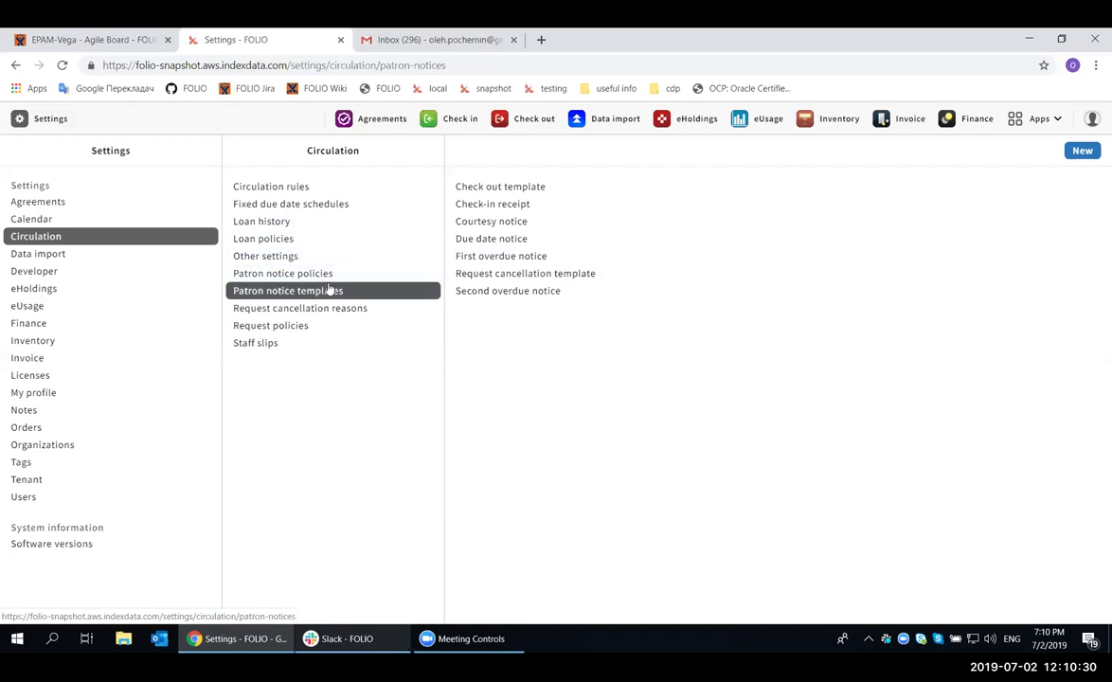
View the Check out template's details and close its edit form
left_click(518, 189)
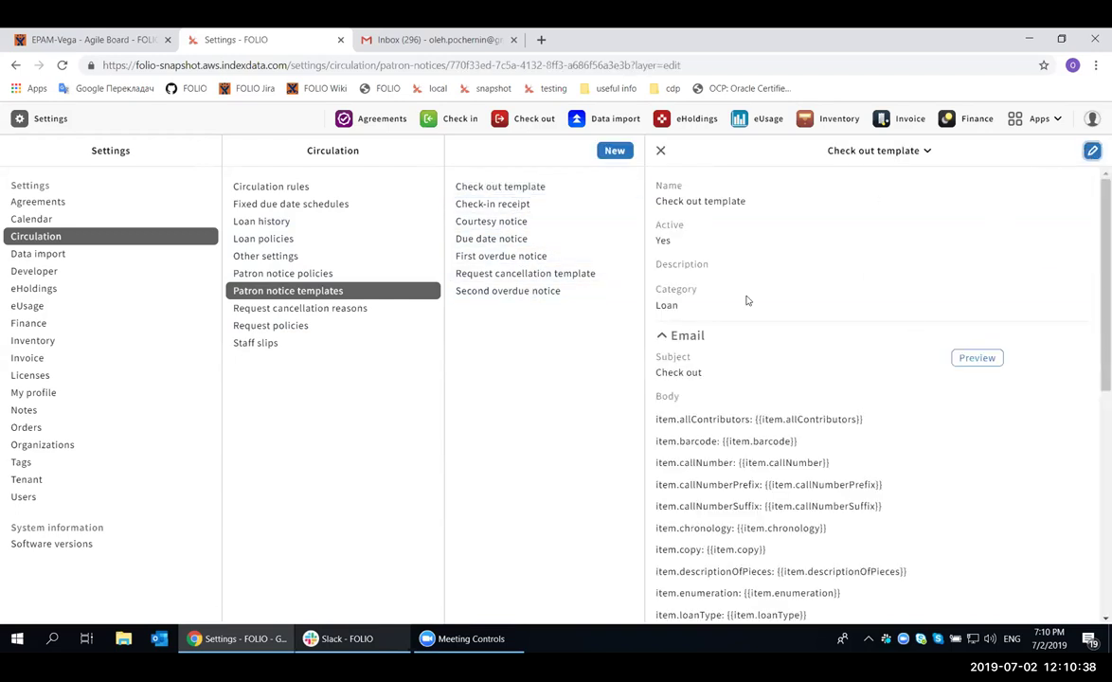
scroll(461, 369, "down", 5)
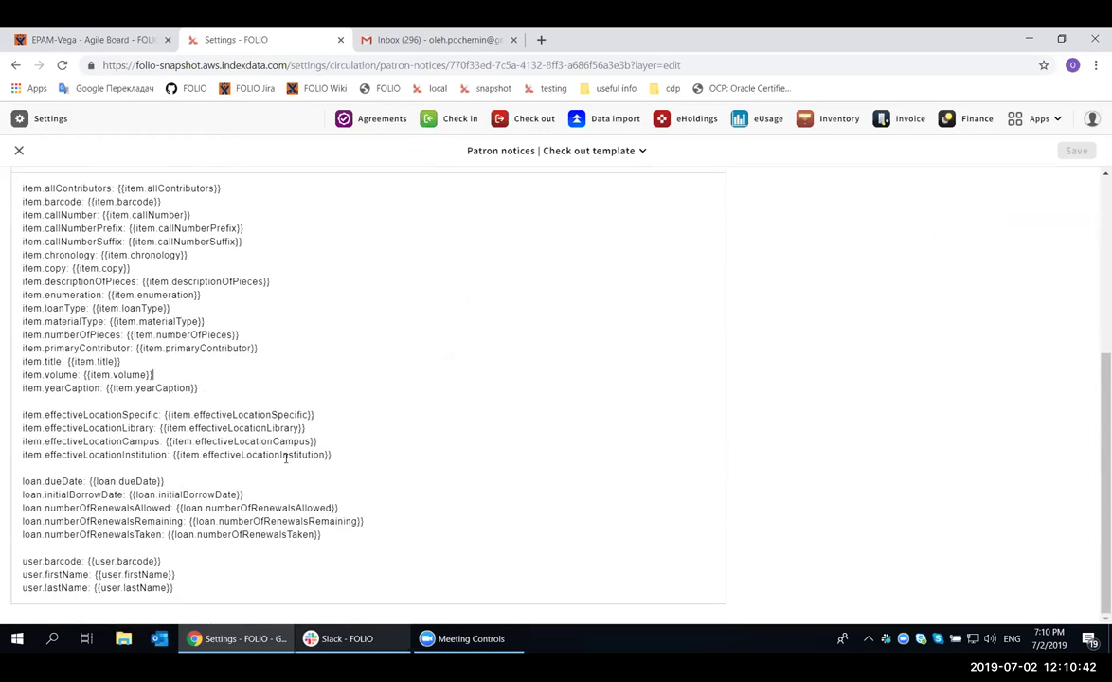
left_click(22, 149)
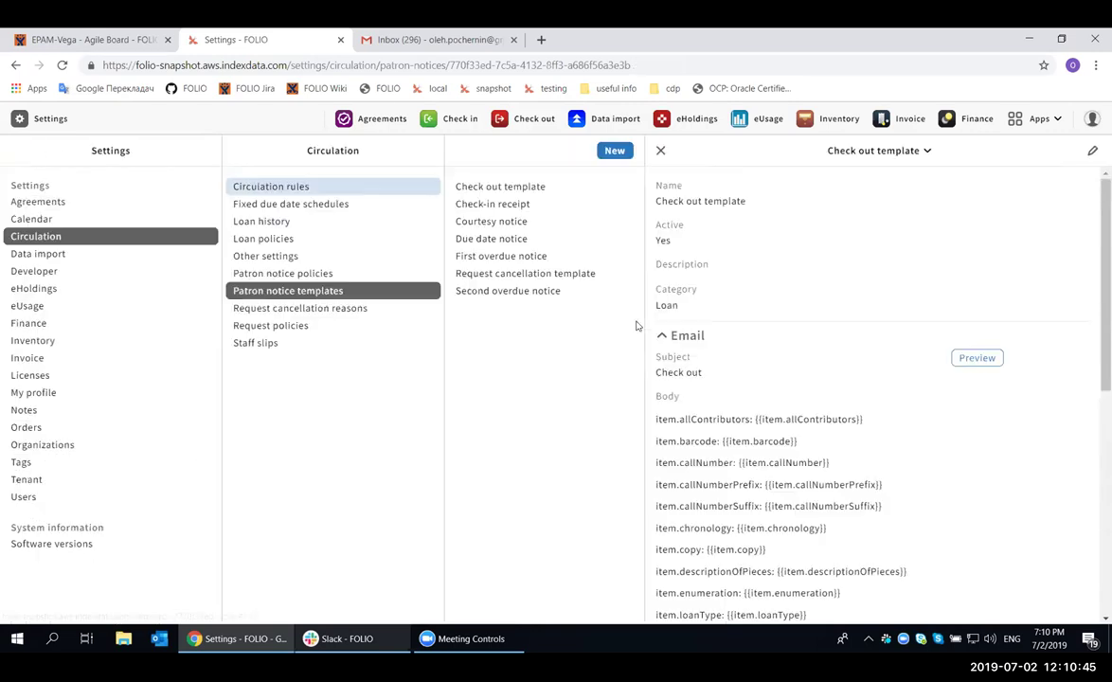
Open the Request cancellation template for editing and close it unchanged
left_click(535, 222)
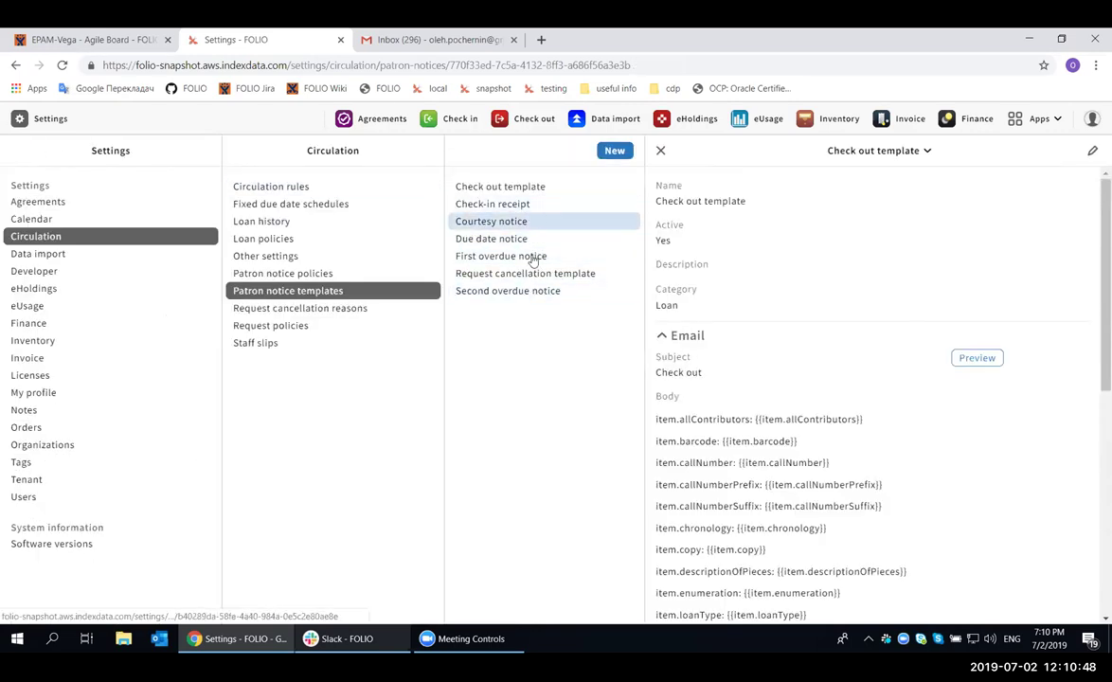
left_click(545, 273)
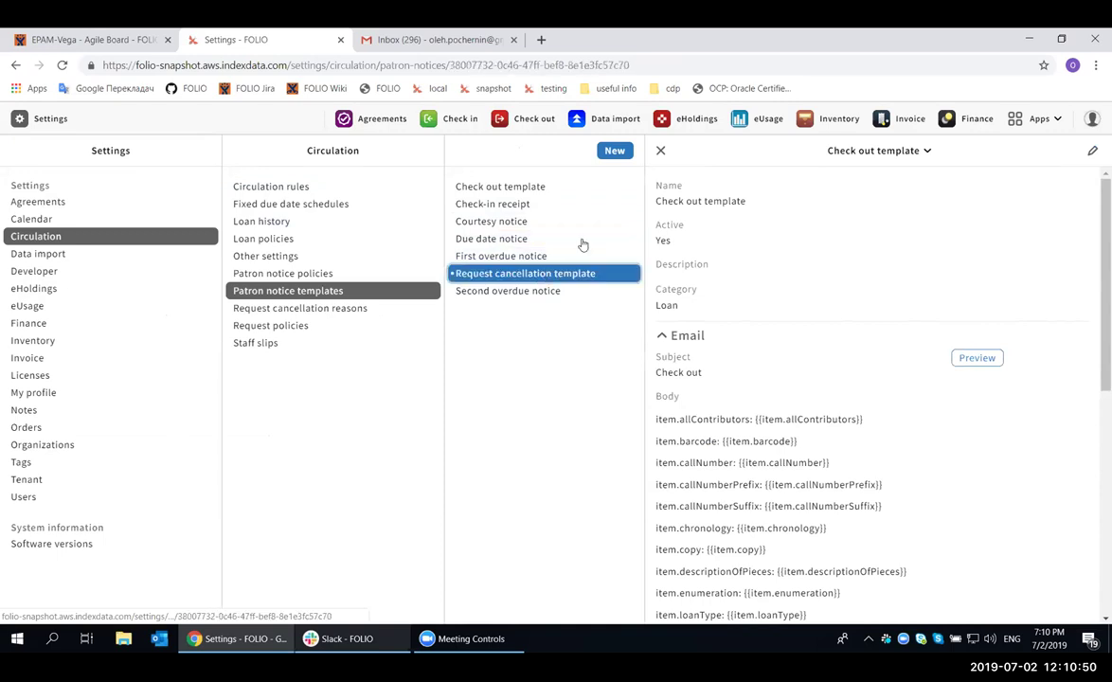
left_click(1092, 151)
scroll(263, 356, "down", 2)
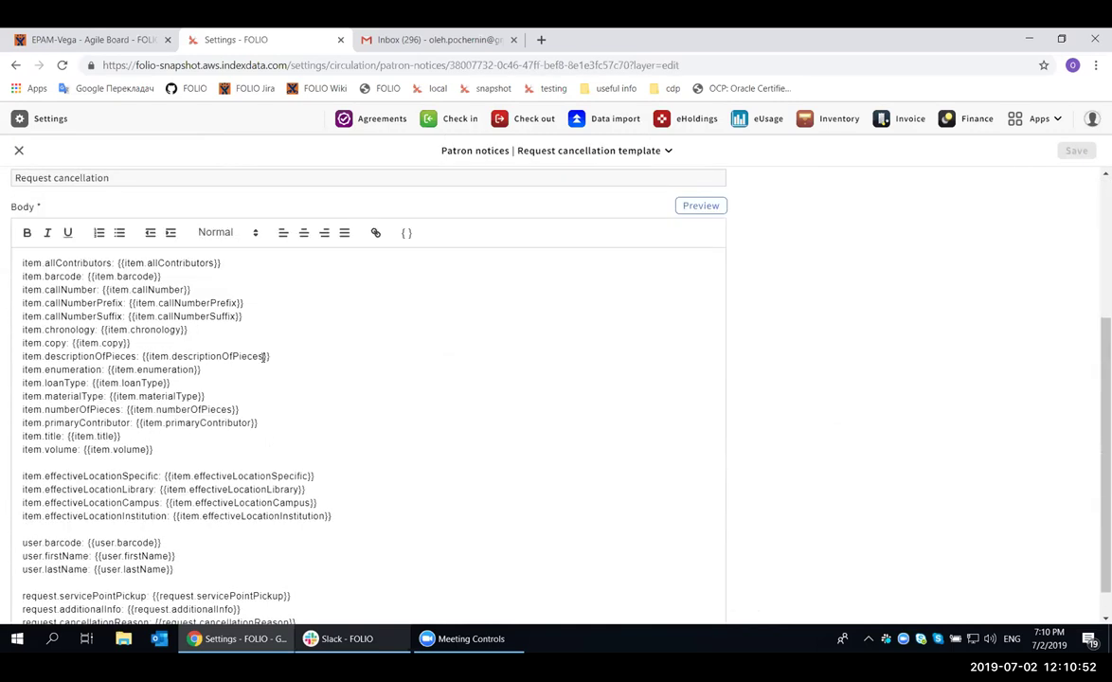
scroll(46, 163, "up", 3)
left_click(19, 151)
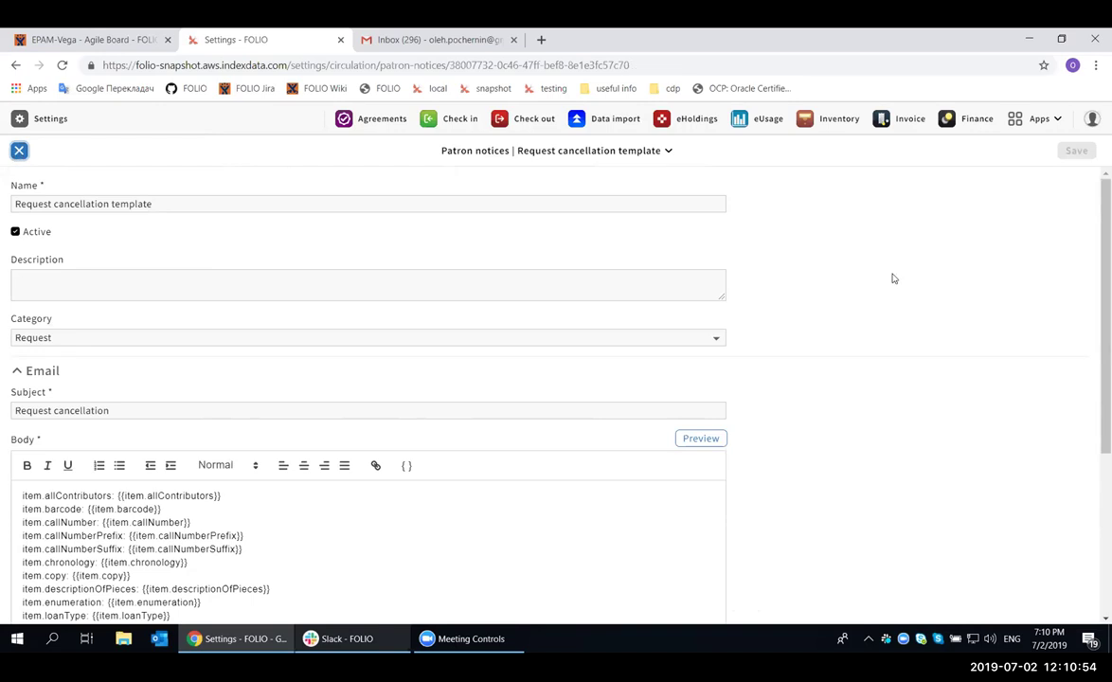
left_click(1055, 119)
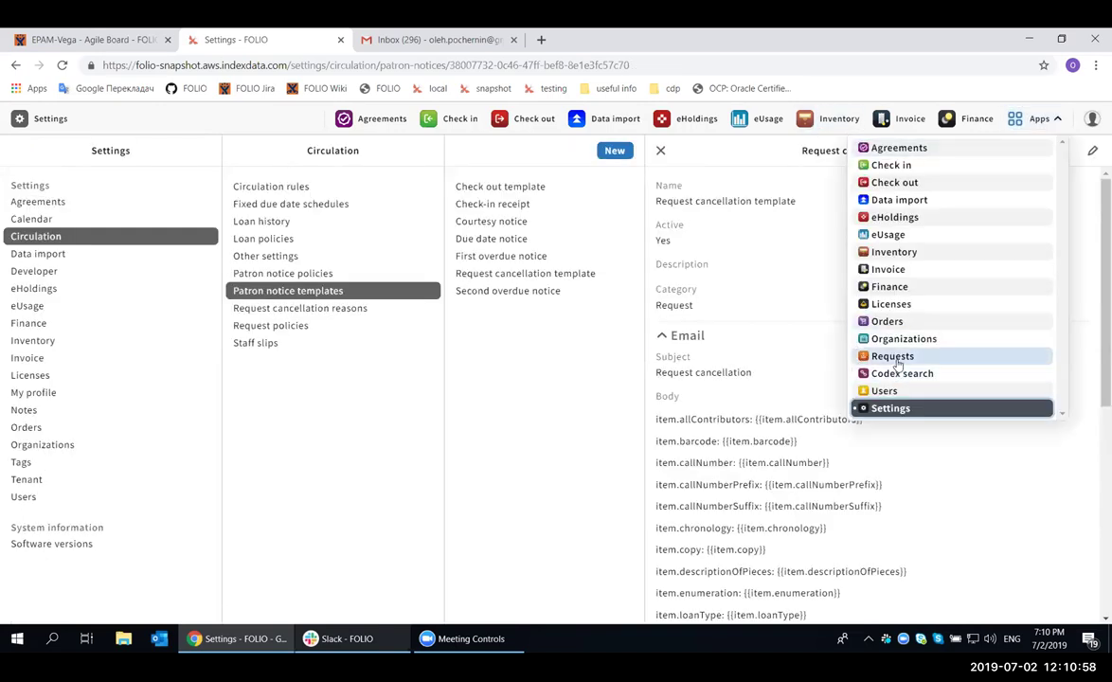
left_click(896, 360)
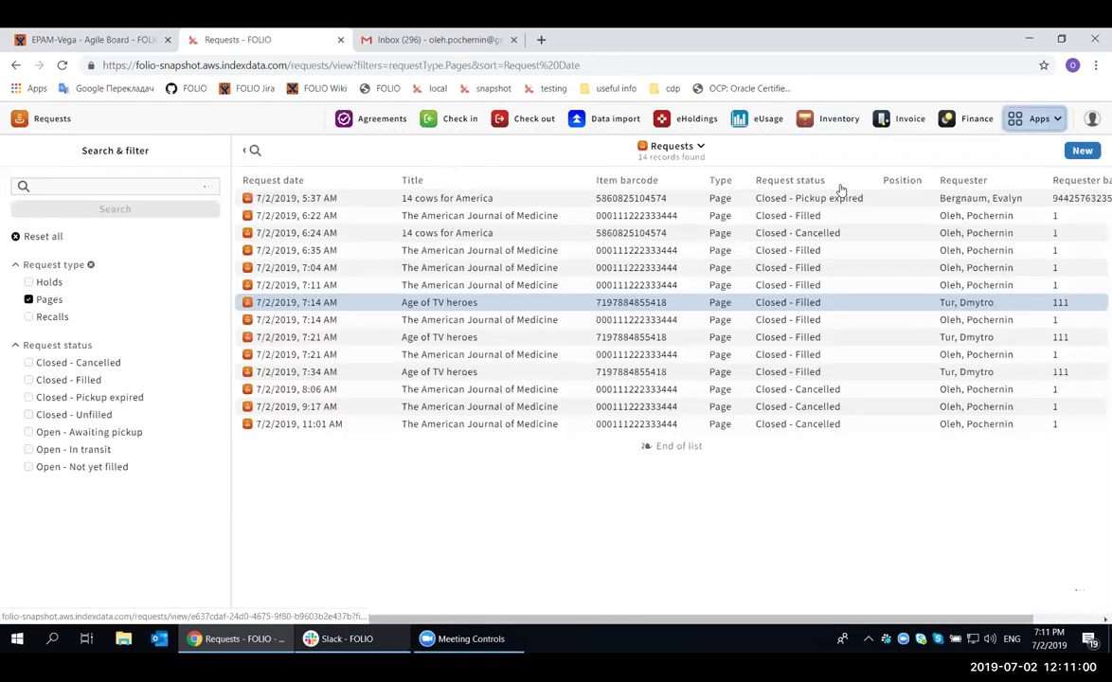
left_click(1082, 150)
left_click(152, 215)
left_click(57, 240)
left_click(975, 218)
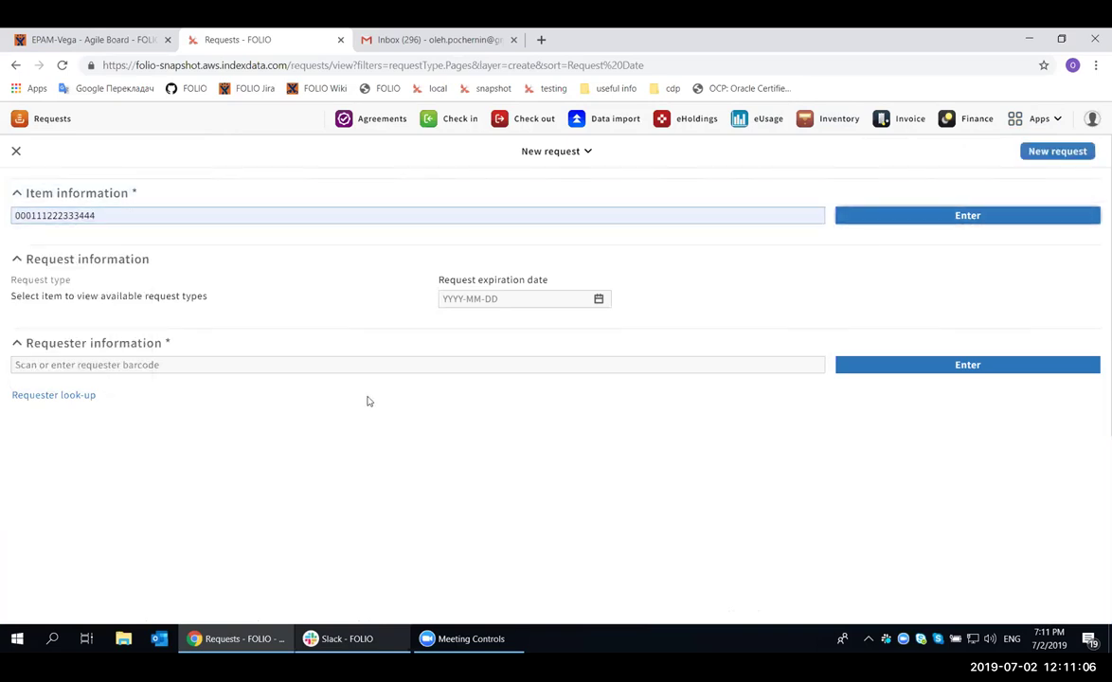
Enter the requester's barcode, choose Circ Desk 1 for pickup, and save the page request
left_click(142, 483)
type("1")
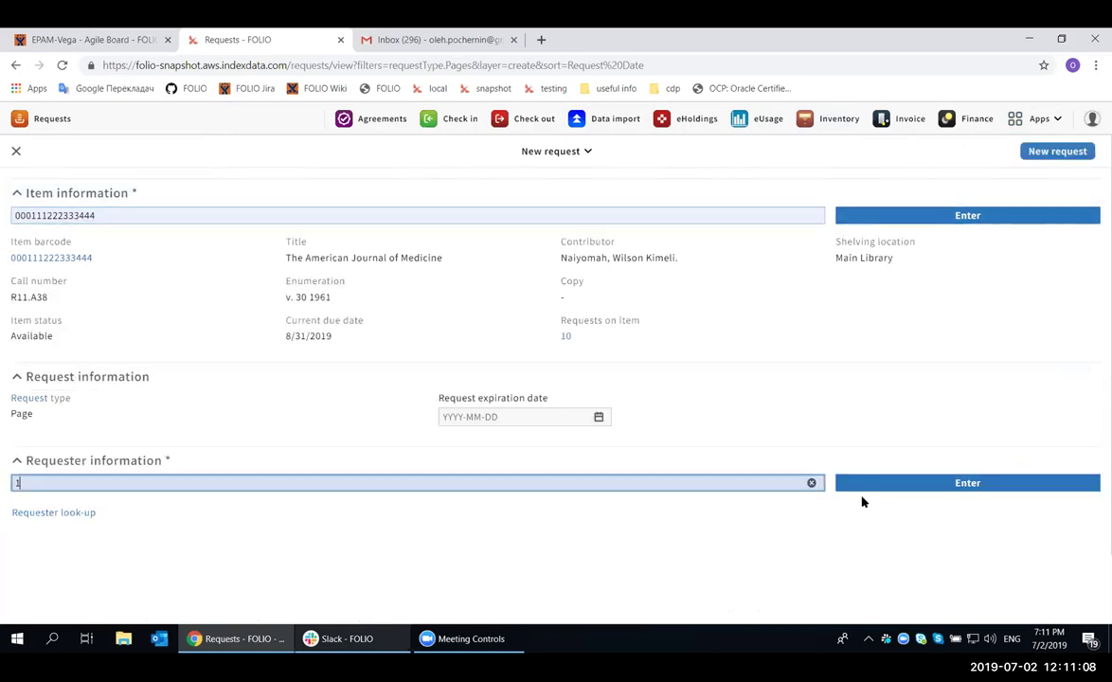
left_click(952, 485)
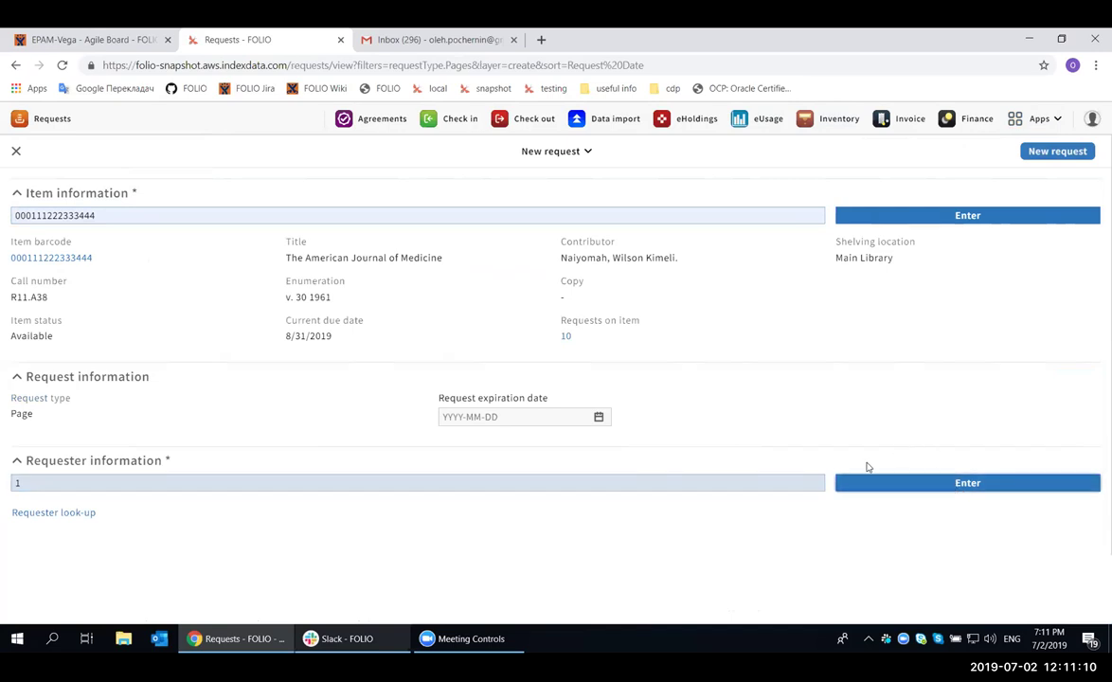
left_click(767, 585)
left_click(772, 554)
left_click(1060, 152)
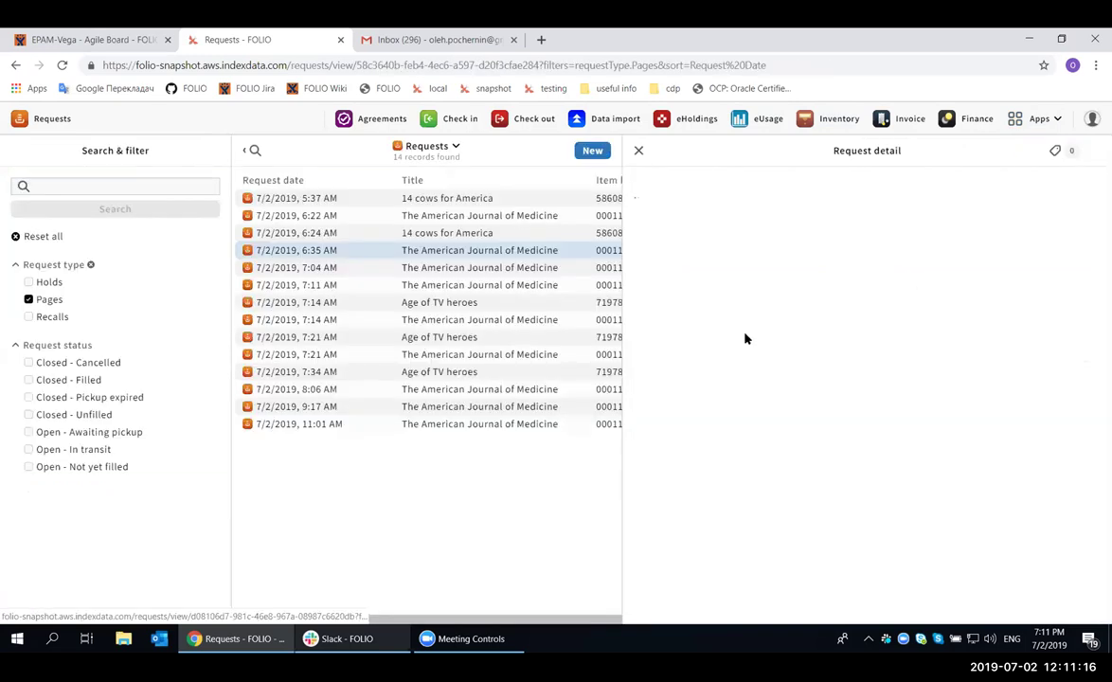
Cancel the American Journal of Medicine page request as Patron Cancelled with note 'some info'
left_click(904, 152)
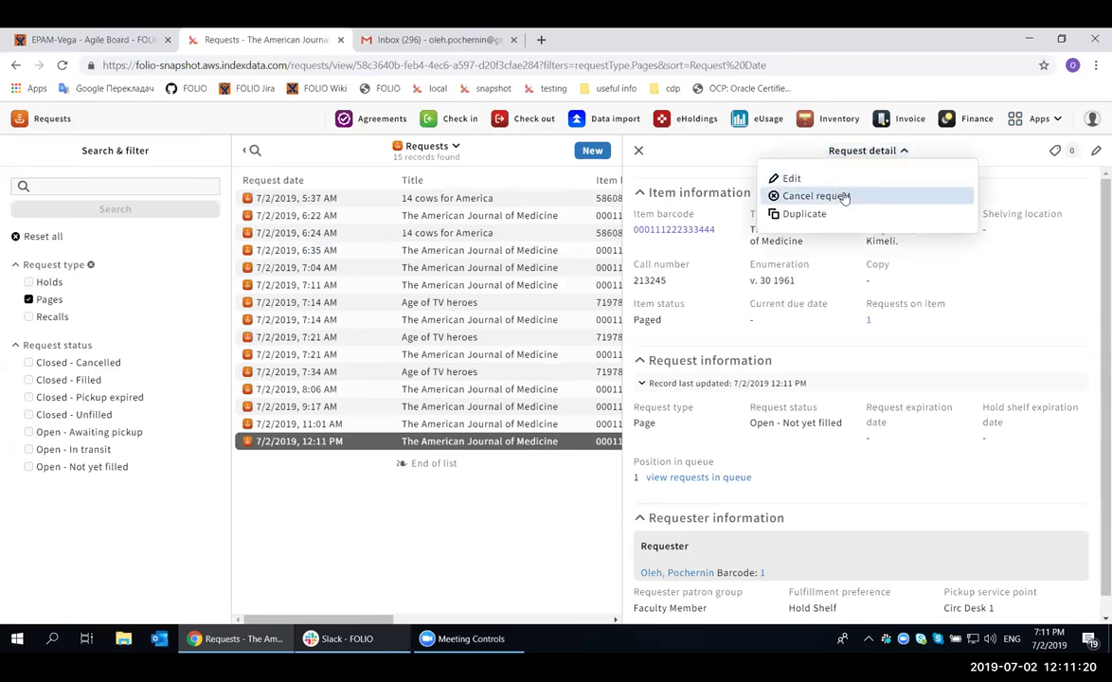
key("Return")
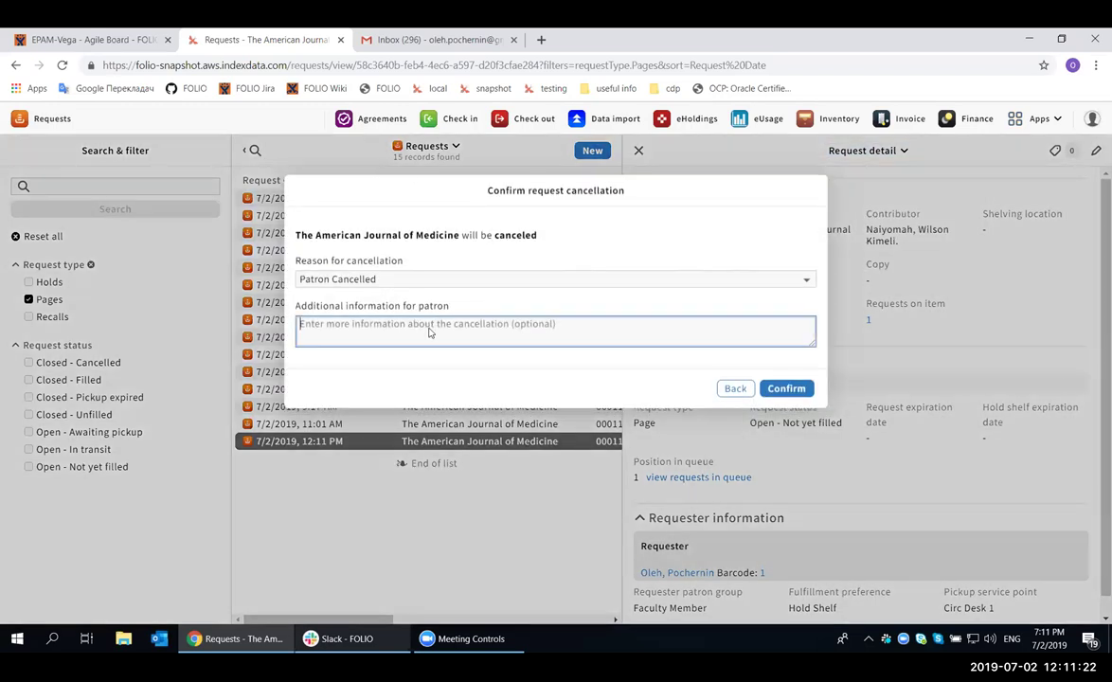
type("som")
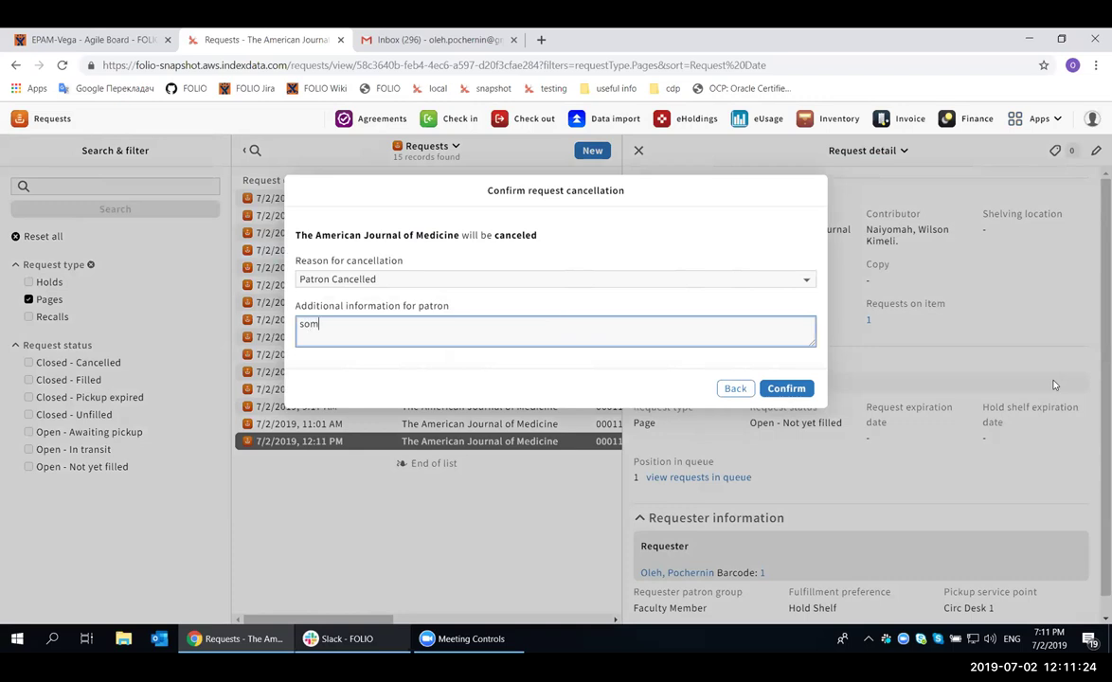
type("e infor")
key("BackSpace")
left_click(729, 362)
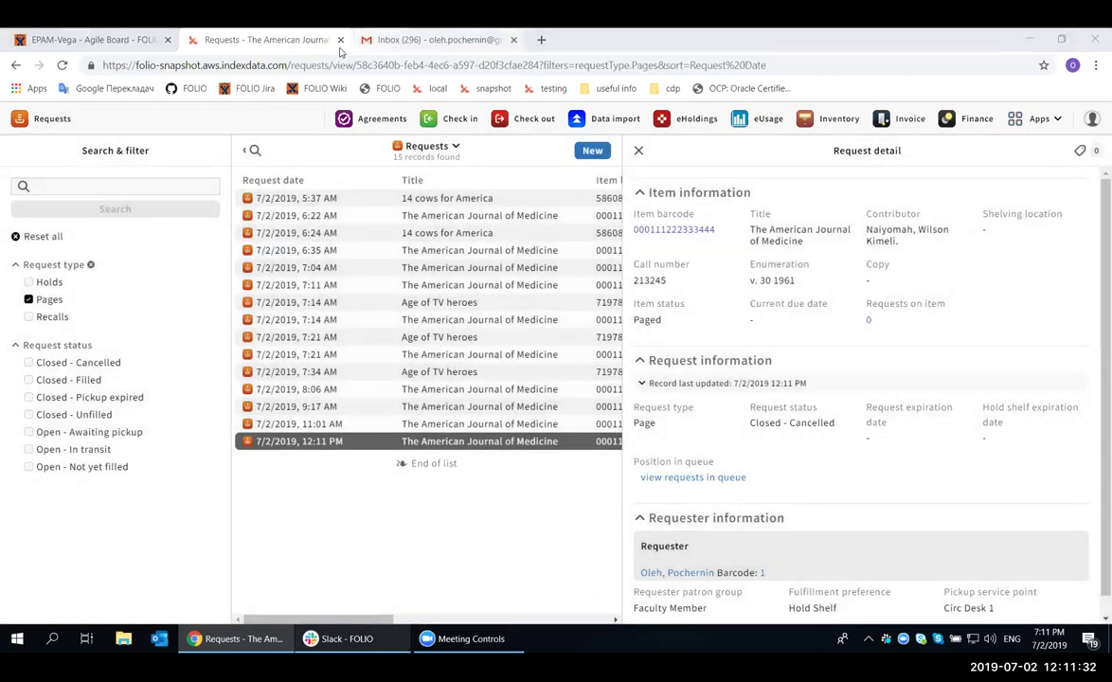
left_click(431, 39)
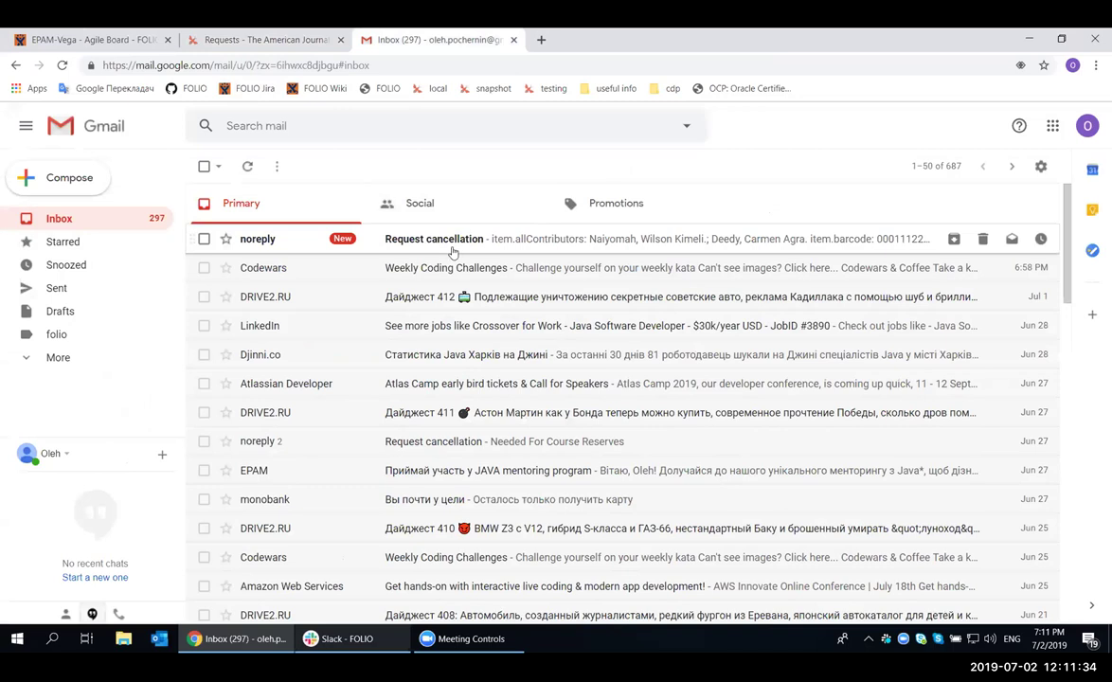
Open the Request cancellation email and look over the contributors it lists
left_click(453, 248)
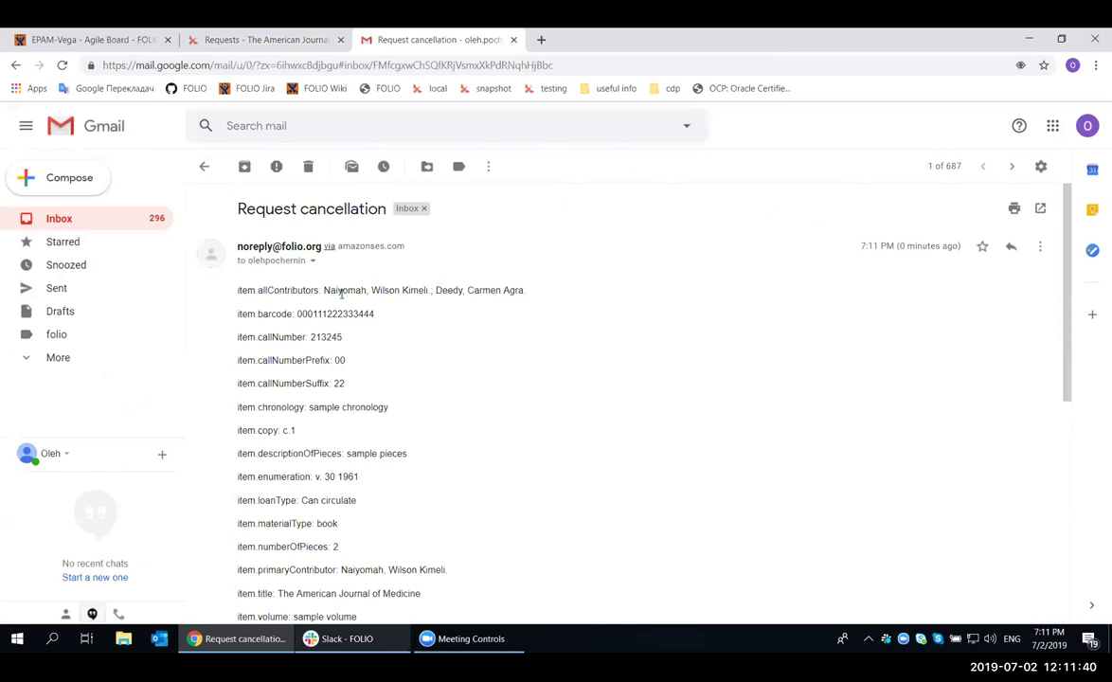
left_click_drag(324, 293, 476, 293)
left_click_drag(299, 314, 351, 315)
left_click(336, 324)
scroll(344, 322, "down", 3)
scroll(346, 321, "down", 2)
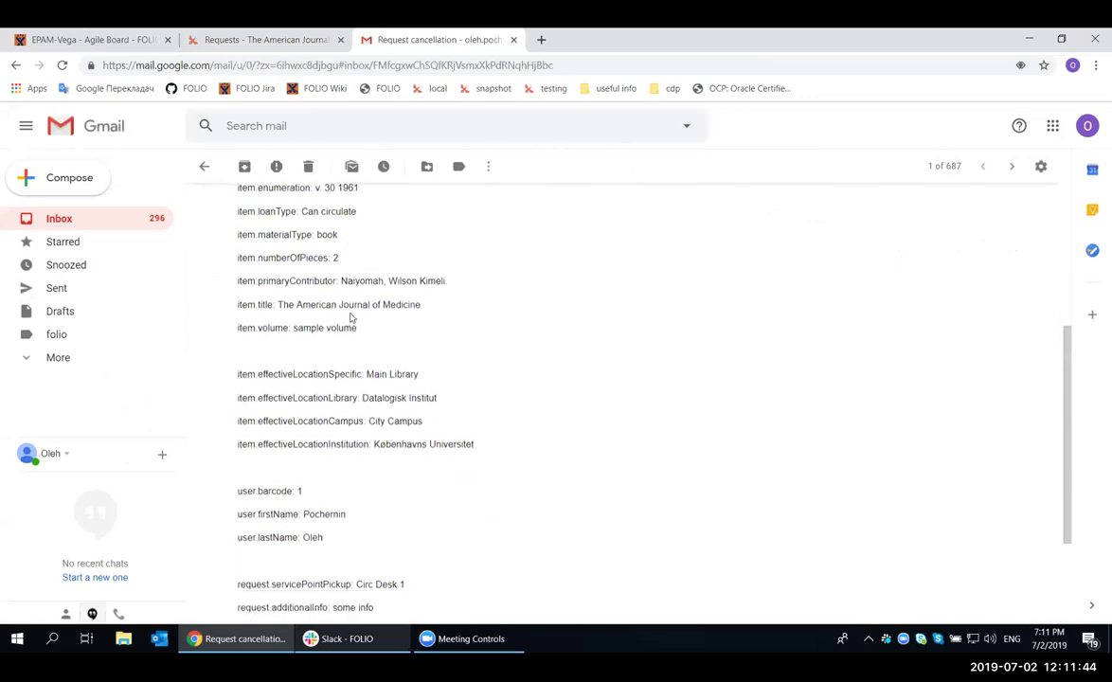
scroll(388, 511, "down", 1)
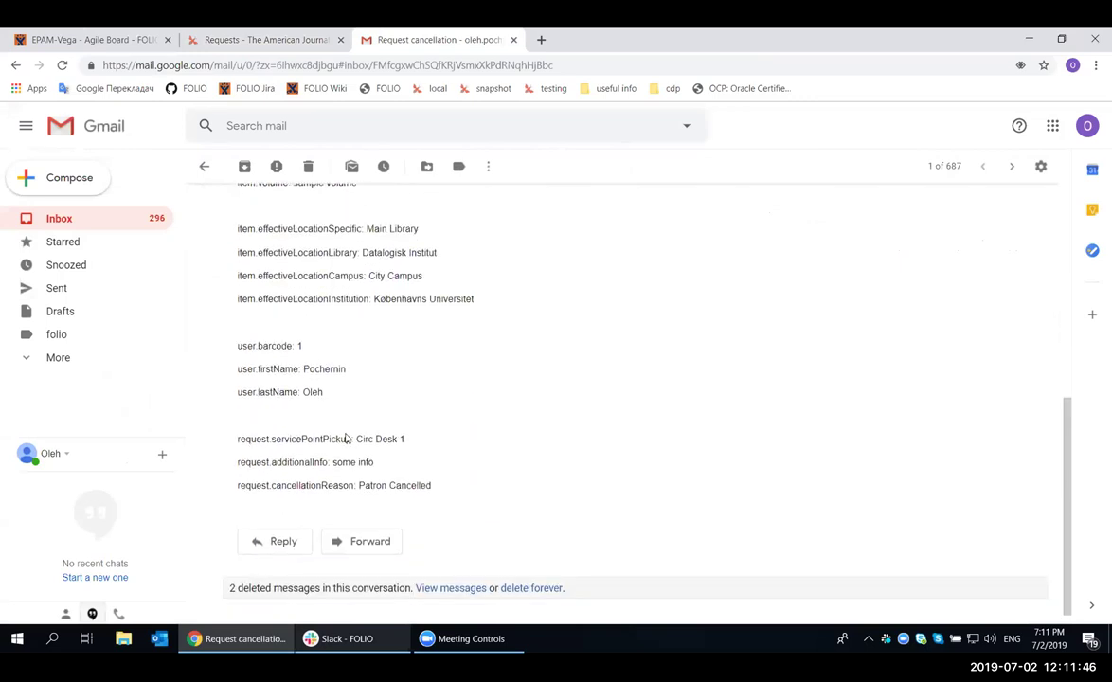
scroll(349, 427, "up", 2)
scroll(364, 473, "down", 1)
Check the email's pickup service point and 'some info' note, then go back to FOLIO
left_click_drag(363, 511, 373, 534)
left_click(390, 524)
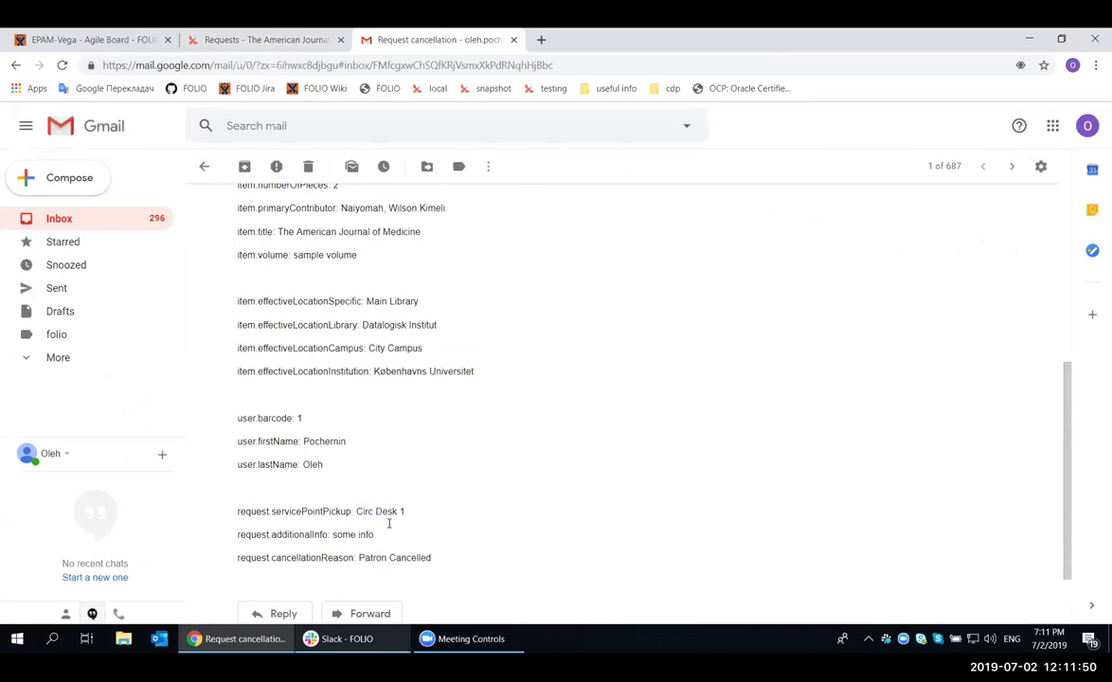
scroll(348, 400, "up", 3)
scroll(336, 379, "up", 2)
scroll(350, 417, "down", 3)
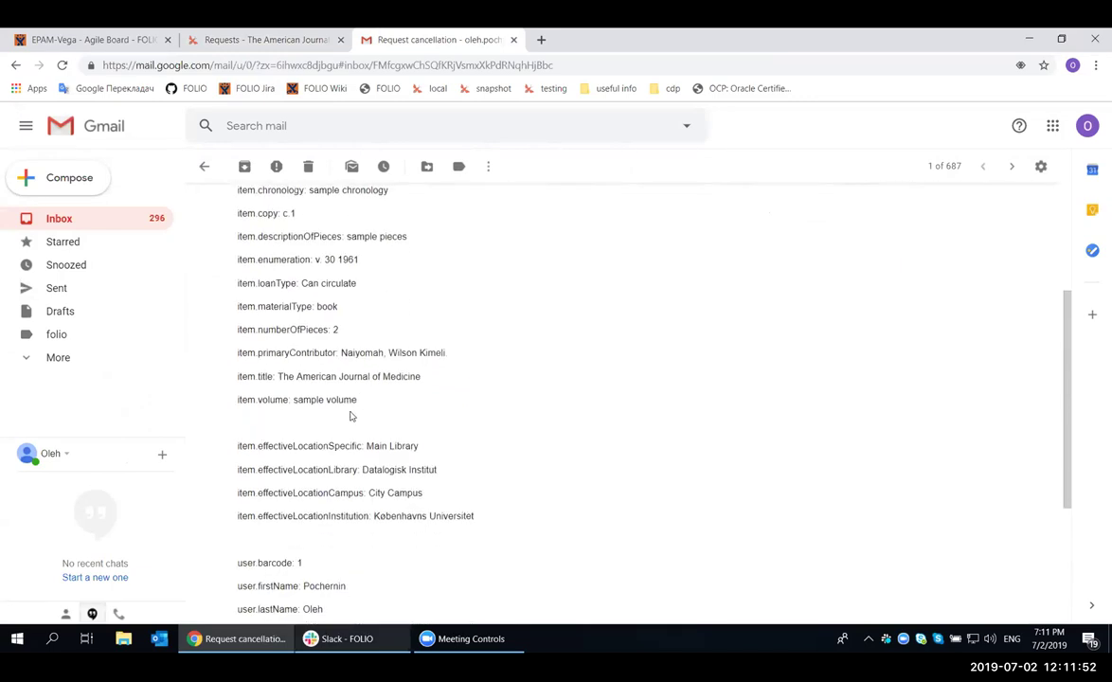
scroll(360, 446, "down", 2)
scroll(373, 481, "down", 1)
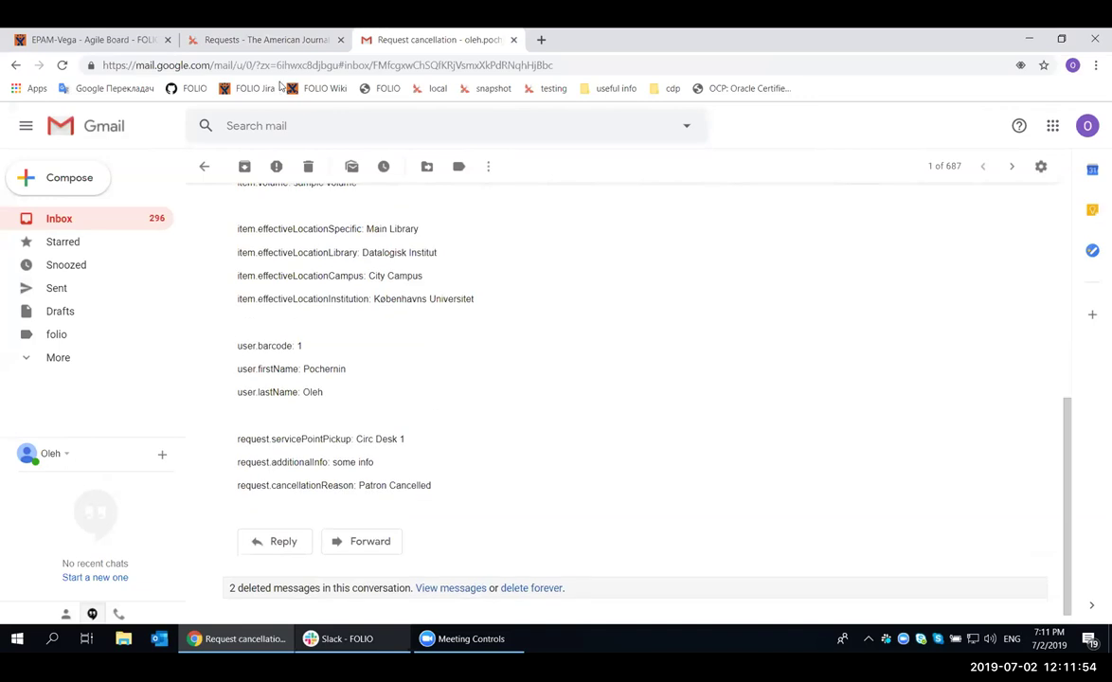
left_click(260, 40)
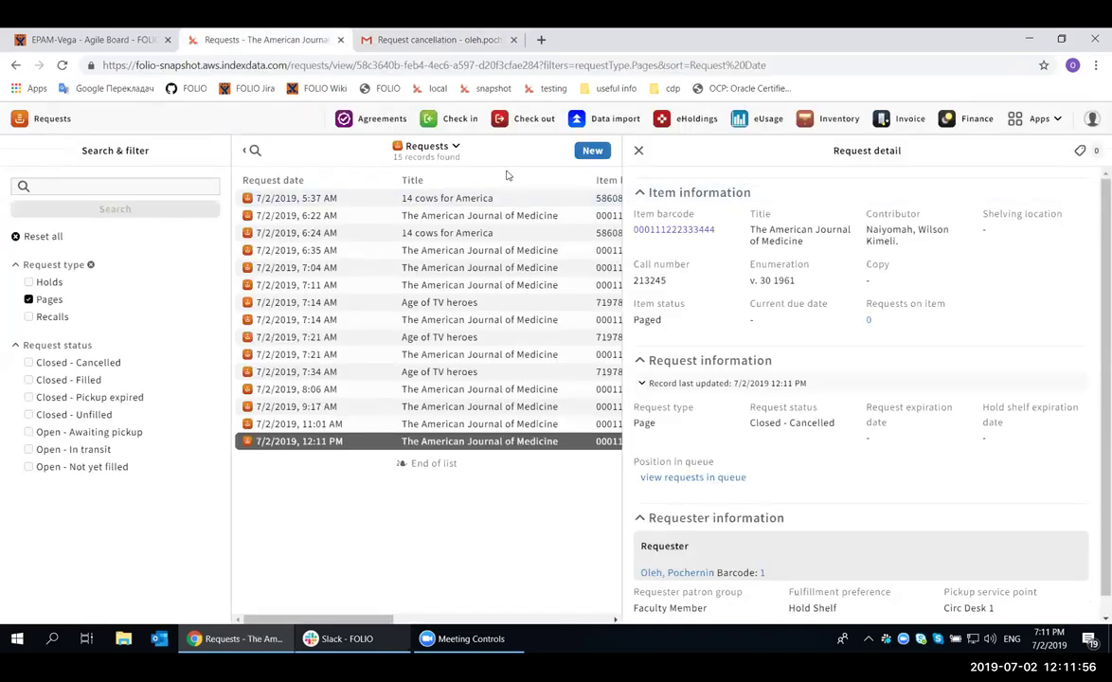
In the Check out app, fill in the patron's barcode from saved suggestions and load the borrower
left_click(521, 118)
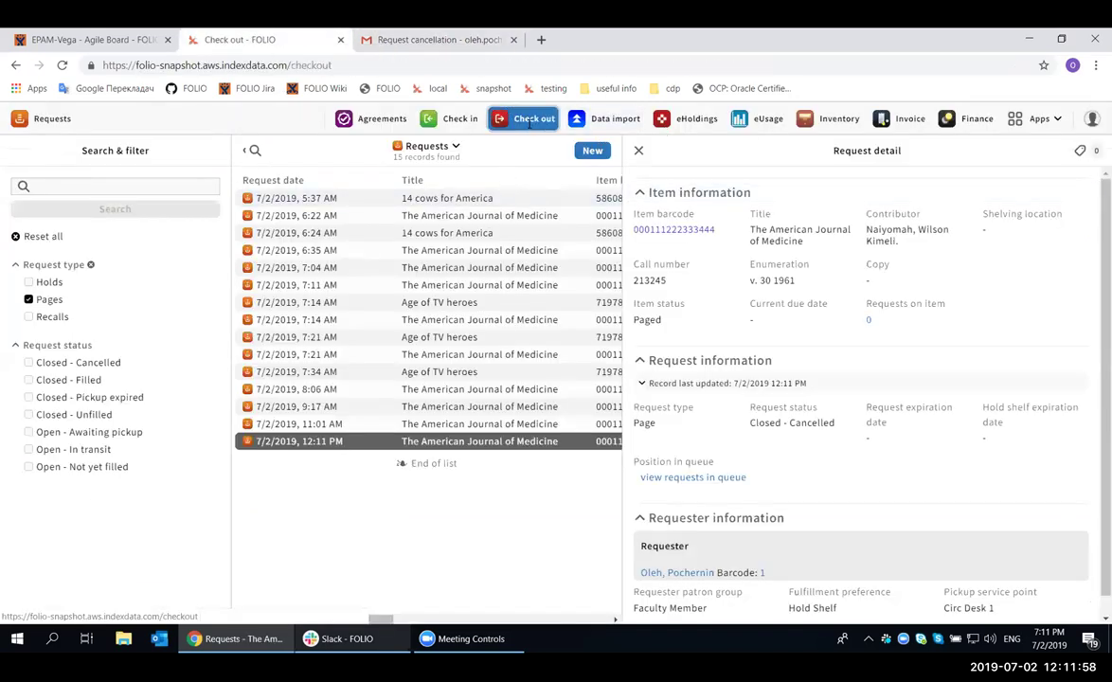
left_click(116, 186)
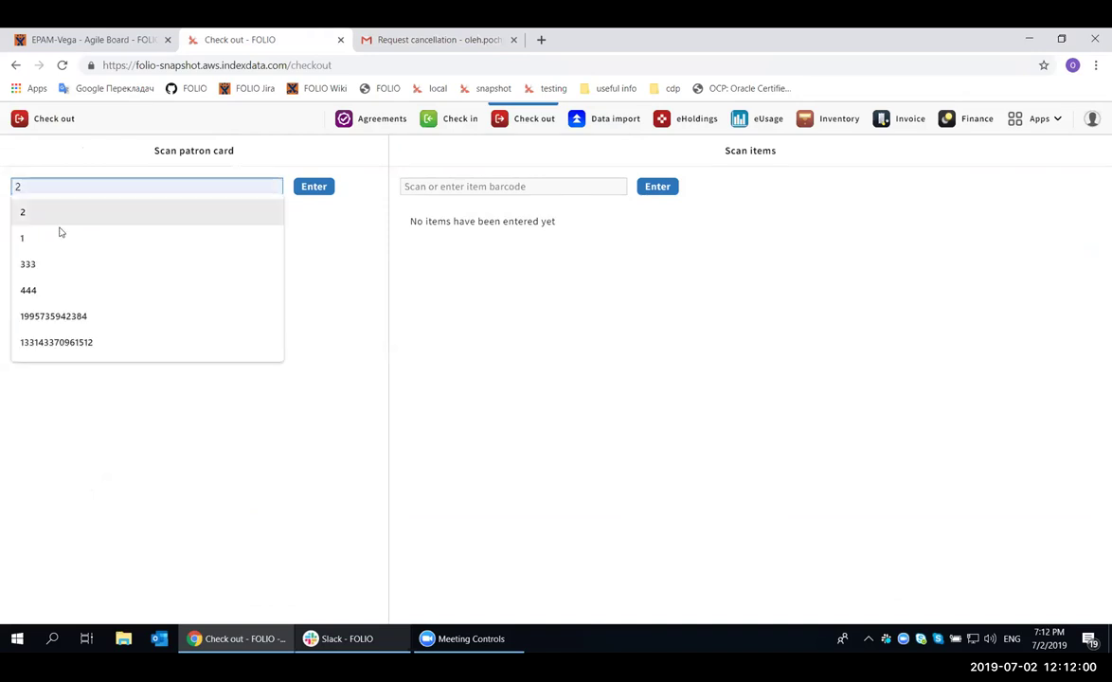
left_click(60, 233)
left_click(316, 187)
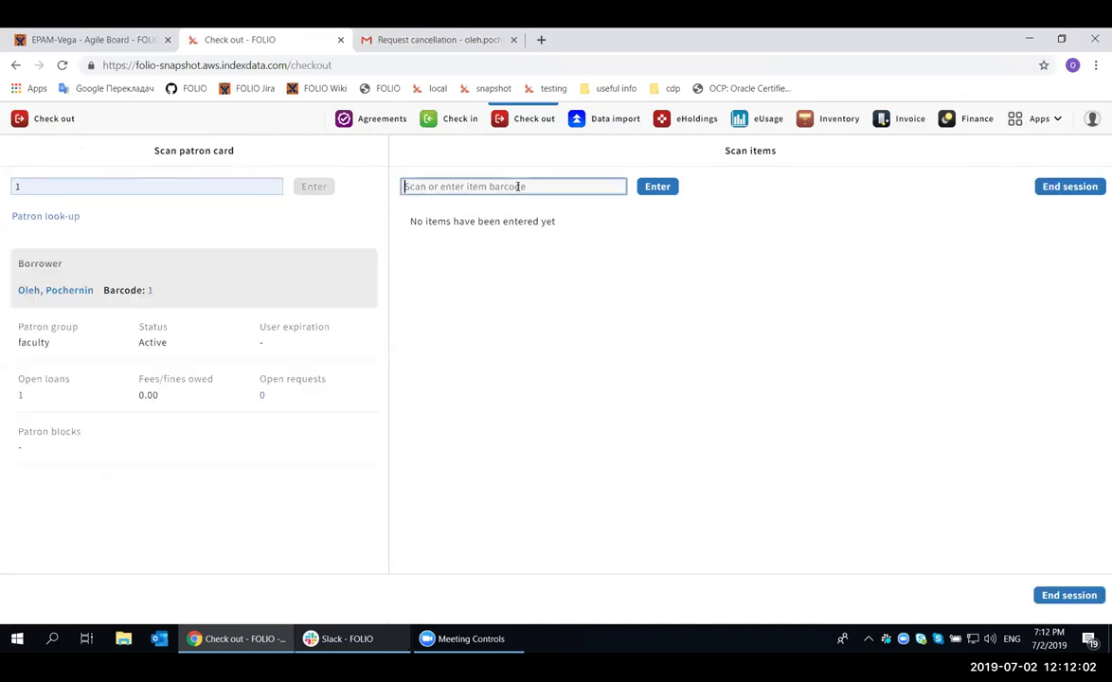
left_click(530, 208)
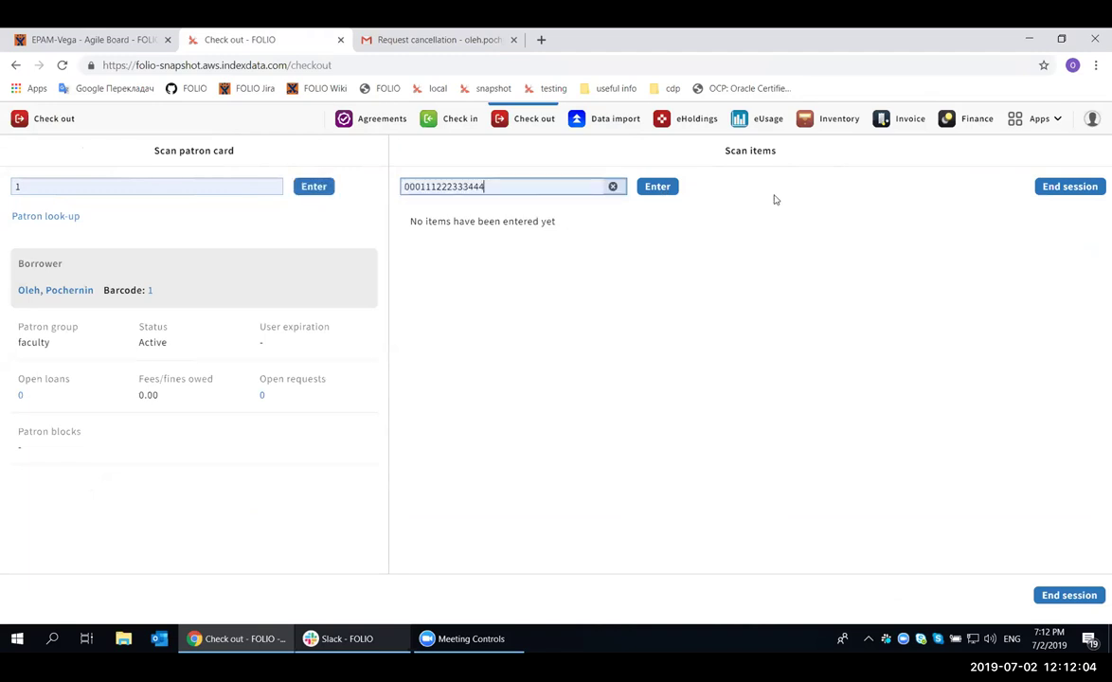
left_click(657, 186)
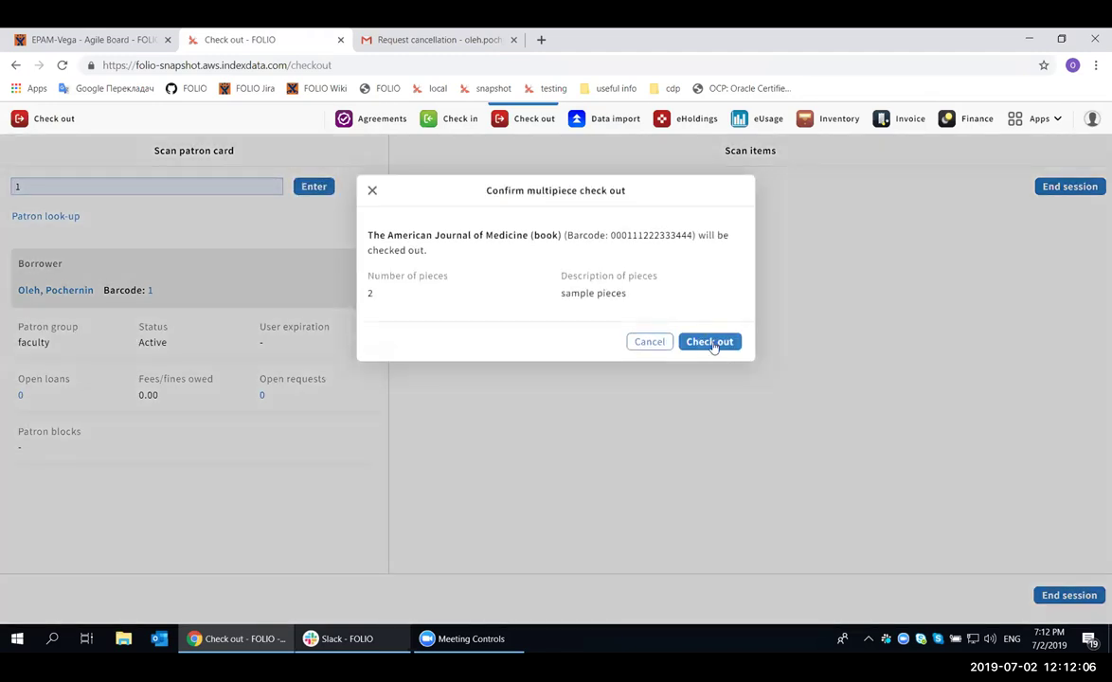
left_click(710, 344)
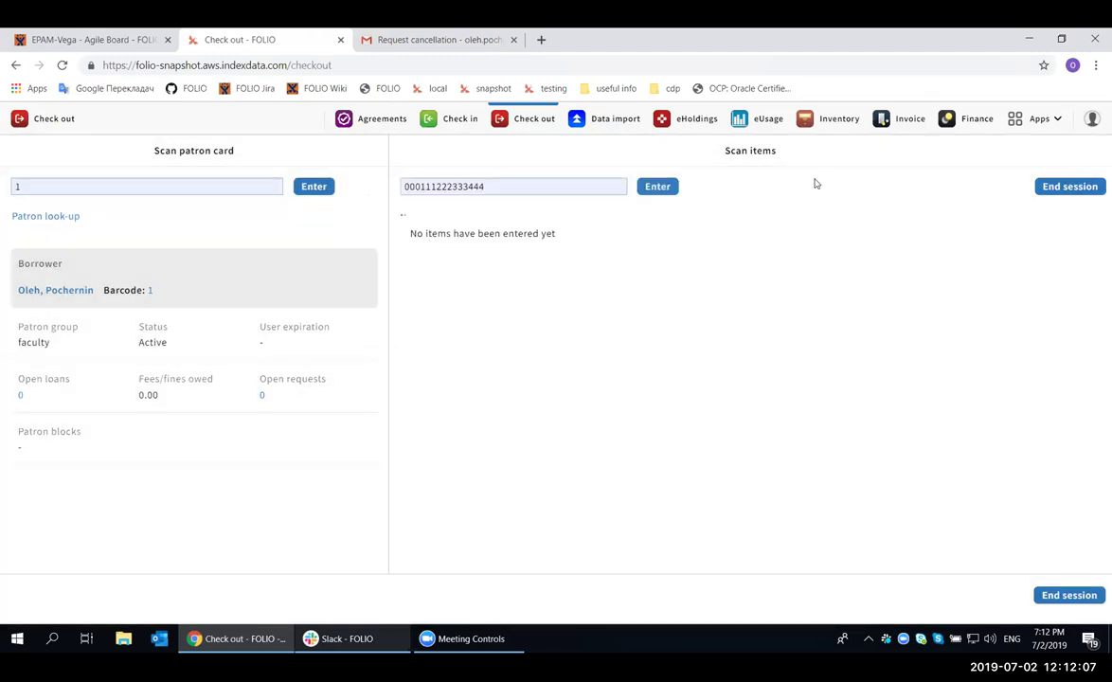
left_click(1056, 594)
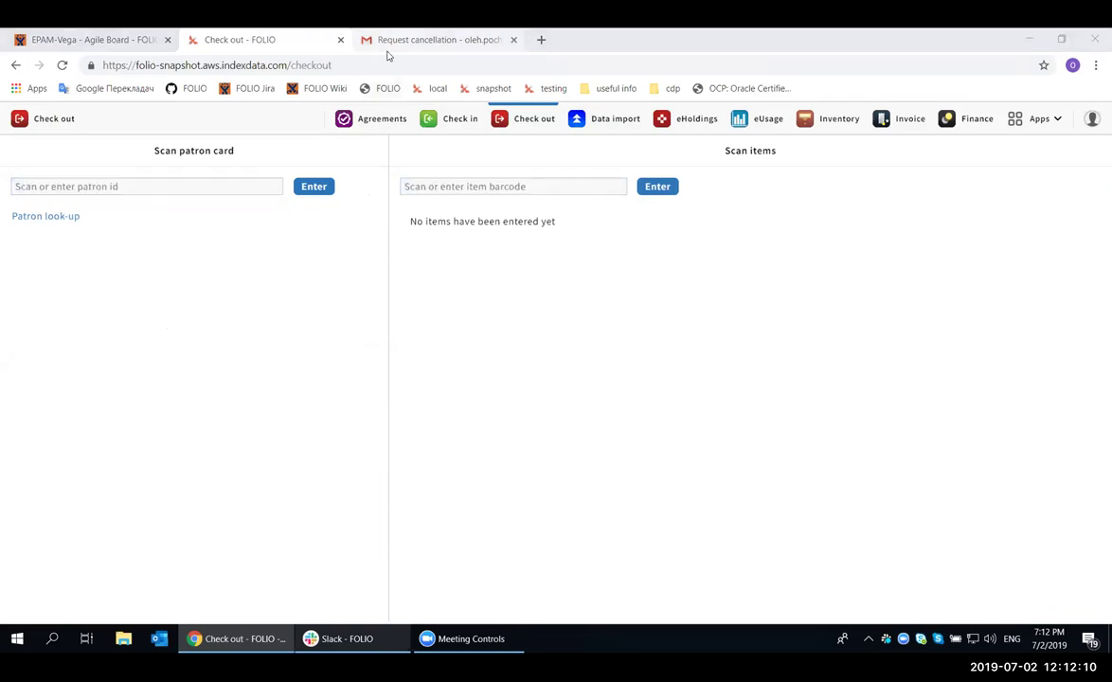
left_click(422, 39)
left_click(59, 219)
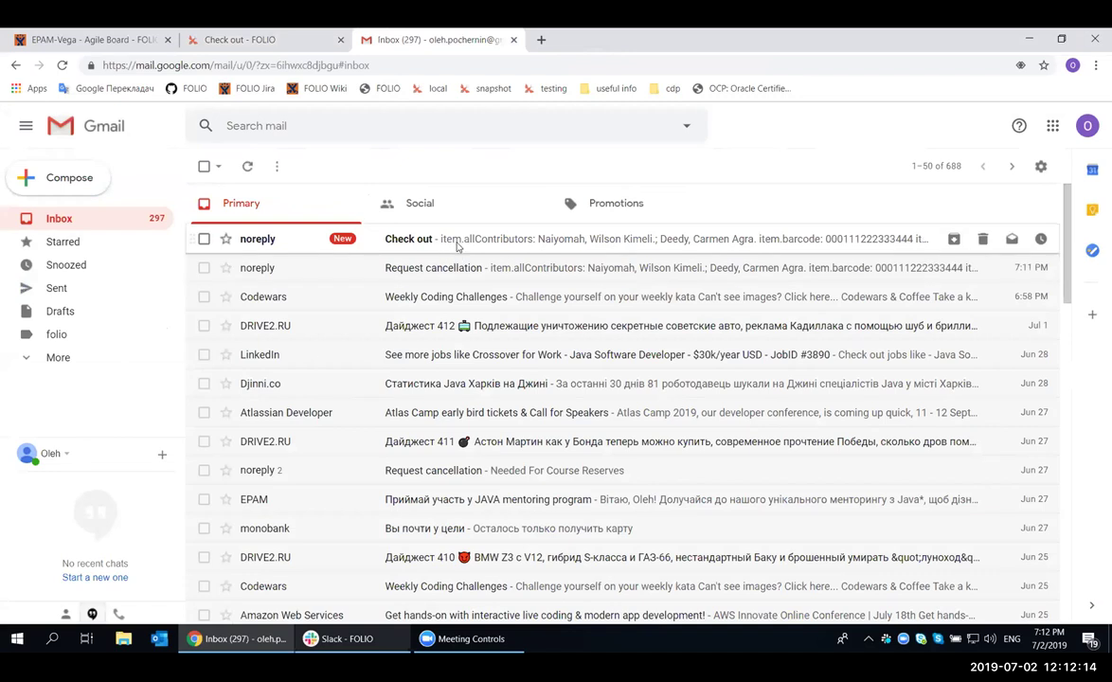
Read the Check out notice email showing the 12:32 PM due date, then return to FOLIO Check out
left_click(457, 242)
scroll(355, 290, "down", 3)
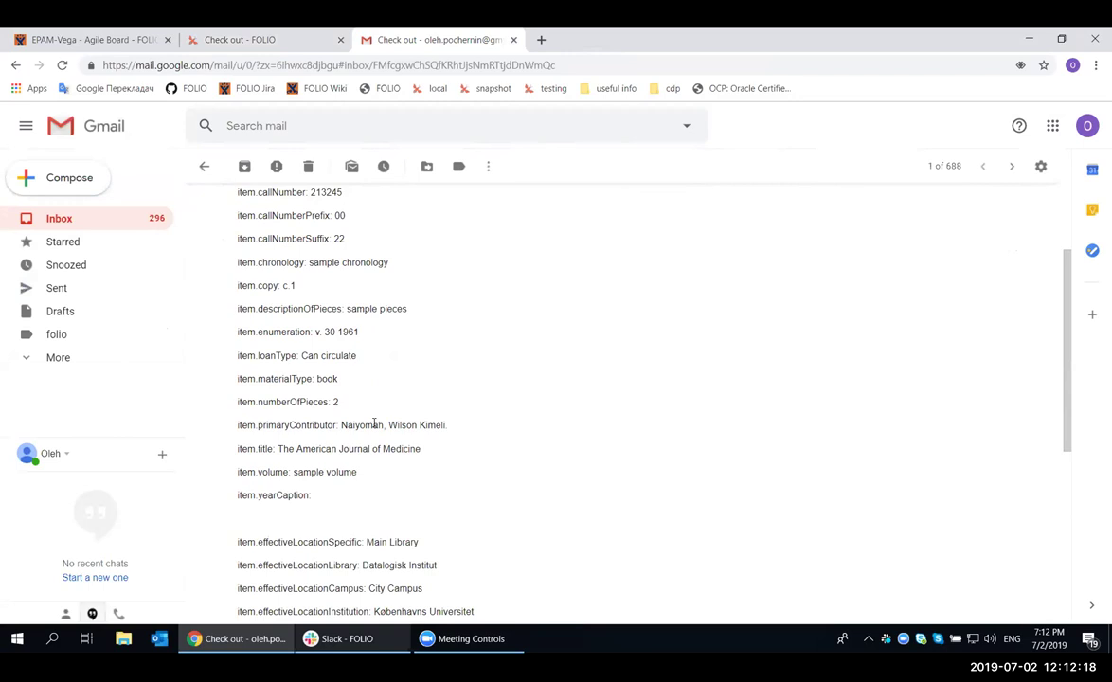
scroll(399, 451, "down", 6)
scroll(355, 247, "up", 1)
scroll(355, 246, "up", 3)
left_click(274, 41)
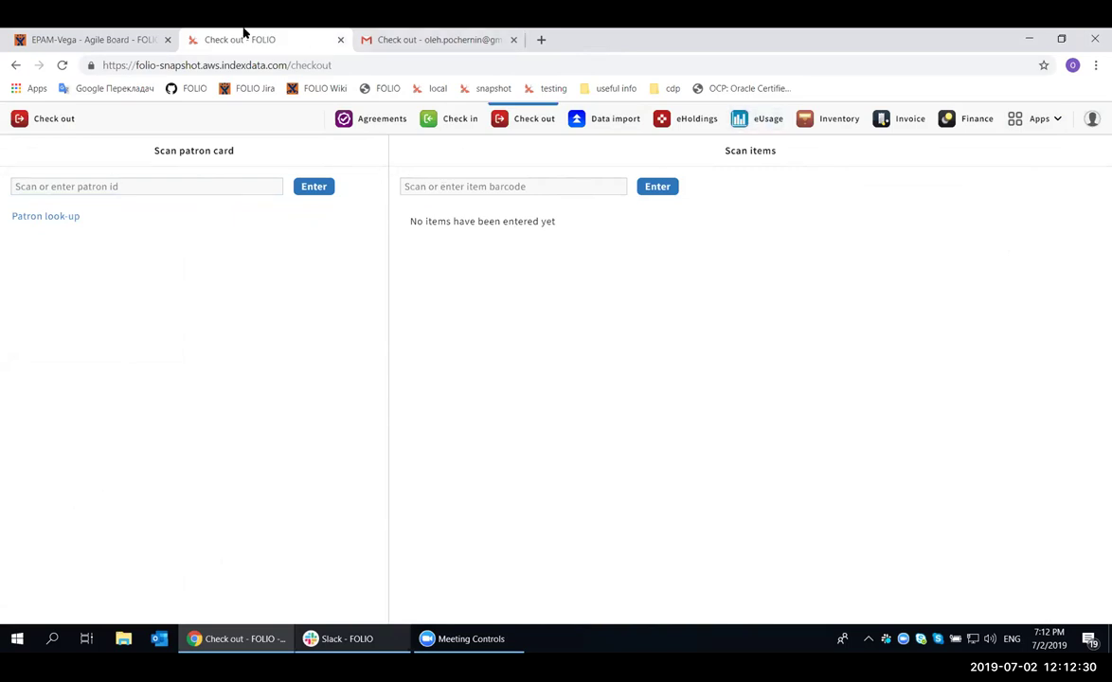
left_click(140, 33)
left_click(254, 34)
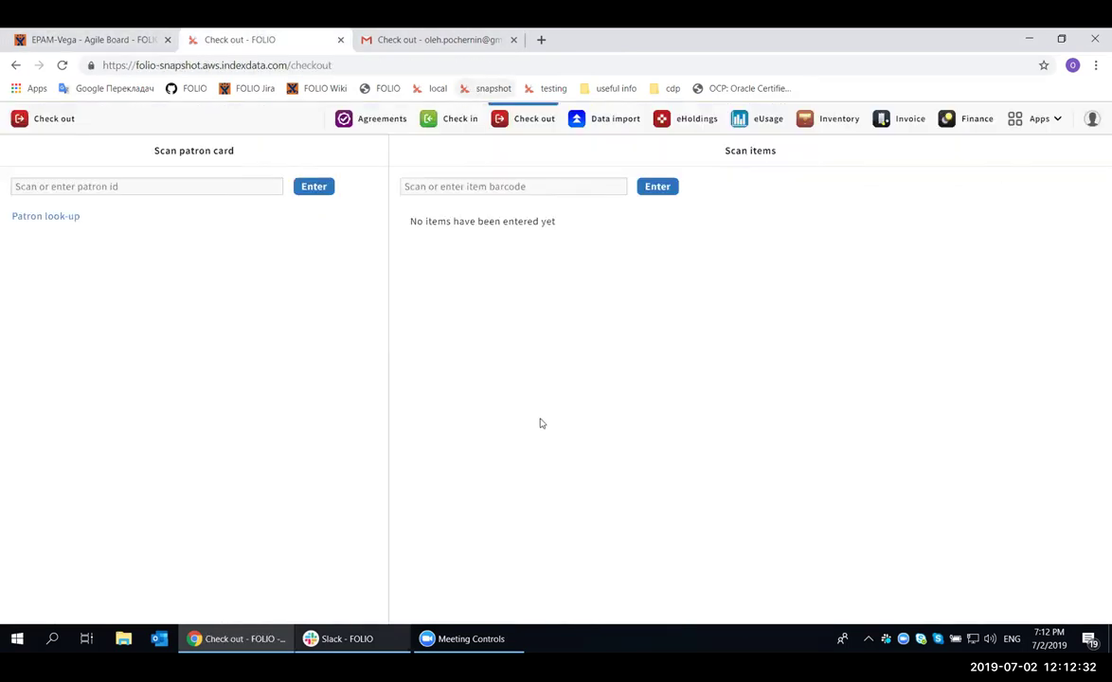
left_click(465, 642)
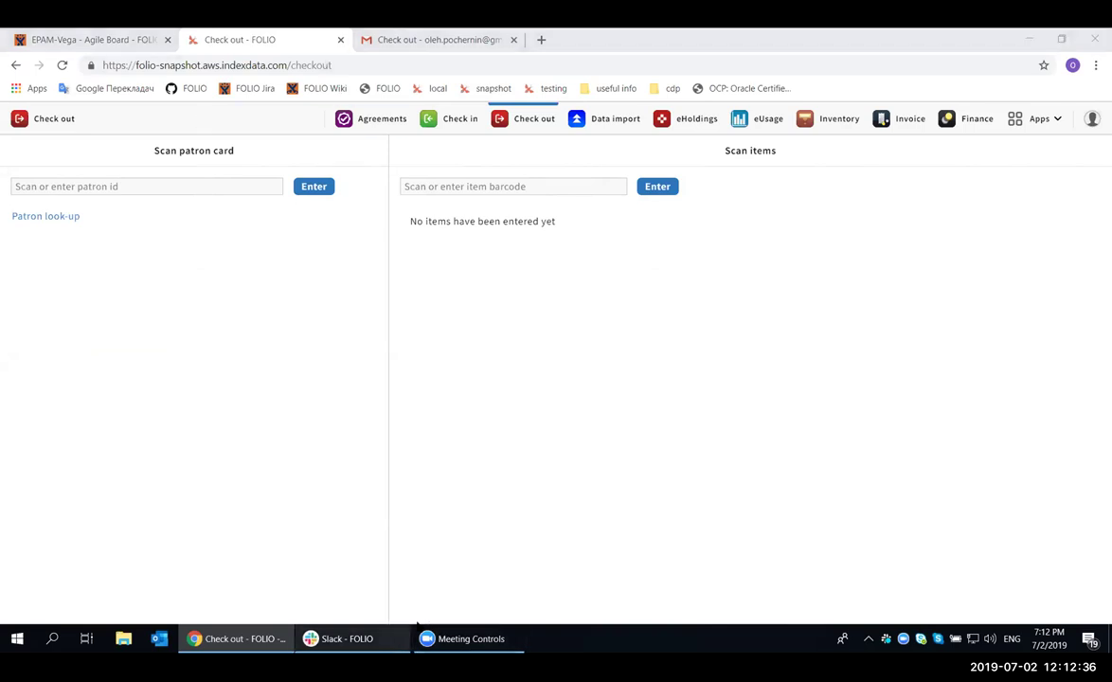
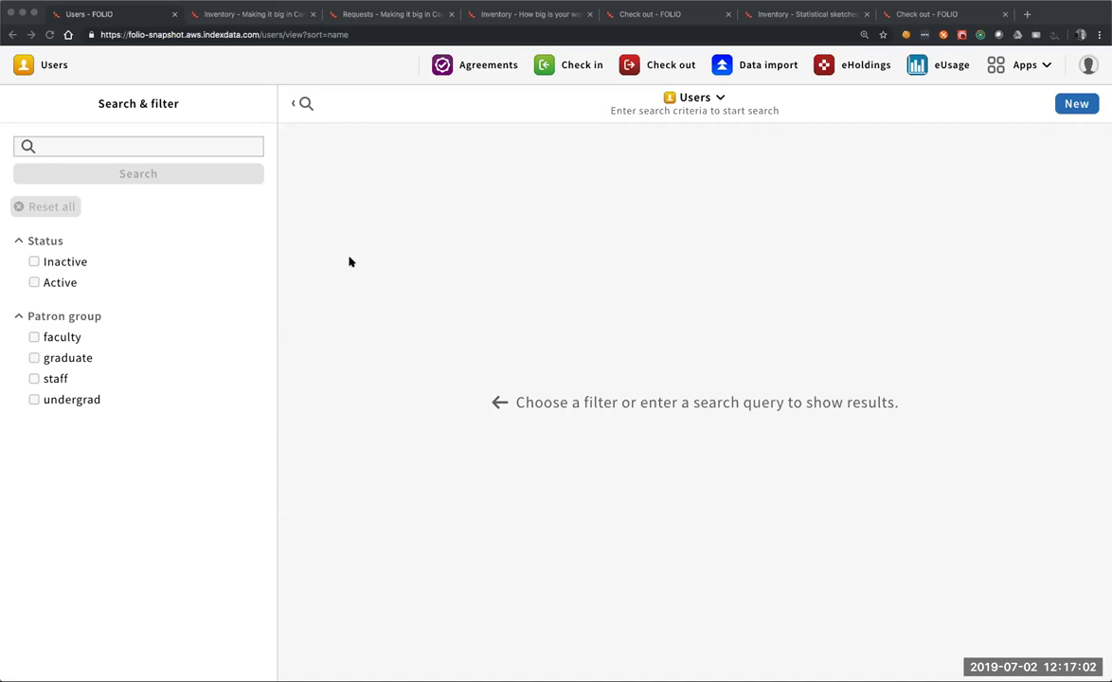
Search Users by the patron's last name, then first name, and open the single inactive staff record
left_click(201, 155)
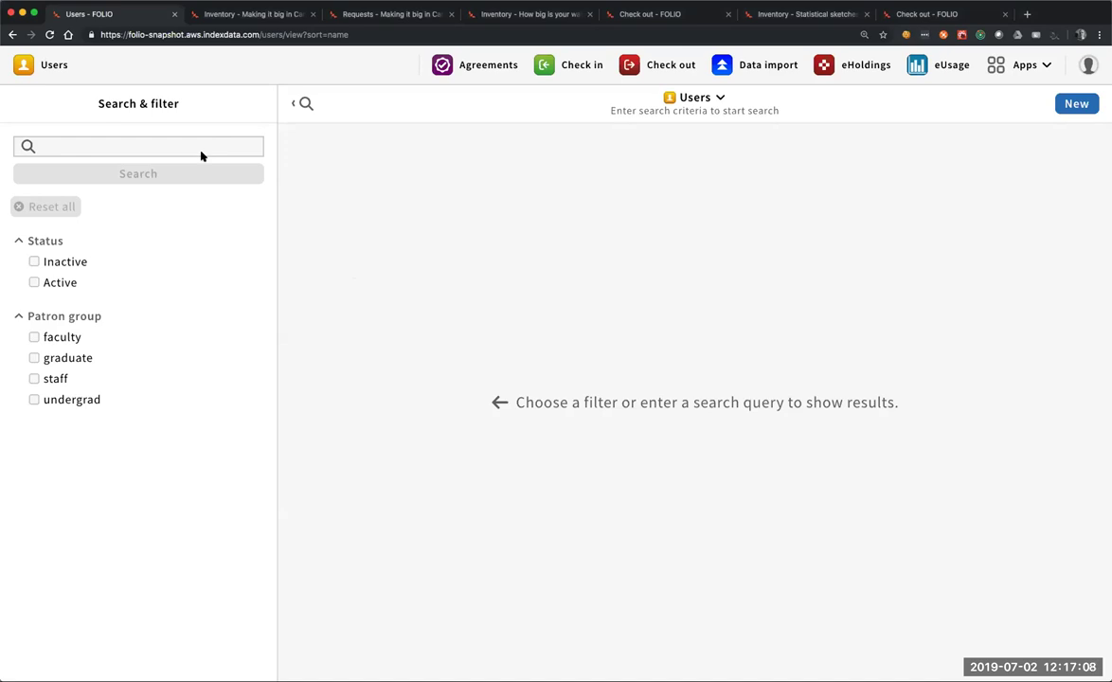
left_click(199, 149)
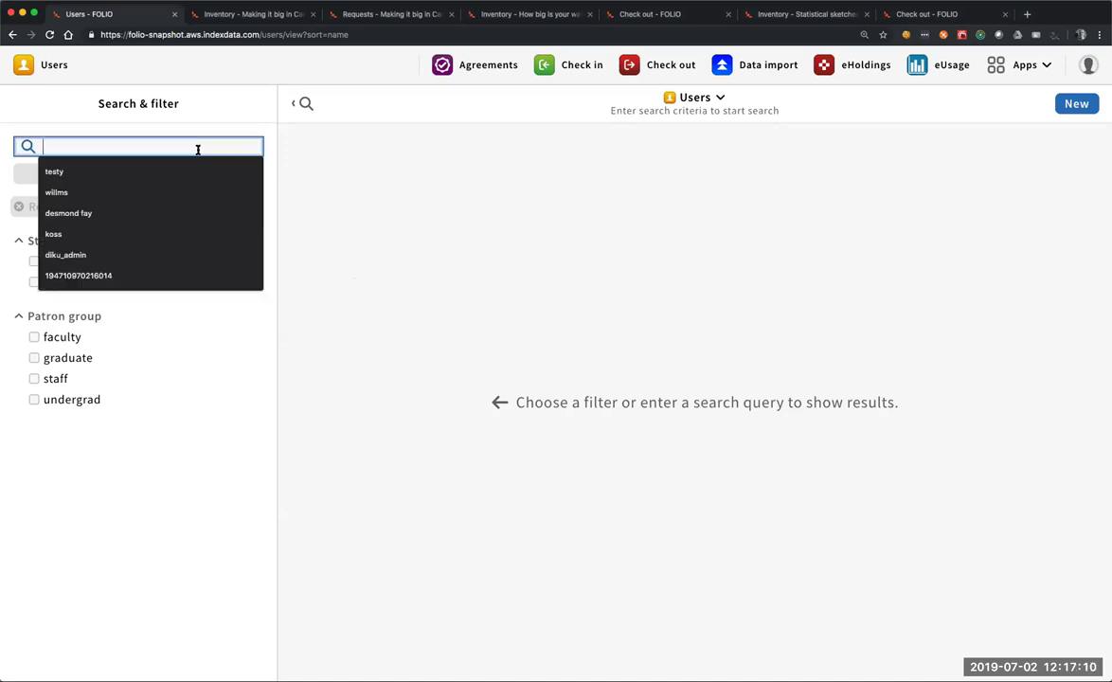
key("Return")
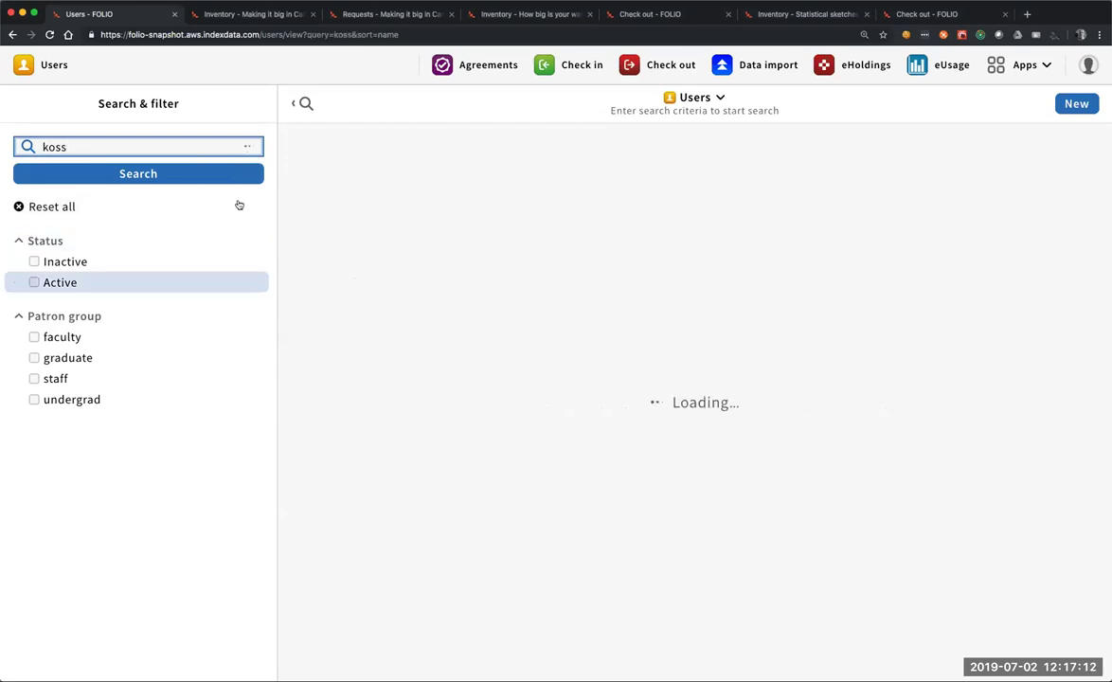
key("Home")
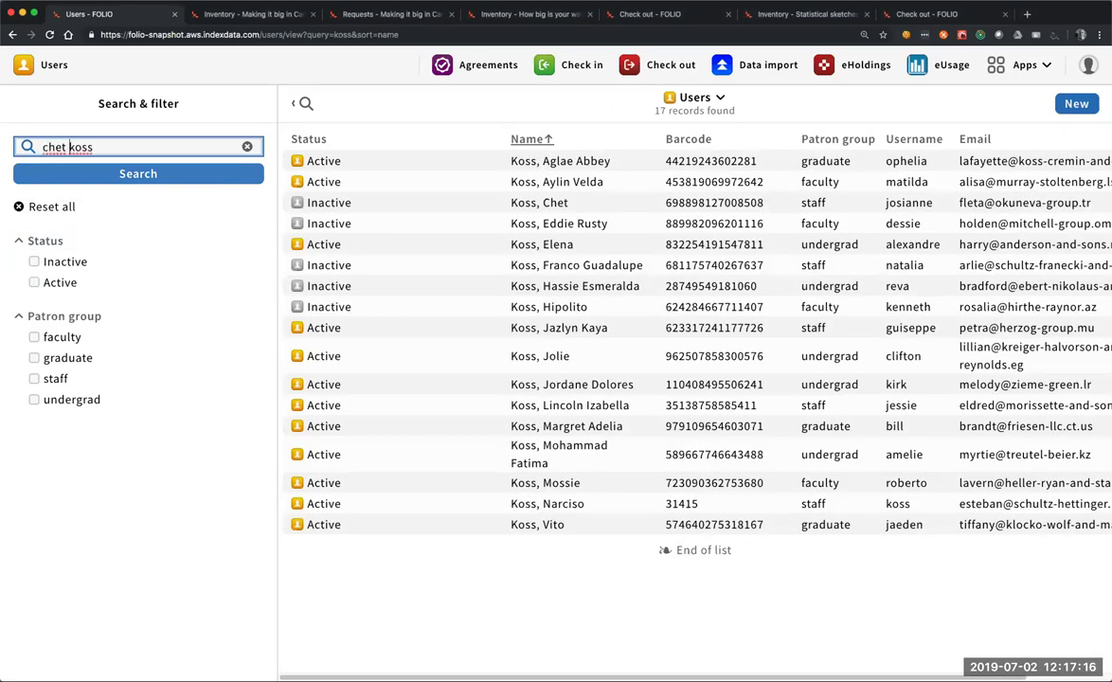
left_click(203, 177)
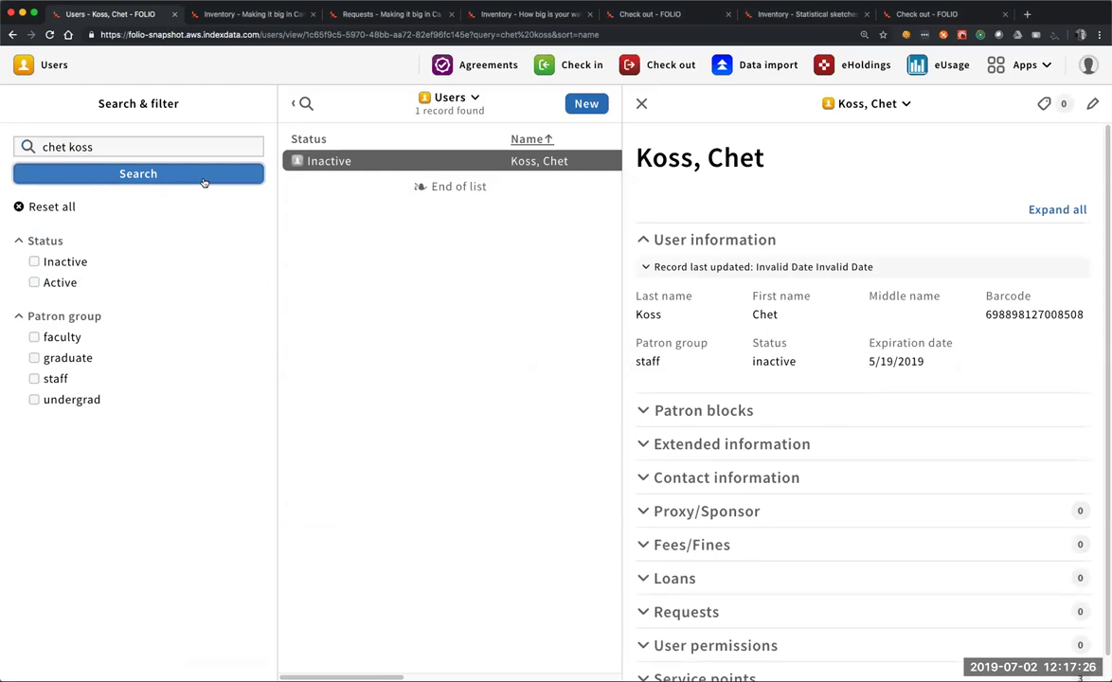
Change the first name in the search, expand the open record's Extended information, and rerun the search
left_click(124, 174)
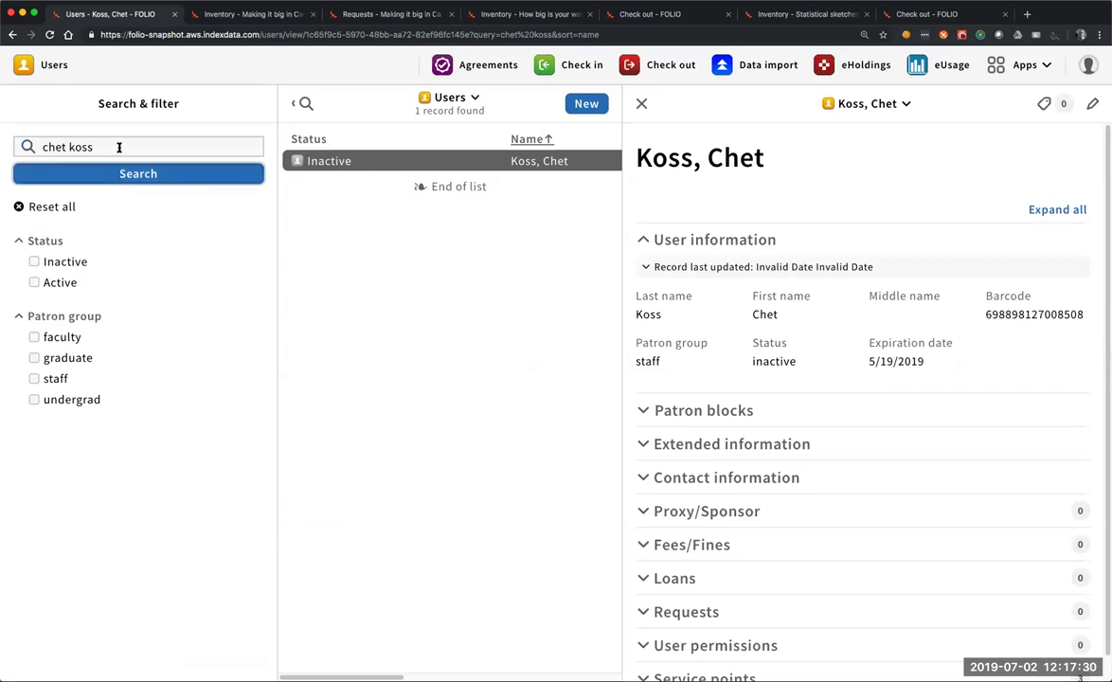
left_click(119, 146)
double_click(52, 147)
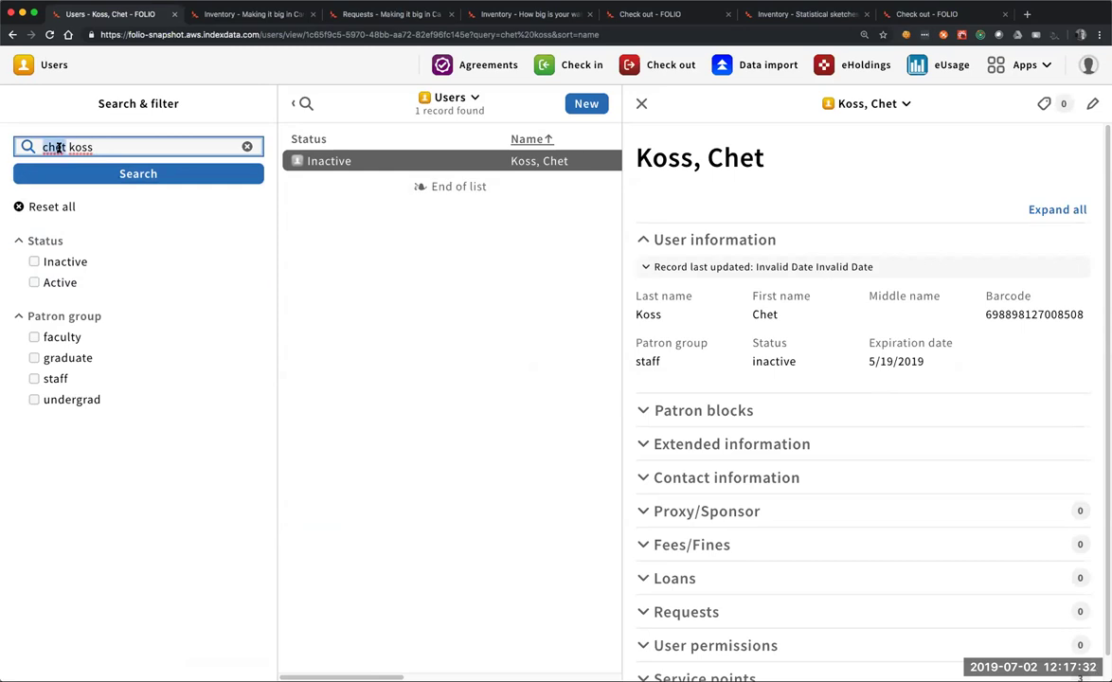
type("bill")
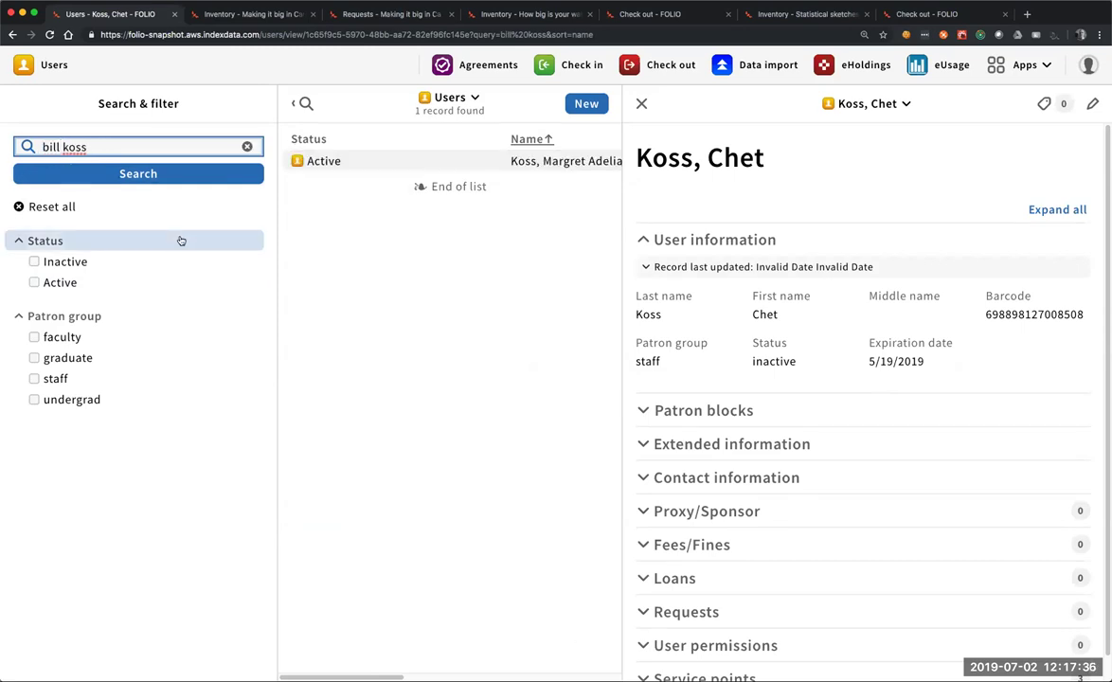
left_click(794, 444)
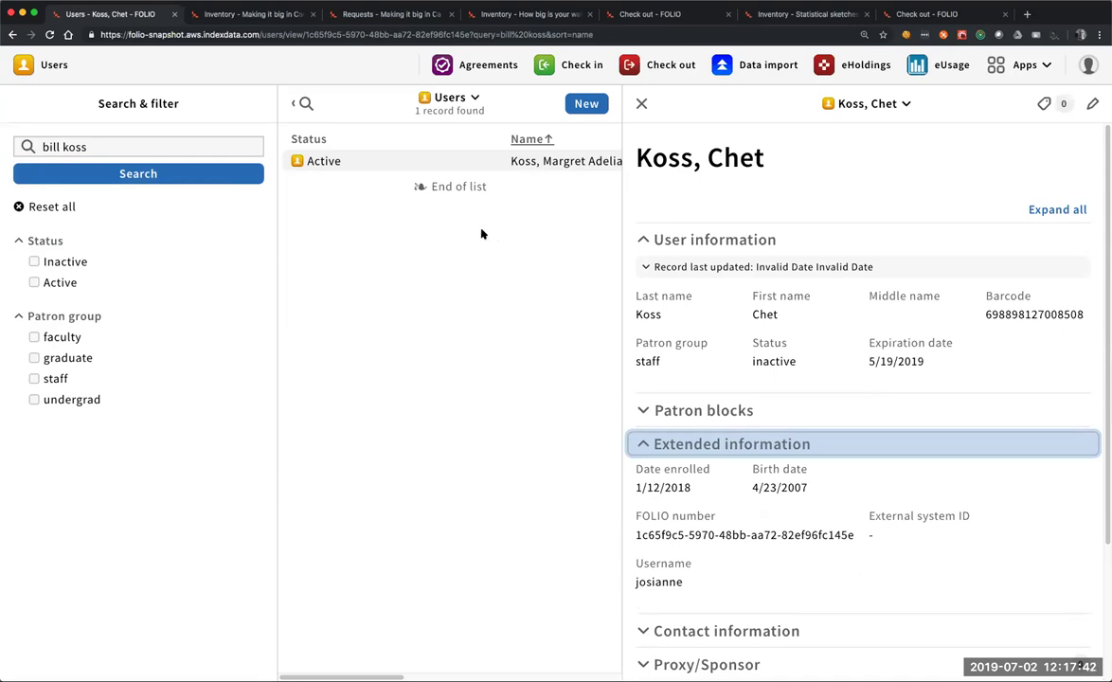
left_click(178, 180)
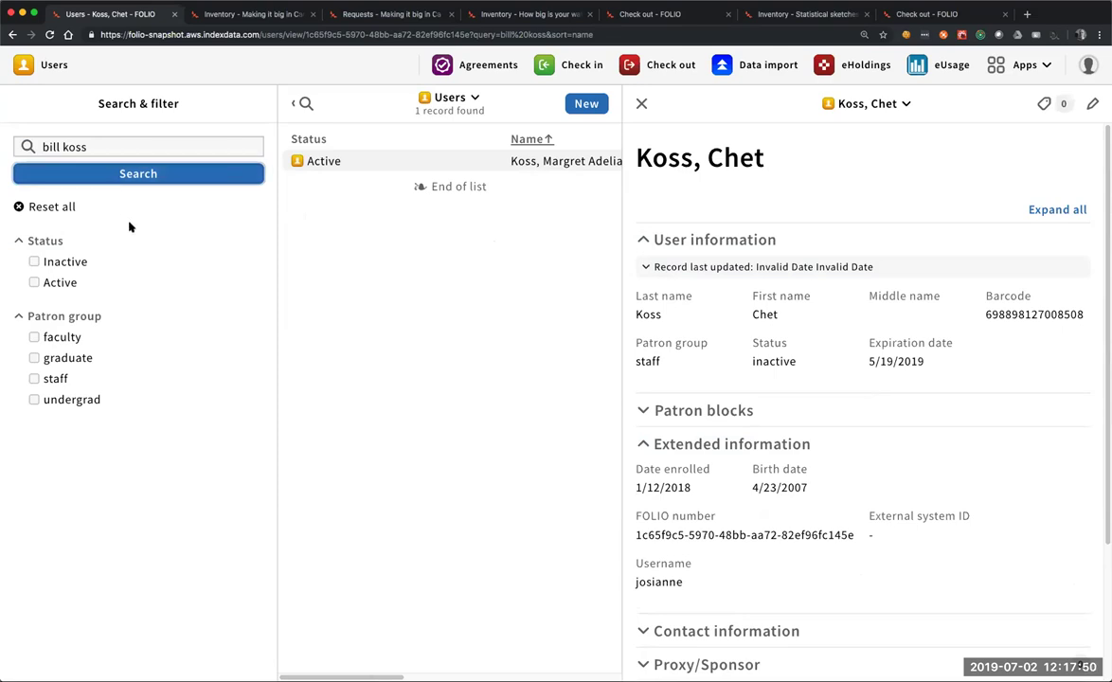
Reset all filters and search the other patron's full name, listing one active user
left_click(35, 205)
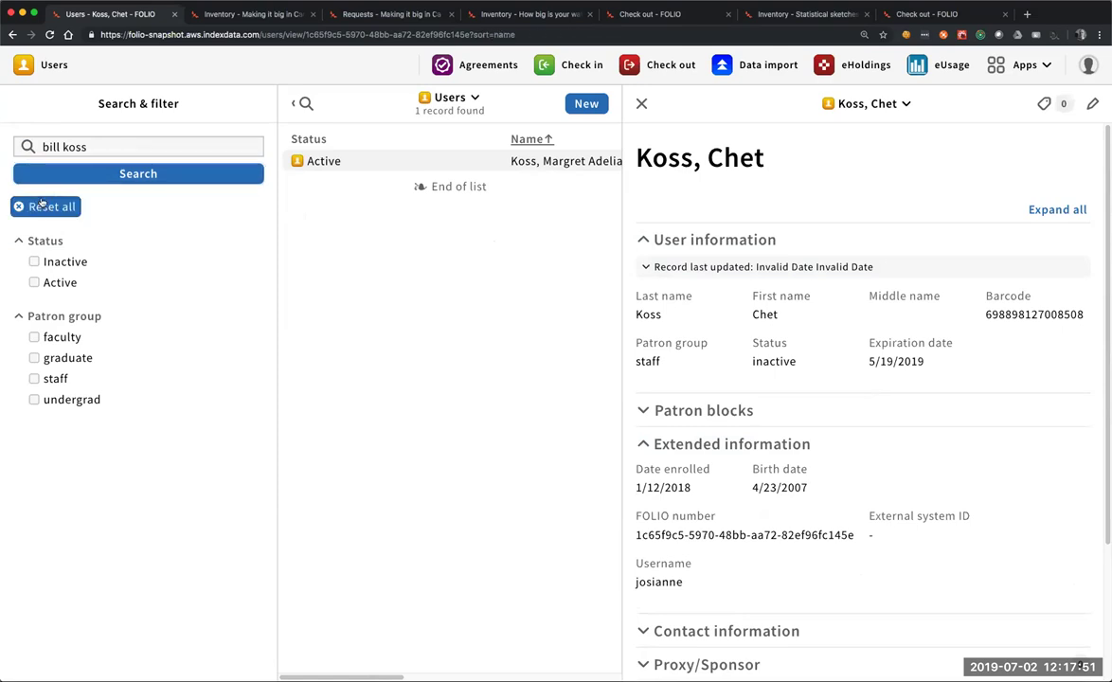
left_click(101, 146)
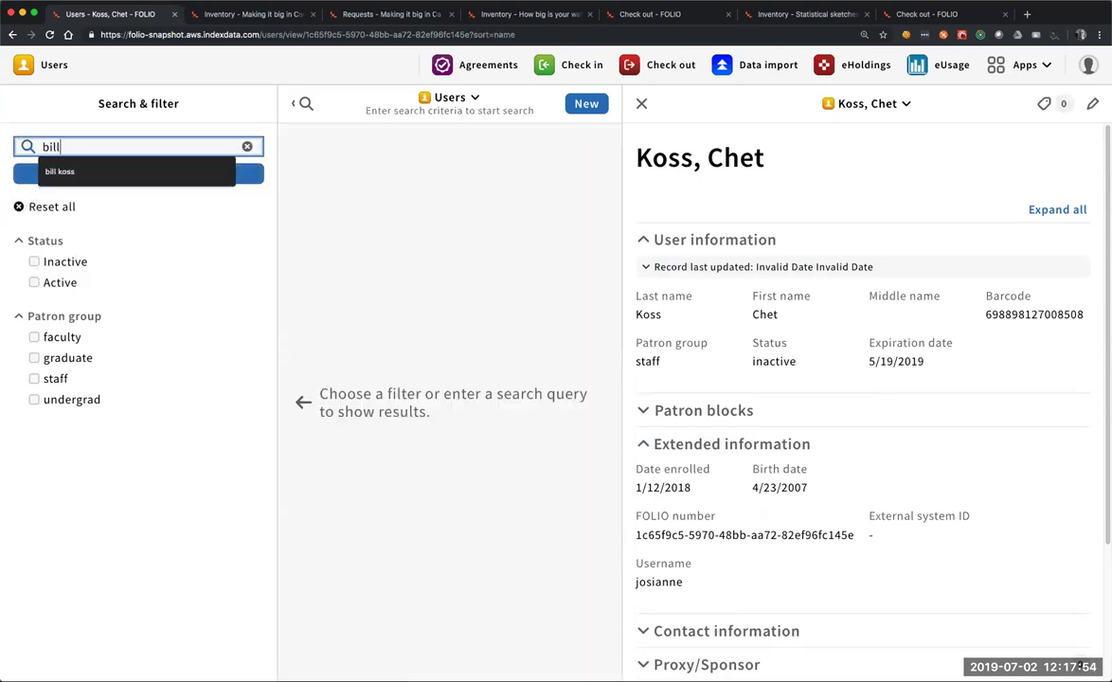
left_click(133, 173)
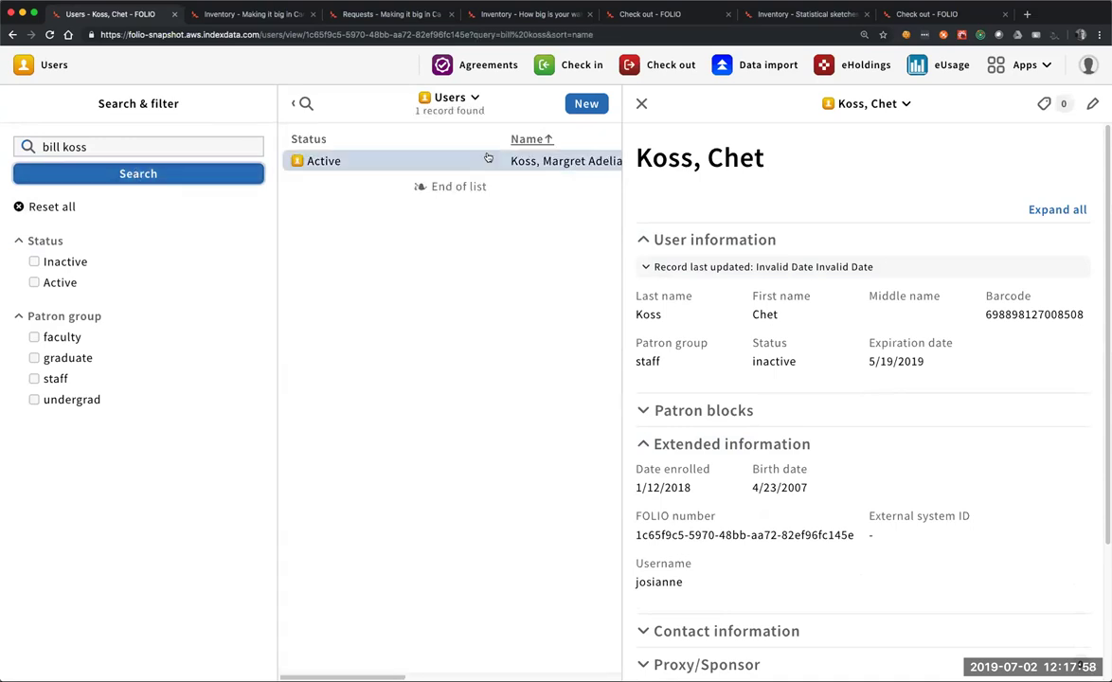
Open the active graduate patron's record and bring it into the edit form
left_click(487, 162)
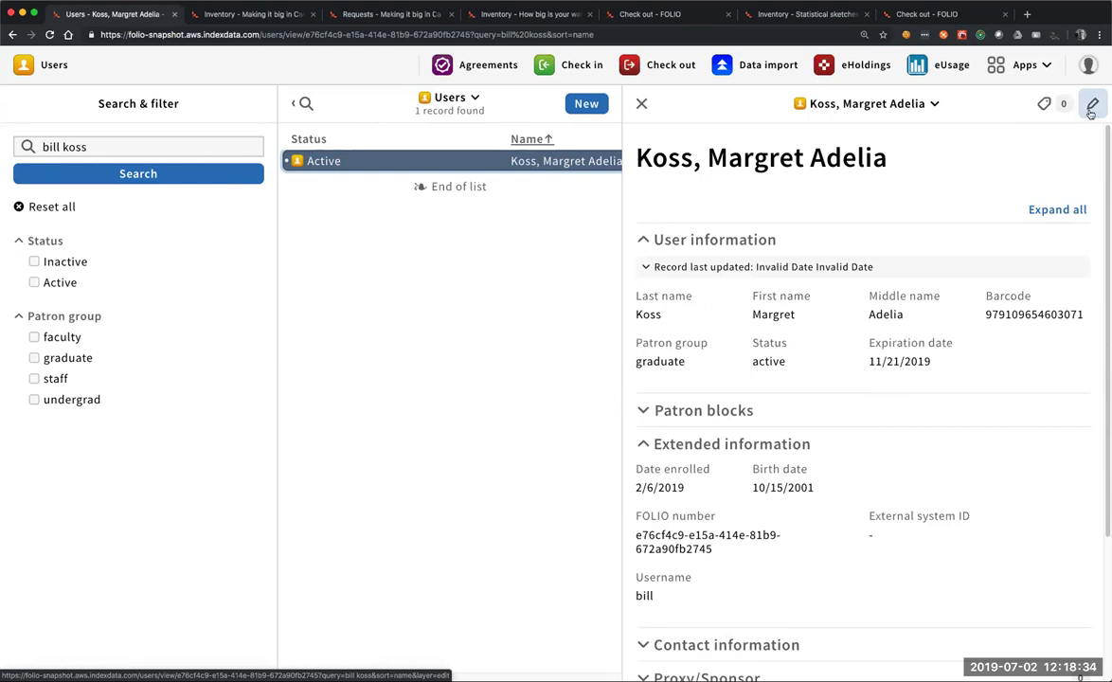
left_click(1091, 106)
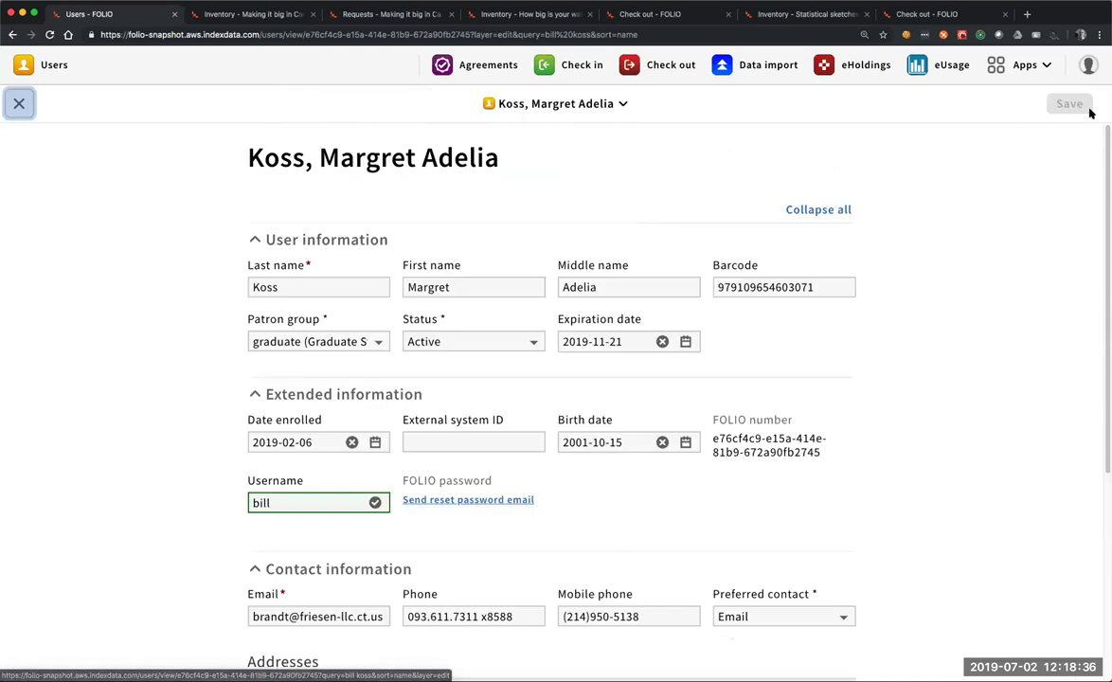
Change the user's barcode to 31415 and see it flagged as already taken
double_click(804, 288)
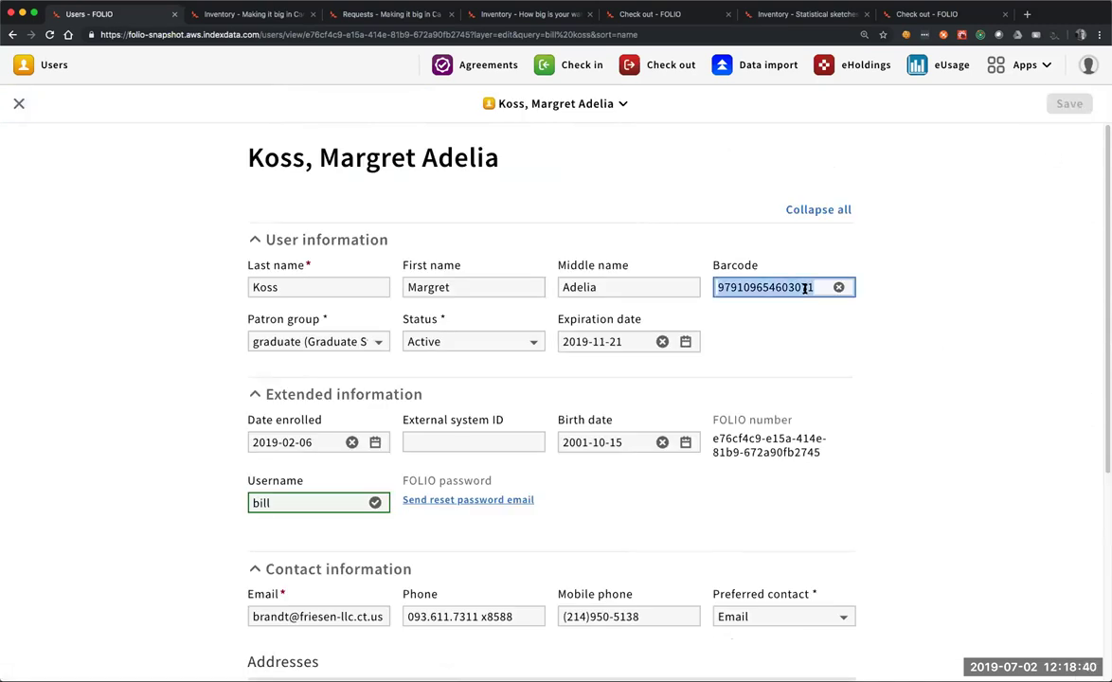
type("31415")
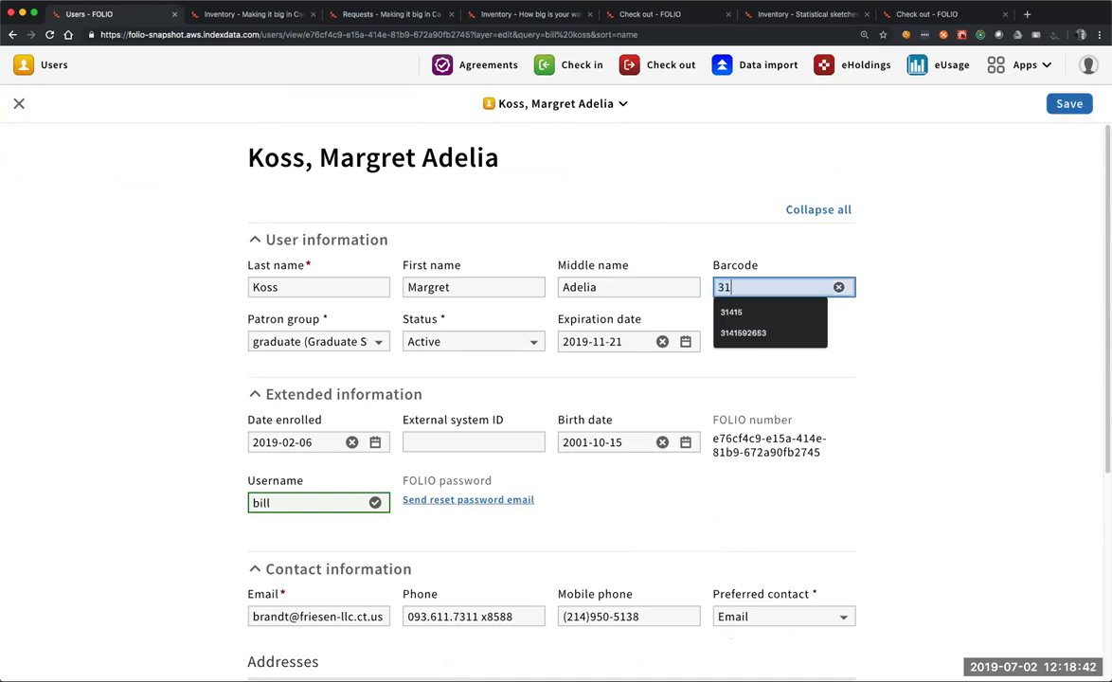
left_click(892, 328)
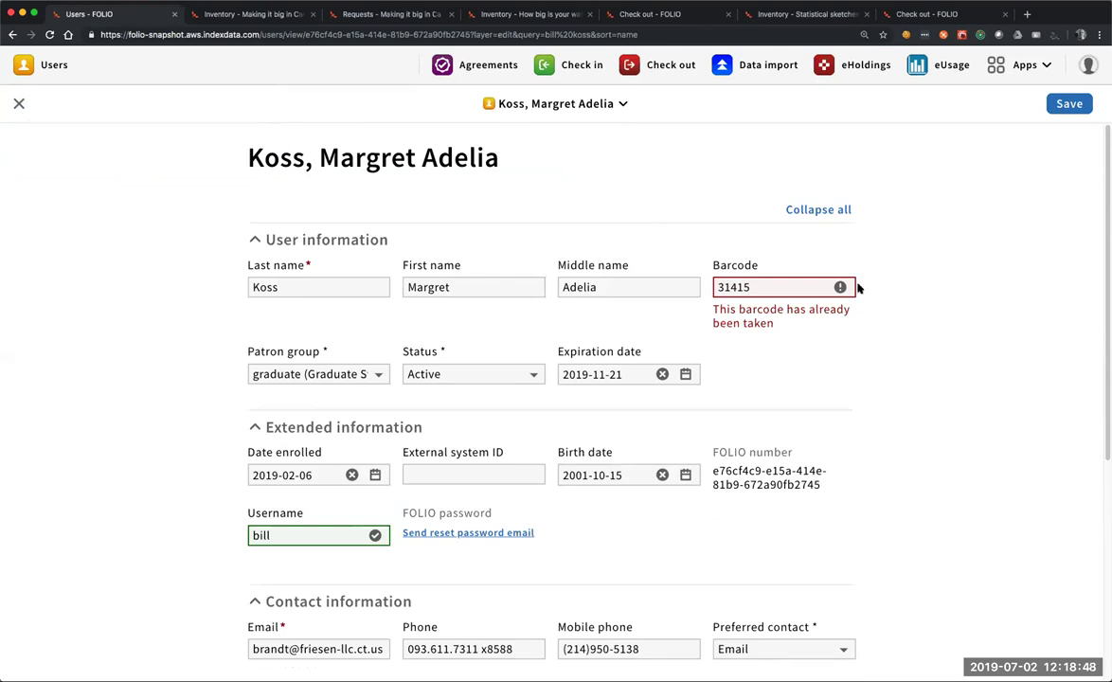
left_click_drag(709, 307, 801, 334)
left_click(804, 334)
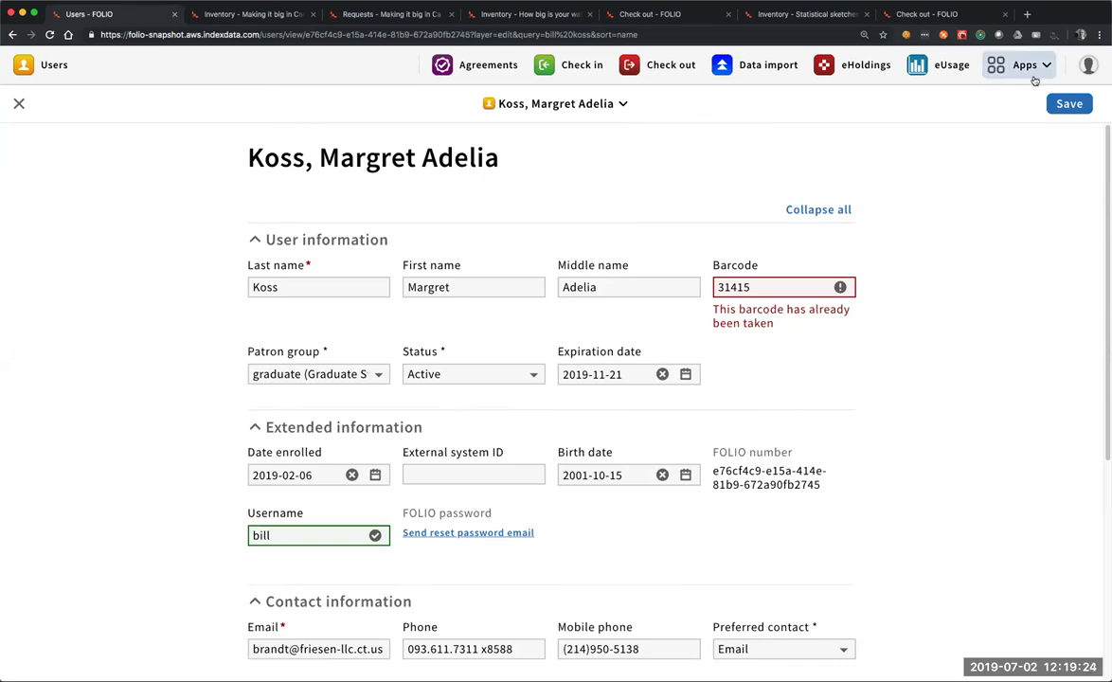
Leave the unsaved user edit via Settings and go to the Making it big in Canada inventory record
left_click(1020, 64)
left_click(902, 412)
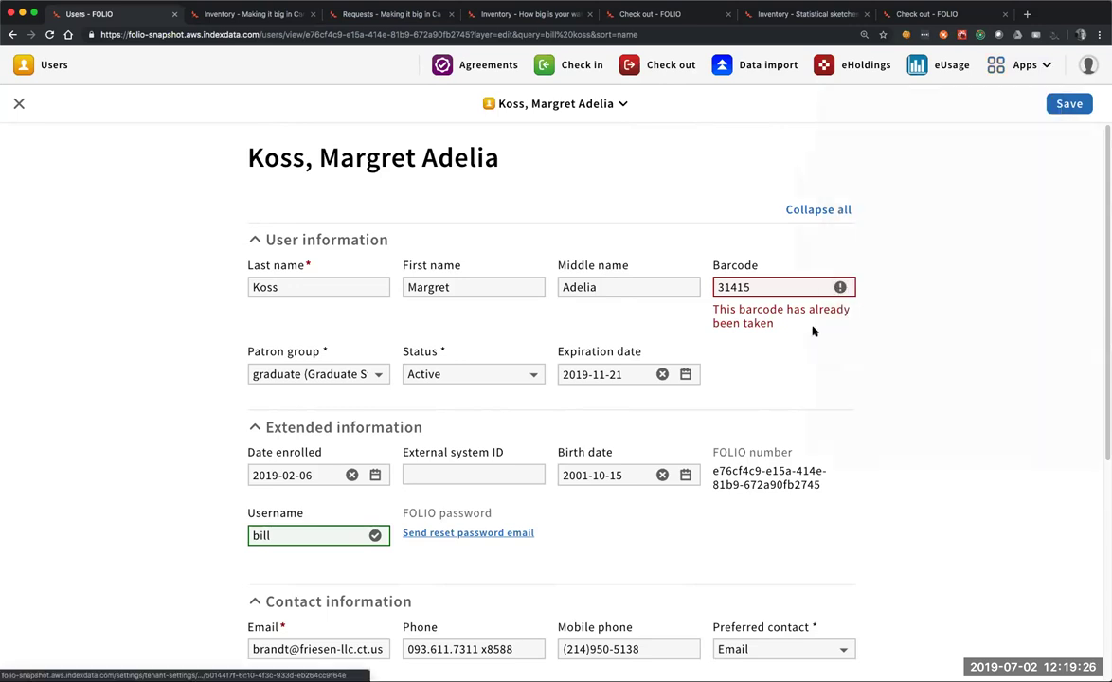
left_click(615, 243)
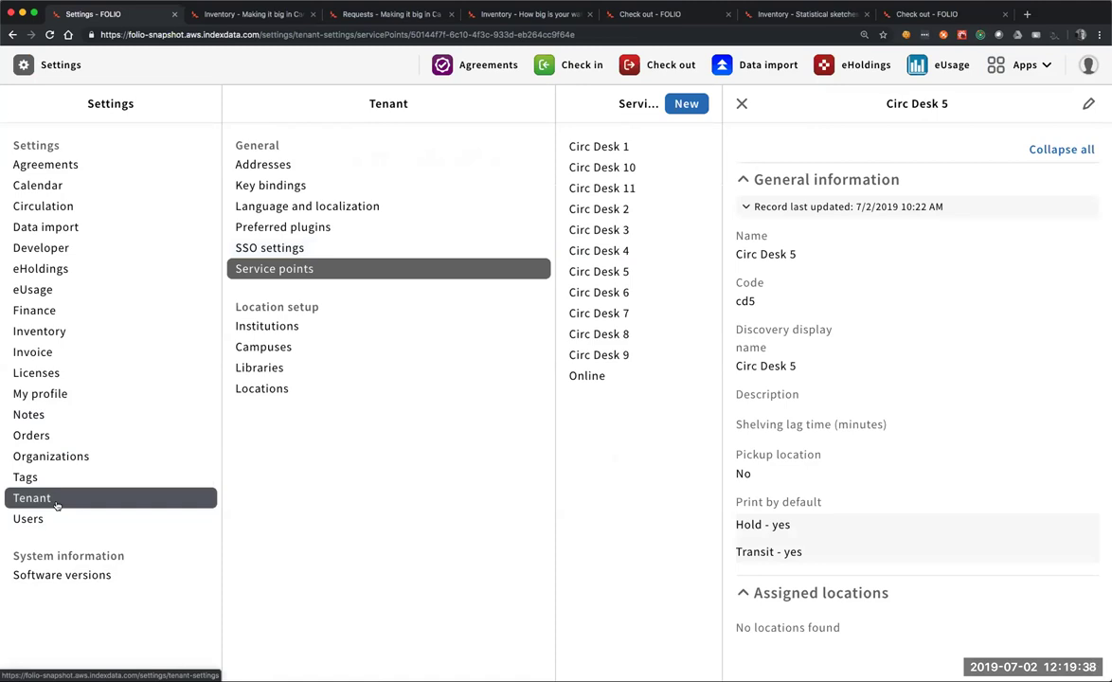
left_click(227, 17)
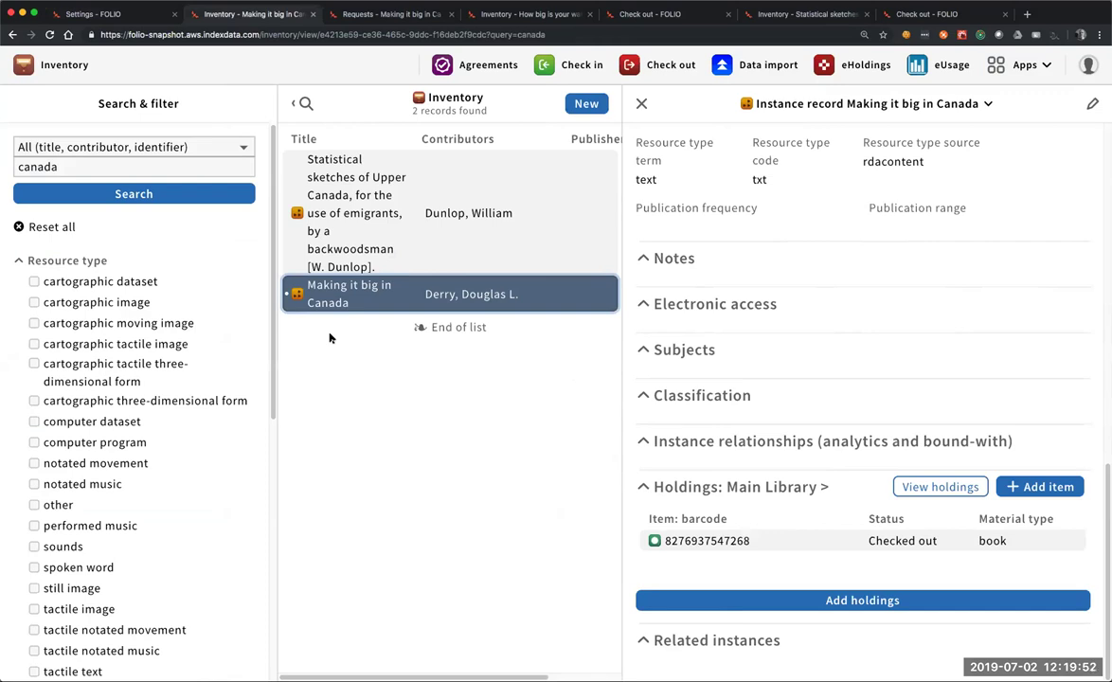
left_click(934, 488)
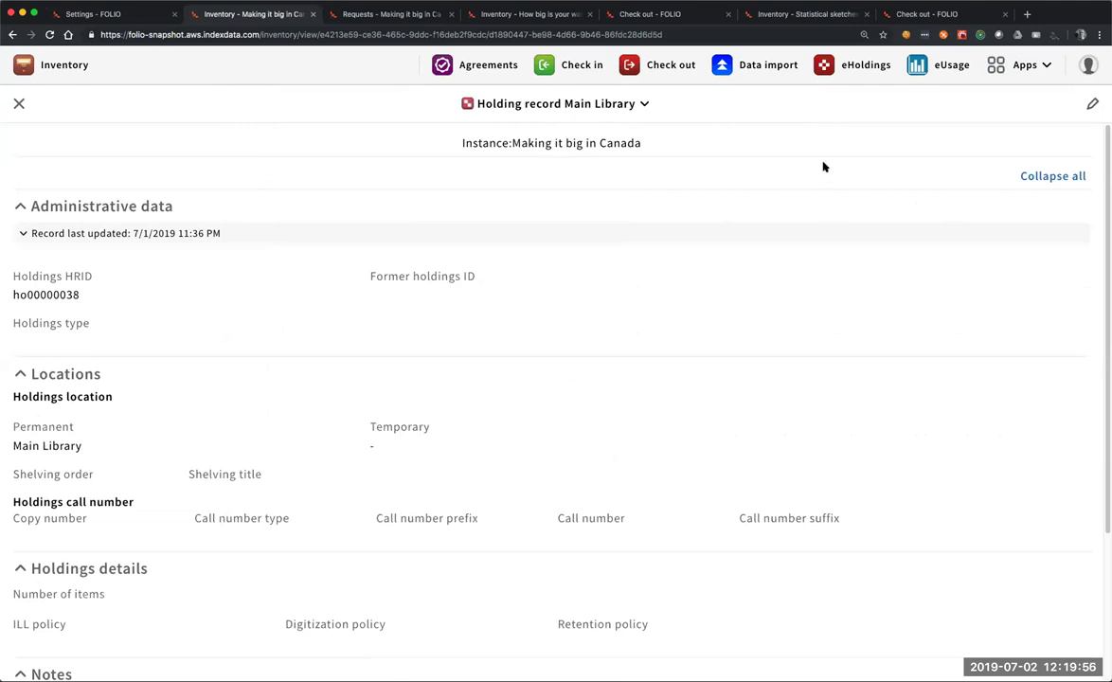
left_click(598, 104)
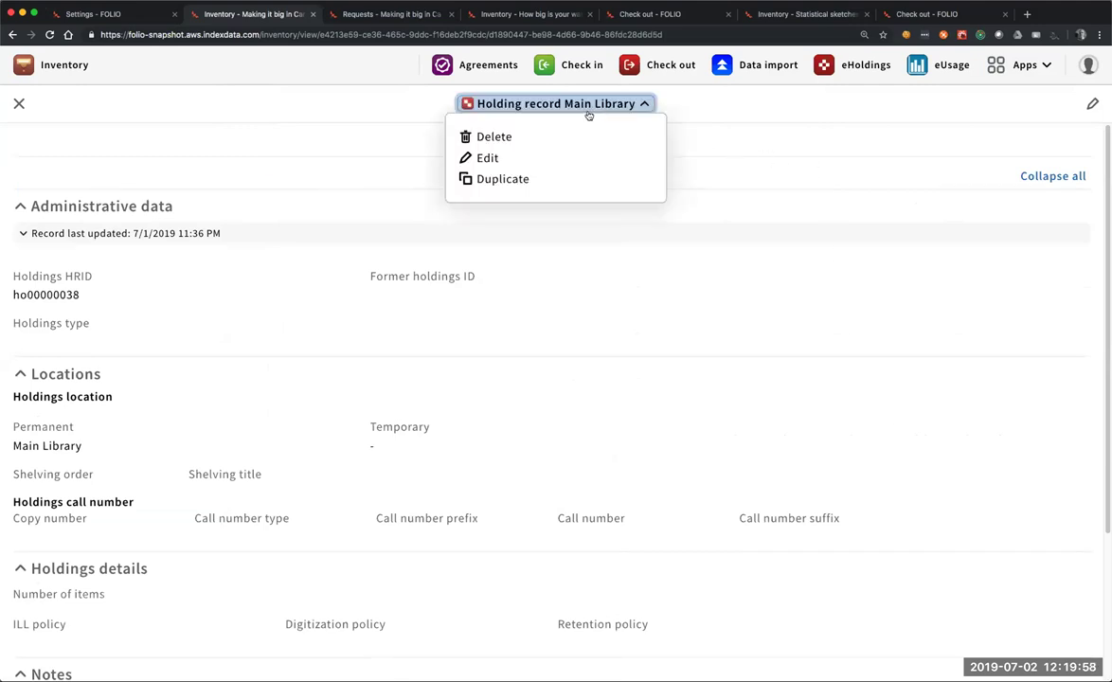
left_click(512, 136)
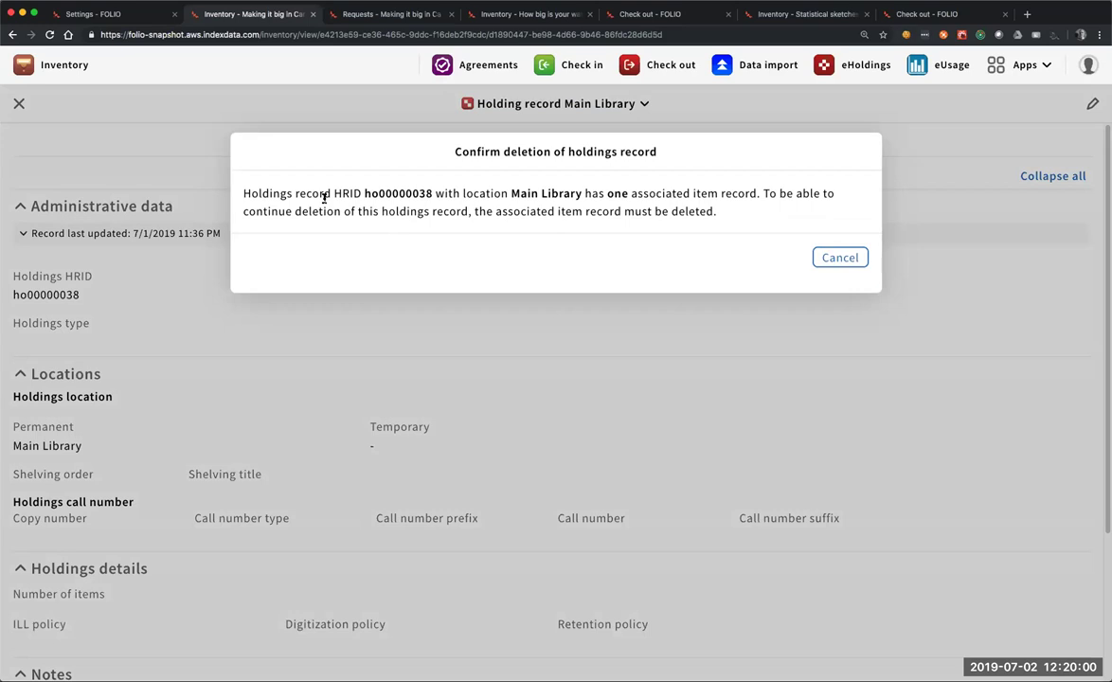
left_click_drag(260, 193, 728, 208)
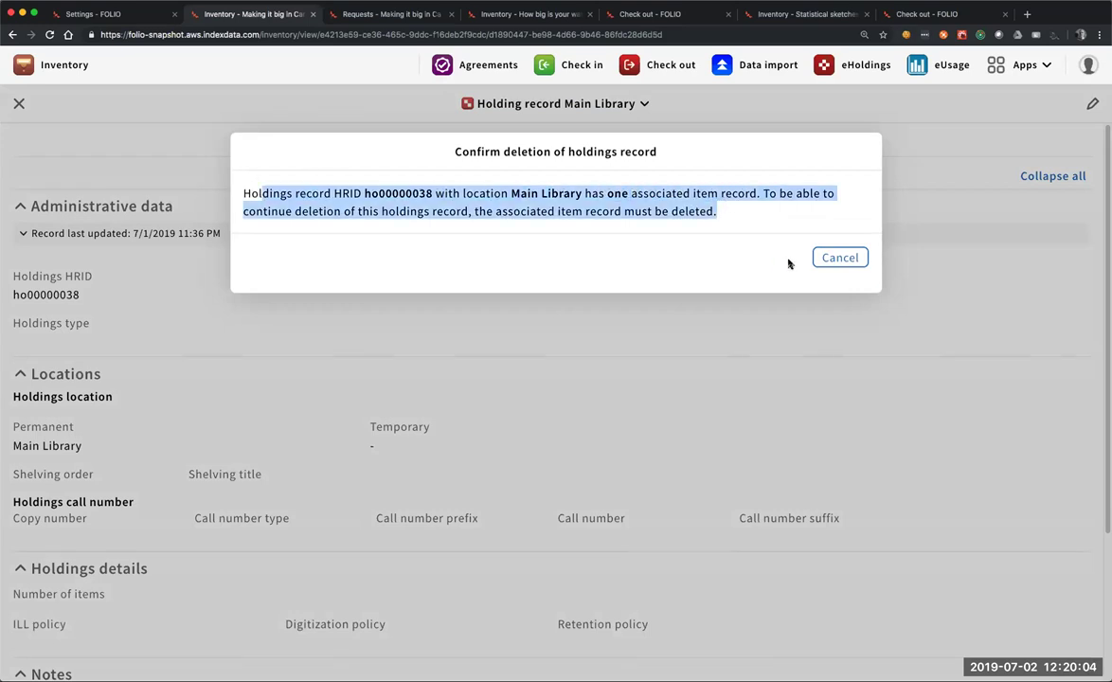
left_click(837, 257)
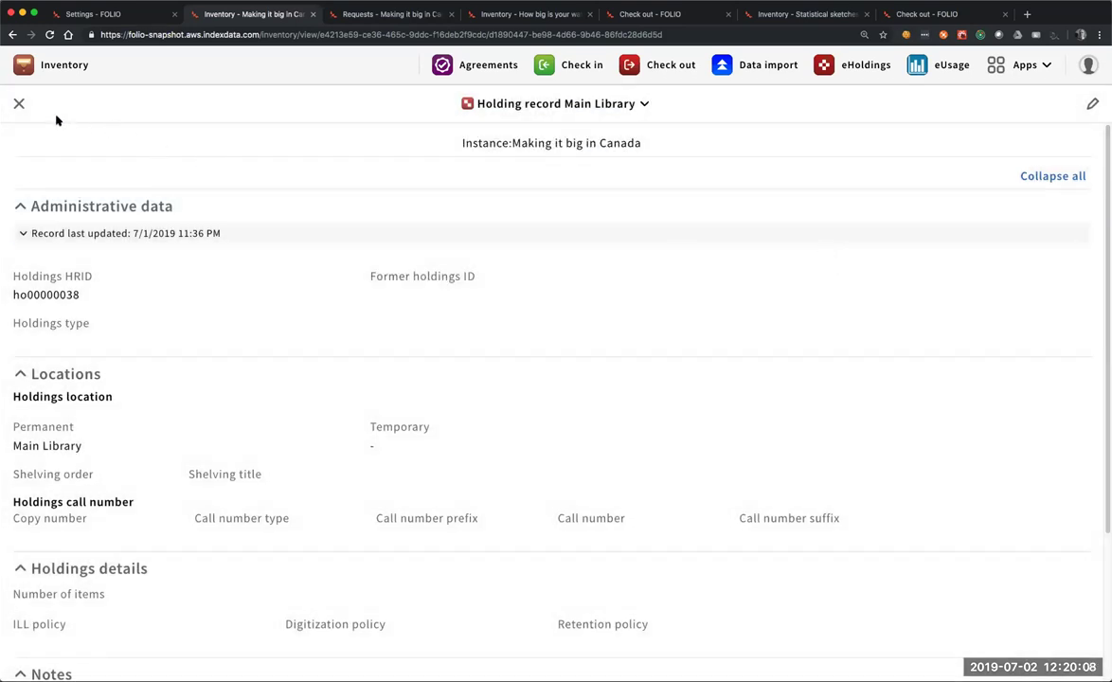
left_click(19, 103)
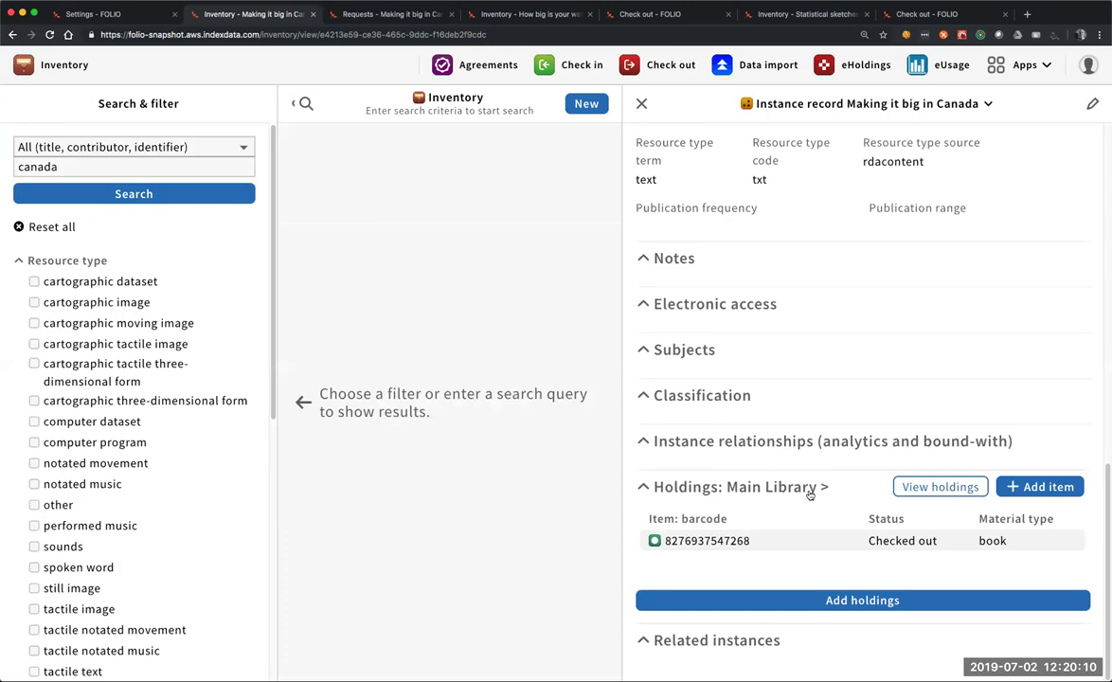
left_click(754, 540)
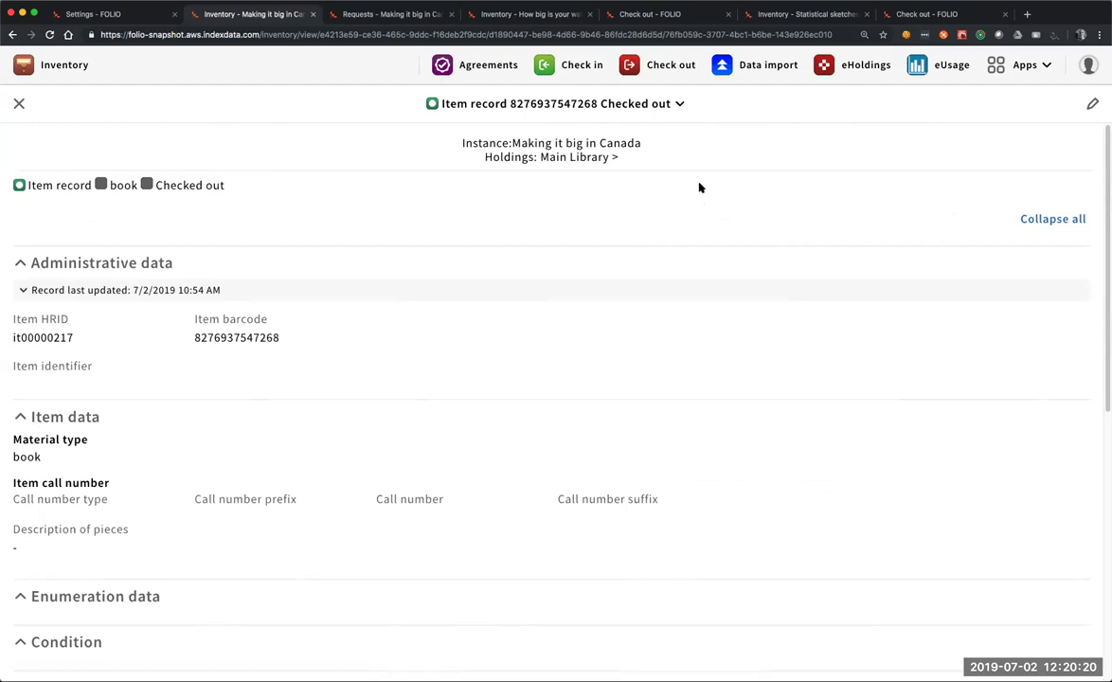
left_click(640, 109)
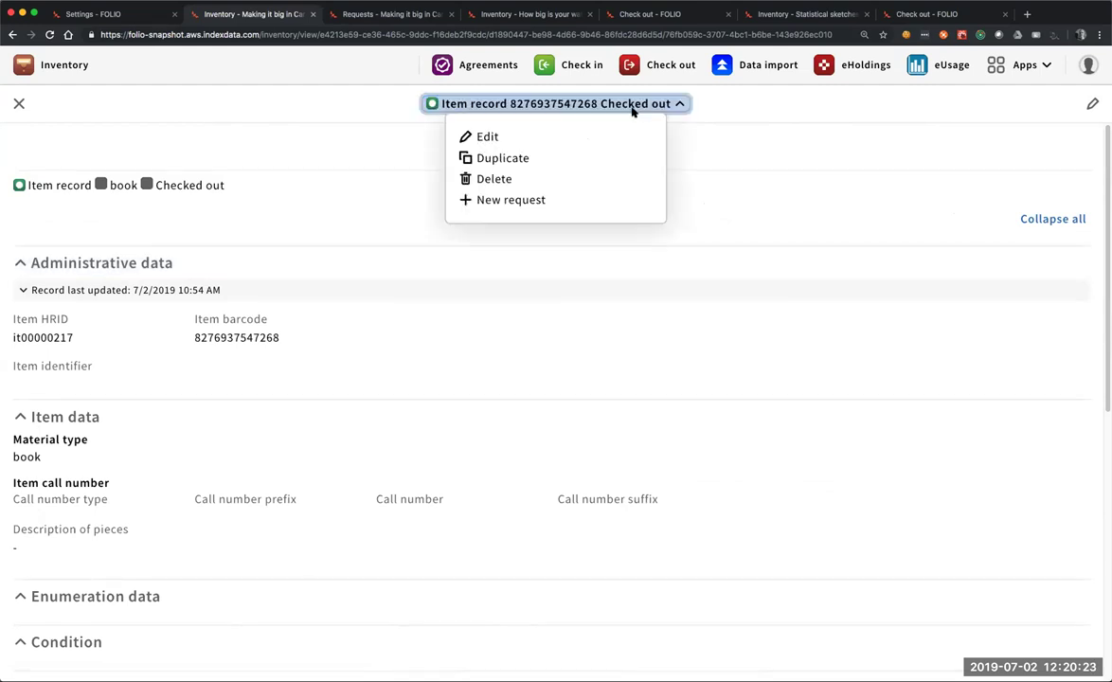
left_click(530, 179)
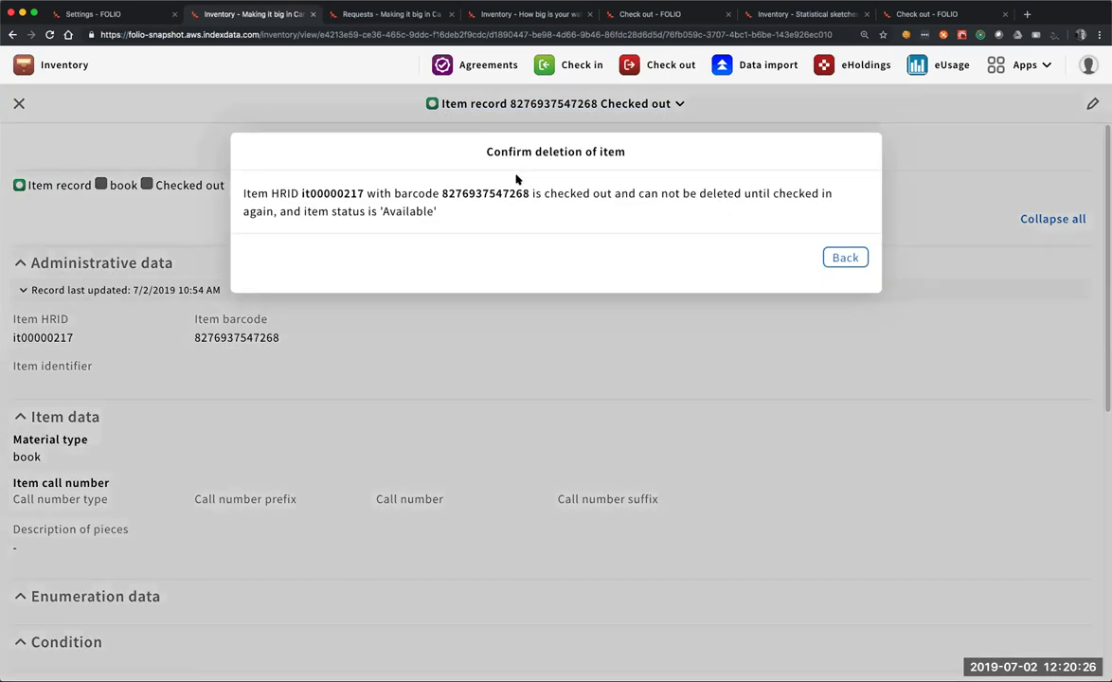
left_click_drag(287, 193, 535, 208)
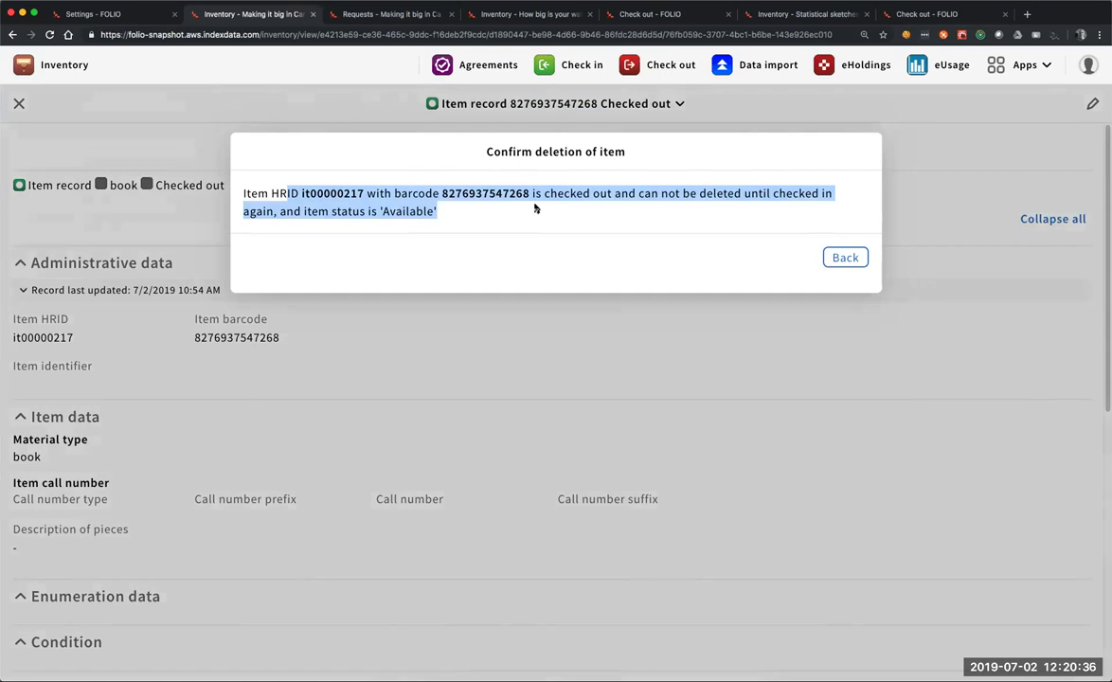
left_click(406, 13)
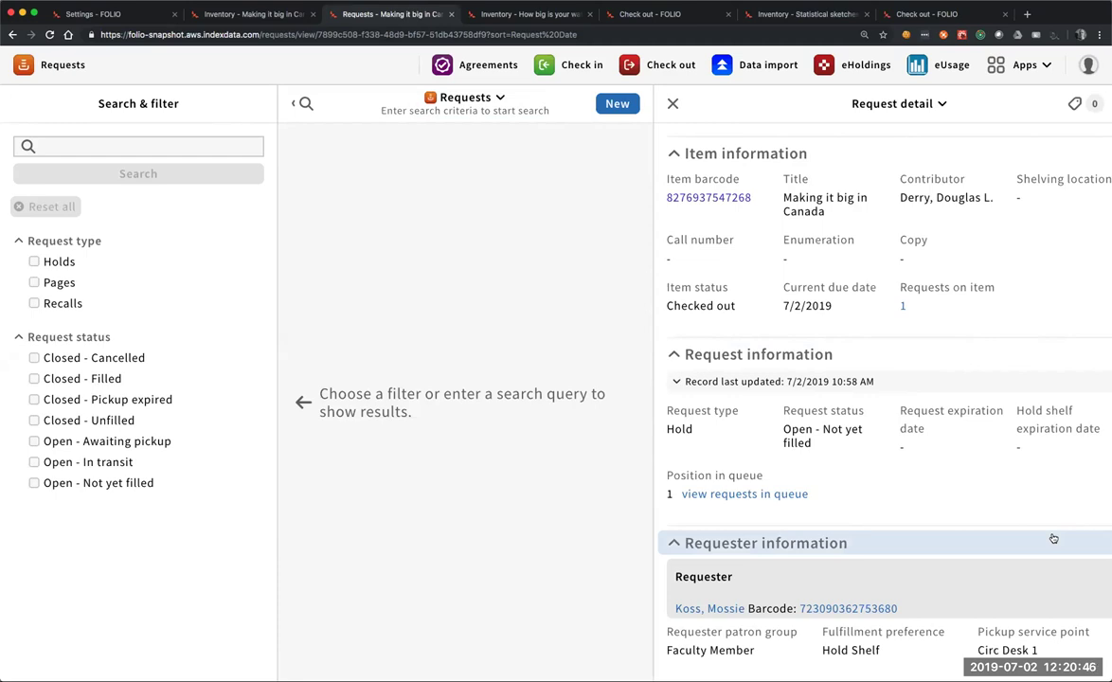
left_click(916, 104)
left_click(867, 156)
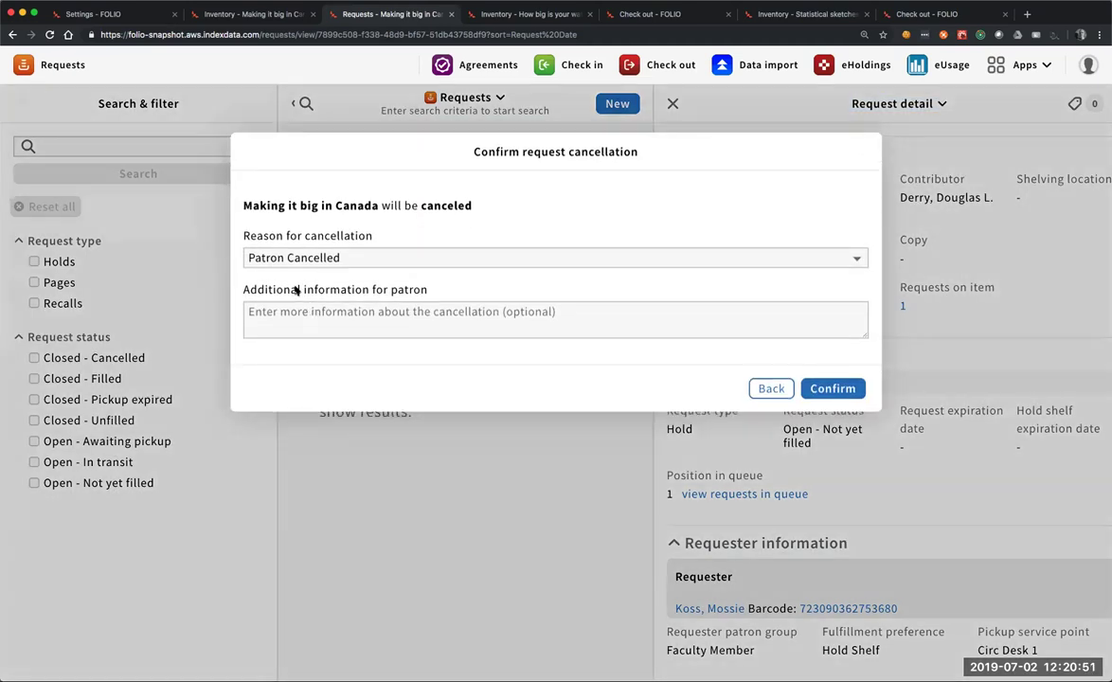
triple_click(296, 290)
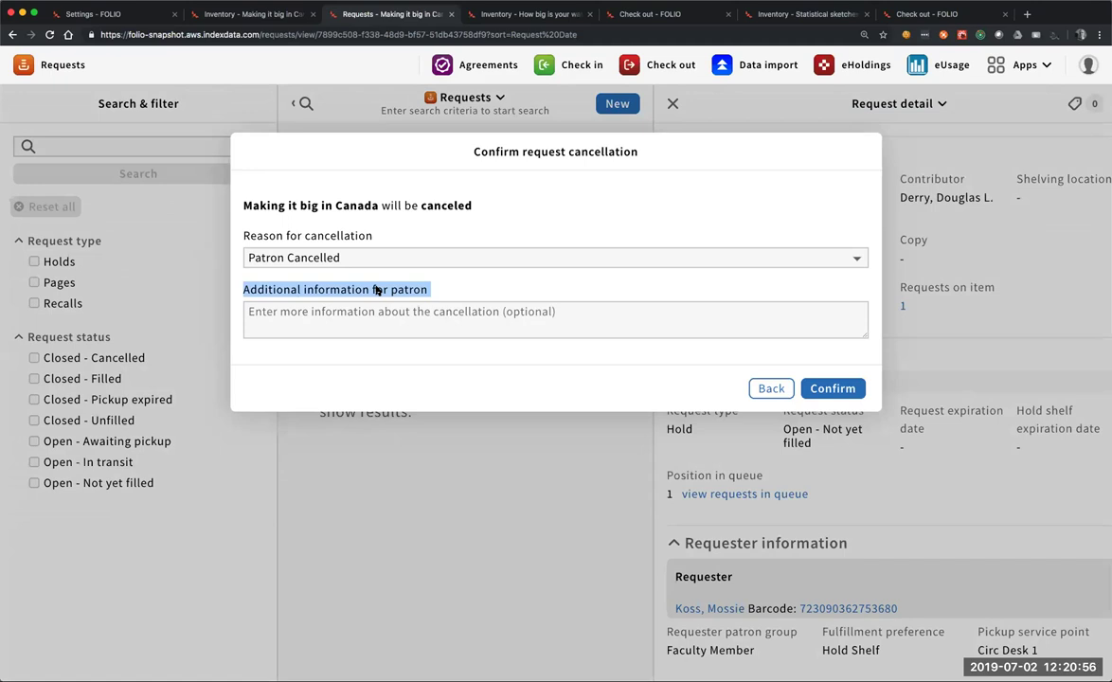
left_click(376, 290)
double_click(379, 290)
left_click(432, 293, "shift")
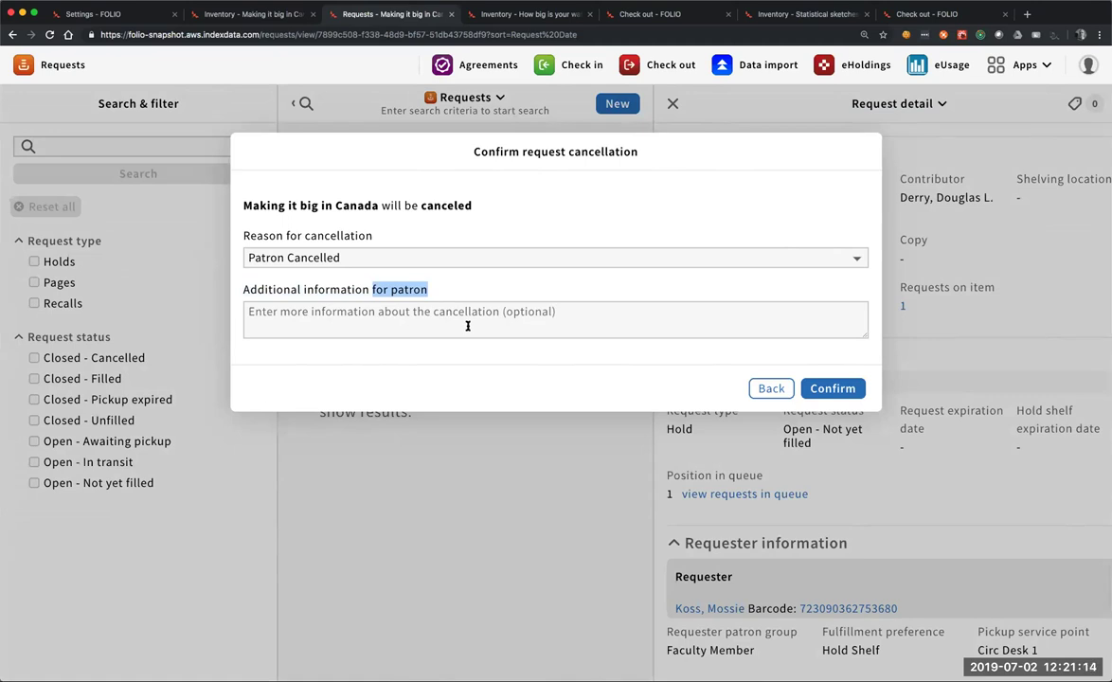
left_click(551, 15)
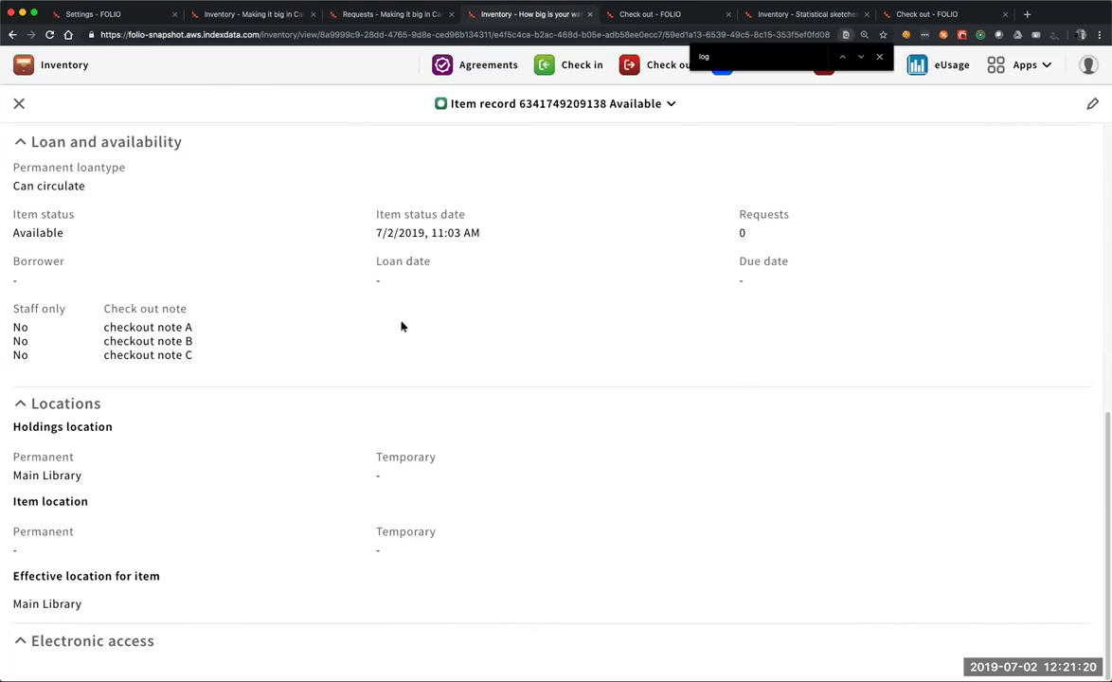
scroll(412, 327, "up", 3)
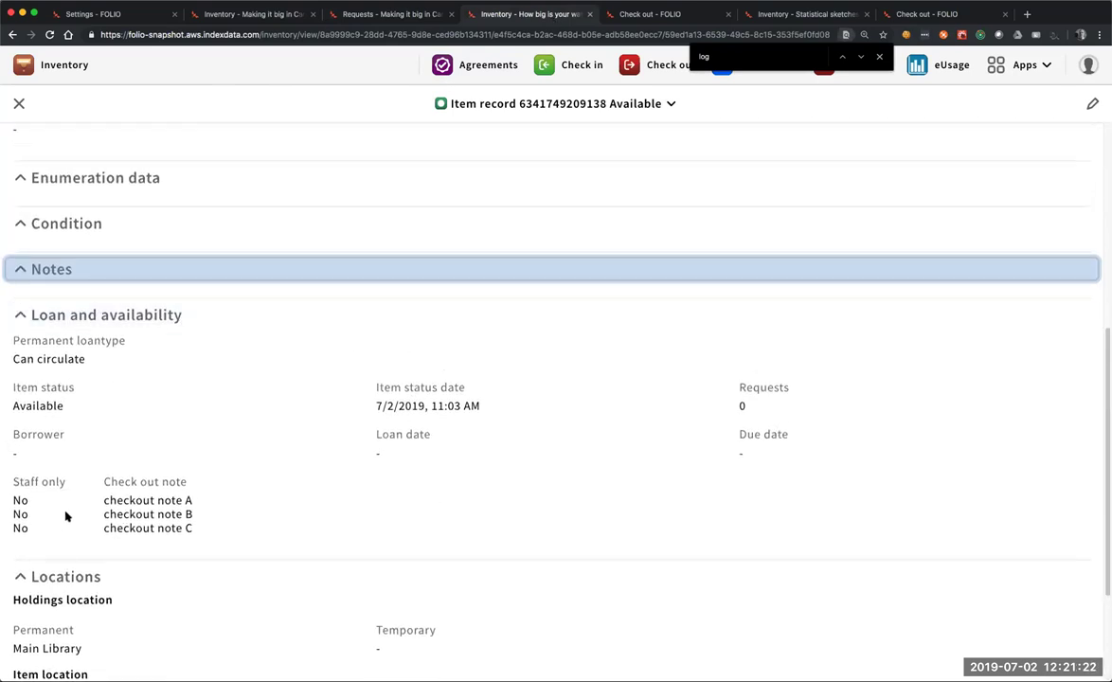
left_click_drag(107, 481, 132, 543)
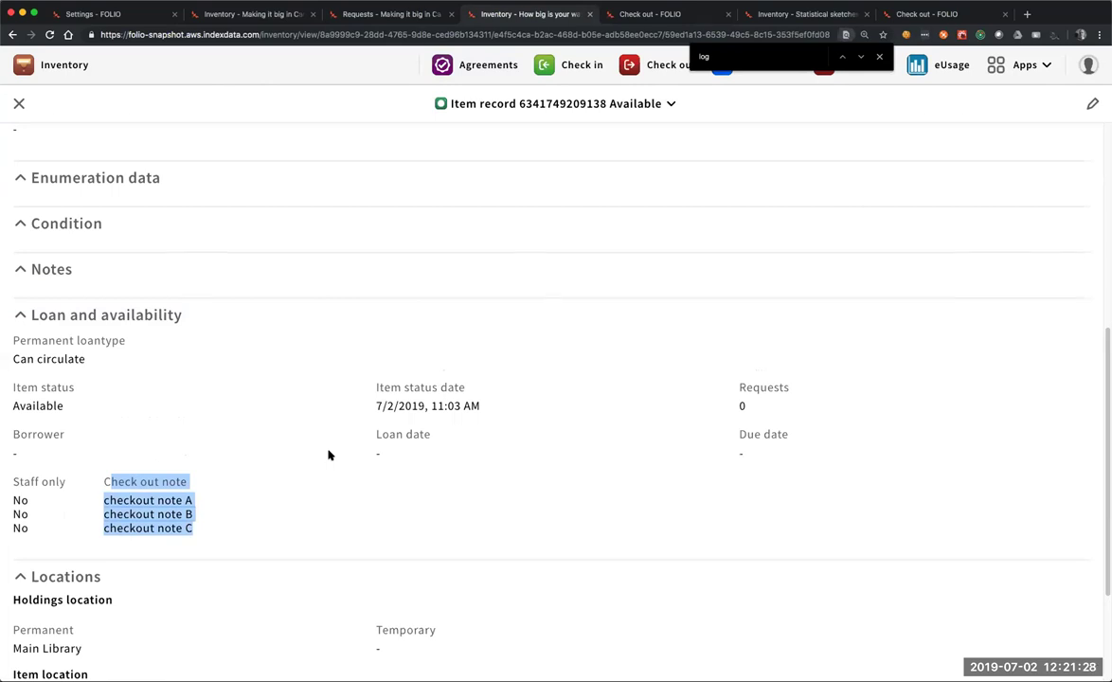
scroll(329, 454, "up", 5)
double_click(241, 339)
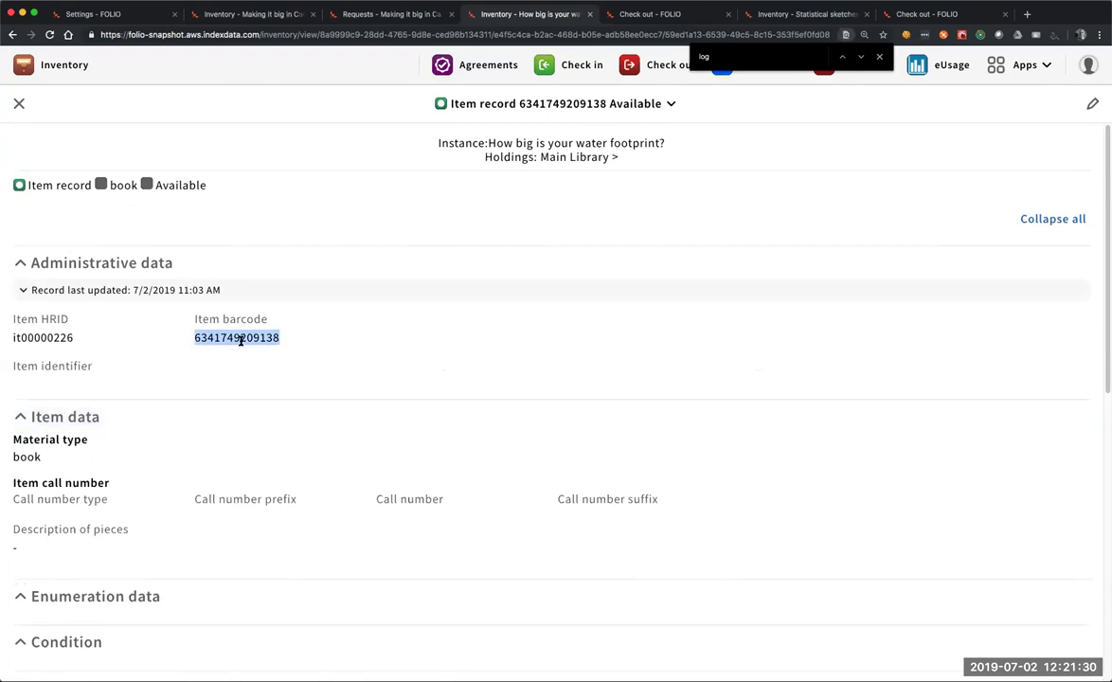
In Check out, look up and select an active patron as the borrower
left_click(626, 15)
left_click(77, 181)
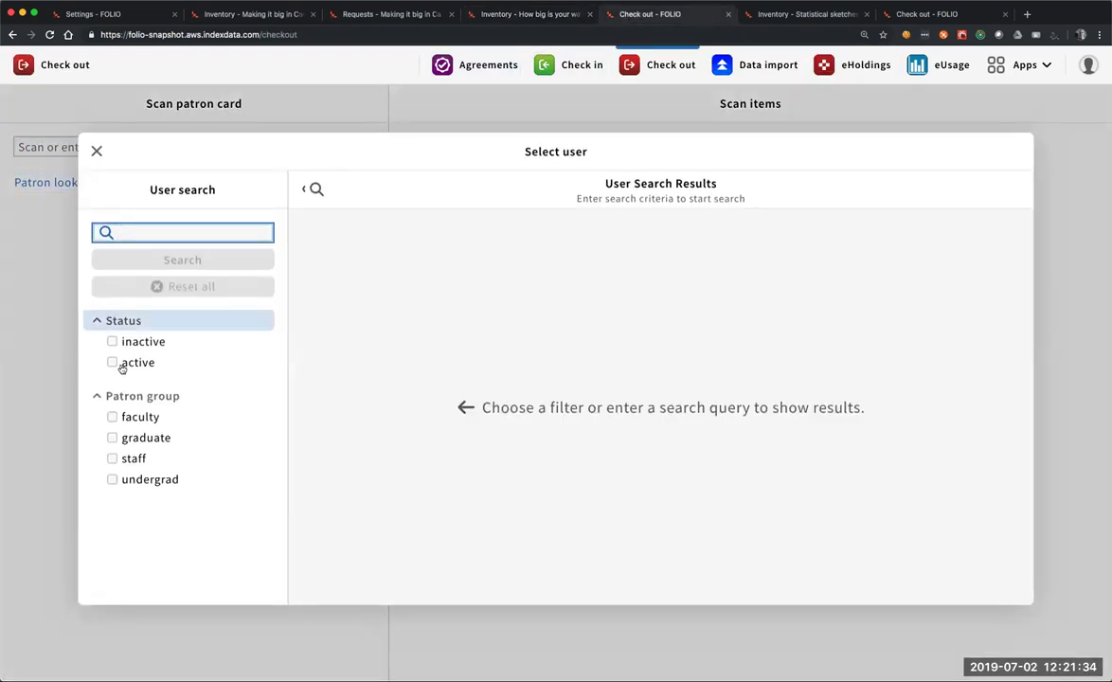
left_click(123, 369)
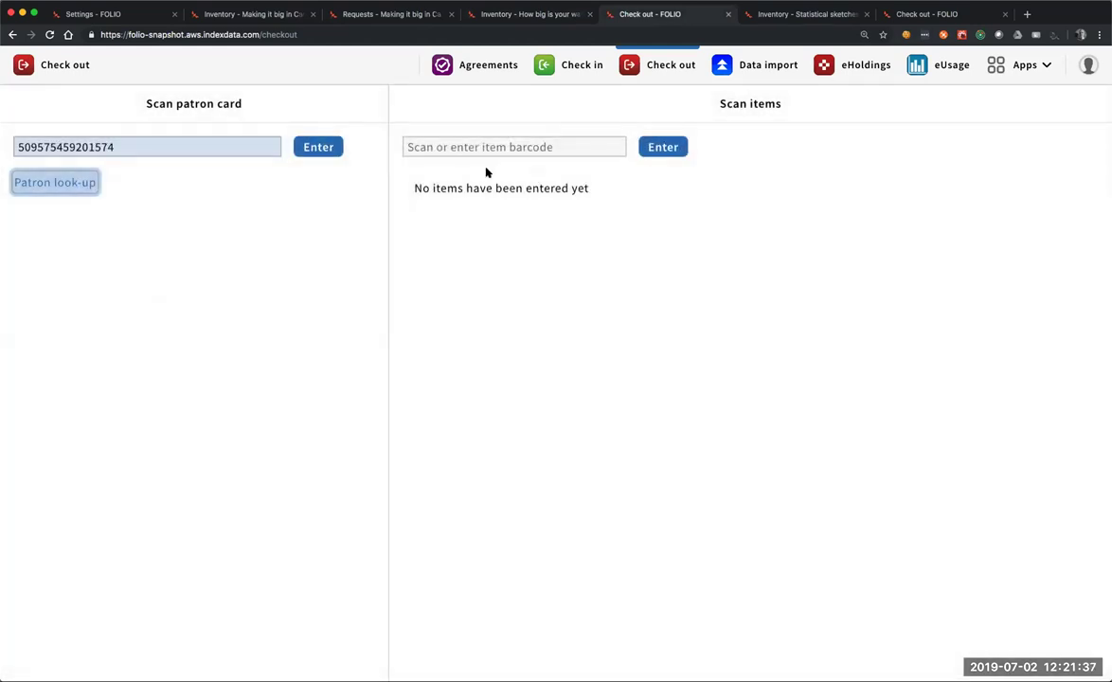
left_click(486, 144)
type("6341749209138")
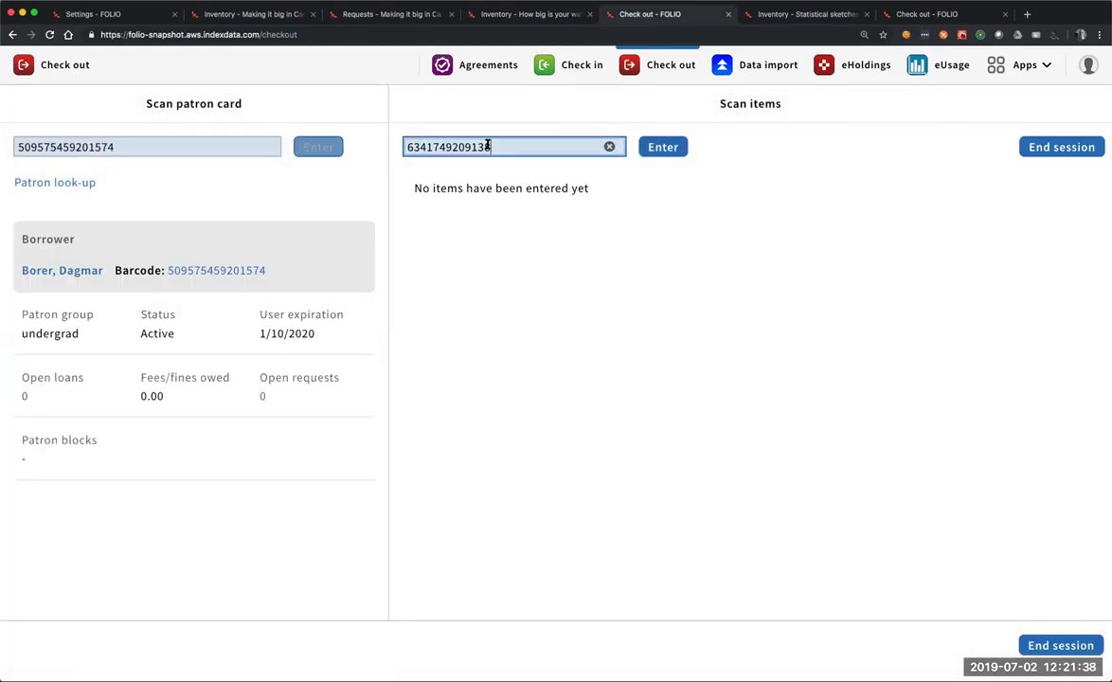
left_click(645, 147)
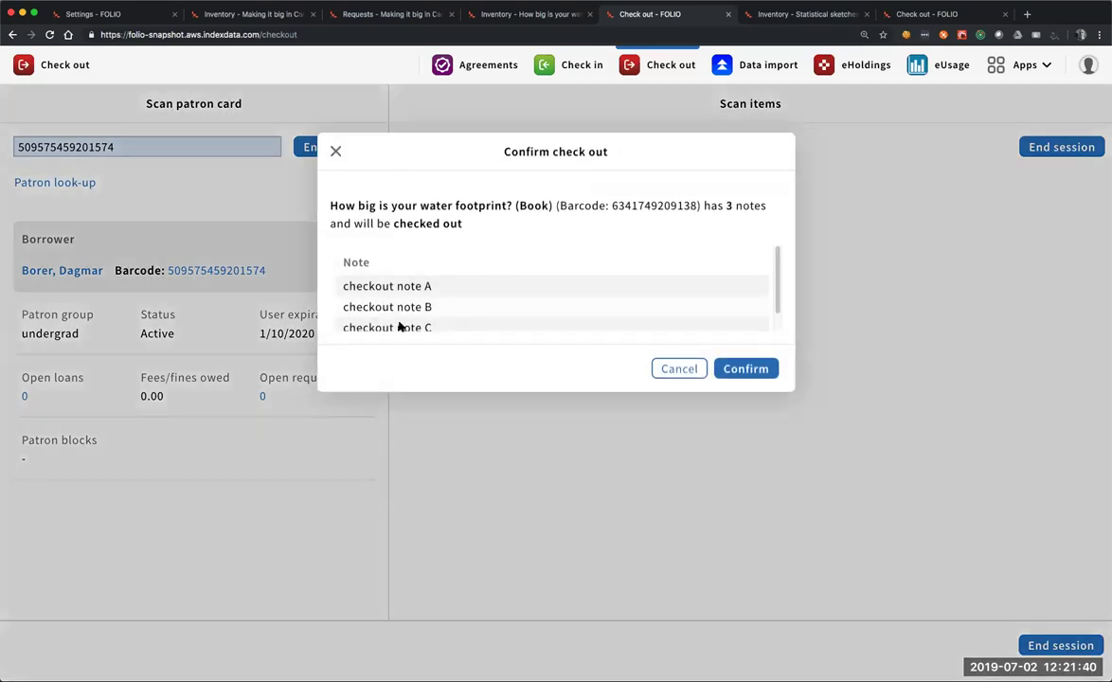
scroll(381, 303, "down", 1)
left_click_drag(360, 265, 383, 313)
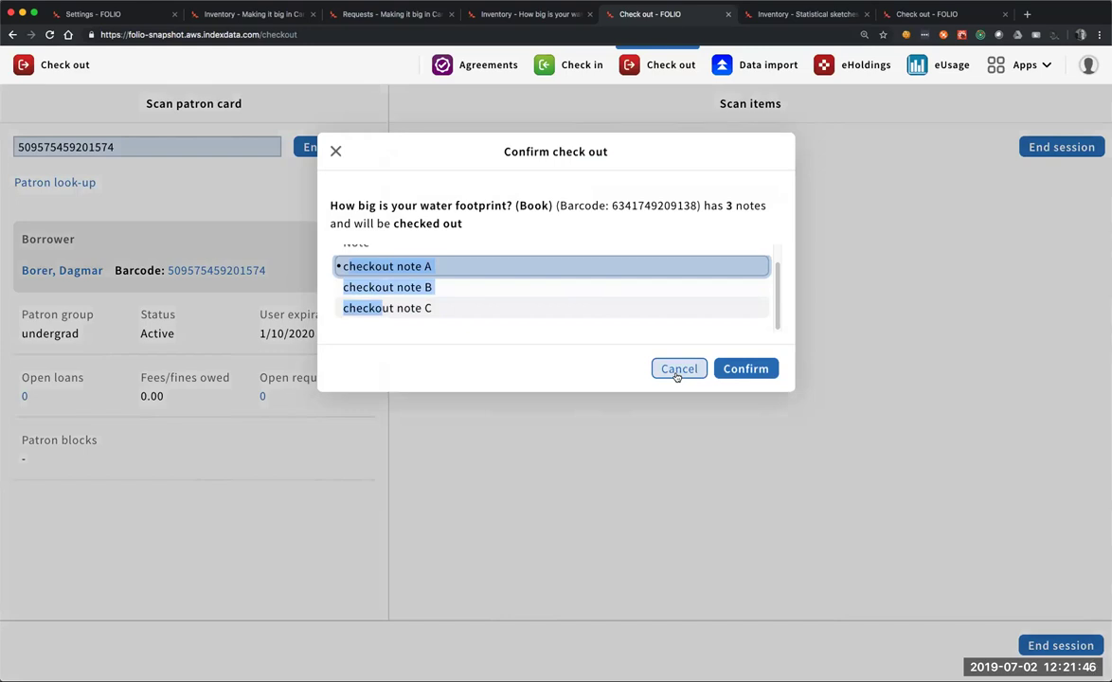
left_click(678, 370)
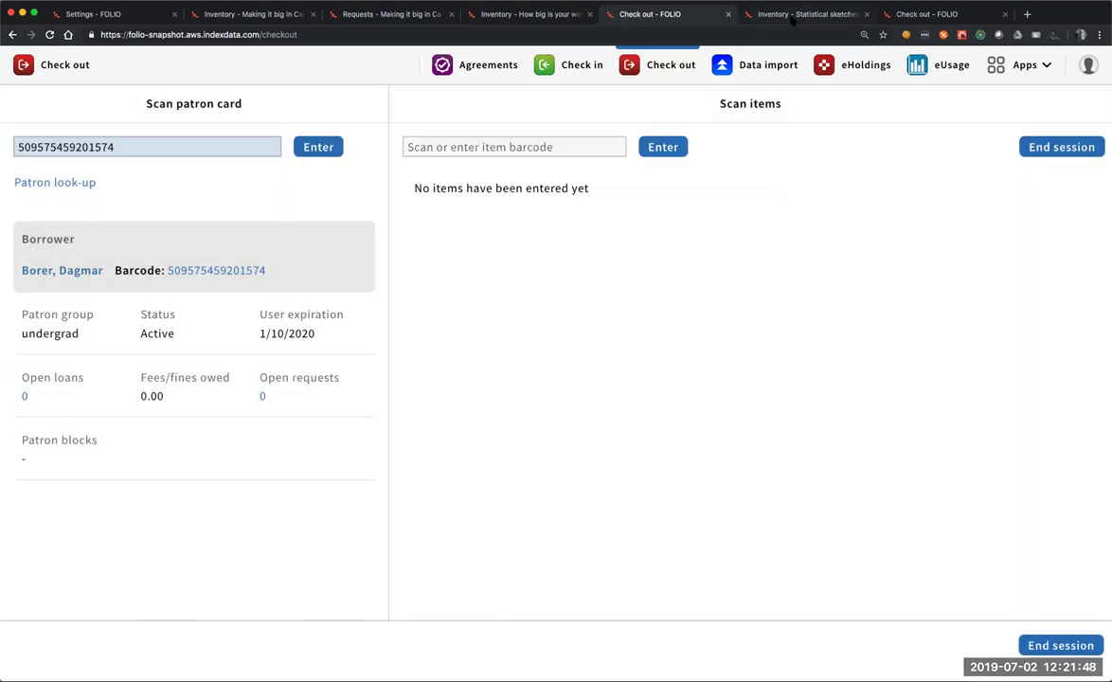
left_click(792, 17)
Note the item's 3 pieces and copy its barcode 69077747
scroll(389, 303, "down", 3)
scroll(388, 302, "up", 6)
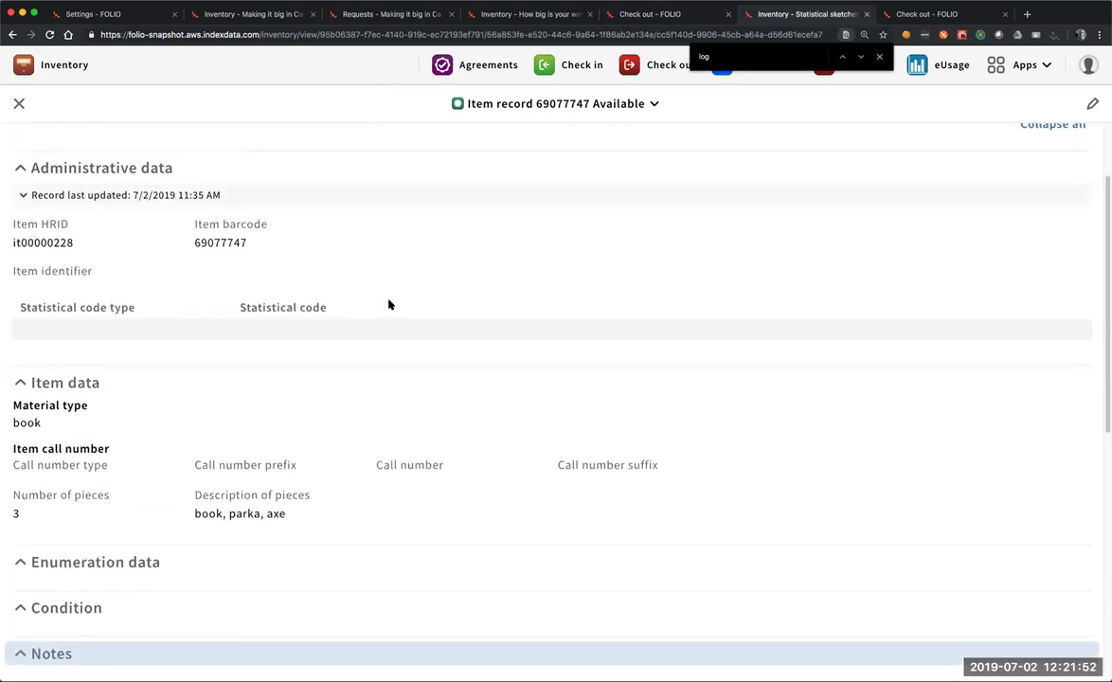
double_click(21, 514)
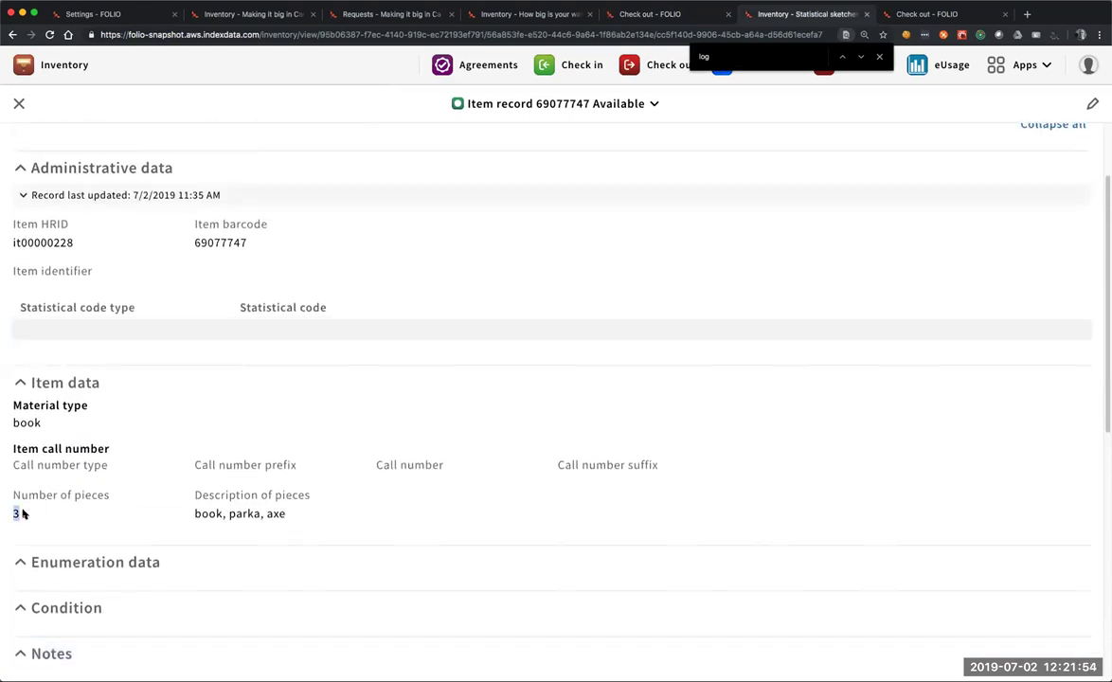
scroll(288, 381, "up", 2)
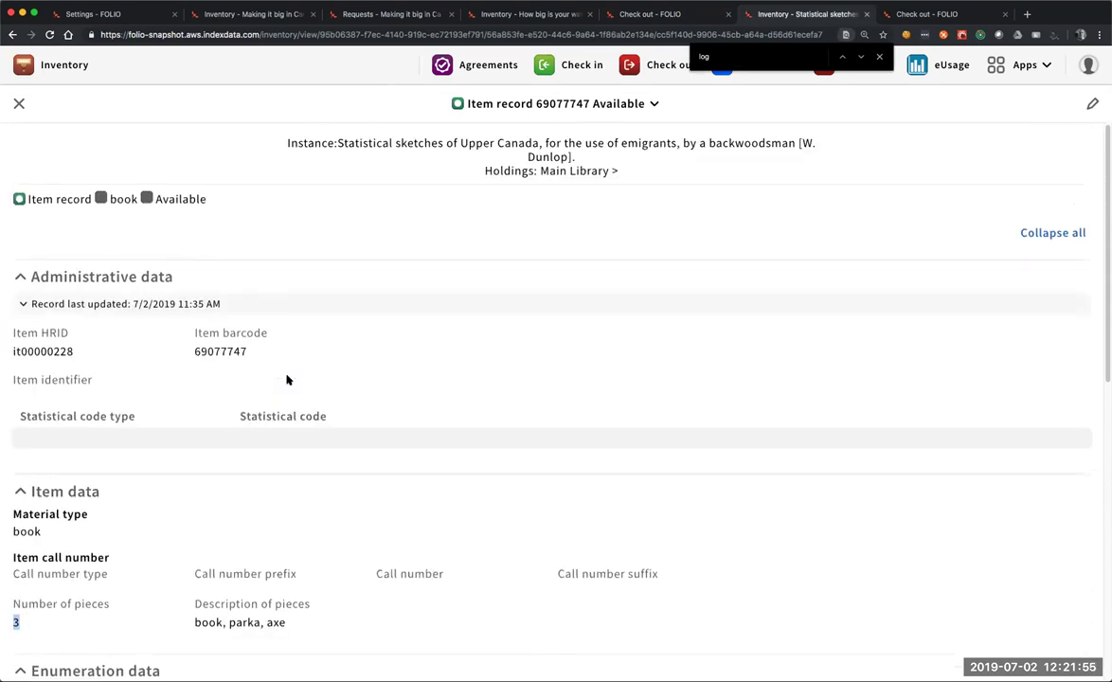
double_click(217, 351)
key("ctrl+c")
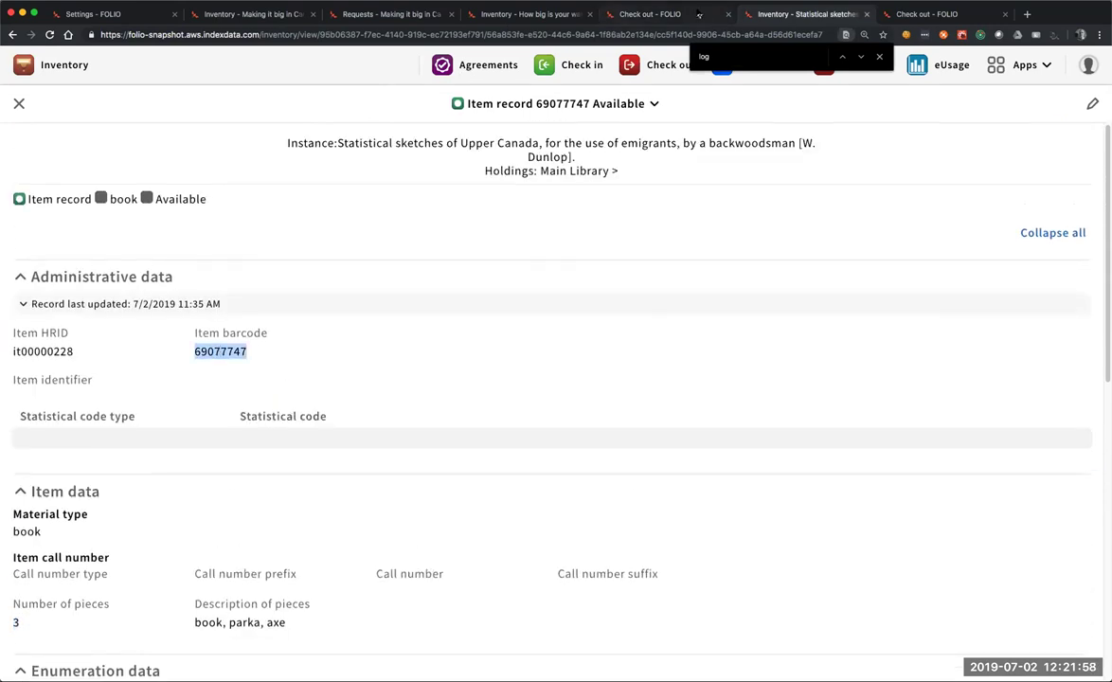
In the other Check out screen, look up and select an active staff patron as borrower
key("ctrl+Tab")
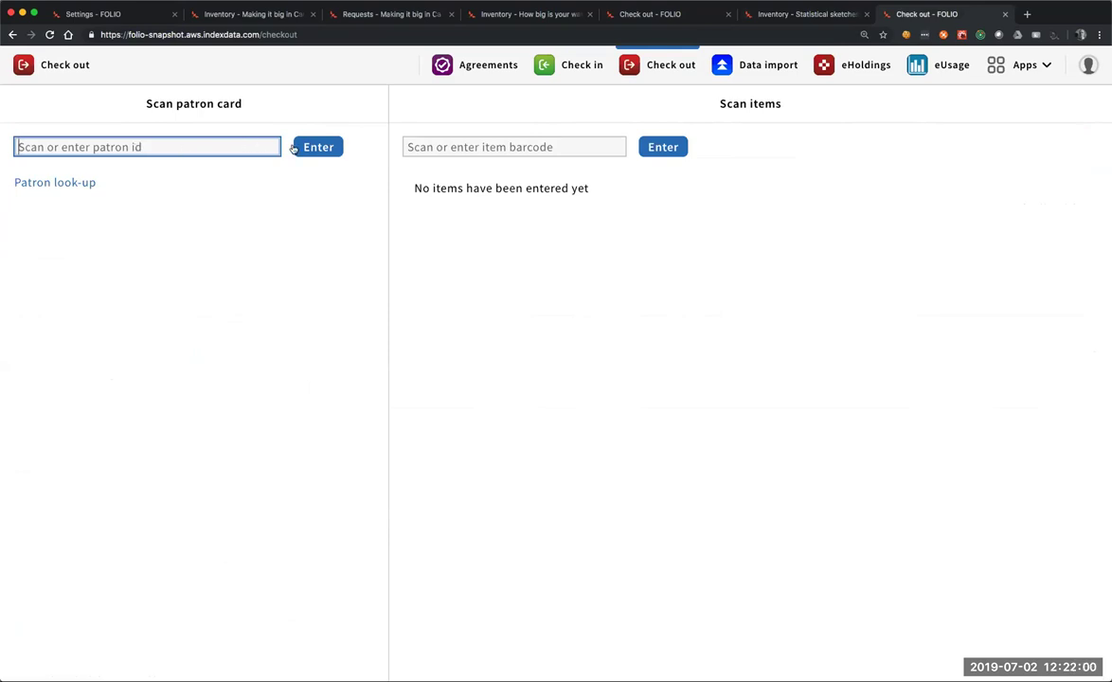
left_click(296, 146)
left_click(81, 209)
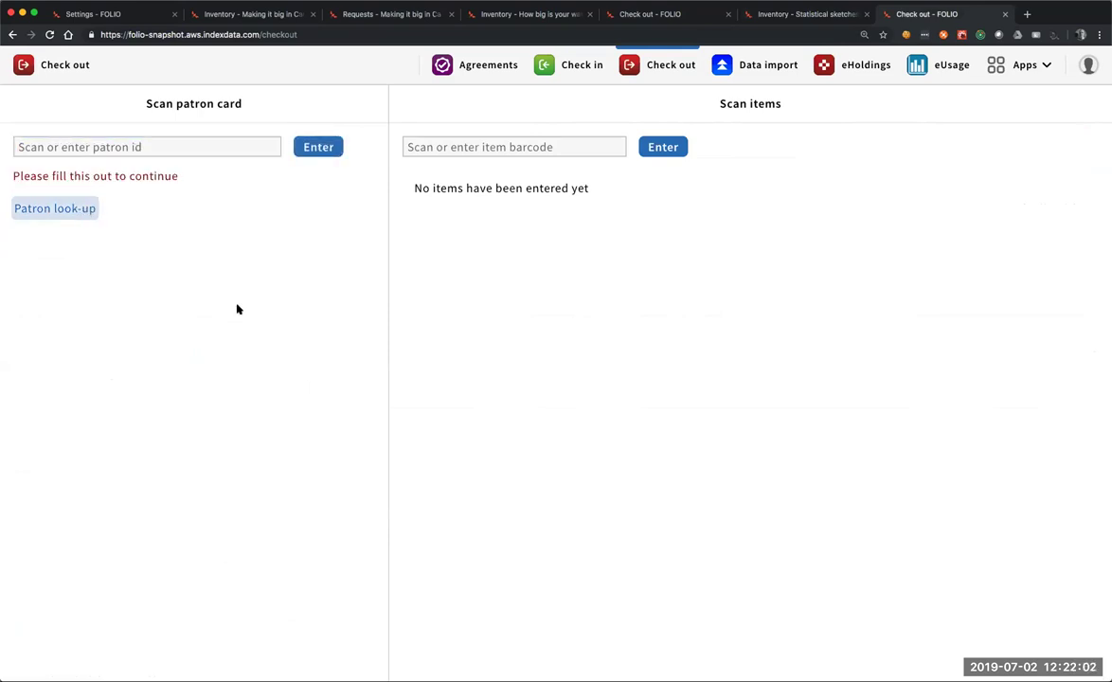
left_click(169, 365)
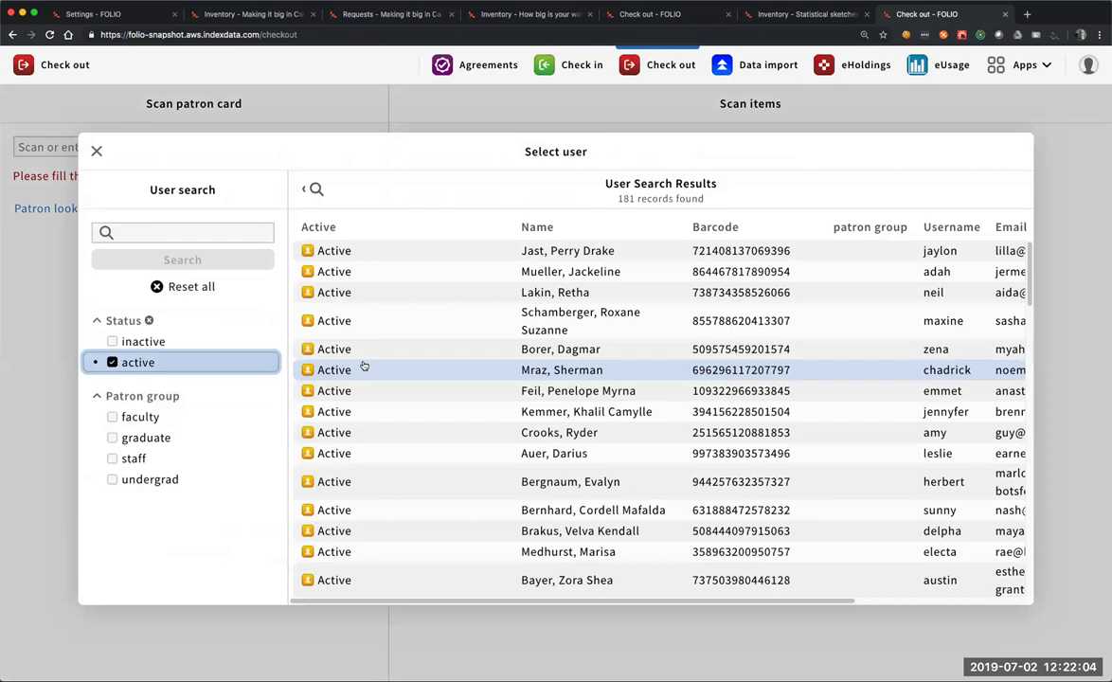
left_click(363, 370)
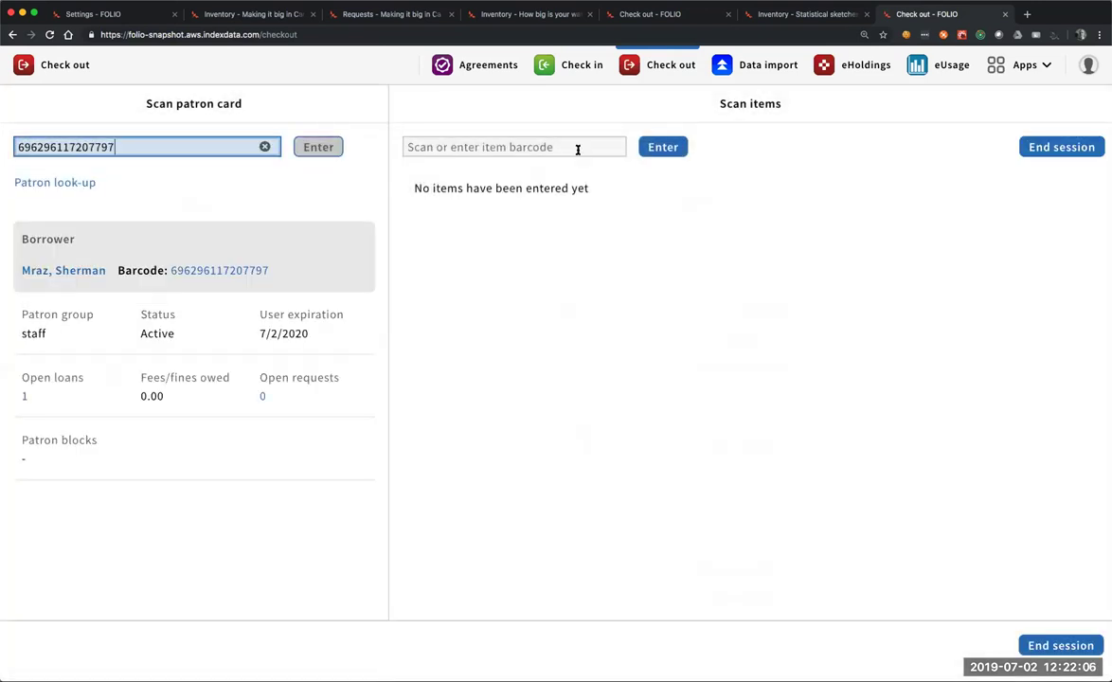
Enter item 69077747 and confirm its checkout note, reaching the 3-piece confirmation
key("ctrl+v")
left_click(588, 146)
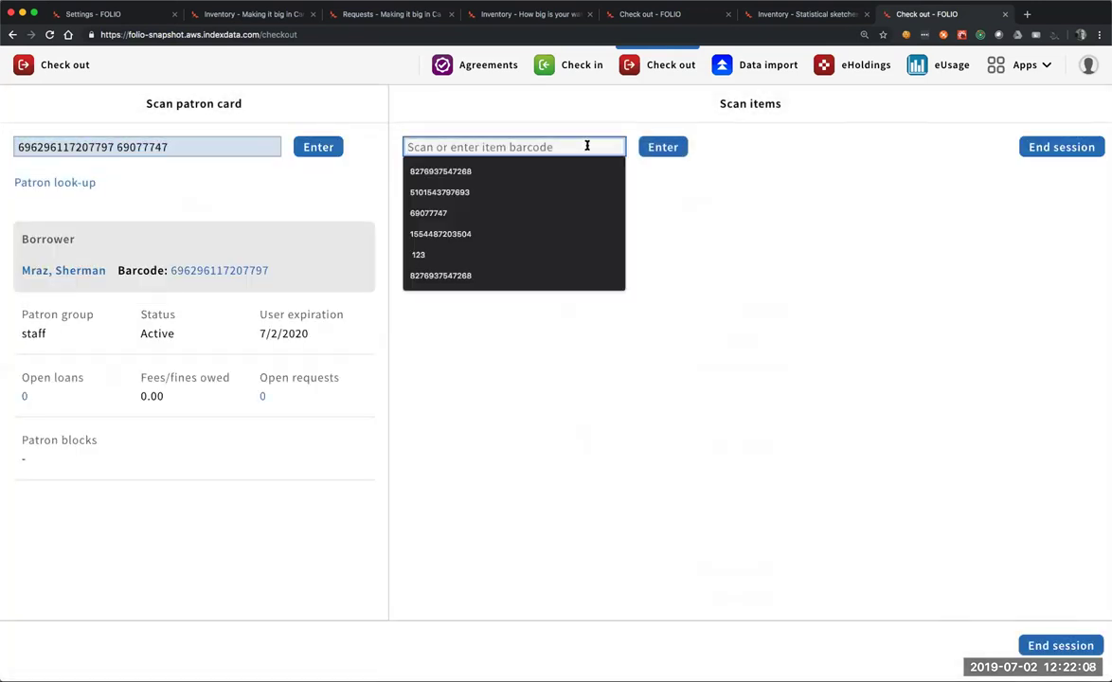
key("ctrl+v")
left_click(661, 147)
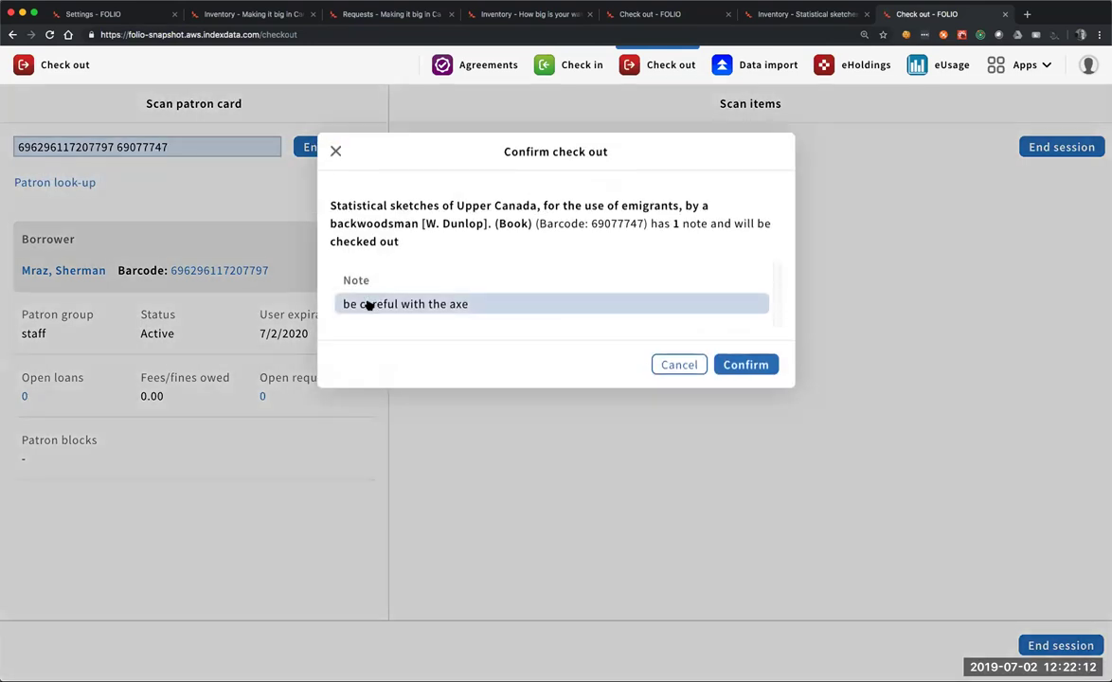
left_click(738, 365)
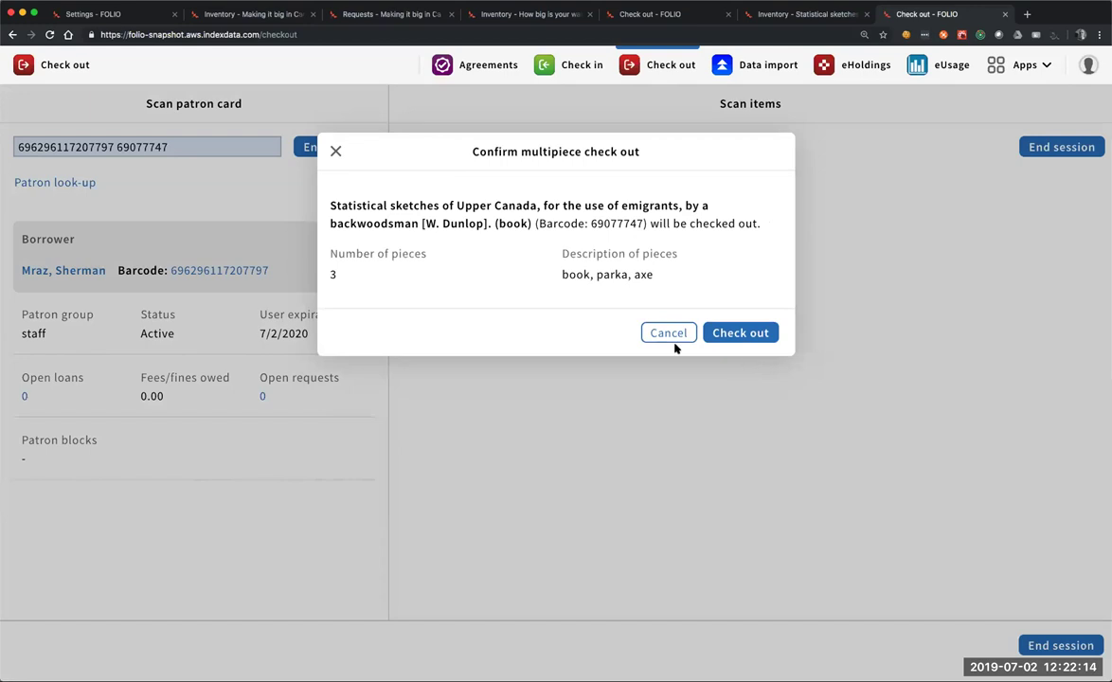